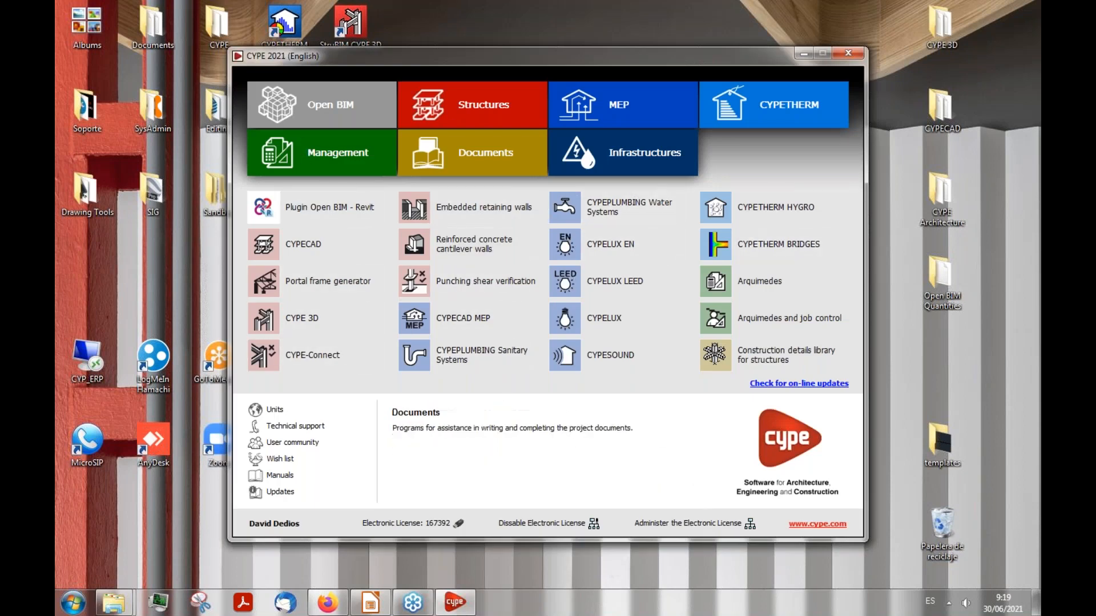
Step: Look through the launcher's MEP, Management and Documents program categories, ending with the Structures programs
left_click(500, 111)
left_click(654, 120)
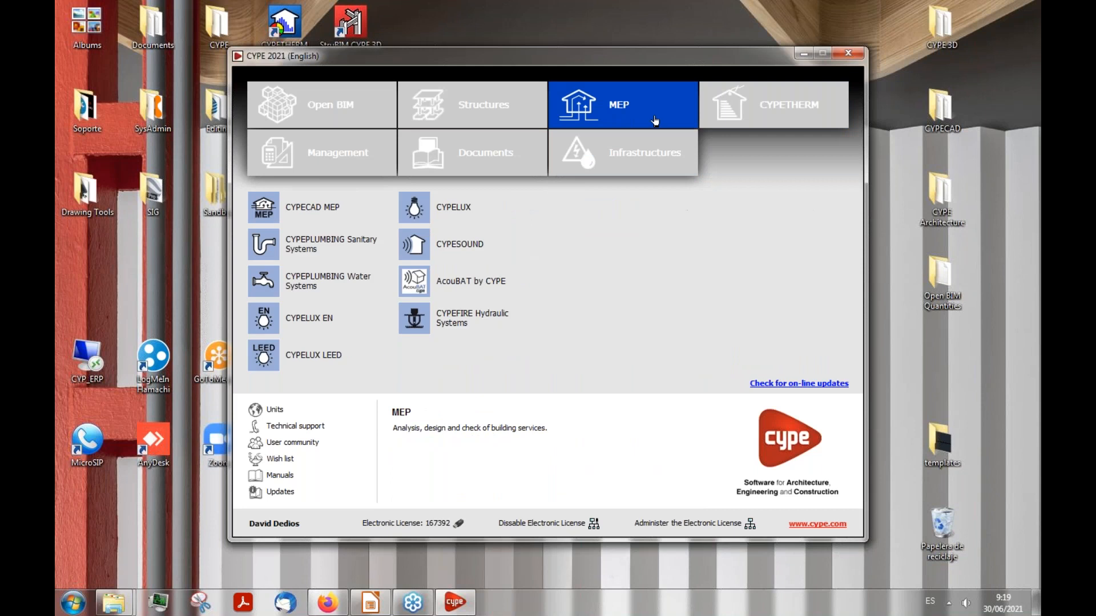
left_click(344, 161)
left_click(474, 157)
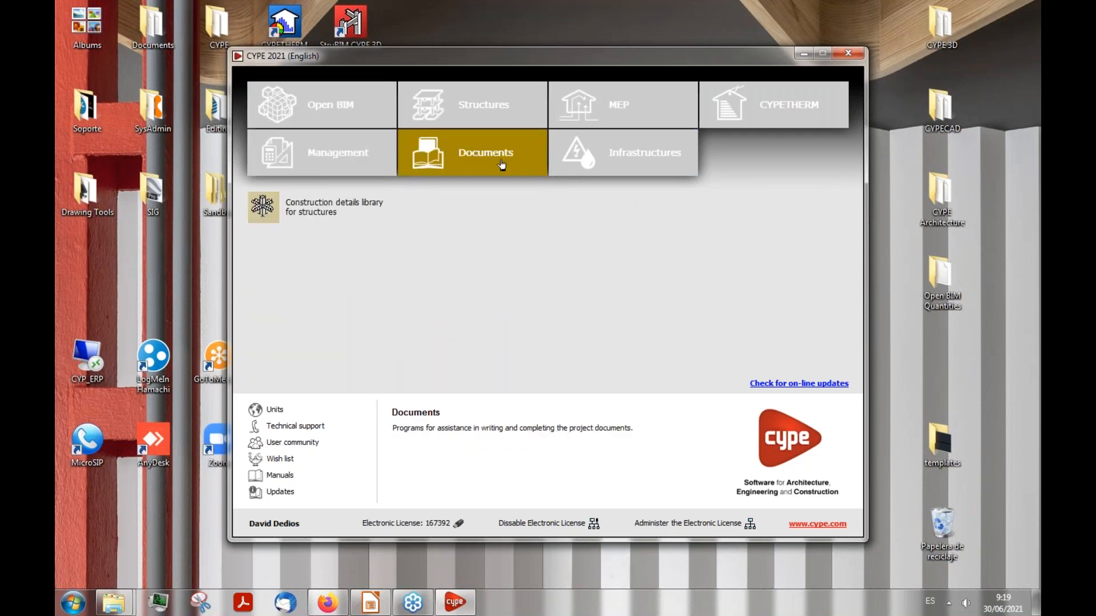
left_click(475, 113)
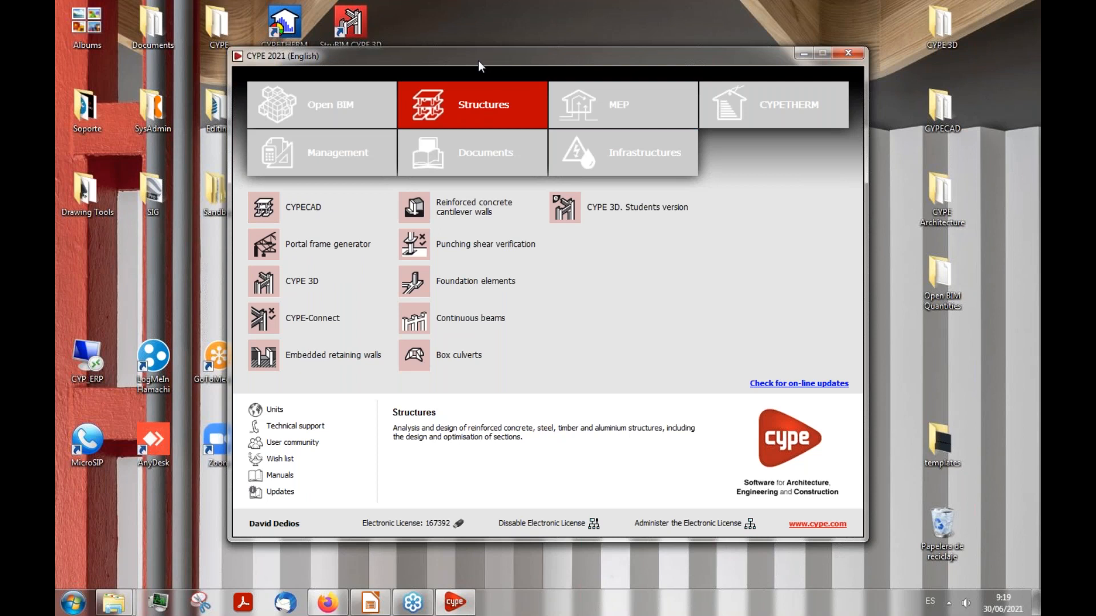
left_click_drag(484, 59, 603, 45)
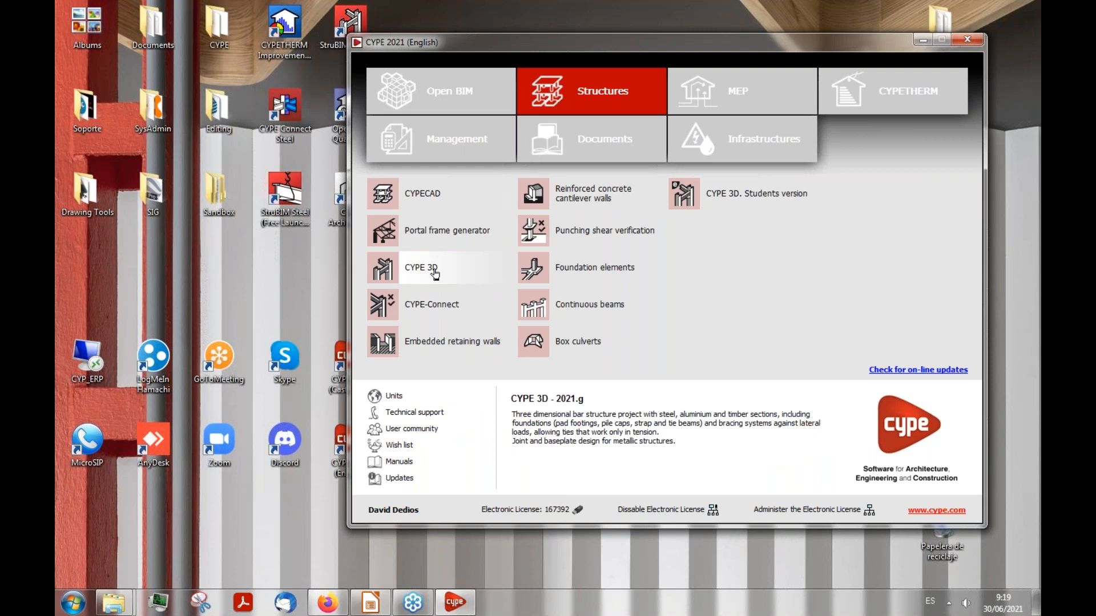
Step: Switch to the browser and examine the active projects listed on BIMserver.center
left_click(325, 604)
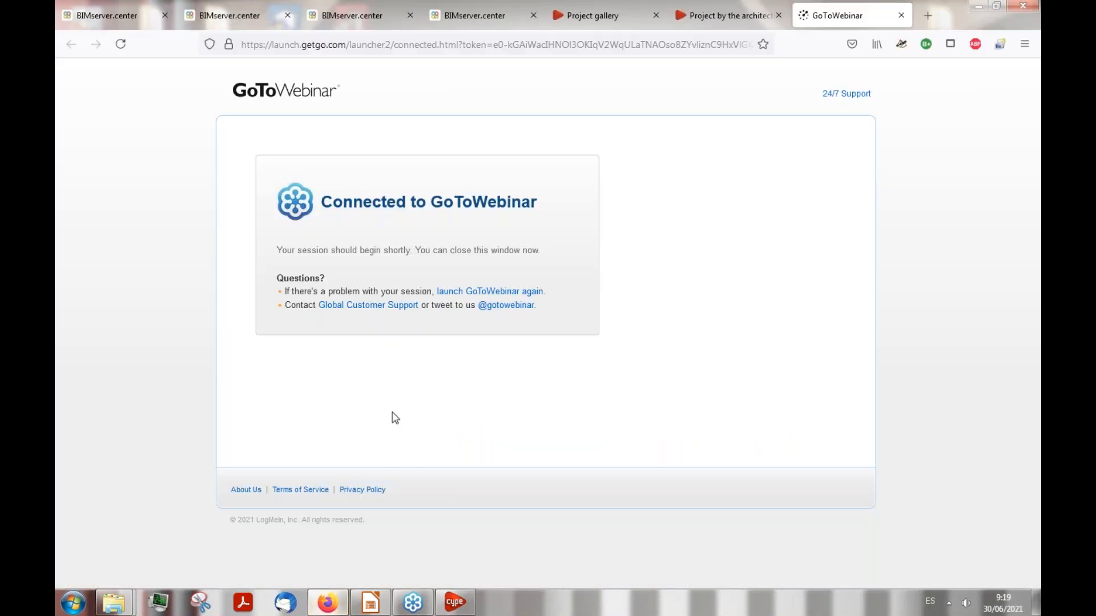
left_click(129, 4)
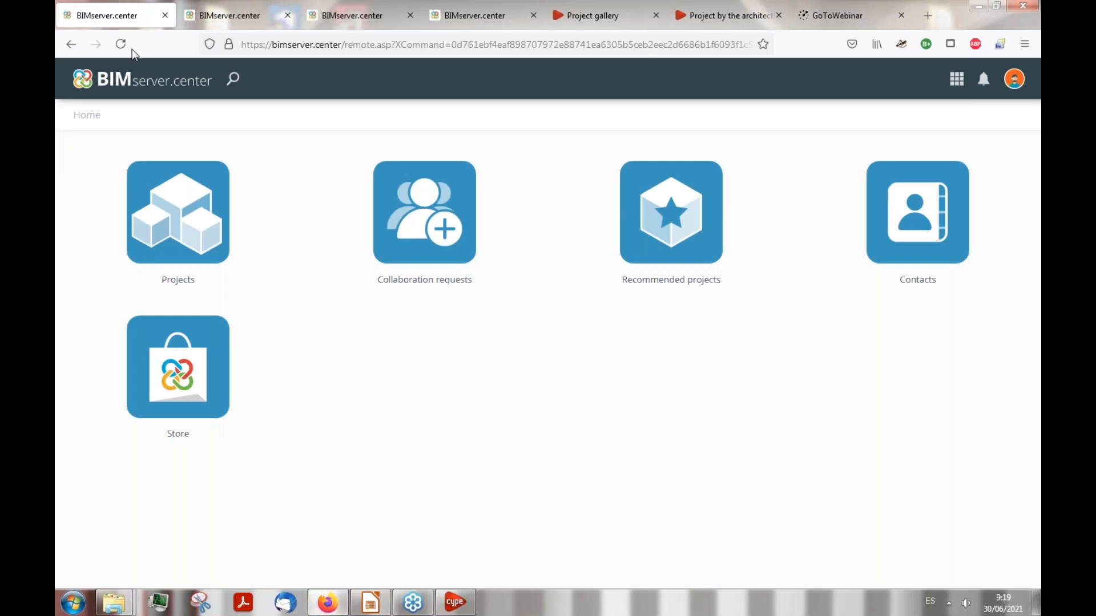
left_click(161, 199)
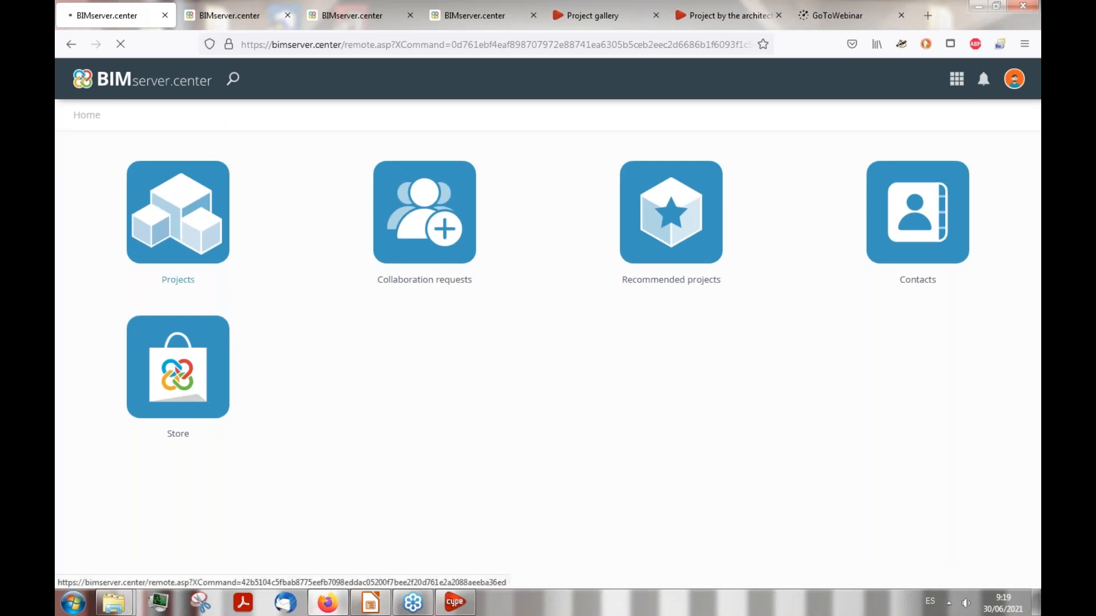
left_click(207, 17)
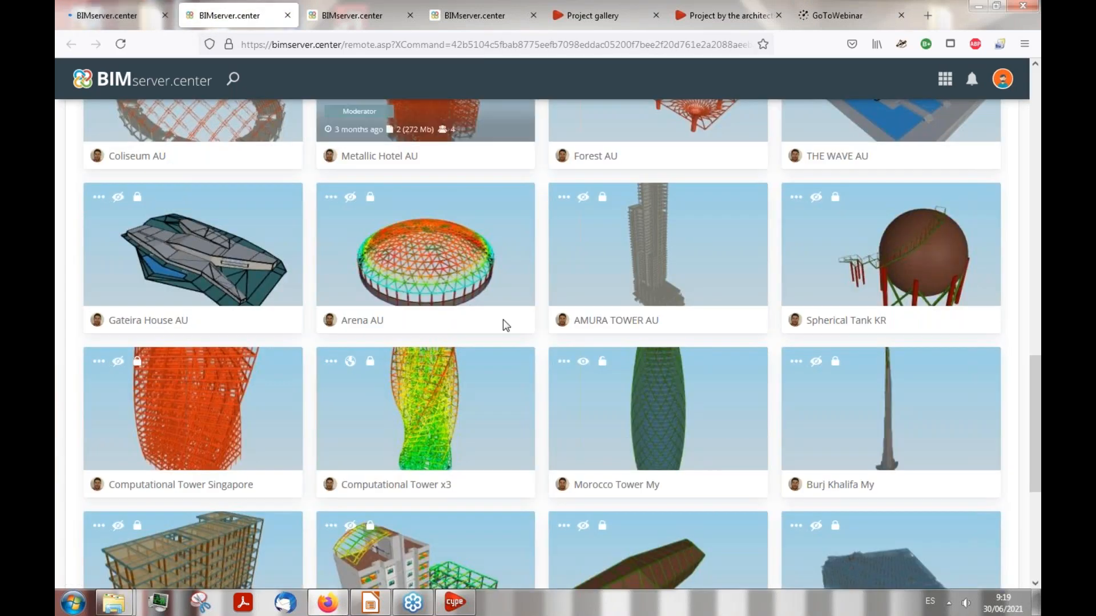
scroll(505, 325, "down", 4)
scroll(447, 400, "up", 3)
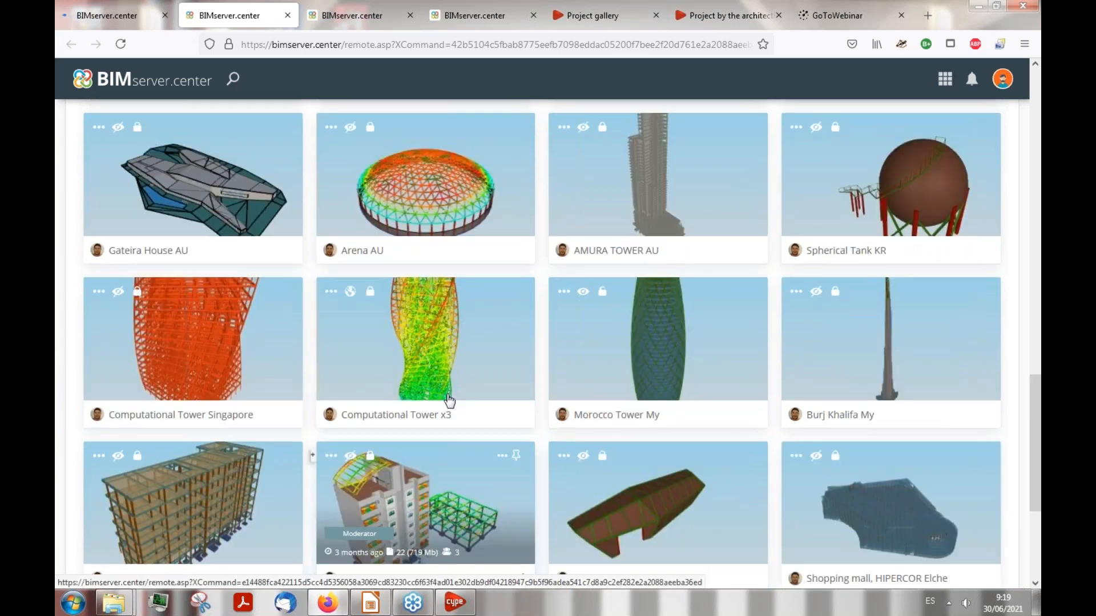
scroll(446, 400, "up", 8)
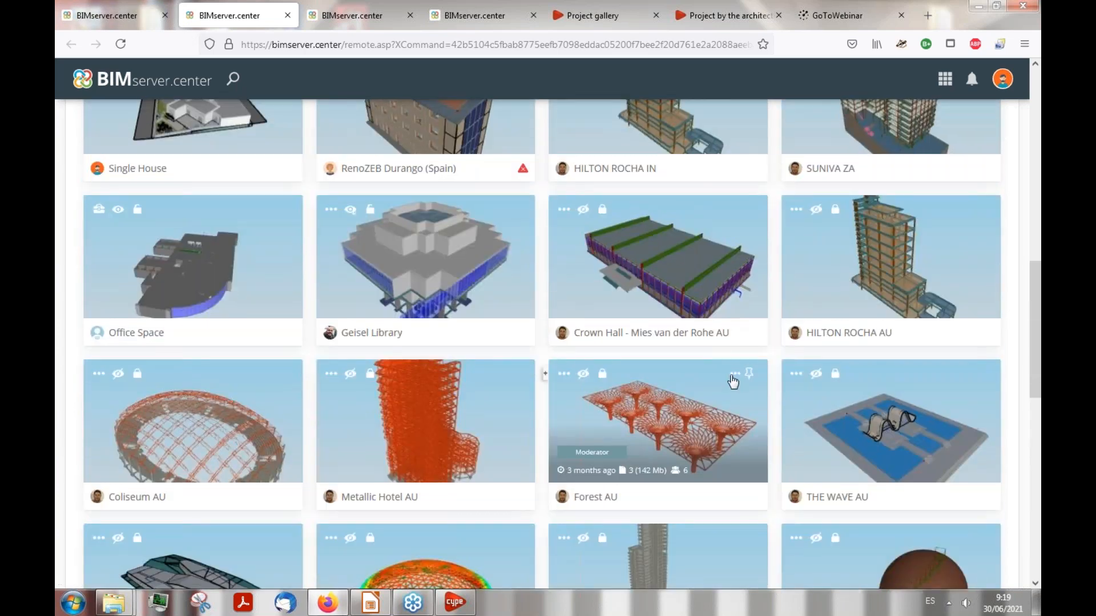
scroll(425, 473, "up", 3)
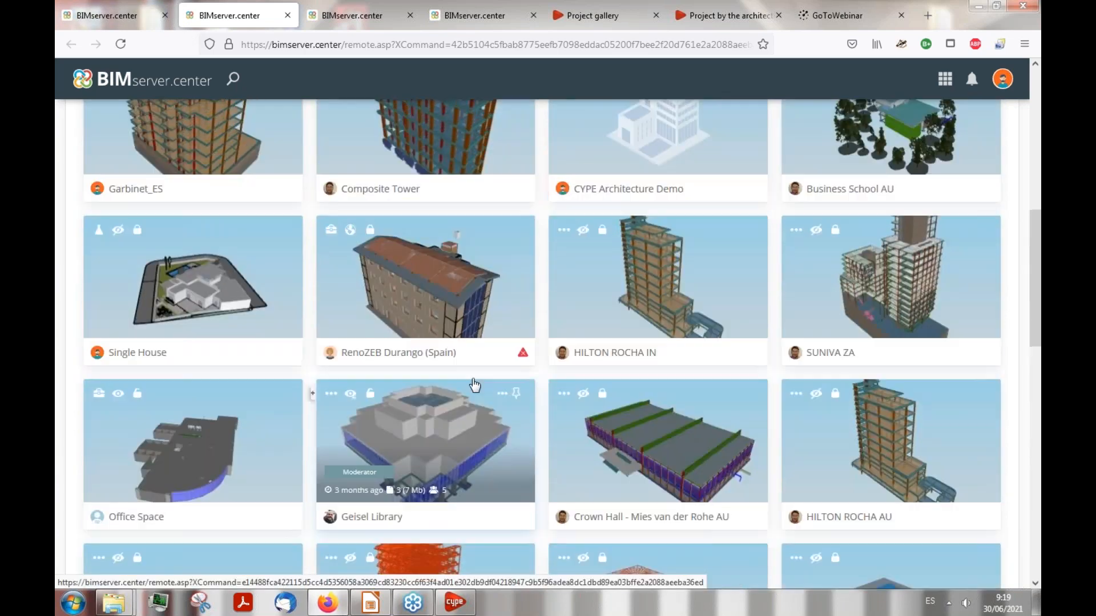
scroll(682, 379, "up", 4)
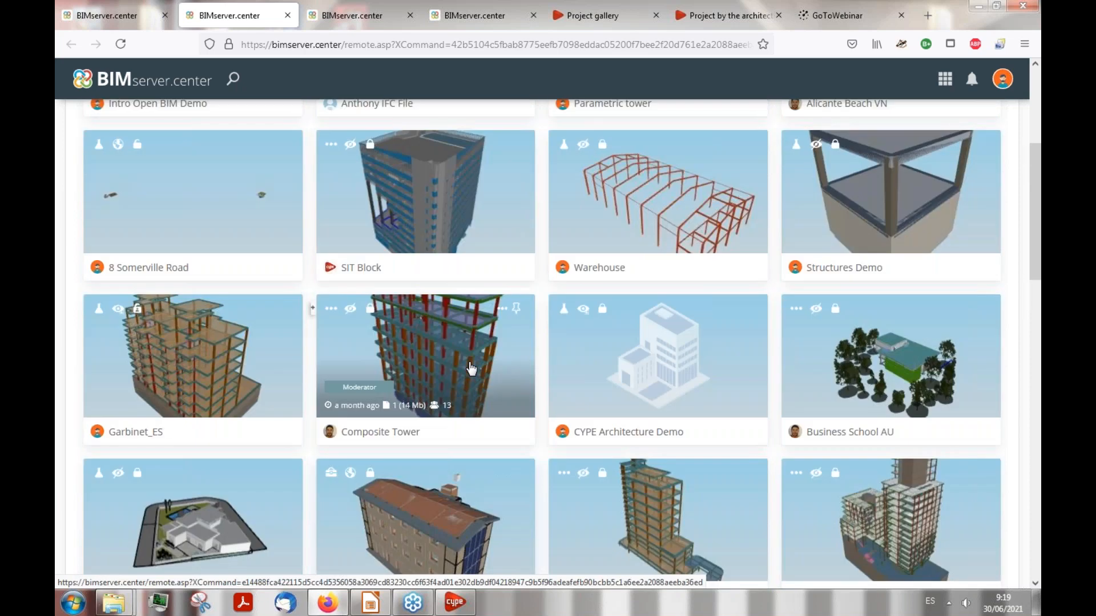
scroll(682, 379, "up", 4)
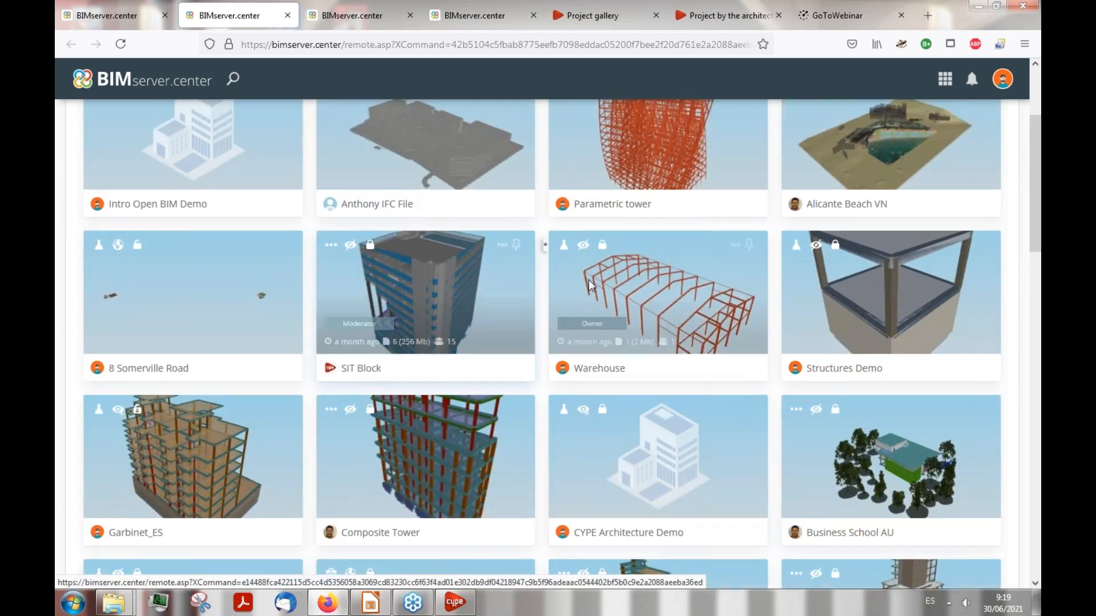
scroll(545, 364, "up", 1)
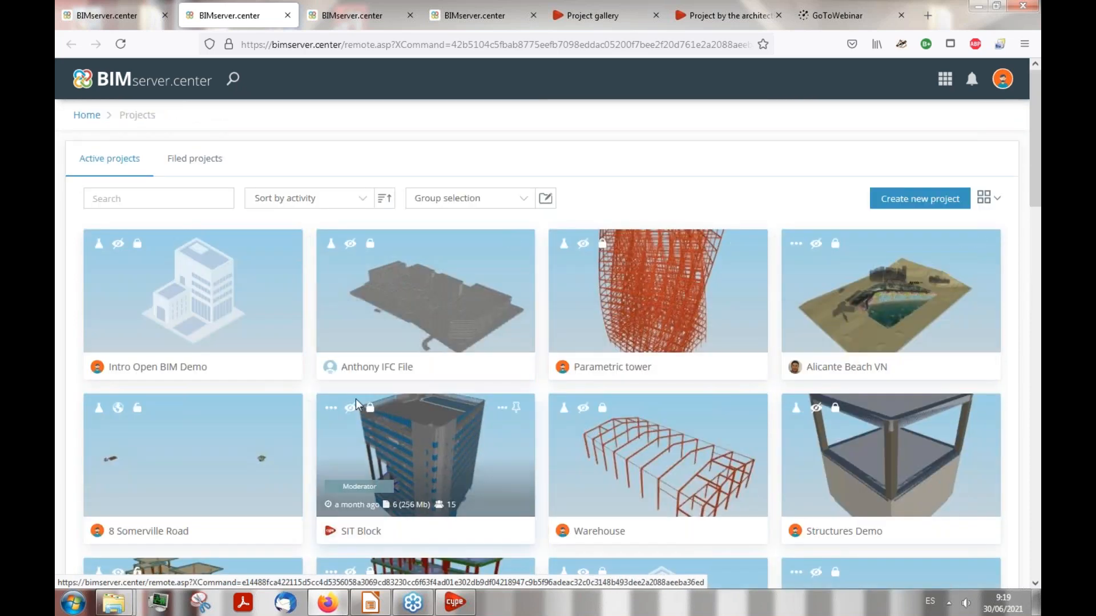
Step: Return to the CYPE launcher and start CYPE 3D
left_click(454, 602)
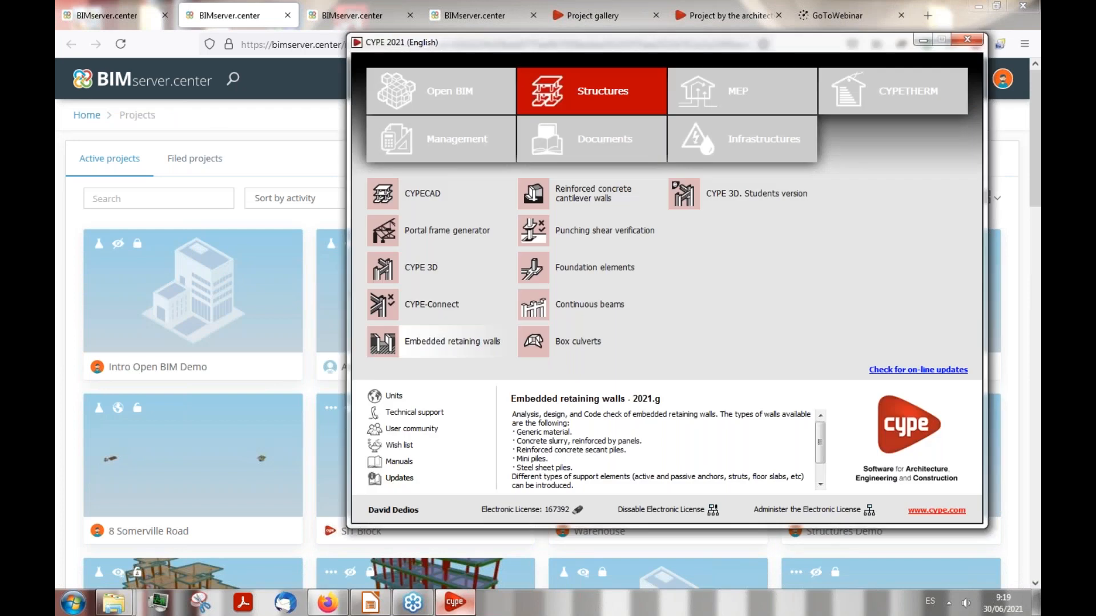
left_click(434, 273)
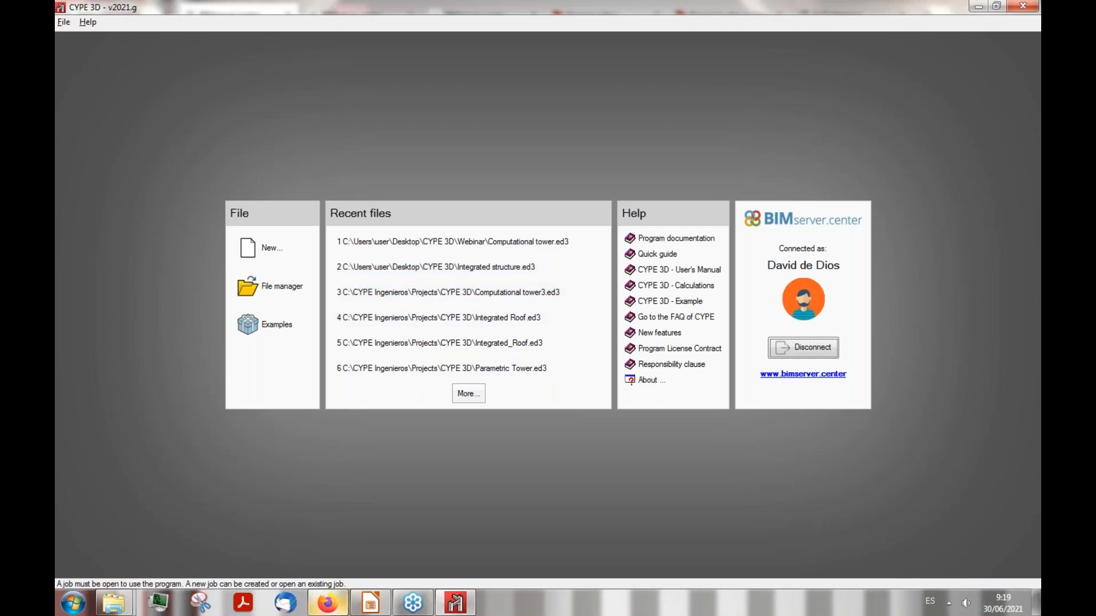
Step: Switch to the browser and examine the steel and concrete icosahedron sculpture page in the project gallery, dismissing the mail notification
left_click(327, 602)
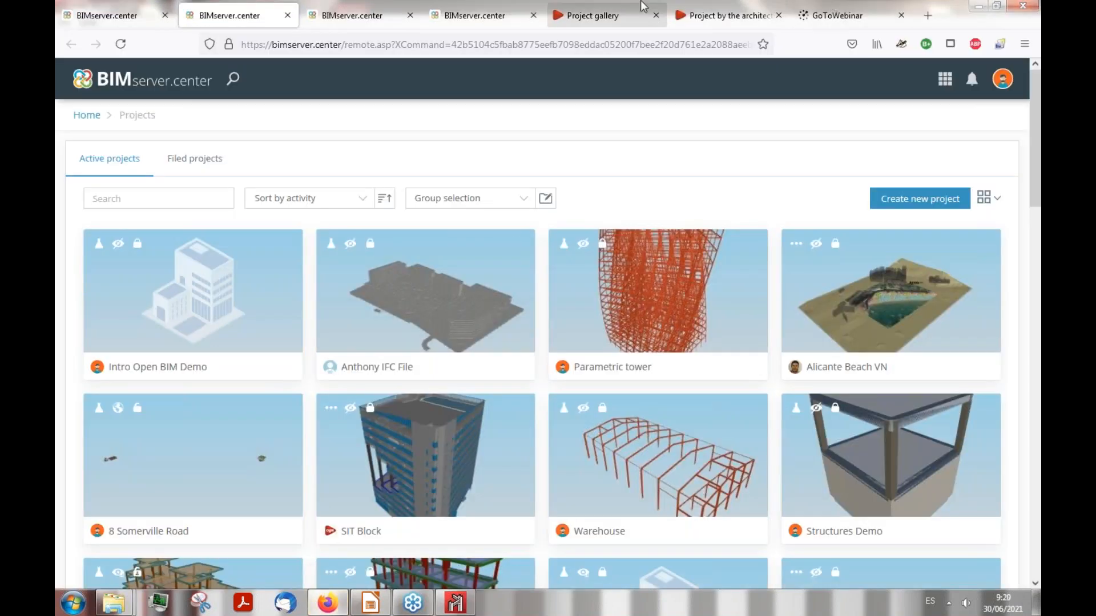
left_click(719, 8)
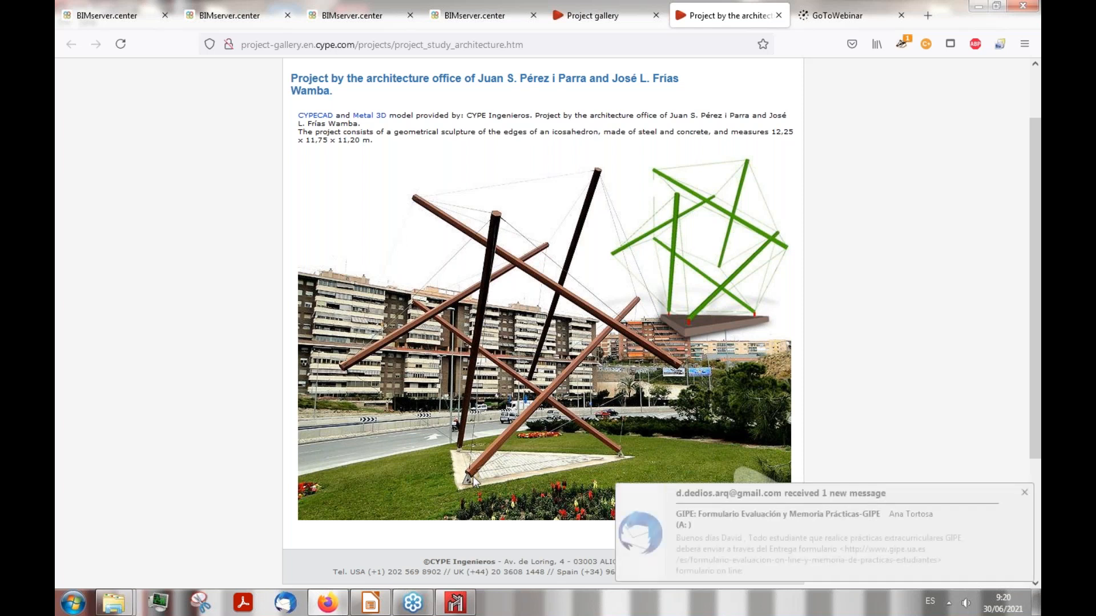
left_click(1024, 492)
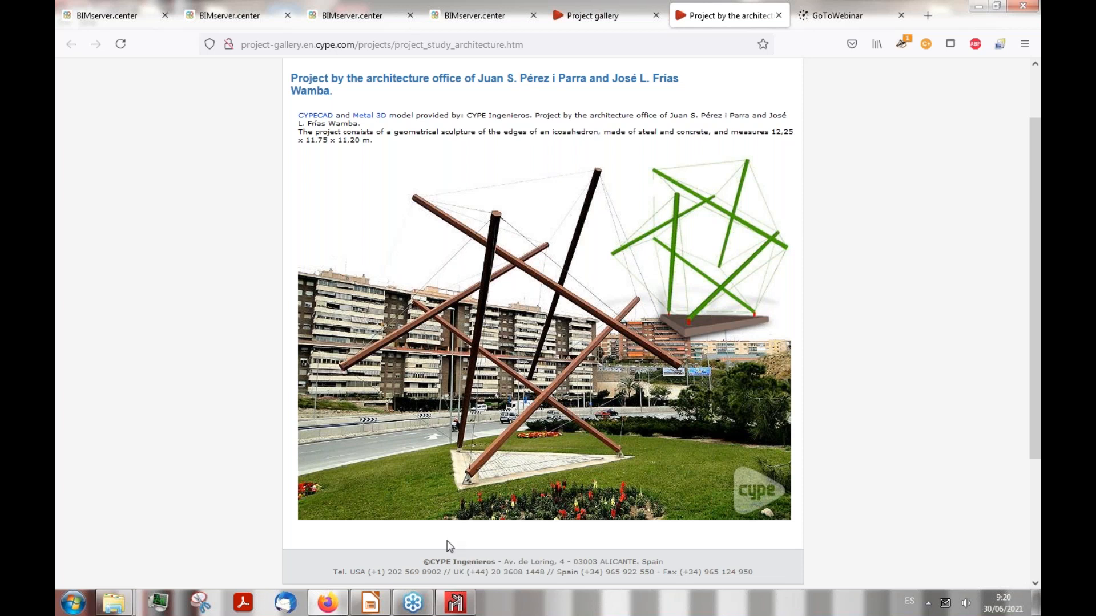
Step: Switch back to CYPE 3D and create a new job named "Empty" as an empty project
left_click(442, 602)
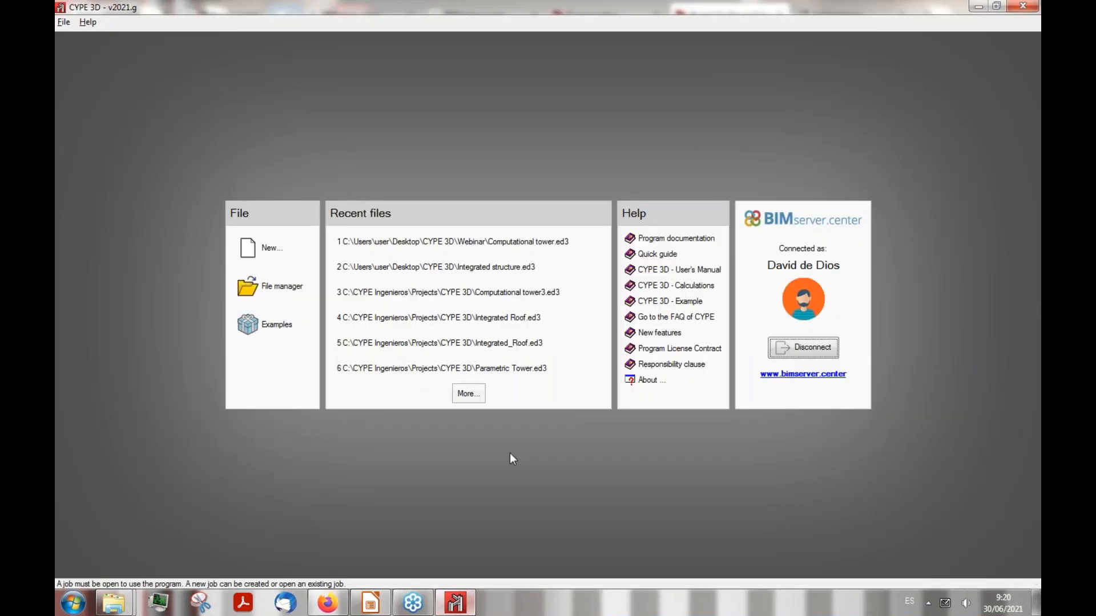
left_click(266, 243)
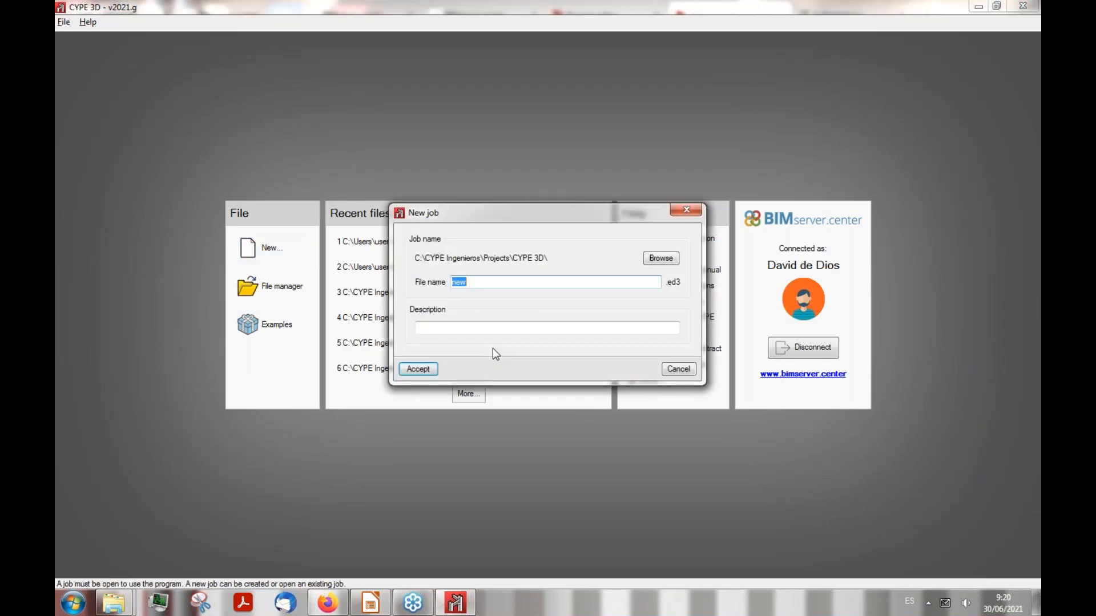
type("Empty")
left_click(414, 369)
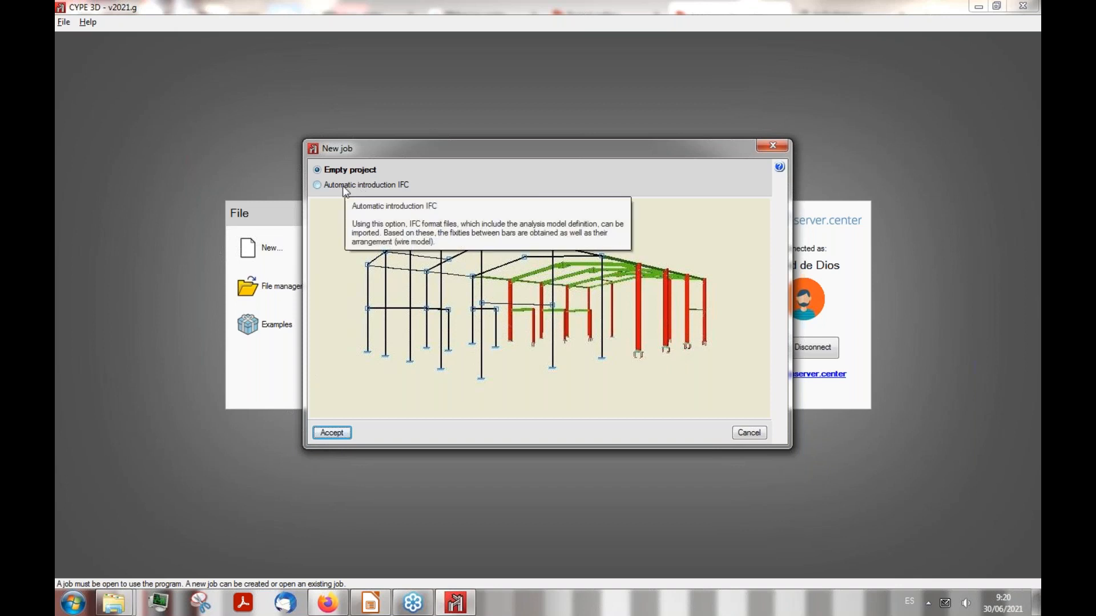
left_click(343, 433)
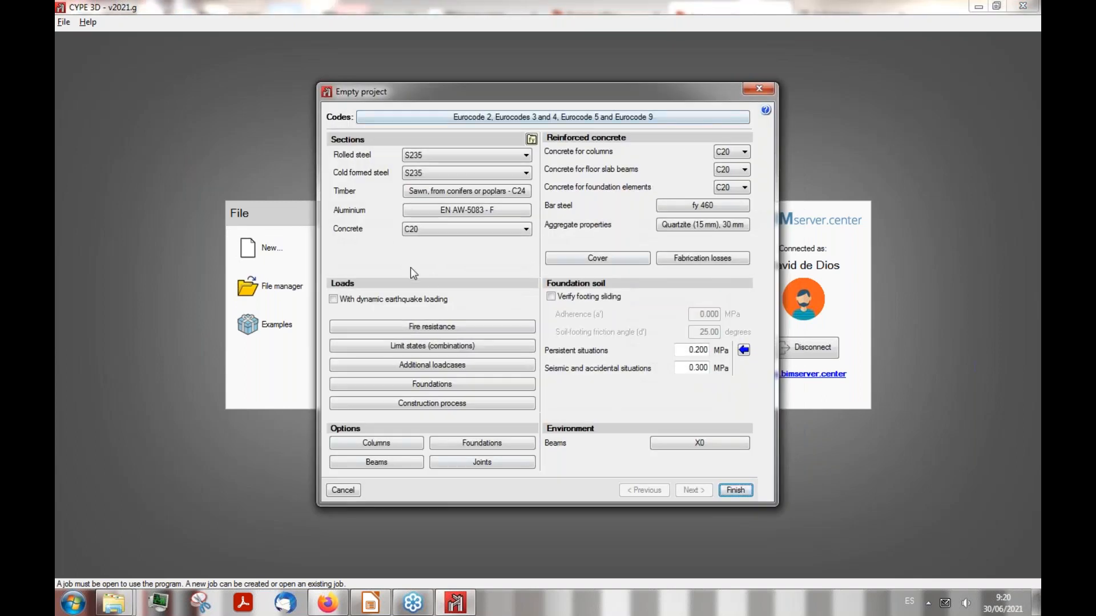
Step: Review the available concrete design codes for the project and accept the code selection with Eurocode 2 (Malaysia)
left_click(382, 113)
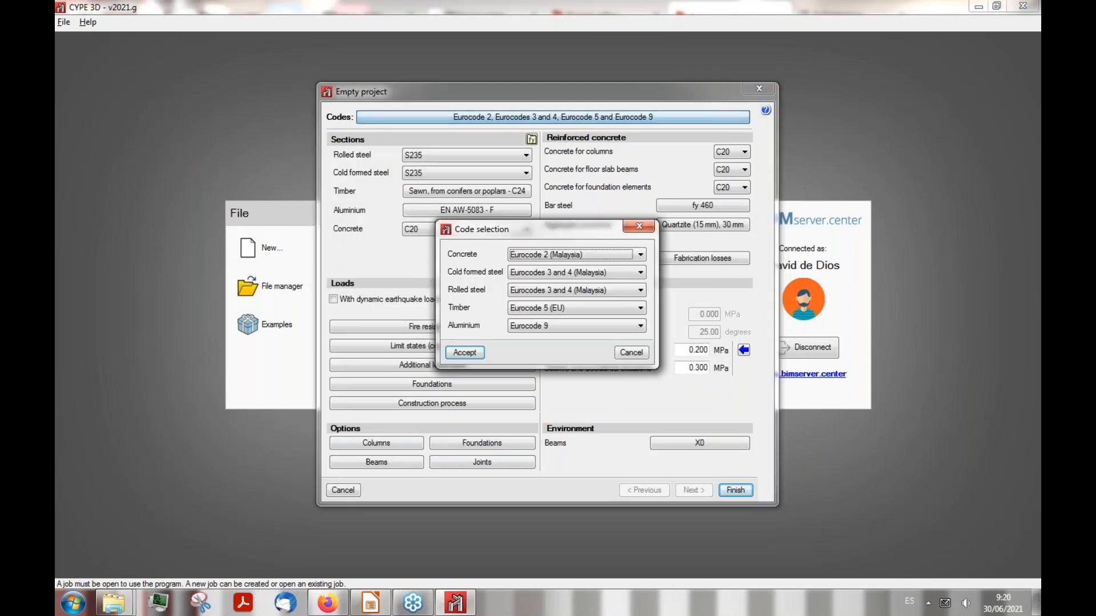
left_click(573, 255)
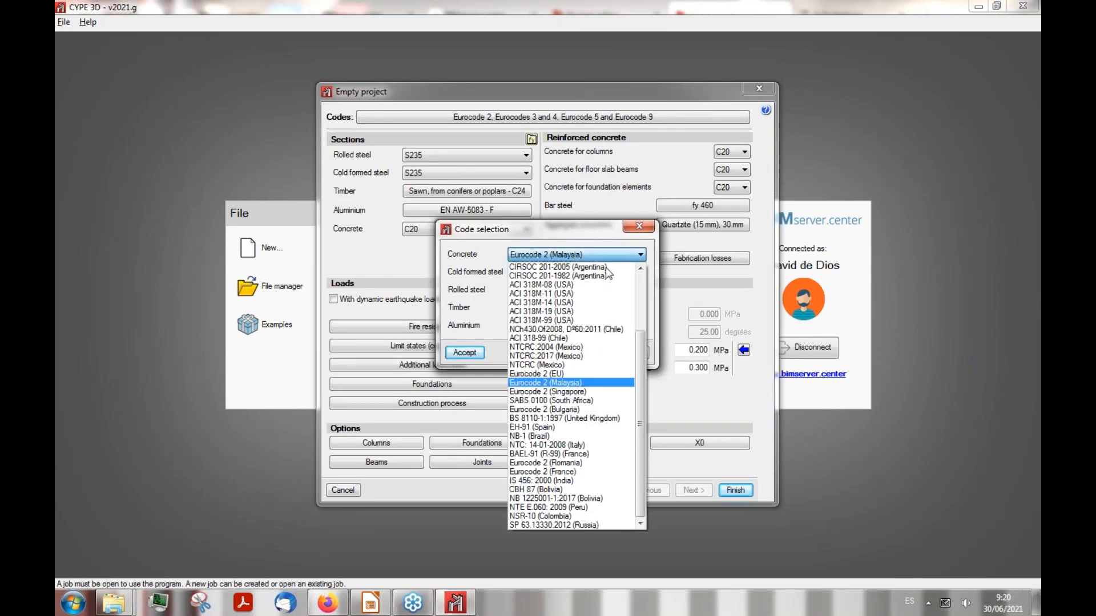
scroll(606, 323, "up", 3)
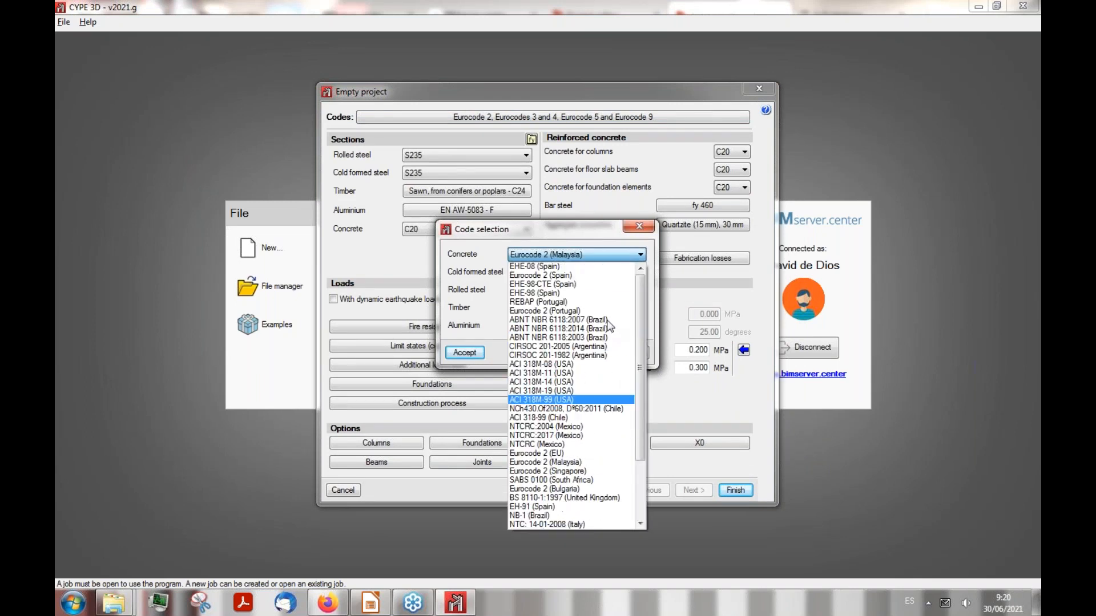
scroll(608, 285, "down", 3)
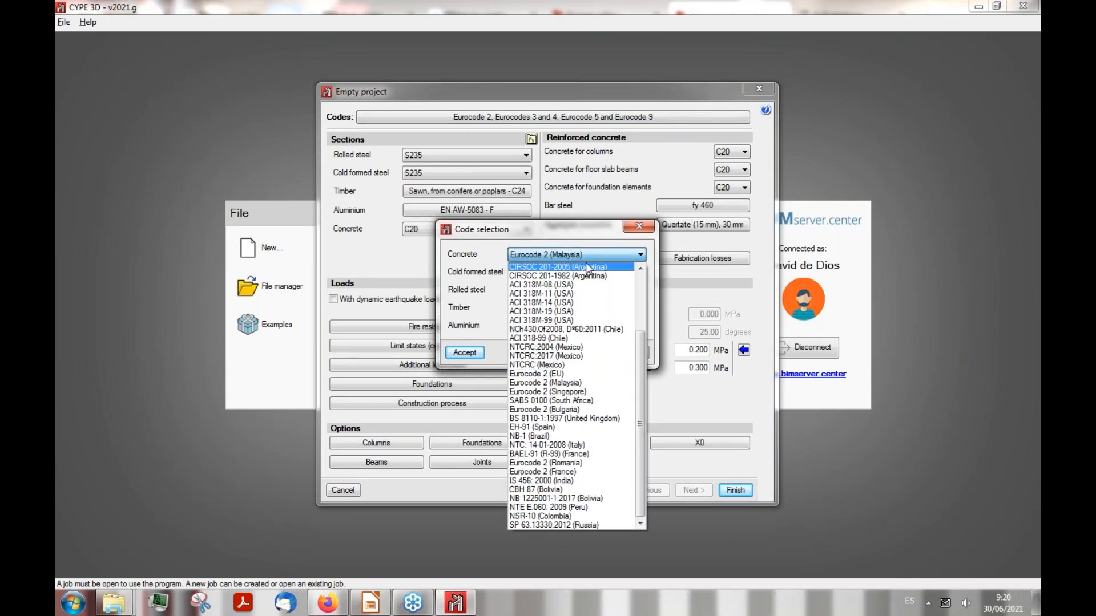
left_click(579, 223)
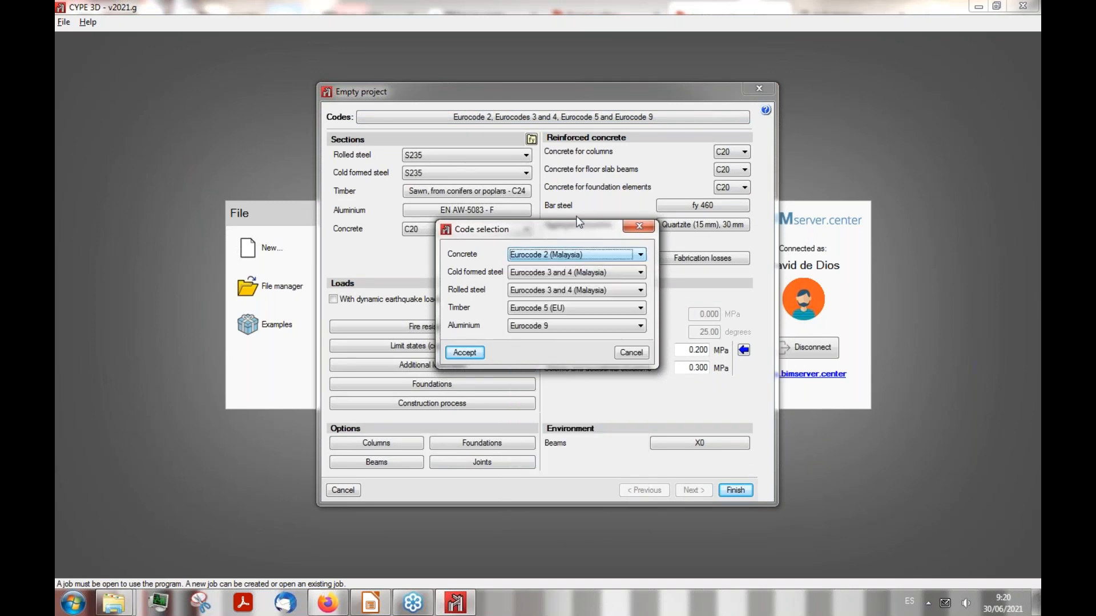
left_click(464, 353)
left_click(484, 237)
left_click(497, 368)
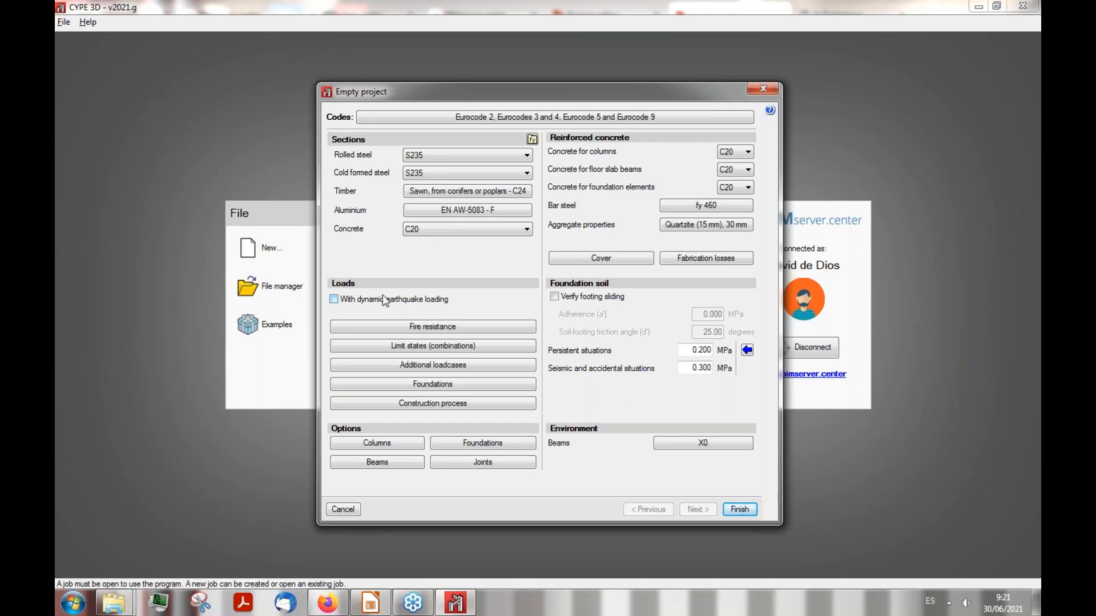
Step: Check the code selection once more and finish the empty project's setup to open its 3D workspace
left_click(477, 120)
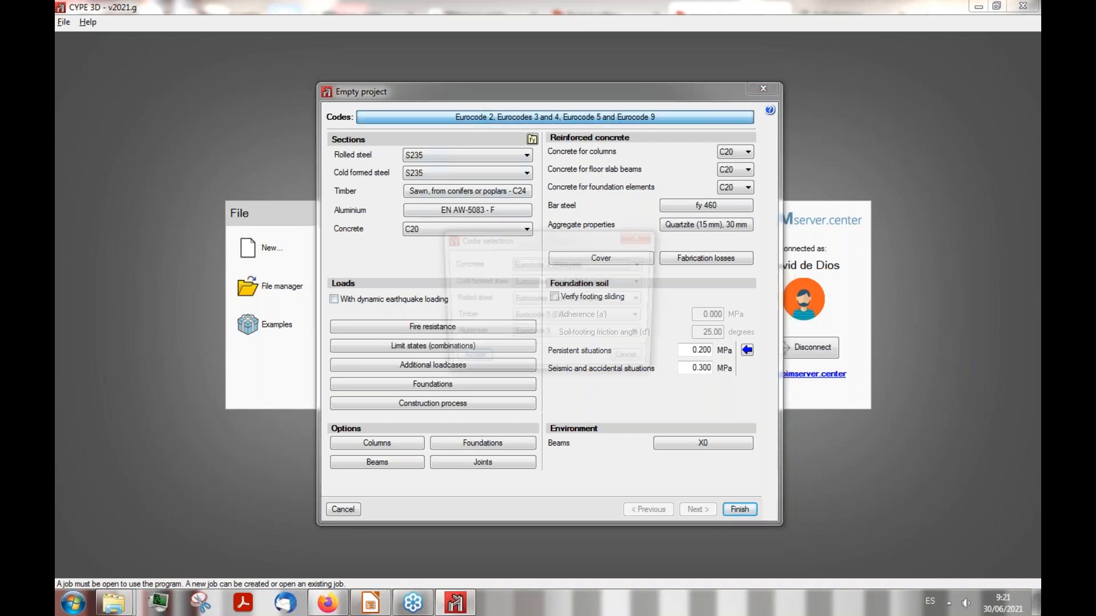
left_click(739, 508)
left_click(456, 388)
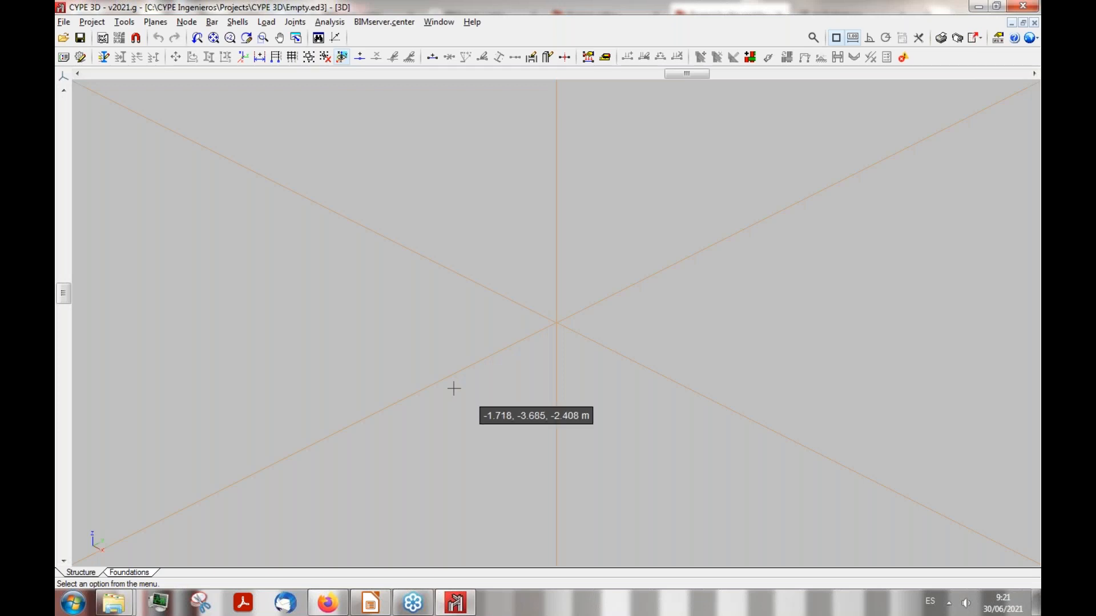
mouse_move(590, 325)
middle_mouse_down("shift")
mouse_move(609, 252)
mouse_move(589, 346)
mouse_move(577, 323)
middle_mouse_up("shift")
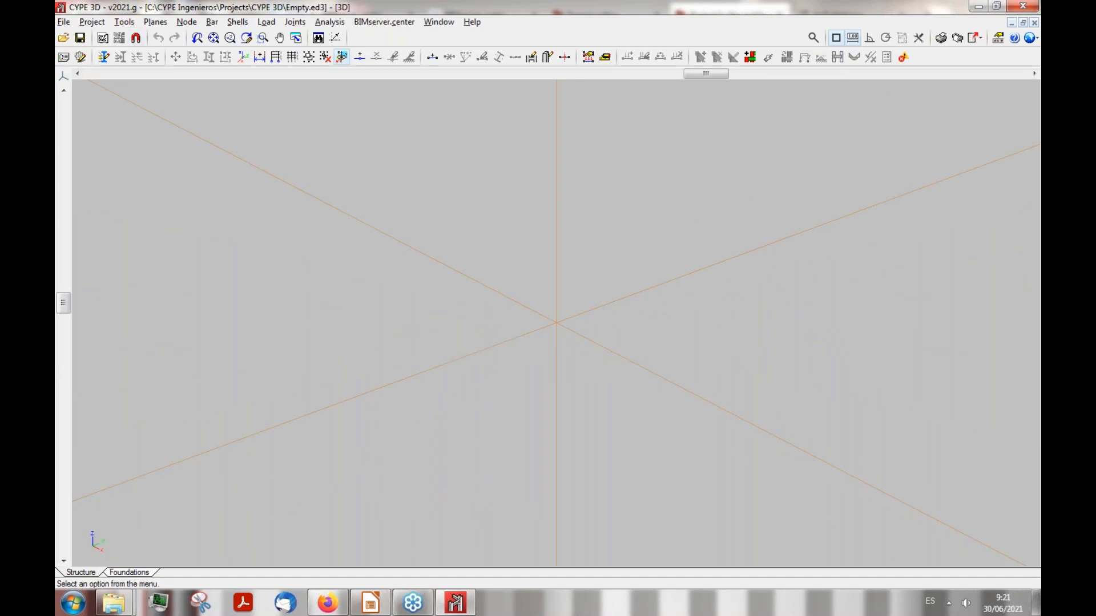
left_click(182, 27)
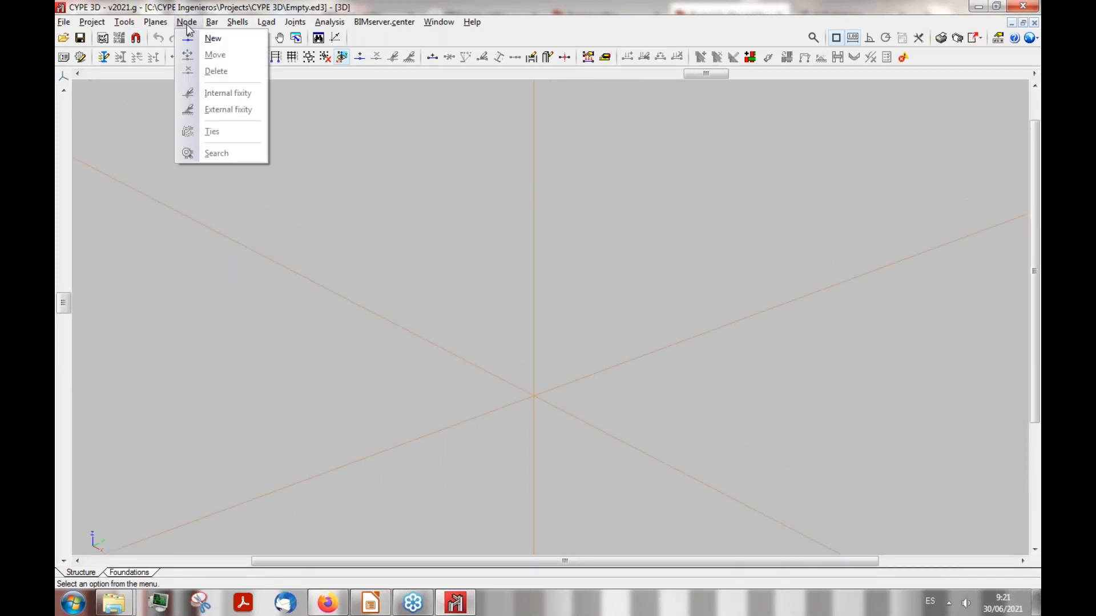
left_click(212, 38)
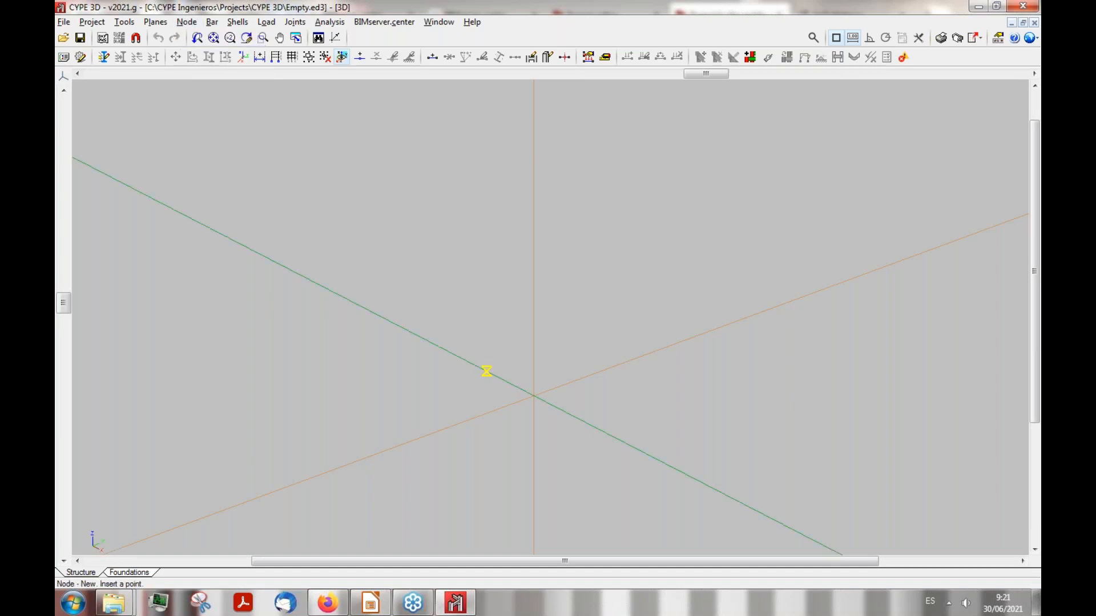
Step: Start a new bar and open its section description to review the material types and the steel section series and sizes
left_click(211, 22)
left_click(231, 39)
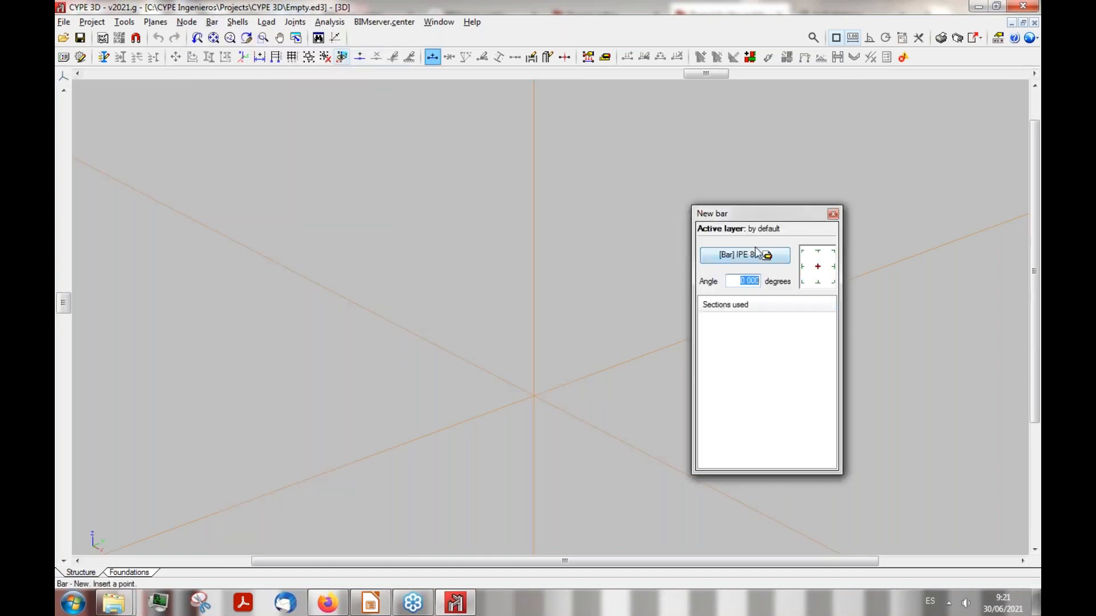
left_click(751, 261)
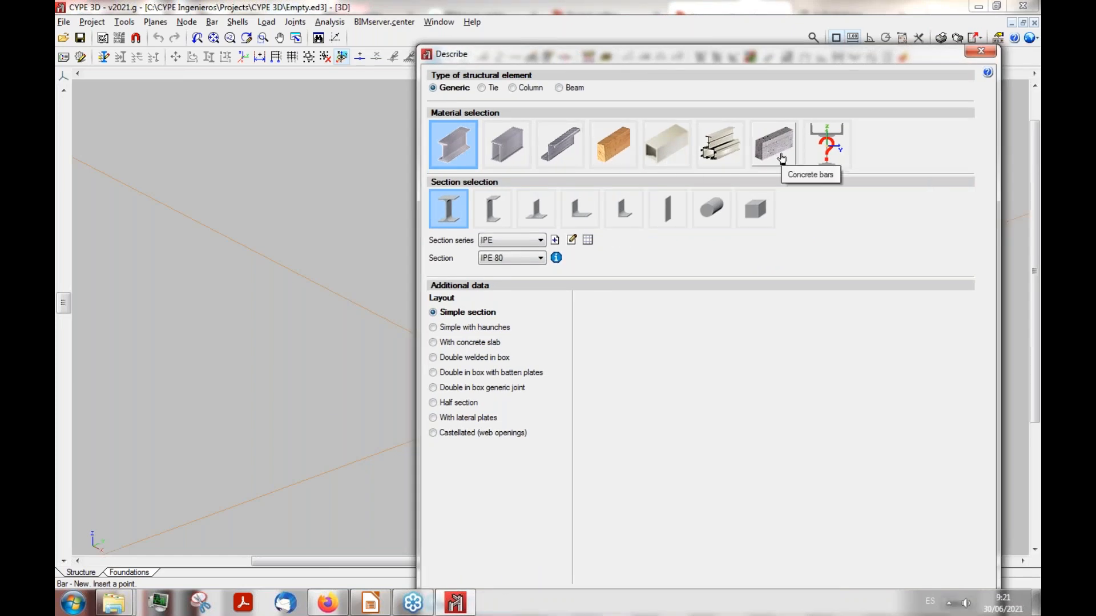
left_click(505, 242)
left_click(506, 242)
left_click(518, 264)
left_click(518, 264)
left_click(525, 241)
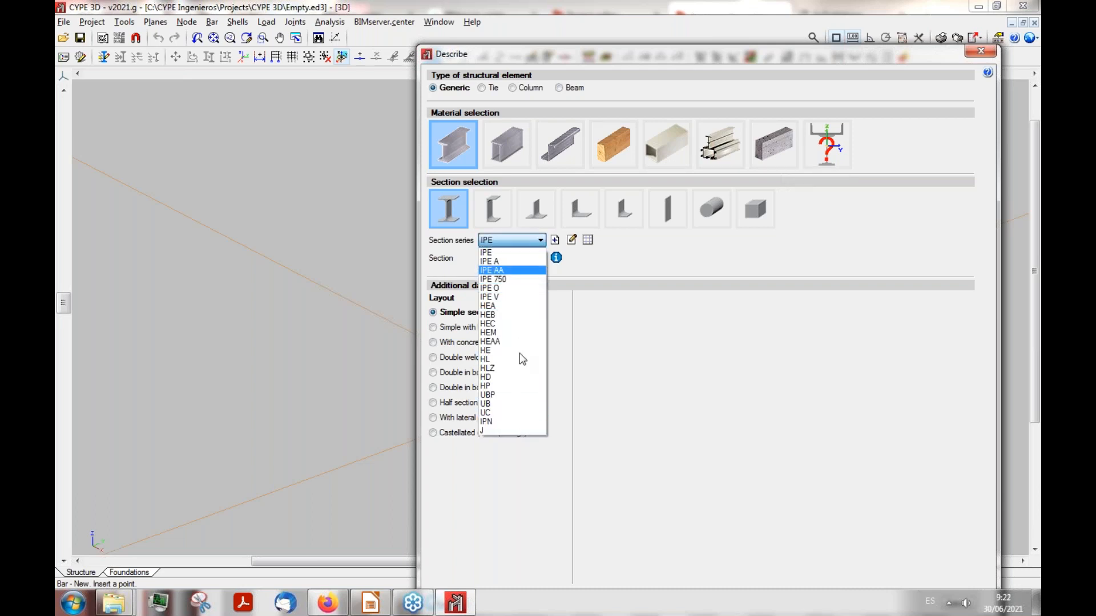
left_click(522, 253)
left_click(821, 159)
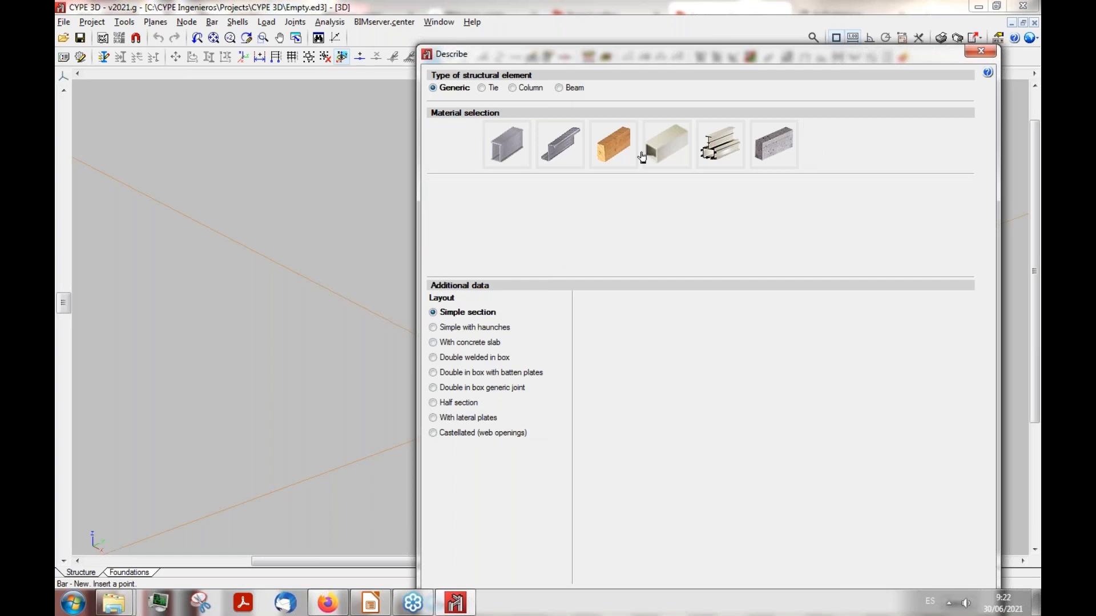
Step: Accept the steel IPE 80 simple section for the new bar, leaving the fire resistance check off
left_click_drag(596, 59, 502, 21)
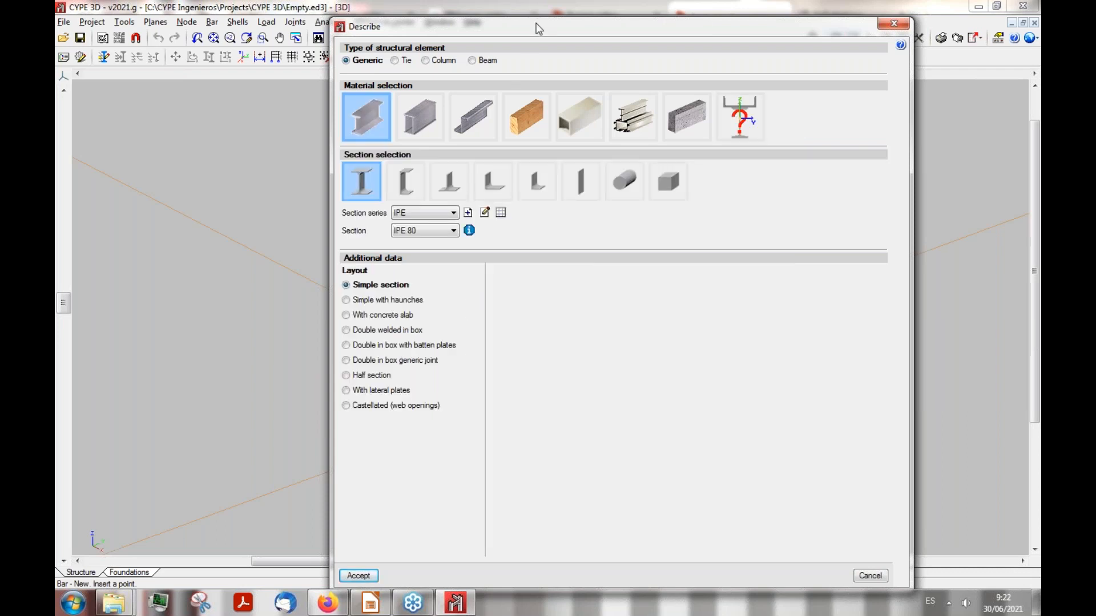
left_click_drag(553, 23, 578, 11)
left_click(380, 565)
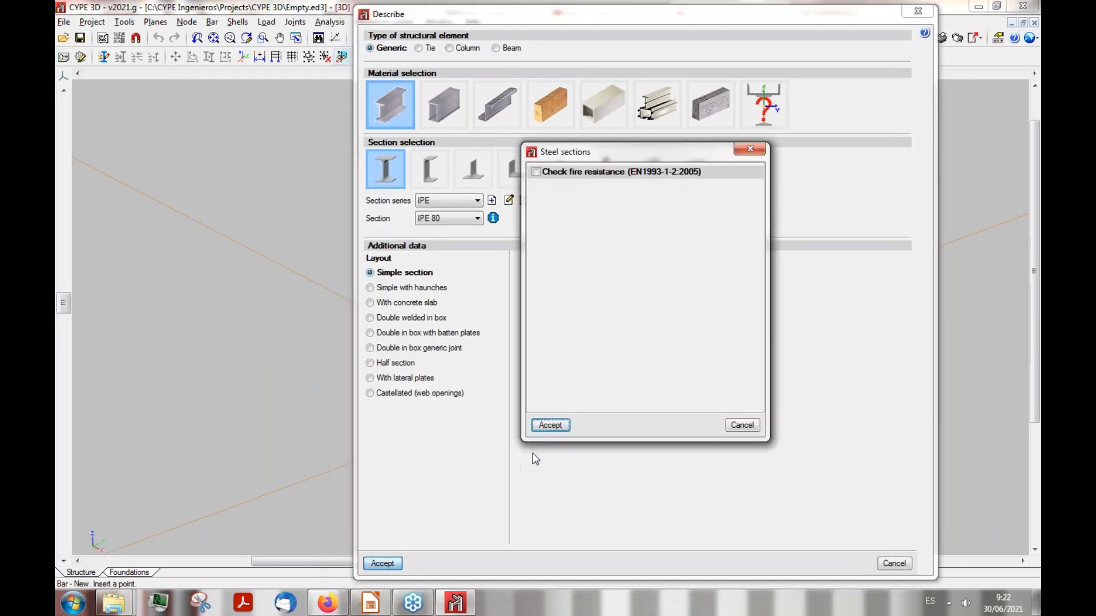
left_click(549, 425)
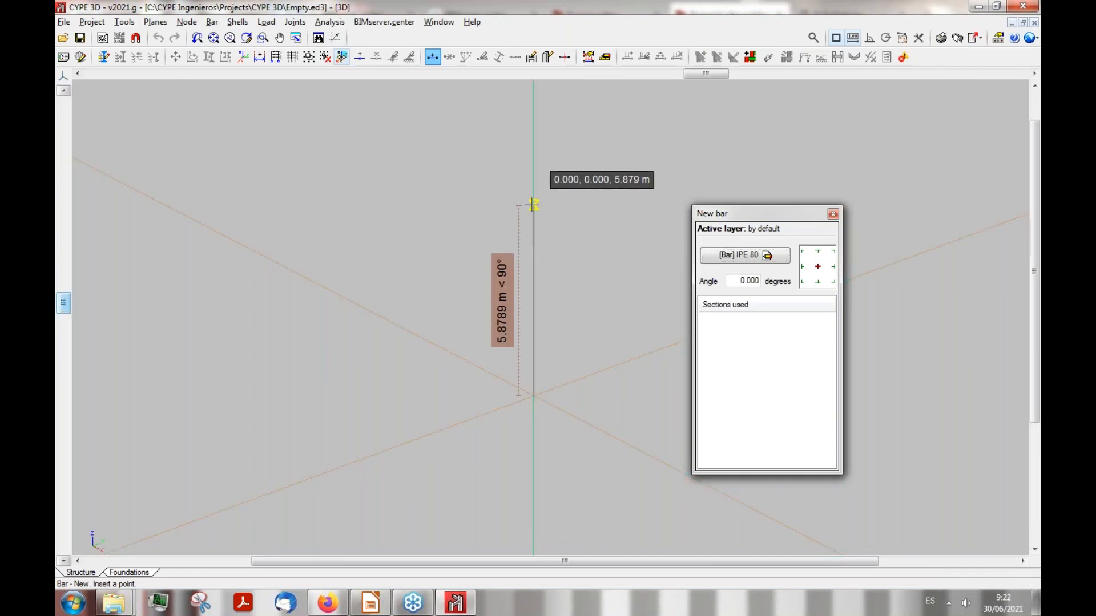
Step: Draw a portal frame of three 5 m bars: up from the origin, horizontally along negative X, and back down
key("Return")
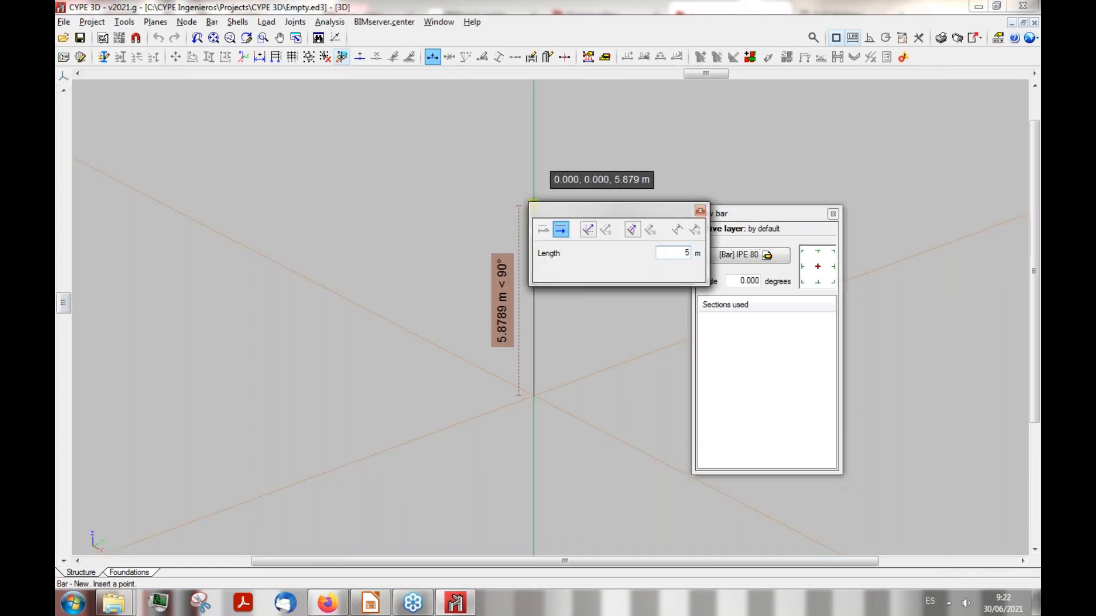
type("5")
key("Return")
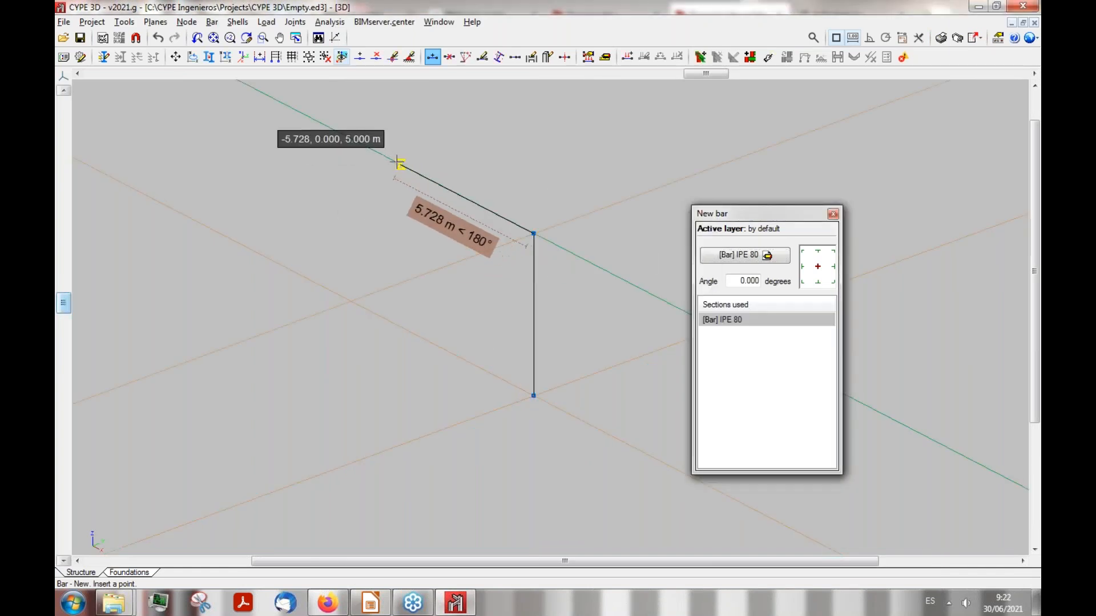
key("Return")
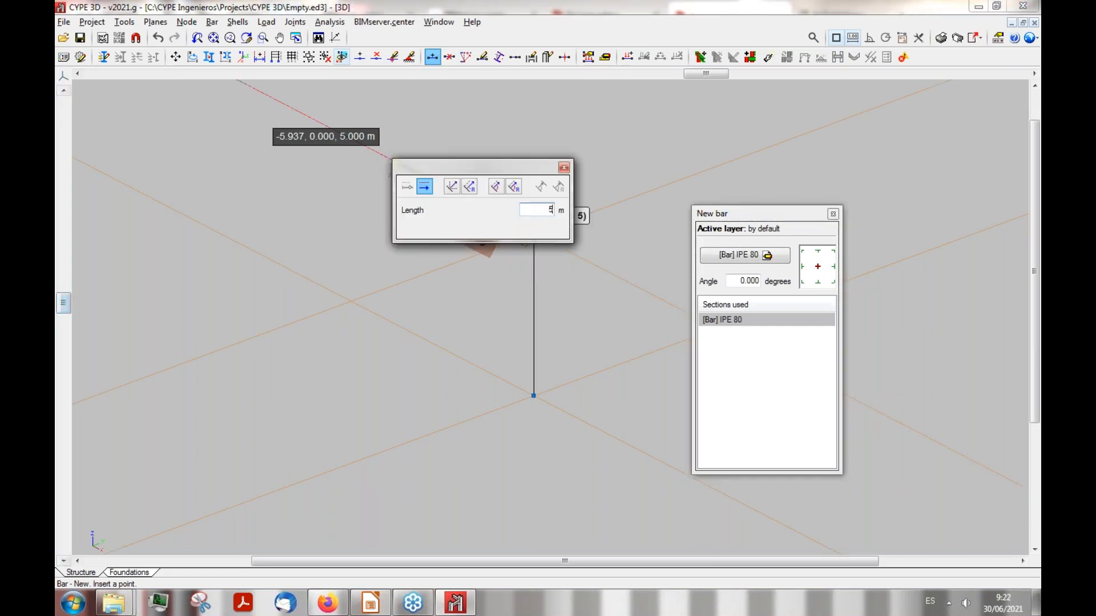
type("5")
key("Return")
key("Return")
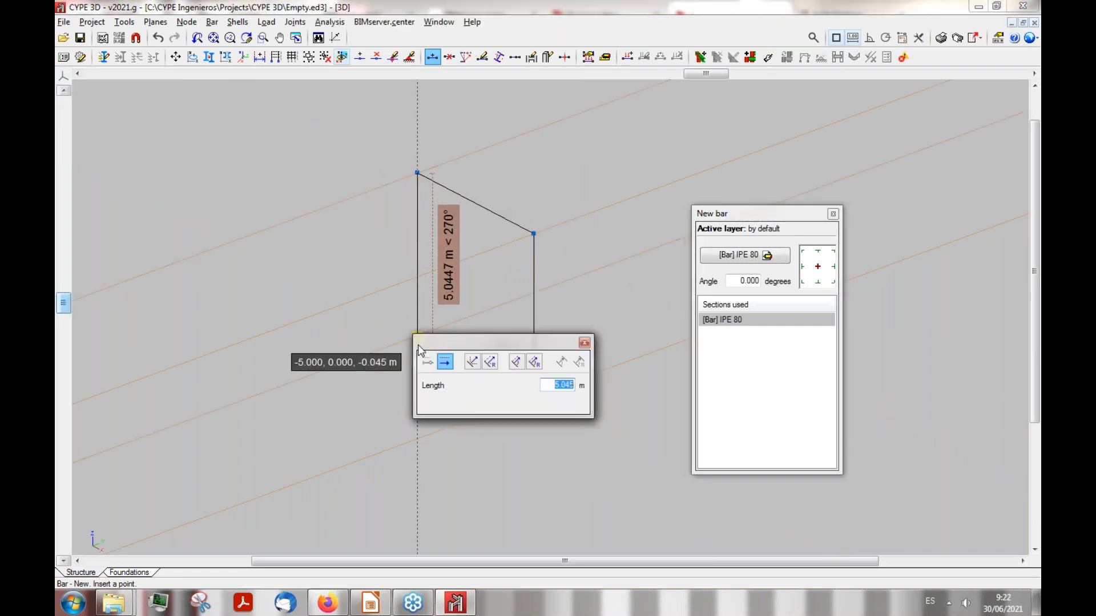
type("5")
key("Return")
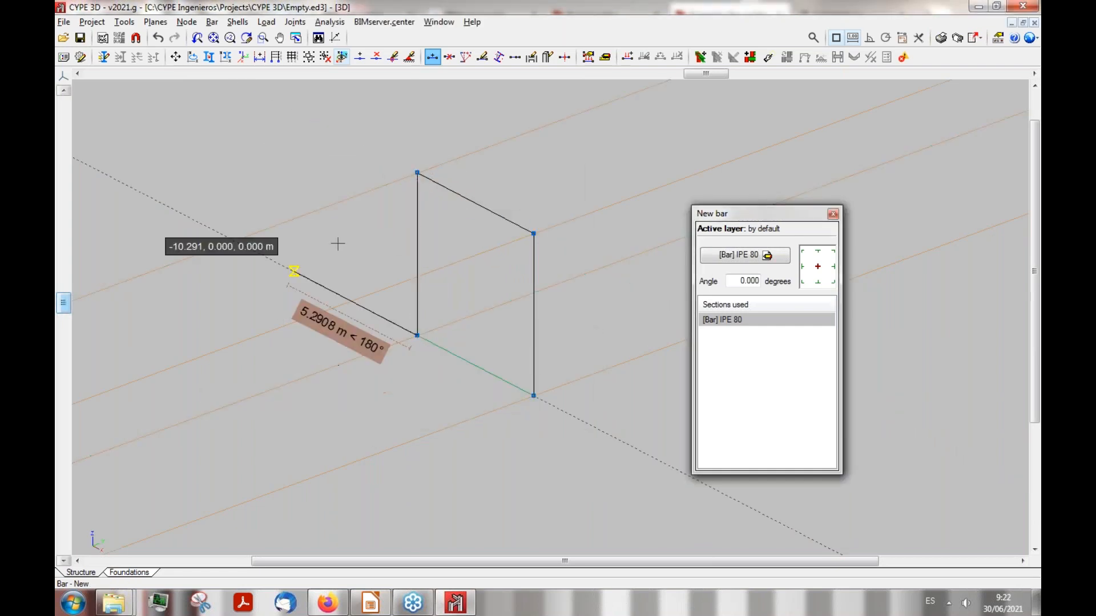
Step: Draw the frame's remaining top bars from the far upper node, 5 m along Y and 5 m along X, closing at the first column's top
left_click(417, 172)
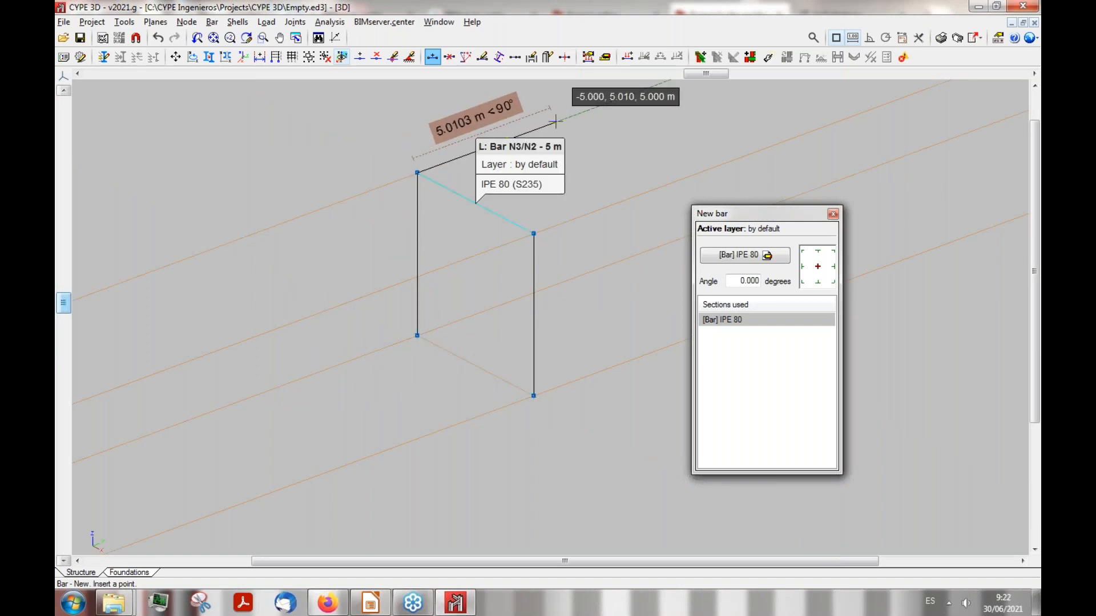
type("5 5.010")
key("Return")
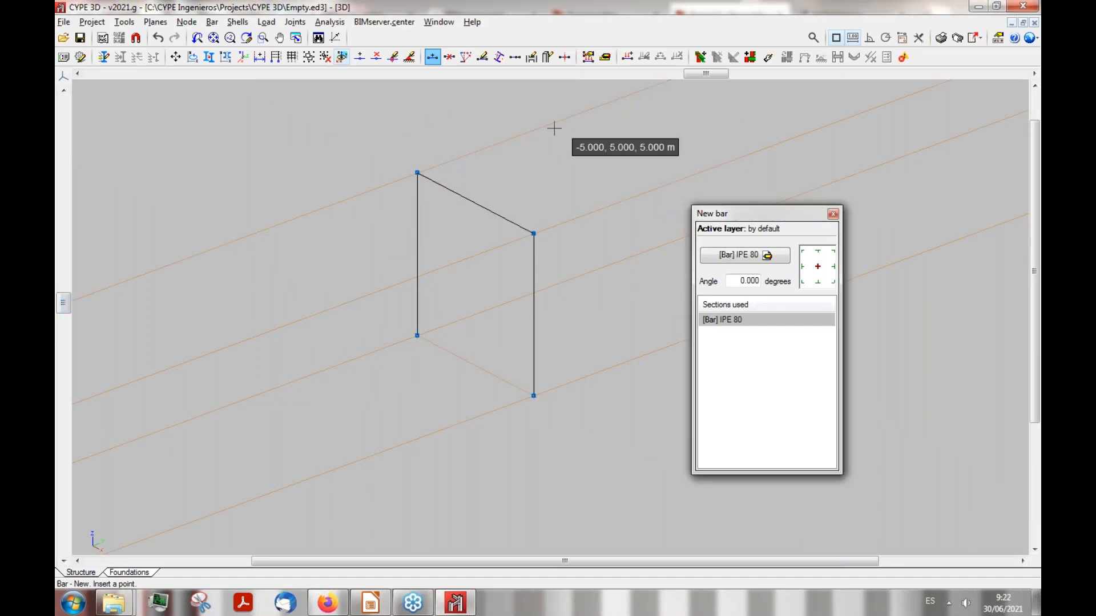
type("5.001")
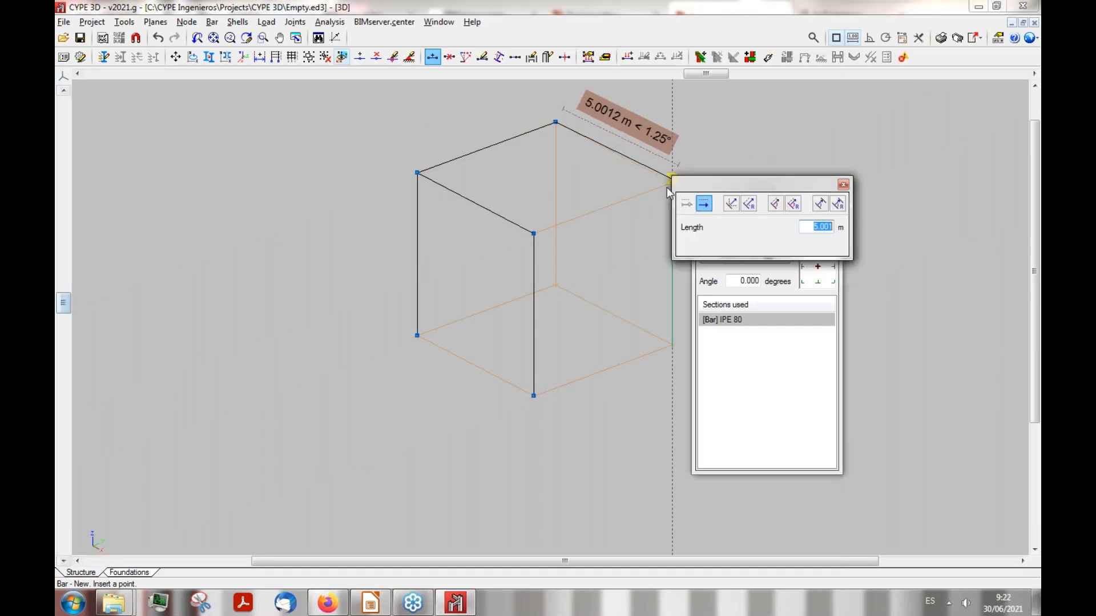
type("5")
key("Return")
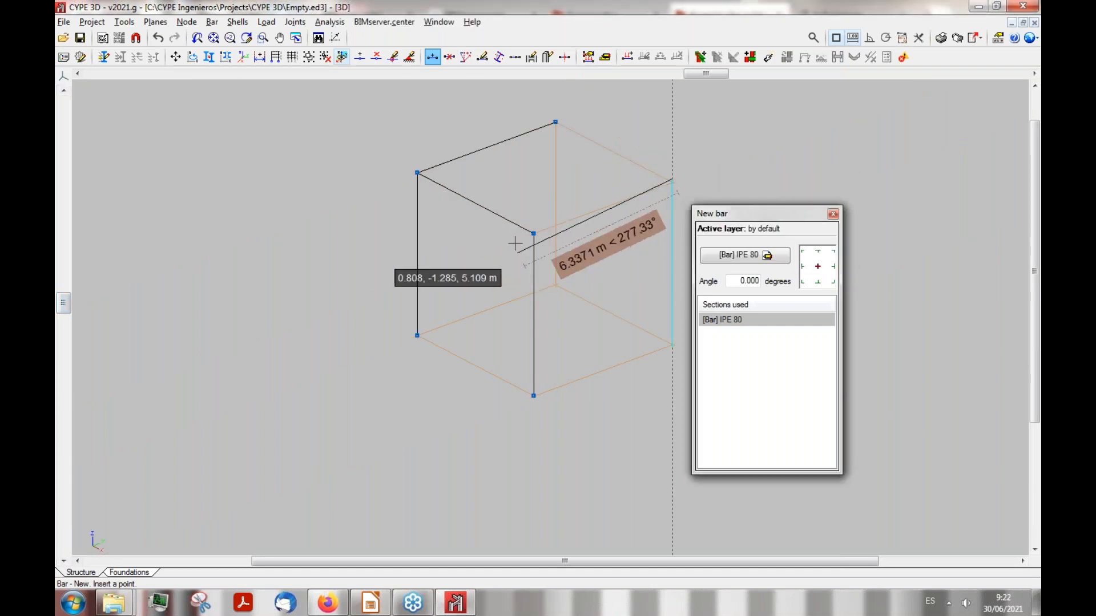
left_click(533, 233)
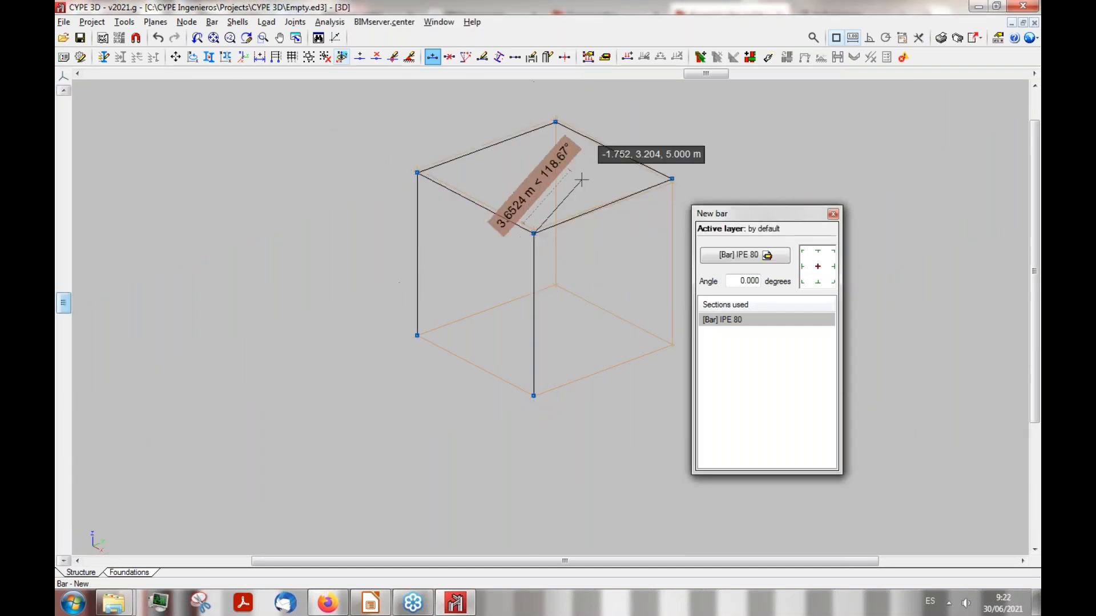
Step: Draw the two missing columns from the remaining top corners down to ground level and finish the bar chain
left_click(672, 180)
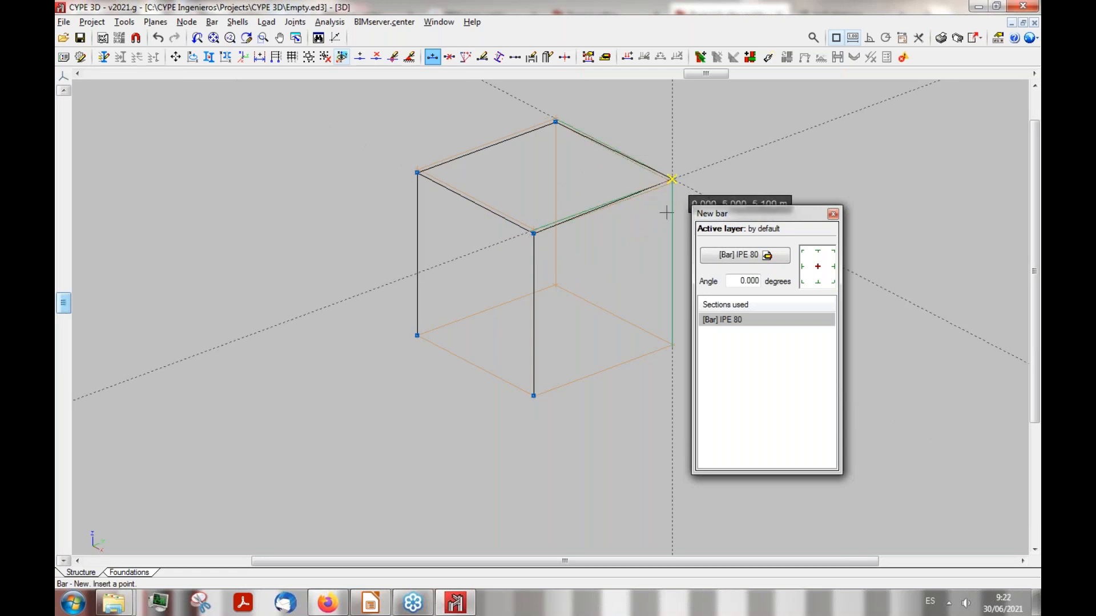
left_click(673, 346)
right_click(556, 362)
scroll(435, 417, "down", 4)
scroll(503, 328, "up", 3)
scroll(575, 221, "up", 2)
scroll(576, 221, "up", 1)
left_click(506, 160)
left_click(506, 353)
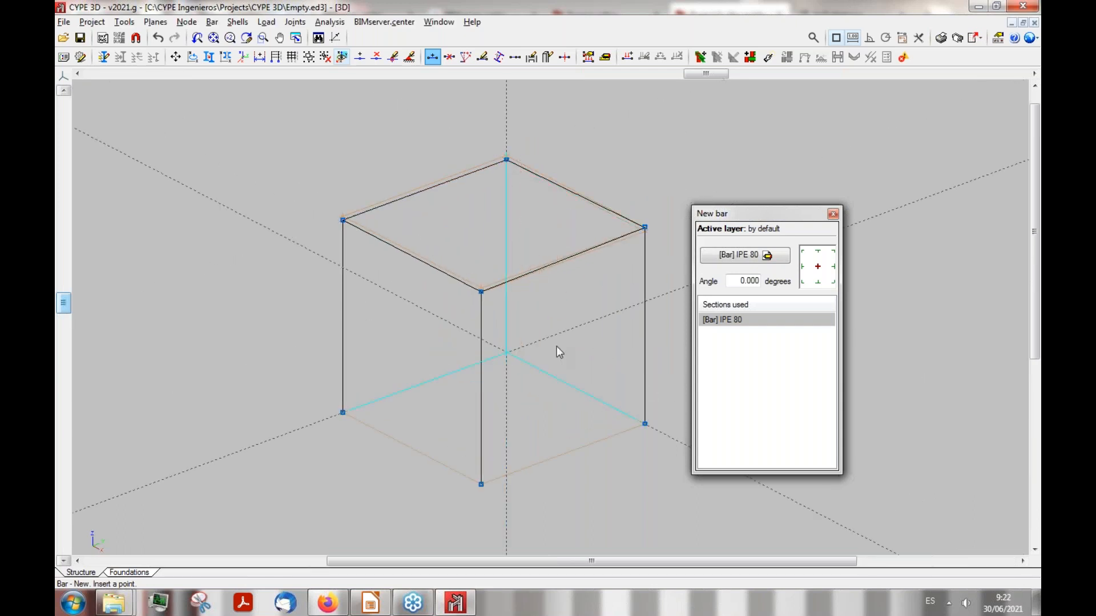
right_click(549, 408)
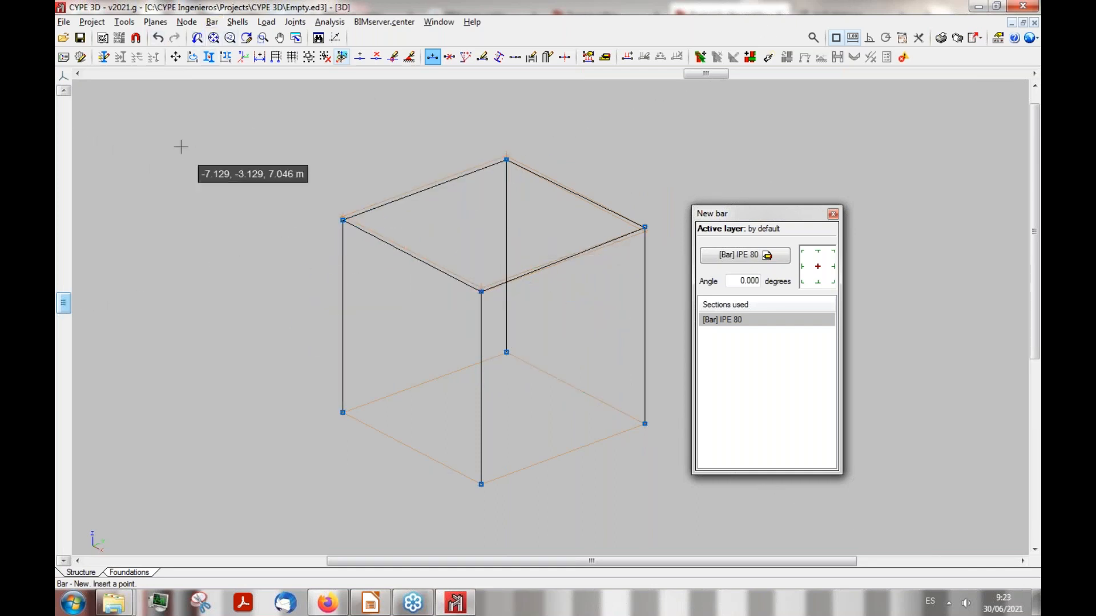
Step: Assign external fixity to the four column base nodes, with all displacements and rotations fixed
left_click(215, 27)
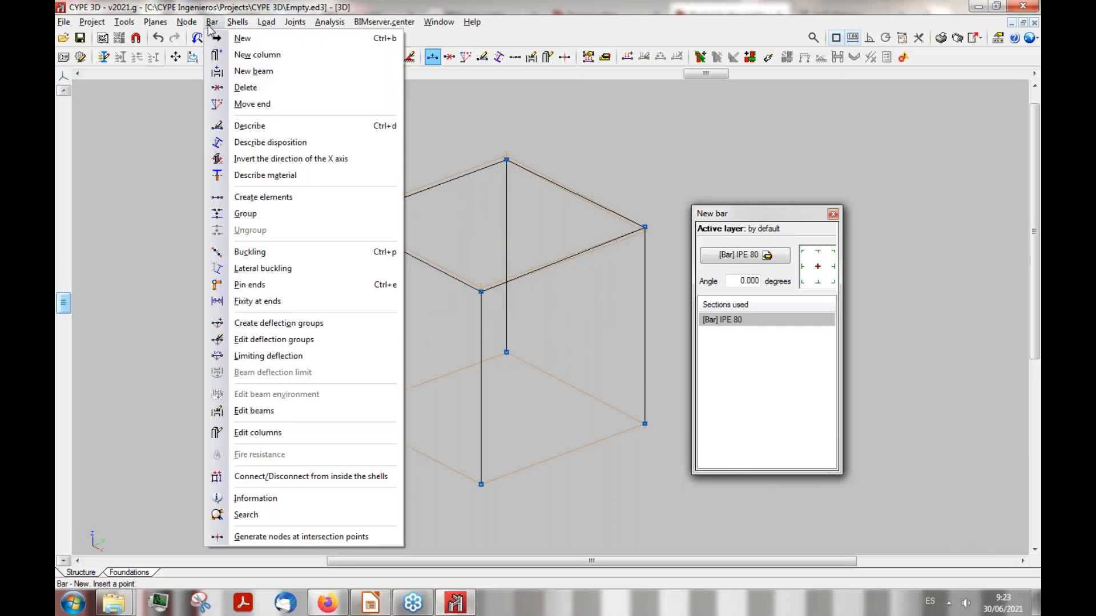
mouse_move(192, 27)
left_click(227, 109)
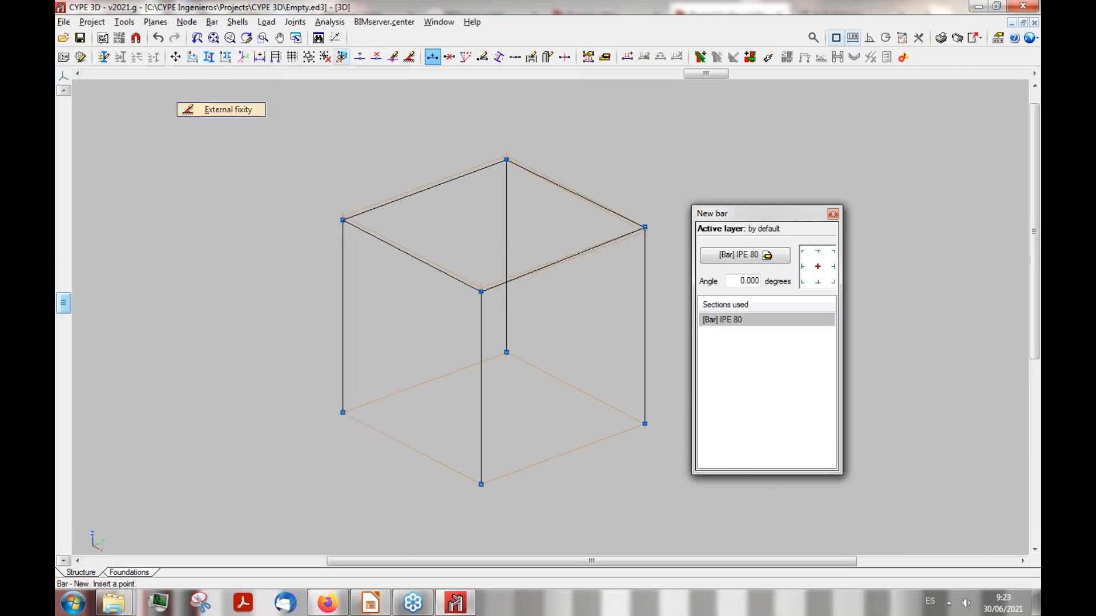
left_click(342, 413)
left_click(508, 390)
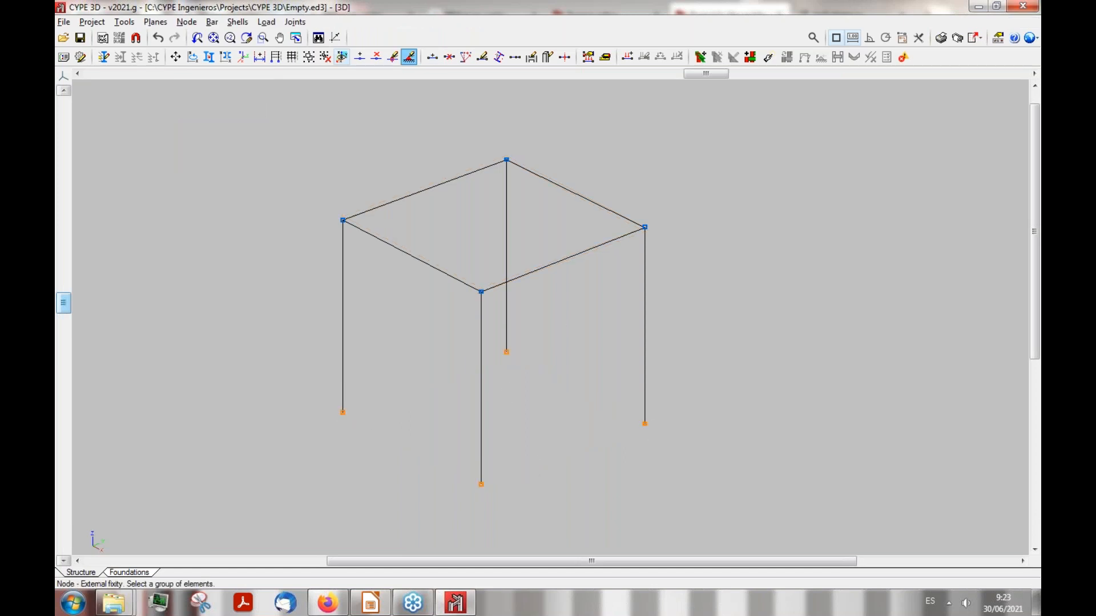
right_click(481, 485)
left_click(429, 238)
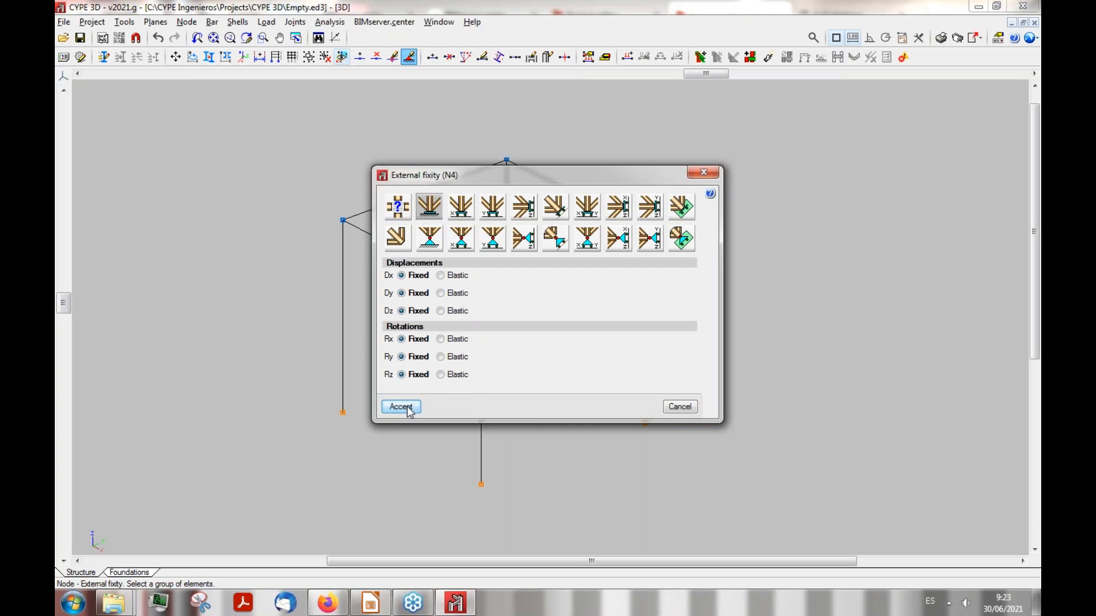
left_click(400, 406)
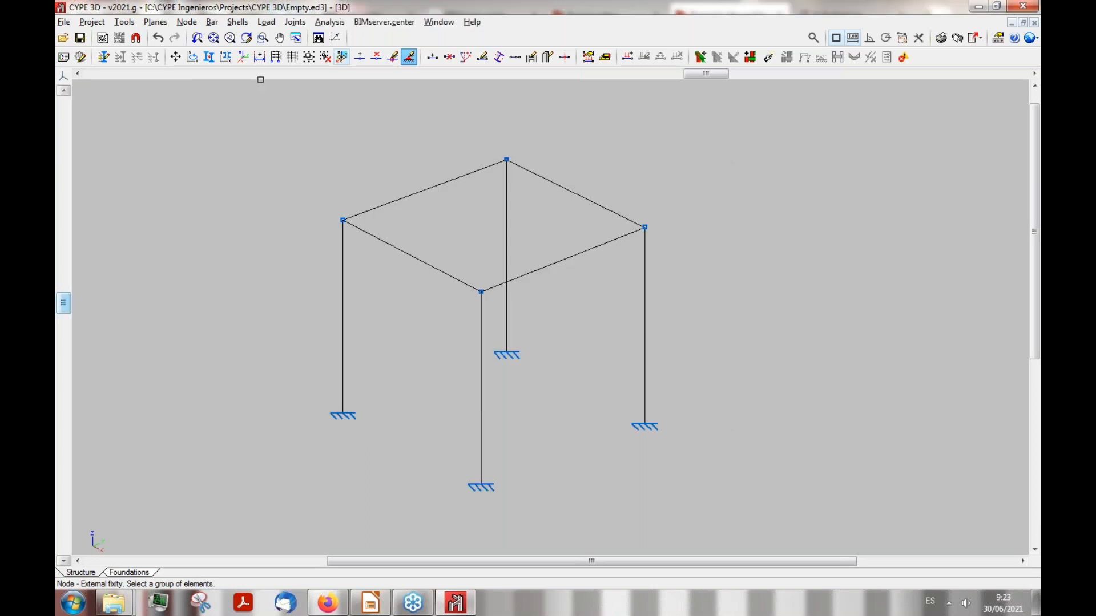
Step: Try to introduce a load panel outlined through the frame's four top corners
left_click(267, 23)
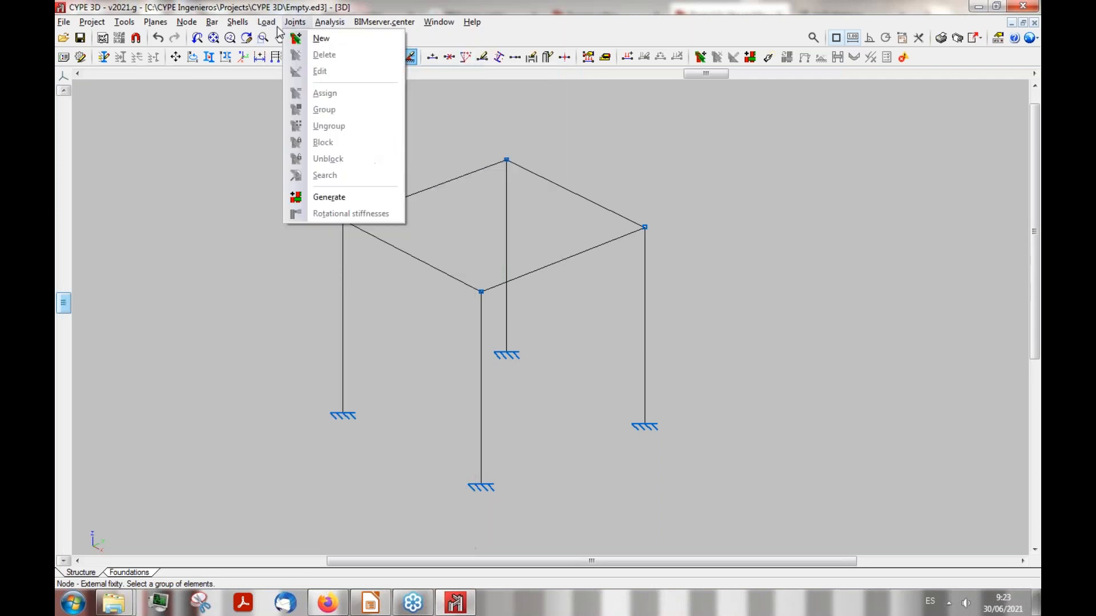
left_click(319, 323)
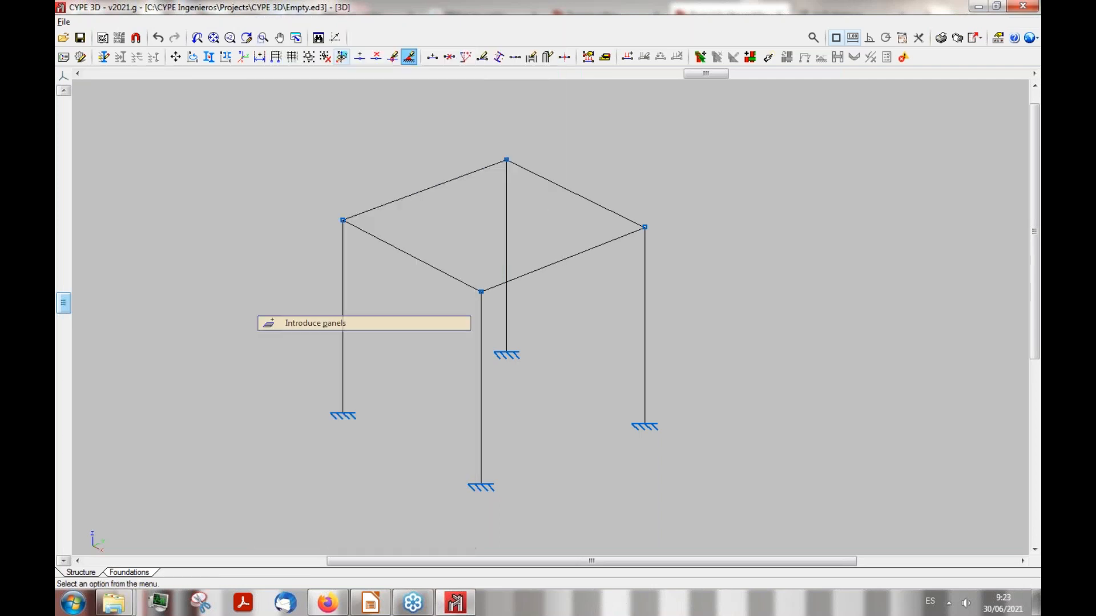
left_click(342, 219)
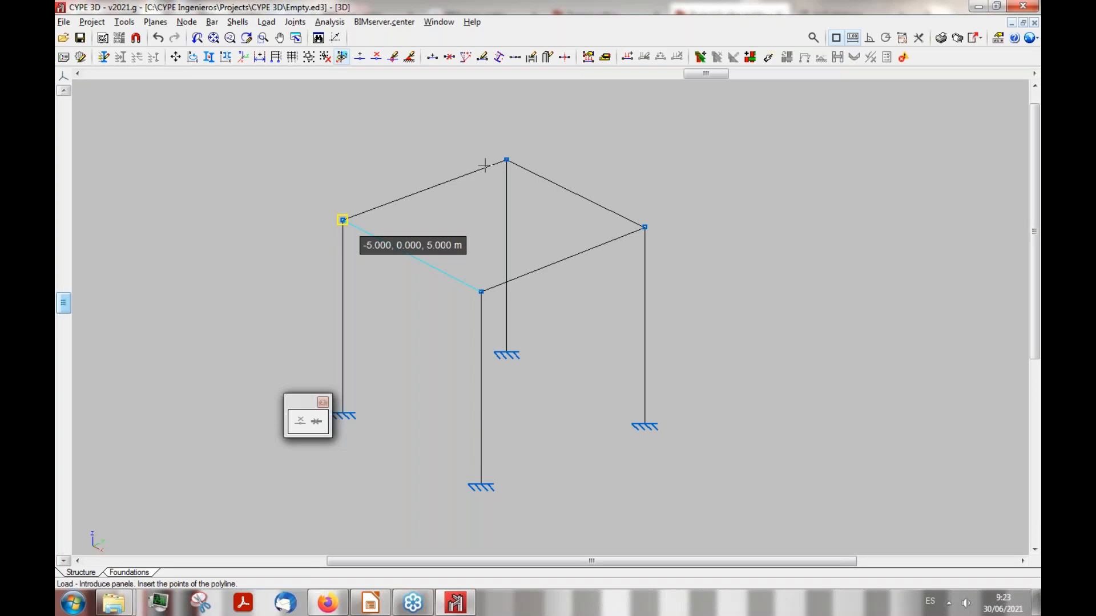
left_click(506, 160)
left_click(644, 227)
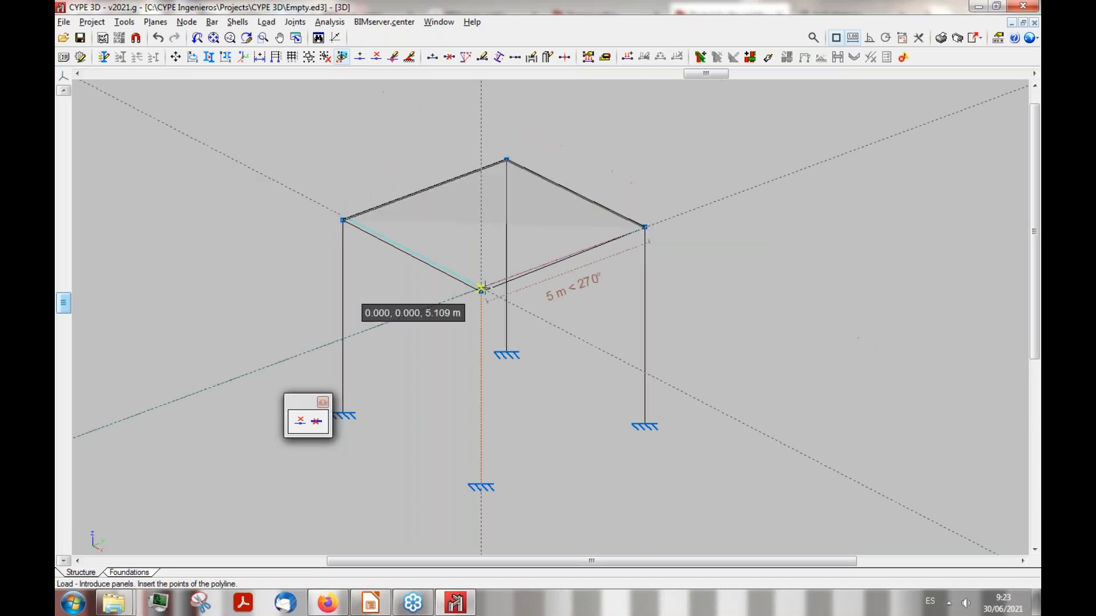
left_click(481, 292)
left_click(342, 182)
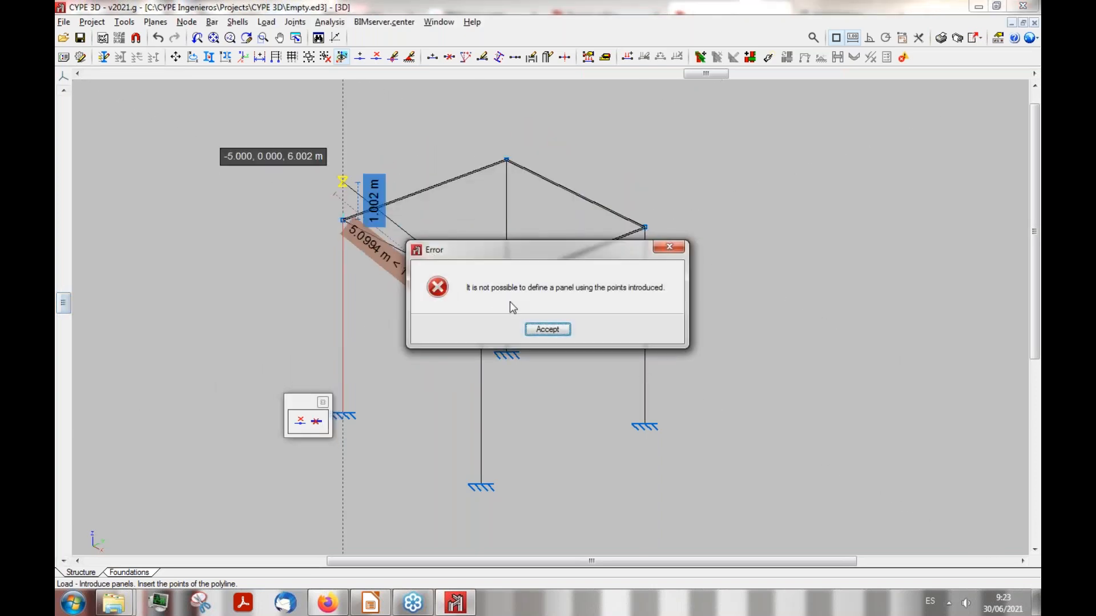
key("Return")
Step: Introduce a triangular load panel through top corners N2, N3 and N5, distributing its surface loads along the N2–N5 diagonal
left_click(481, 291)
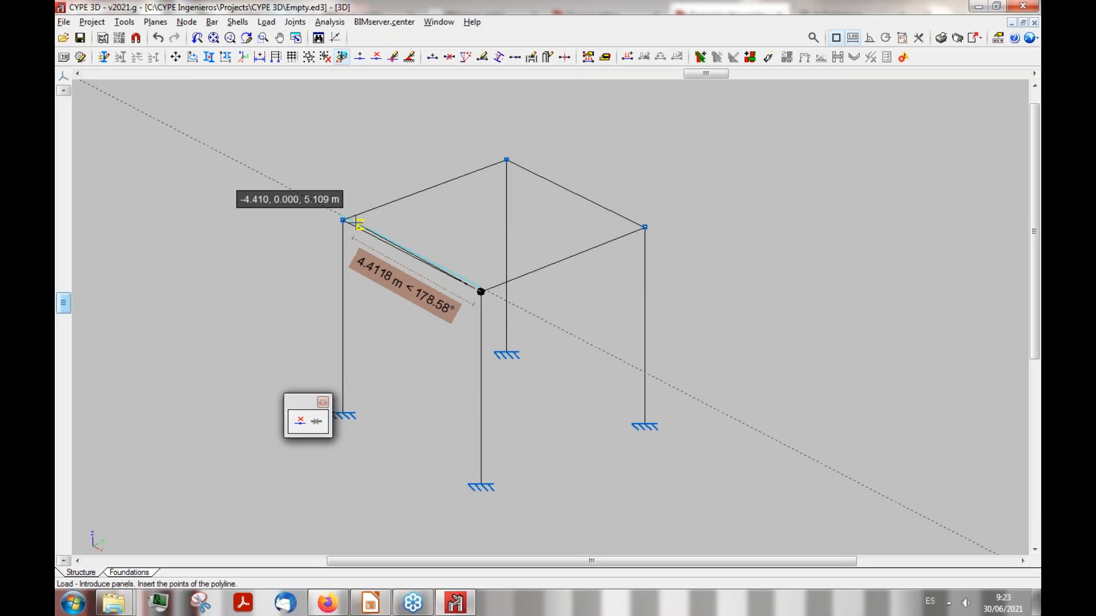
left_click(342, 220)
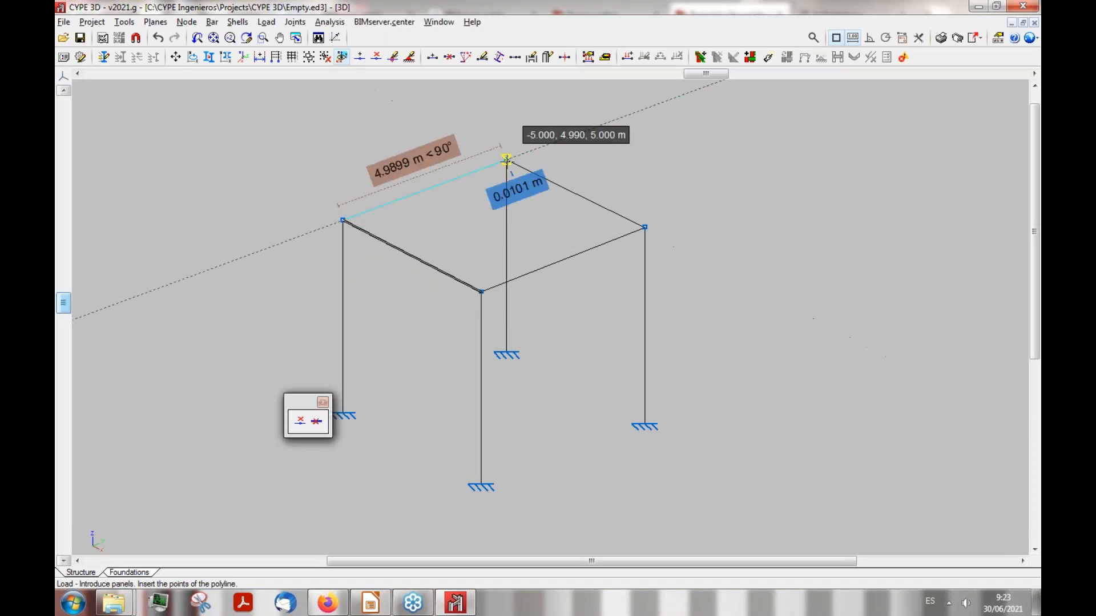
left_click(506, 156)
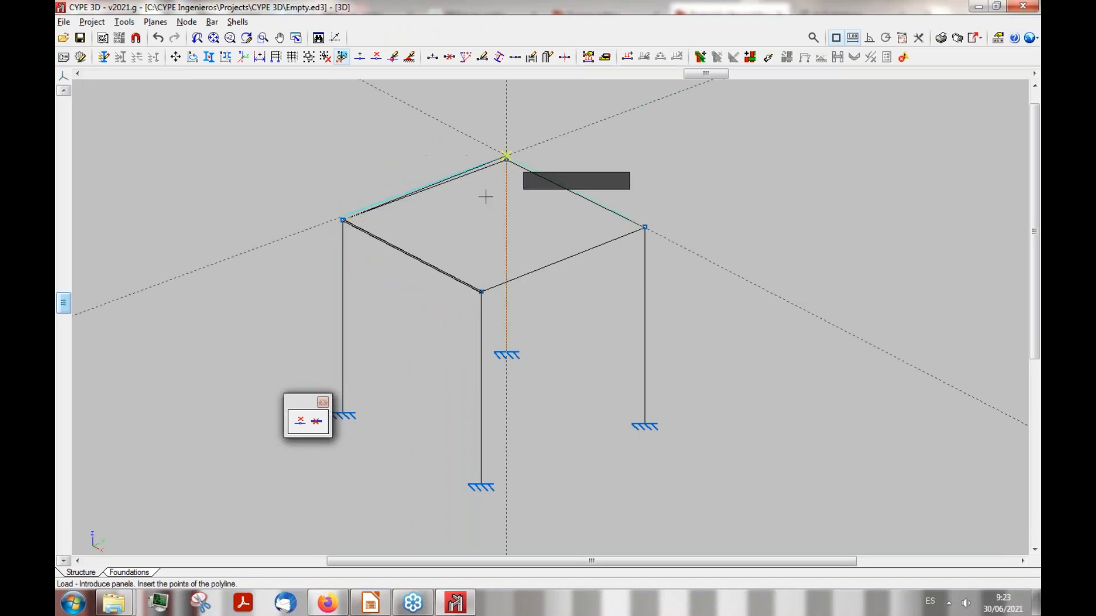
right_click(484, 196)
left_click(548, 330)
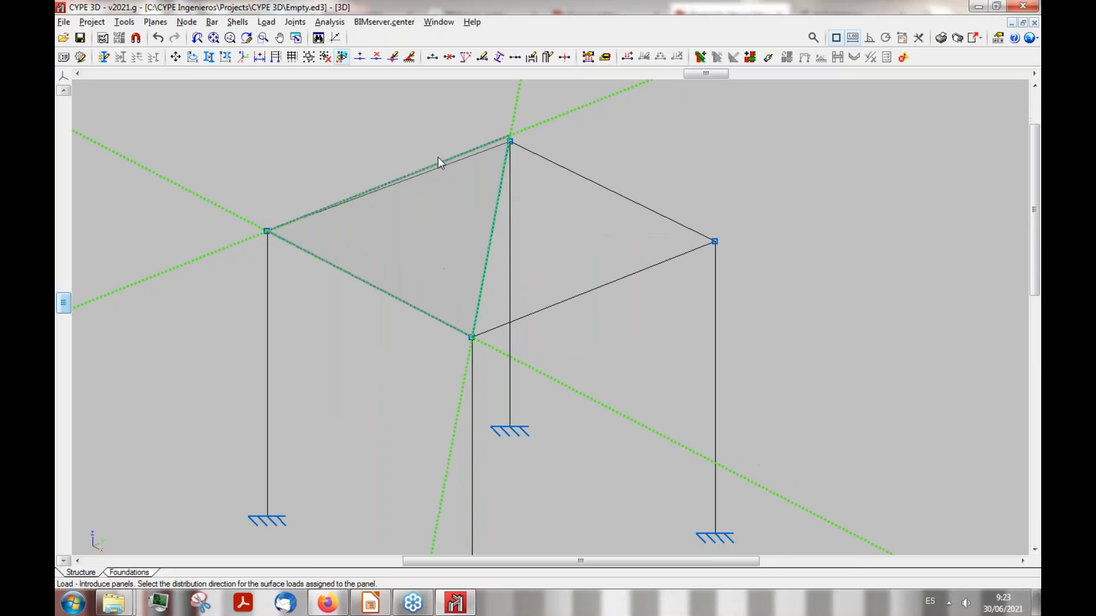
left_click(483, 265)
left_click(512, 343)
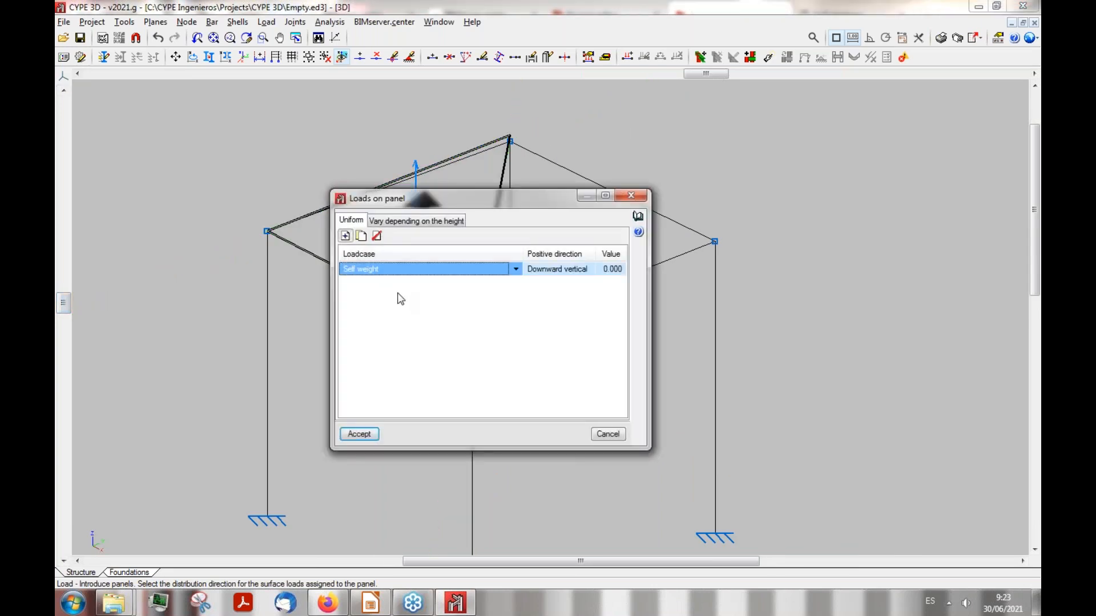
Step: Assign the panel a uniform Self weight load of 2 in the downward vertical direction
left_click(608, 270)
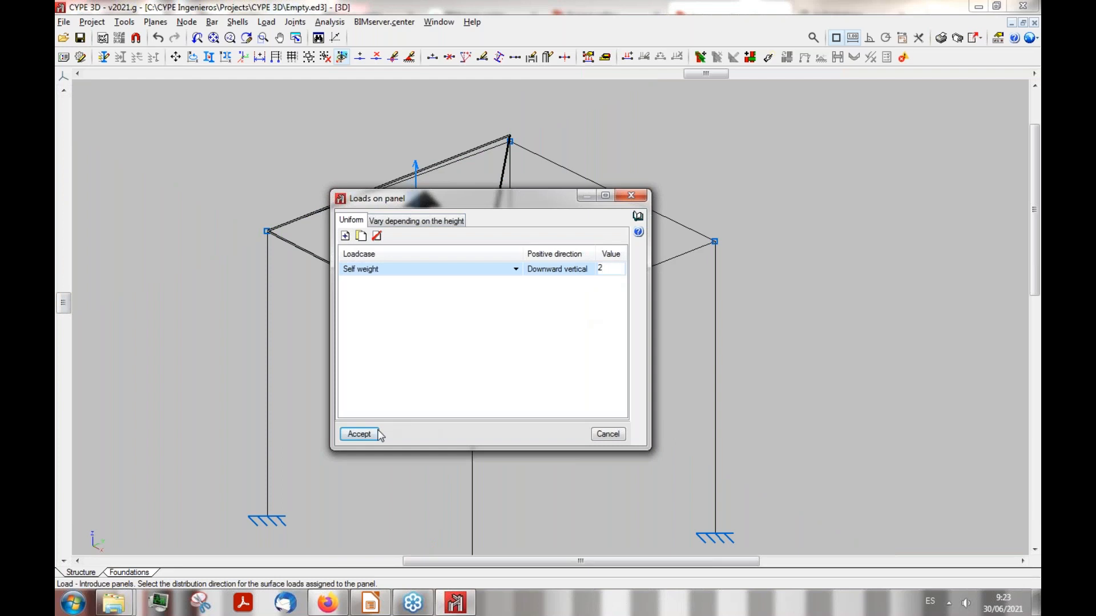
left_click(359, 434)
scroll(619, 279, "down", 8)
scroll(497, 355, "up", 3)
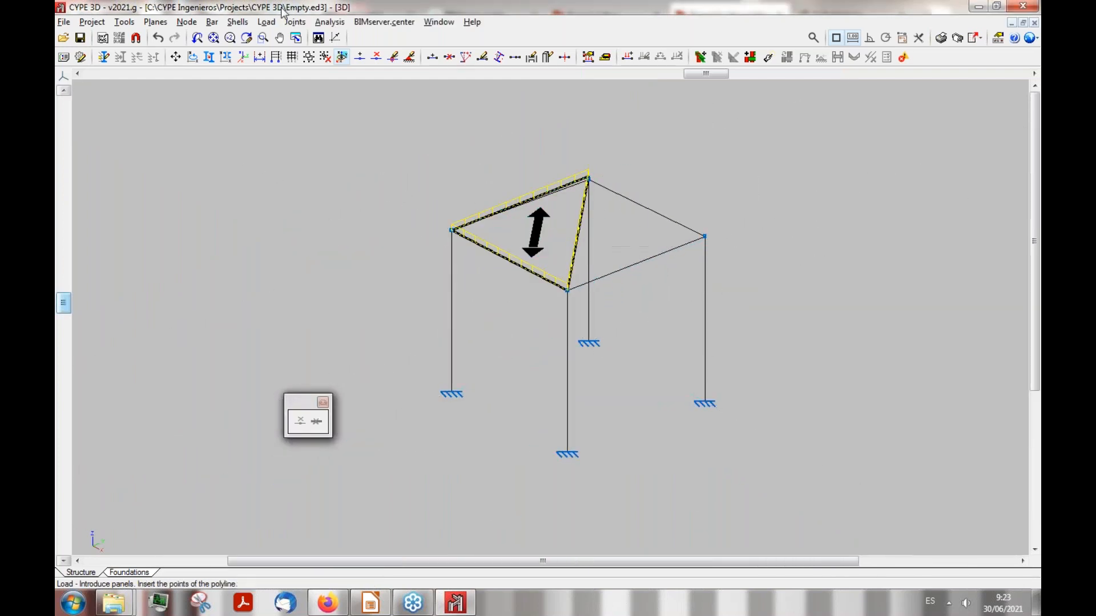
Step: Analyse the structure with Do not dimension sections and Check bars enabled, and close the final design report
left_click(330, 22)
left_click(349, 38)
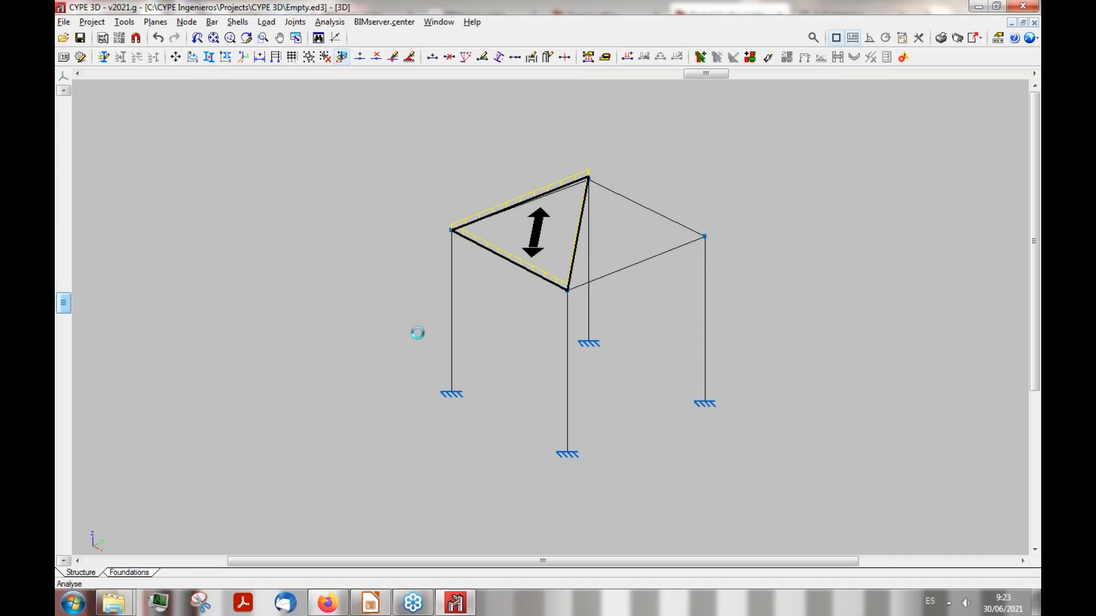
left_click(436, 381)
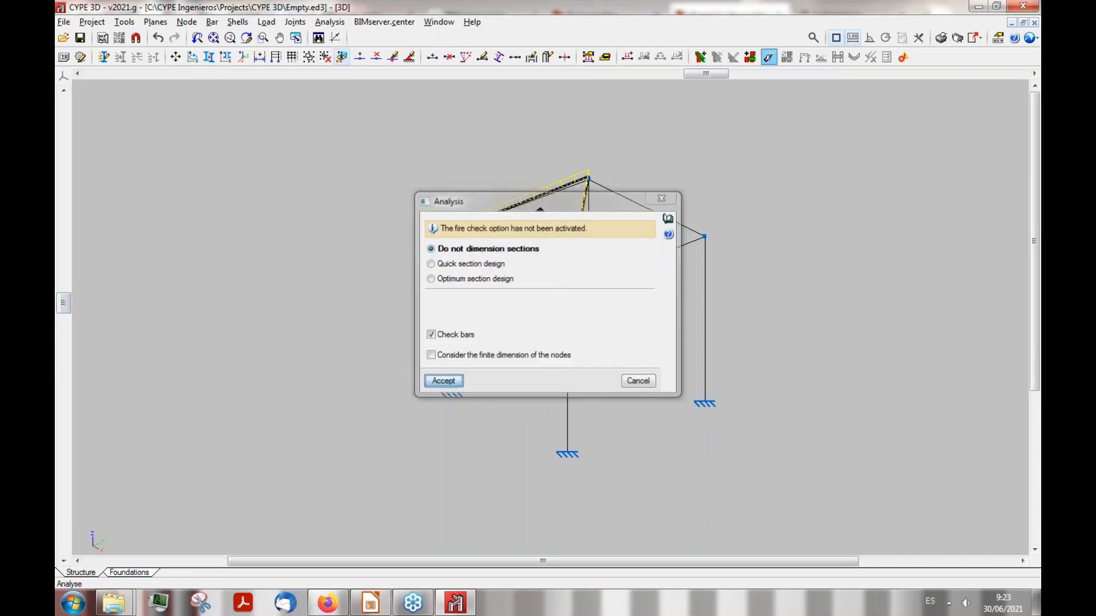
left_click(427, 368)
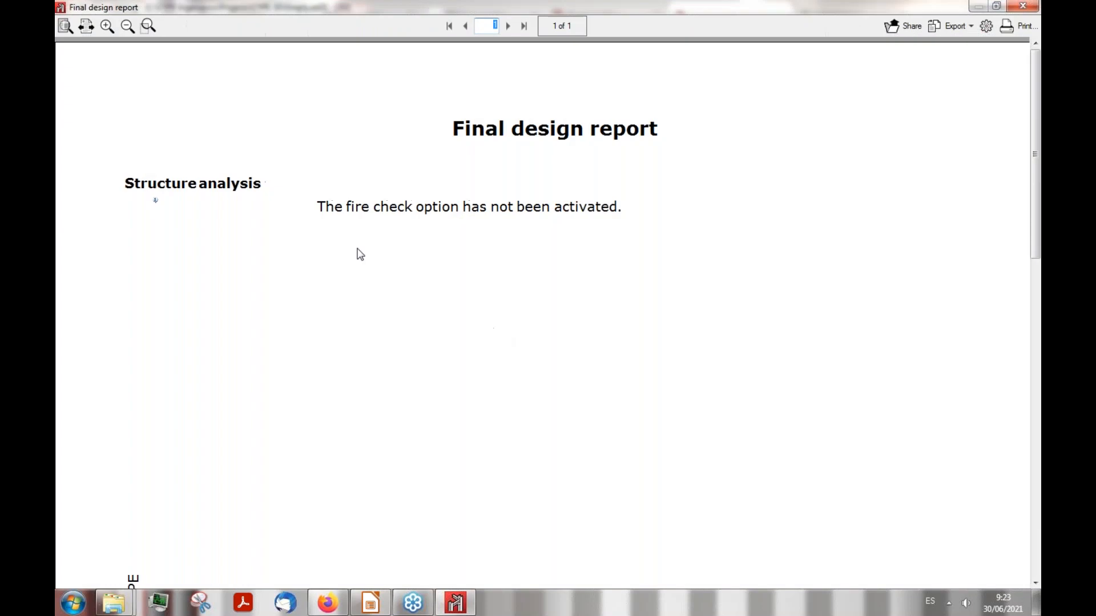
left_click(1034, 8)
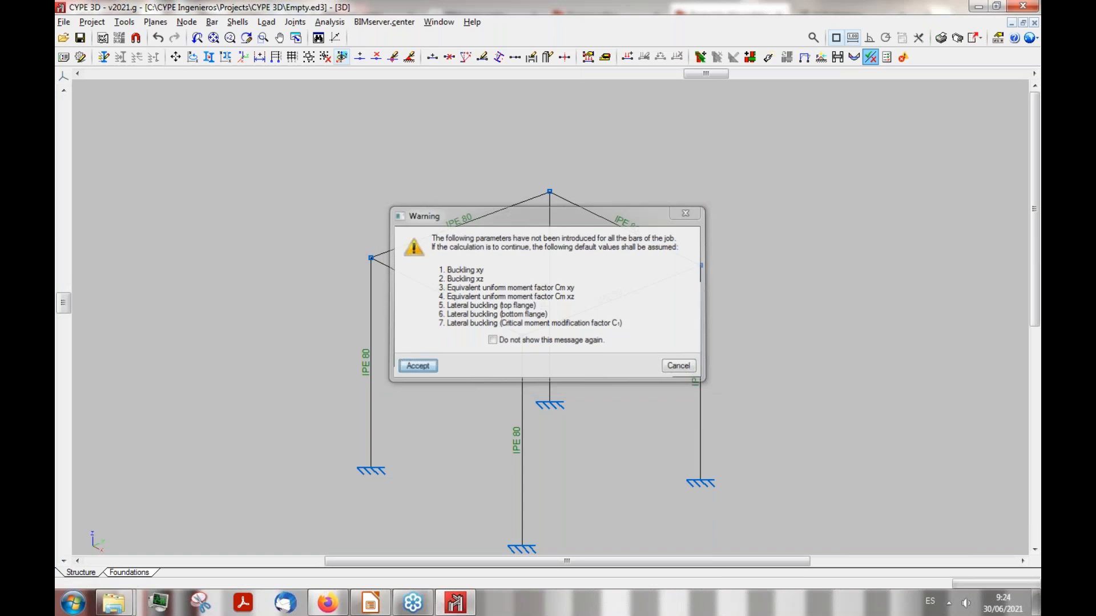
Step: Run the element check with the default buckling parameters and examine the resistance use of the frame's bars
left_click(418, 365)
scroll(683, 361, "up", 2)
mouse_move(375, 174)
scroll(854, 212, "down", 3)
scroll(592, 181, "up", 2)
mouse_move(678, 261)
scroll(674, 380, "down", 2)
scroll(670, 380, "up", 3)
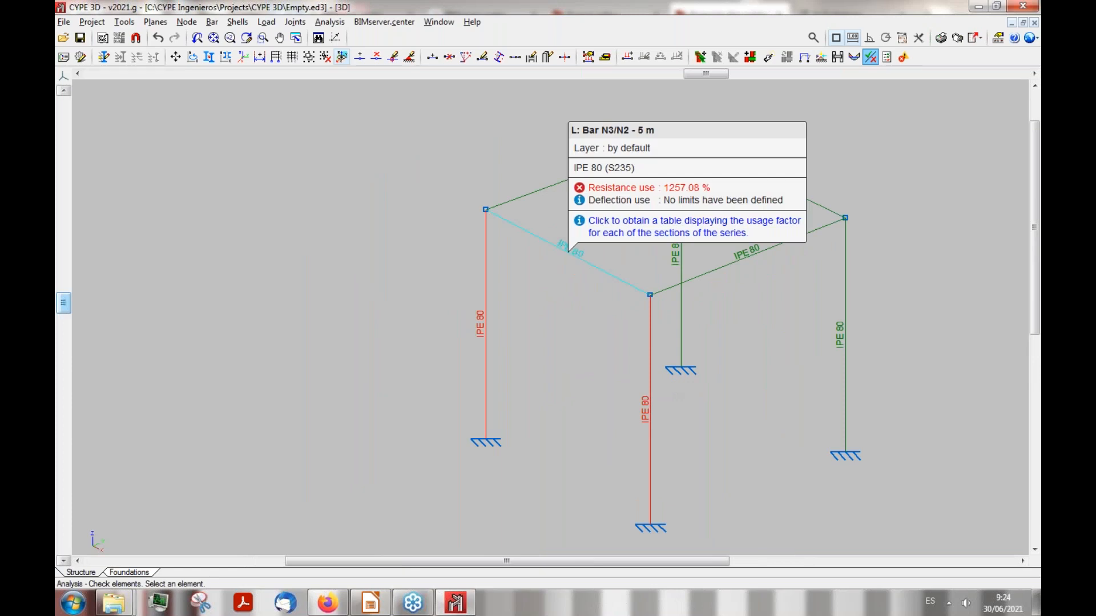
Step: Change top bar N3/N2 to an IPE 140 section from its code checks table
left_click(584, 270)
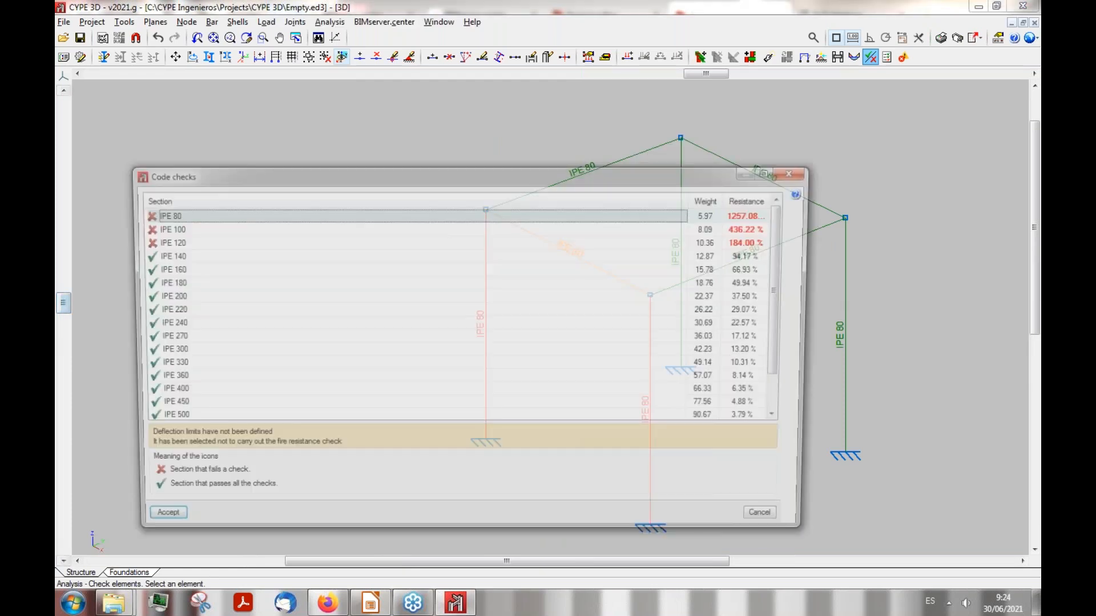
left_click_drag(231, 171, 237, 151)
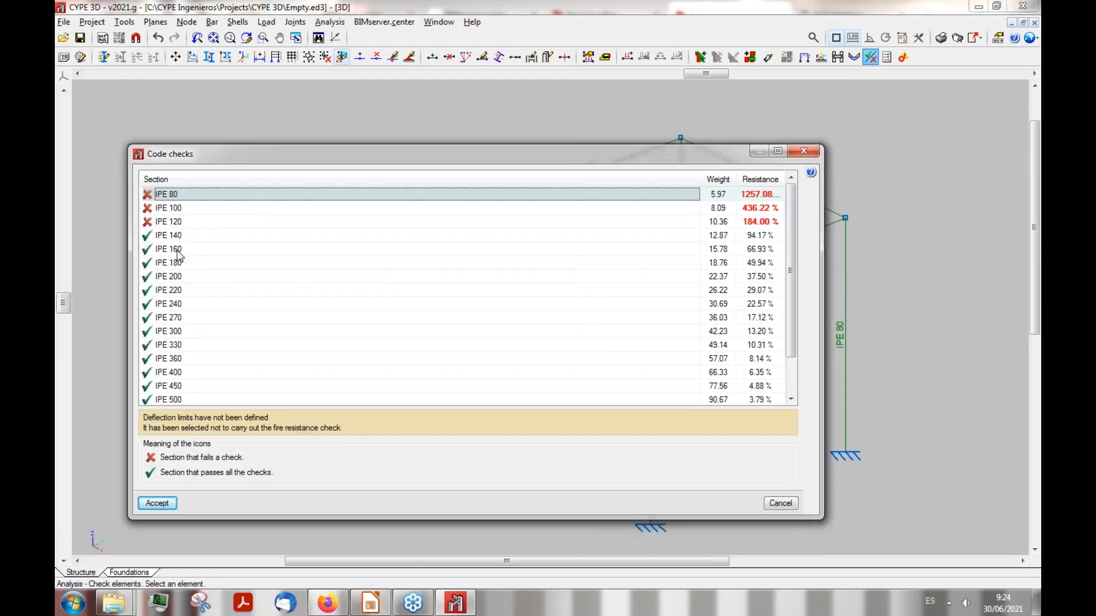
left_click(183, 239)
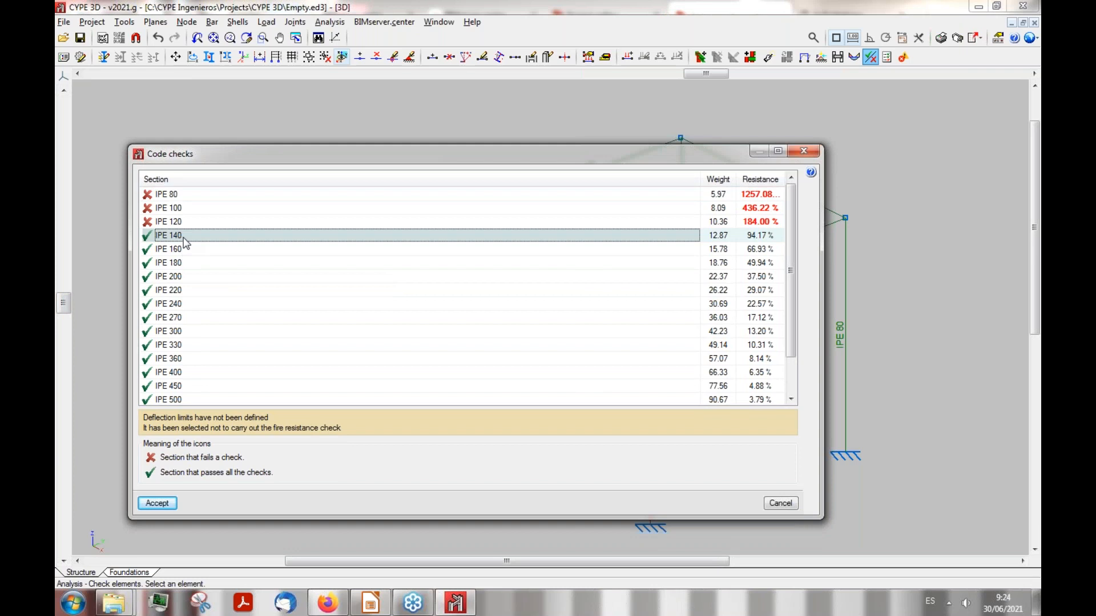
left_click(158, 503)
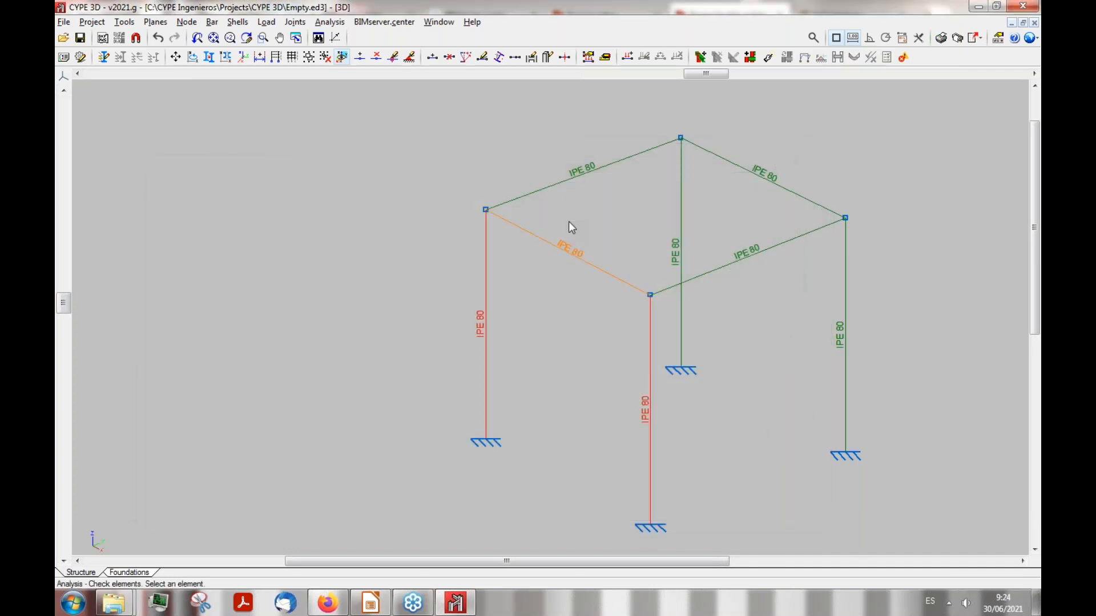
Step: Change column N4/N3 to IPE 160 and column N1/N2 to IPE 180 from their code checks tables
left_click(487, 329)
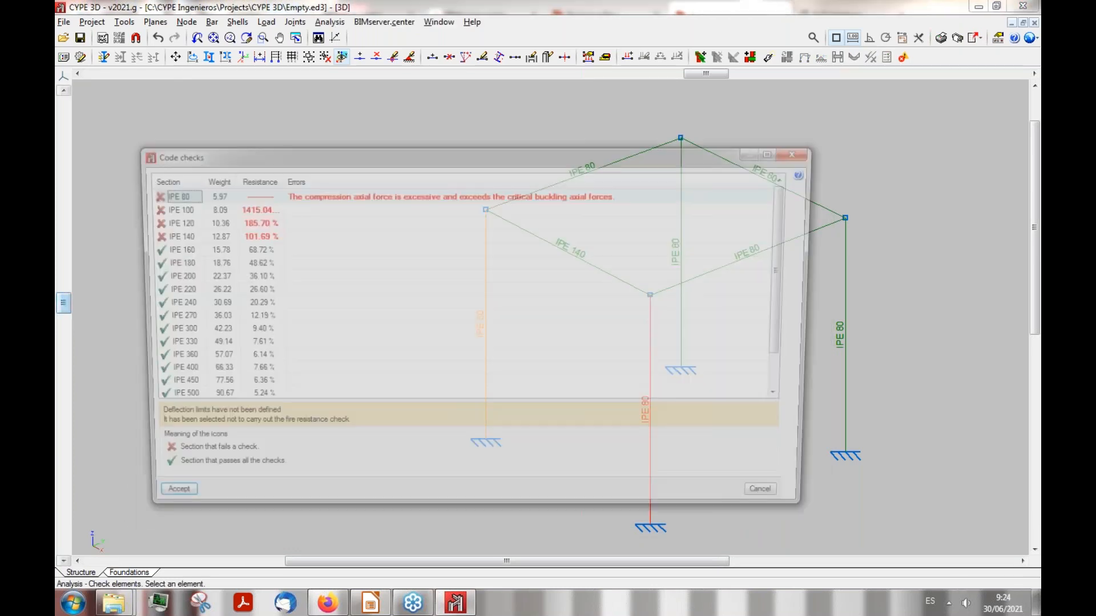
left_click(172, 251)
left_click(155, 503)
left_click(649, 445)
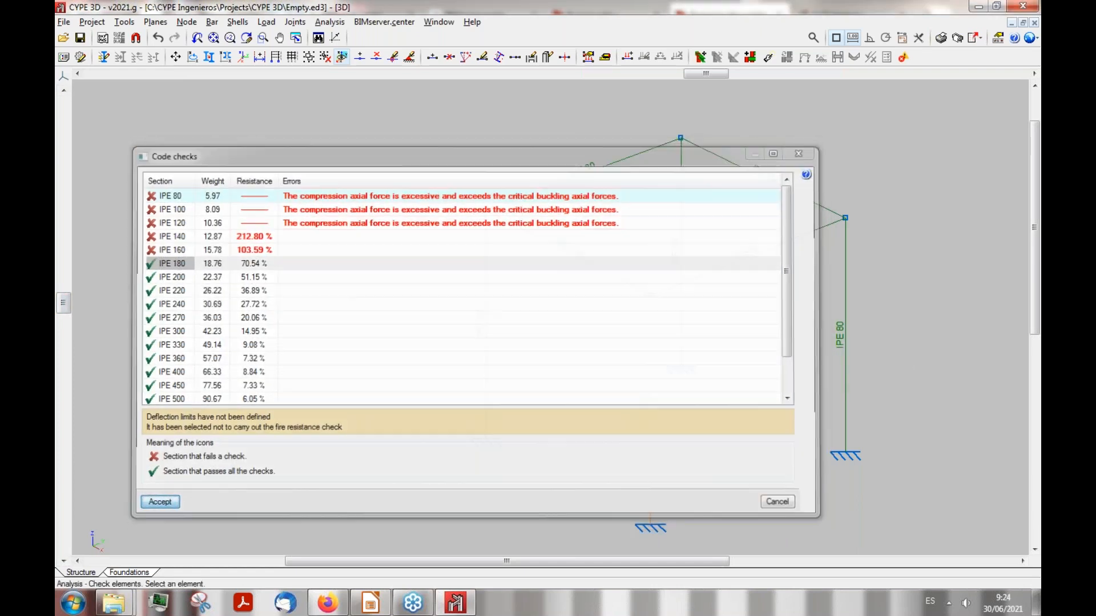
key("Return")
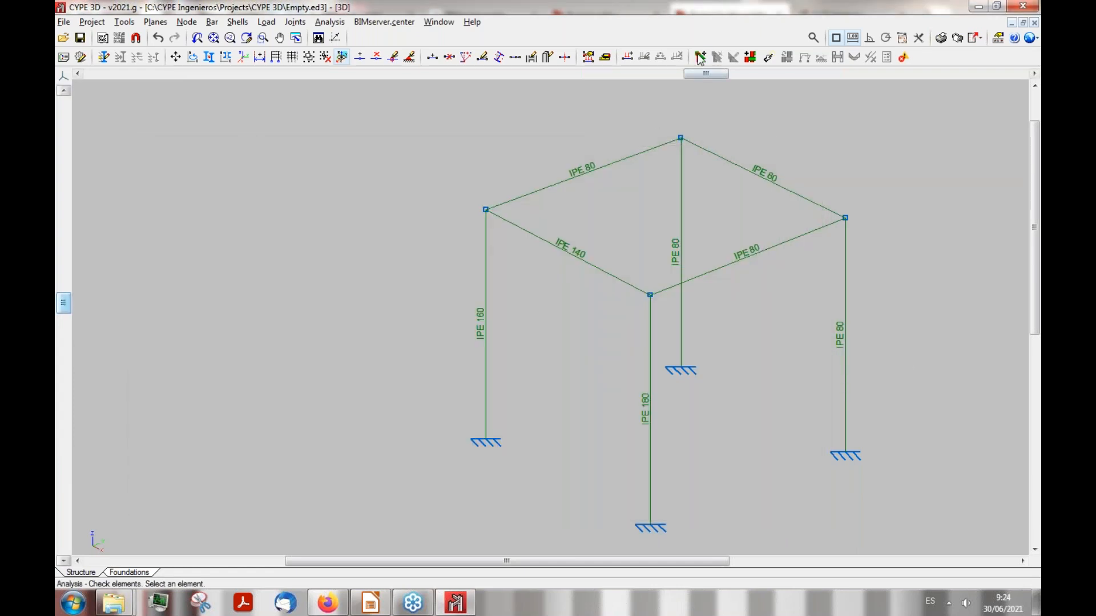
Step: Generate the connections at all the frame's nodes and group them where possible
left_click(748, 57)
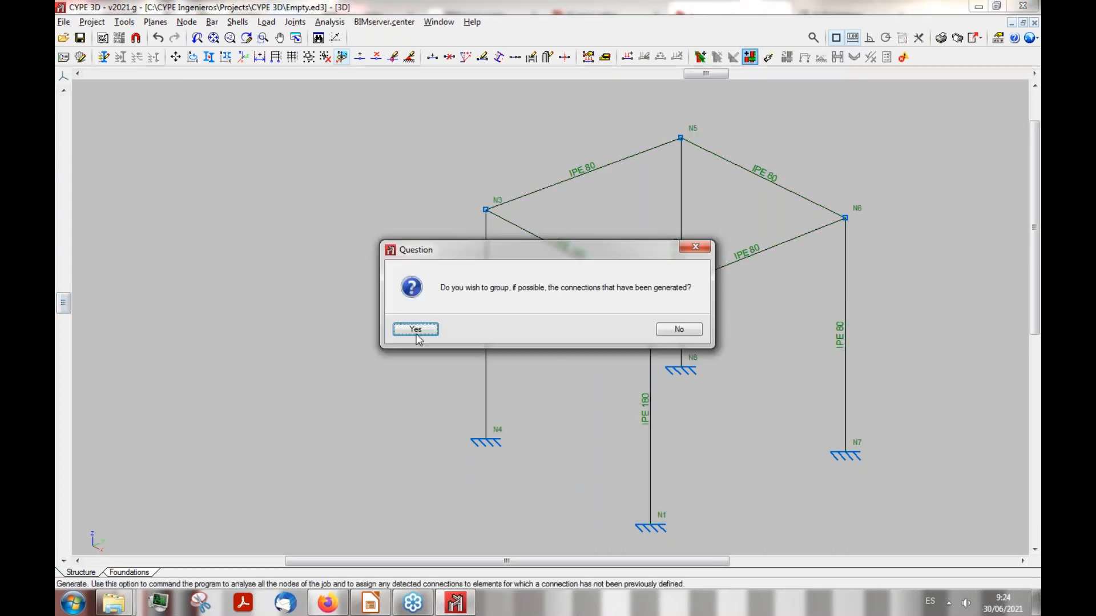
left_click(416, 329)
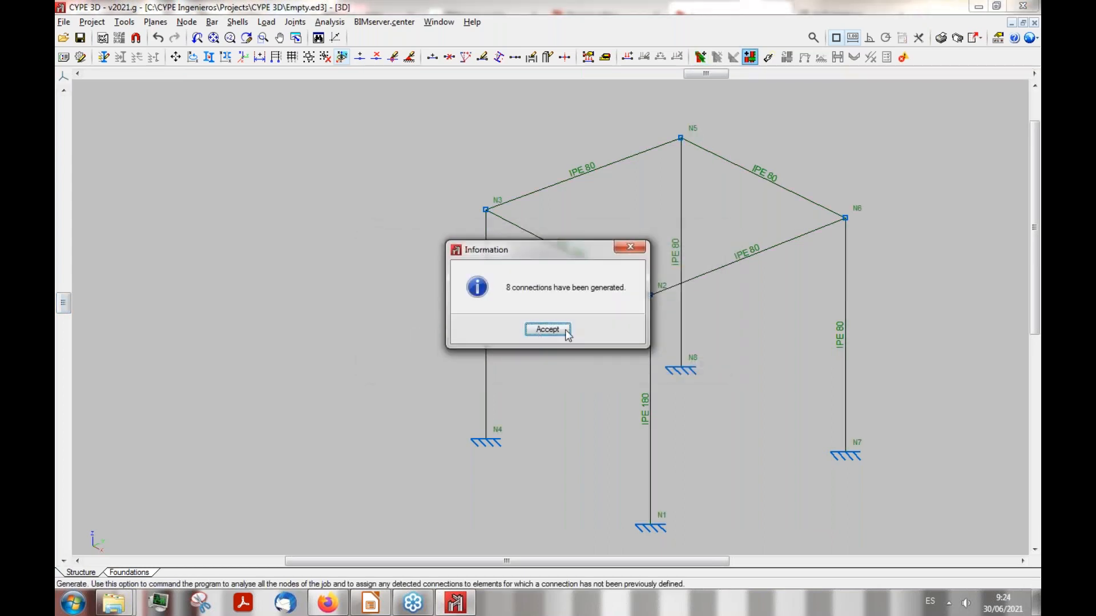
left_click(547, 329)
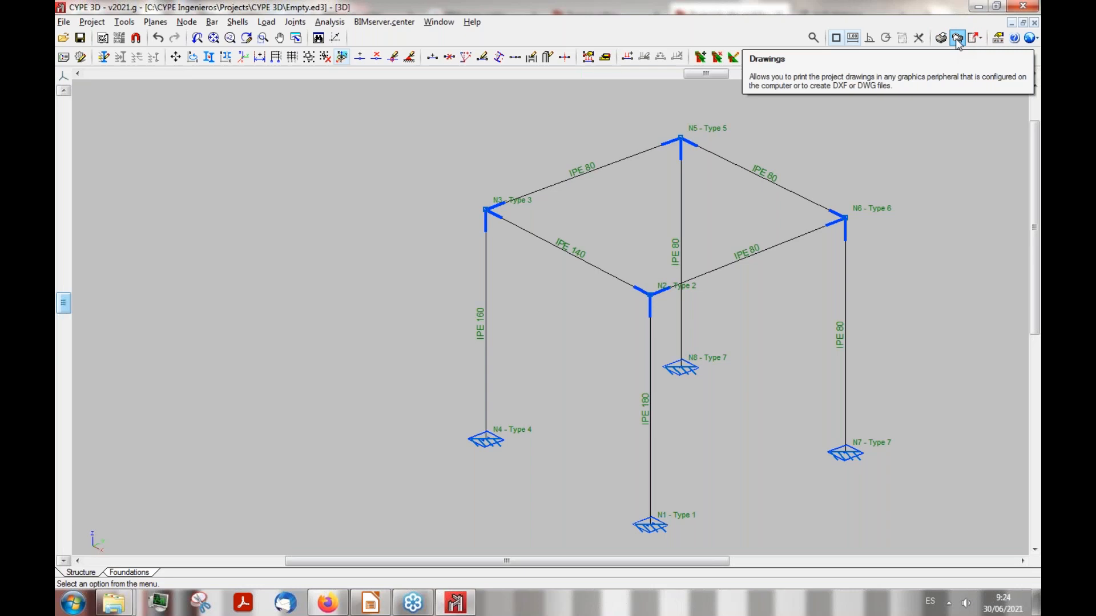
Step: Generate the project report with the default chapters and look at its index page
scroll(599, 317, "down", 2)
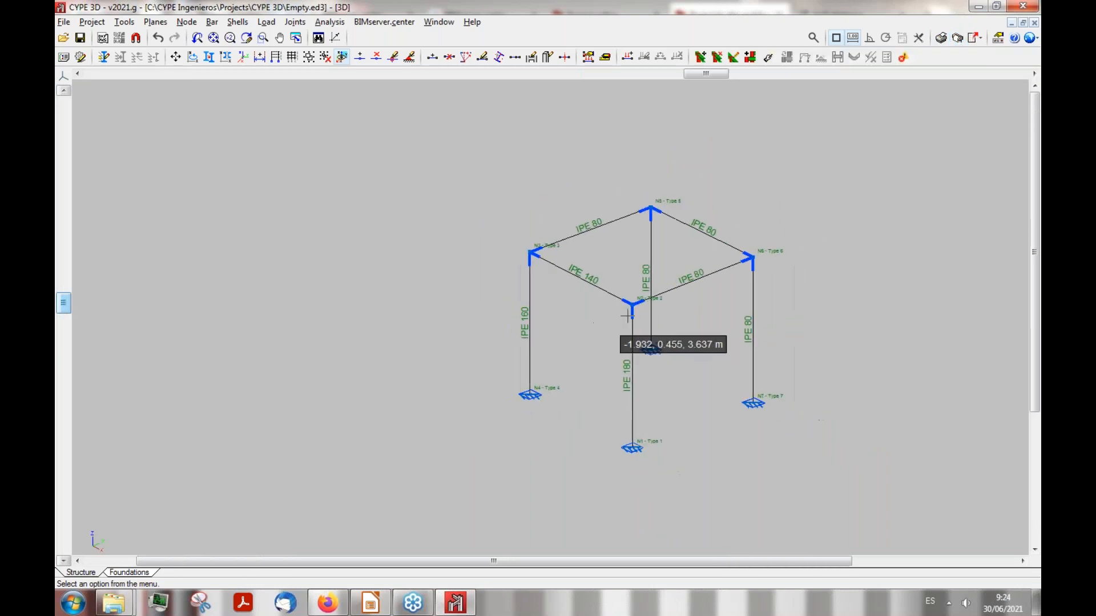
scroll(697, 337, "up", 2)
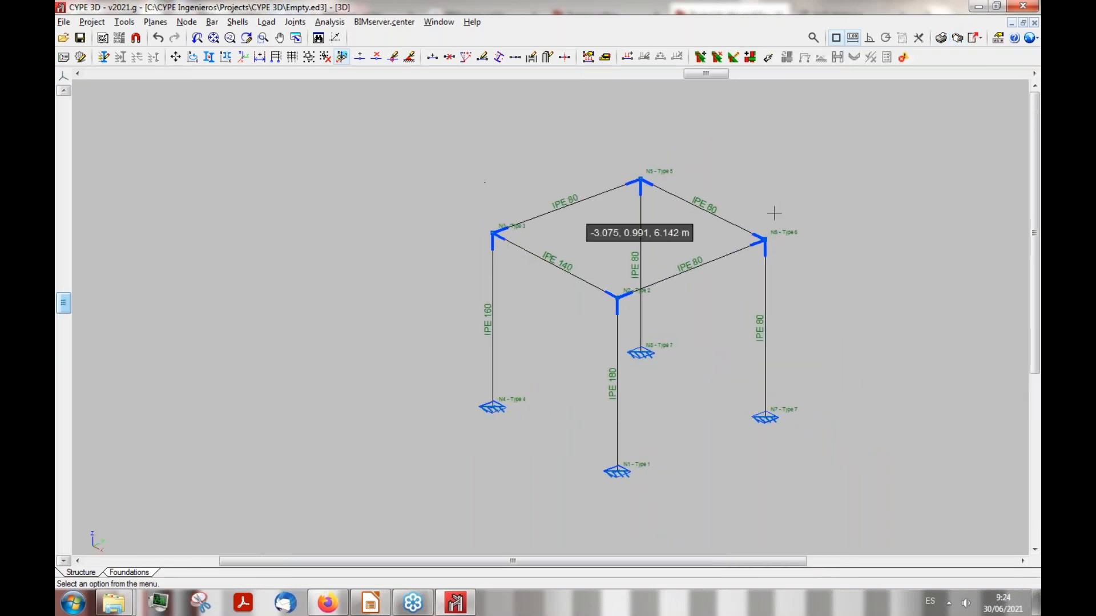
left_click(940, 40)
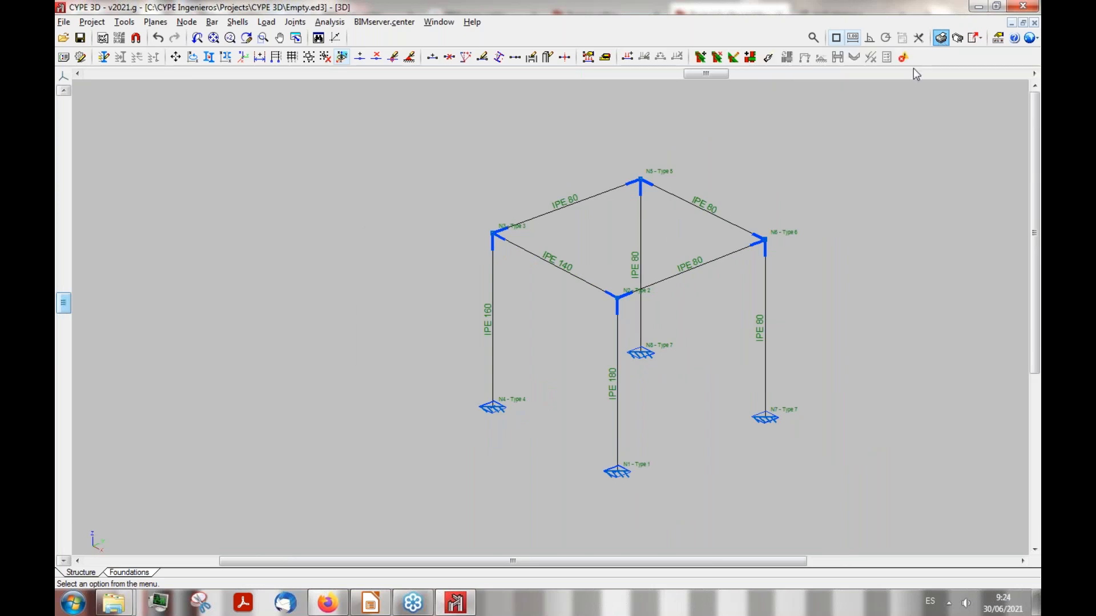
left_click(439, 325)
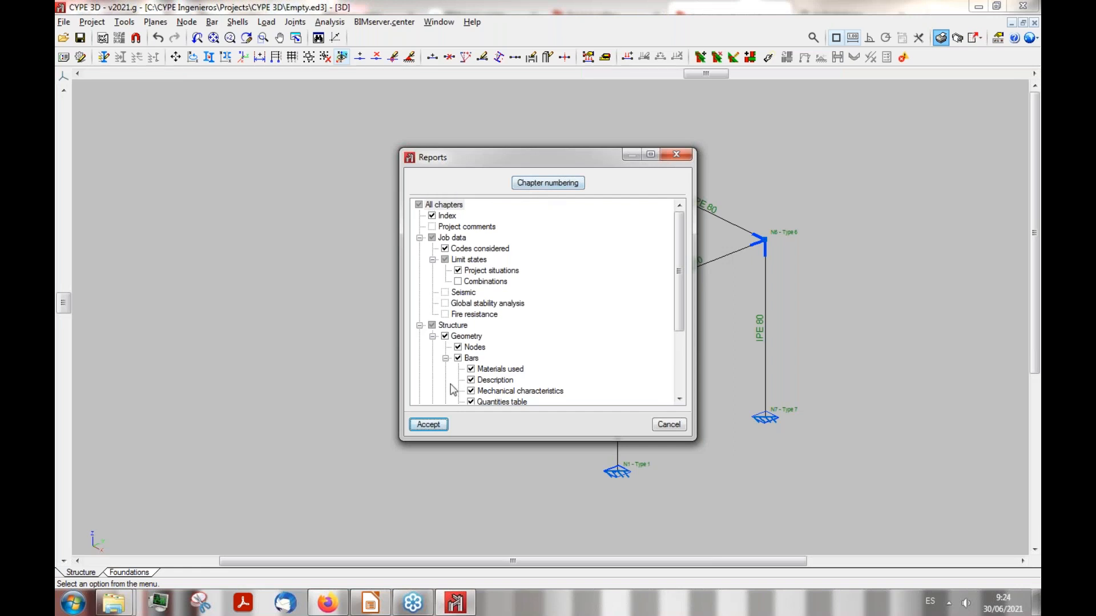
left_click(428, 424)
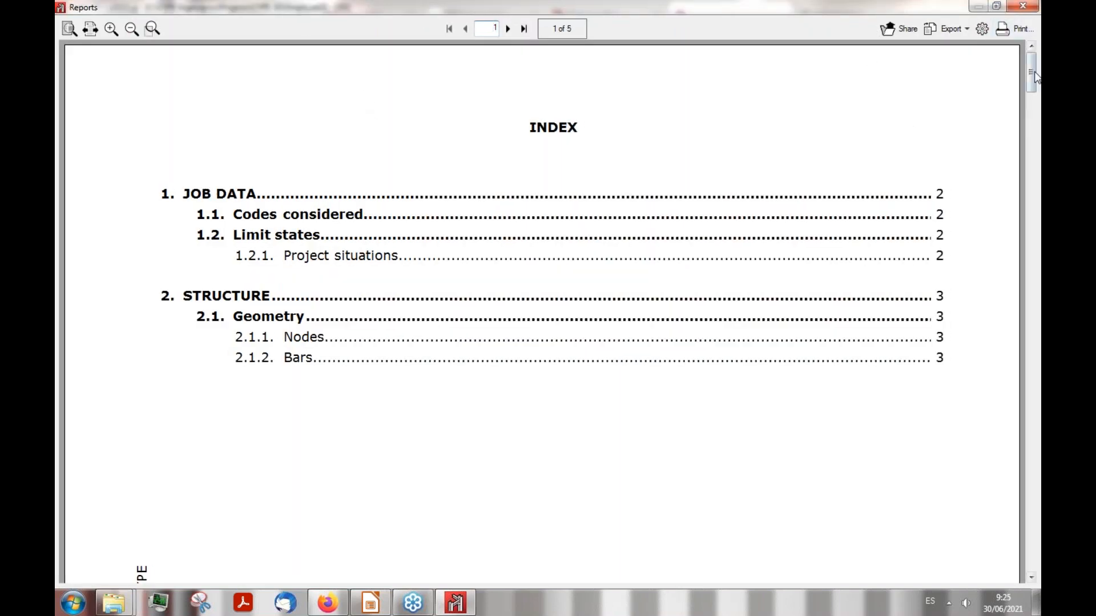
mouse_move(1032, 73)
left_mouse_down()
mouse_move(1037, 536)
mouse_move(1018, 323)
mouse_move(1027, 74)
left_mouse_up()
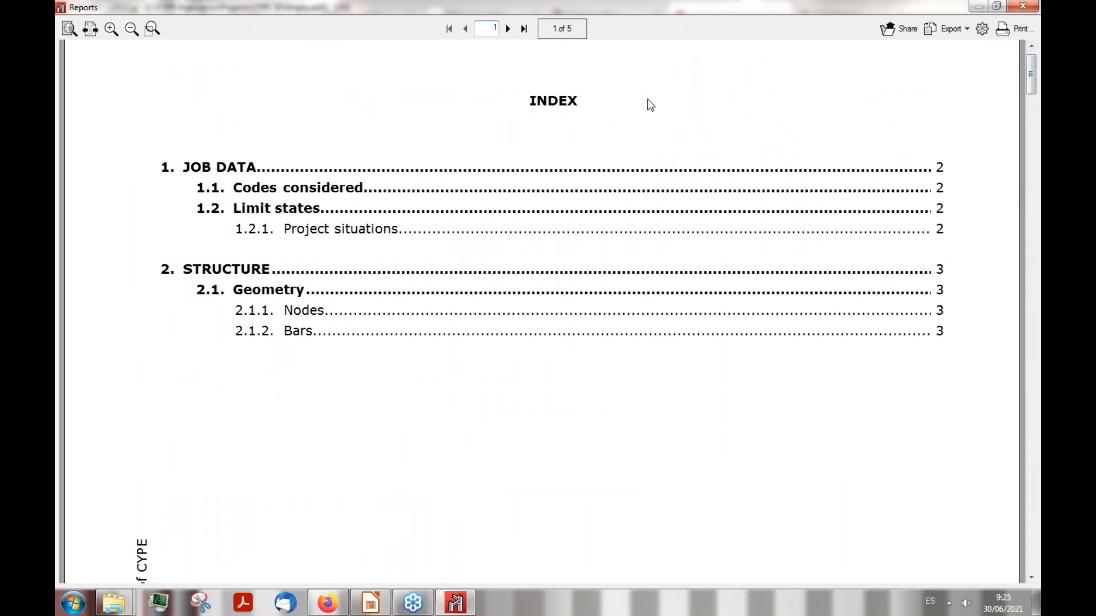
Step: View the report's available export formats, and close the report and its chapter selection
left_click(963, 30)
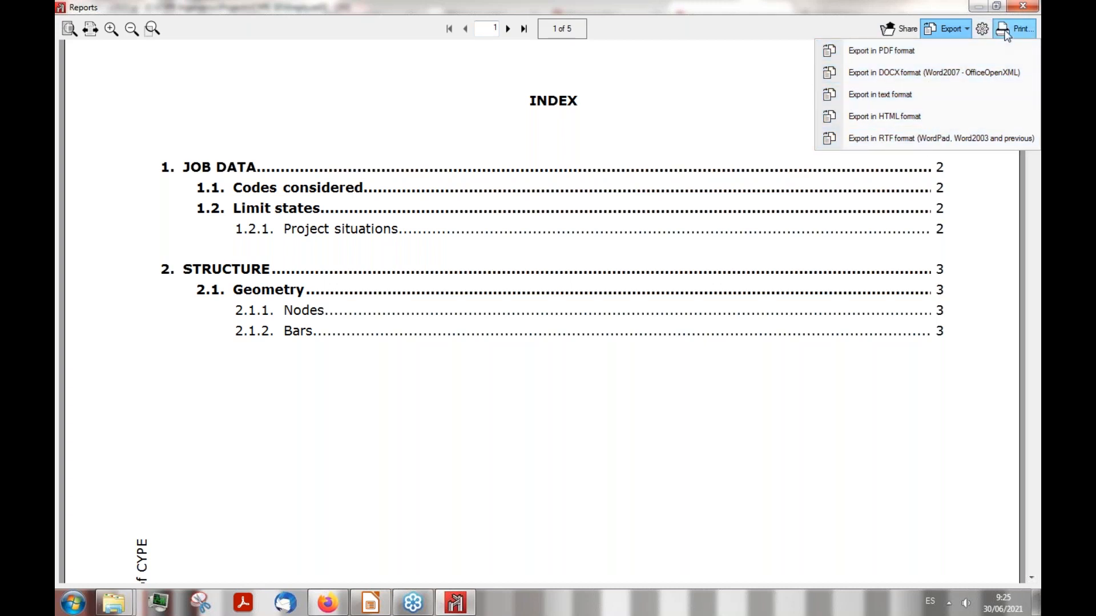
left_click(750, 117)
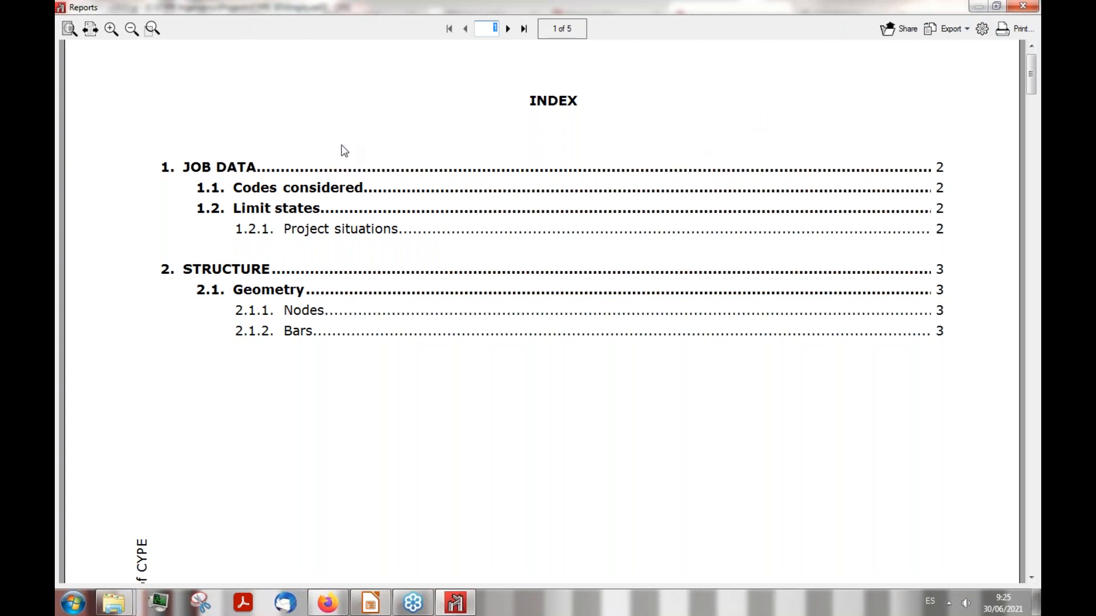
left_click(1020, 6)
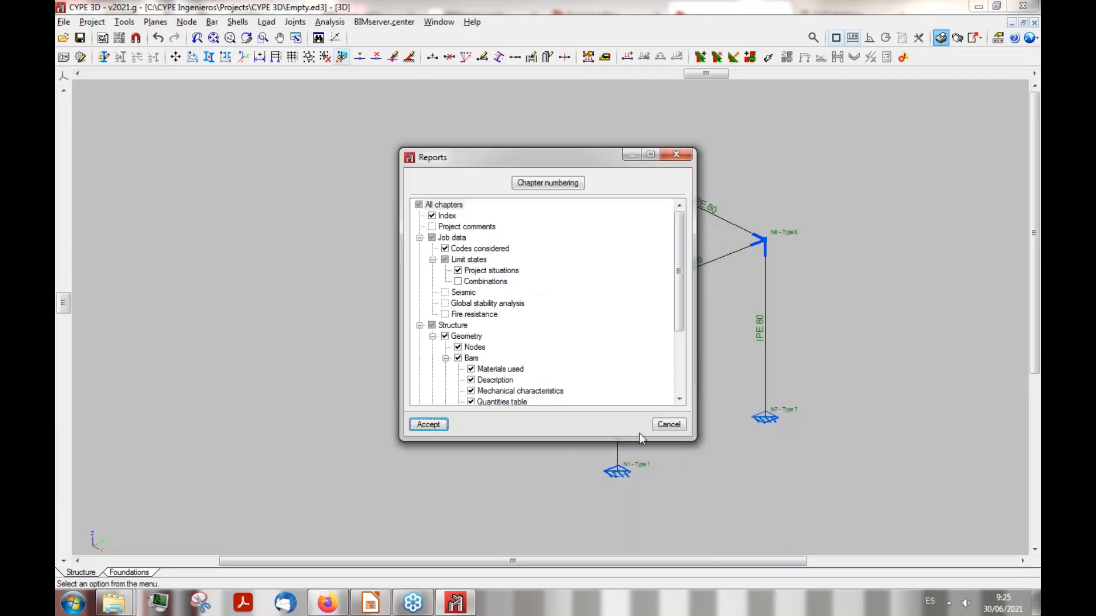
left_click(668, 425)
Step: Compose a 3D Structure drawing with two 3D views at scale 1:100, with textbox and DWG output
left_click(960, 38)
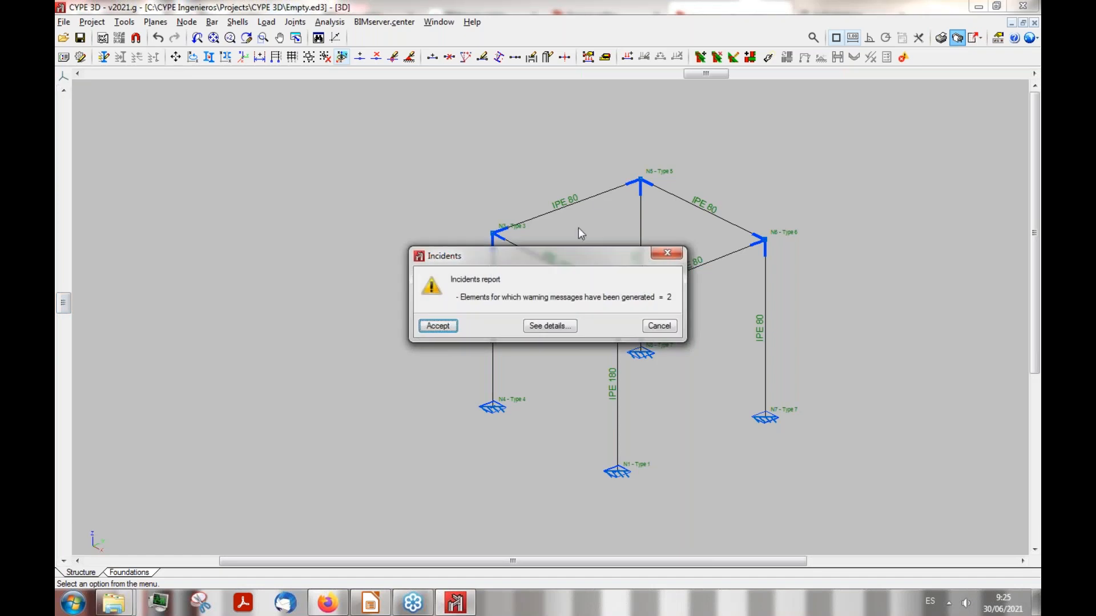
left_click_drag(564, 263, 535, 266)
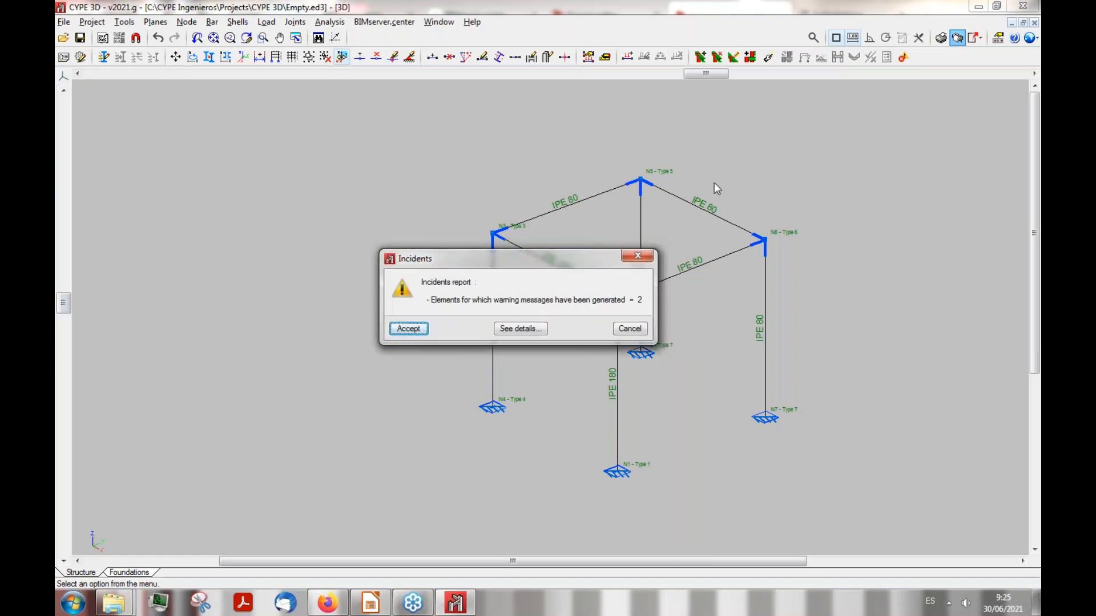
left_click(409, 328)
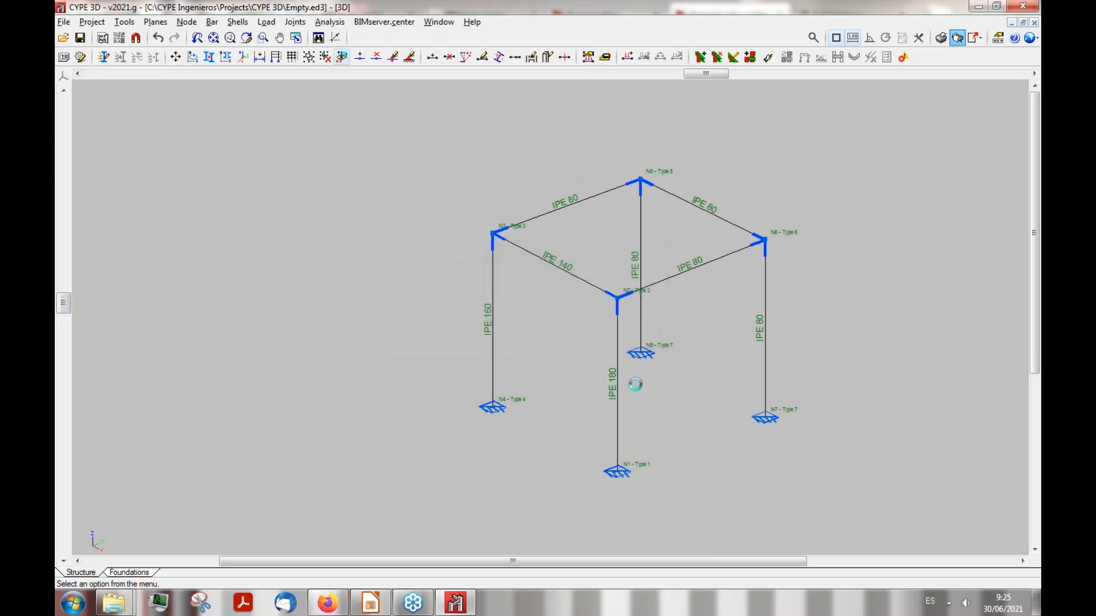
left_click(229, 201)
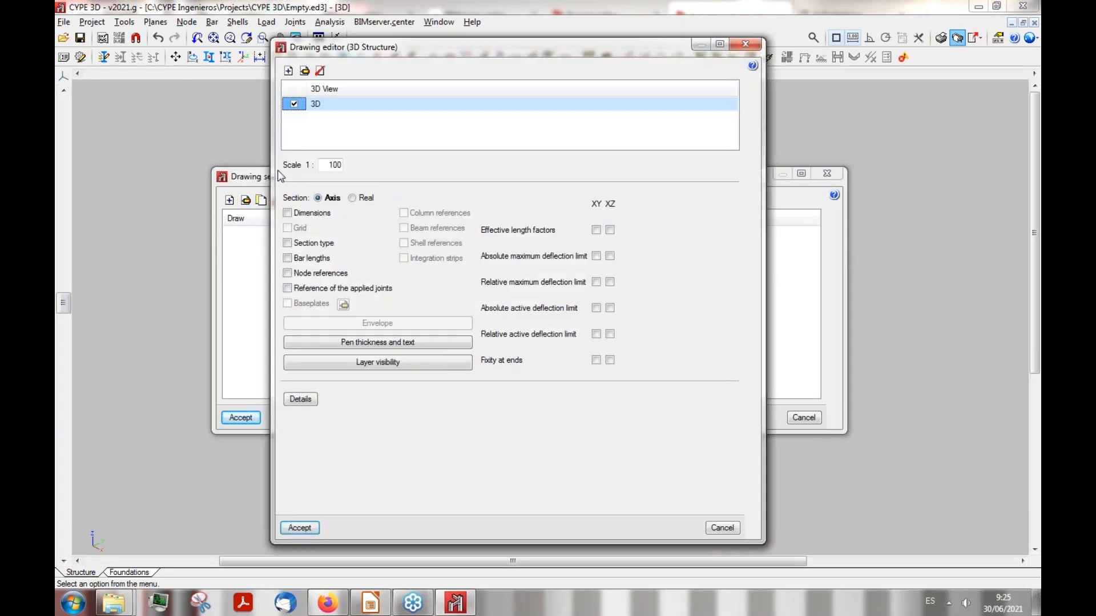
left_click(288, 72)
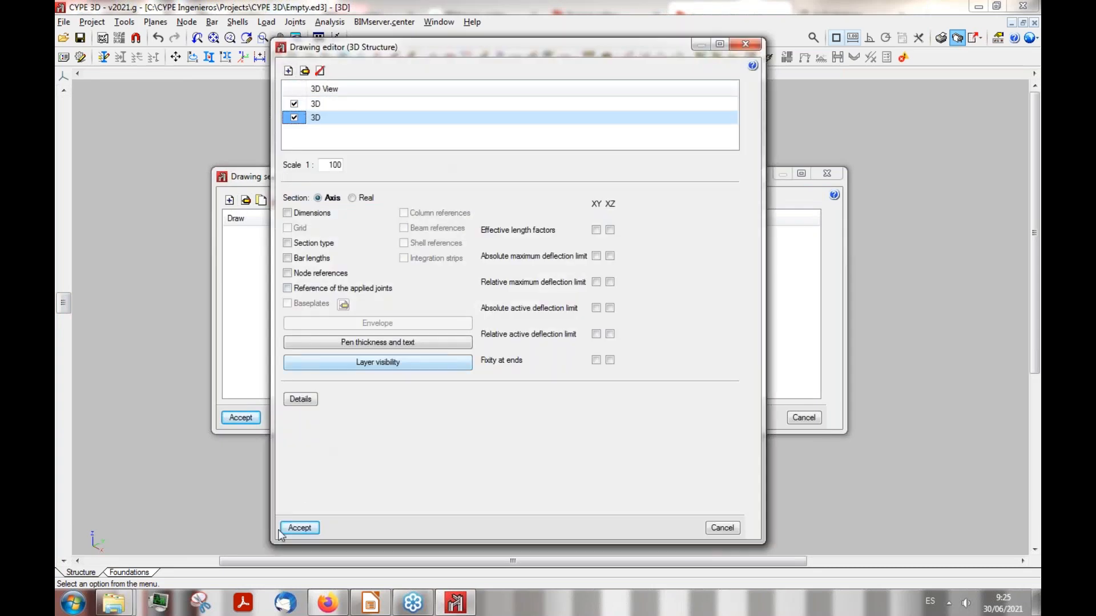
left_click(300, 528)
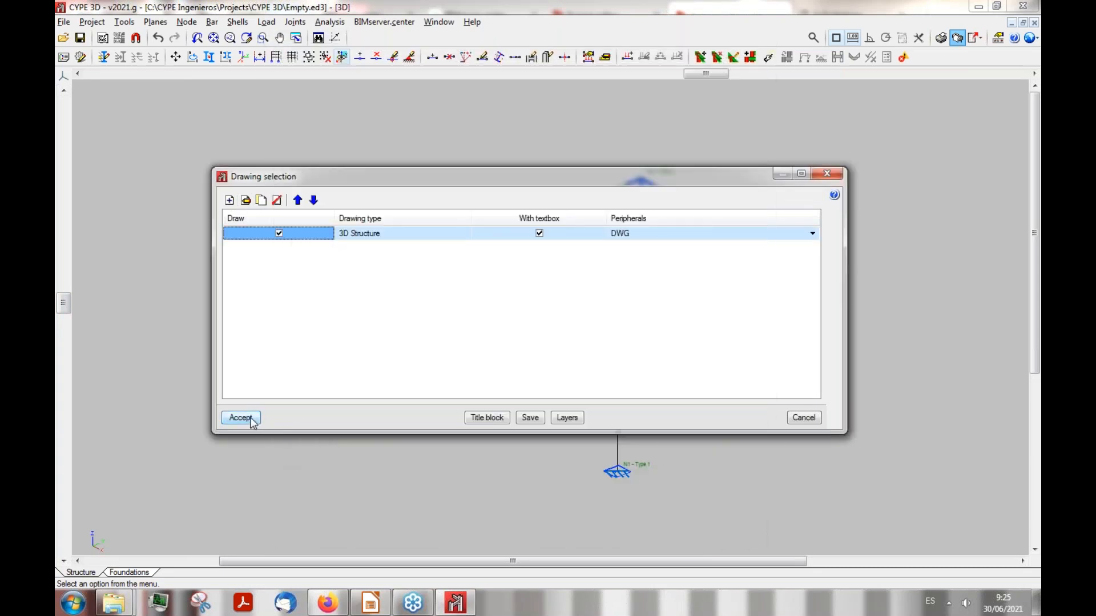
left_click(240, 418)
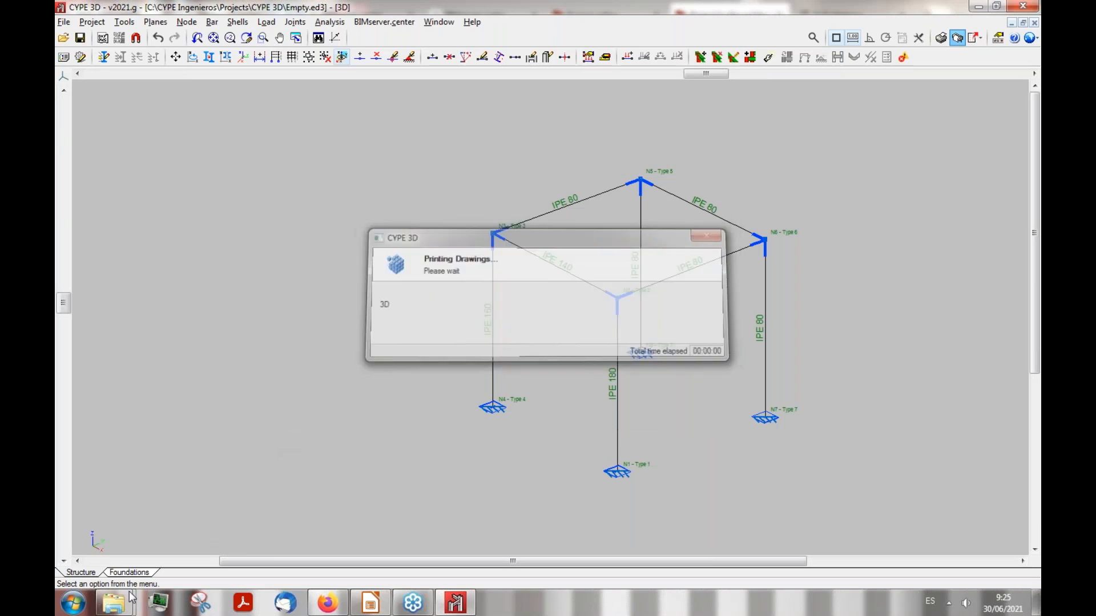
Step: In File Explorer, go to the CYPE 3D Webinar folder and open the Drawings DWG file in AutoCAD
mouse_move(125, 607)
left_click(152, 542)
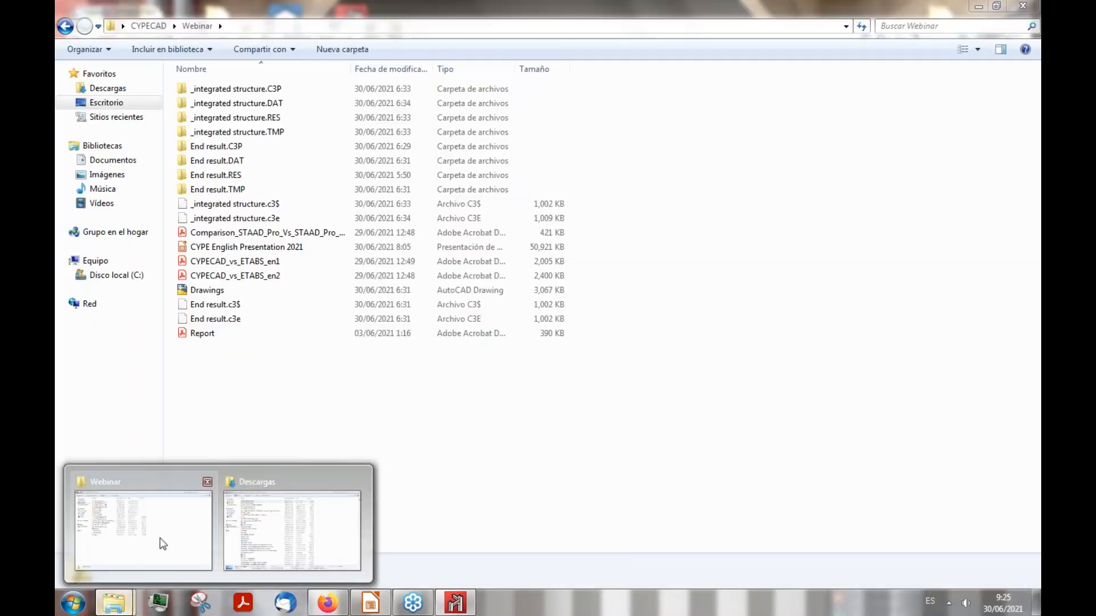
left_click(64, 30)
left_click(64, 30)
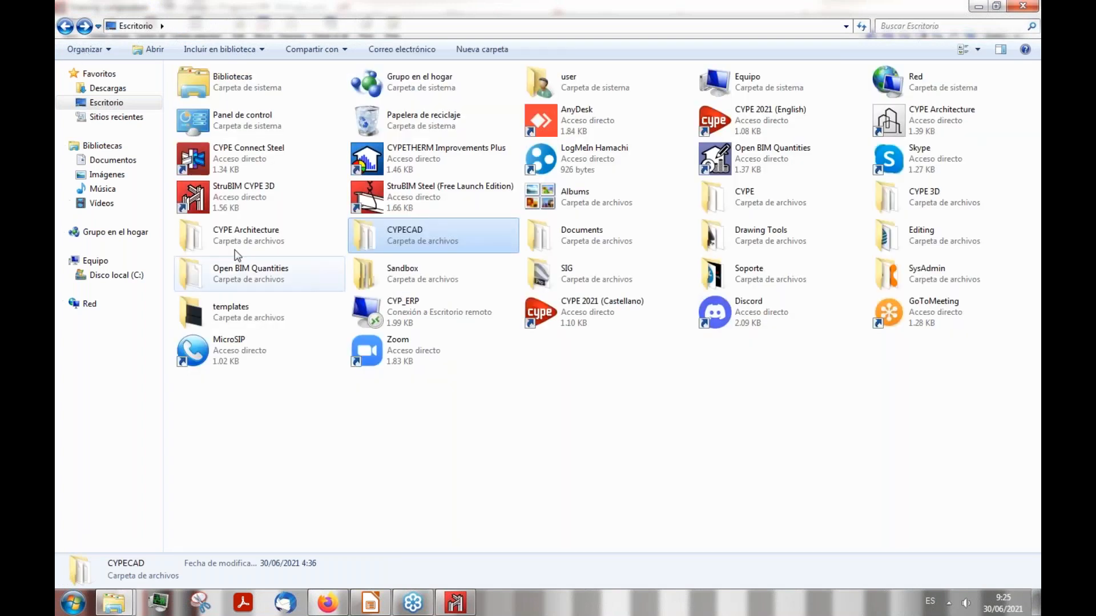
double_click(912, 204)
double_click(245, 132)
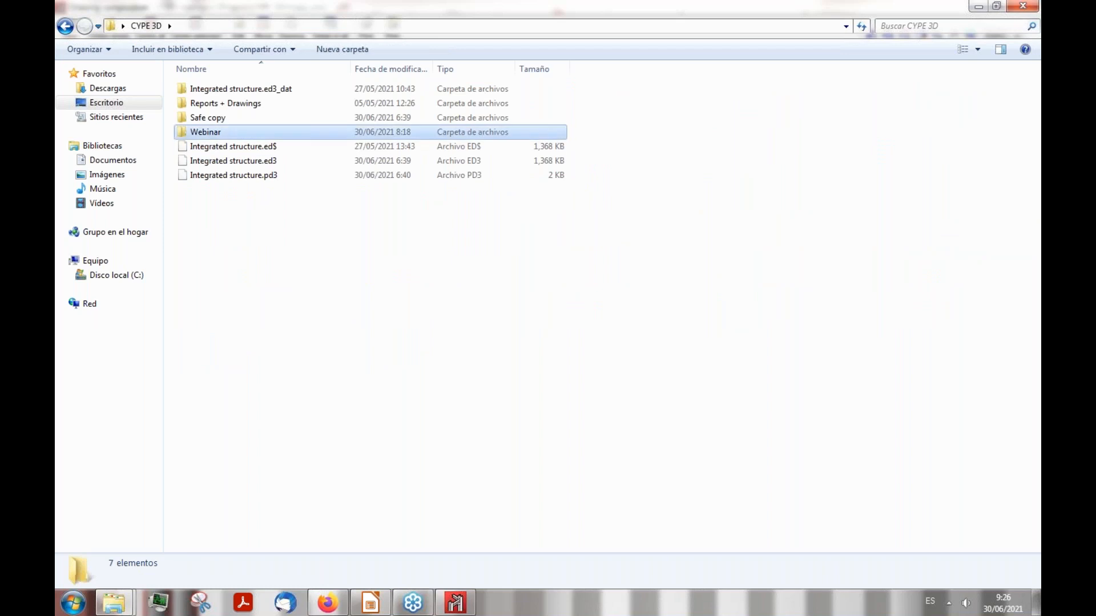
left_click(238, 162)
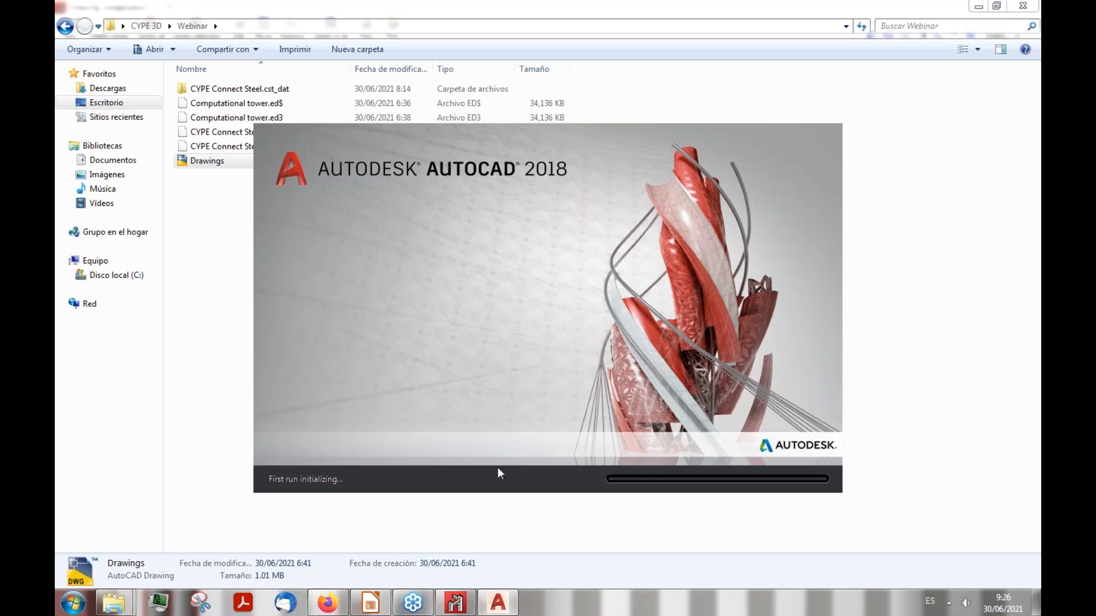
Step: Switch back to CYPE 3D and close the drawing composition and the drawing selection
left_click(462, 609)
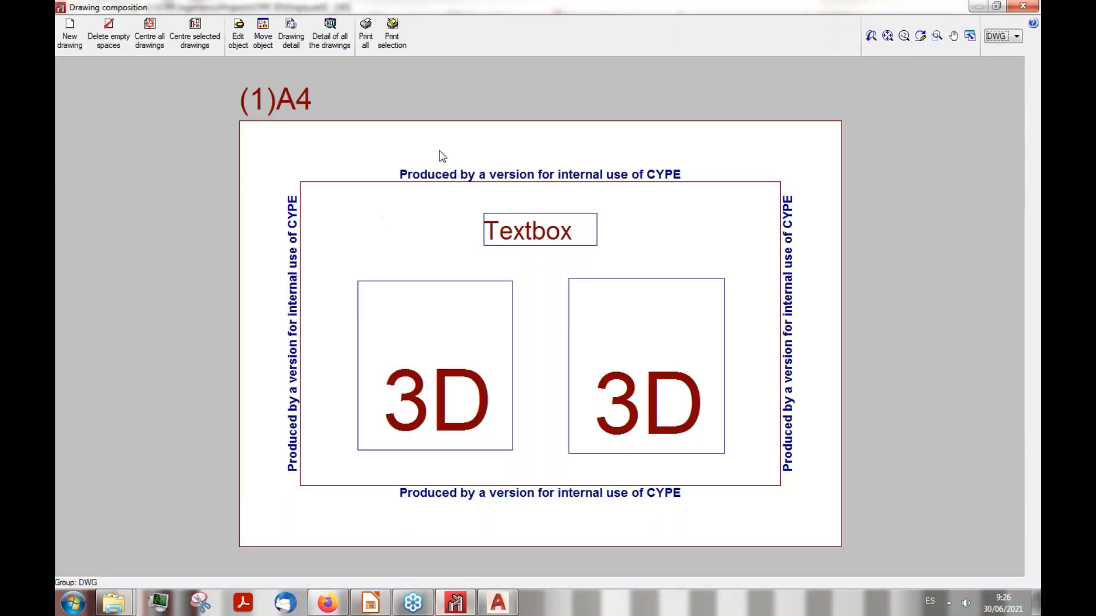
left_click(1033, 6)
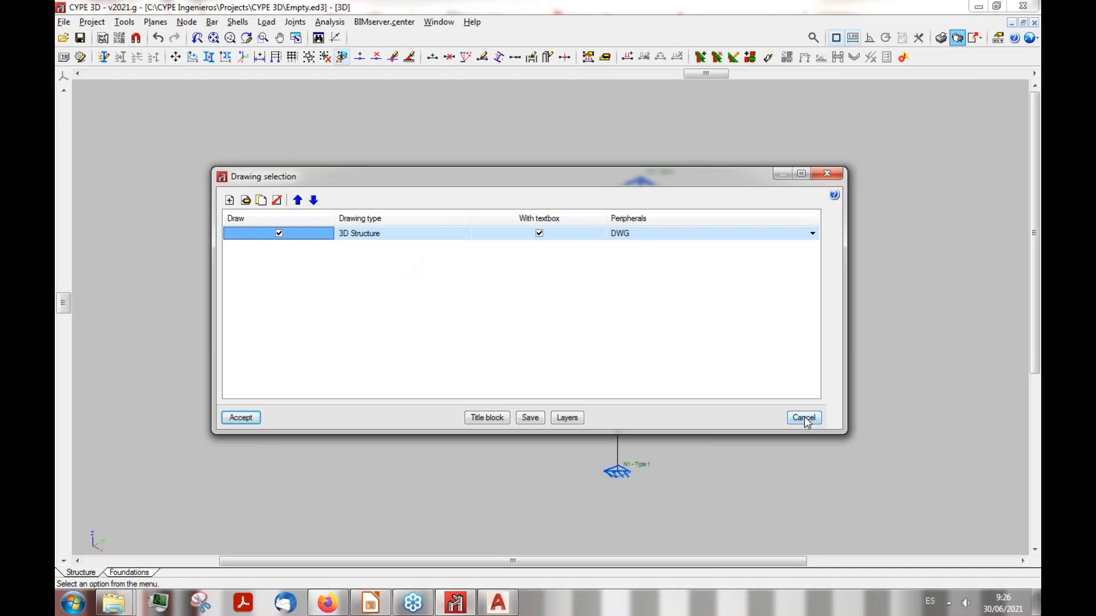
left_click(805, 418)
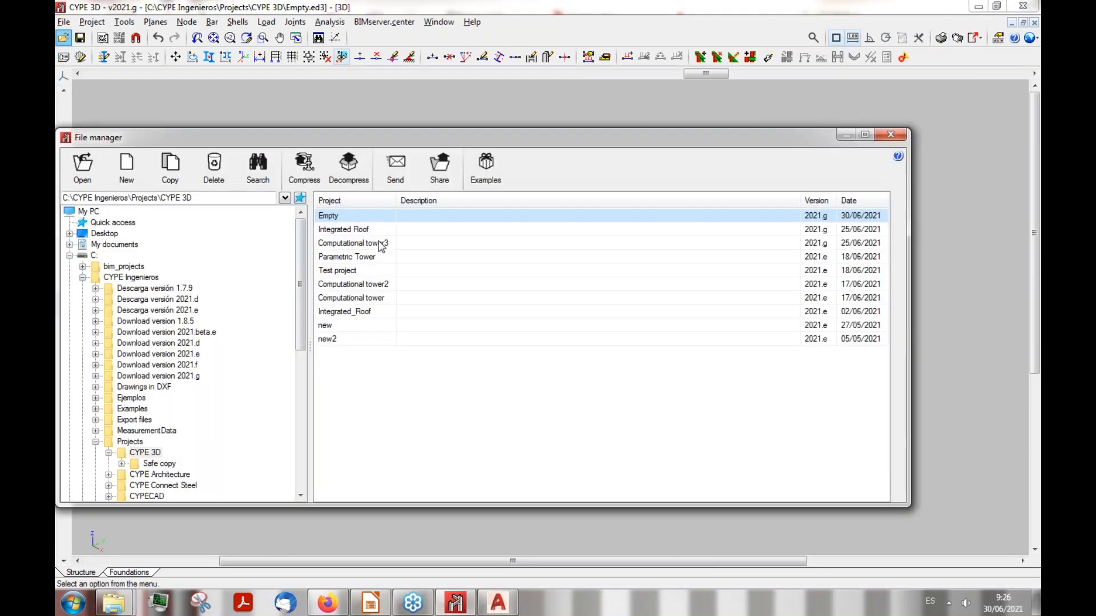
Step: Open the project Computational tower3 and view the tower structure from several angles
double_click(381, 245)
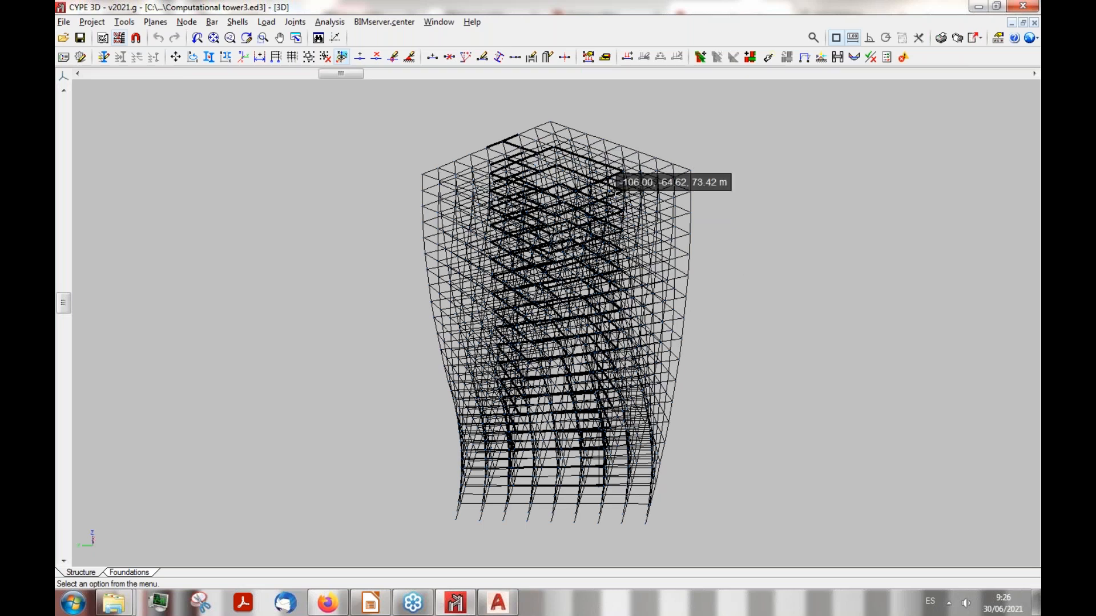
middle_click_drag(382, 197, 474, 234, "shift")
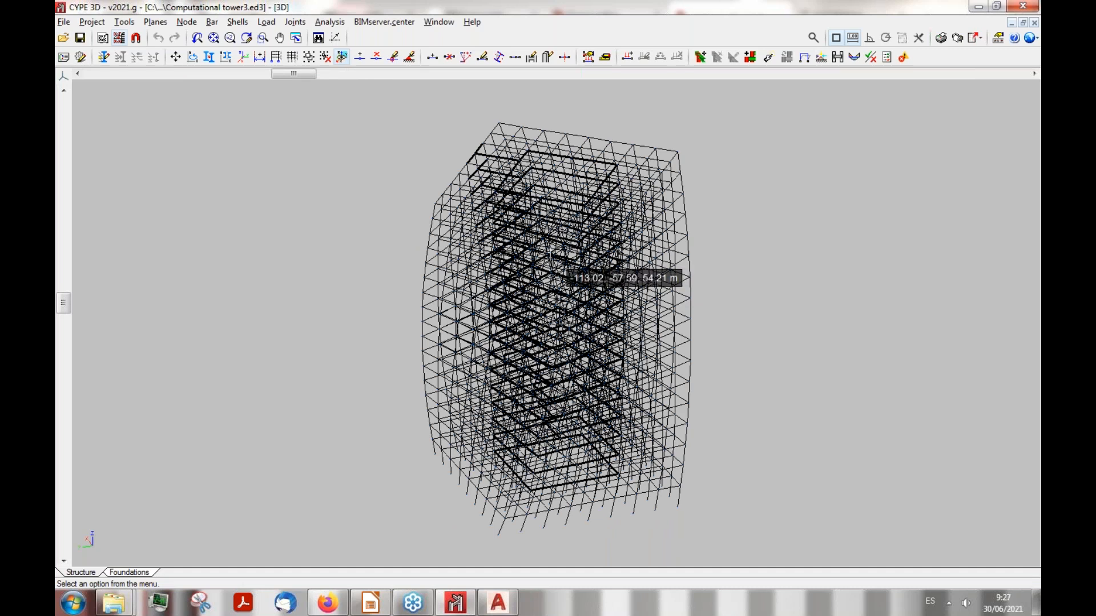
middle_click_drag(542, 316, 742, 276, "shift")
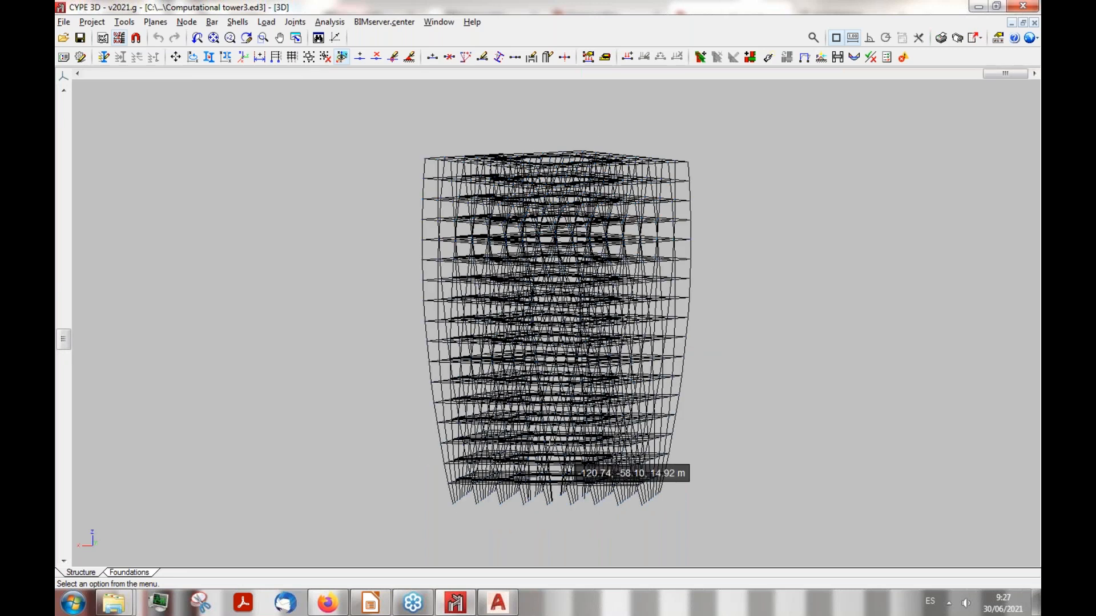
middle_click_drag(505, 231, 472, 274, "shift")
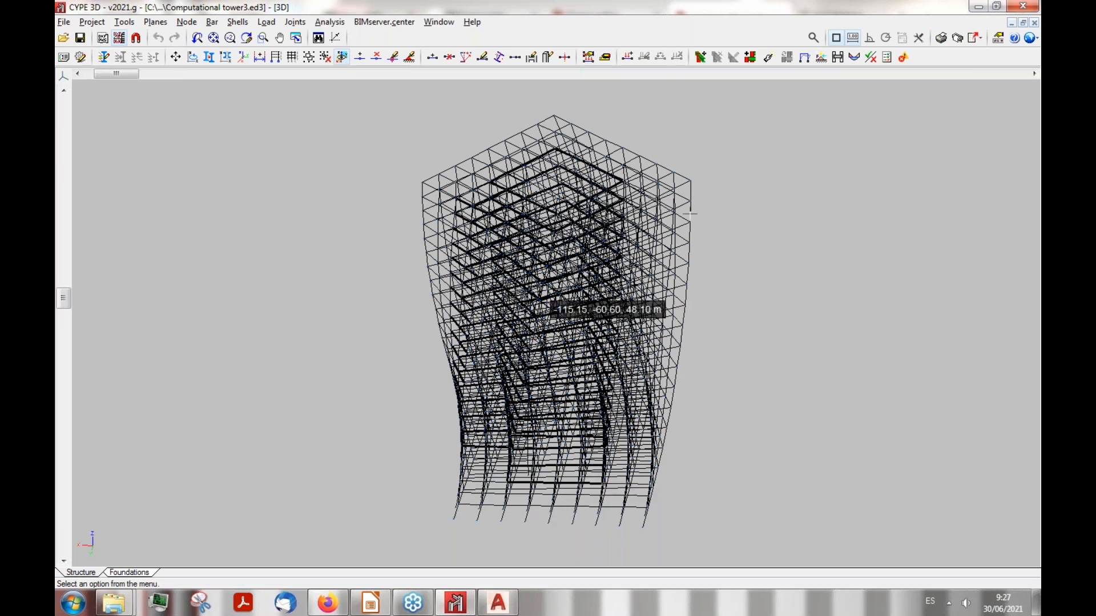
Step: Check the tower's elements and examine the section code checks table of bar N1319/N1400
left_click(870, 57)
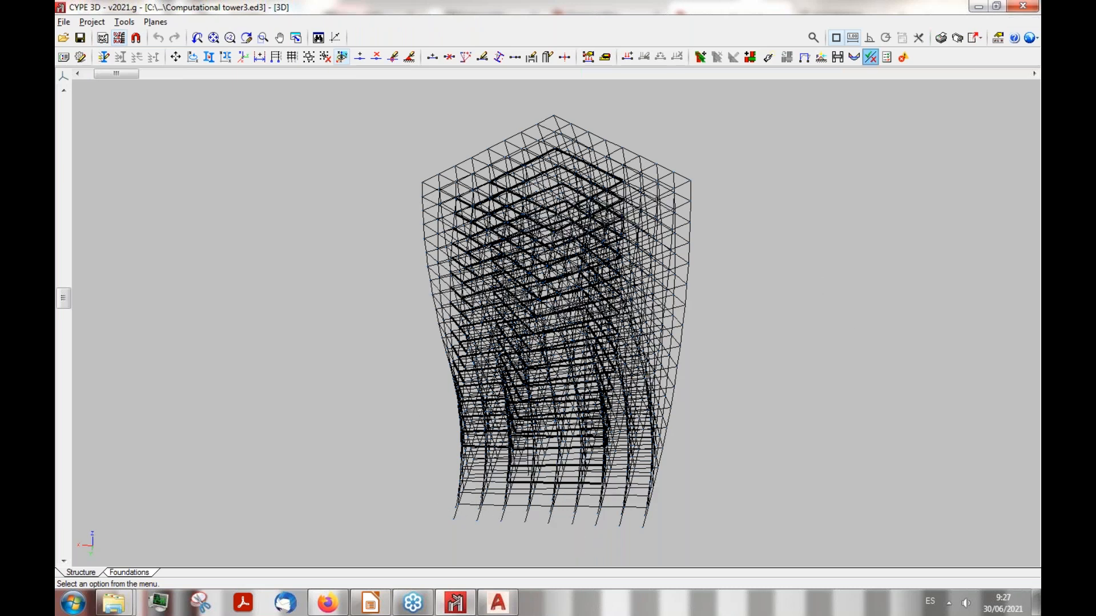
key("Return")
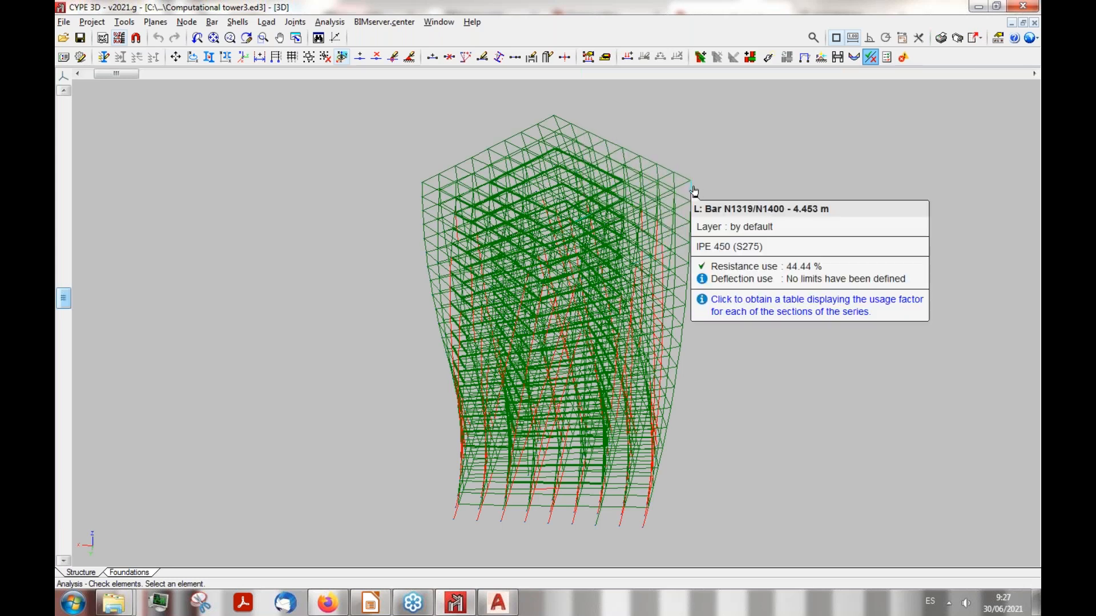
left_click(693, 188)
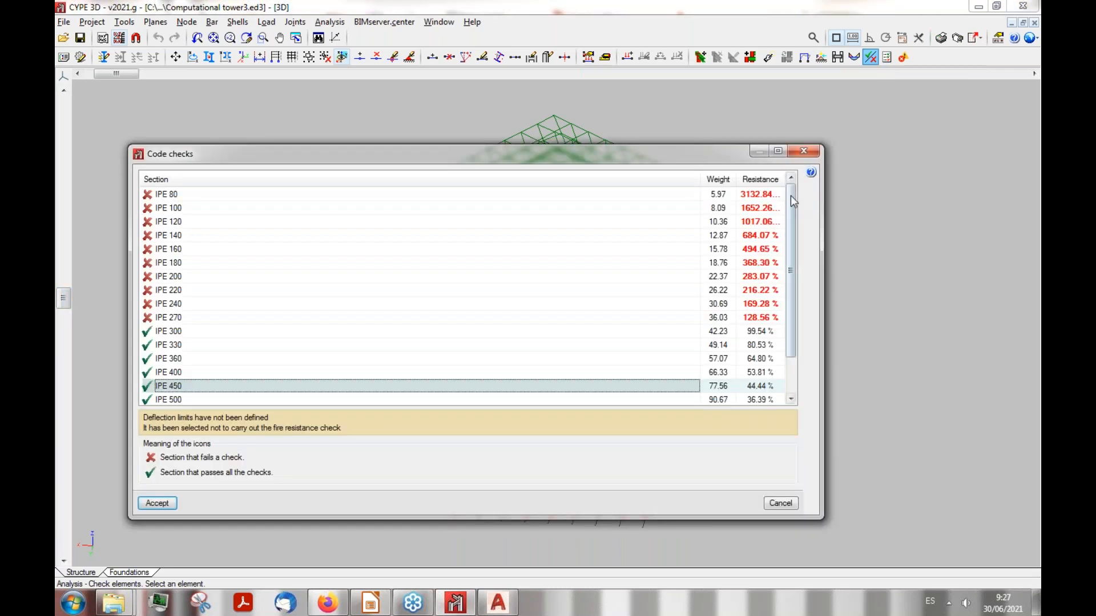
scroll(793, 204, "down", 1)
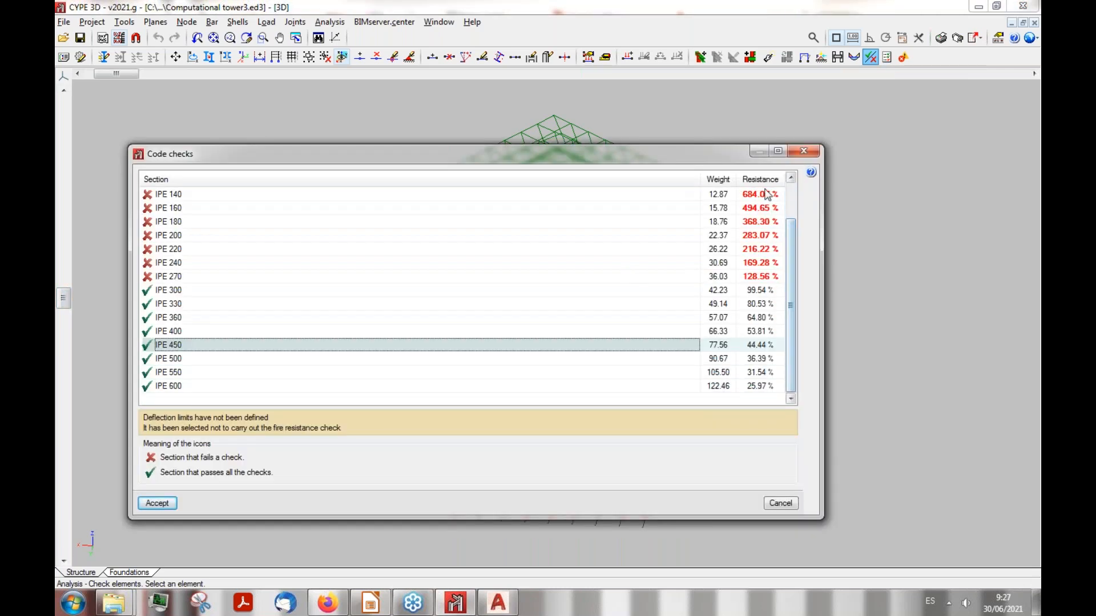
left_click(805, 153)
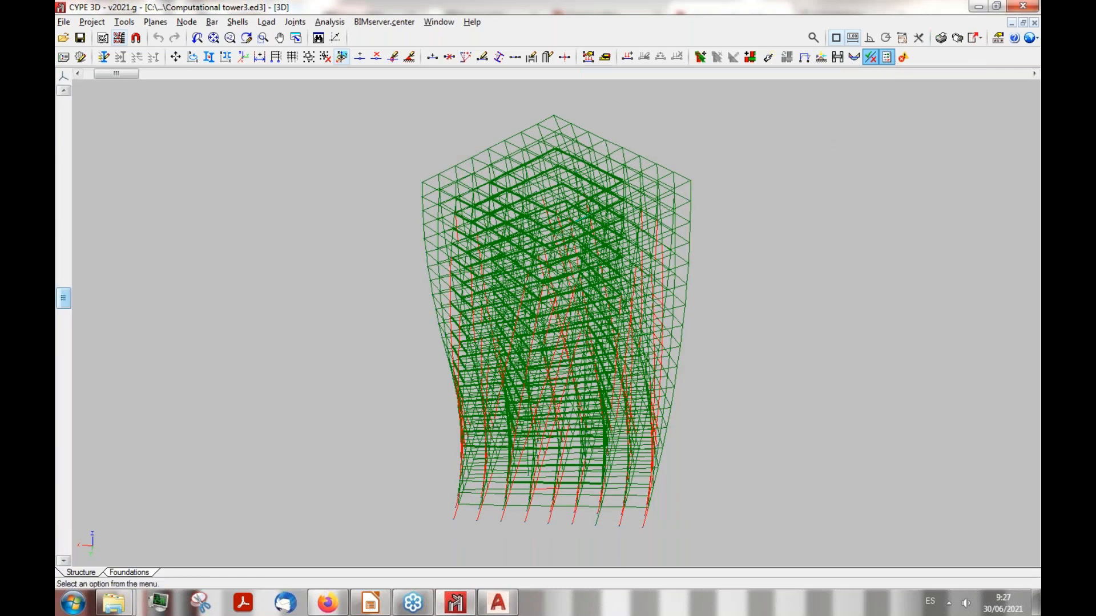
Step: Open the bar's U.L.S. checks at the worst point and examine its axial compression, bending and shear resistance checks
left_click(884, 59)
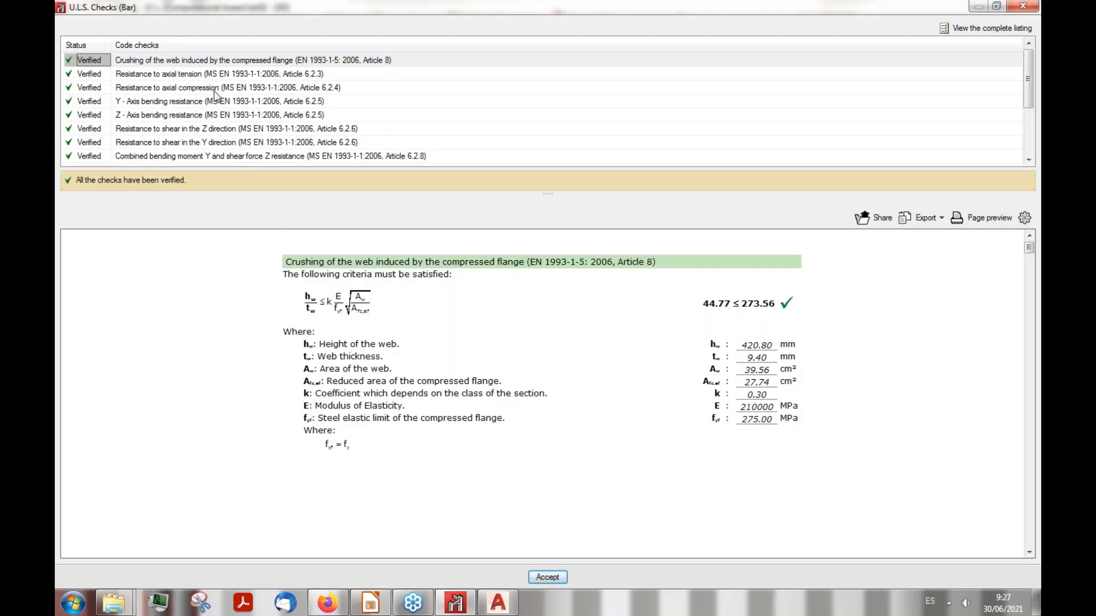
left_click(215, 87)
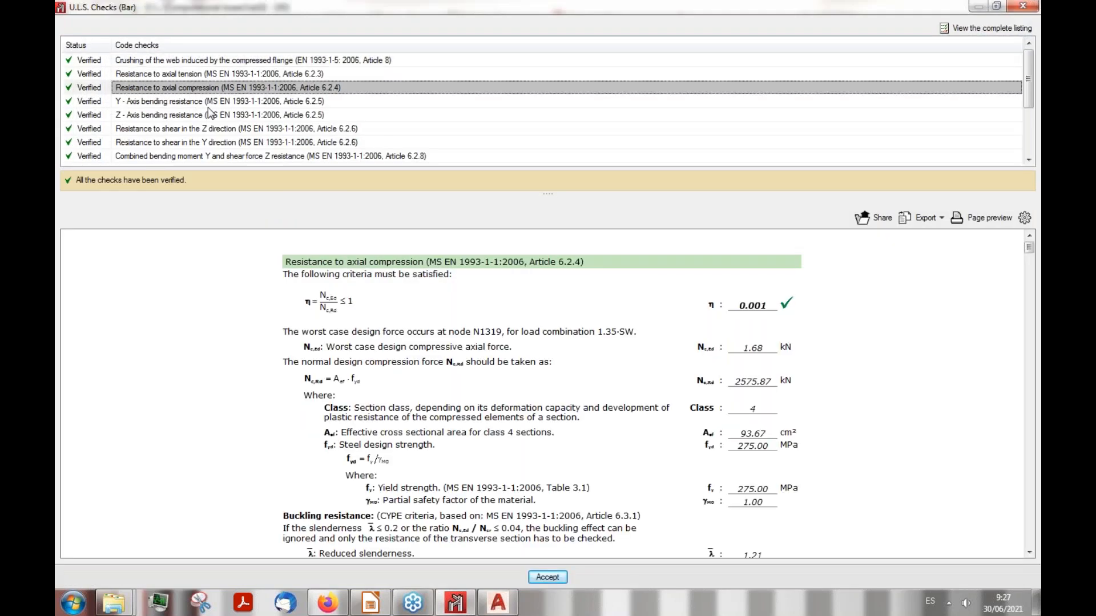
left_click(209, 106)
left_click(235, 139)
left_click(233, 124)
left_click(243, 91)
left_click(247, 116)
left_click(245, 128)
scroll(255, 106, "down", 1)
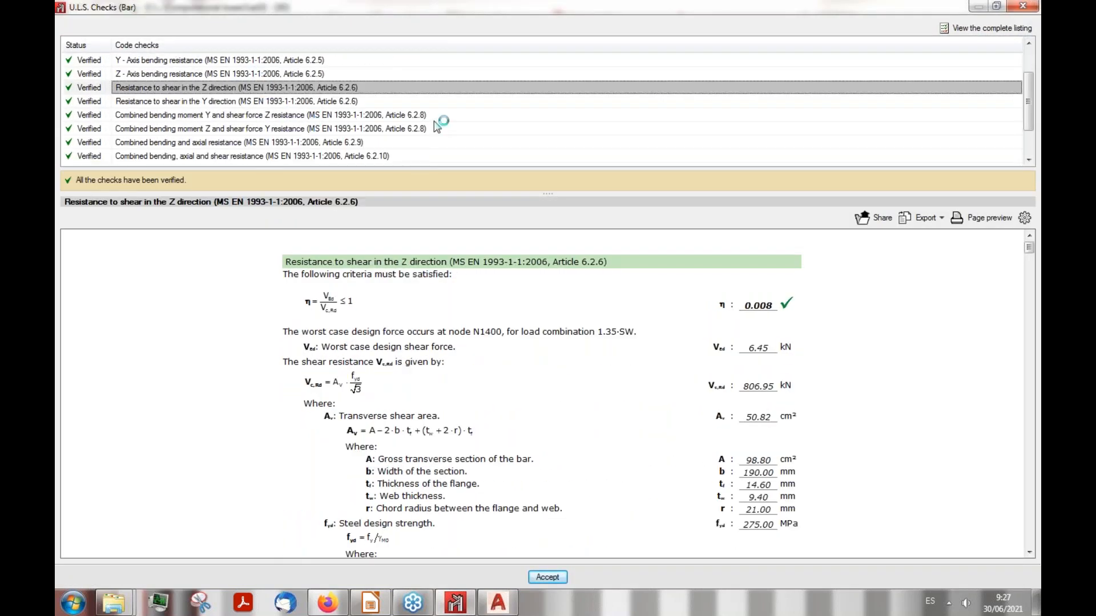
Step: Examine the bar's combined bending and shear, torsional and combined shear and torsion checks, and close the U.L.S. listing
left_click(320, 115)
scroll(320, 115, "down", 1)
left_click(273, 129)
left_click(257, 142)
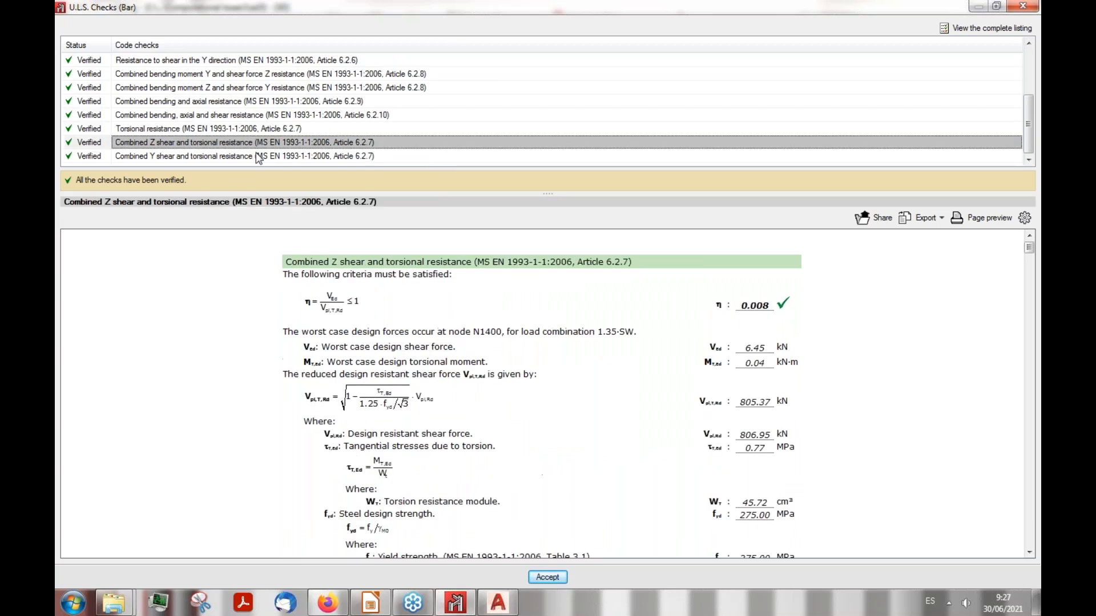
left_click(257, 156)
scroll(642, 307, "down", 3)
scroll(640, 305, "up", 3)
scroll(634, 299, "down", 1)
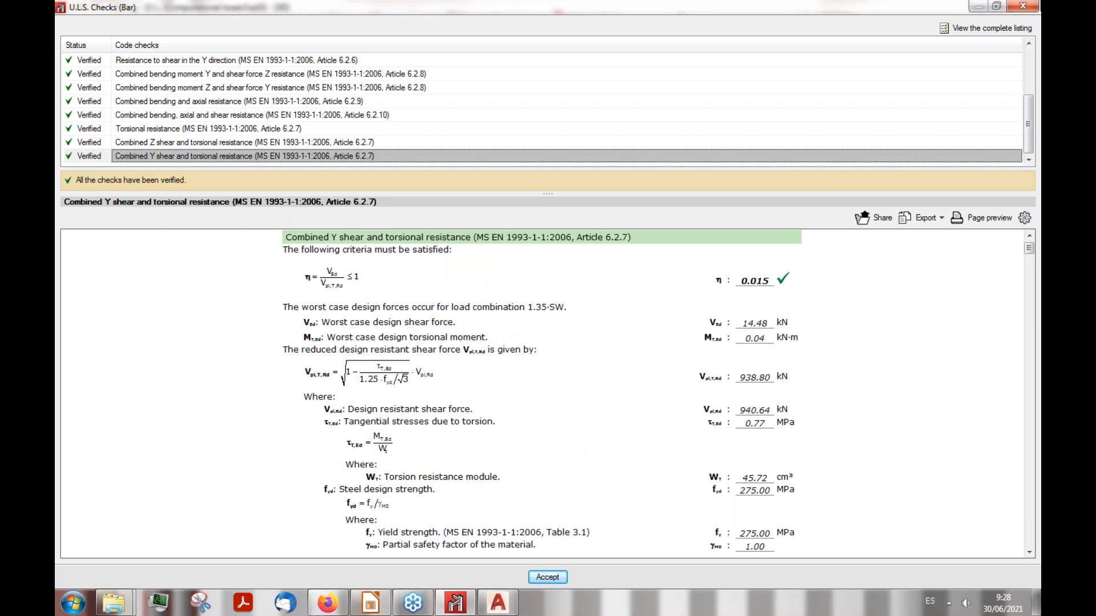
left_click(1022, 5)
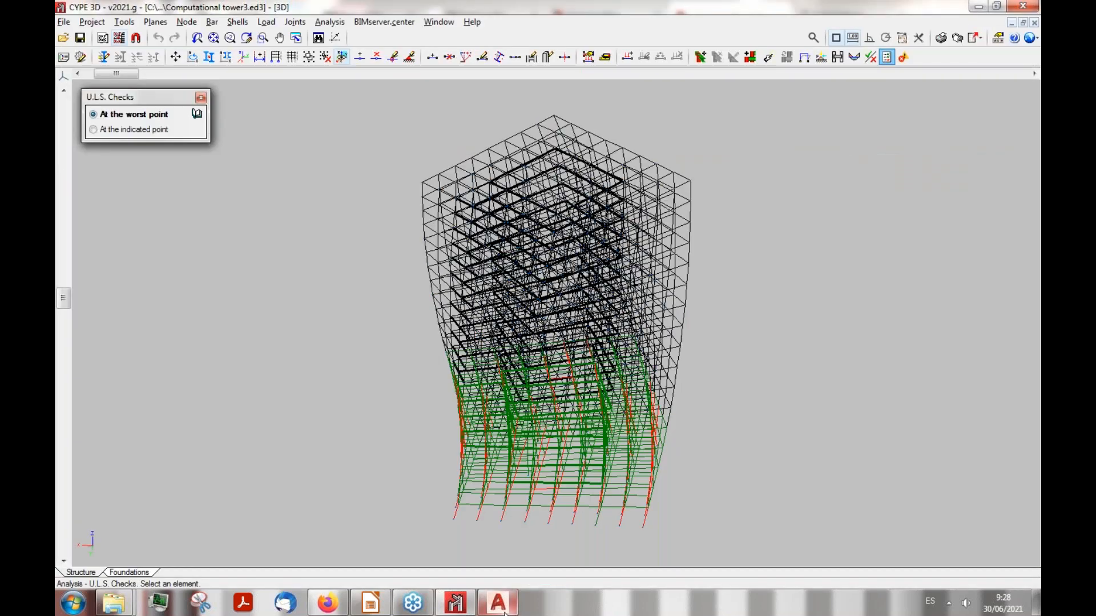
Step: Close CYPE 3D without saving the Computational tower3 project
left_click(500, 605)
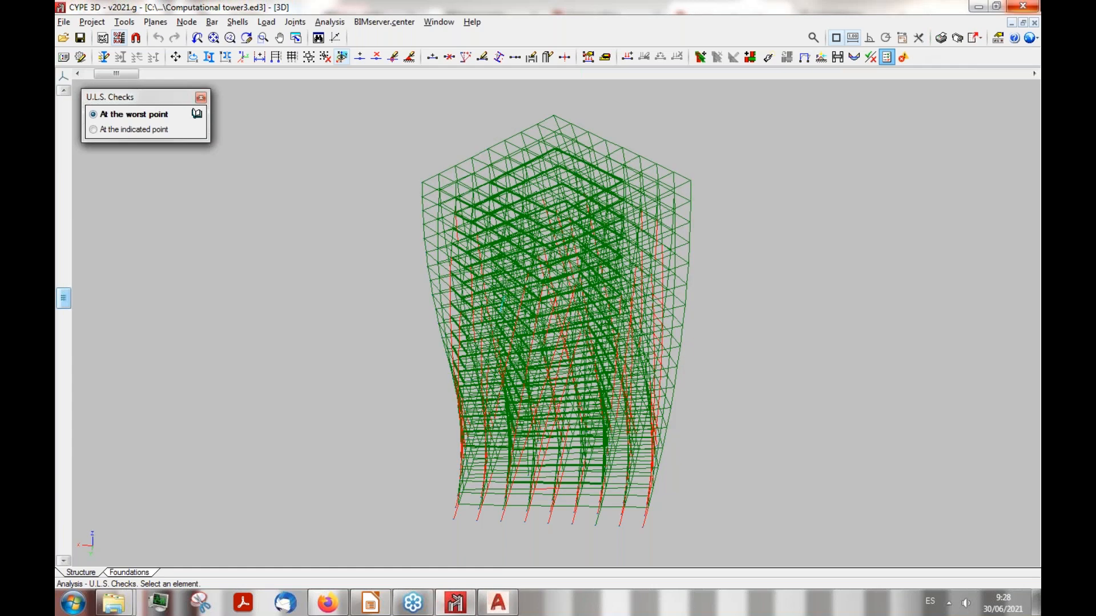
left_click(1023, 6)
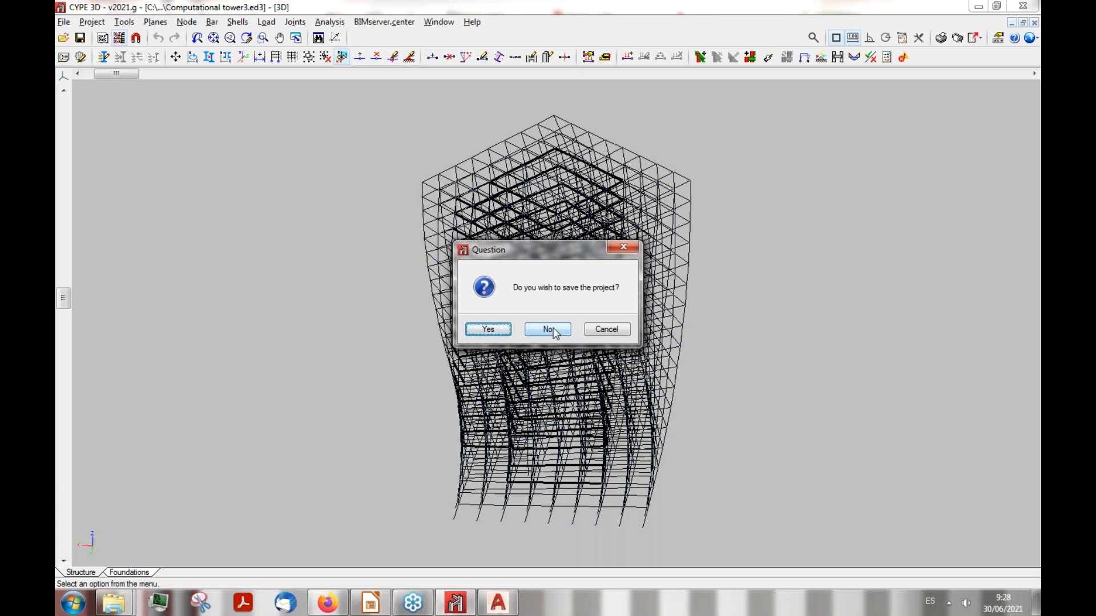
left_click(548, 330)
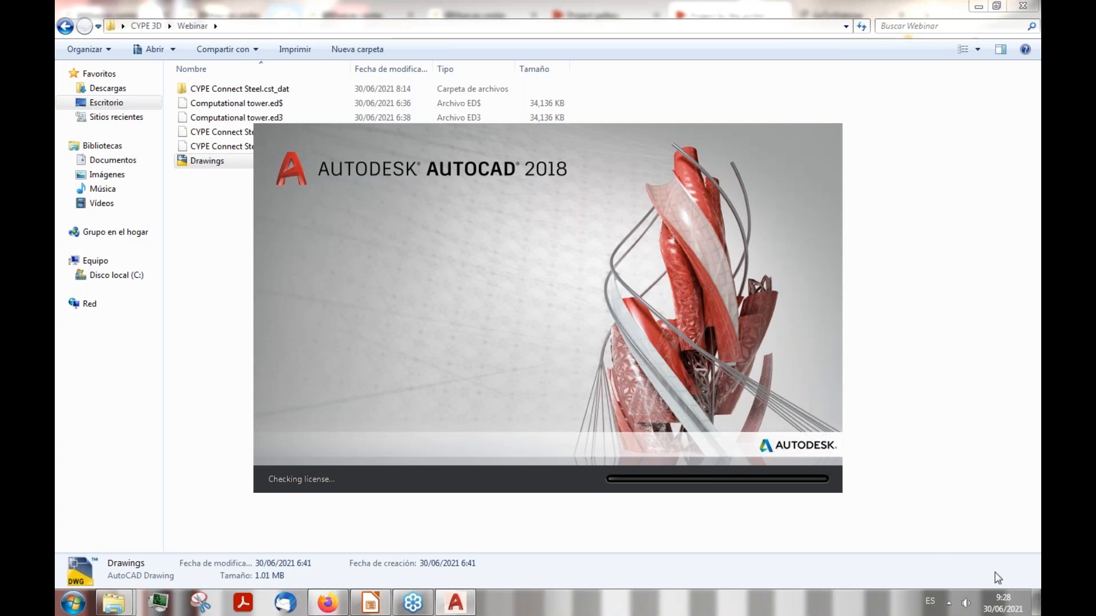
Step: Bring back the CYPE 2021 launcher and switch to the Drawings DWG in AutoCAD
left_click(948, 603)
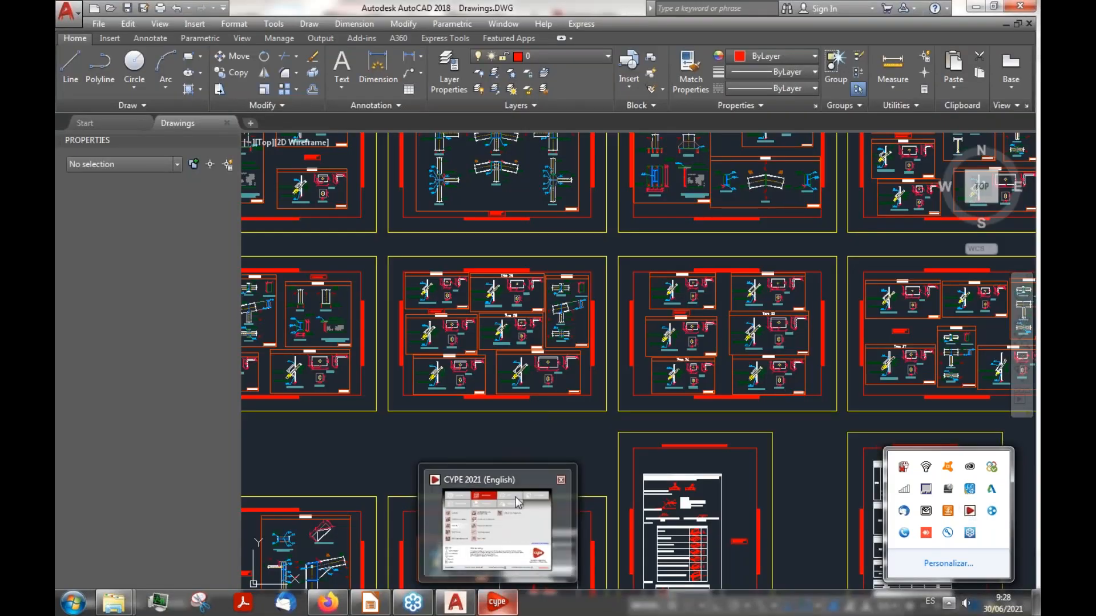
left_click(427, 437)
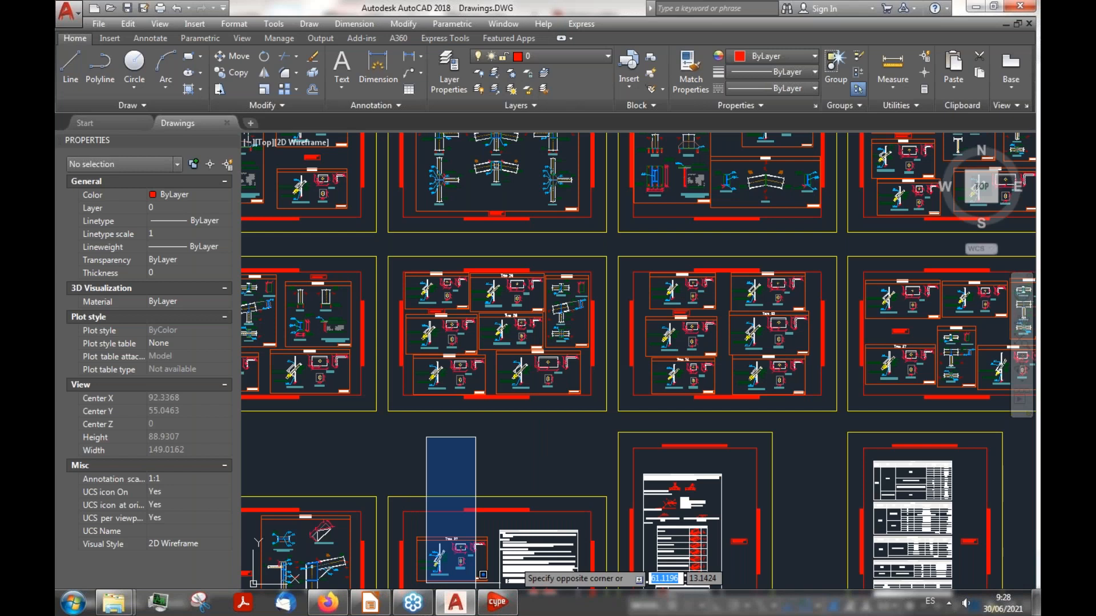
left_click(475, 436)
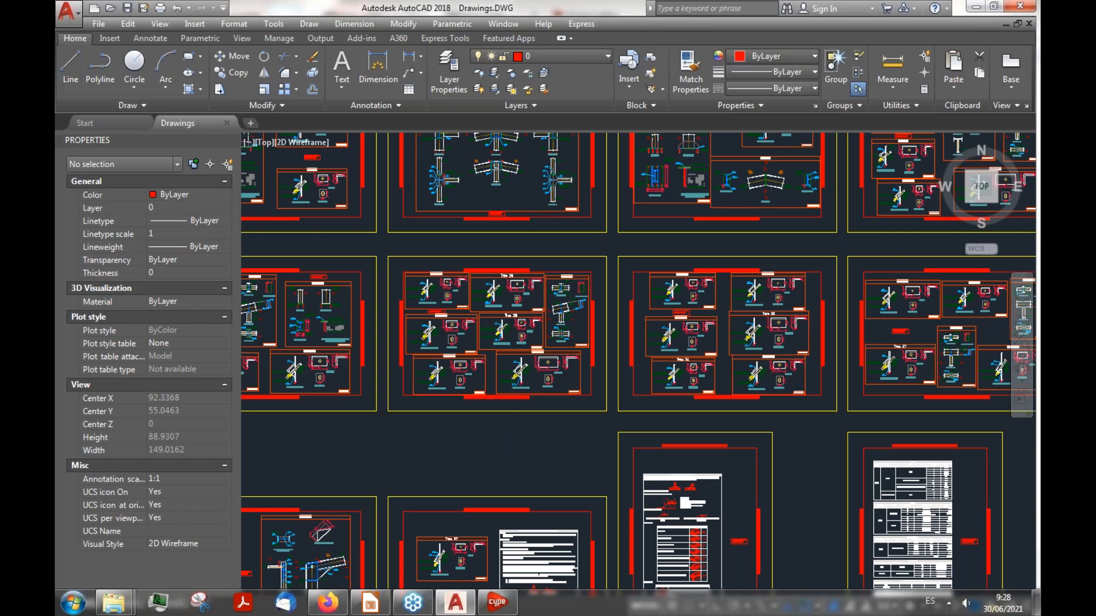
Step: Examine the Type 29 and Type 62 connection details and the welded connection notes in the steel structure drawings
scroll(539, 365, "up", 2)
scroll(536, 366, "up", 2)
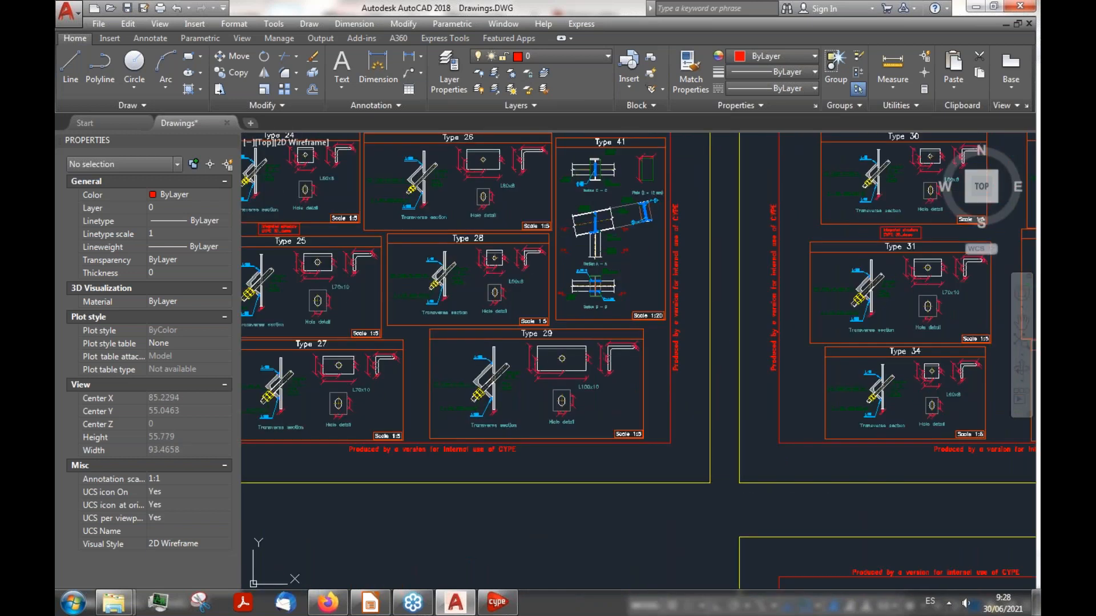
scroll(540, 371, "up", 5)
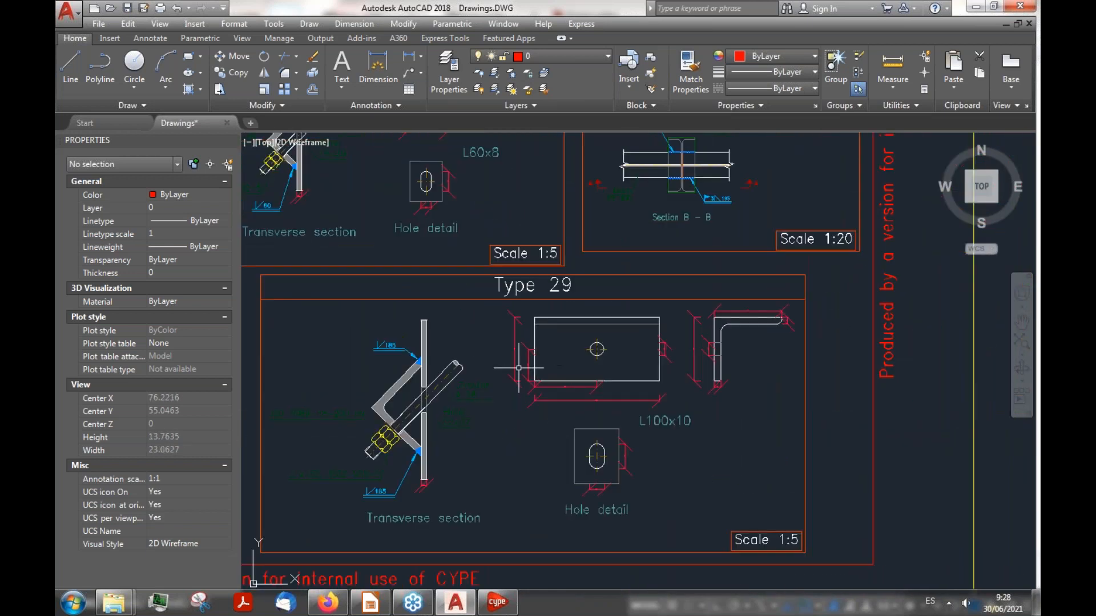
scroll(450, 442, "down", 3)
scroll(435, 536, "down", 10)
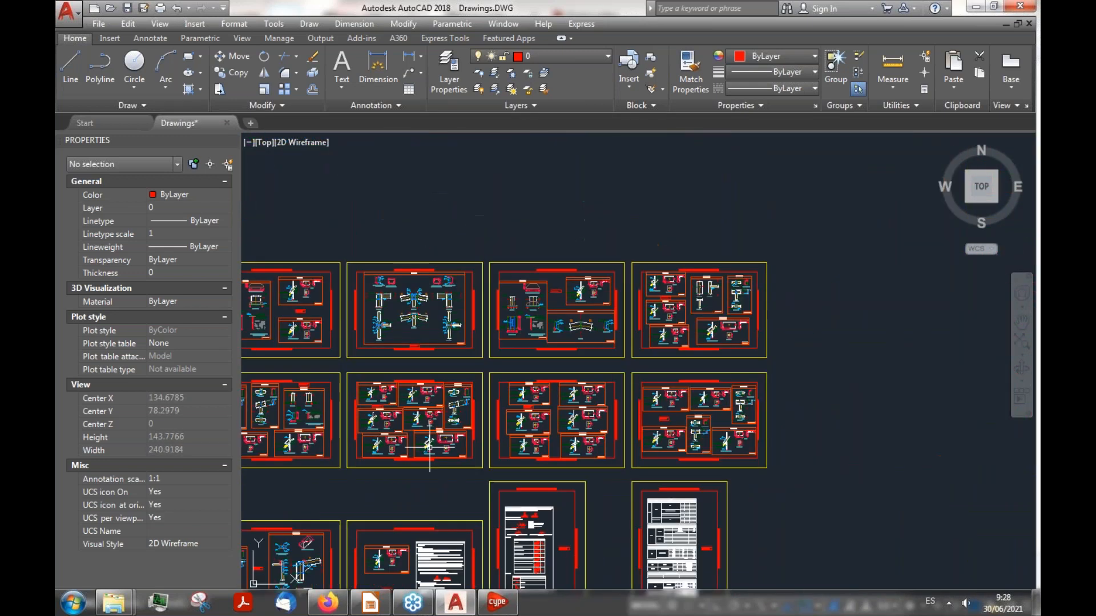
scroll(435, 537, "up", 6)
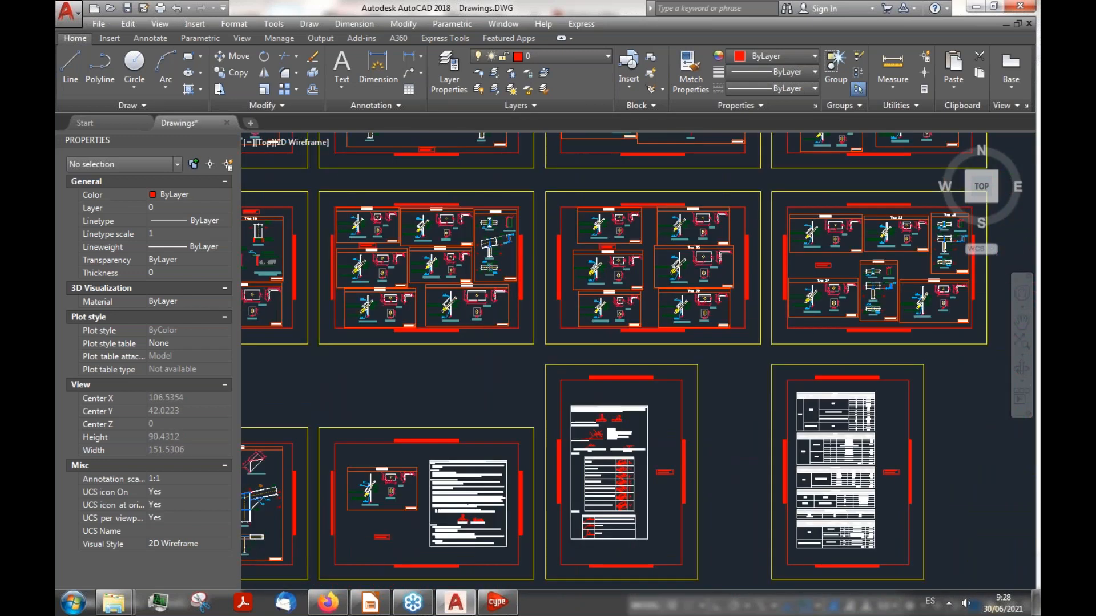
scroll(390, 530, "up", 2)
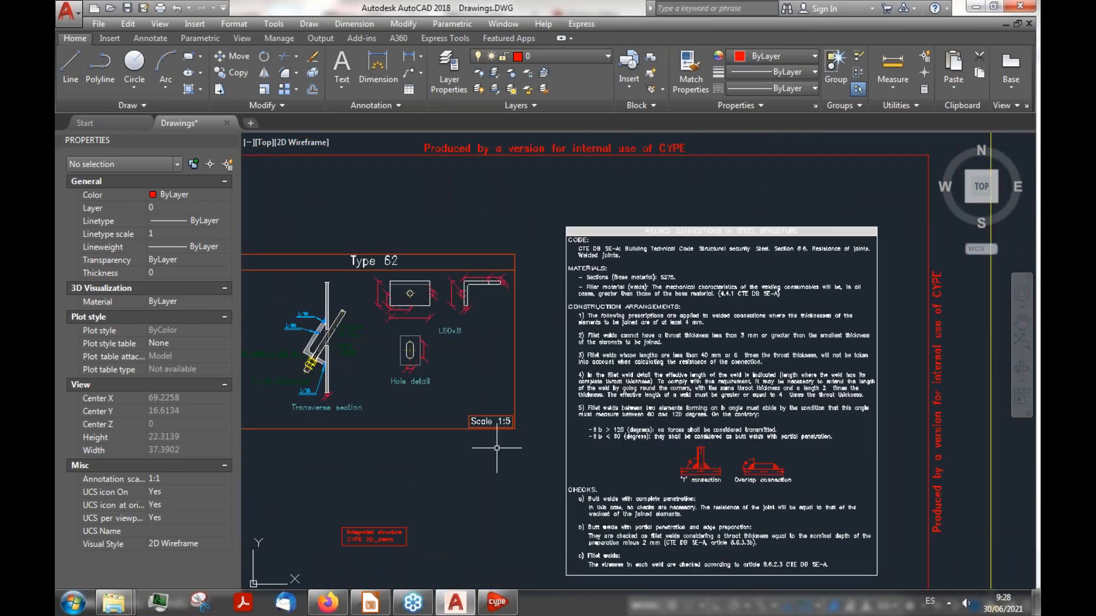
scroll(772, 374, "down", 4)
scroll(737, 384, "down", 3)
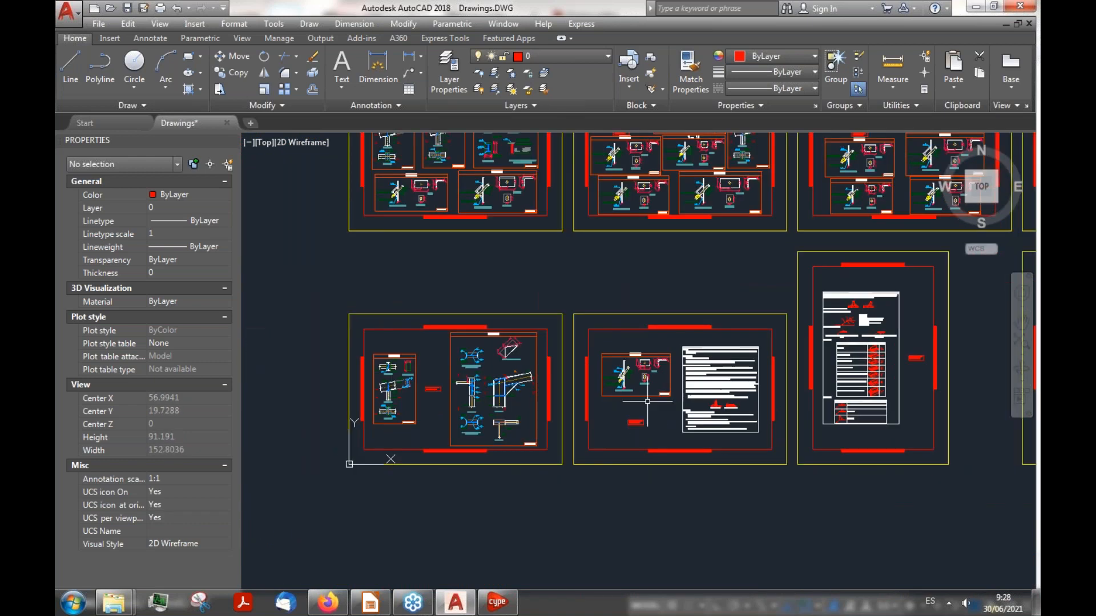
Step: Examine the Type 42 welded joint and its neighbouring detail, and the sheet of weld references and symbols
scroll(445, 415, "up", 4)
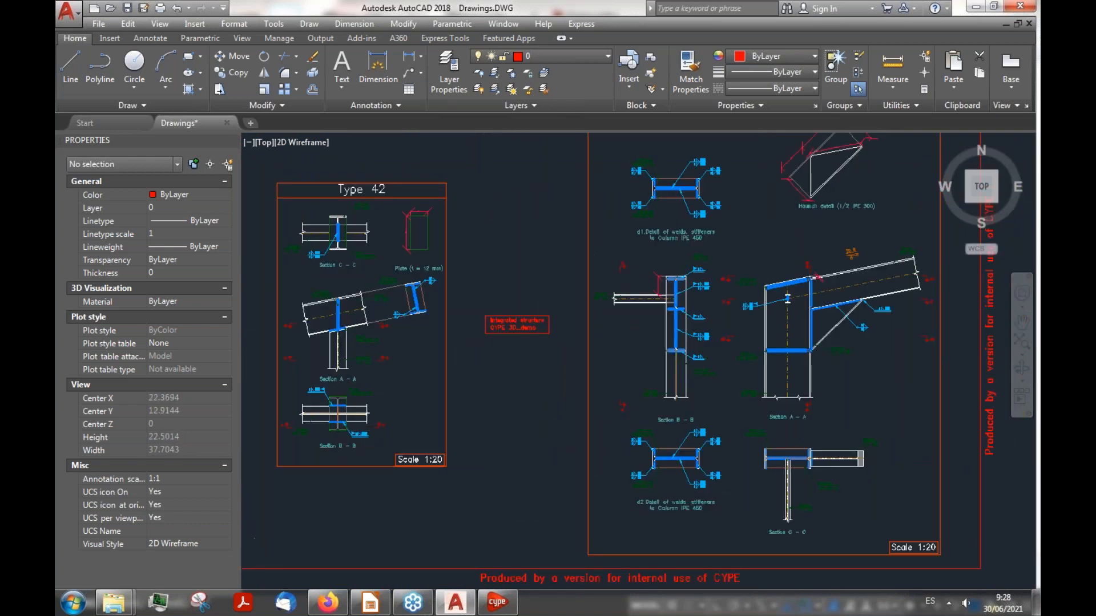
scroll(358, 434, "down", 6)
scroll(904, 357, "up", 2)
scroll(904, 358, "up", 2)
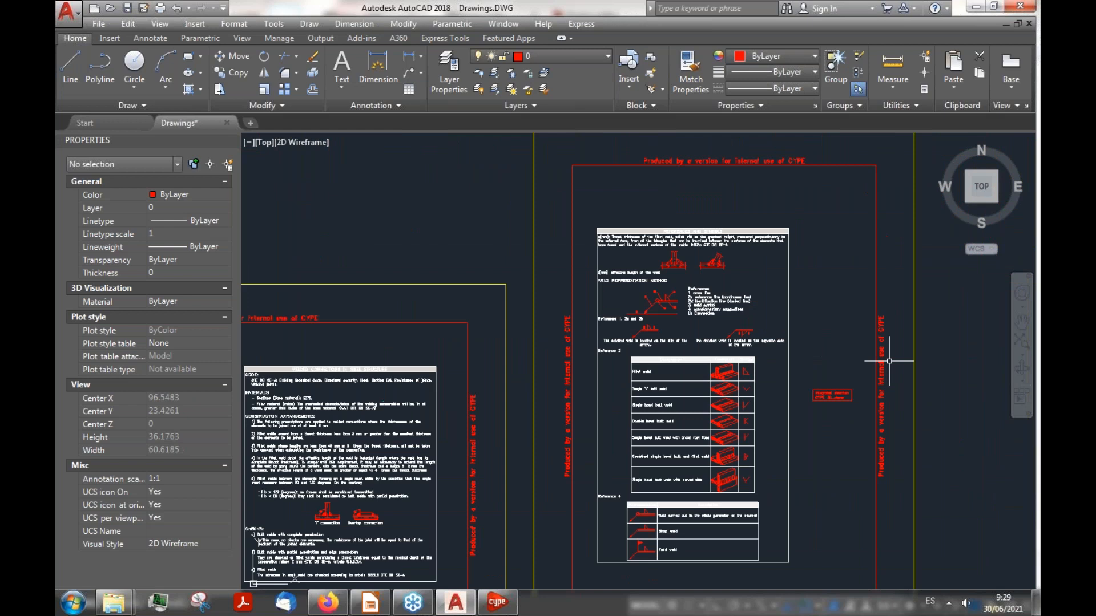
scroll(704, 382, "up", 3)
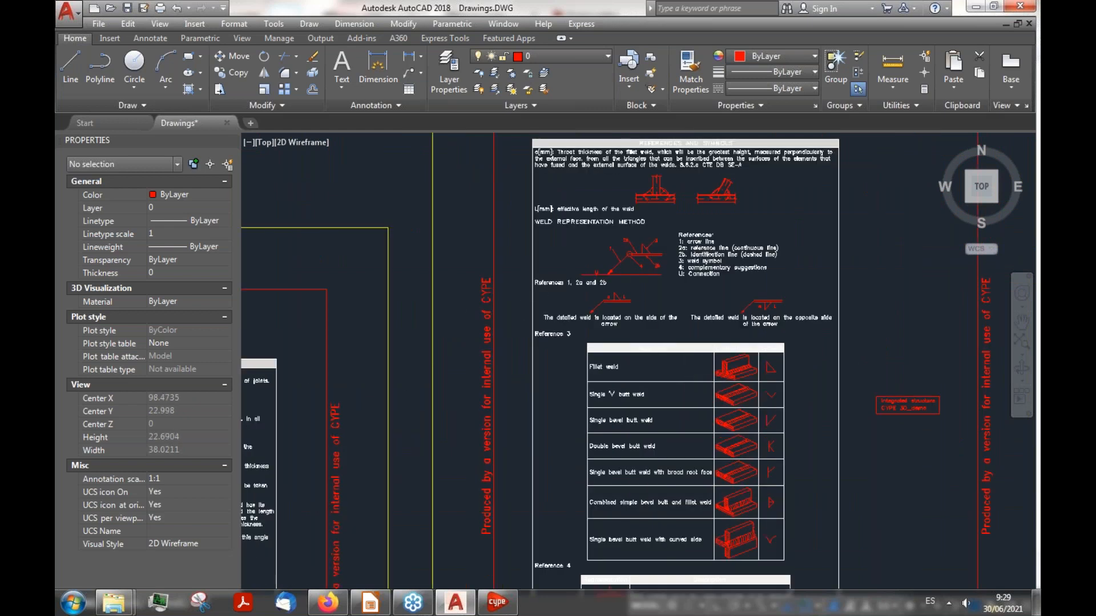
scroll(571, 320, "down", 5)
scroll(796, 331, "up", 5)
scroll(796, 331, "down", 6)
scroll(289, 143, "up", 3)
Step: Examine the Type 30 detail's transverse section, hole detail and weld marks, and the neighbouring Type 26 and Type 28 details
scroll(342, 289, "up", 9)
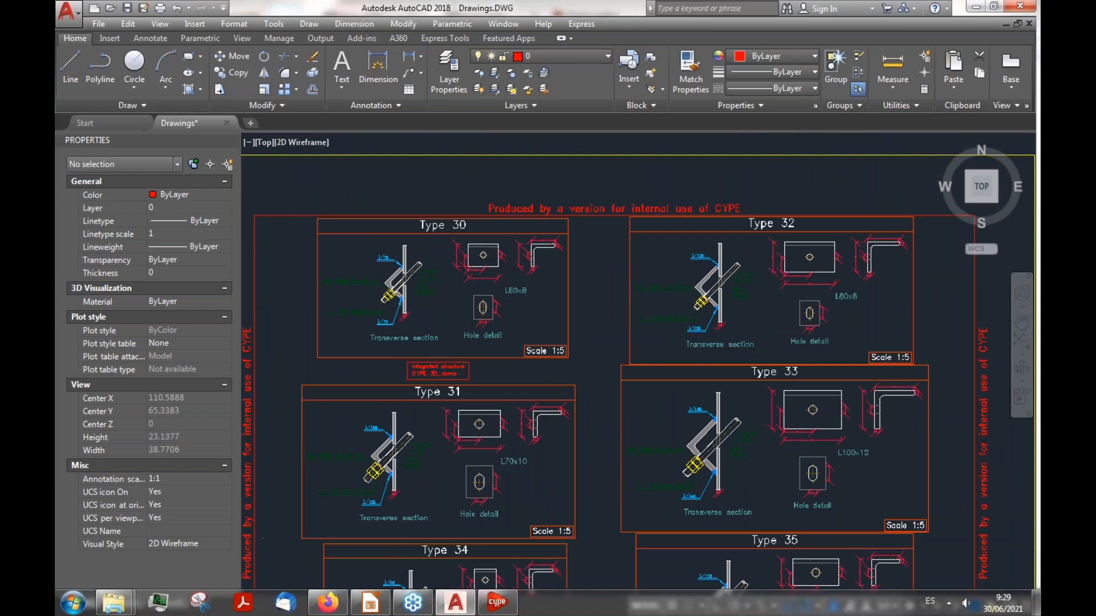
scroll(577, 408, "up", 3)
scroll(571, 409, "down", 1)
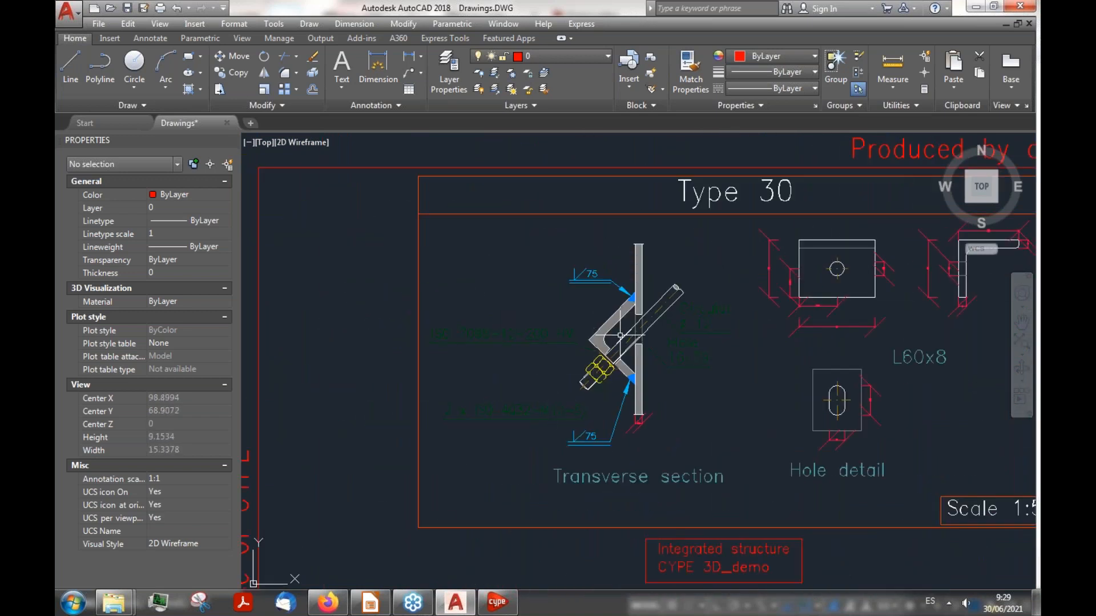
scroll(608, 346, "up", 4)
scroll(637, 345, "down", 2)
scroll(627, 366, "down", 2)
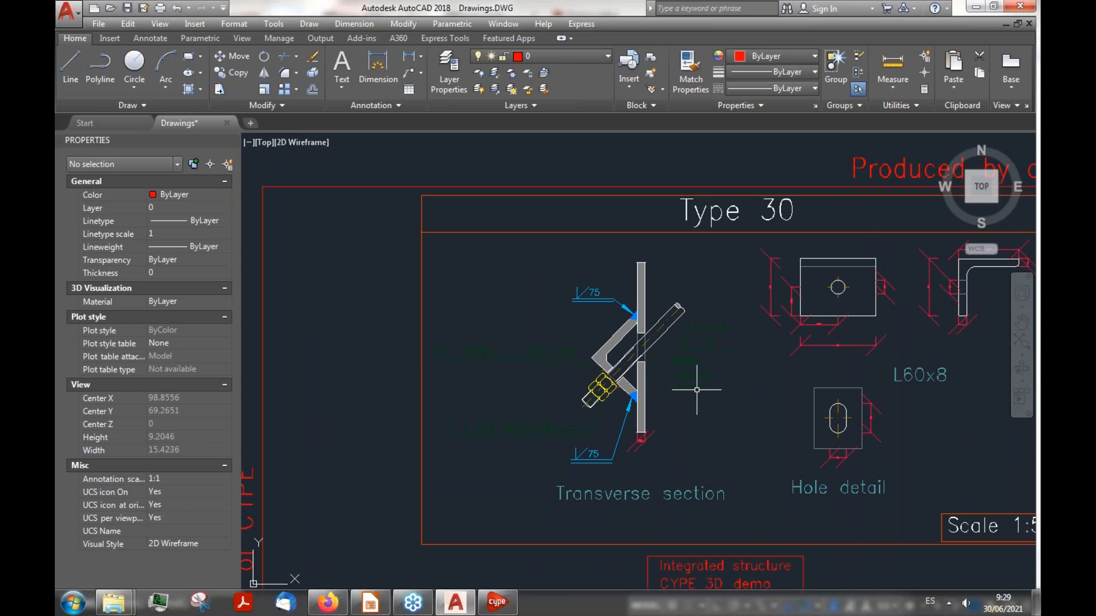
scroll(702, 387, "down", 4)
scroll(713, 393, "down", 2)
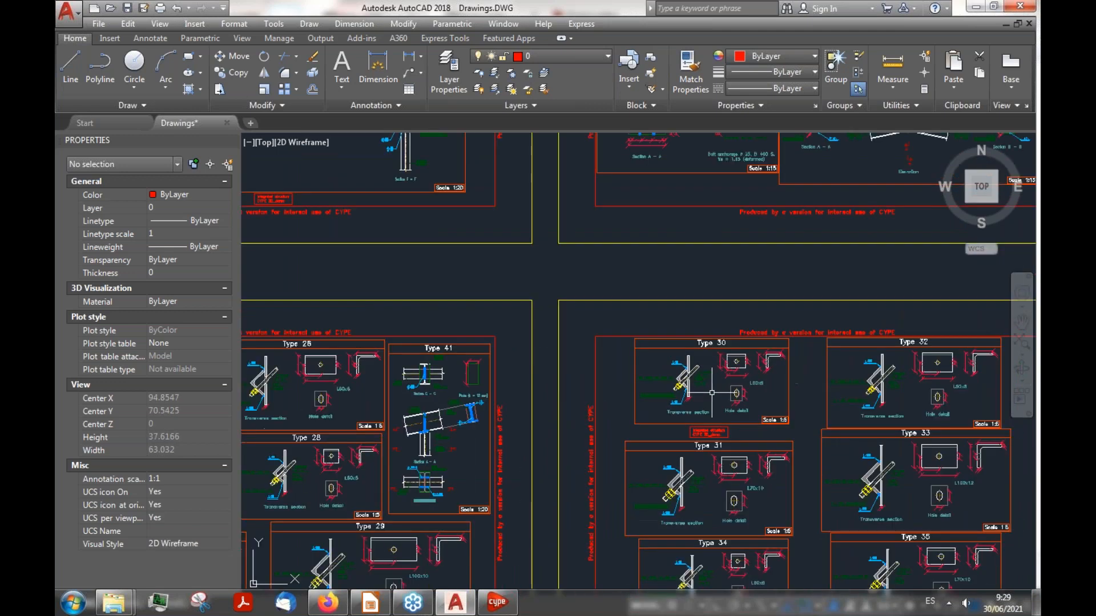
scroll(716, 396, "down", 2)
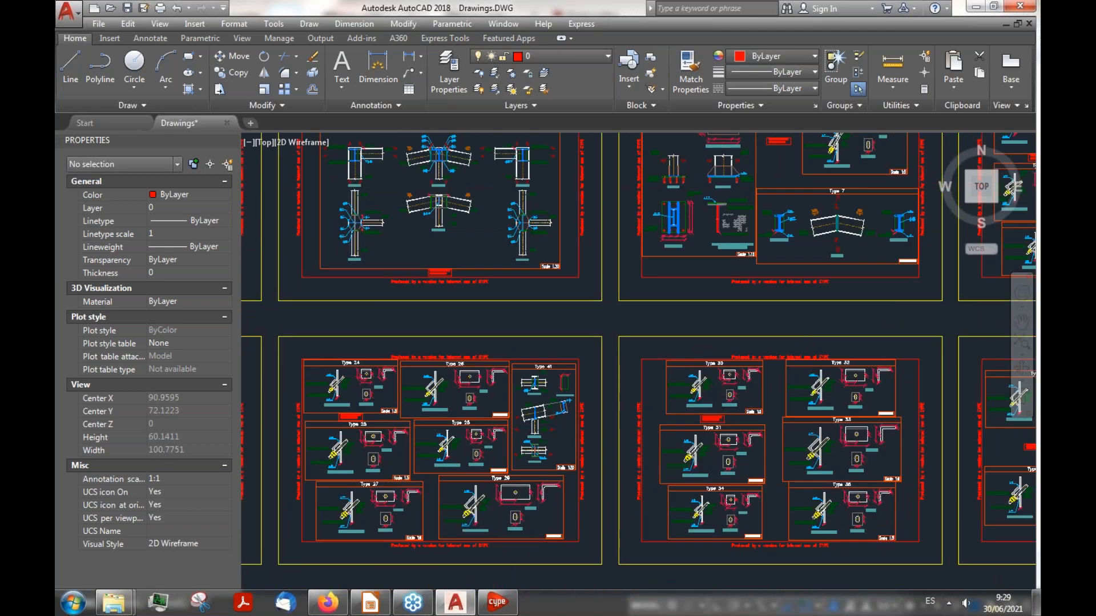
scroll(493, 434, "up", 5)
left_click(541, 290)
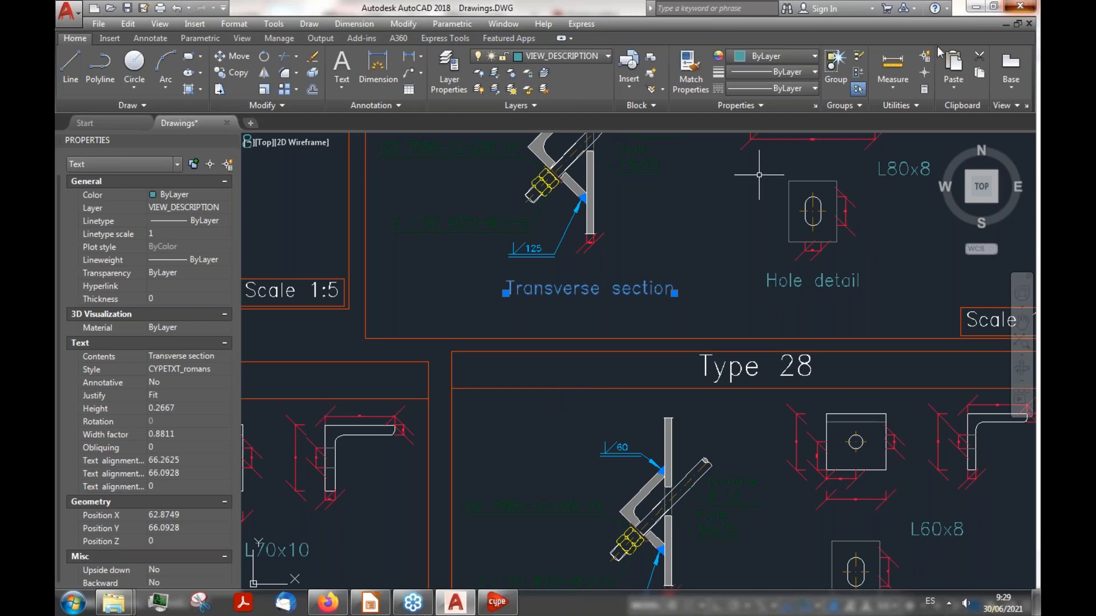
Step: Close AutoCAD without saving the changes to Drawings.DWG
key("Escape")
key("alt+F4")
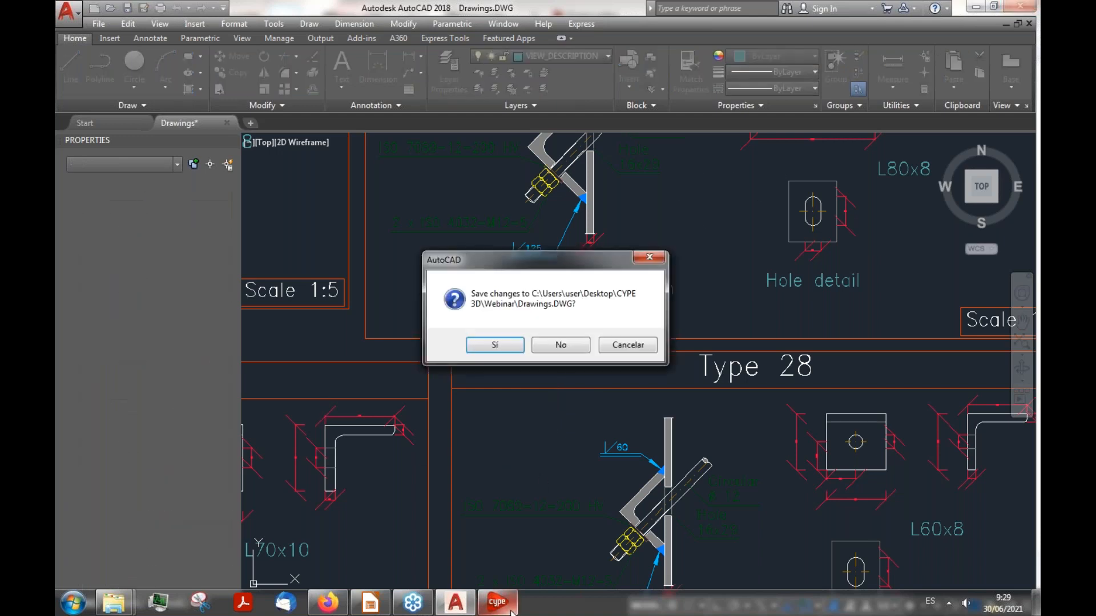
left_click(568, 347)
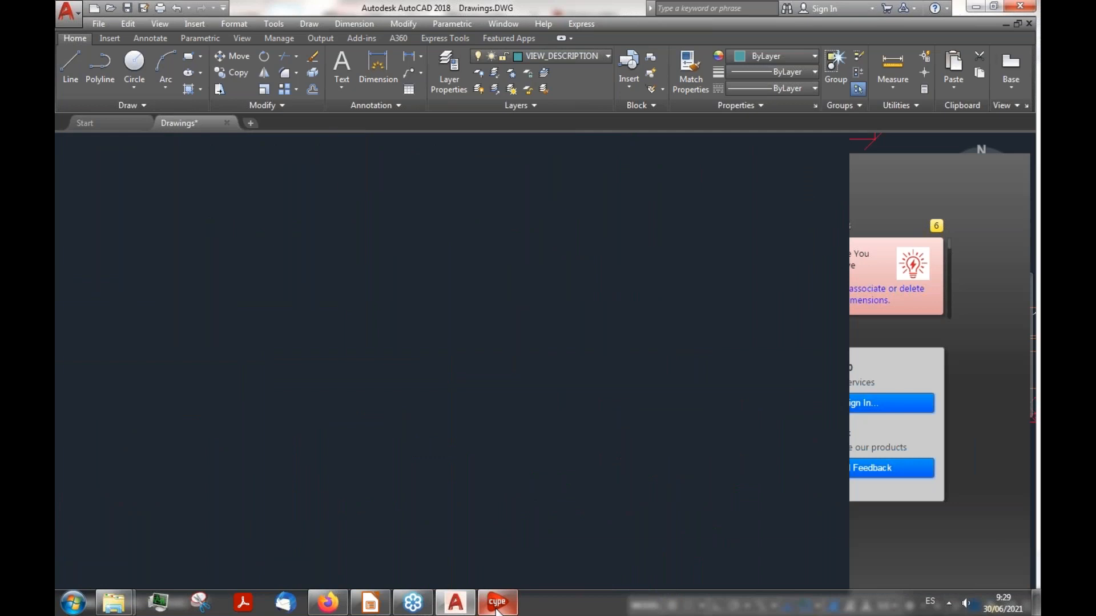
Step: Return to the CYPE 2021 launcher and start CYPECAD
left_click(496, 606)
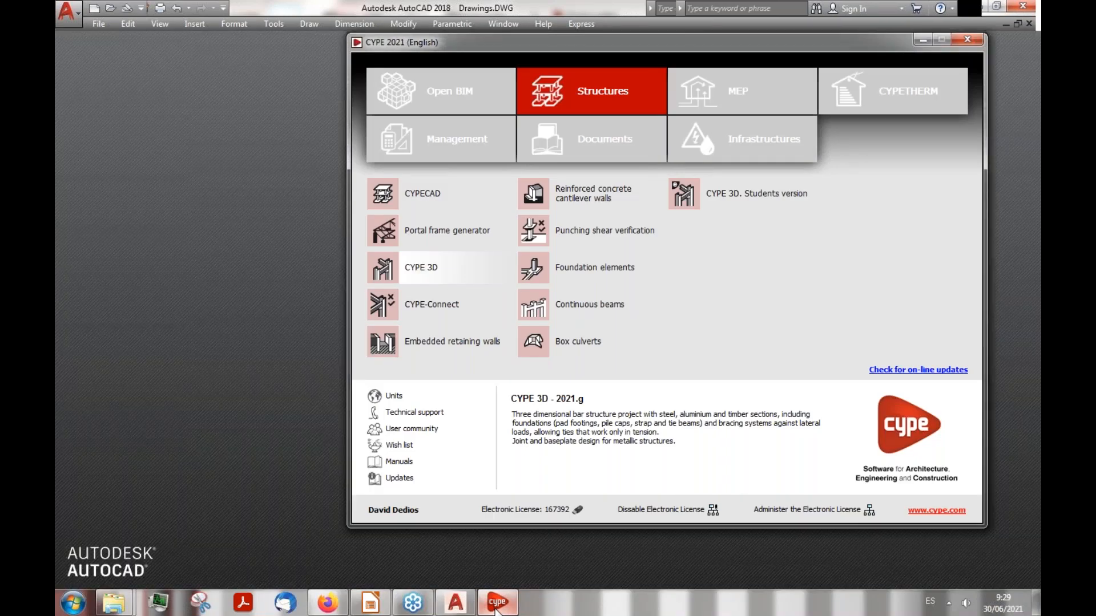
left_click(437, 195)
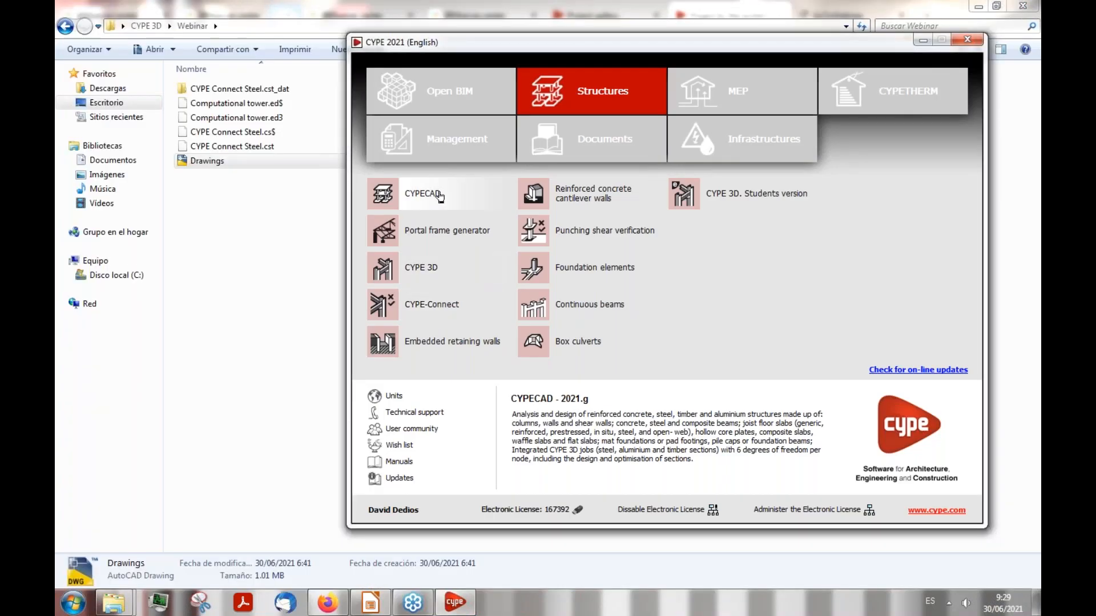
left_click(439, 196)
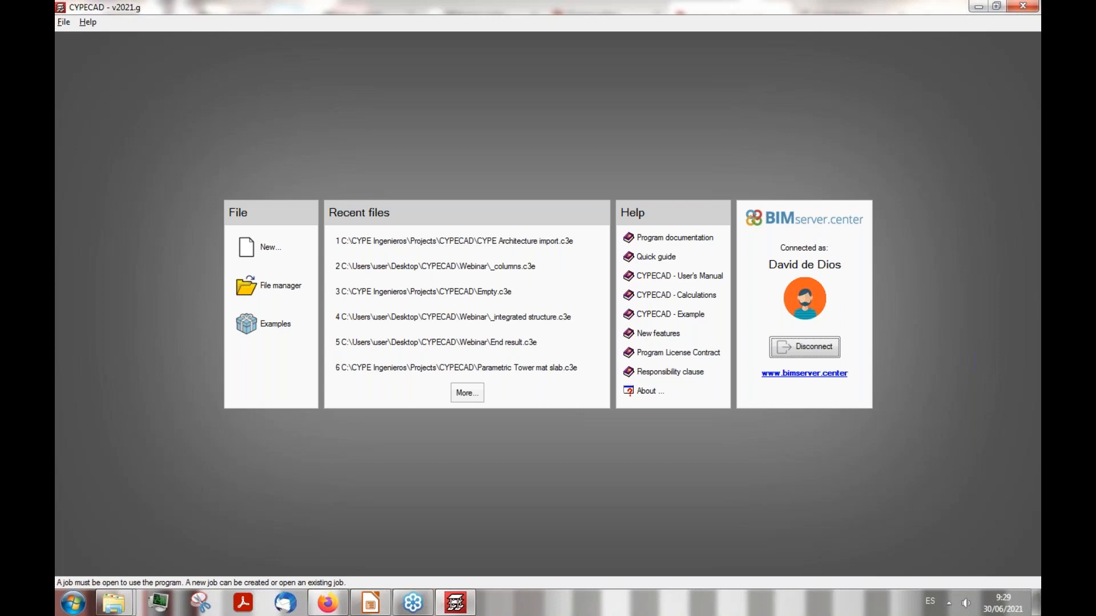
Step: Create a new job with the file name Empty, overwriting the existing file
left_click(269, 248)
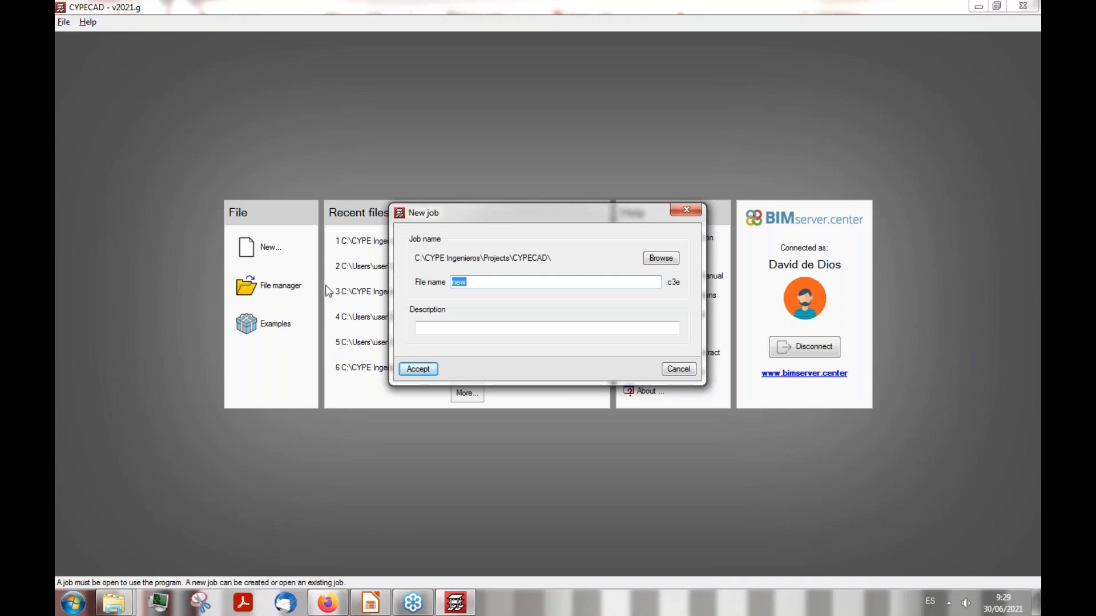
left_click(903, 570)
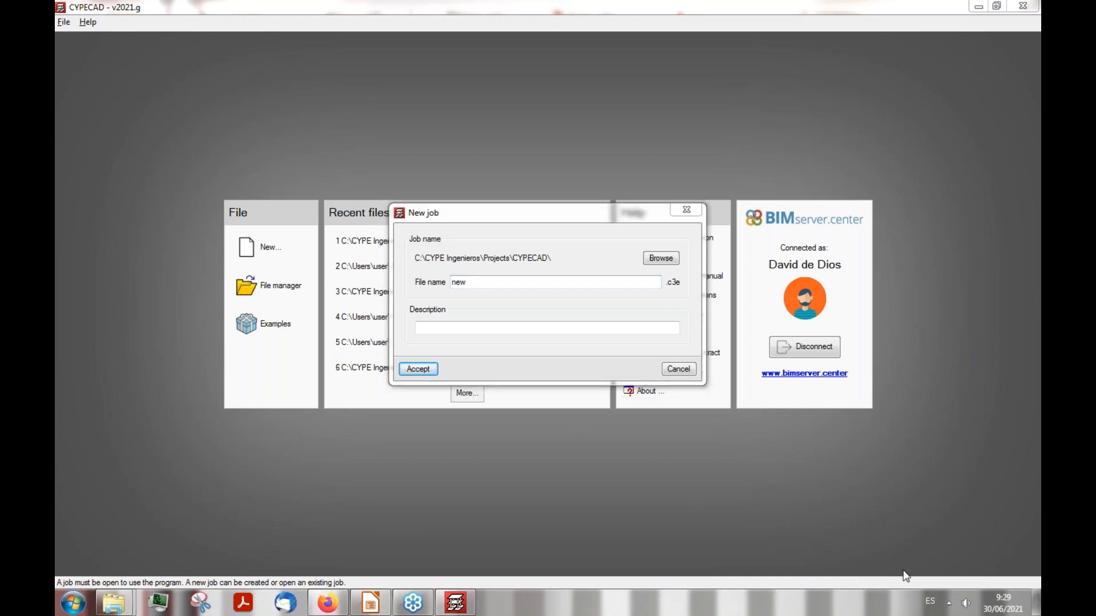
double_click(469, 283)
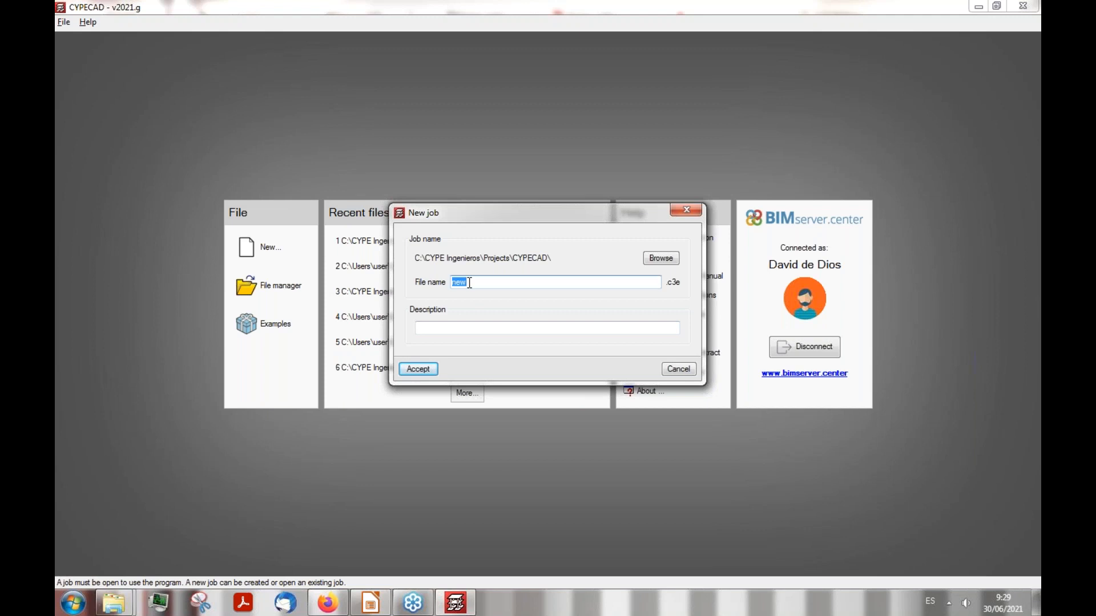
type("Empty")
left_click(418, 370)
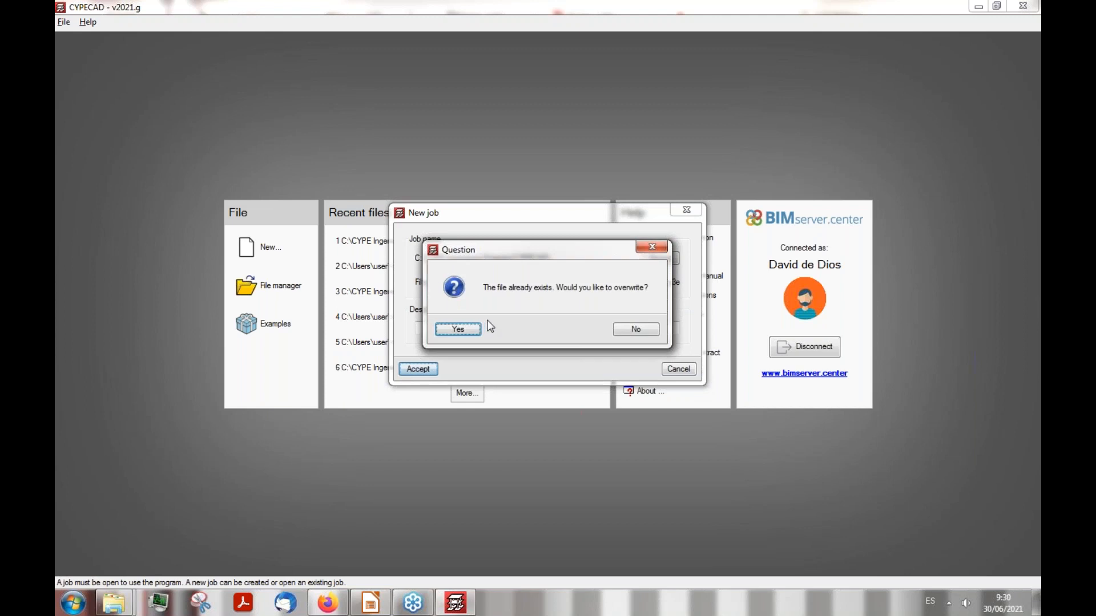
left_click(458, 329)
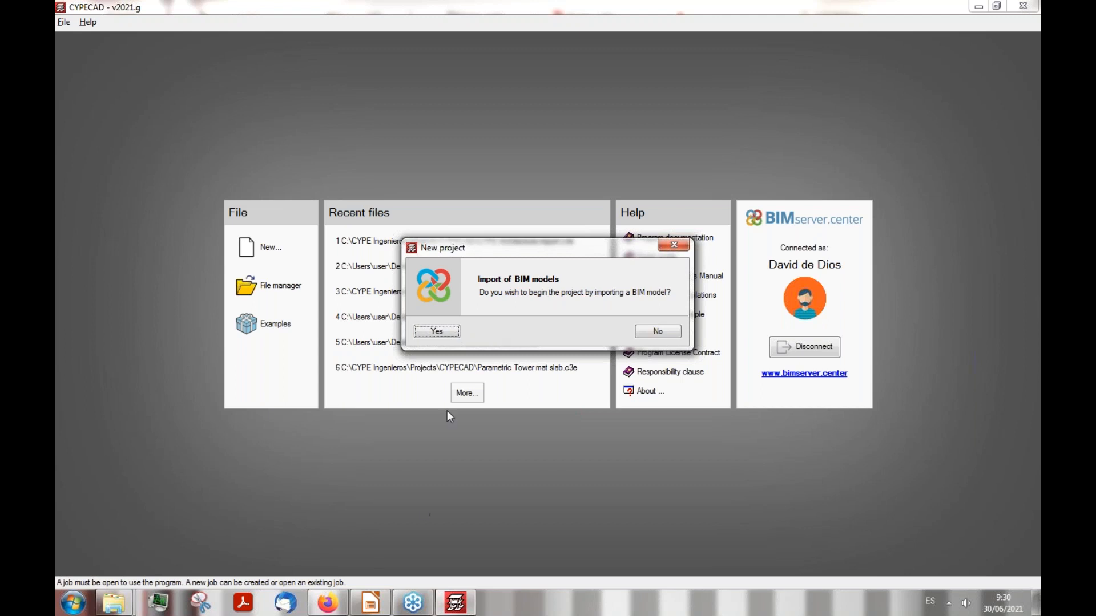
Step: Decline the BIM model import, review the job creation options, and start the job as an empty project
left_click(659, 331)
left_click_drag(446, 100, 459, 111)
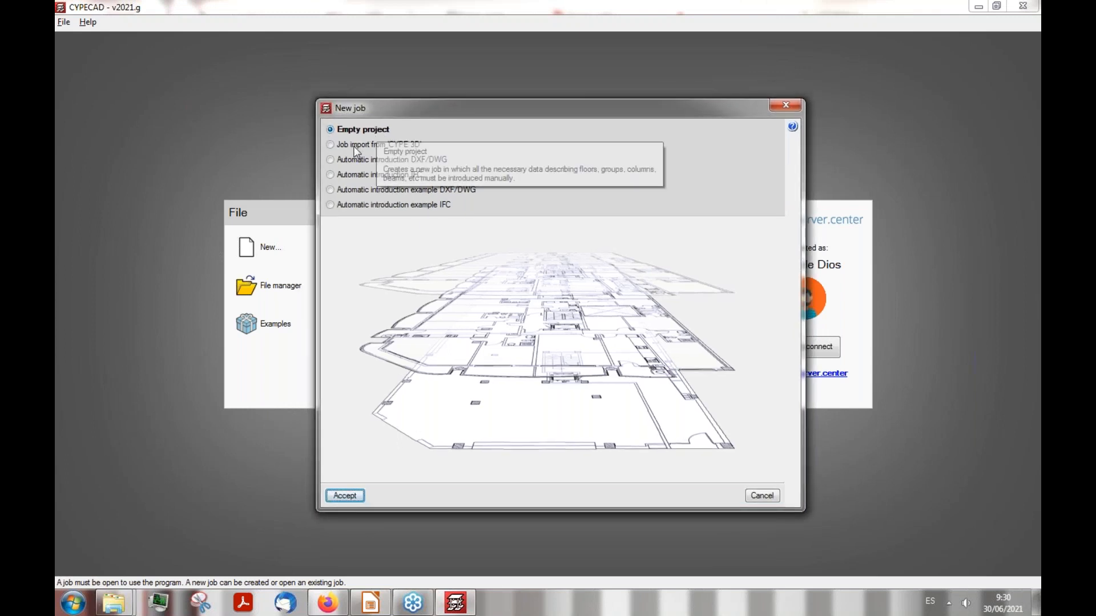
mouse_move(348, 152)
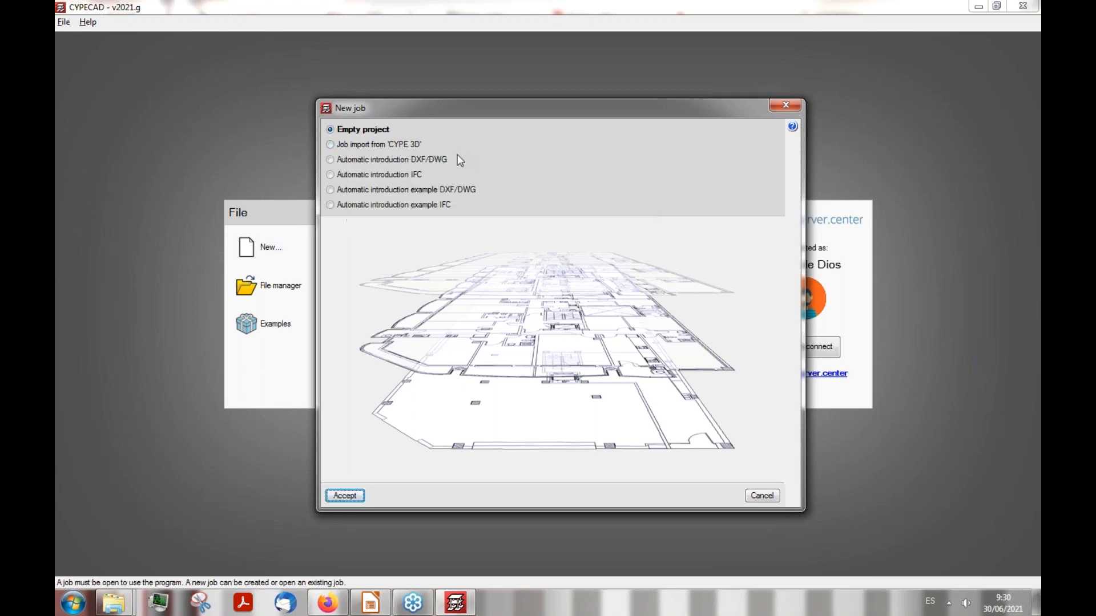
mouse_move(332, 175)
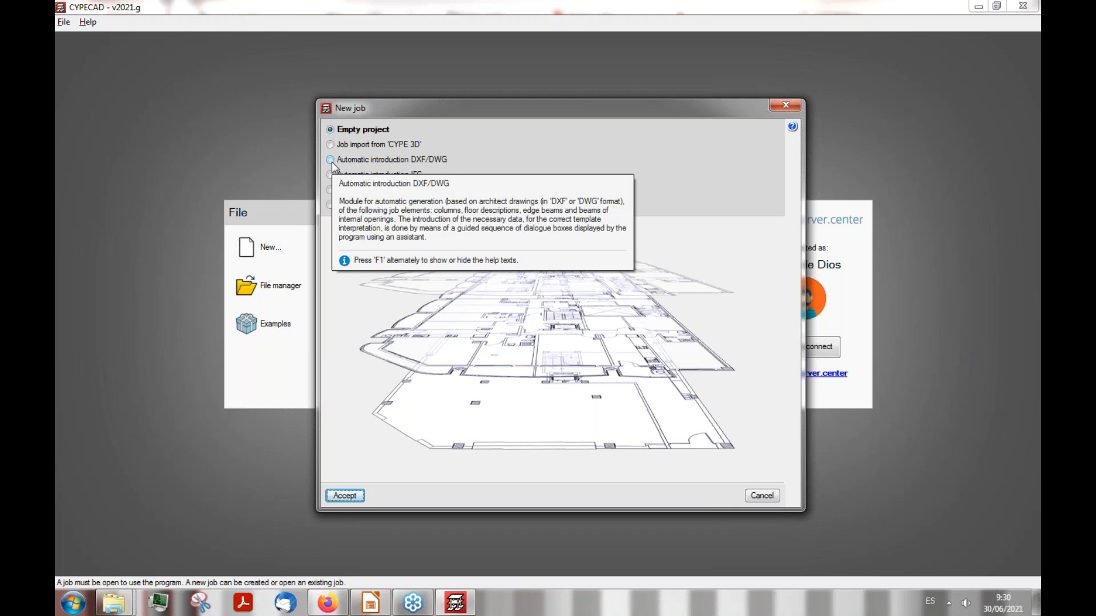
left_click(350, 496)
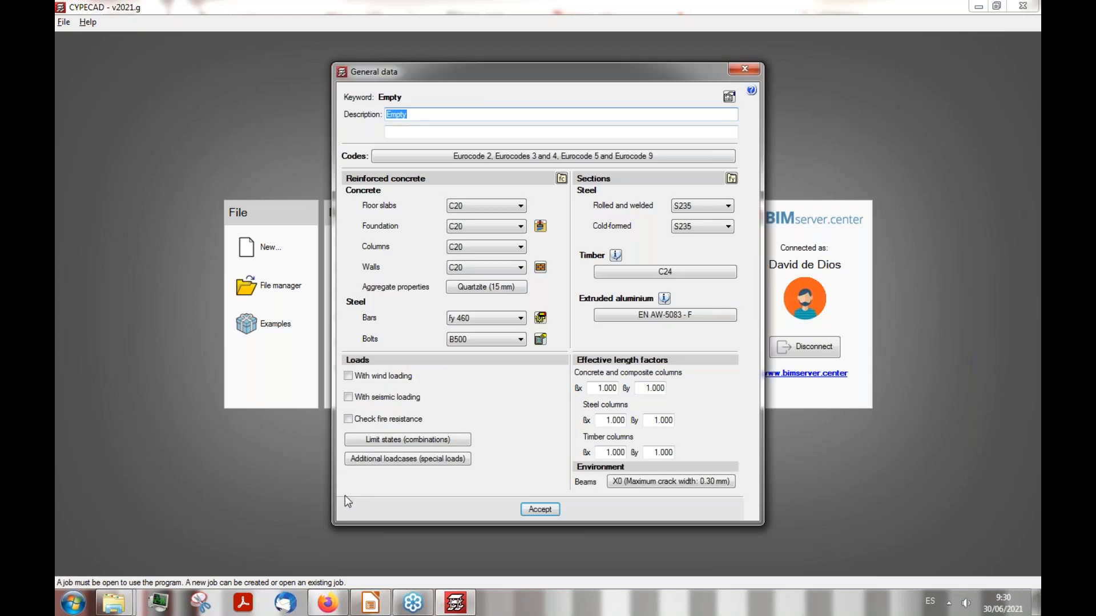
Step: Review the design code selection for concrete, steel, timber and aluminium in the job's general data
left_click_drag(461, 71, 486, 88)
left_click(409, 166)
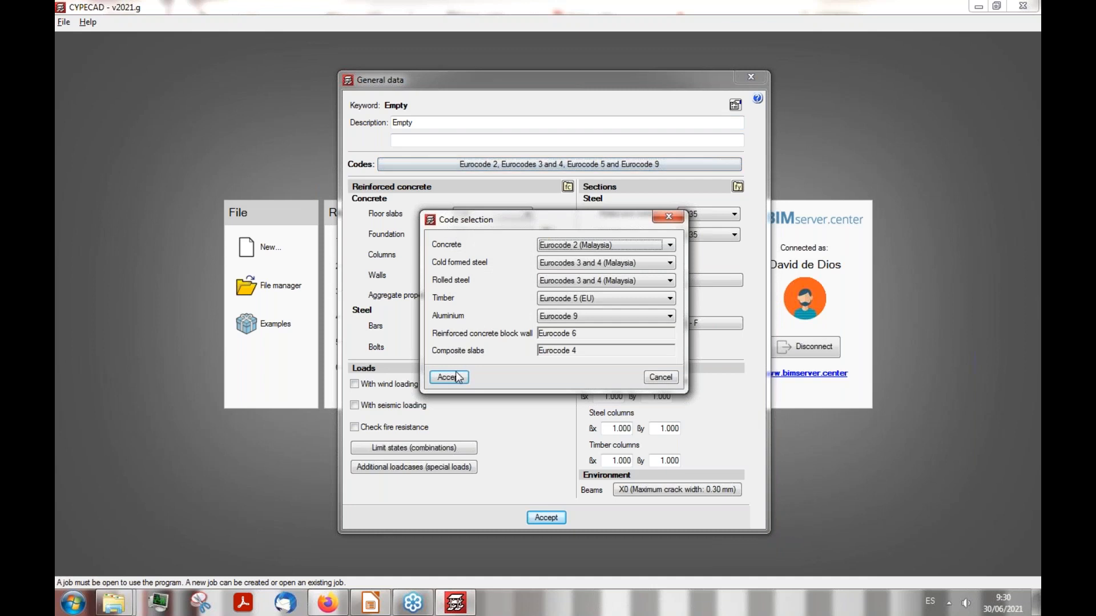
left_click(448, 377)
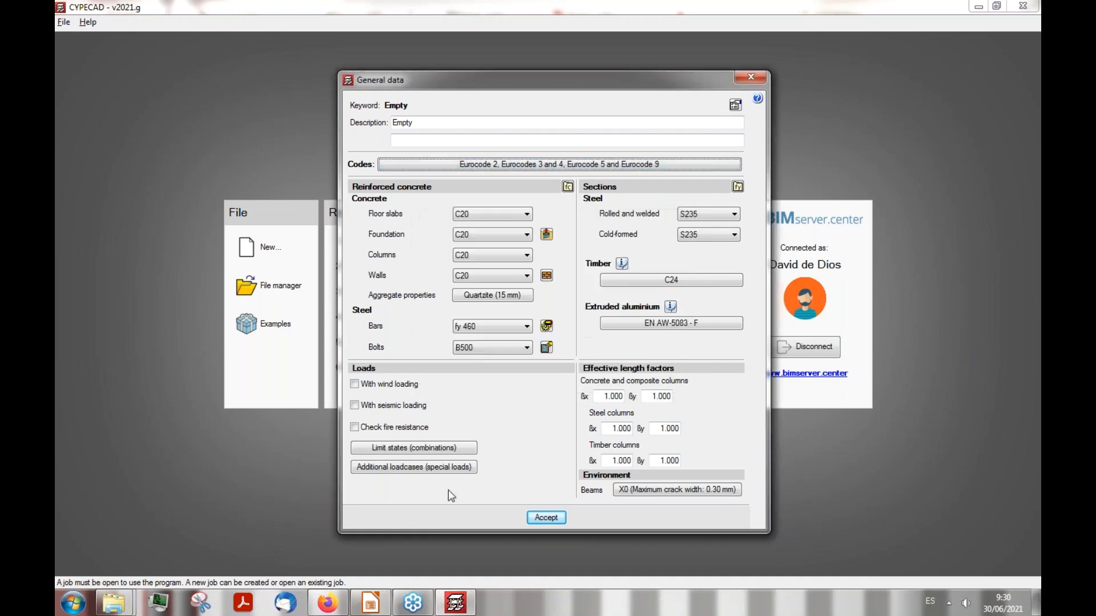
Step: Enable wind loading for the job and open its wind load code settings
left_click(354, 386)
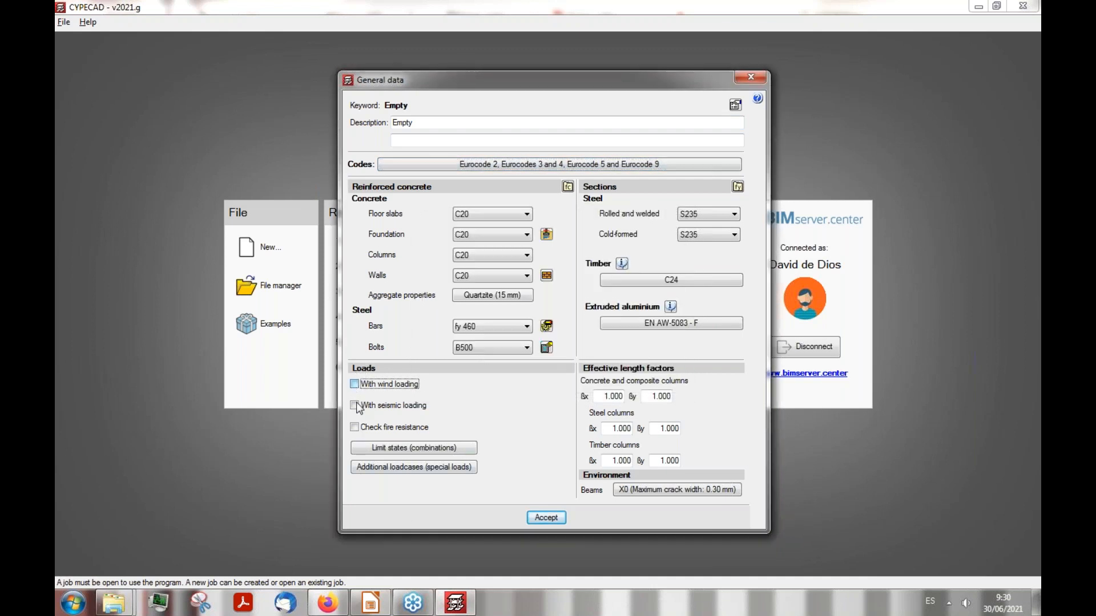
left_click(355, 385)
left_click(381, 387)
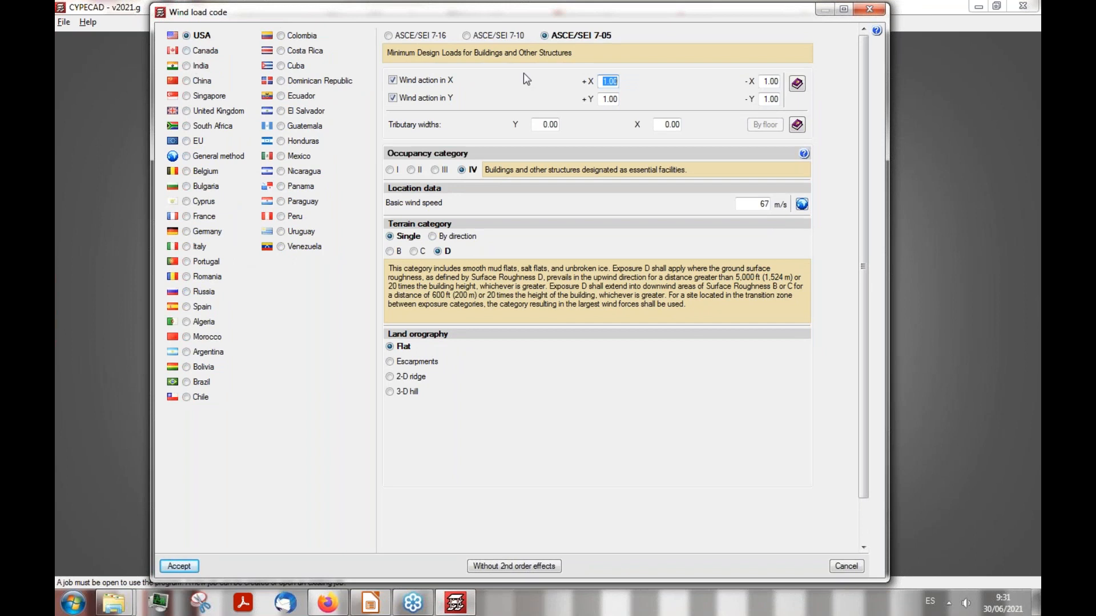
Step: Open the wind action help for ASCE/SEI 7-05 and read its pressure formula, coefficients and loading coefficient explanation
left_click(797, 84)
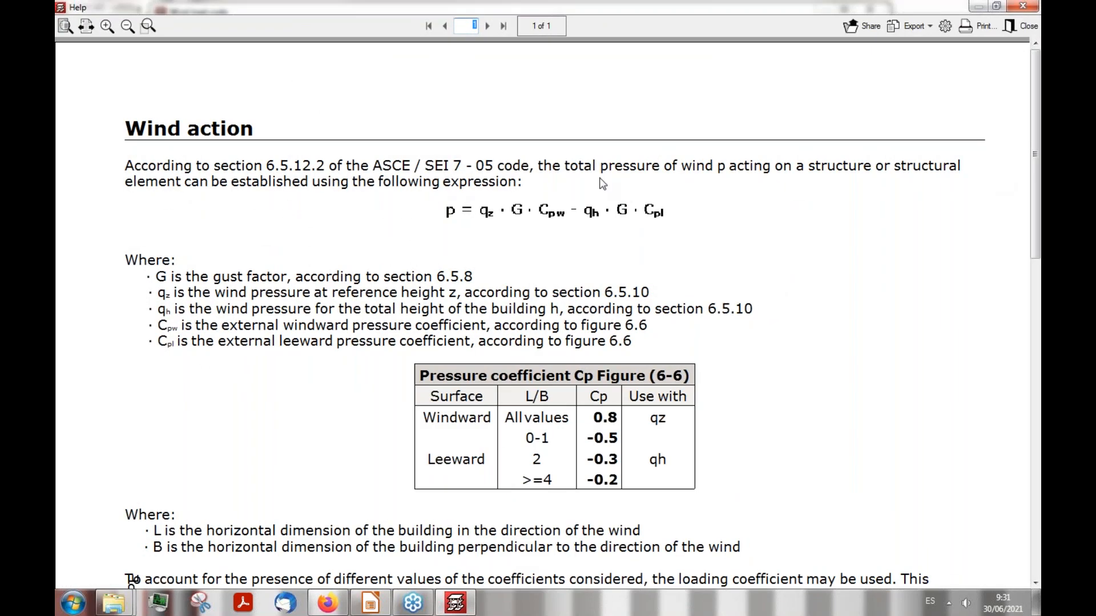
scroll(440, 208, "down", 2)
scroll(440, 207, "down", 3)
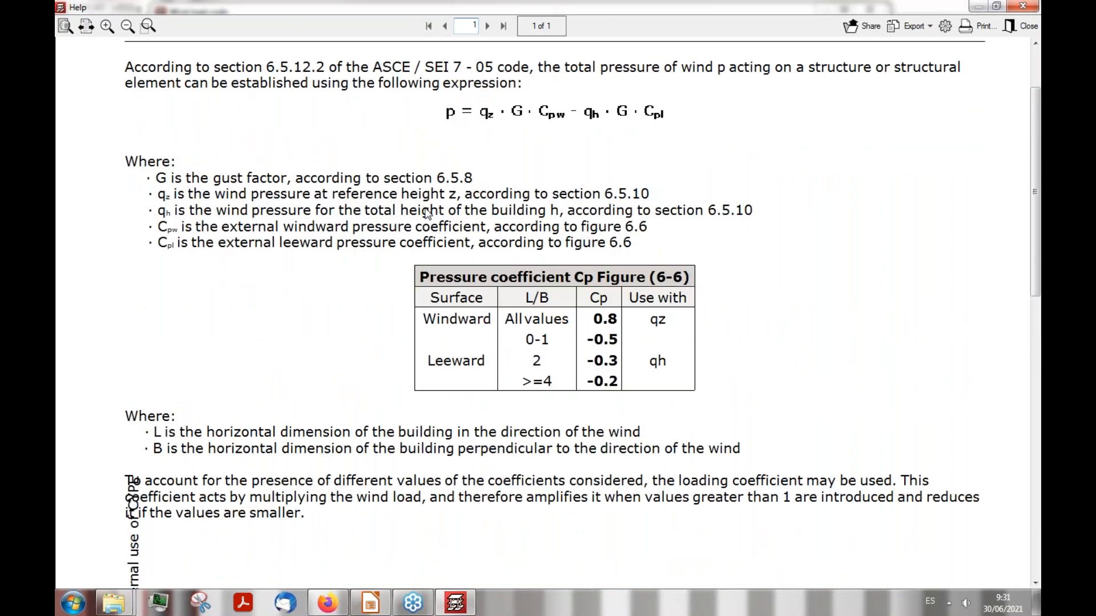
Step: Read the wind pressure formula in the help again, close it, and discard the wind load code settings
scroll(412, 222, "up", 2)
scroll(412, 222, "up", 1)
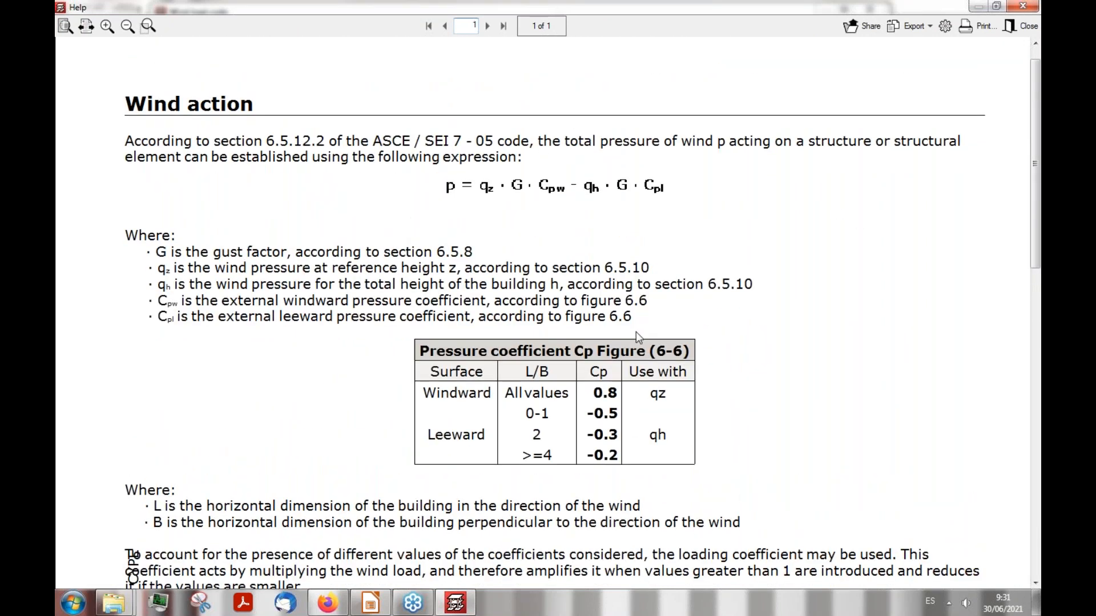
left_click(1023, 6)
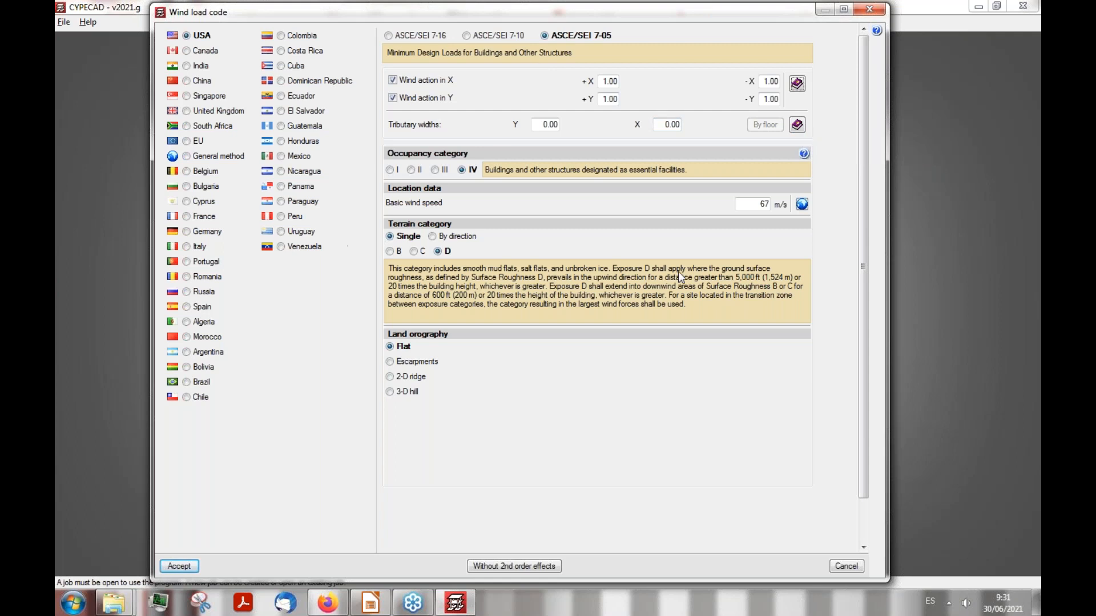
left_click(178, 567)
left_click(524, 328)
left_click(836, 567)
Step: Accept the general data and the limit state settings to create the empty job
left_click(547, 517)
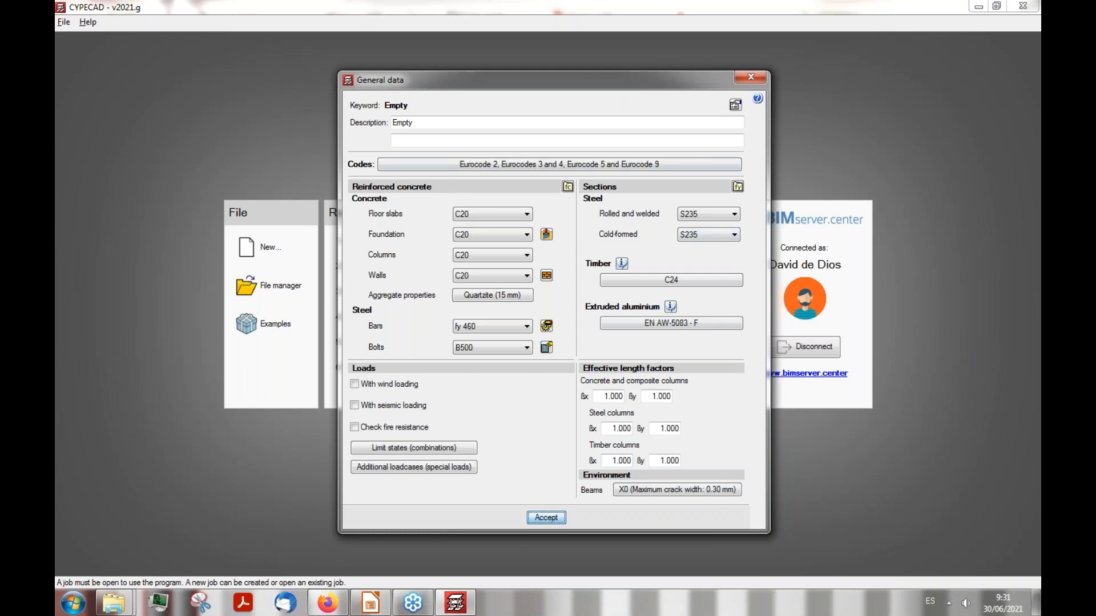
left_click(561, 349)
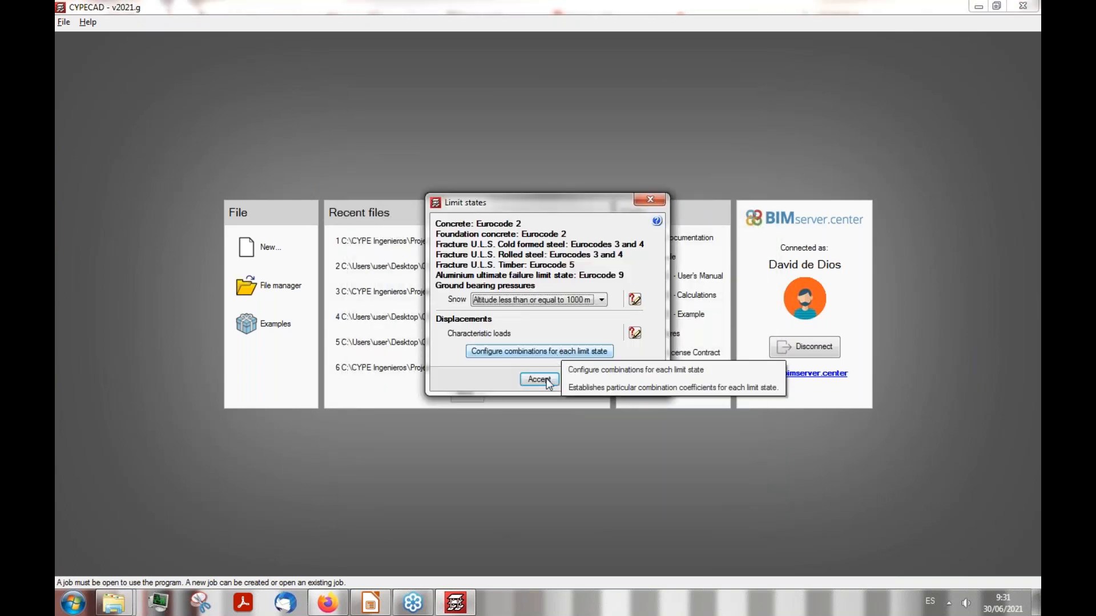
left_click(547, 379)
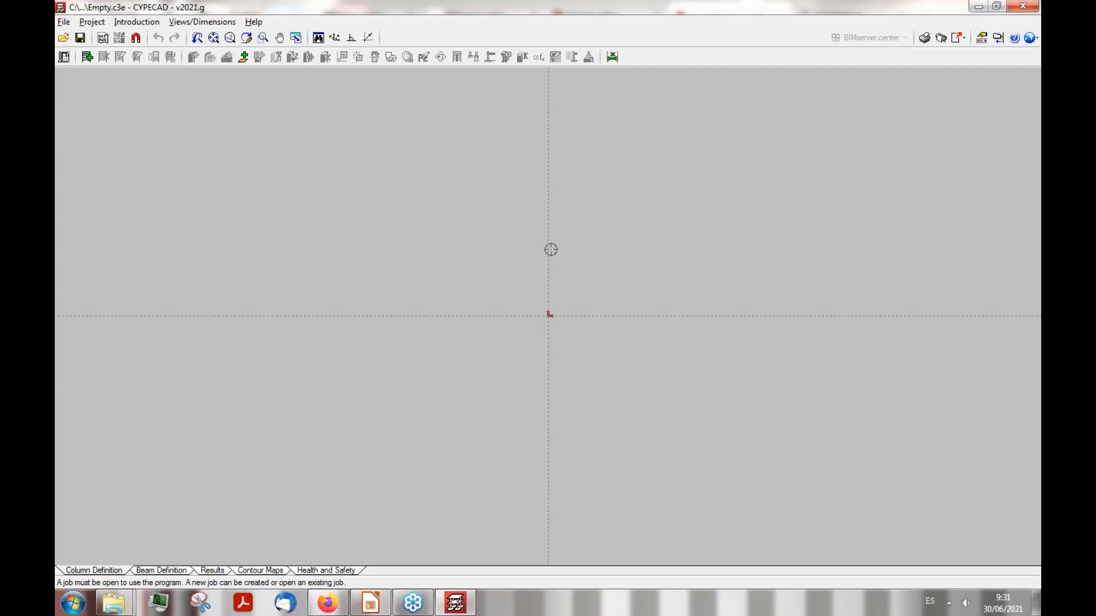
Step: Load the Test03 drawing from the templates folder into the job's available template files
scroll(576, 235, "up", 2)
scroll(583, 335, "up", 2)
scroll(555, 237, "down", 1)
scroll(423, 505, "down", 2)
left_click(102, 38)
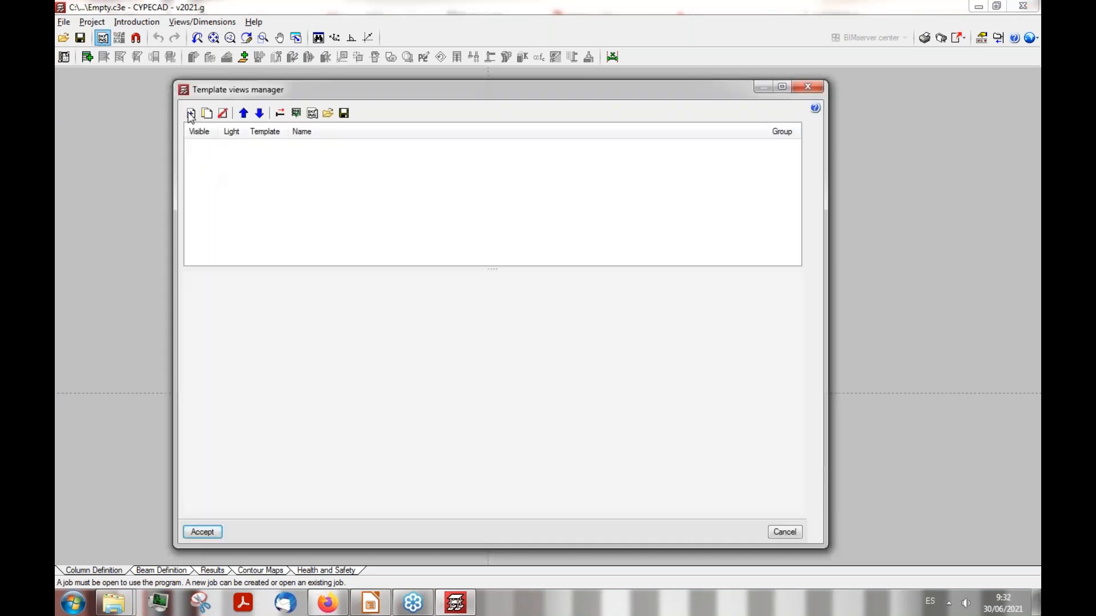
left_click(191, 113)
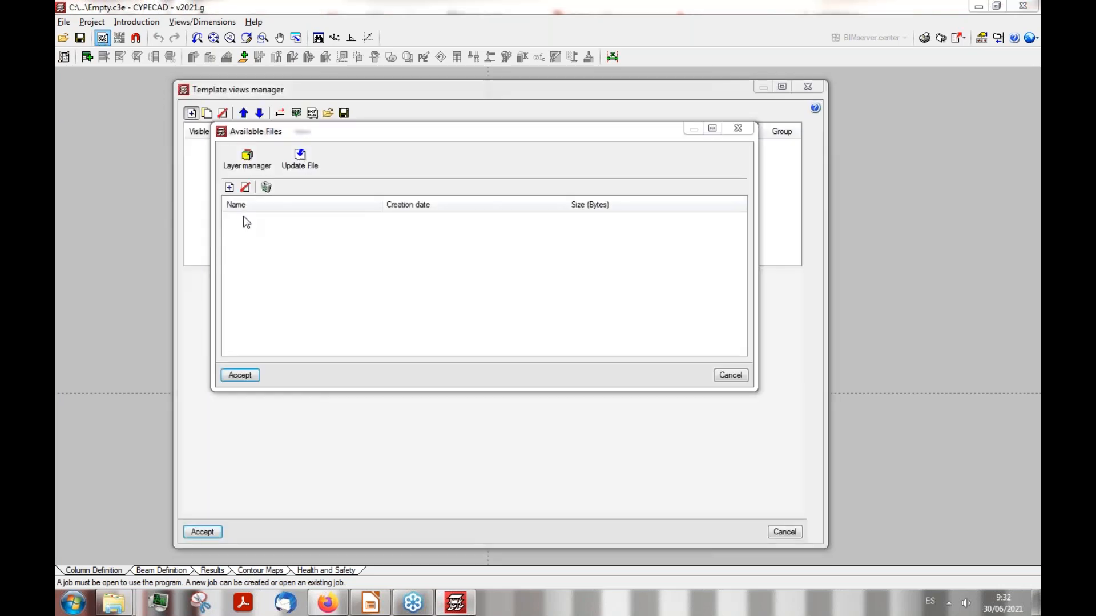
left_click(229, 187)
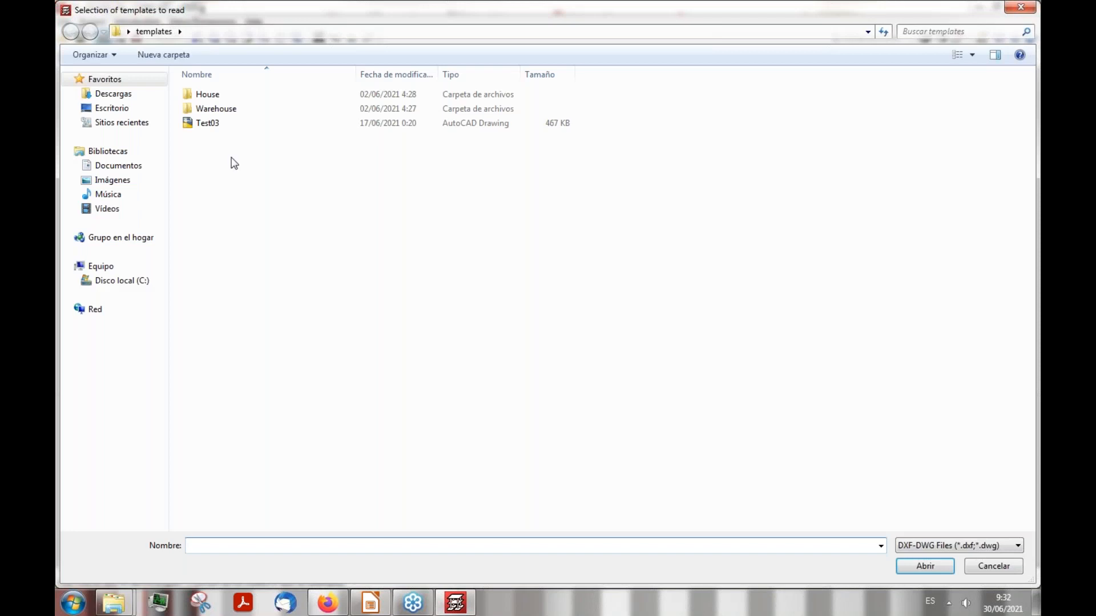
left_click(222, 123)
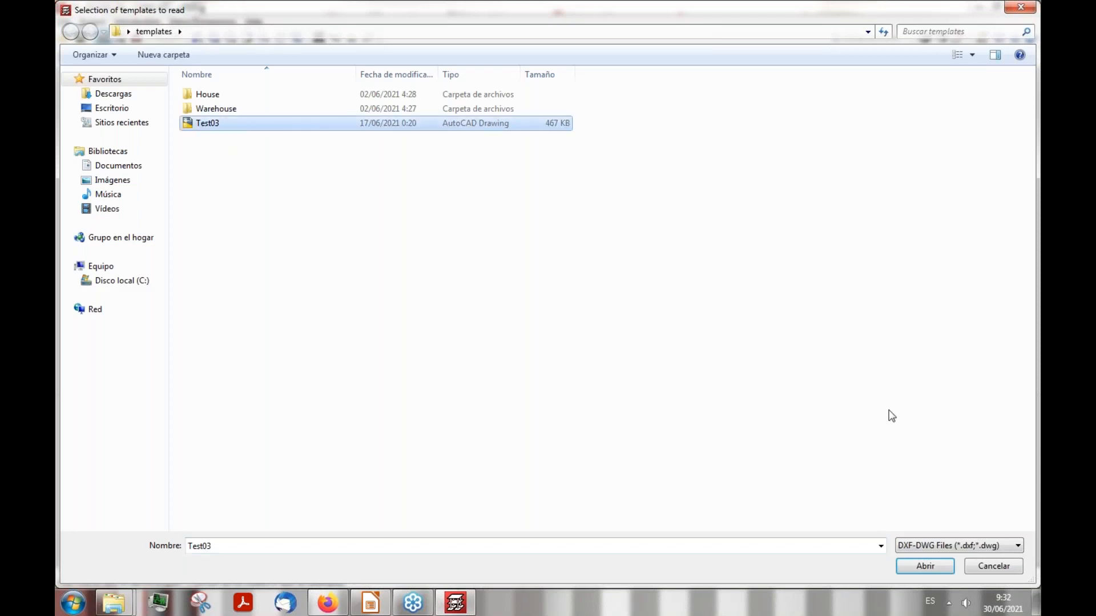
left_click(831, 290)
left_click(995, 570)
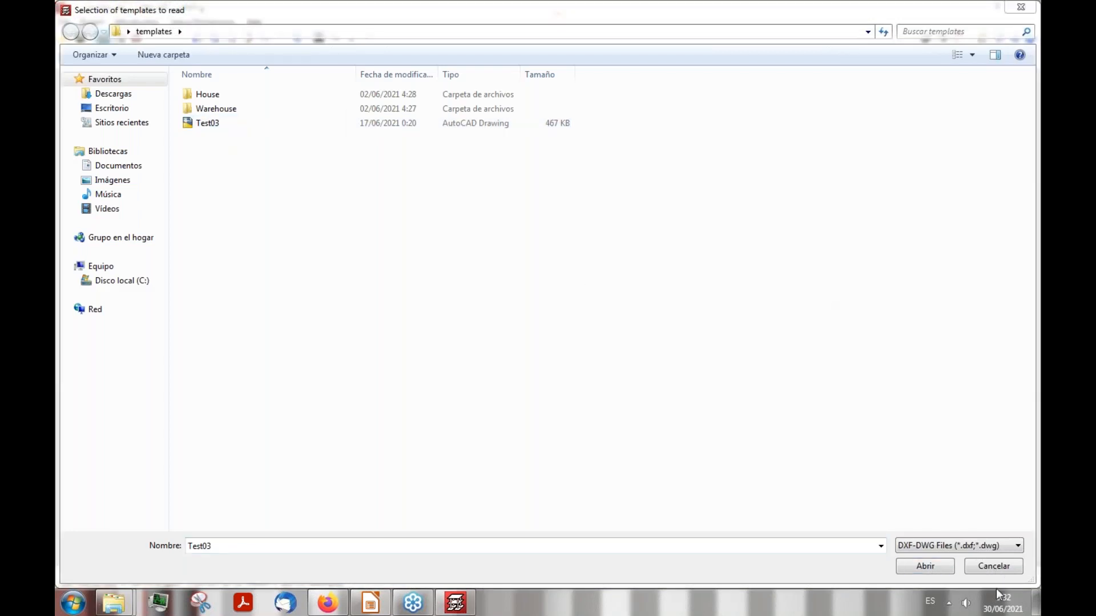
left_click(927, 567)
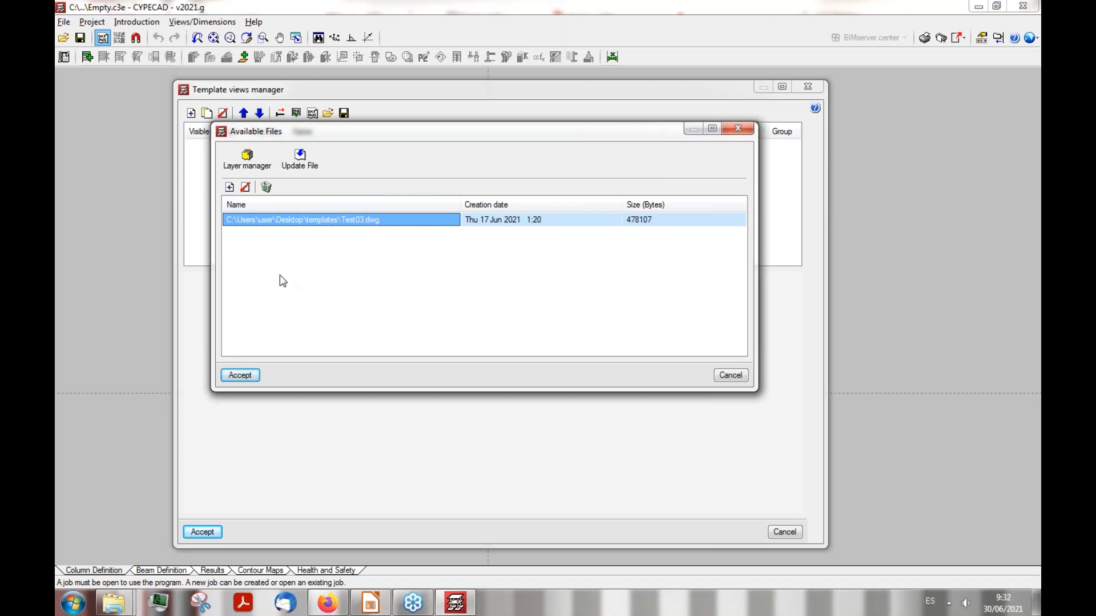
Step: Add Test03.dwg as a visible template view with all its layers and assign the view to all the groups
left_click(239, 375)
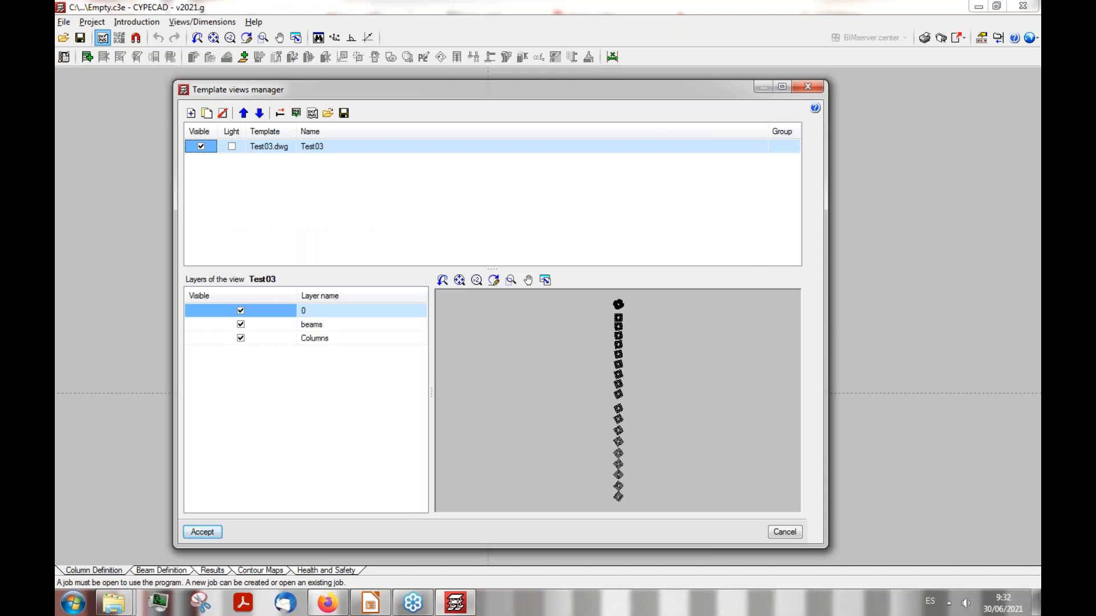
left_click(202, 532)
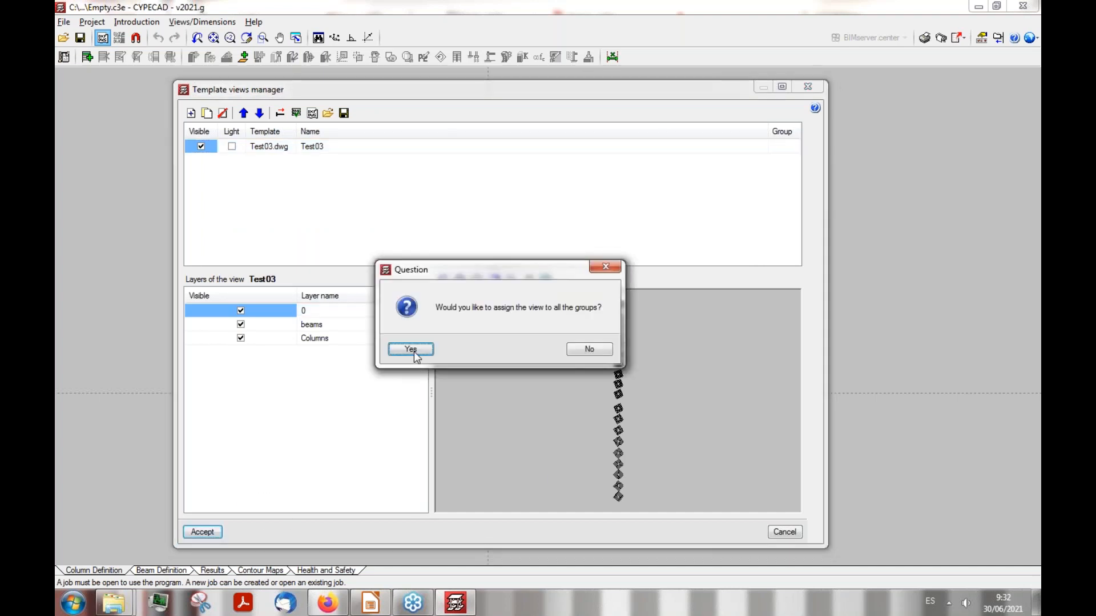
left_click(411, 350)
scroll(361, 410, "down", 5)
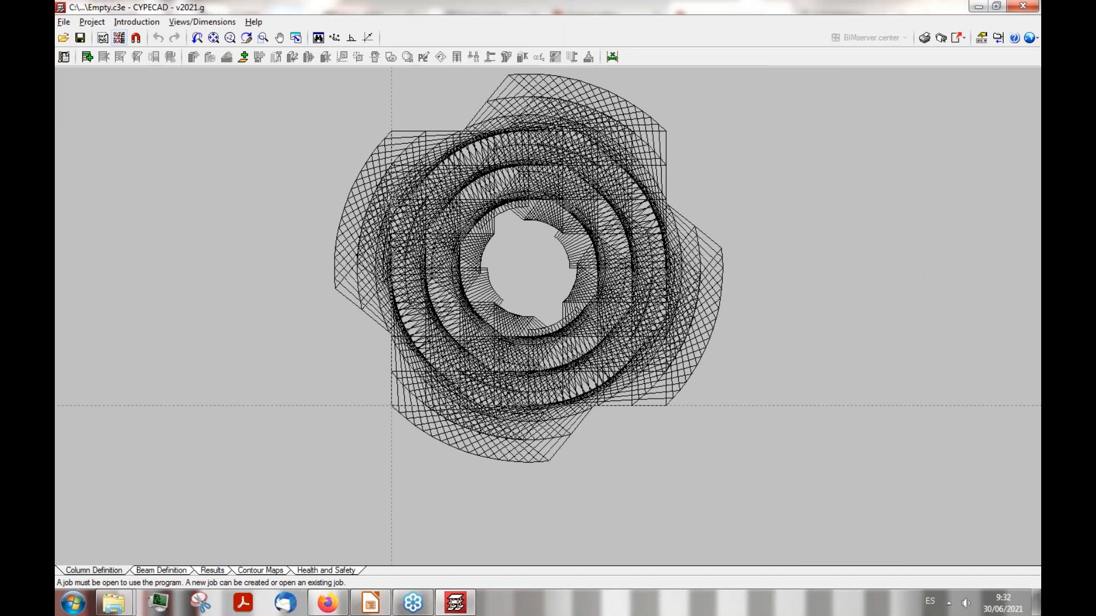
scroll(529, 112, "up", 1)
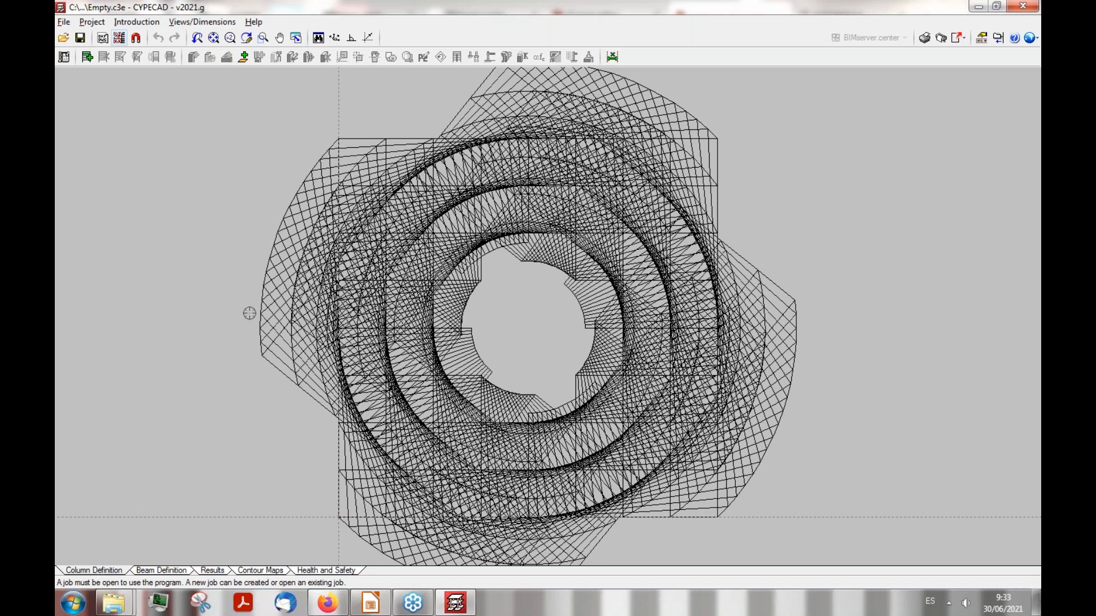
Step: Start two new single floors, with a height of 3 m for Floor 2 and 4 m for Floor 1
left_click(86, 57)
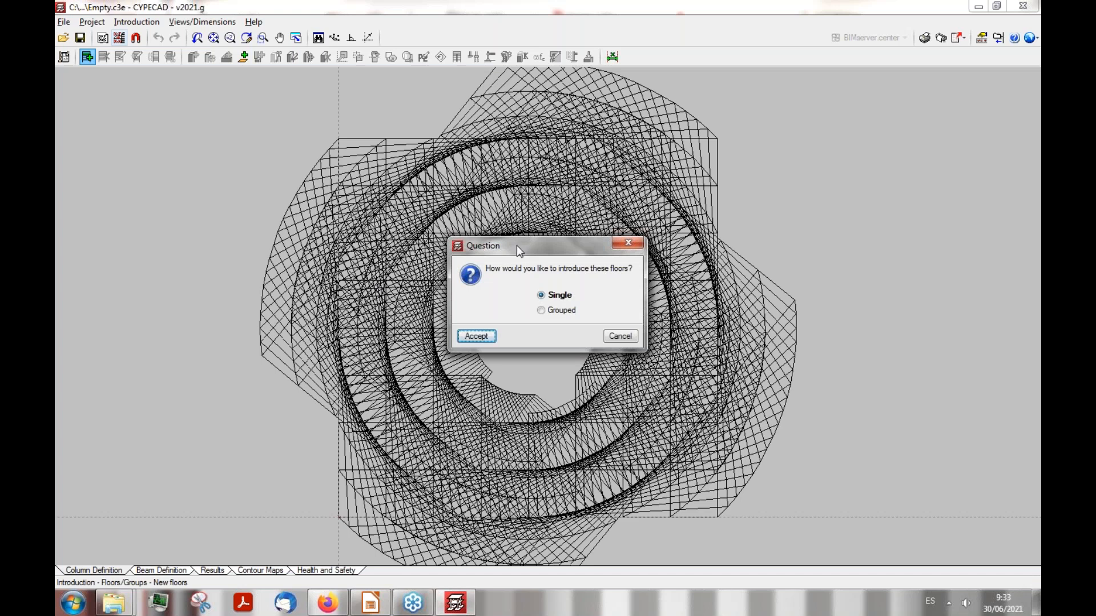
left_click(477, 336)
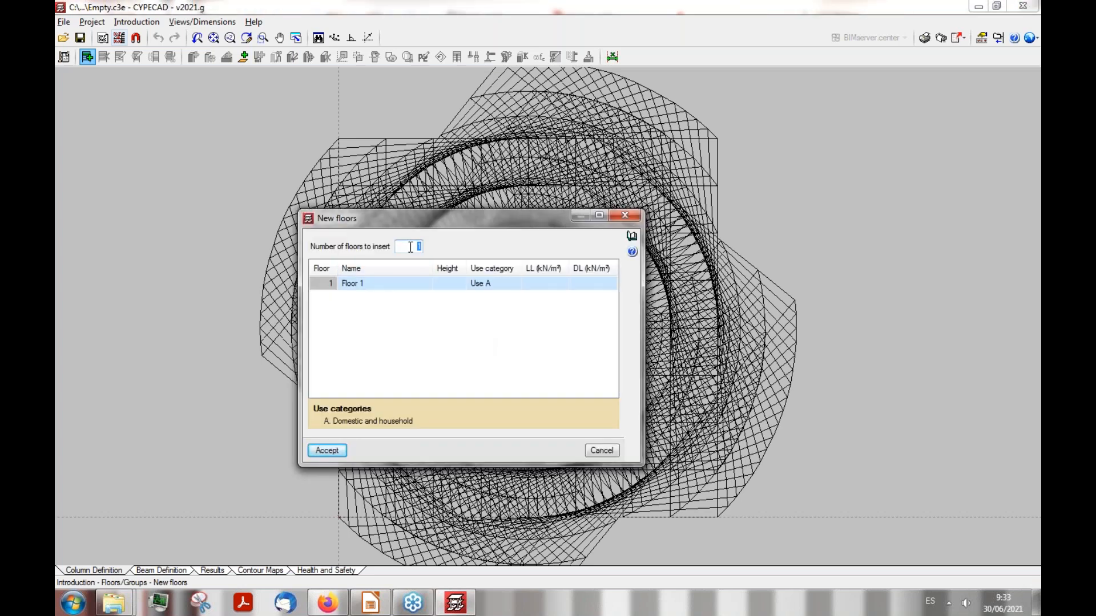
type("2")
left_click(416, 335)
left_click(453, 284)
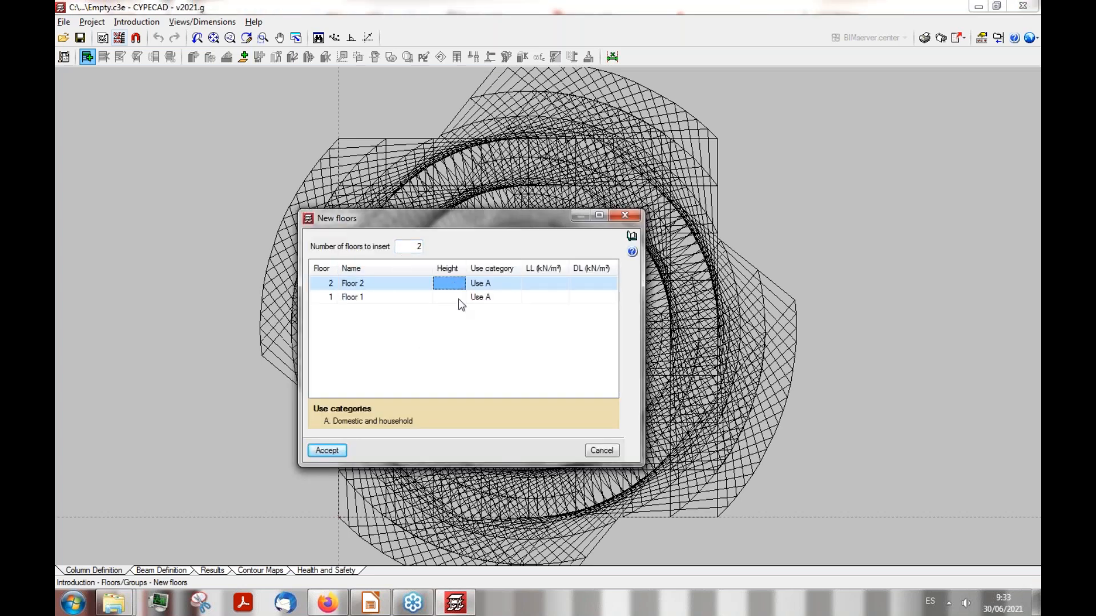
type("3")
left_click(455, 297)
type("4")
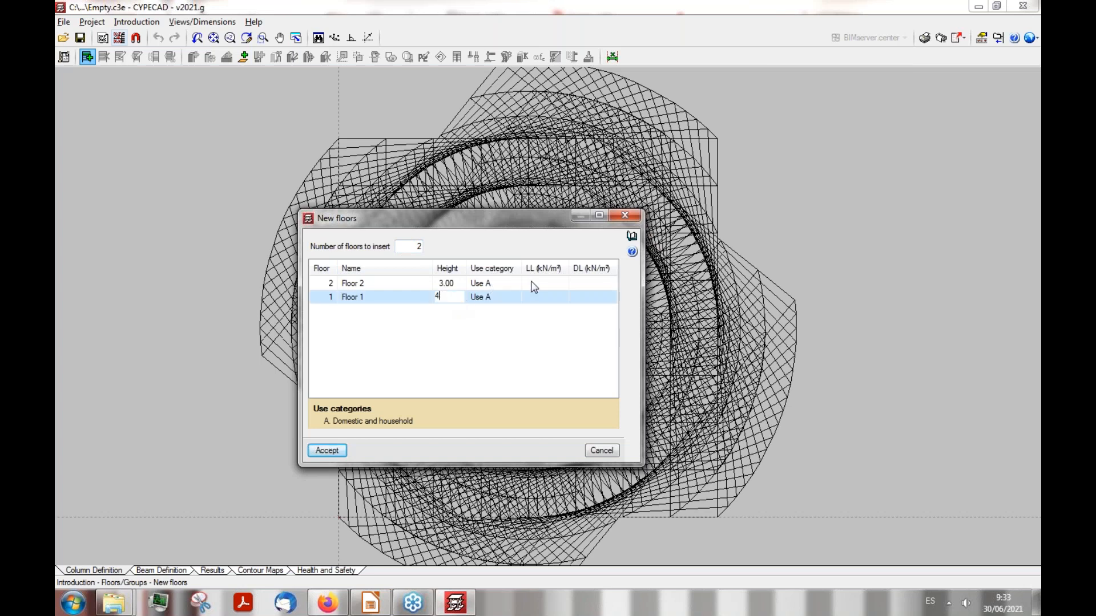
Step: Set the live and dead loads to 2 kN/m² for Floor 2 and 3 kN/m² for Floor 1, and insert the floors
left_click(542, 284)
type("2")
left_click(592, 282)
type("2")
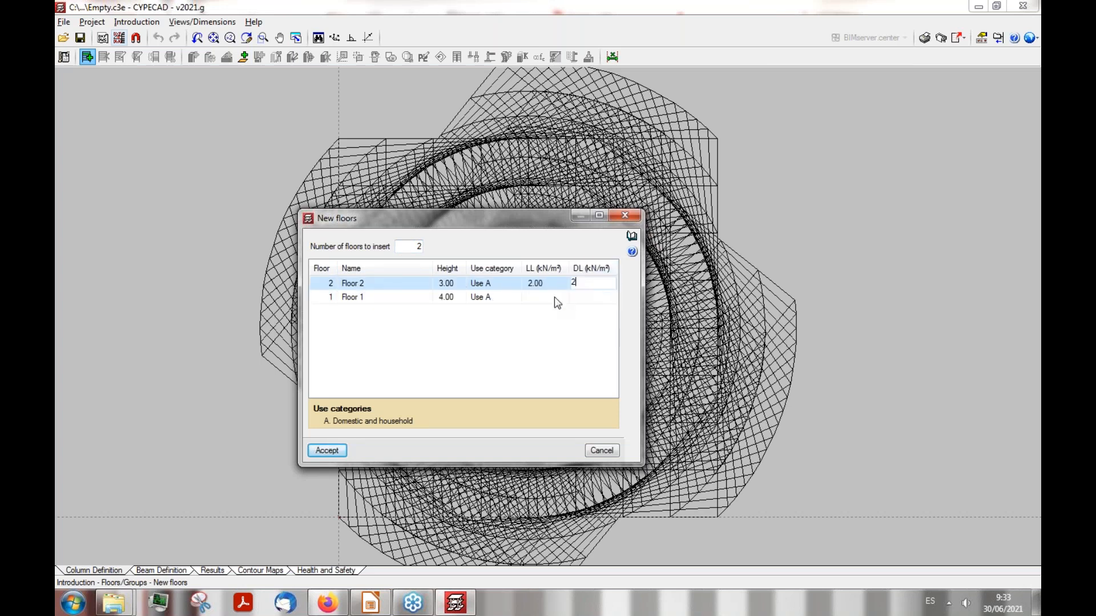
left_click(555, 298)
type("3")
left_click(590, 297)
type("3")
left_click(488, 288)
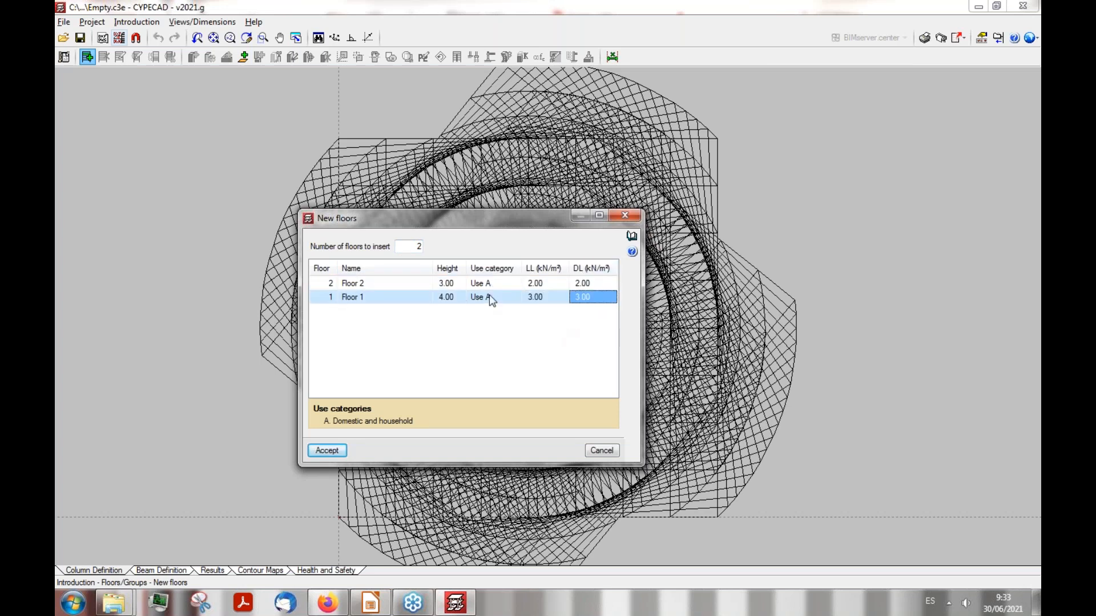
left_click(498, 296)
left_click(327, 451)
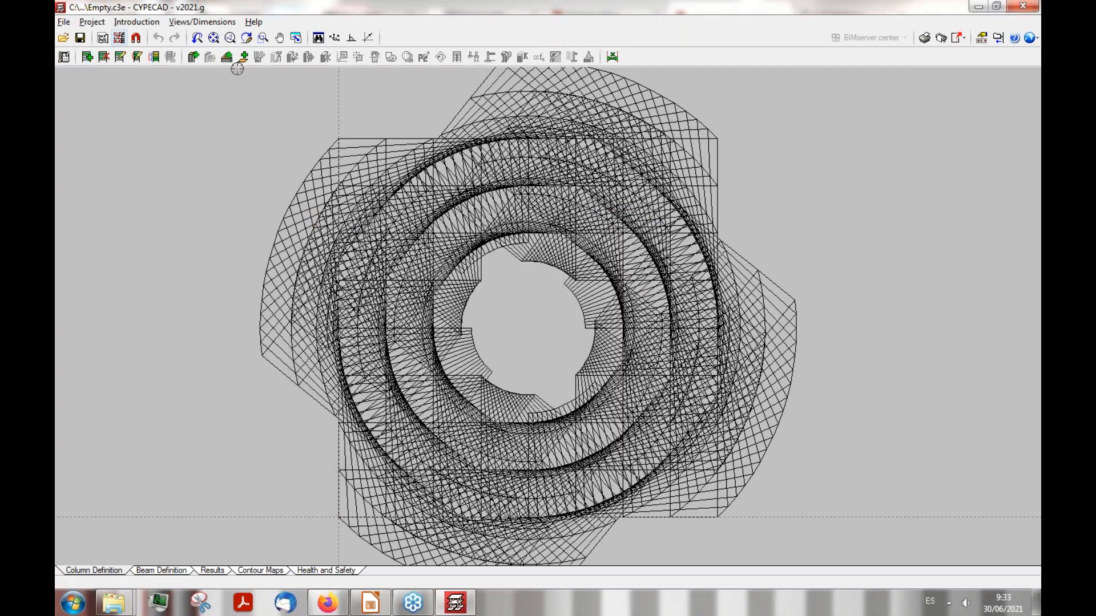
Step: Define a 30 × 30 cm column from Foundations to Floor 2 with external fixity, and activate the template object snaps
left_click(191, 59)
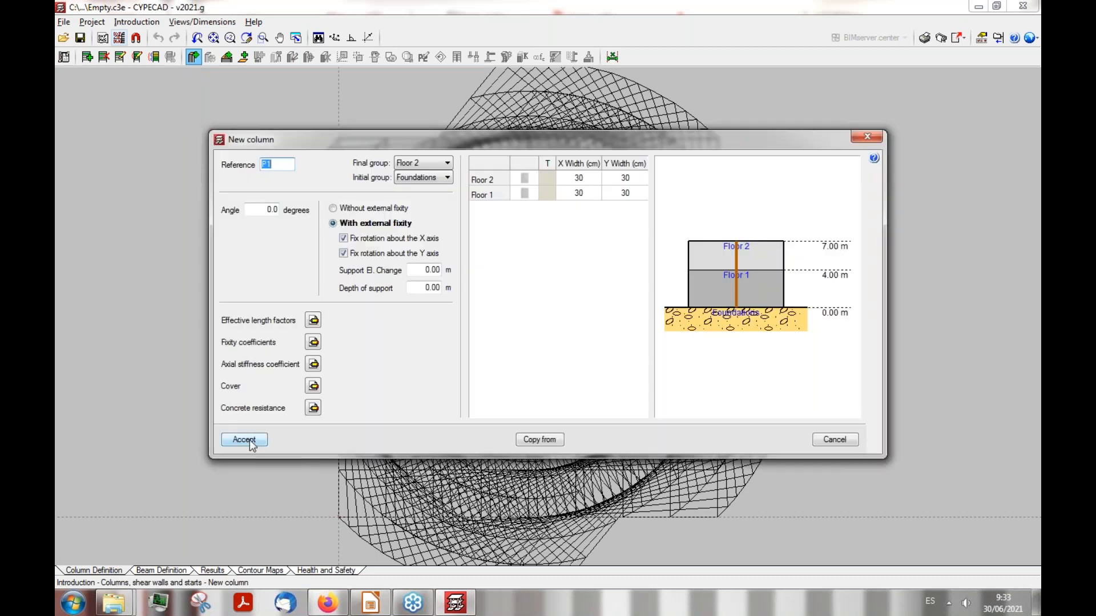
left_click(251, 444)
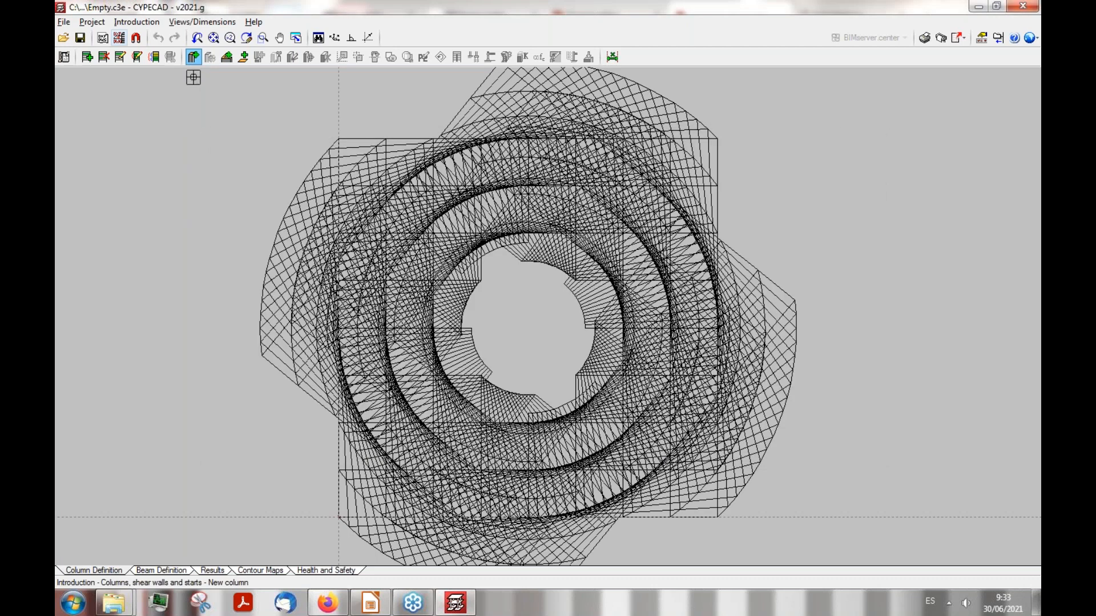
left_click(135, 39)
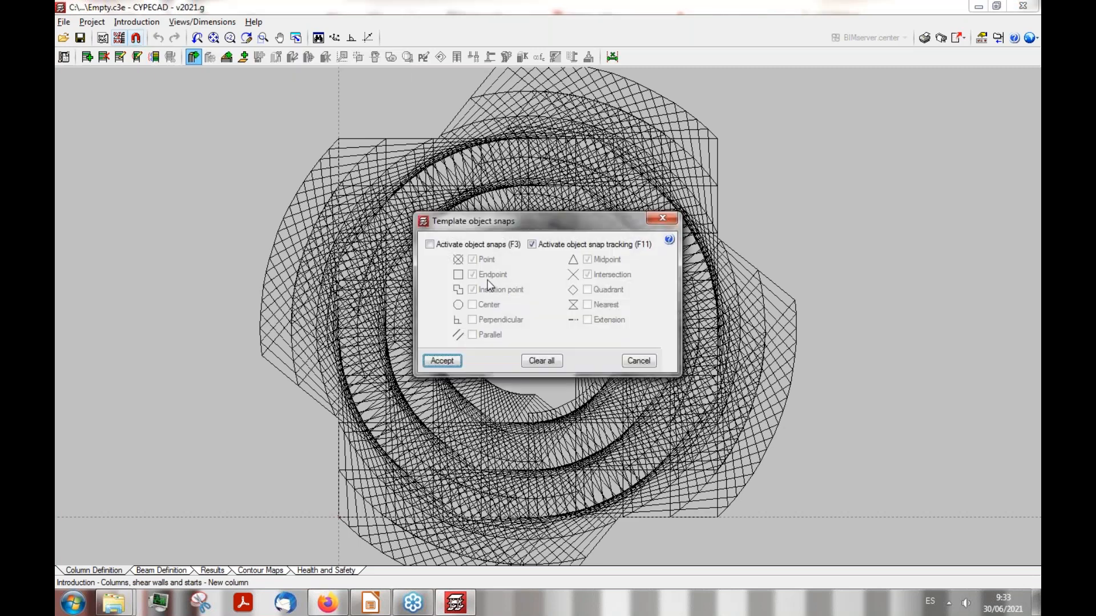
left_click(430, 245)
left_click(442, 361)
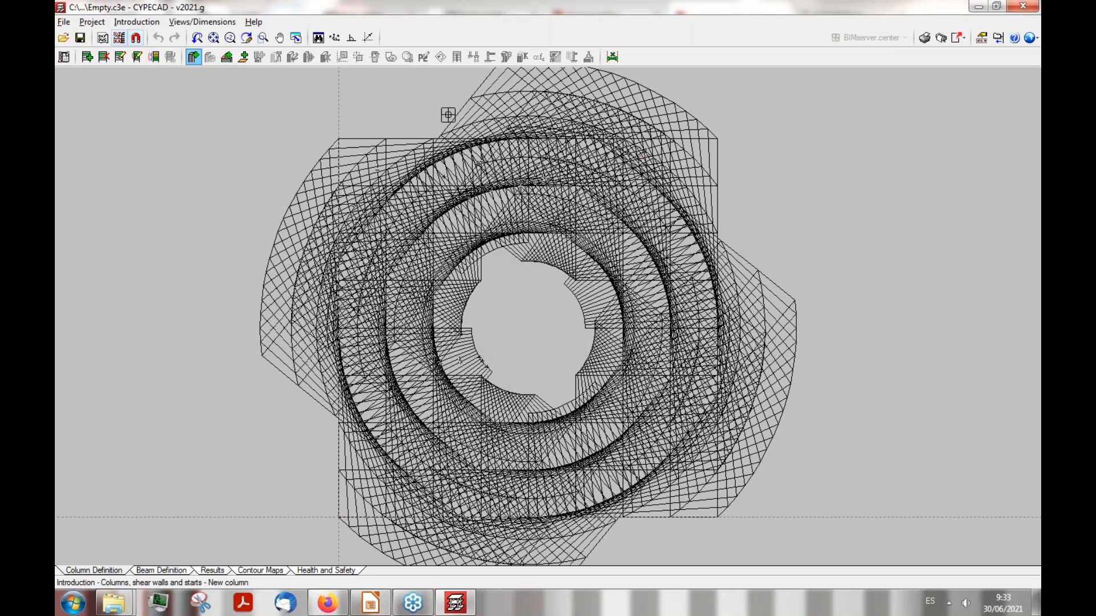
Step: Place three columns on consecutive template endpoints along the upper horizontal line, starting at its outer corner and spaced 5 m apart
scroll(389, 107, "up", 2)
scroll(298, 164, "up", 3)
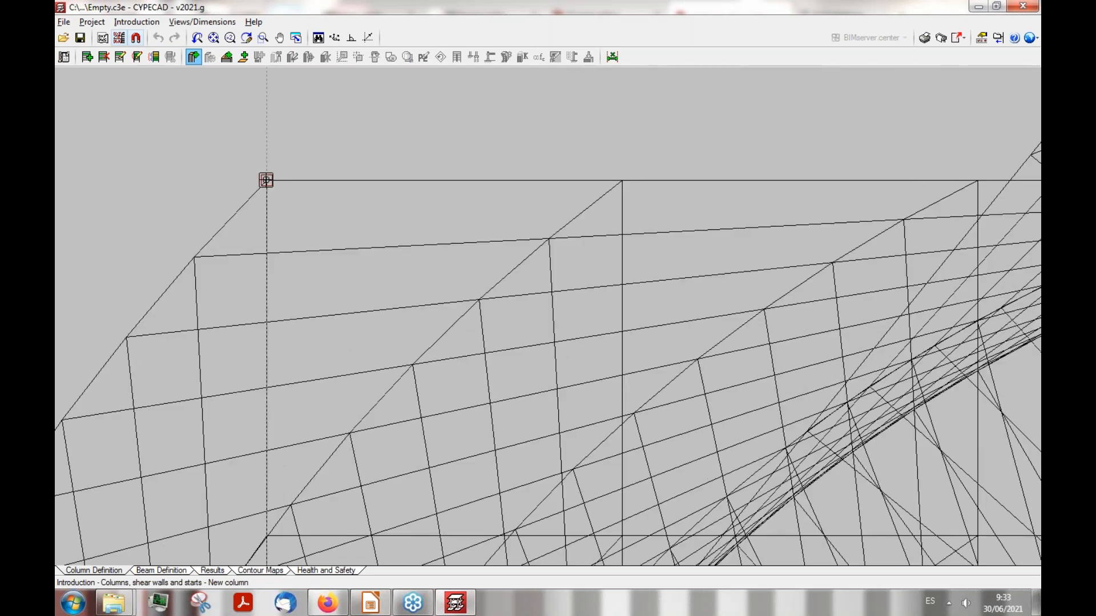
left_click(266, 181)
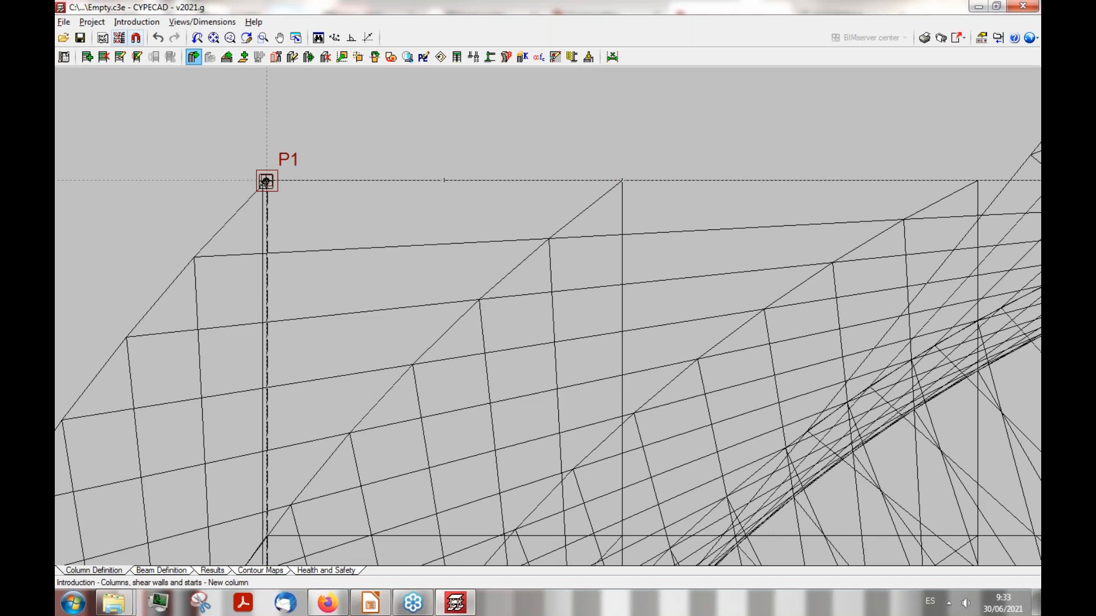
left_click(619, 180)
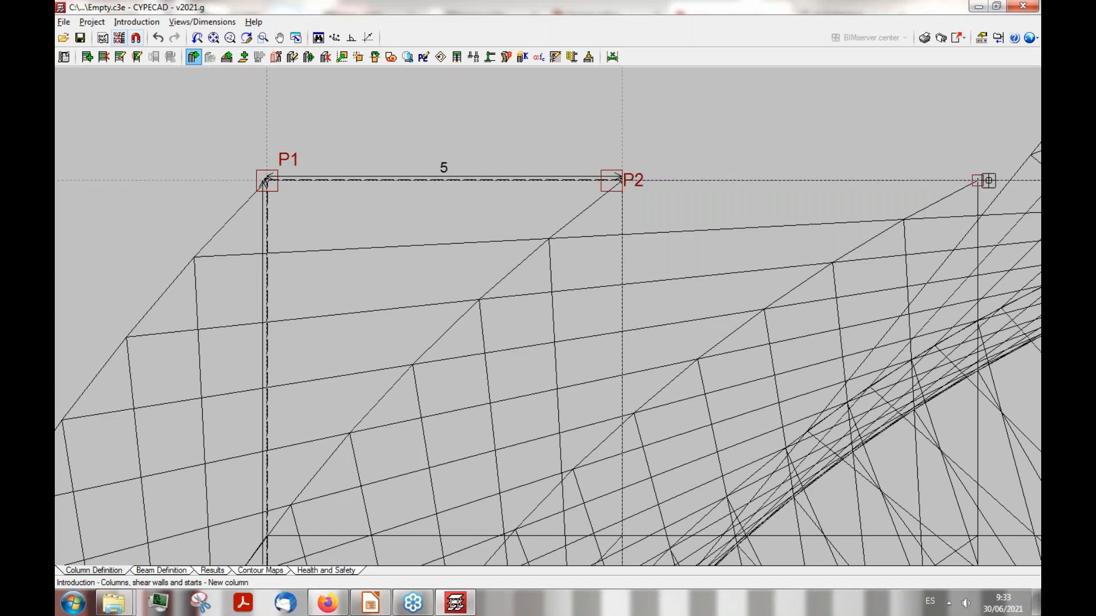
left_click(982, 180)
Step: Place a column on the template endpoint at the far outer corner of the upper horizontal line
scroll(394, 206, "down", 3)
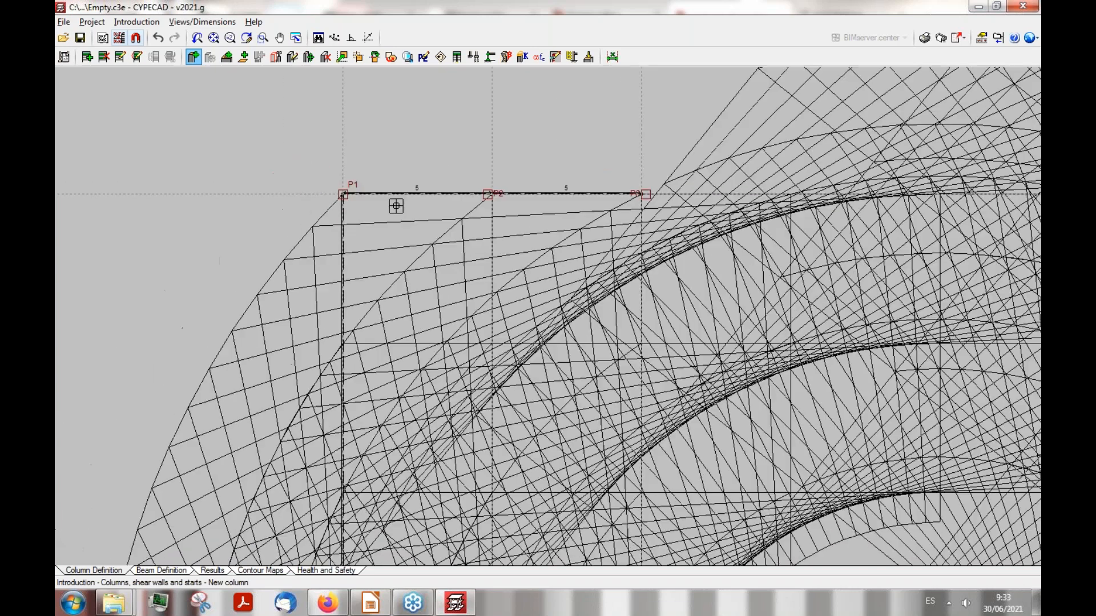
scroll(378, 191, "down", 3)
scroll(608, 194, "up", 1)
scroll(608, 194, "up", 1)
scroll(359, 192, "up", 1)
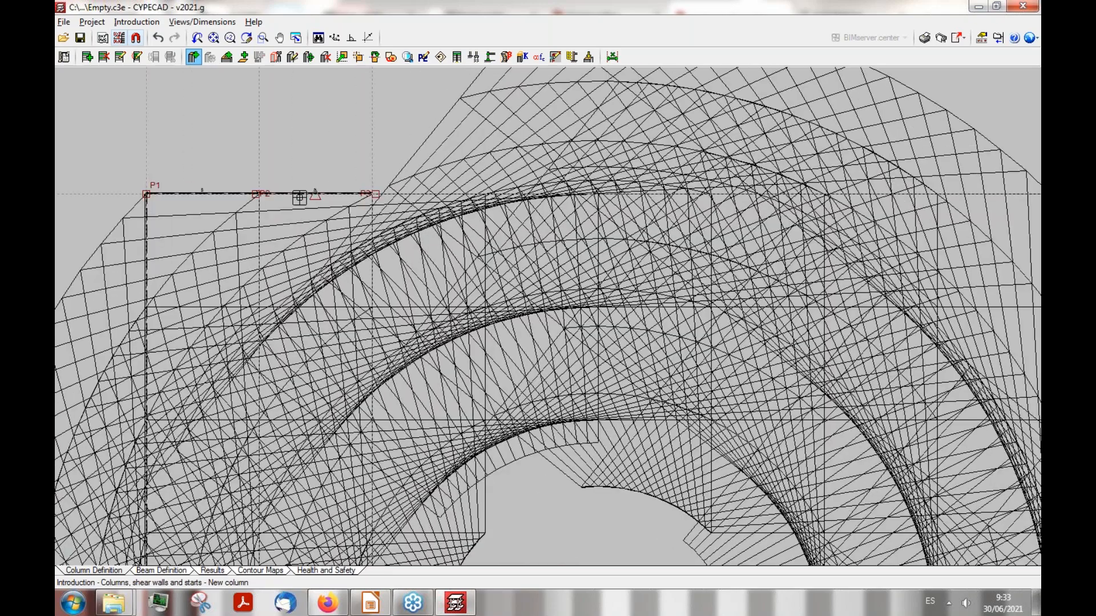
scroll(416, 192, "down", 3)
scroll(519, 192, "up", 3)
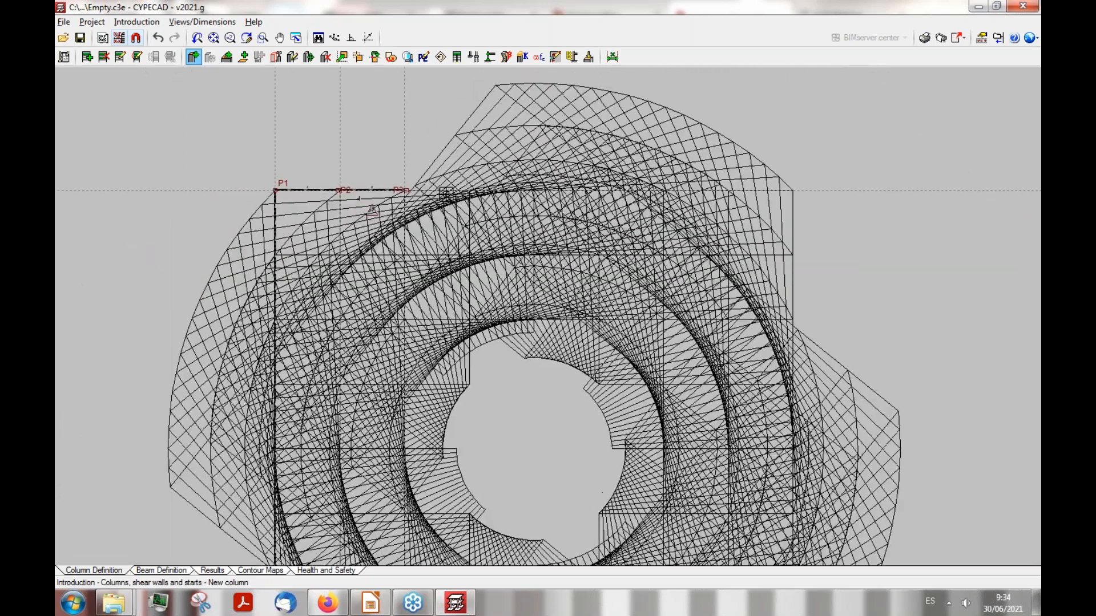
scroll(445, 188, "up", 1)
scroll(306, 183, "up", 1)
scroll(320, 183, "up", 2)
scroll(333, 185, "up", 1)
scroll(269, 214, "down", 5)
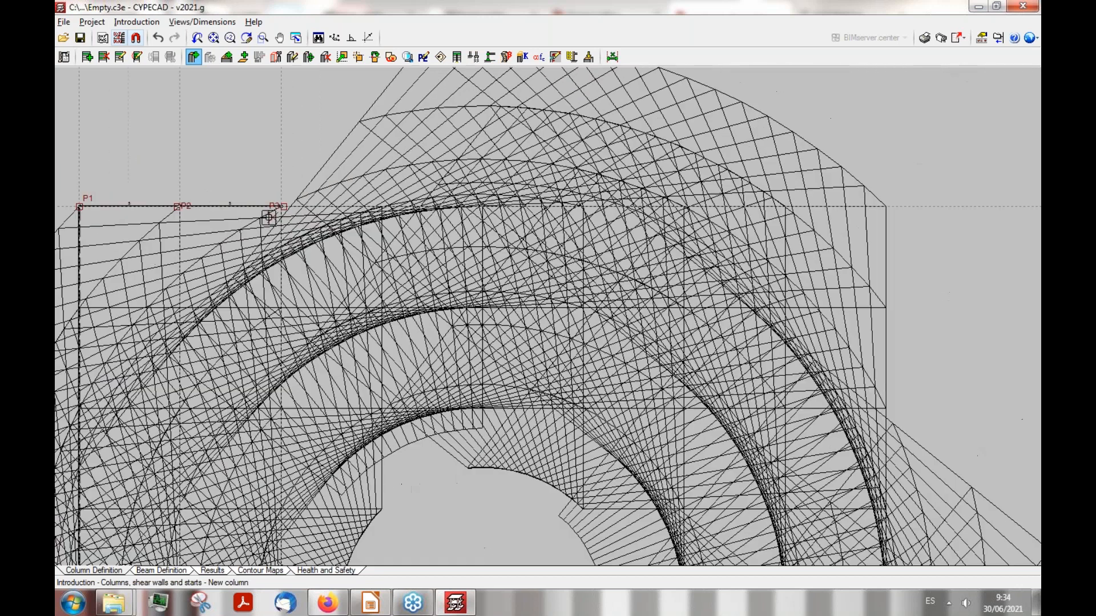
left_click(889, 206)
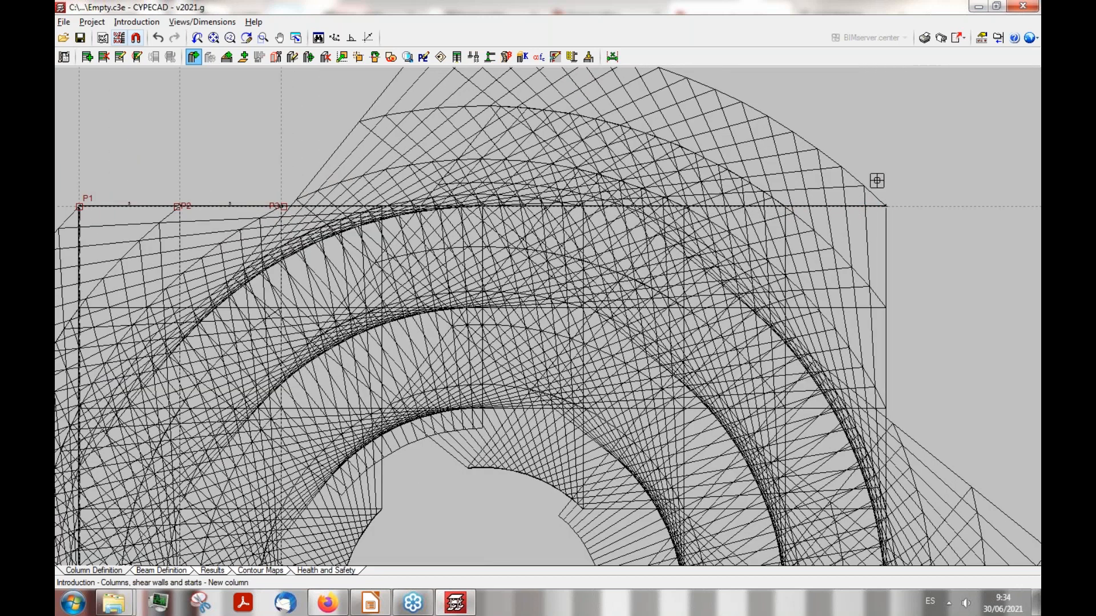
Step: Place two columns on the template endpoints at the two lower outer corners of the square
scroll(867, 141, "down", 2)
scroll(867, 141, "down", 2)
scroll(694, 467, "up", 6)
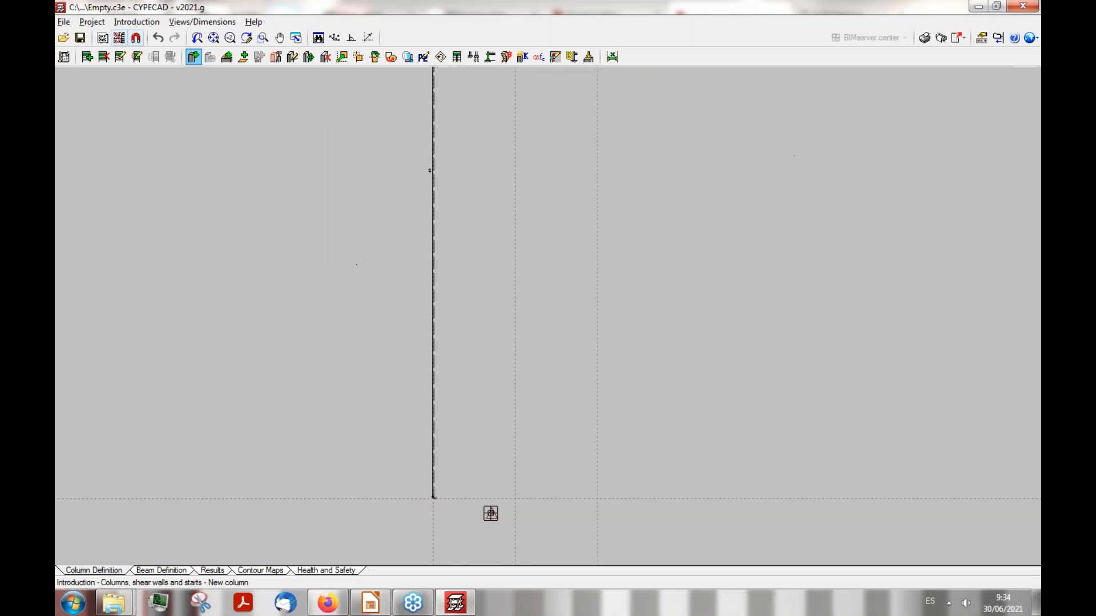
scroll(351, 475, "down", 3)
left_click(345, 473)
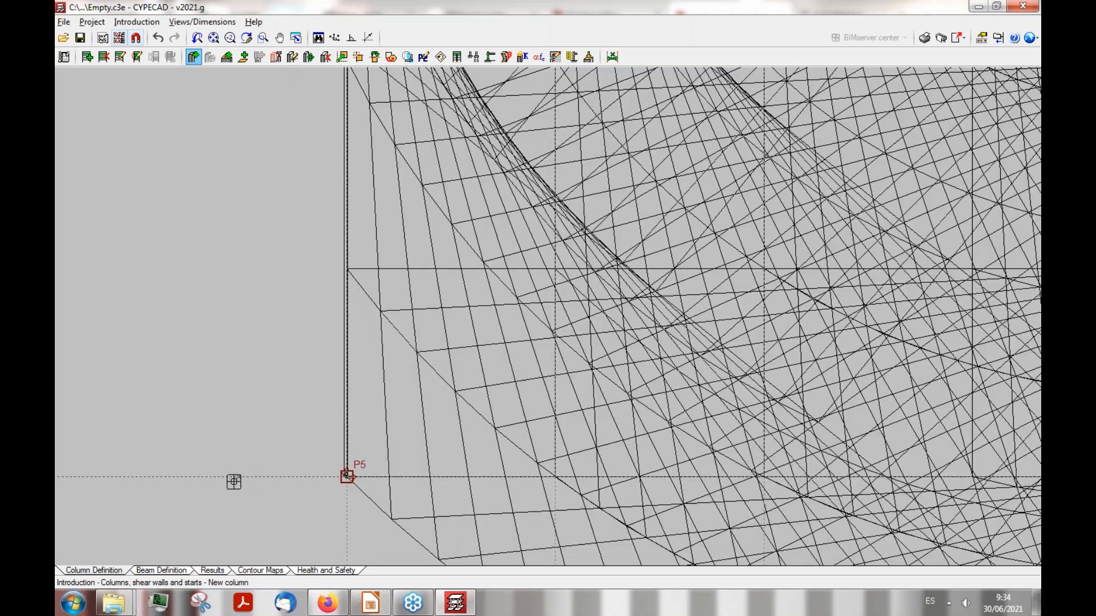
scroll(233, 482, "down", 2)
scroll(233, 482, "down", 2)
scroll(497, 483, "up", 3)
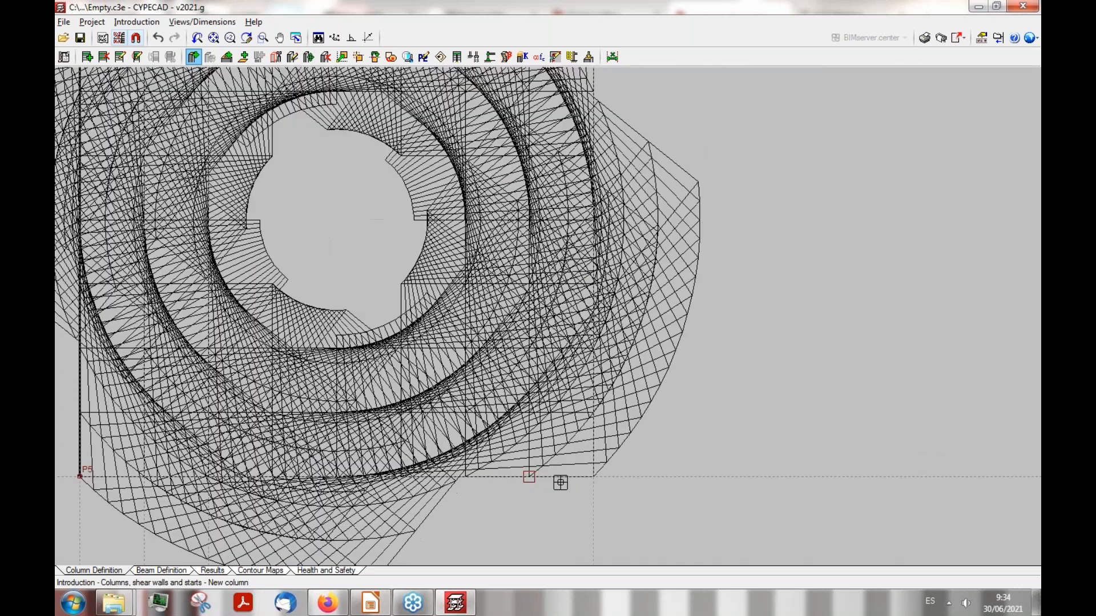
left_click(603, 476)
scroll(685, 469, "down", 3)
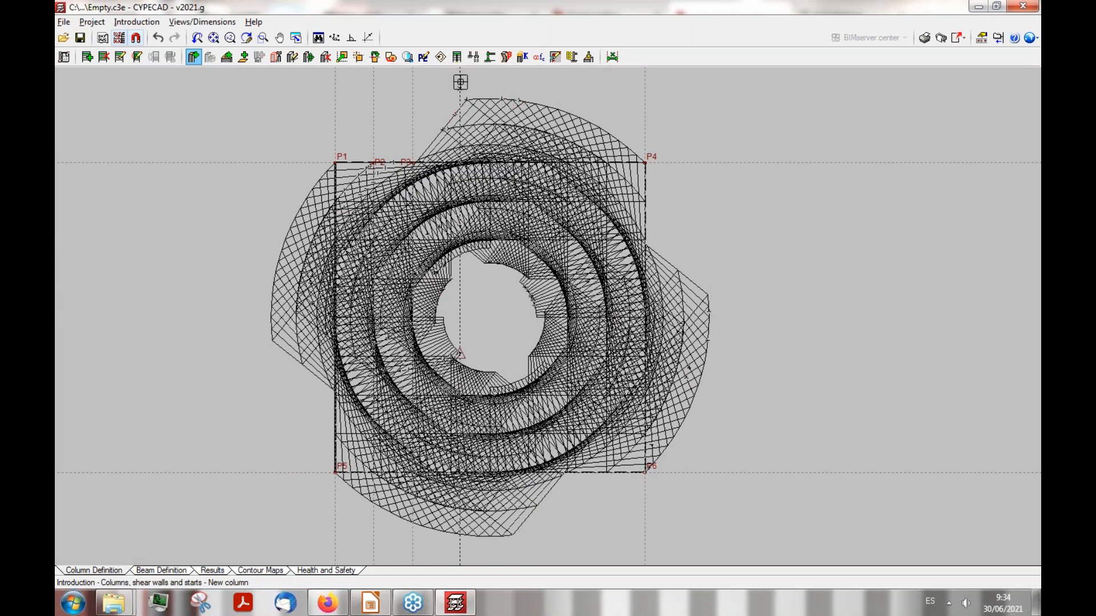
Step: Check which columns run from Foundations to Floor 2, and review the external fixity options without assigning anything
left_click(457, 57)
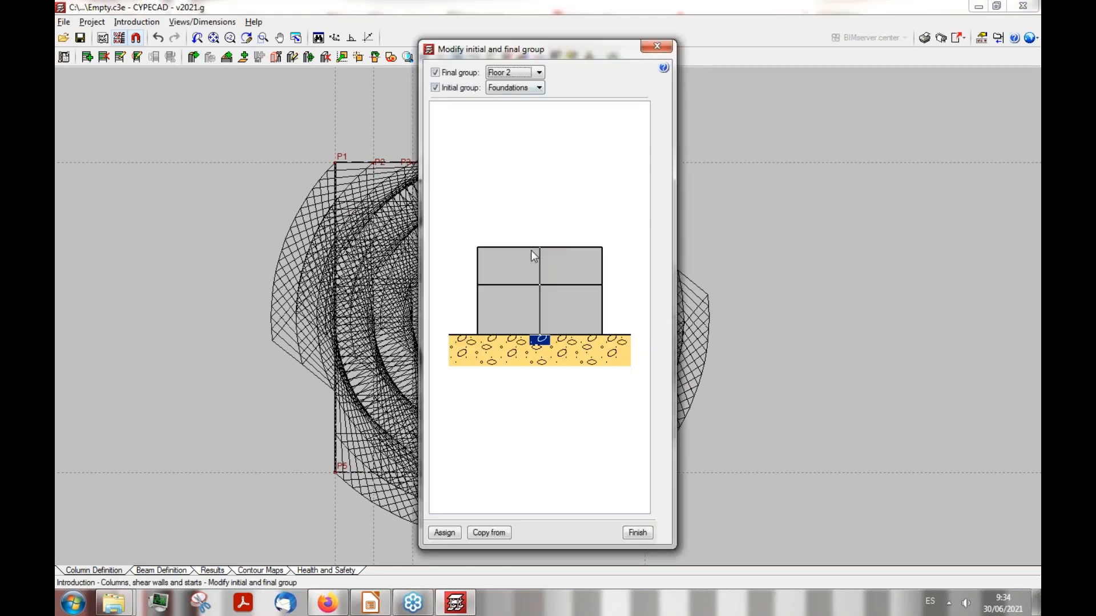
left_click(448, 534)
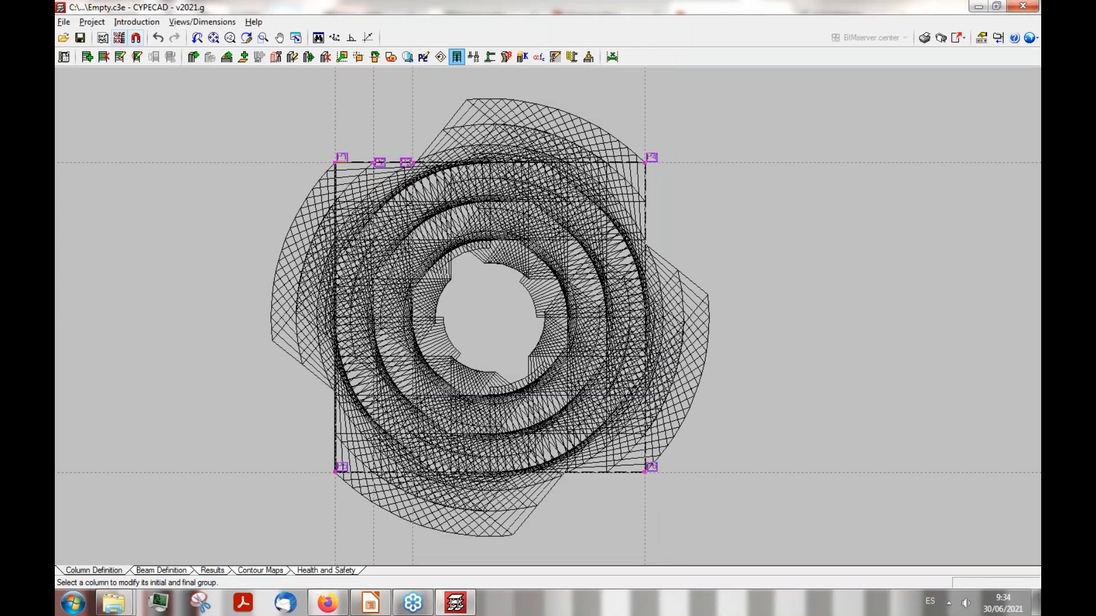
right_click(444, 273)
left_click(641, 531)
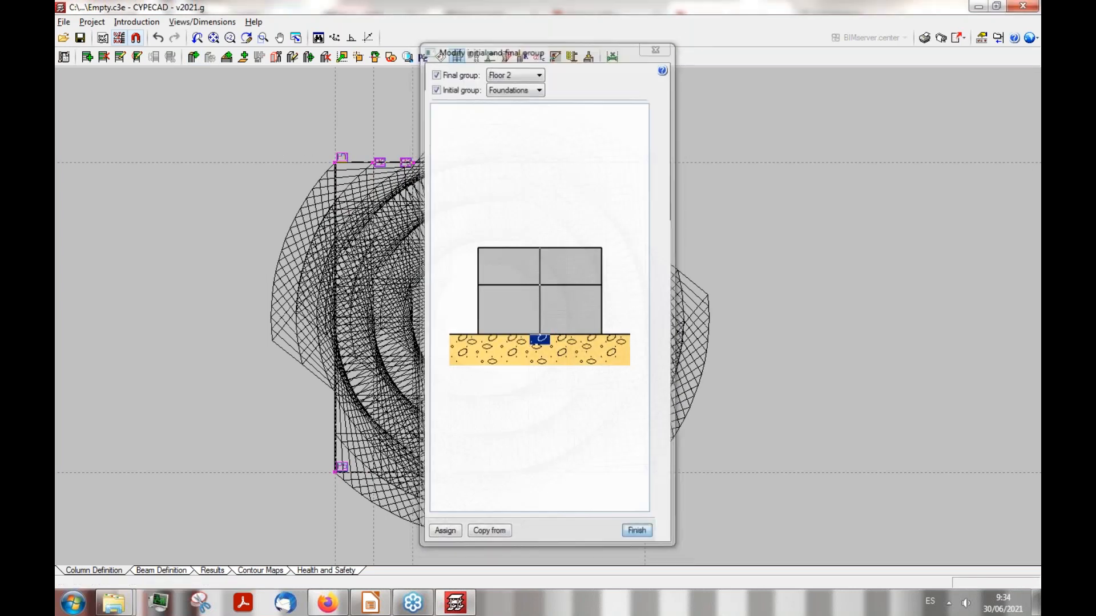
left_click(474, 57)
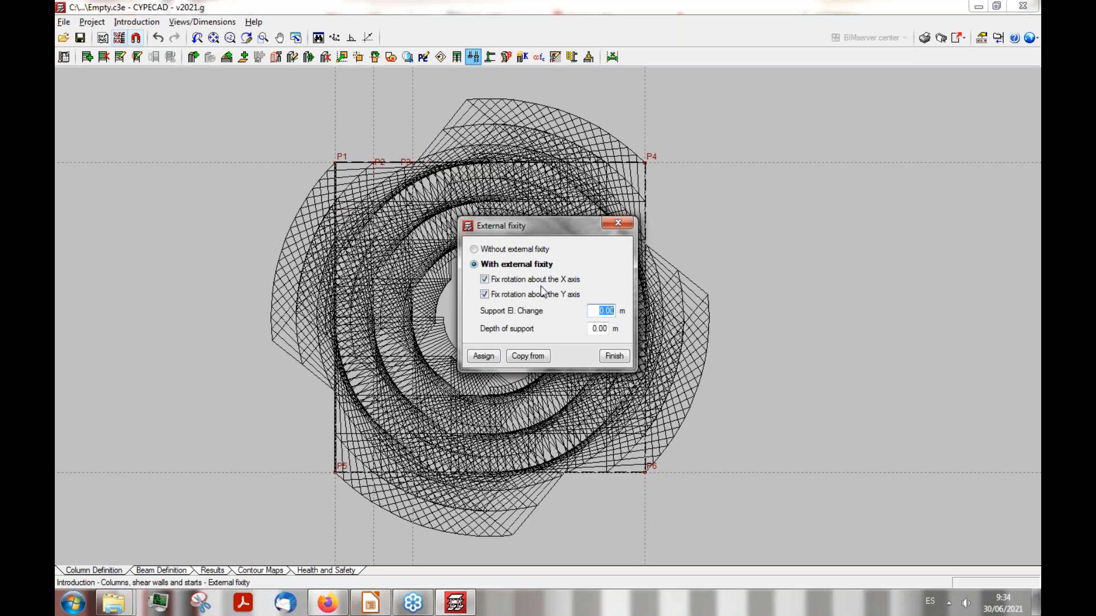
left_click(613, 357)
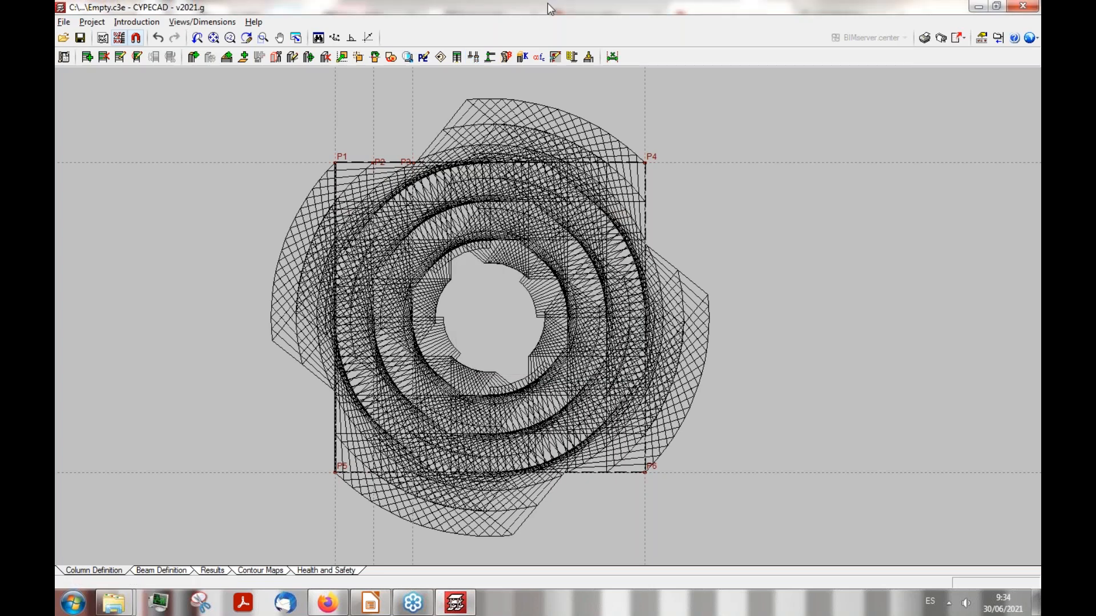
Step: Open the _columns project from the Webinar folder inside the CYPECAD folder on the desktop
left_click(63, 38)
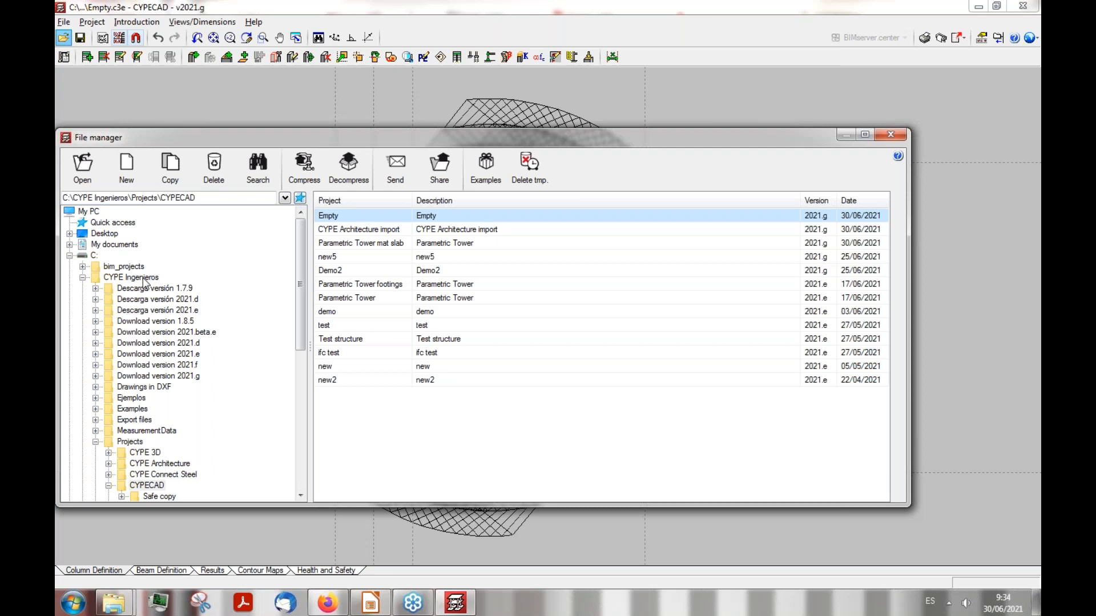
left_click(70, 234)
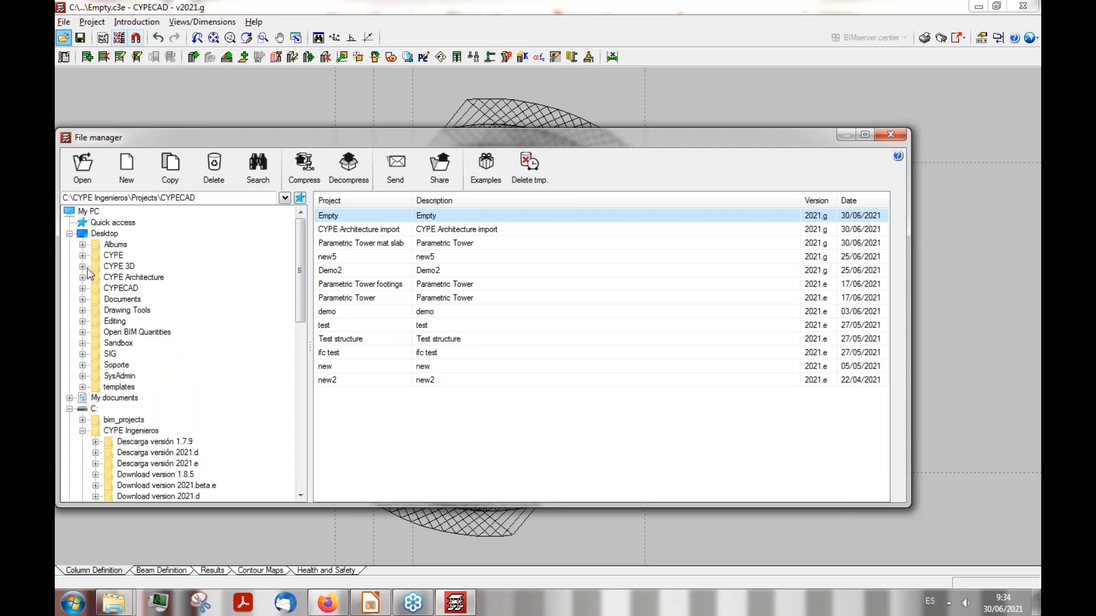
left_click(82, 288)
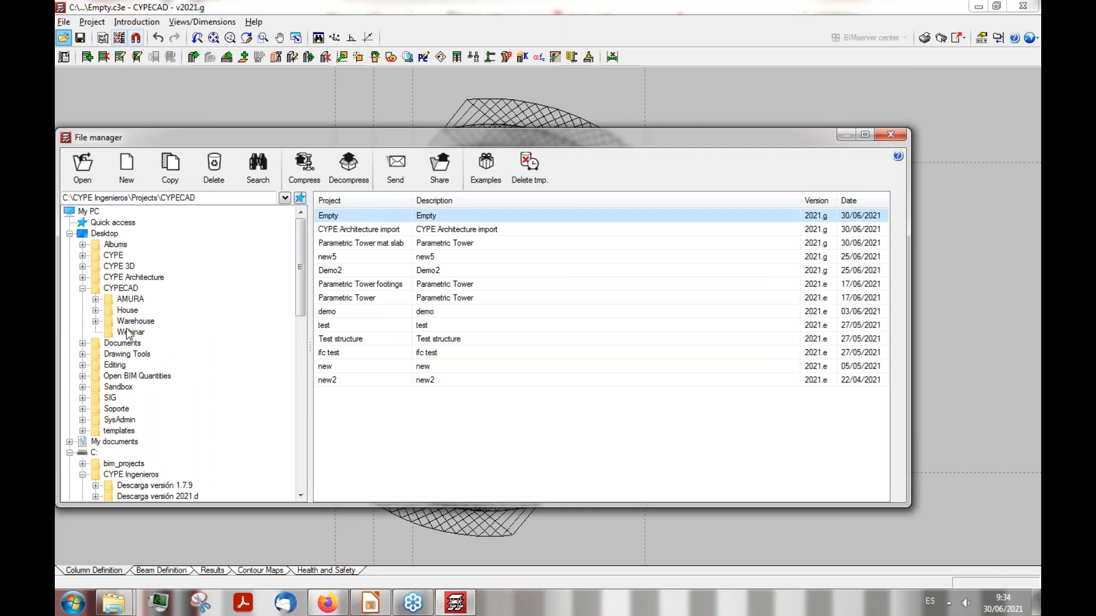
left_click(131, 332)
double_click(378, 215)
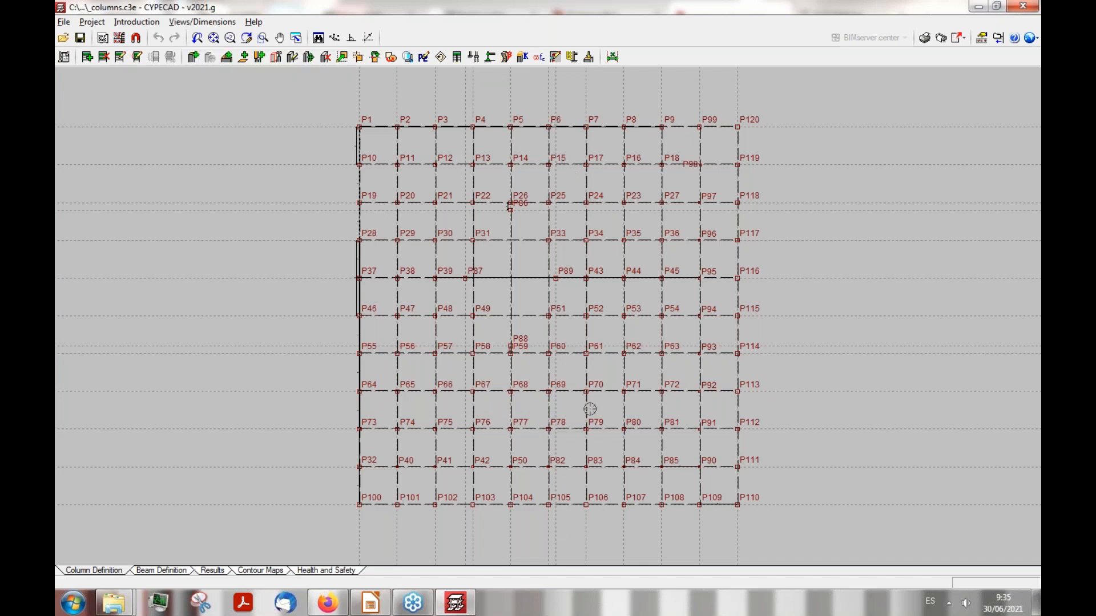
Step: Examine the layout and spacing of the column grid in the opened project
scroll(523, 113, "up", 2)
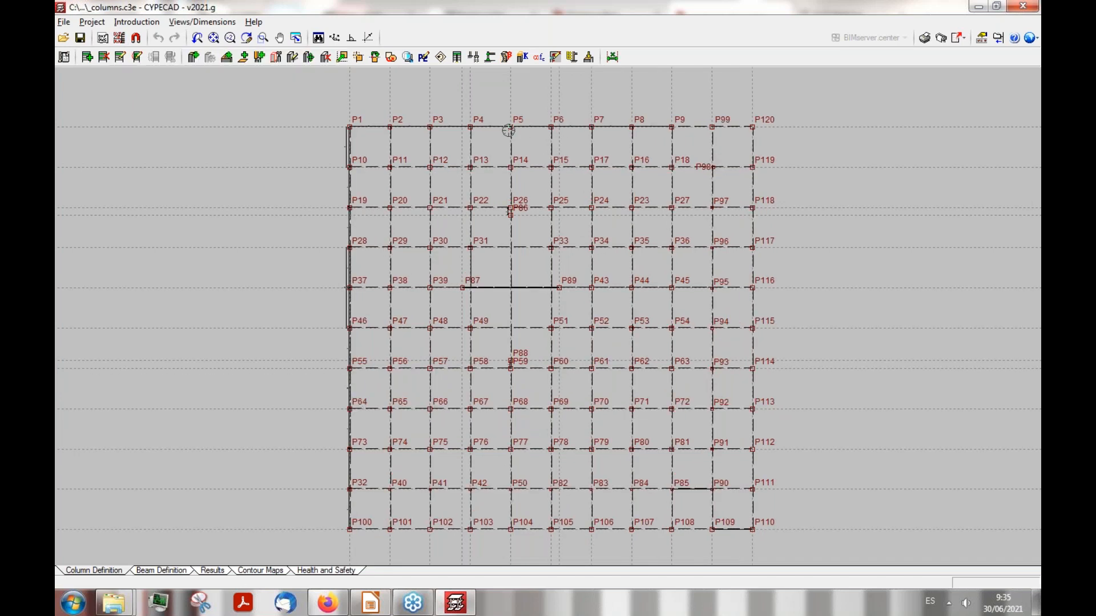
scroll(522, 114, "up", 2)
scroll(520, 114, "up", 4)
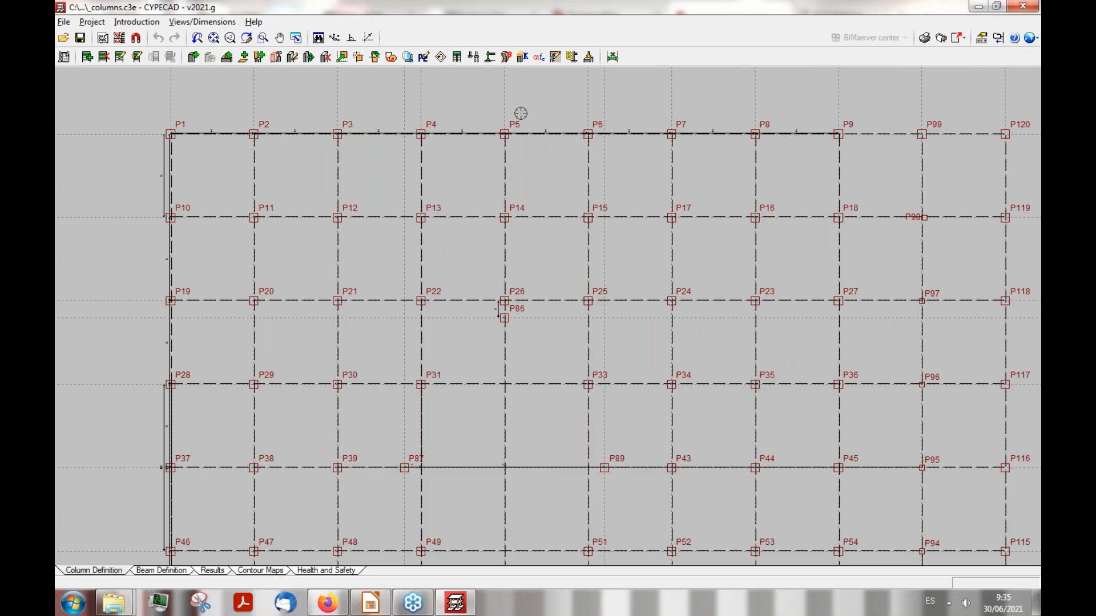
scroll(340, 150, "down", 3)
scroll(638, 156, "down", 3)
scroll(709, 391, "down", 2)
scroll(709, 391, "up", 1)
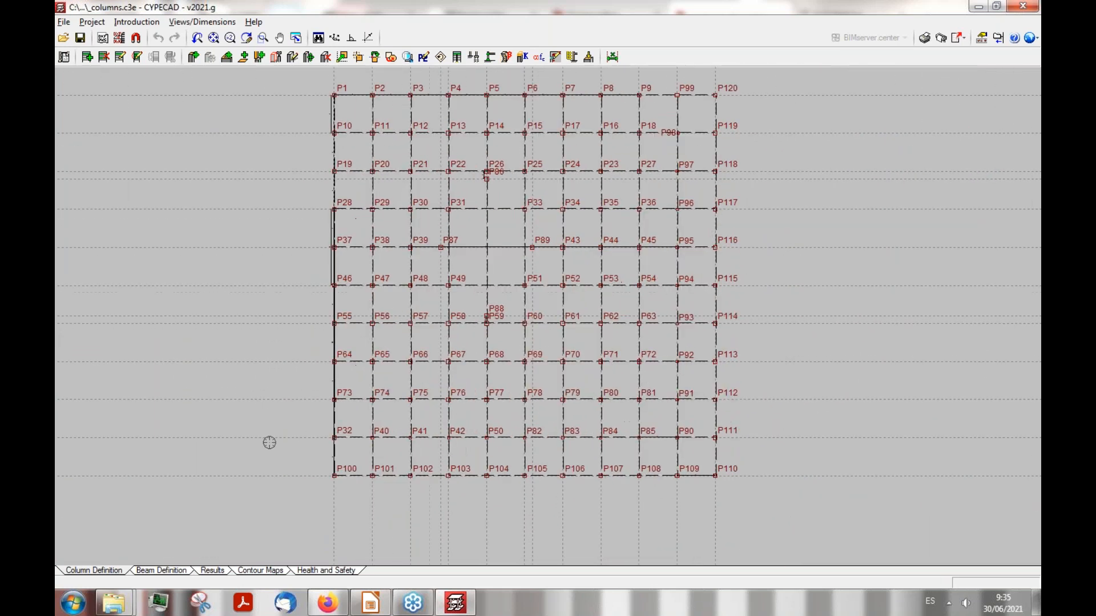
Step: Switch to beam definition and inspect the columns in the 3D view of the building, closing it when finished
left_click(172, 569)
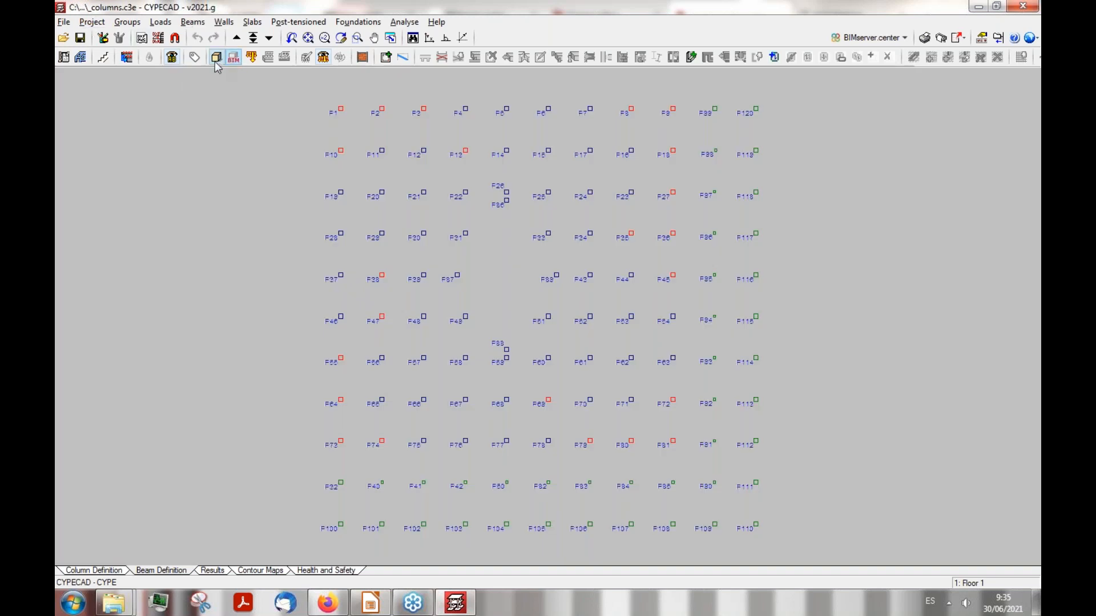
left_click(216, 58)
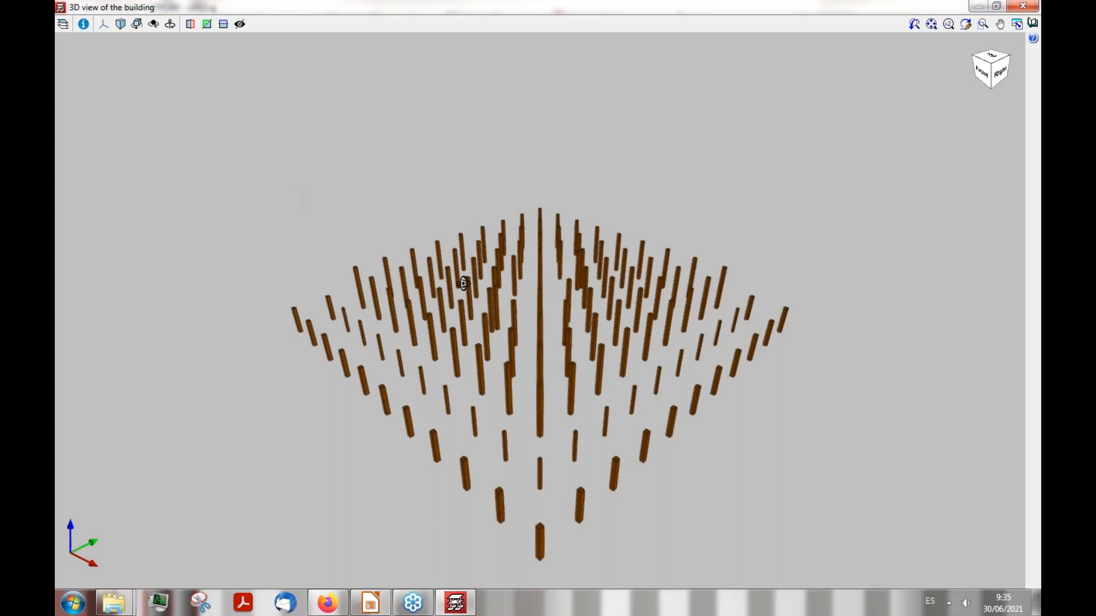
left_click_drag(464, 283, 518, 323)
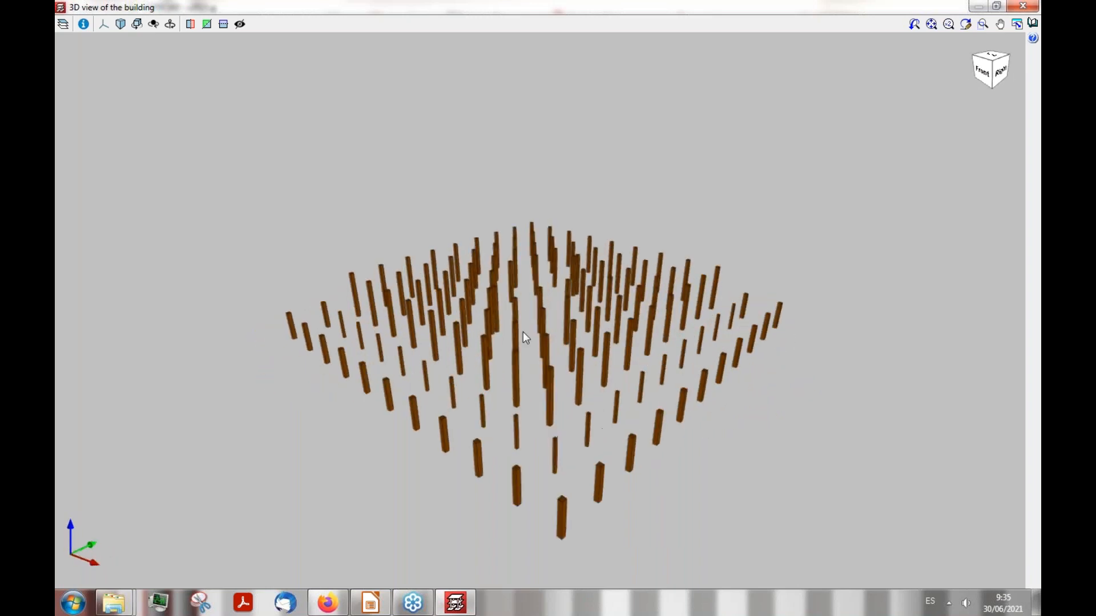
left_click(1022, 6)
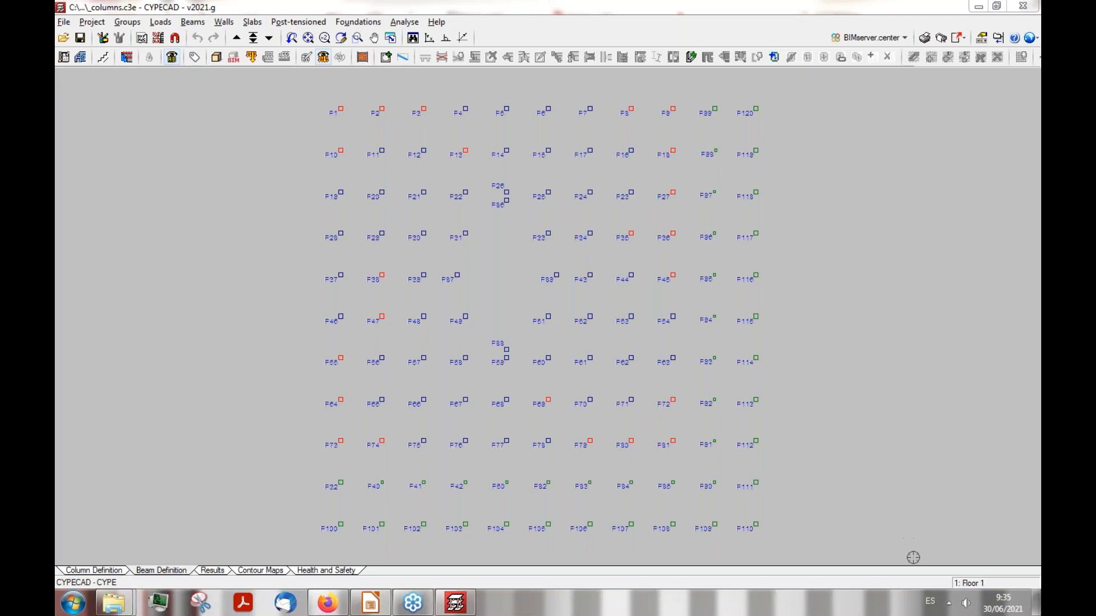
Step: Go down to the Foundations group and look through the available foundation and slab commands
left_click(268, 39)
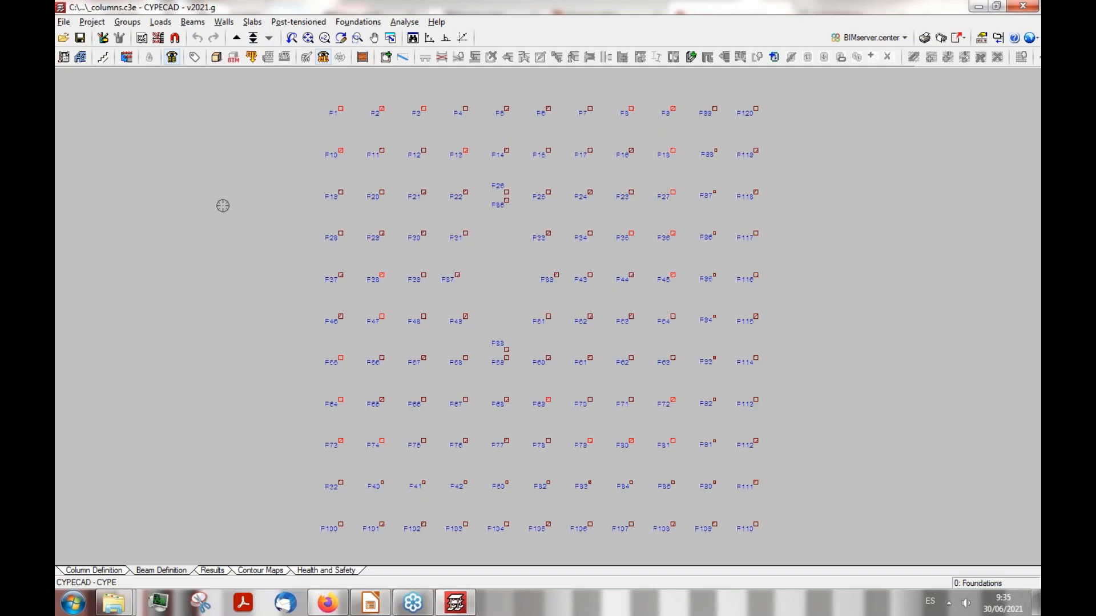
left_click(368, 23)
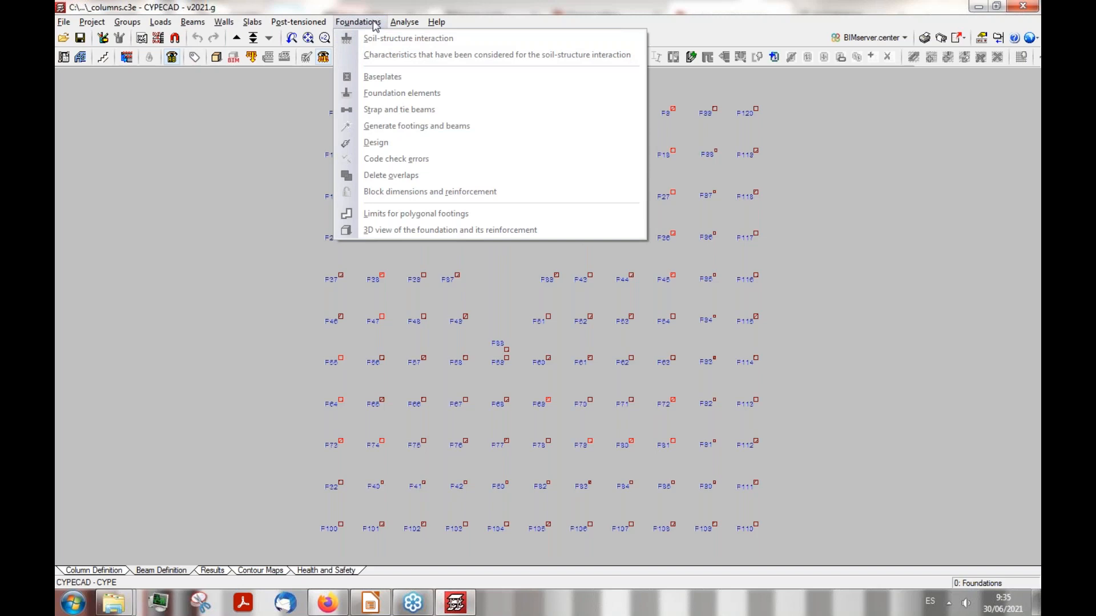
left_click(375, 24)
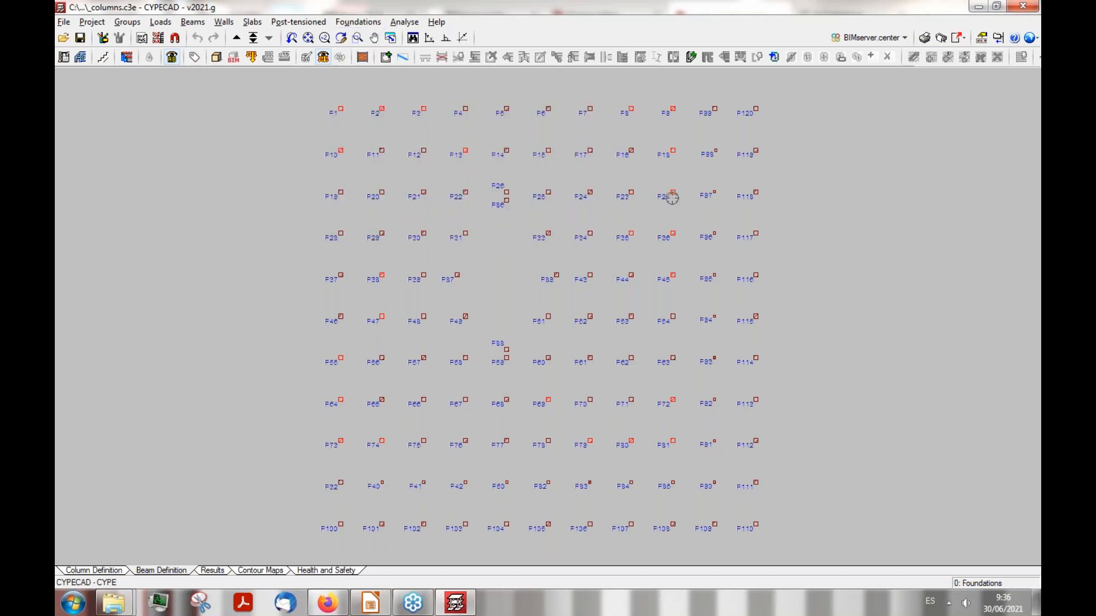
left_click(253, 23)
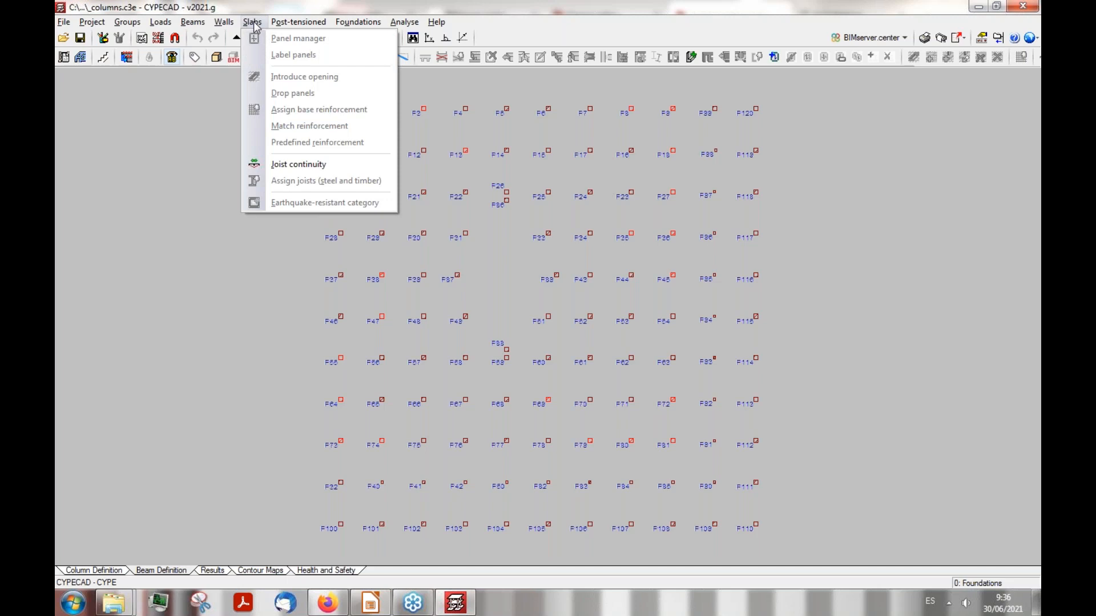
left_click(252, 22)
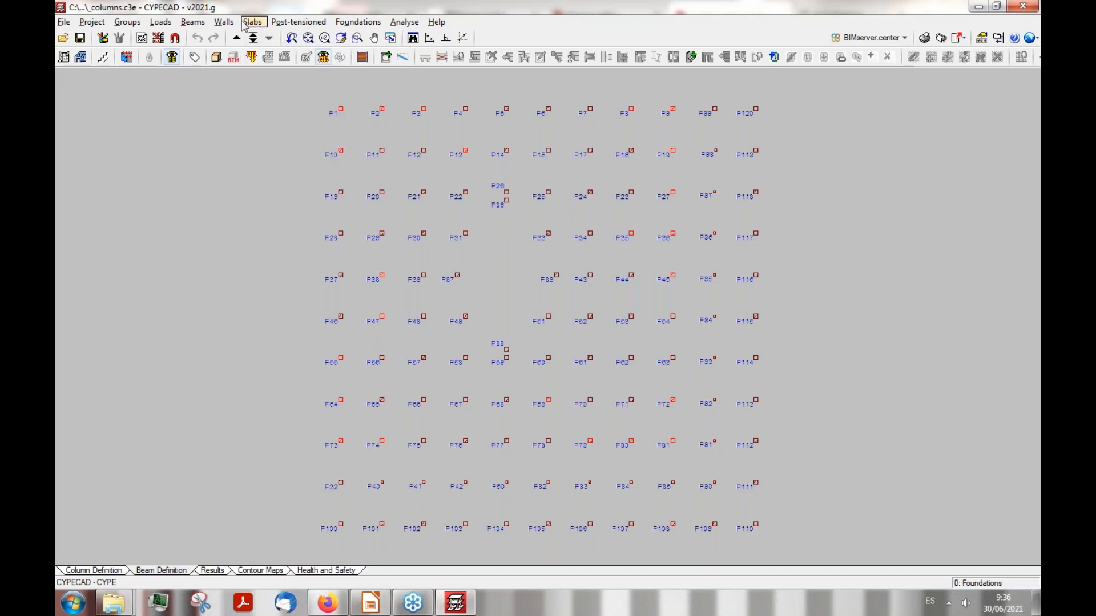
Step: Set the current beam to the non-structural or limit beam family with the solid slab edge type
left_click(189, 21)
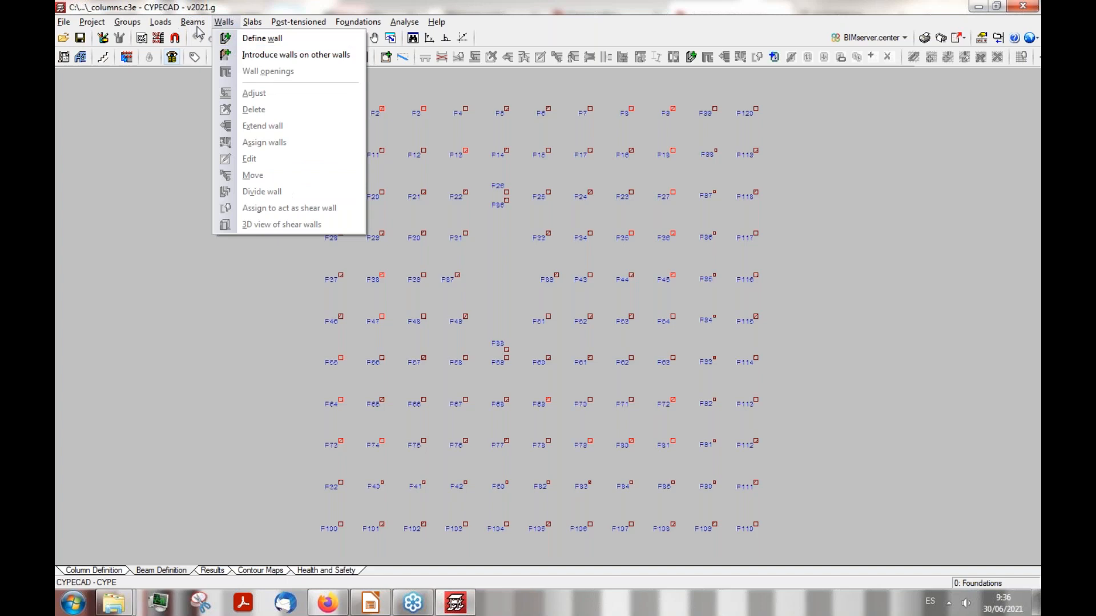
left_click(196, 25)
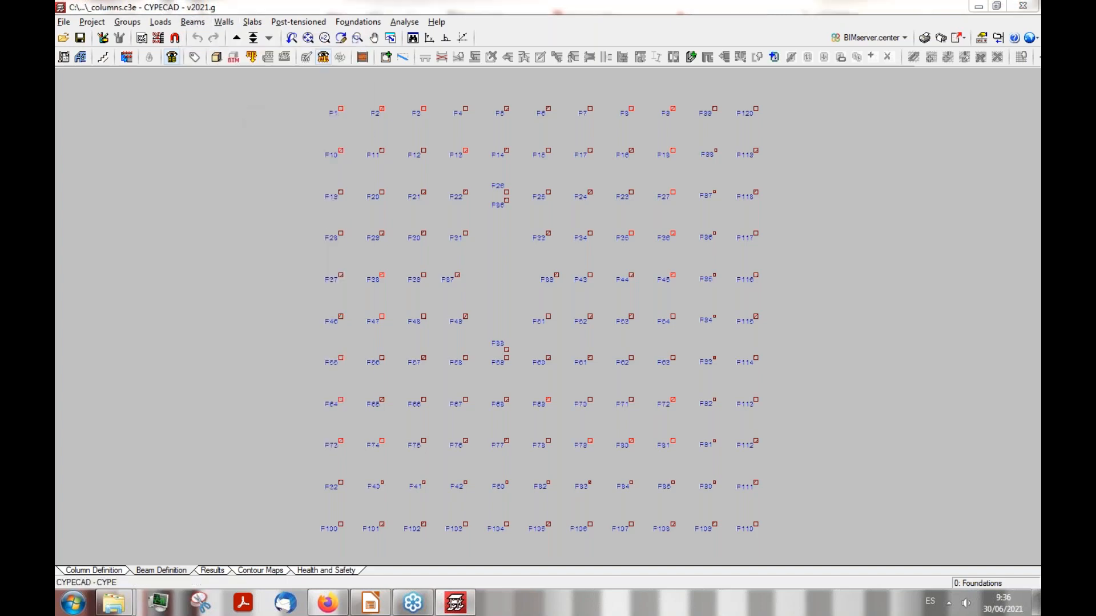
left_click(649, 193)
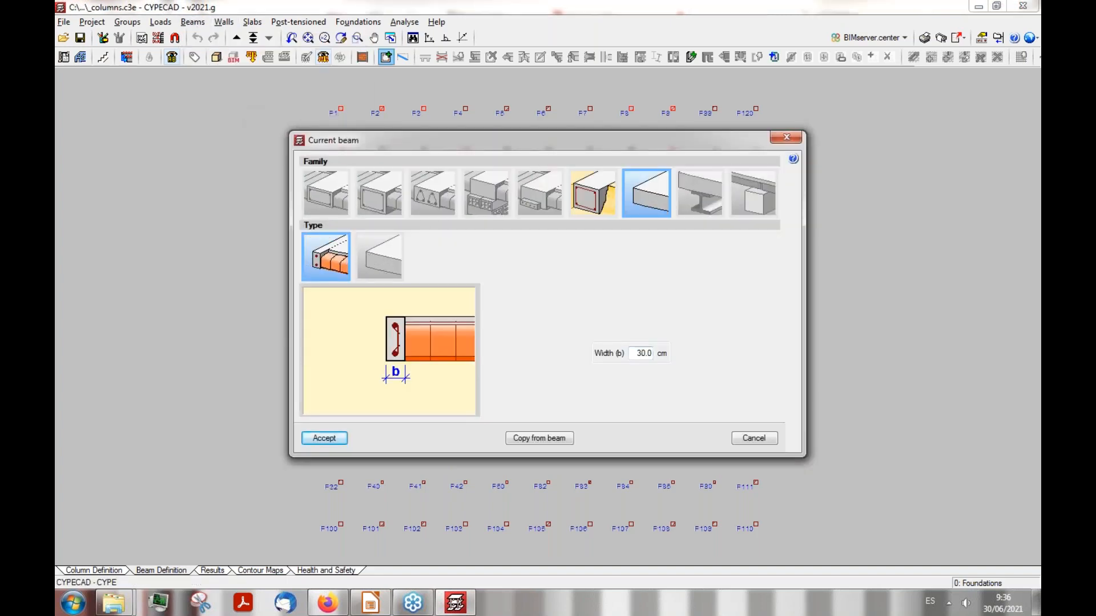
left_click(379, 256)
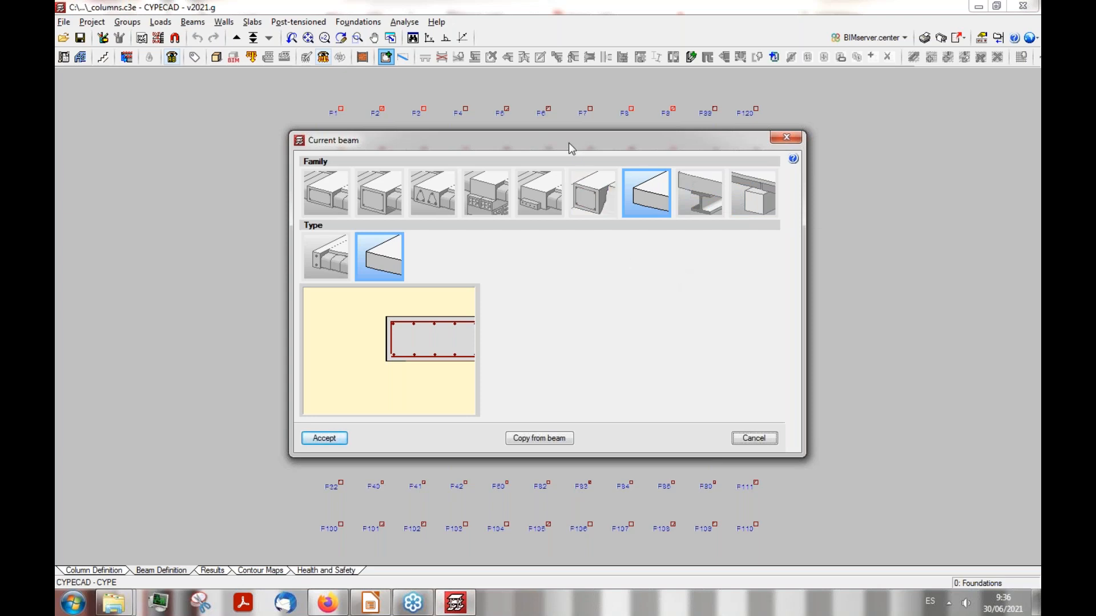
left_click_drag(568, 142, 564, 146)
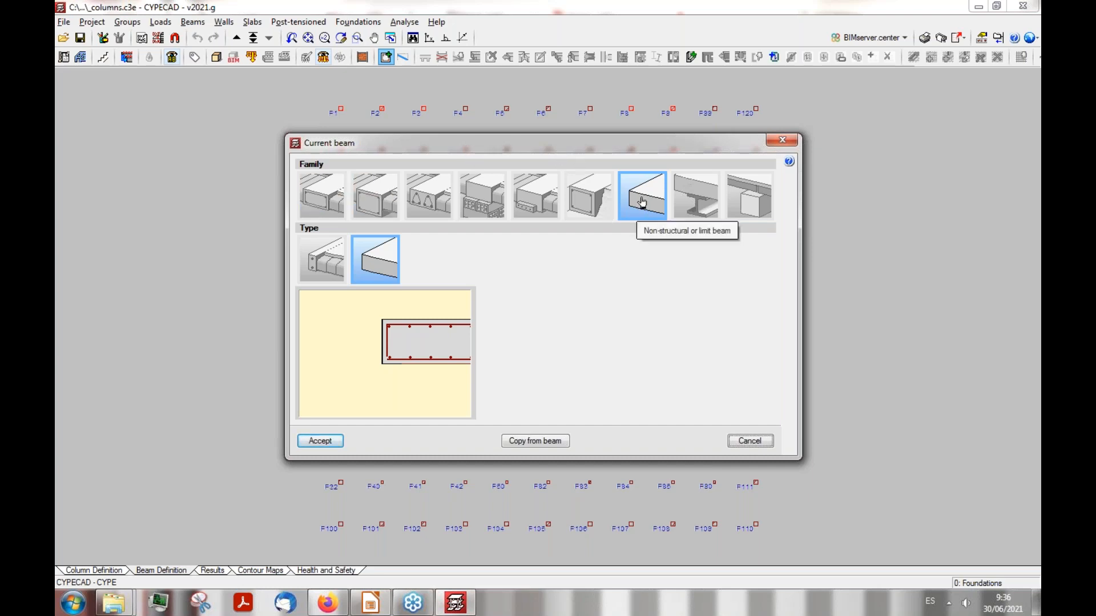
left_click(320, 441)
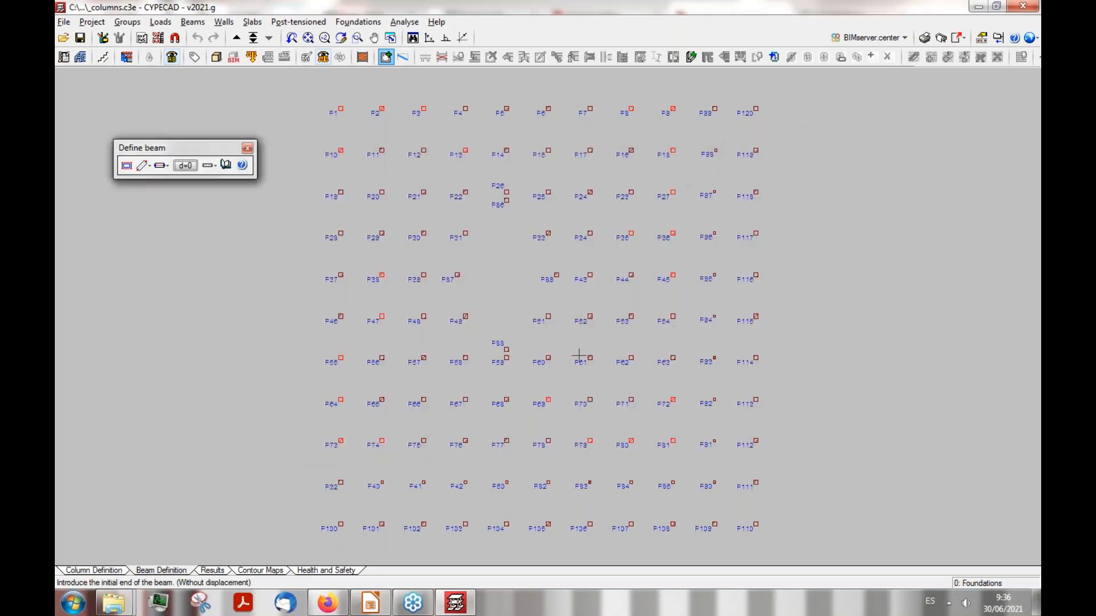
Step: Draw a rectangular outline of edge beams around the whole column grid, using orthogonal mode to keep the sides straight
scroll(578, 355, "down", 1)
left_click(337, 122)
left_click(446, 39)
left_click(340, 533)
left_click(753, 523)
left_click(337, 120)
left_click(777, 121)
left_click(753, 525)
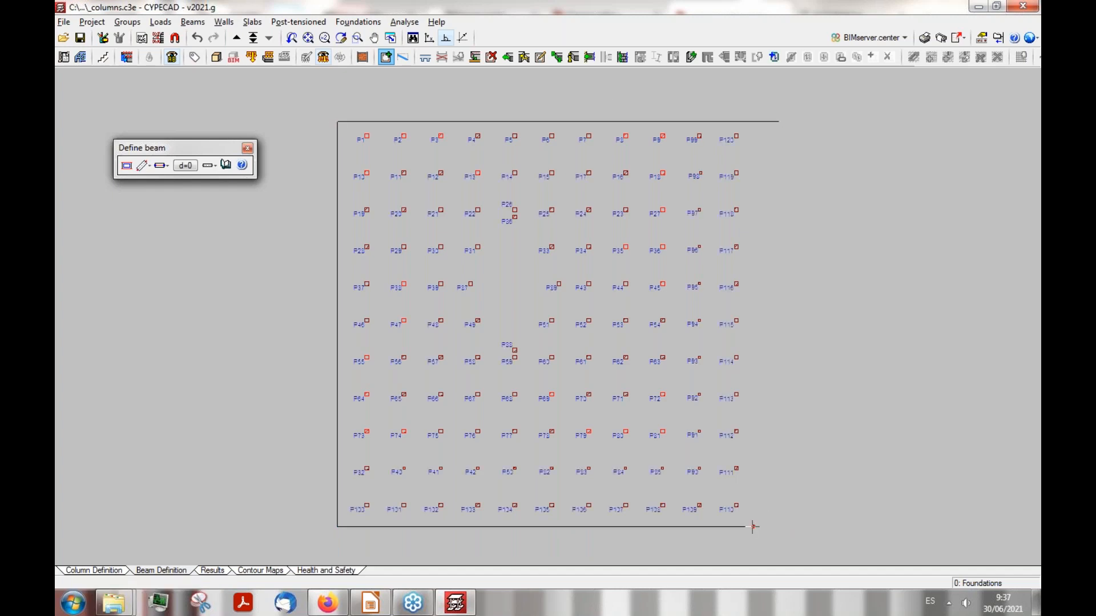
left_click(753, 120)
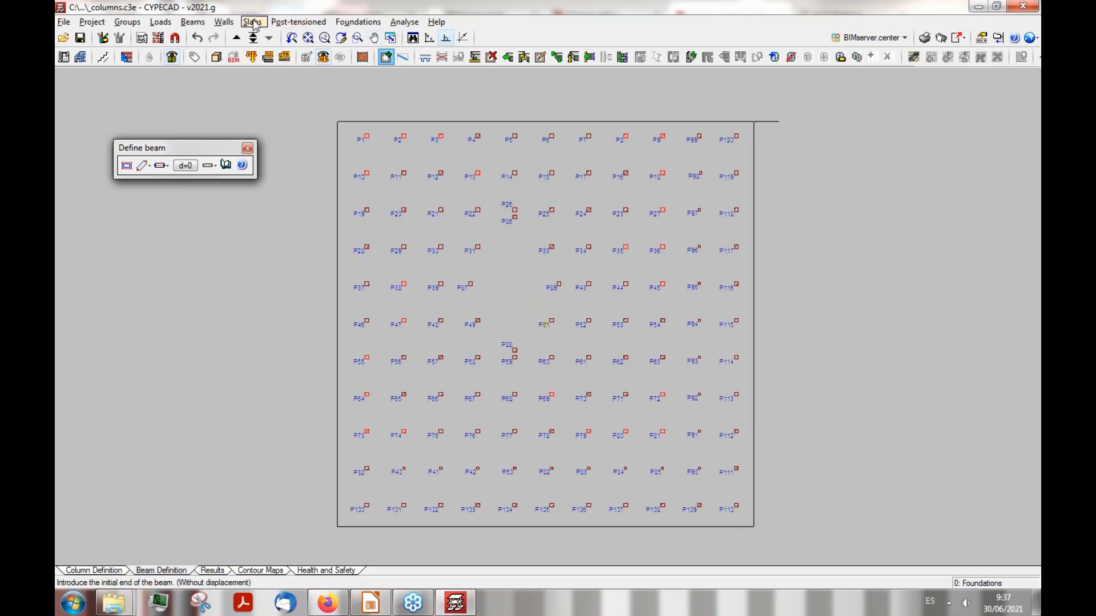
Step: Divide the upper edge beam at its crossing with the right-hand edge and delete the overhanging piece
left_click(193, 22)
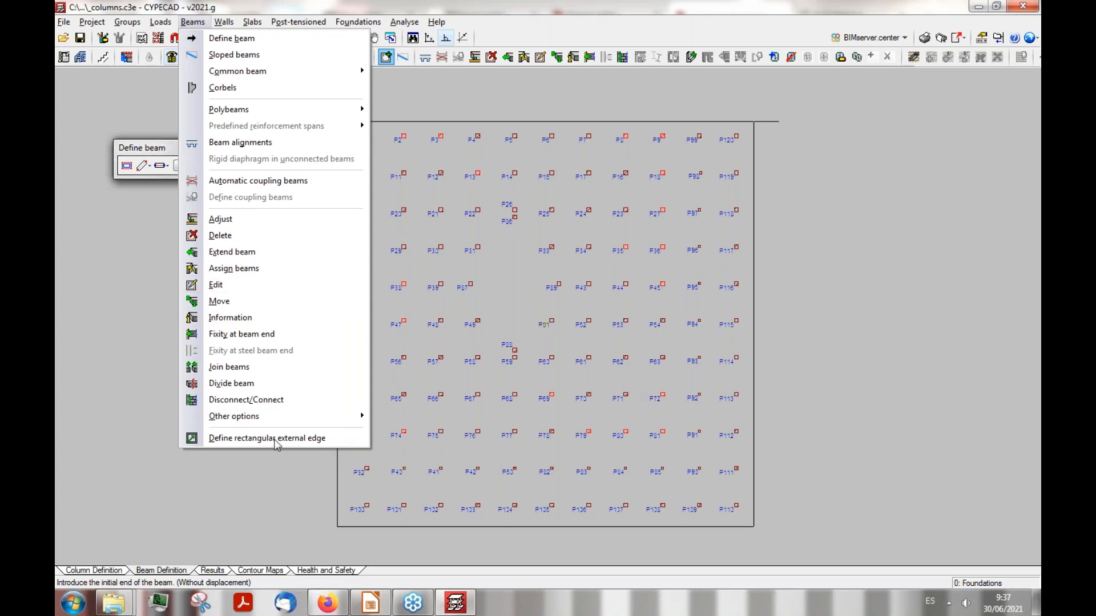
left_click(250, 385)
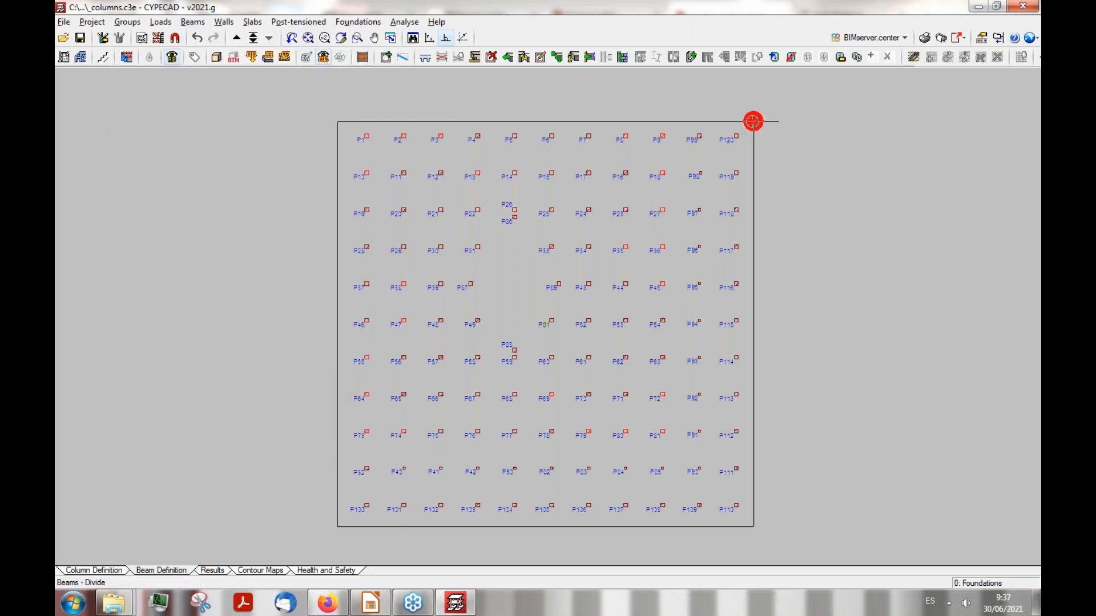
left_click(223, 22)
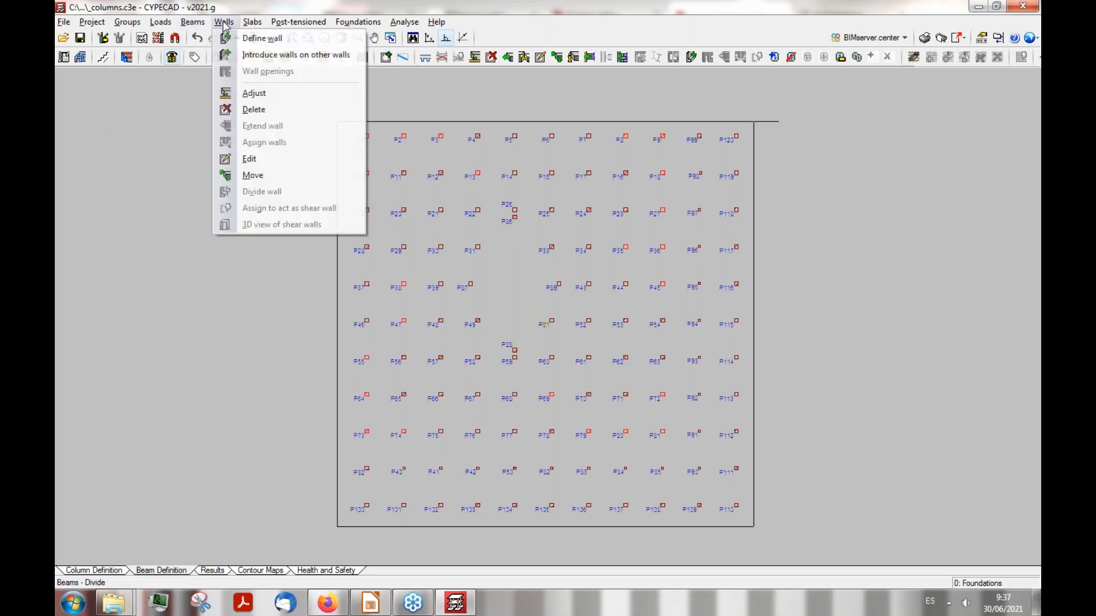
mouse_move(189, 23)
left_click(221, 235)
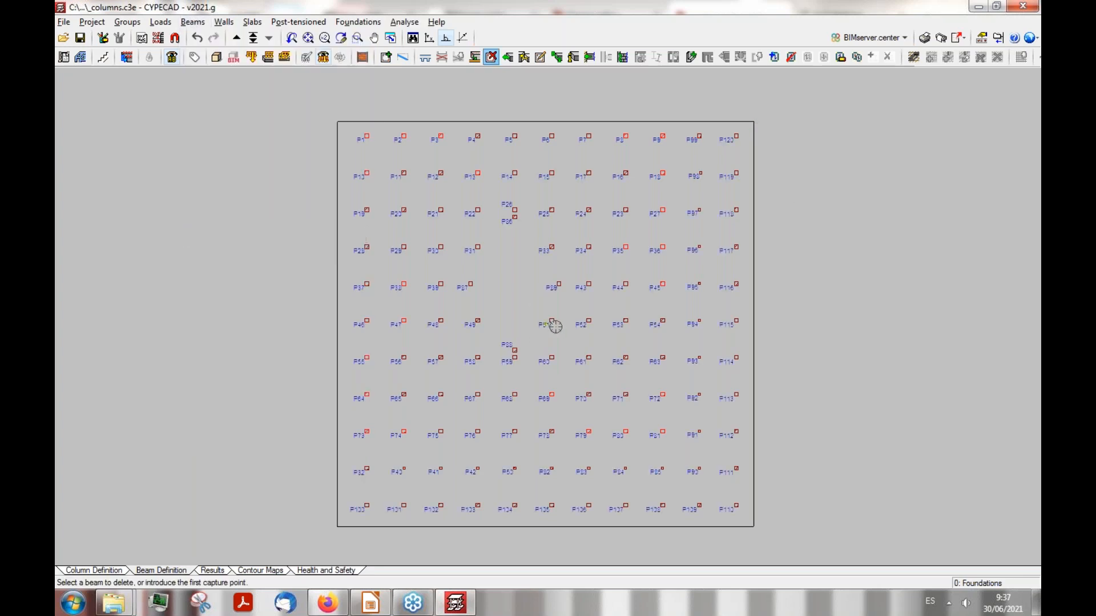
Step: Open the slab panel manager and start defining a new panel
left_click(253, 22)
left_click(274, 38)
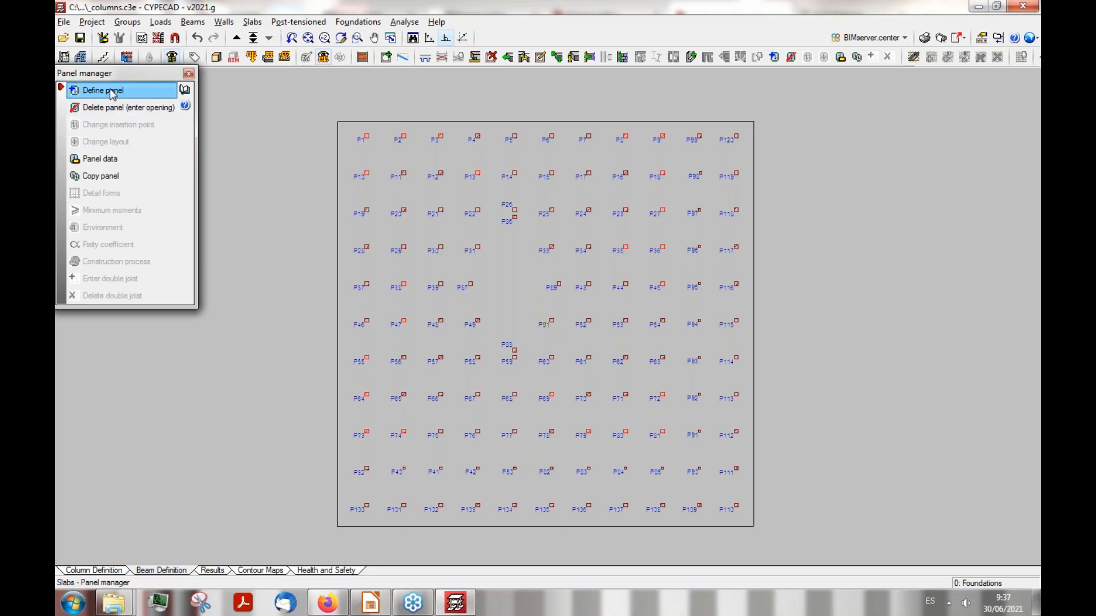
left_click(109, 91)
left_click_drag(455, 144, 472, 172)
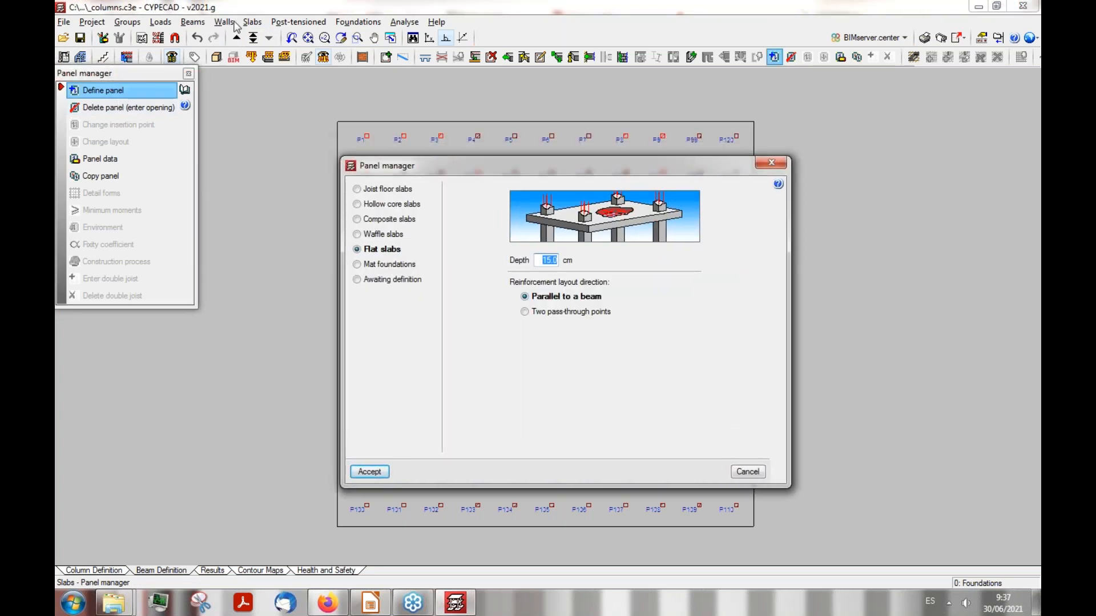
left_click_drag(451, 174, 455, 177)
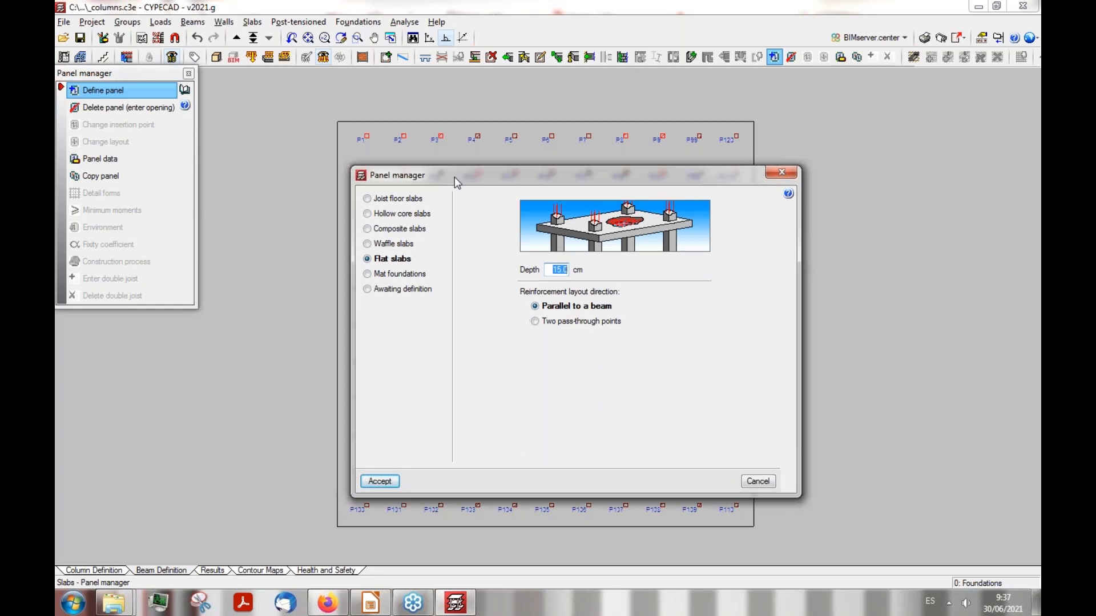
Step: Look through the settings offered for joist, hollow core, composite, waffle, flat, mat foundation and awaiting-definition panels
left_click(368, 199)
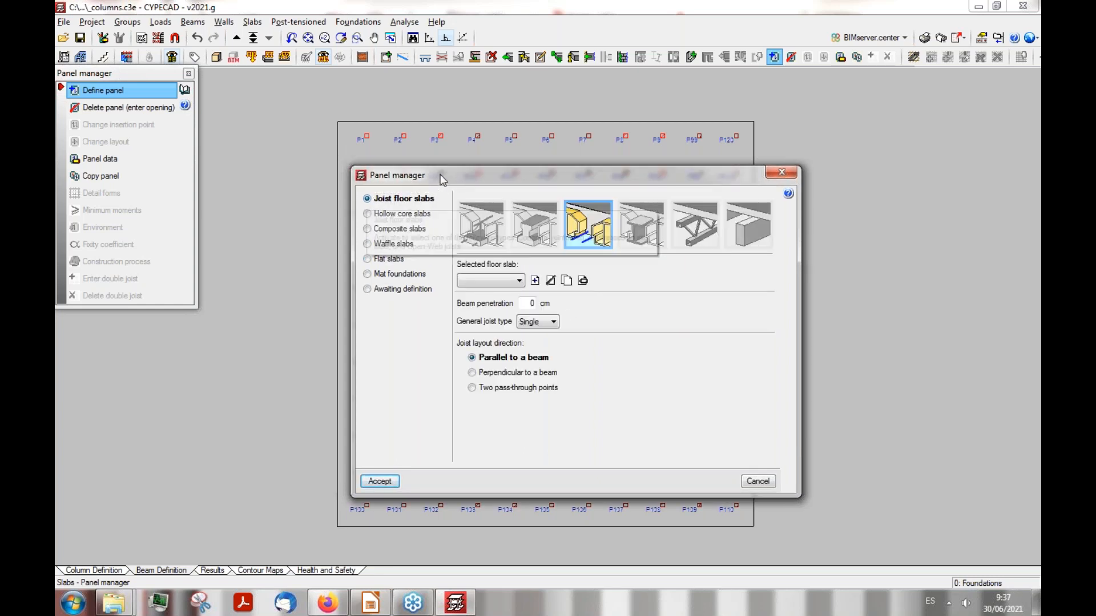
left_click_drag(433, 178, 521, 195)
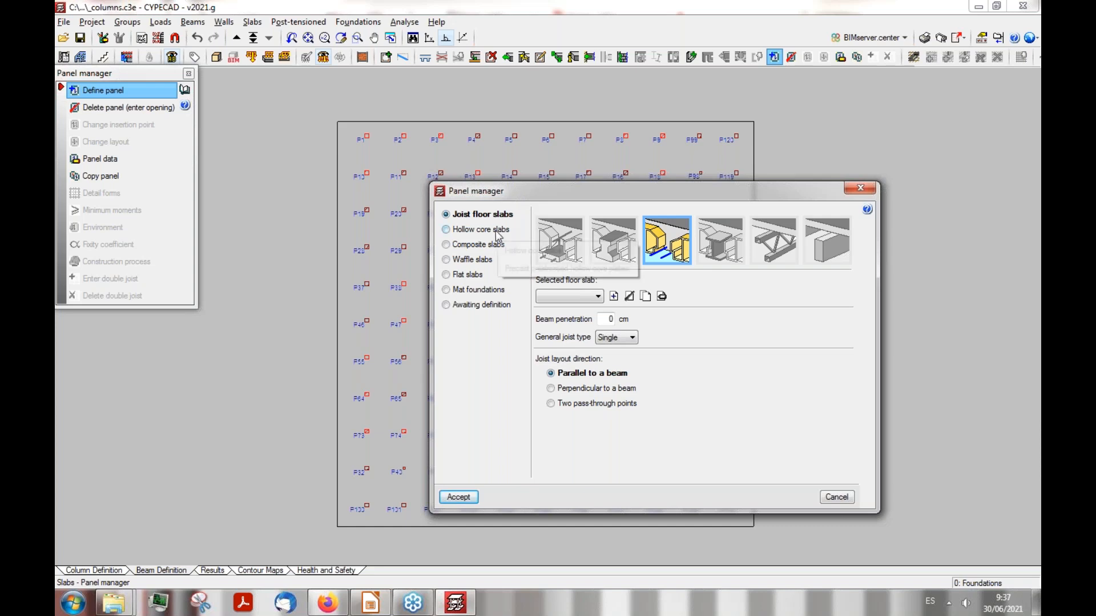
left_click_drag(537, 199, 522, 204)
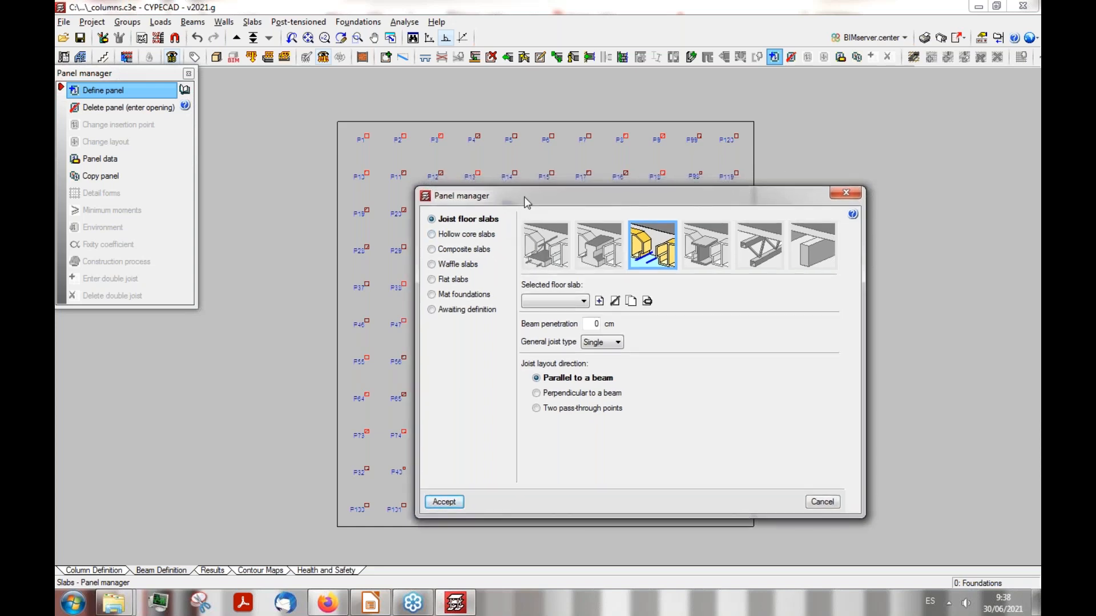
left_click(432, 235)
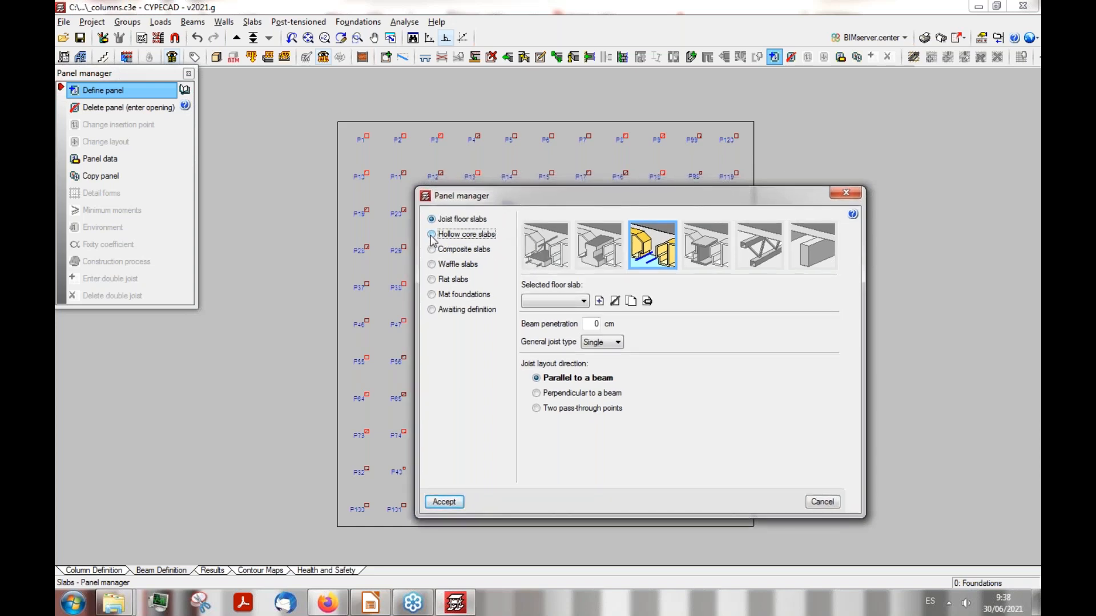
left_click(811, 205)
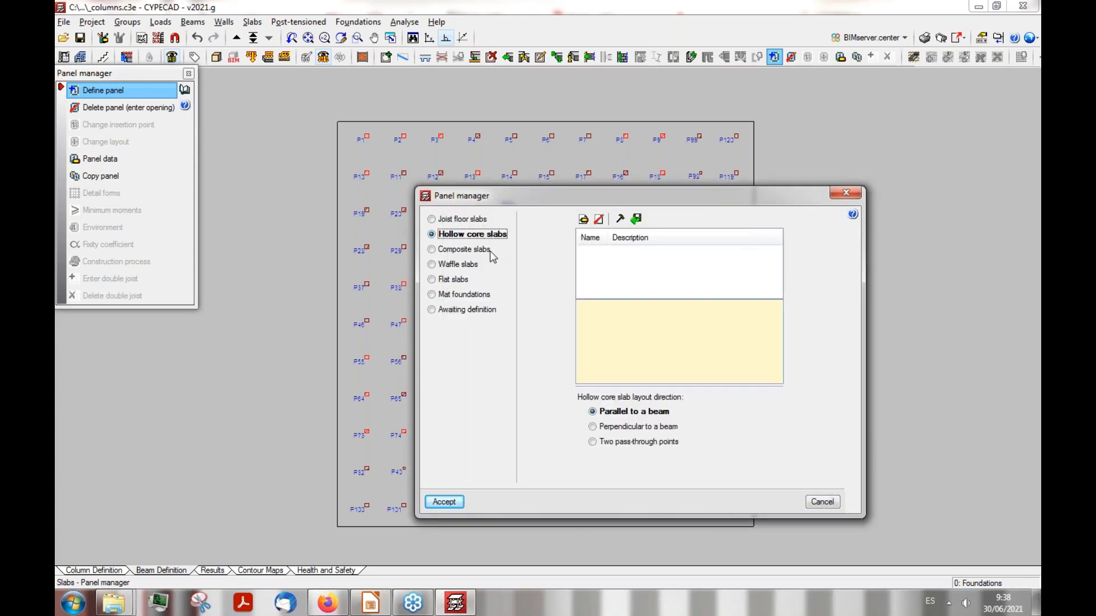
left_click(432, 250)
left_click(432, 264)
left_click(432, 280)
left_click(432, 294)
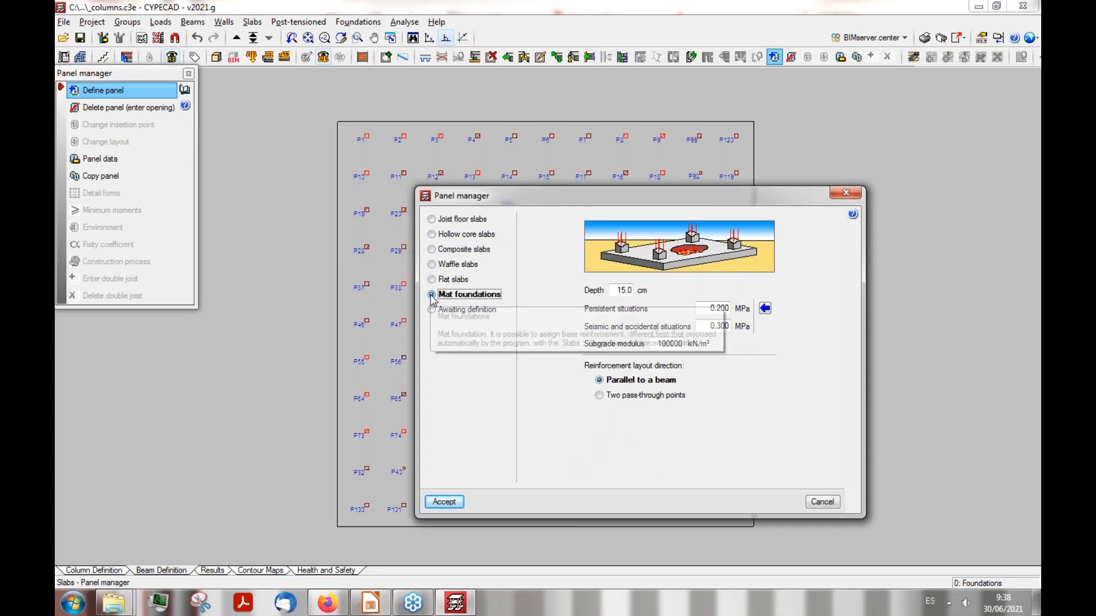
left_click(432, 310)
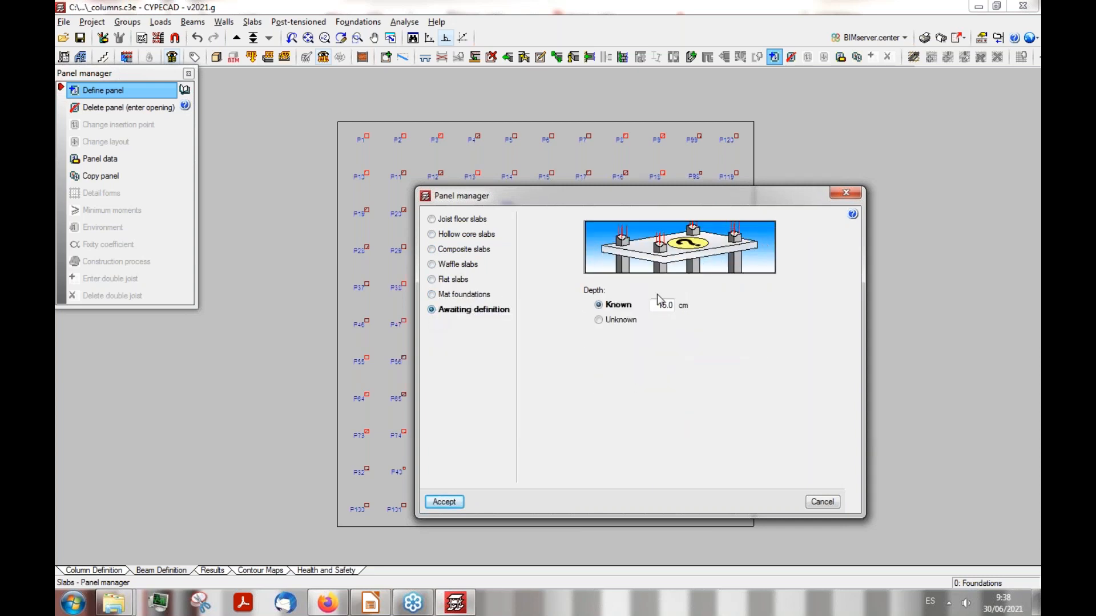
left_click(433, 220)
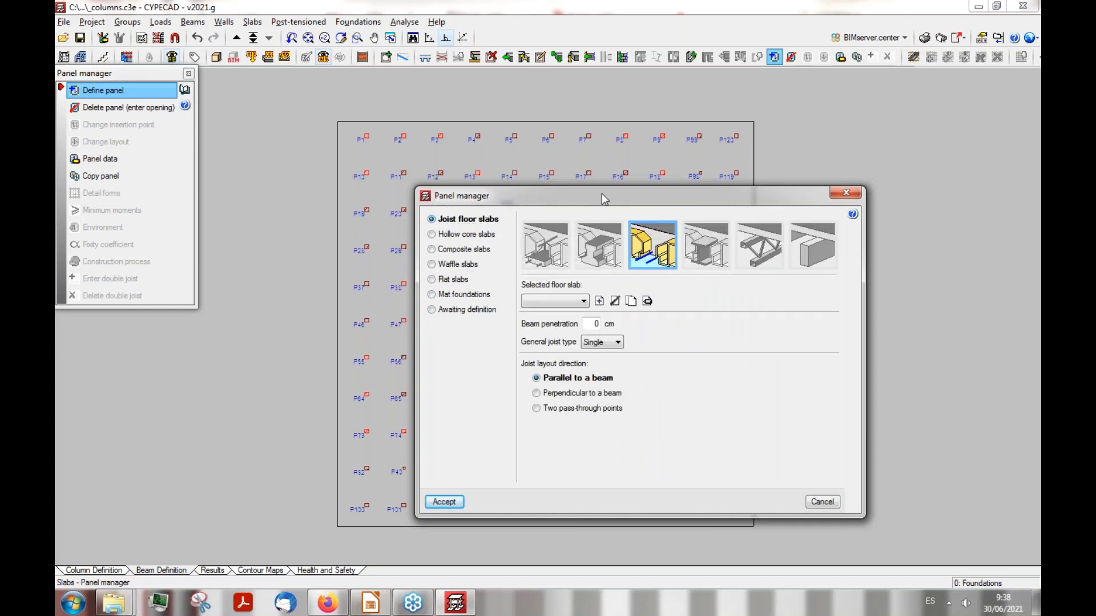
left_click_drag(608, 193, 584, 194)
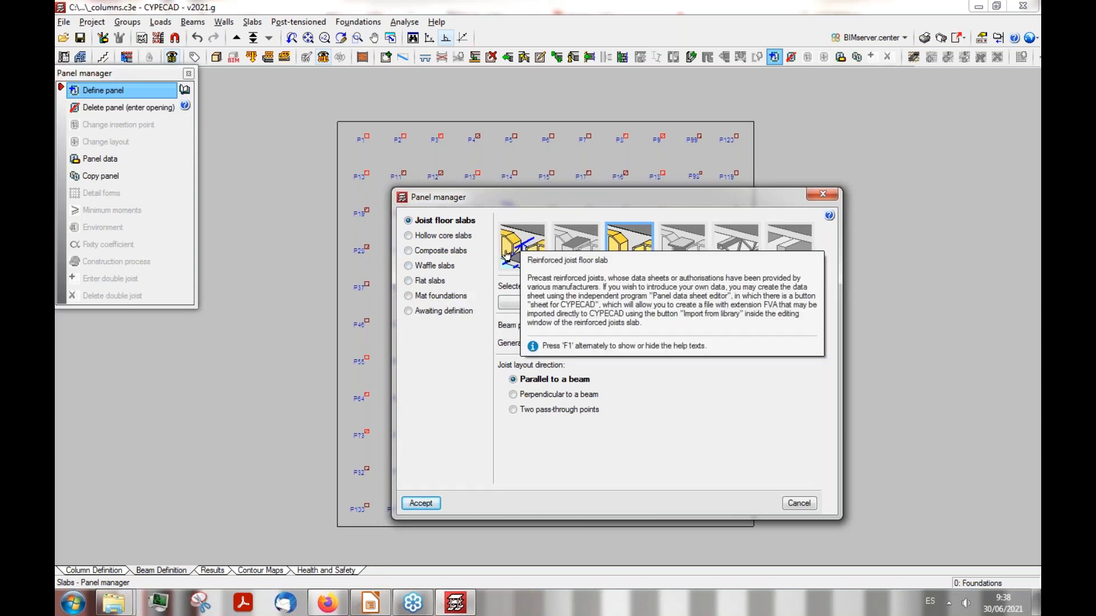
Step: Examine the waffle slab options, including creating a new slab, the lost-form library and the removable forms
left_click(409, 266)
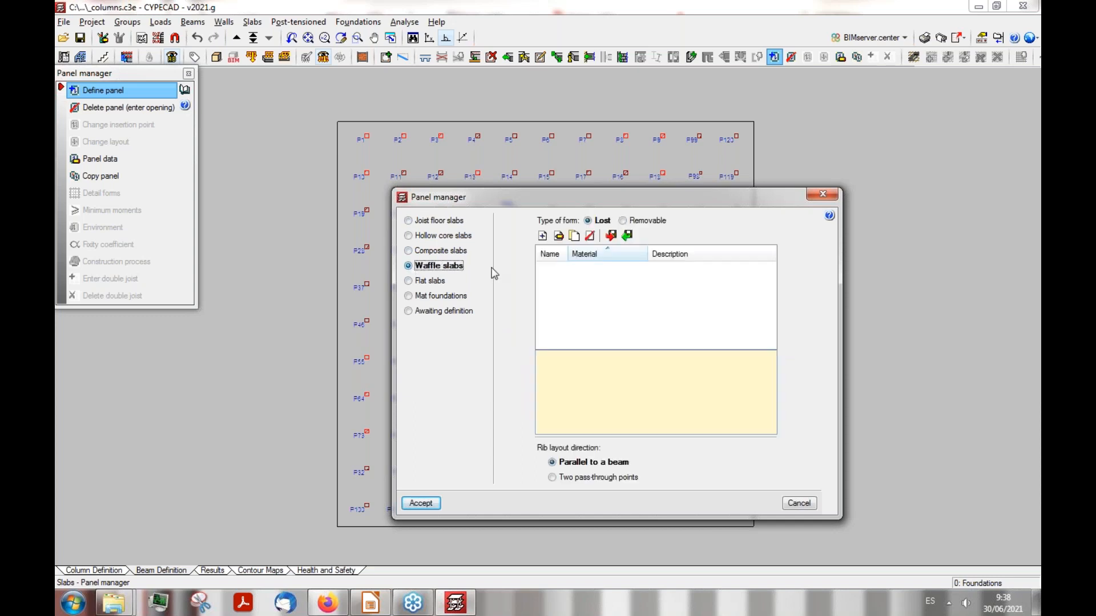
left_click(543, 236)
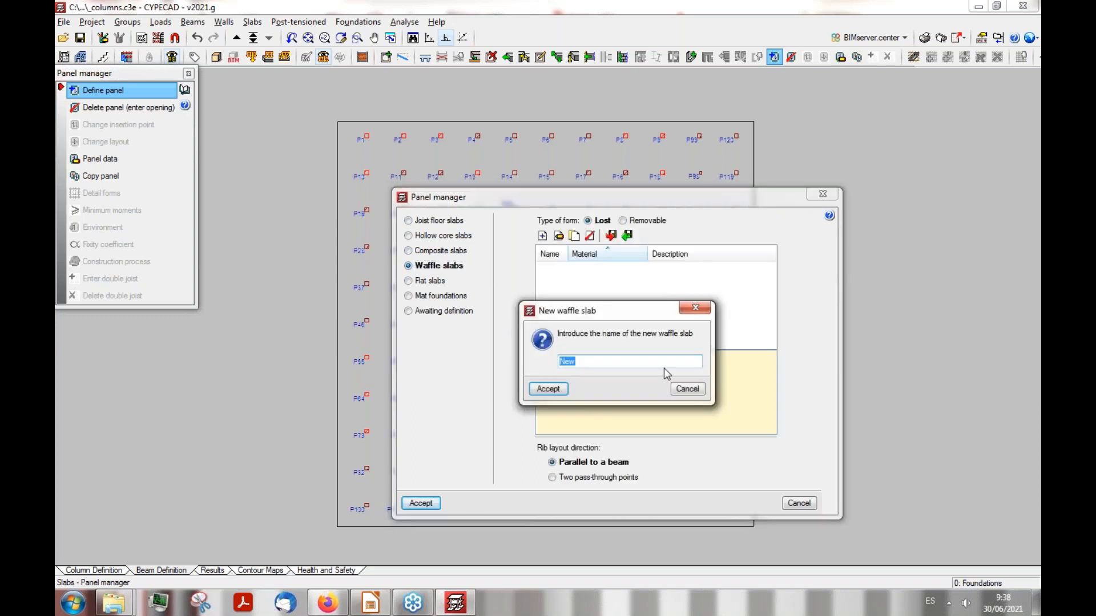
left_click(684, 387)
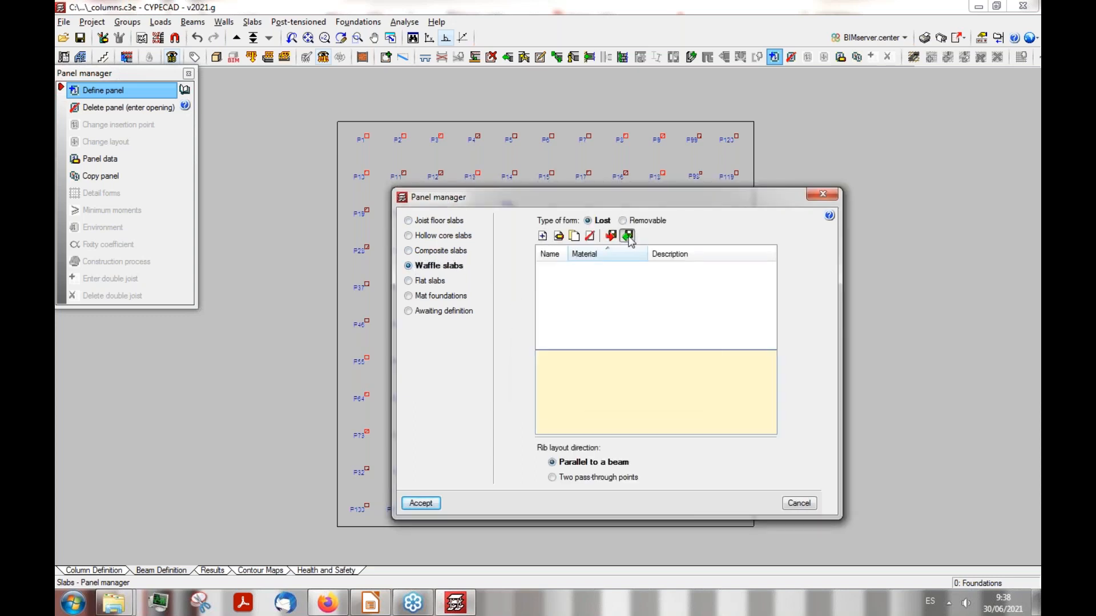
left_click(628, 236)
scroll(568, 295, "down", 5)
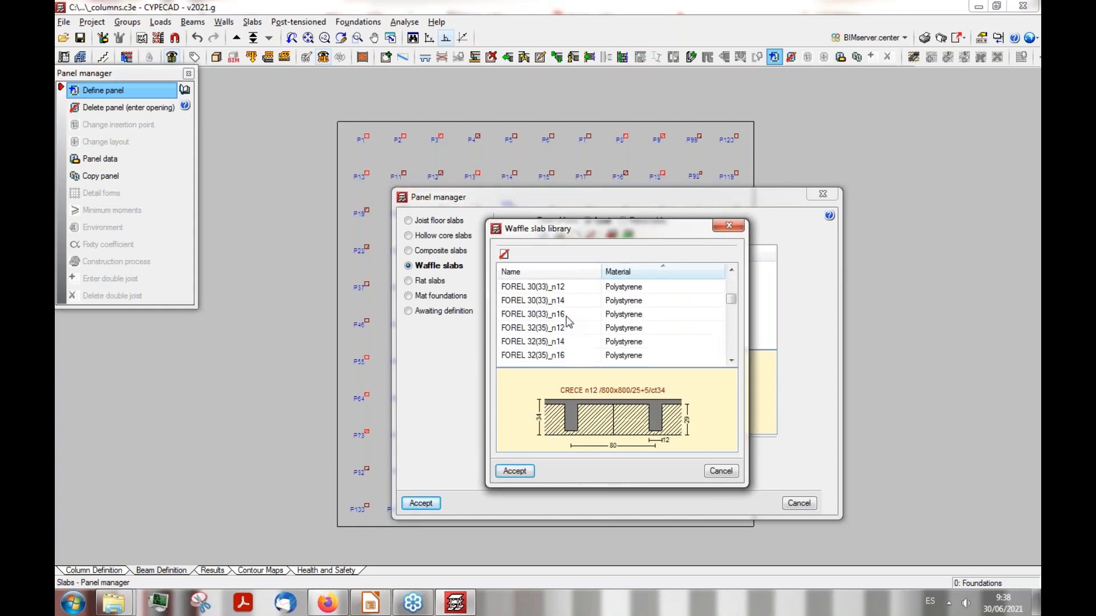
left_click_drag(588, 231, 513, 232)
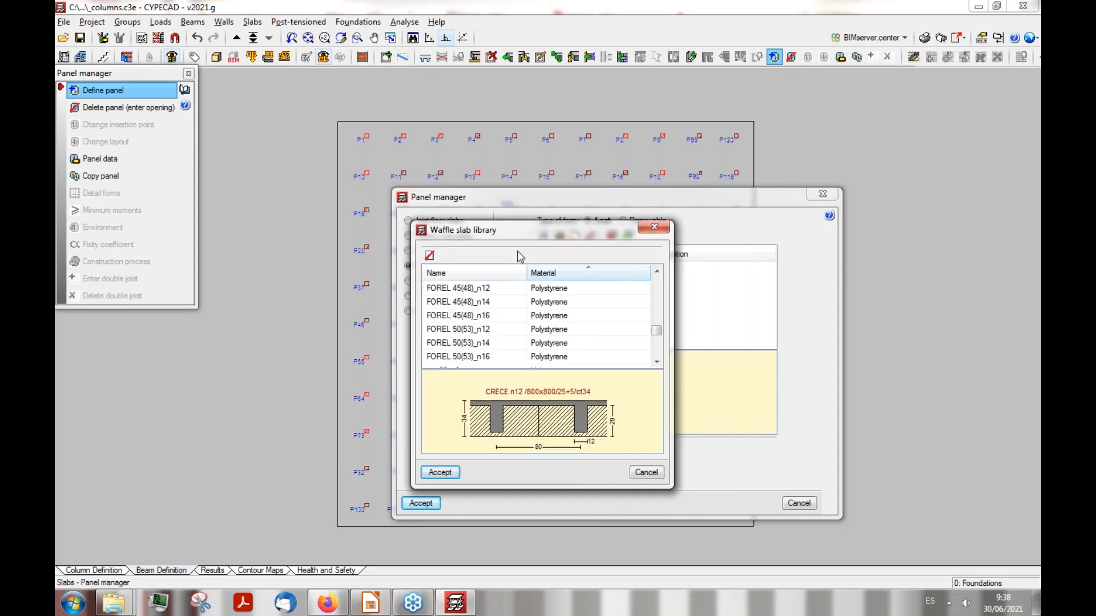
left_click(646, 472)
left_click(543, 236)
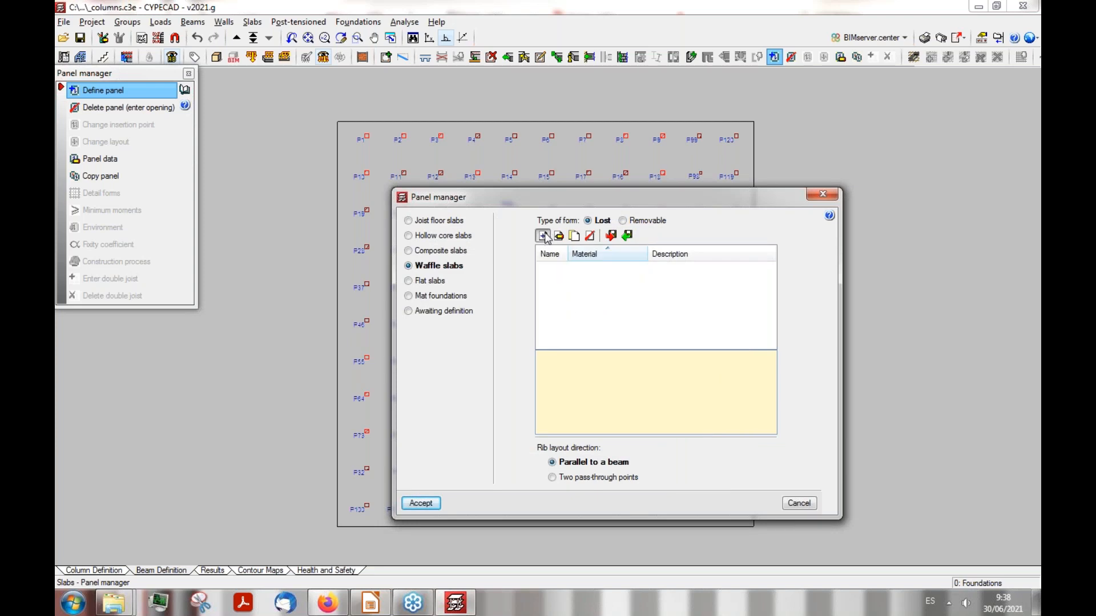
left_click(697, 388)
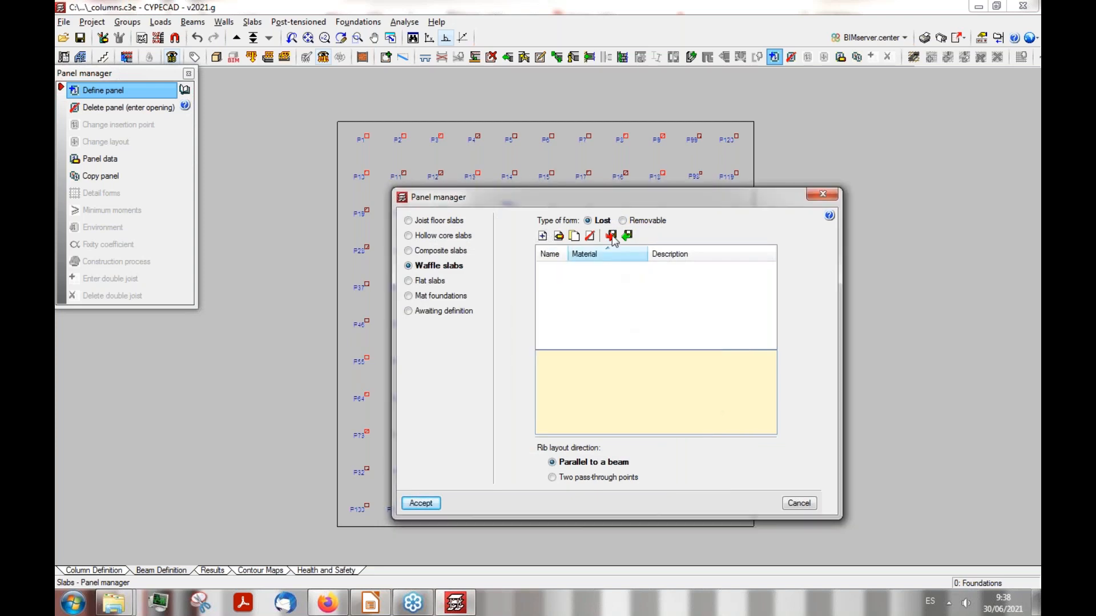
left_click(622, 221)
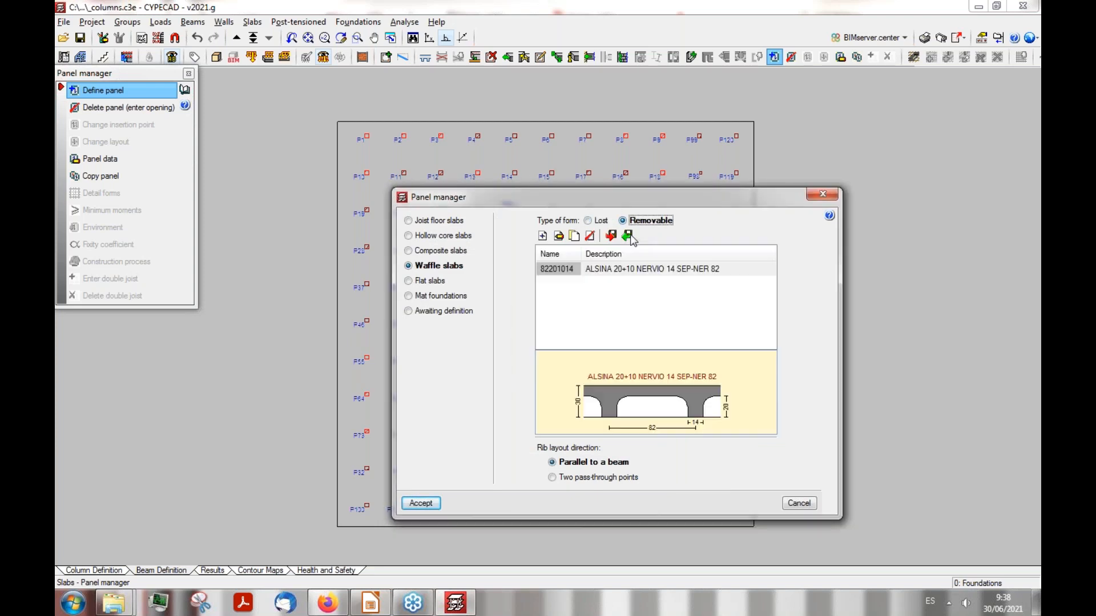
left_click(609, 273)
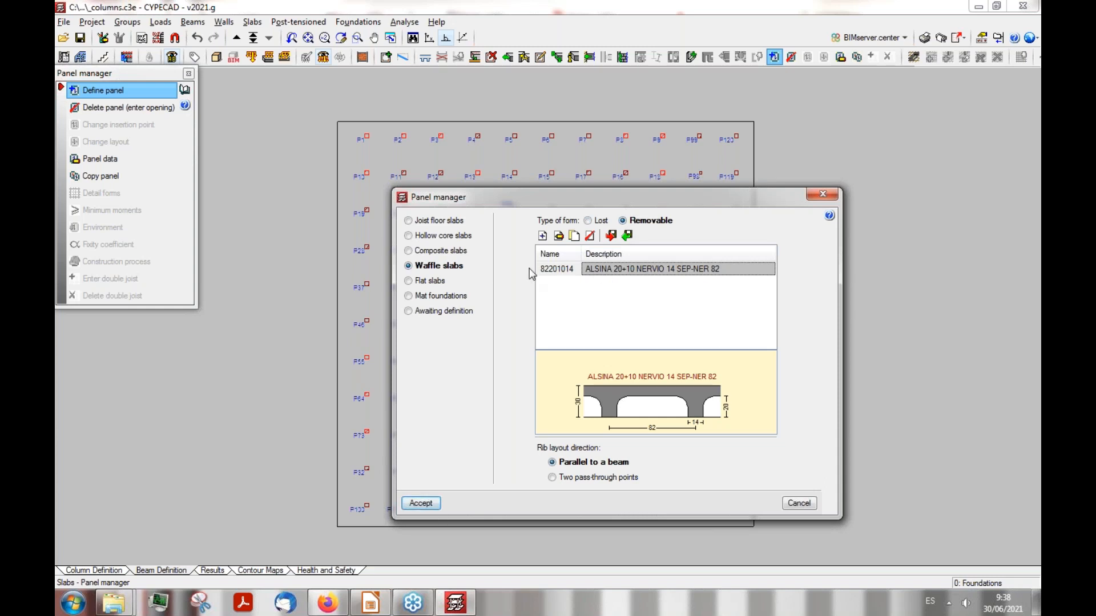
Step: Configure the panel as a 50 cm deep mat foundation with the typical bearing pressures for loose sand
left_click(409, 295)
double_click(602, 292)
type("50")
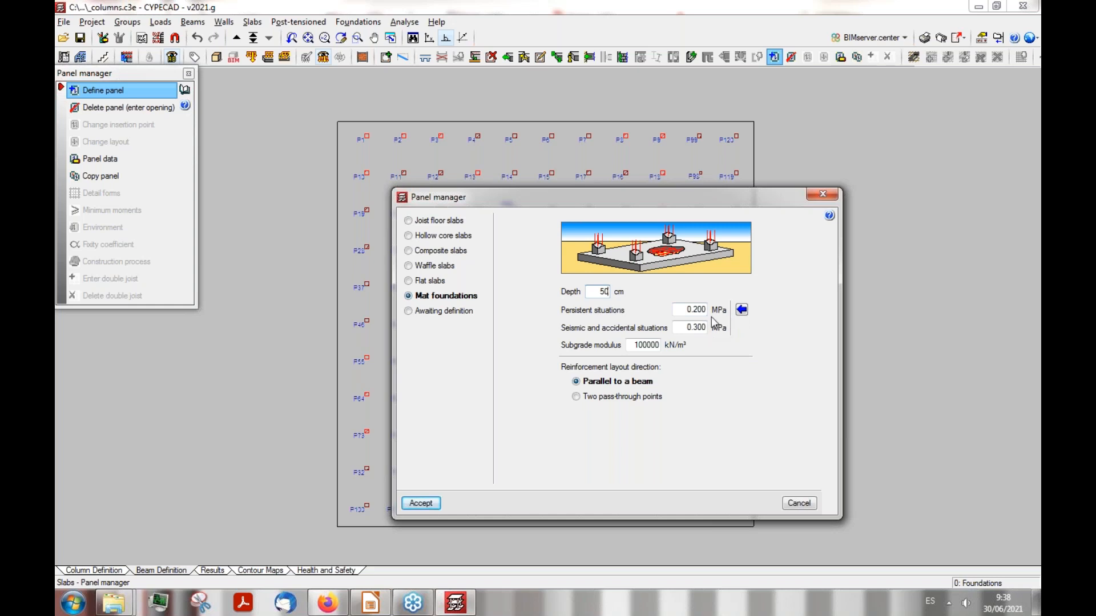
left_click(741, 310)
left_click(539, 368)
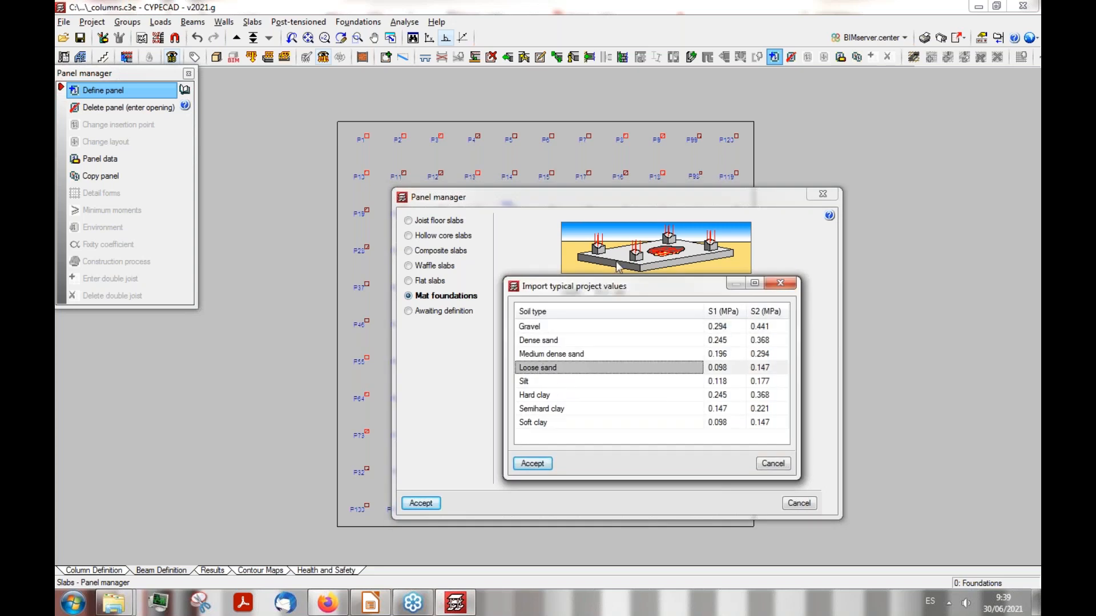
left_click(532, 463)
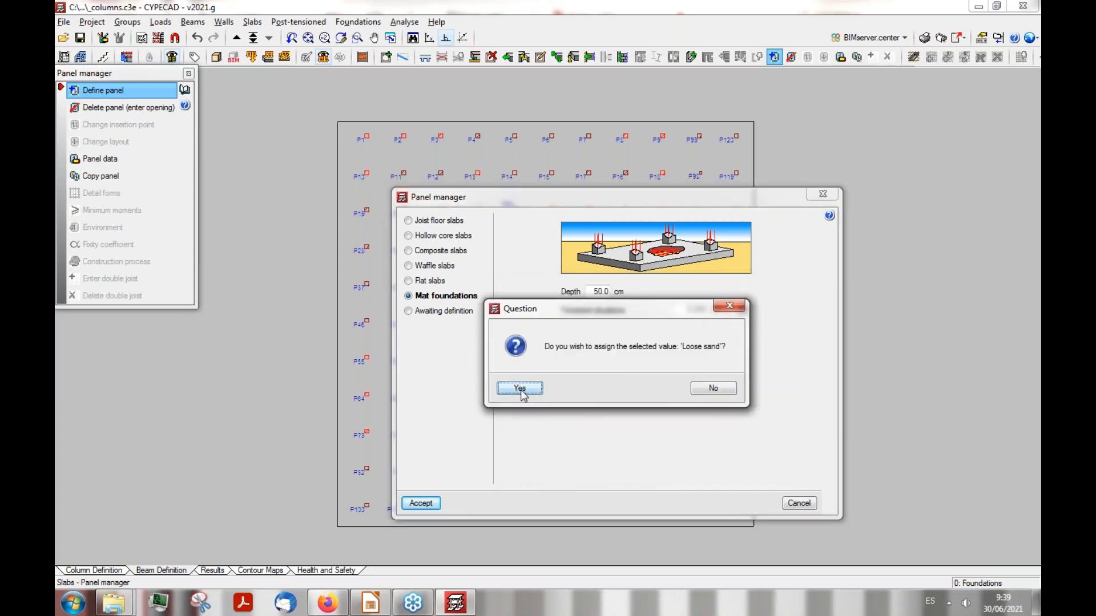
left_click(519, 388)
left_click(428, 505)
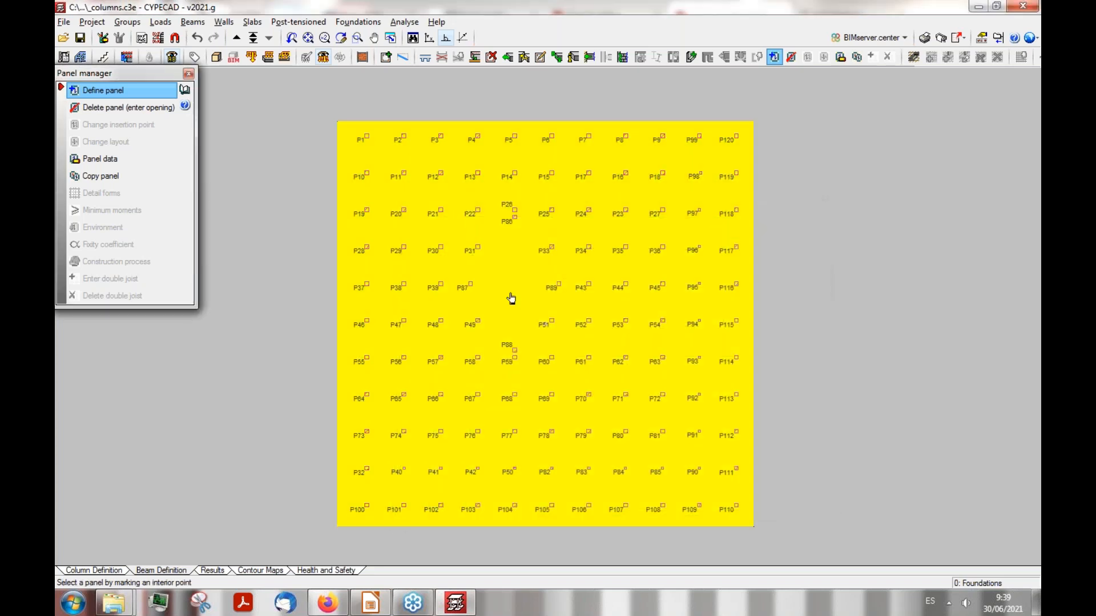
Step: Place the mat foundation panel inside the edge beams, with its reinforcement parallel to the upper edge beam
left_click(551, 342)
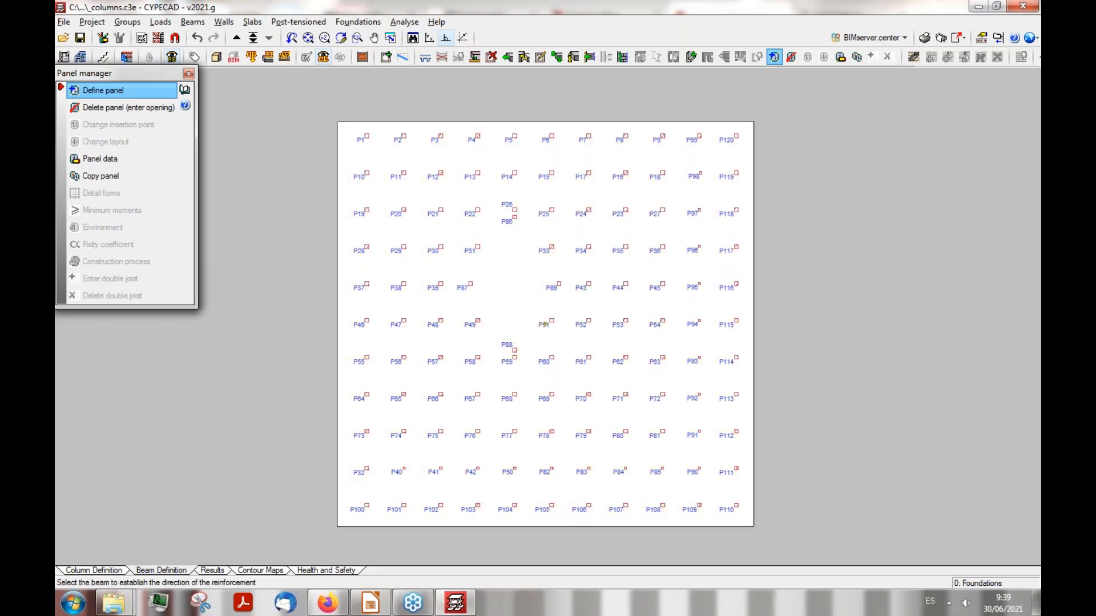
left_click(471, 122)
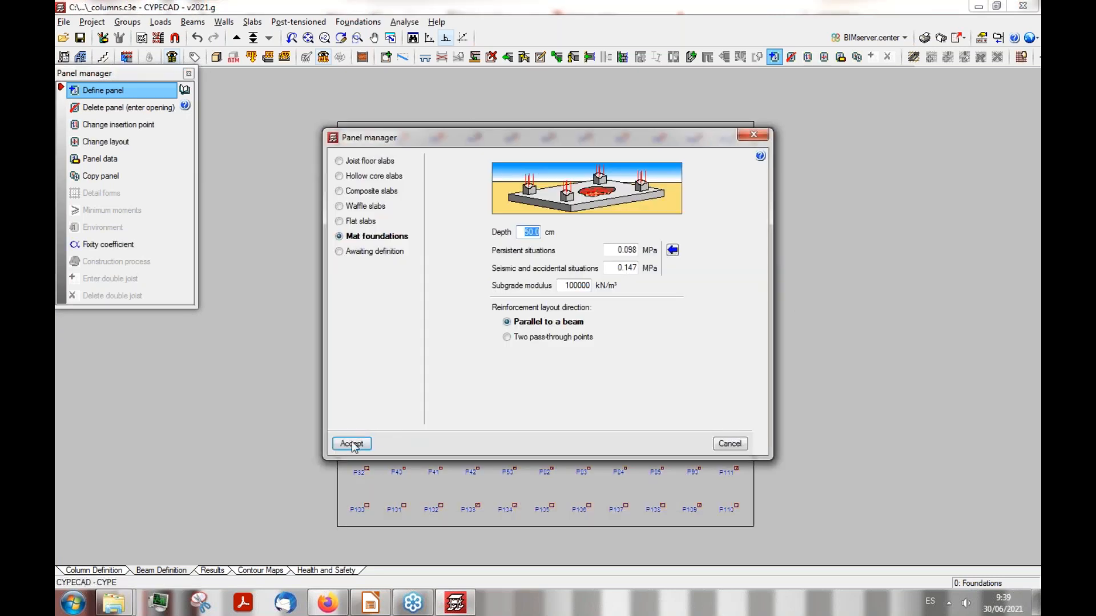
left_click(351, 444)
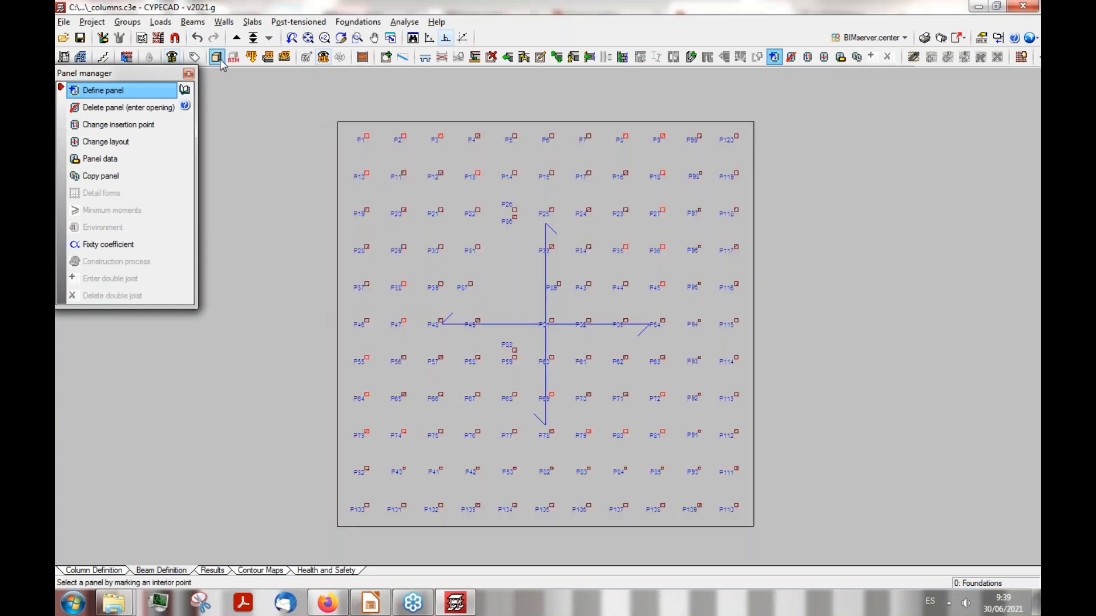
Step: Examine the mat slab and the columns in the 3D view of the building, then close it
left_click(217, 58)
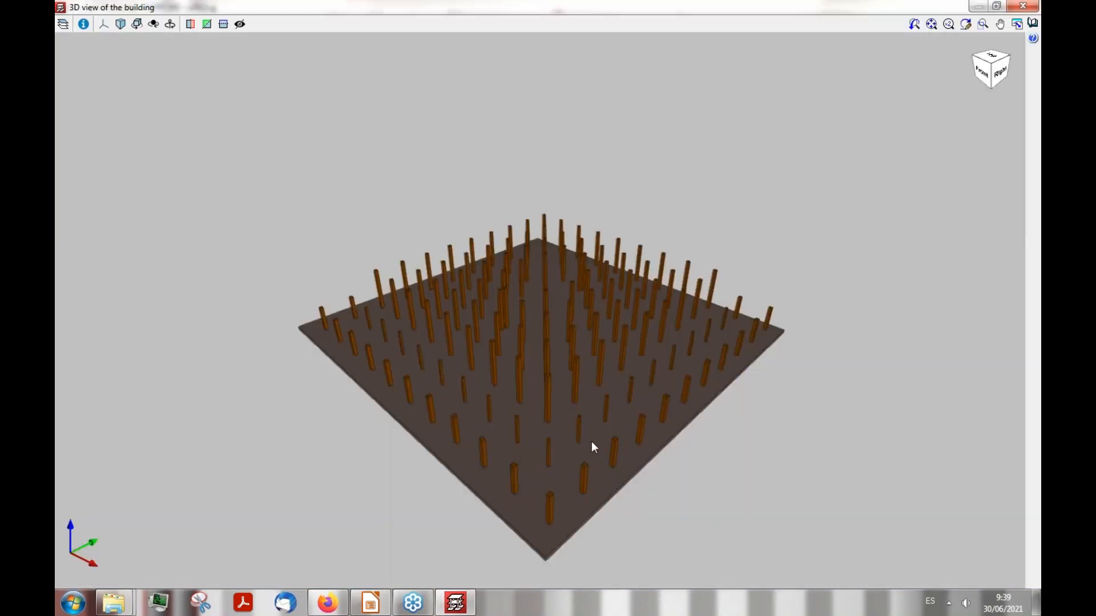
middle_click_drag(603, 486, 310, 378, "shift")
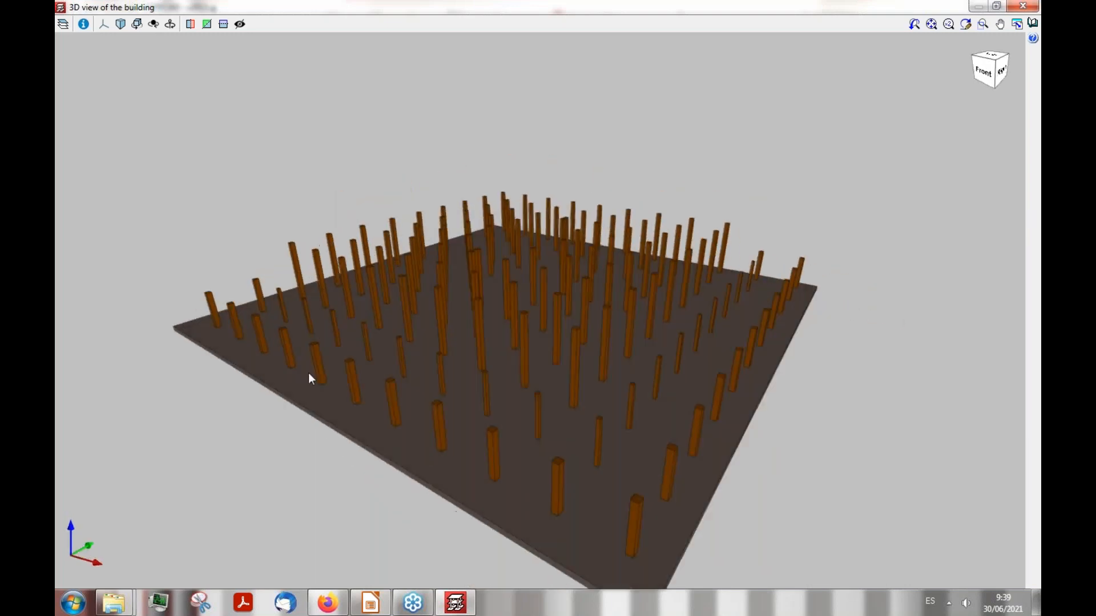
middle_click_drag(495, 266, 548, 294, "shift")
left_click(1028, 7)
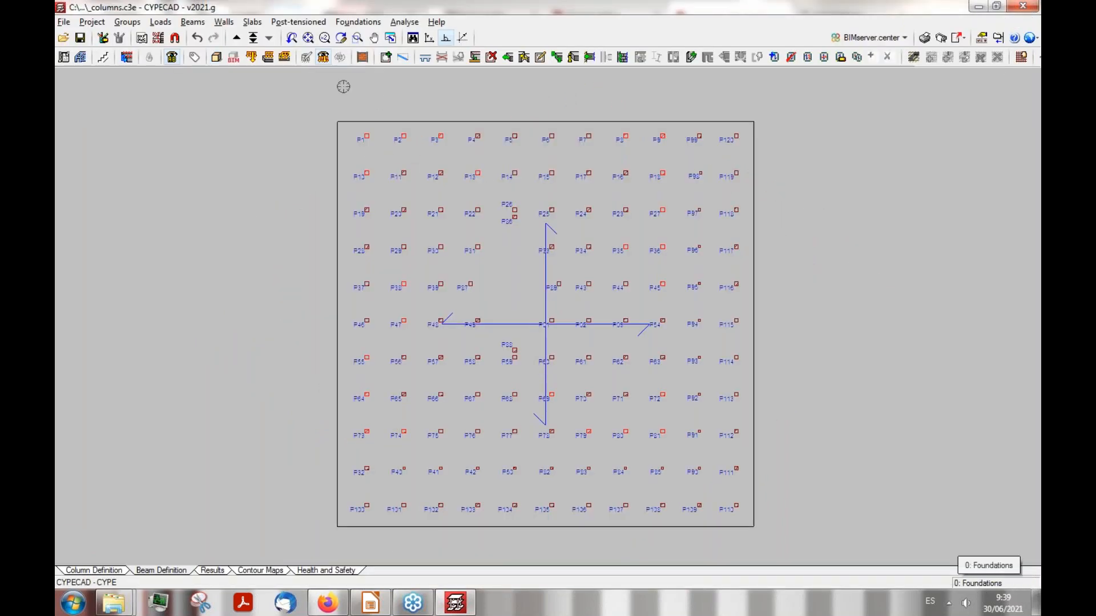
Step: Go up to Floor 1 and look at the settings for defining a reinforced concrete wall without creating one
left_click(236, 38)
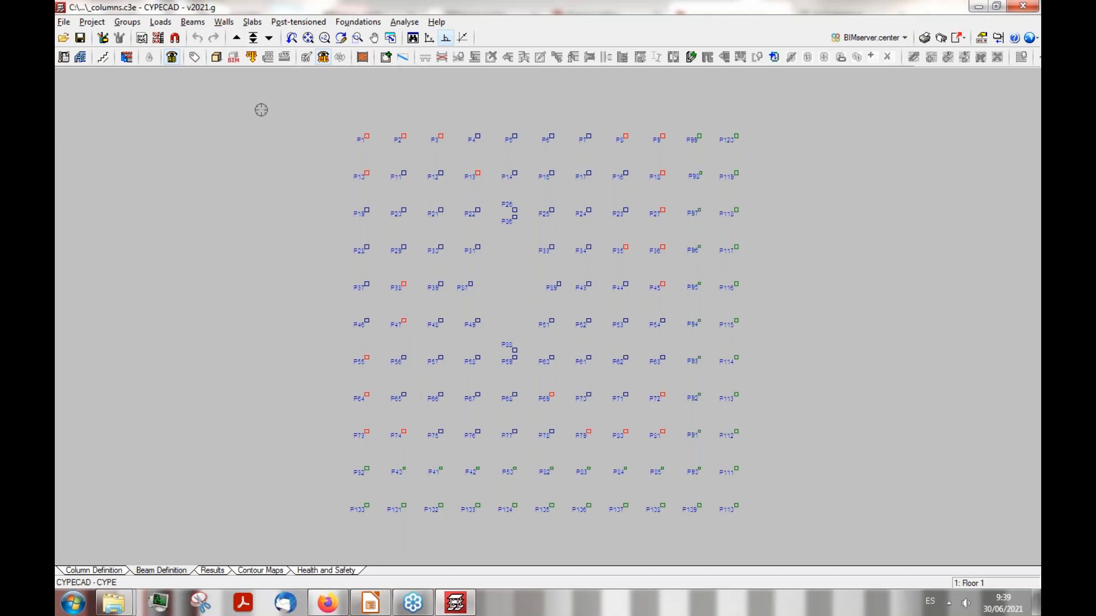
left_click(190, 23)
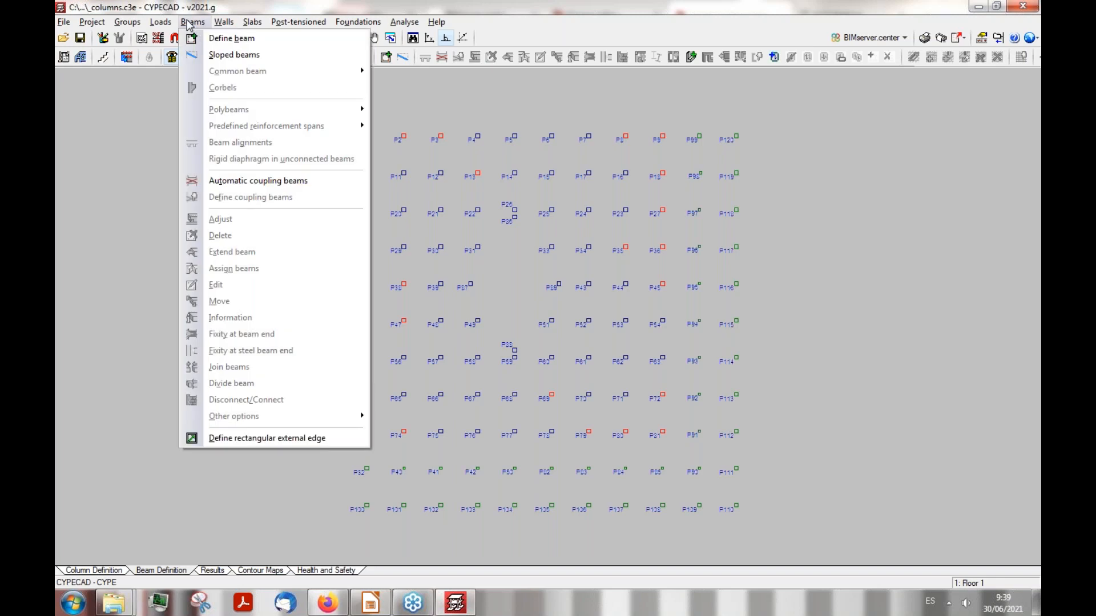
mouse_move(227, 27)
left_click(260, 38)
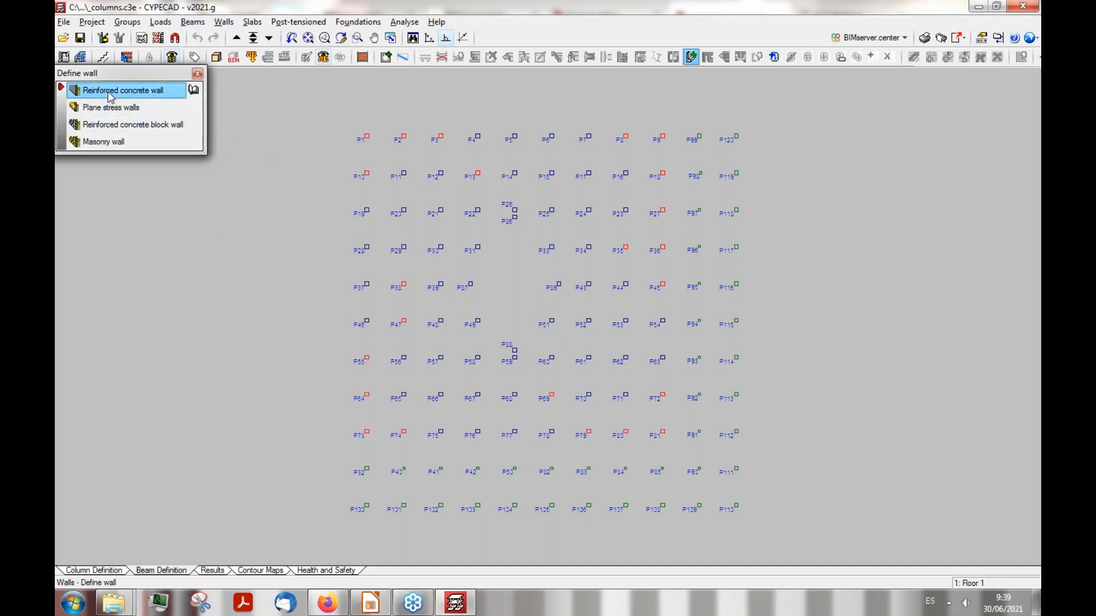
left_click(129, 90)
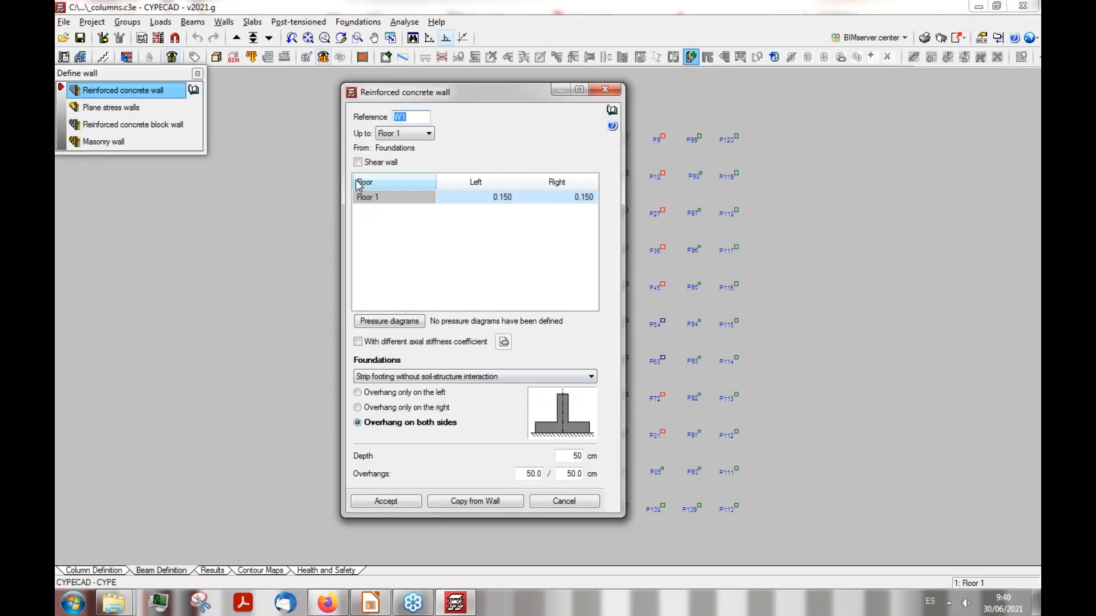
left_click(563, 501)
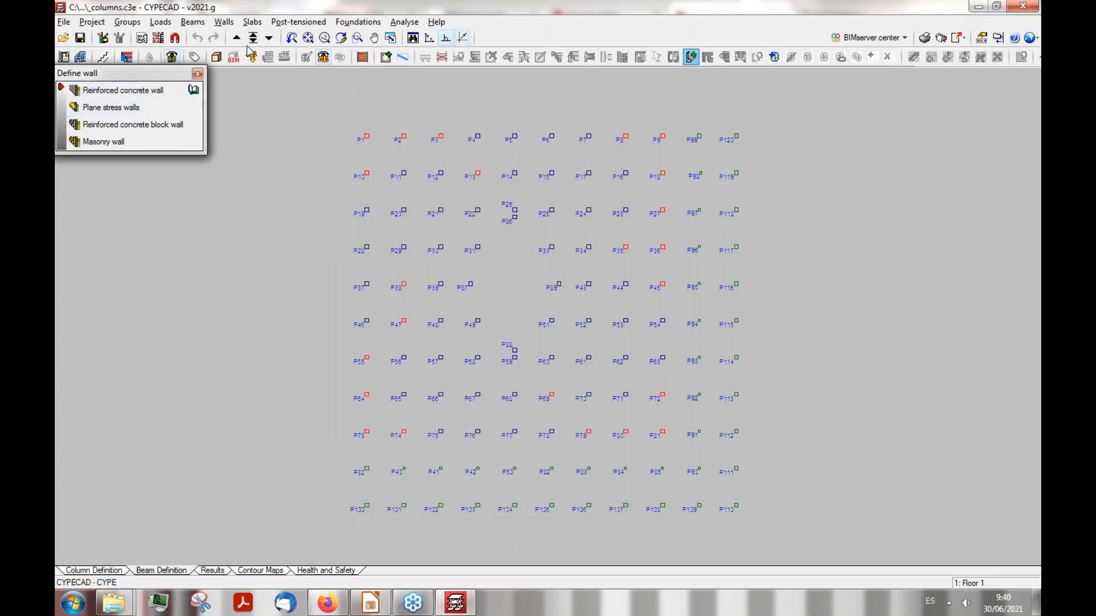
left_click_drag(166, 78, 168, 96)
Step: Start defining beams on Floor 1 and set the current beam to a flat beam 50 cm wide
left_click(193, 23)
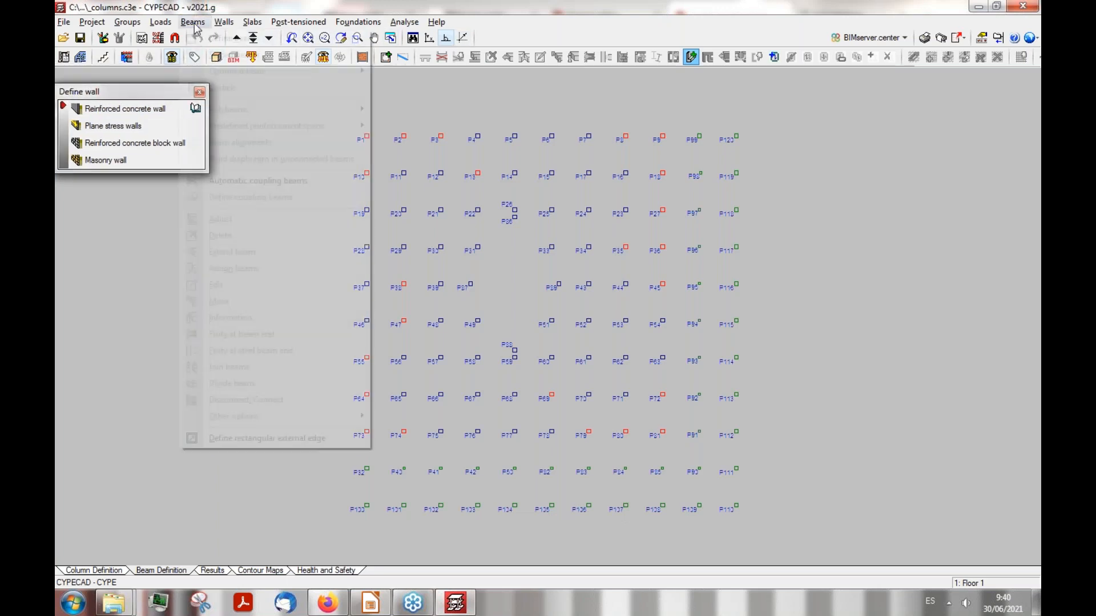
left_click(266, 37)
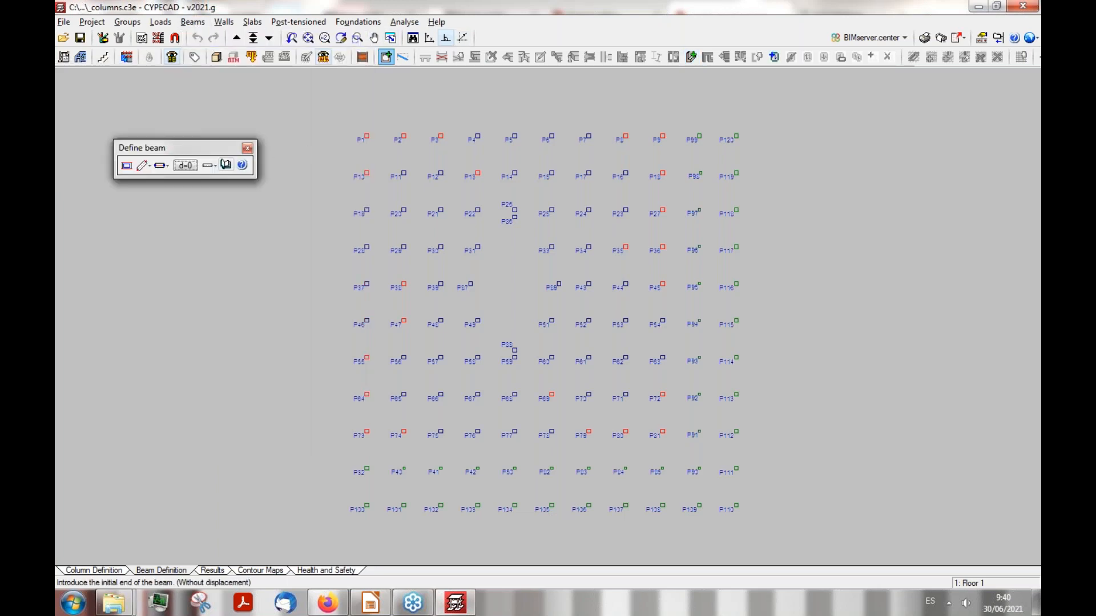
left_click(127, 165)
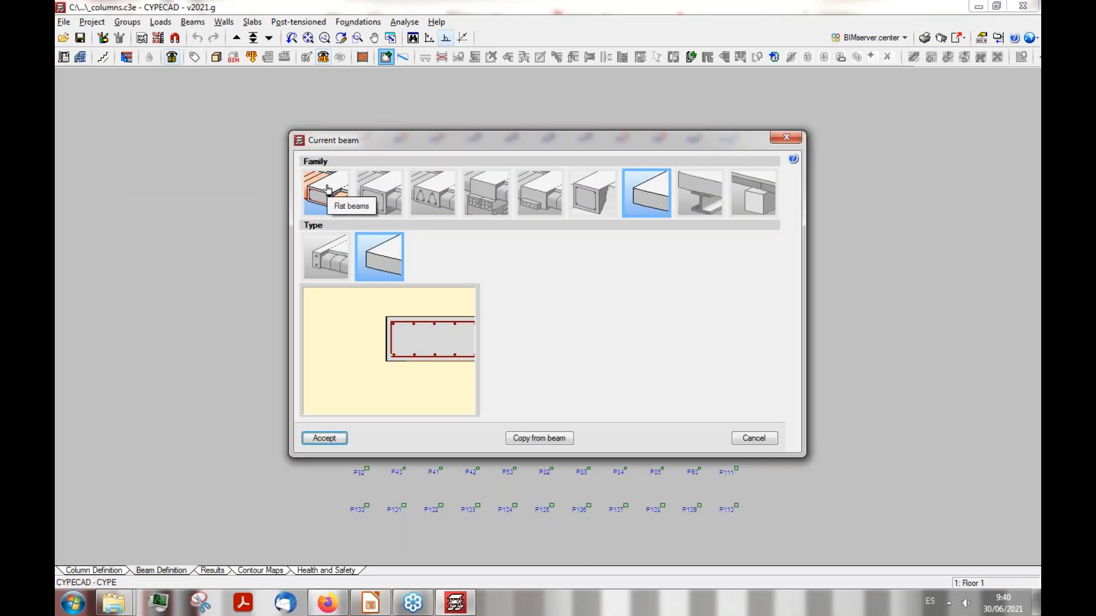
left_click(327, 190)
left_click(640, 351)
type("50")
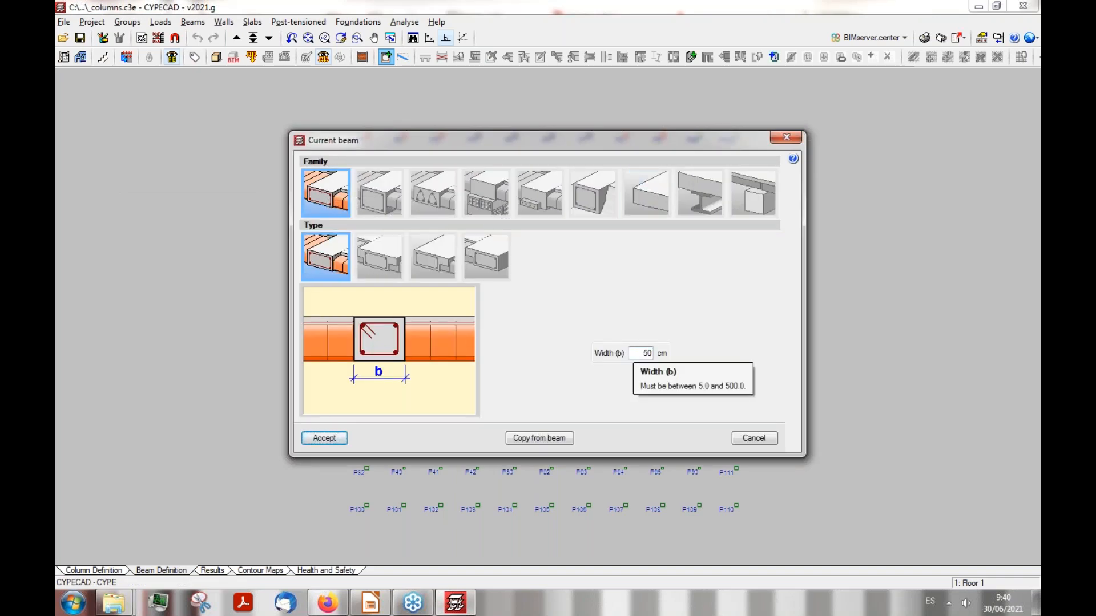
left_click(323, 438)
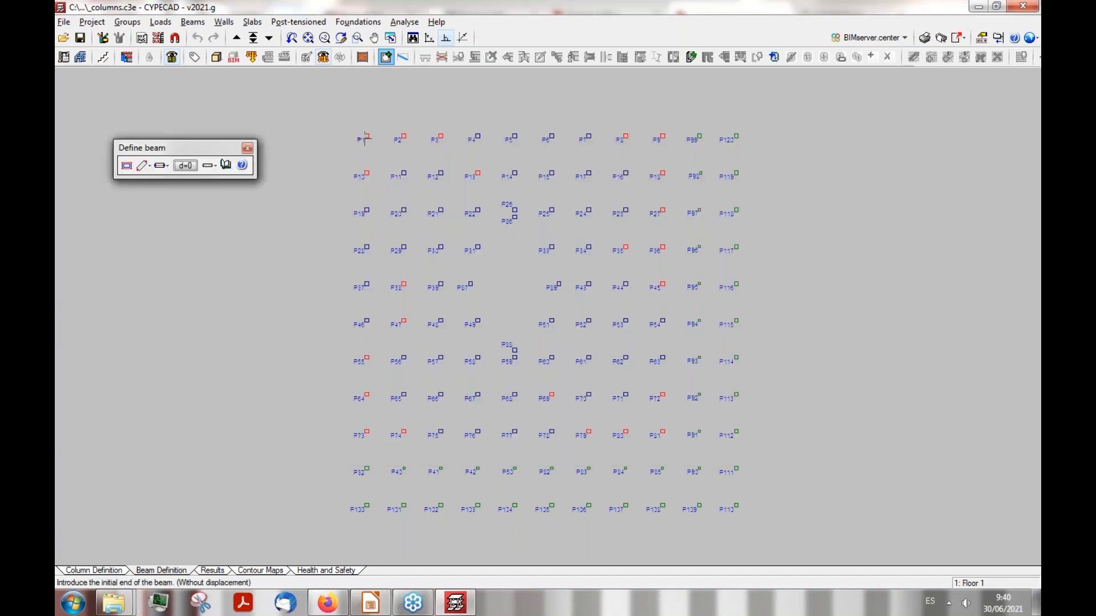
Step: Draw flat perimeter beams along the outer column lines connecting corner columns P1, P100, P110 and P120
left_click(365, 137)
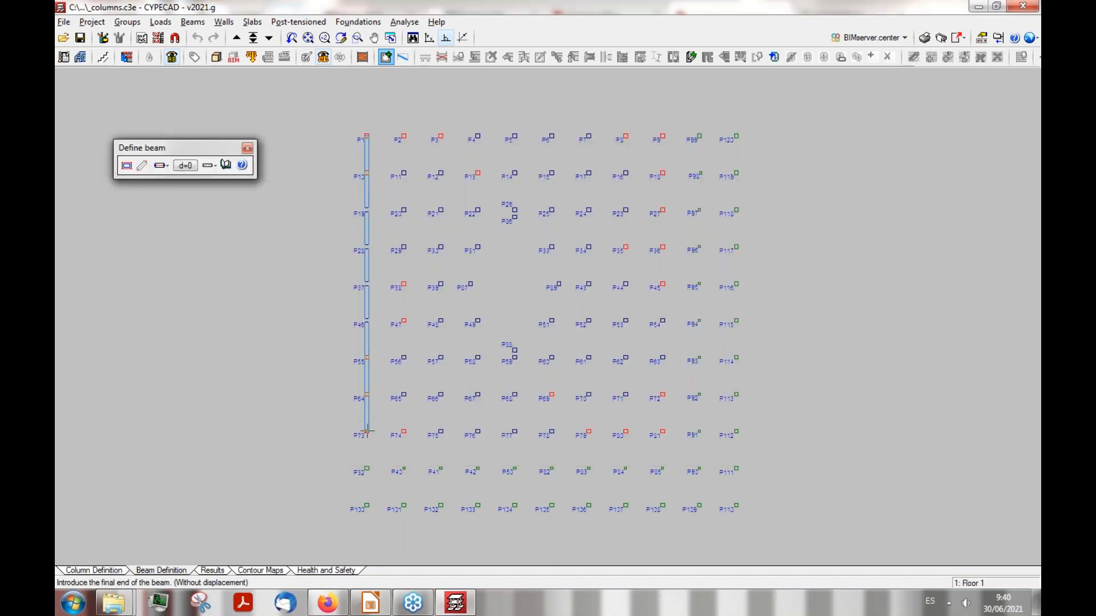
left_click(366, 507)
left_click(367, 135)
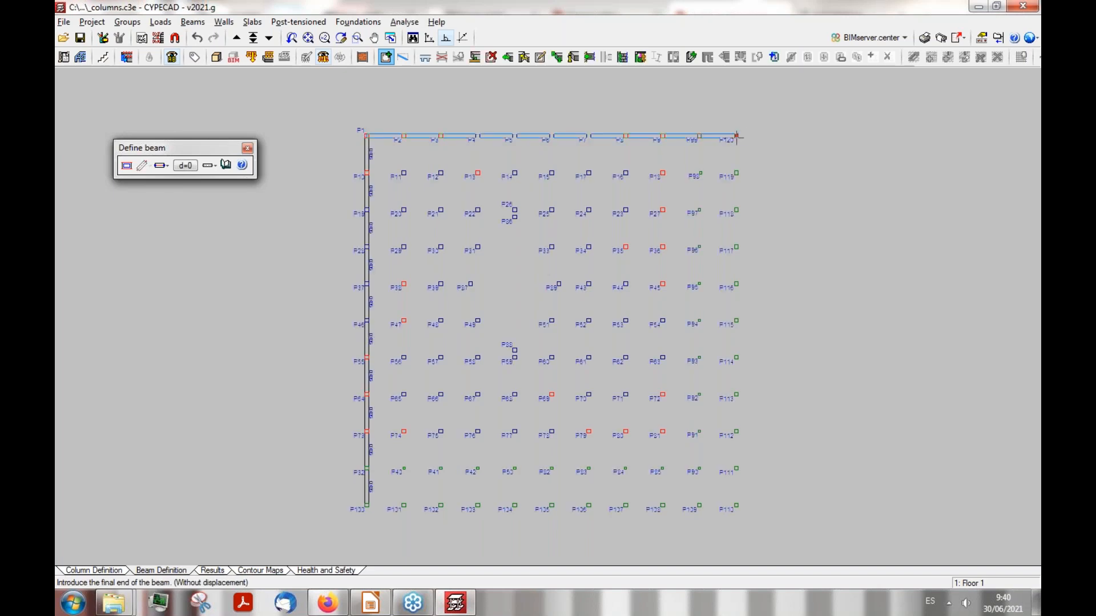
left_click(736, 137)
left_click(367, 505)
left_click(735, 495)
left_click(736, 137)
left_click(737, 503)
Step: Draw a curved beam starting at column P49, passing through P88 and ending in the free space beyond it
scroll(479, 302, "up", 1)
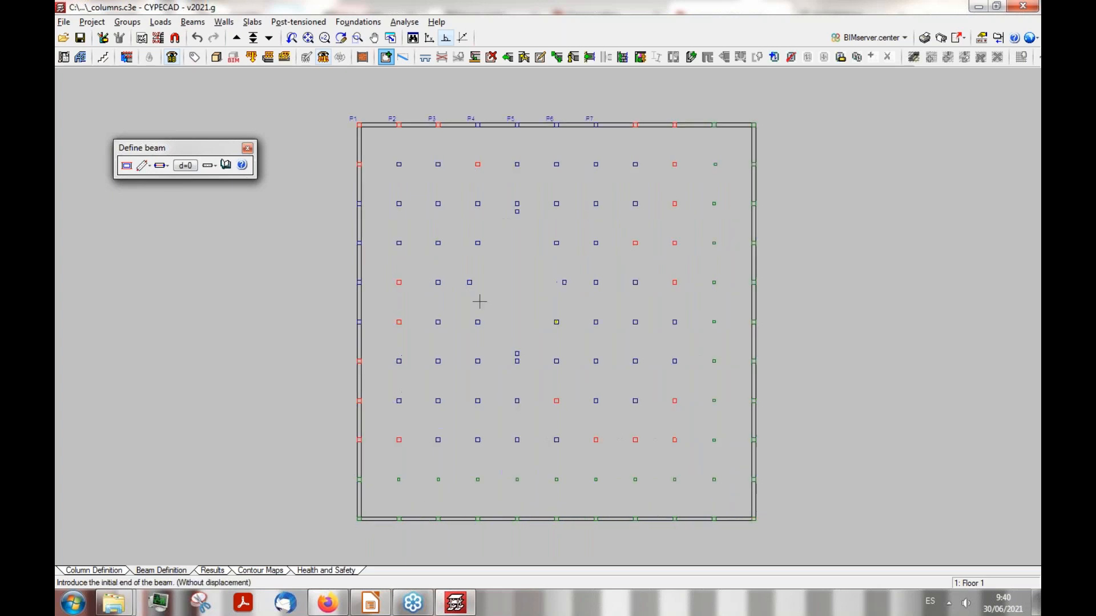
scroll(479, 301, "up", 3)
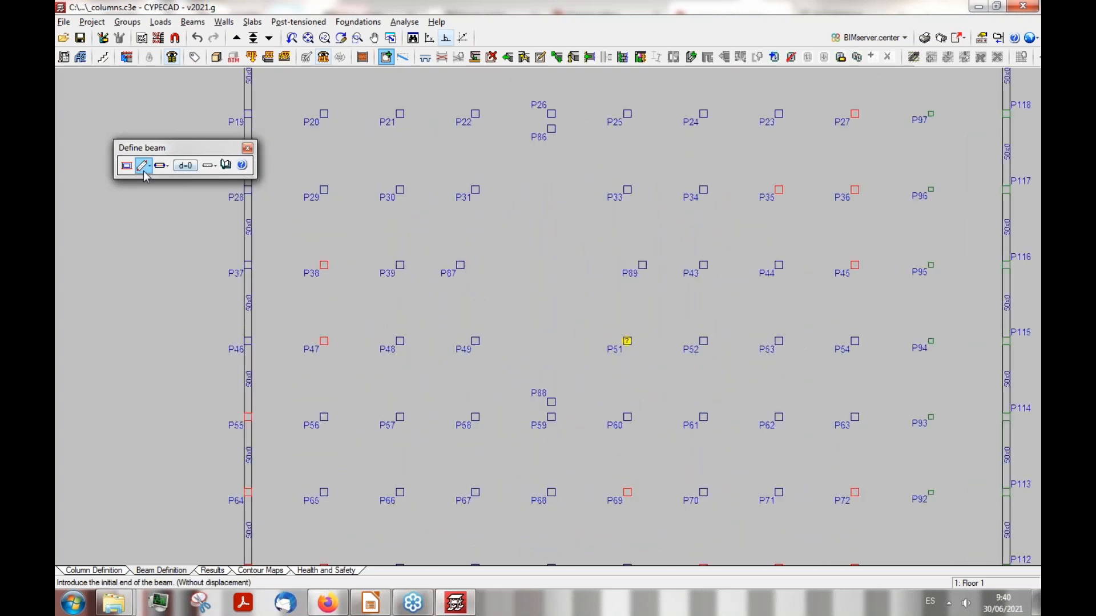
left_click(209, 166)
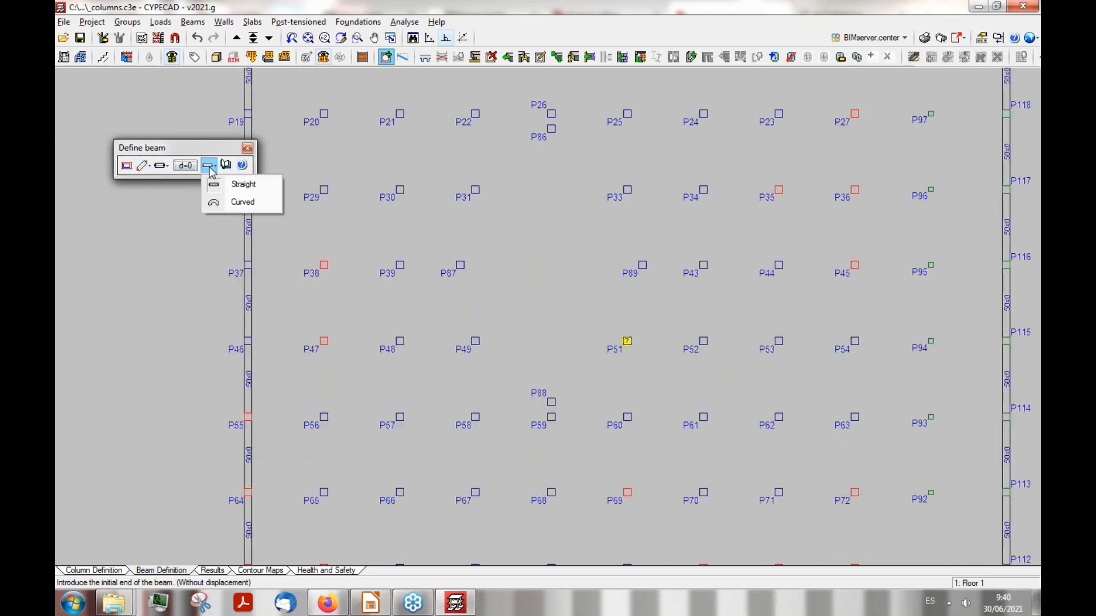
left_click(233, 203)
left_click(475, 341)
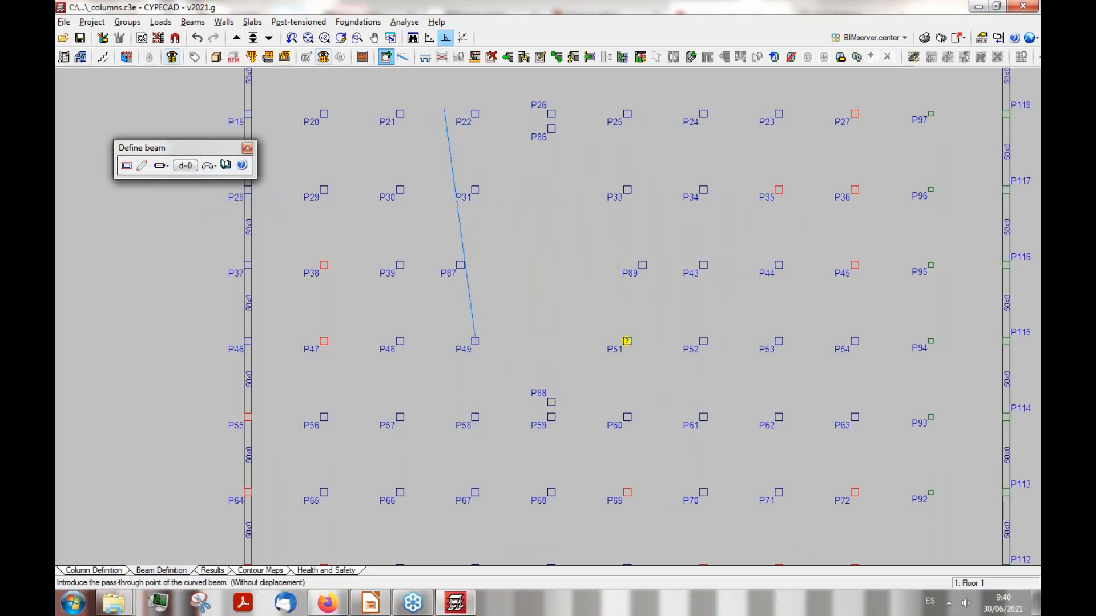
left_click(549, 399)
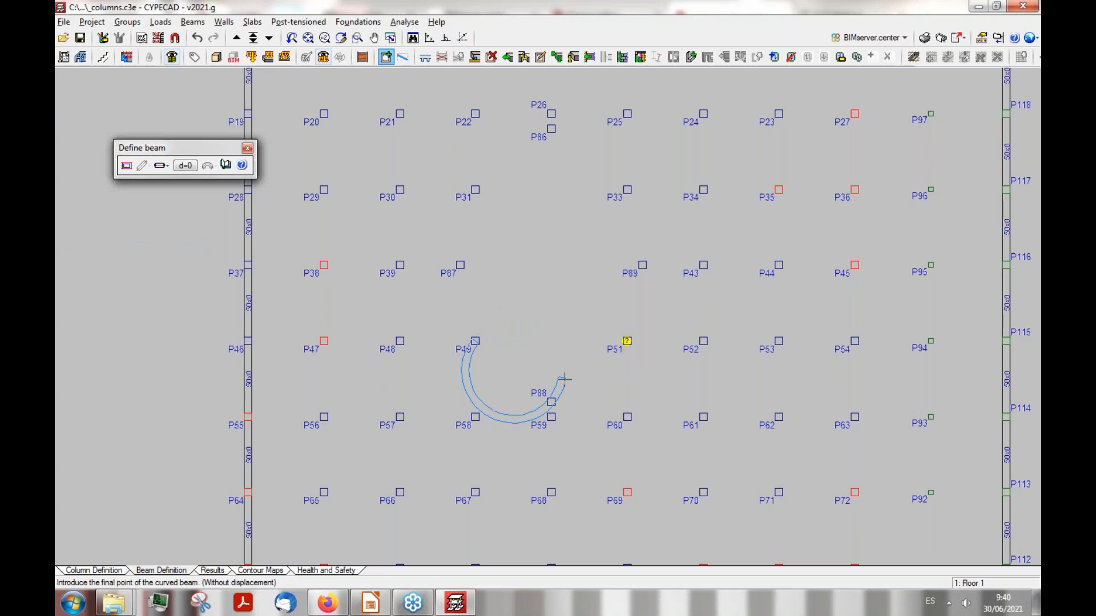
left_click(581, 399)
Step: Delete the curved beam between columns P49 and P88
scroll(479, 371, "down", 1)
scroll(565, 237, "down", 3)
scroll(626, 399, "up", 4)
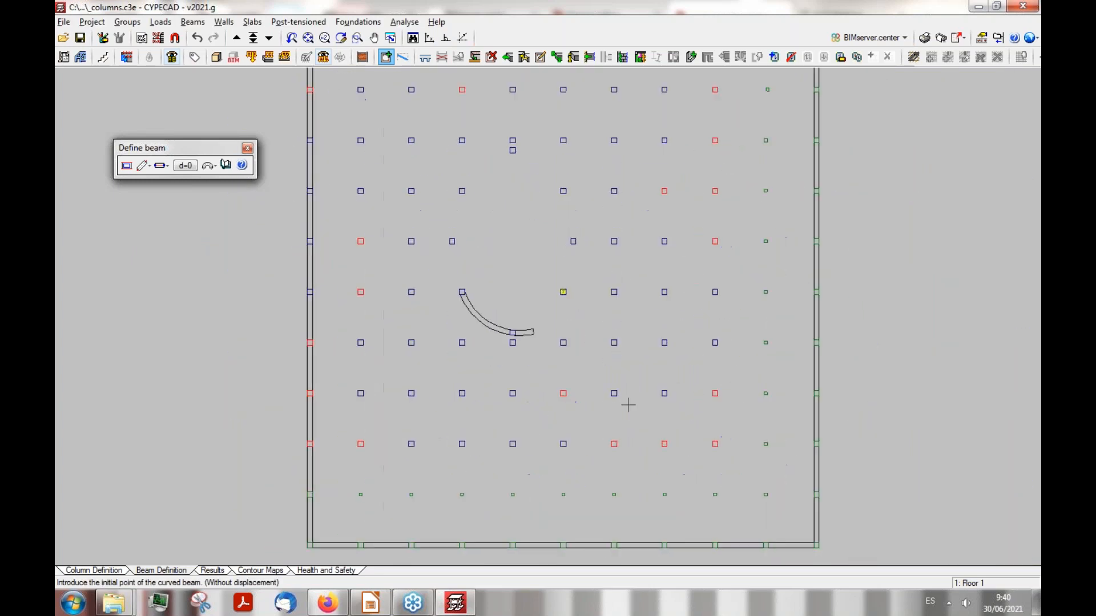
left_click(197, 22)
left_click(220, 235)
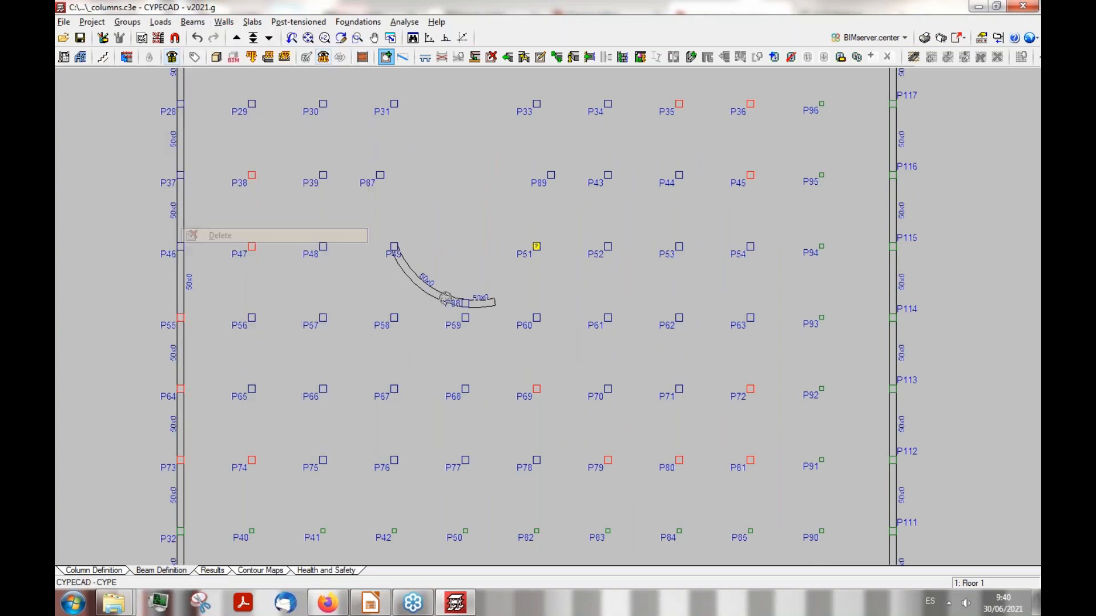
left_click(443, 299)
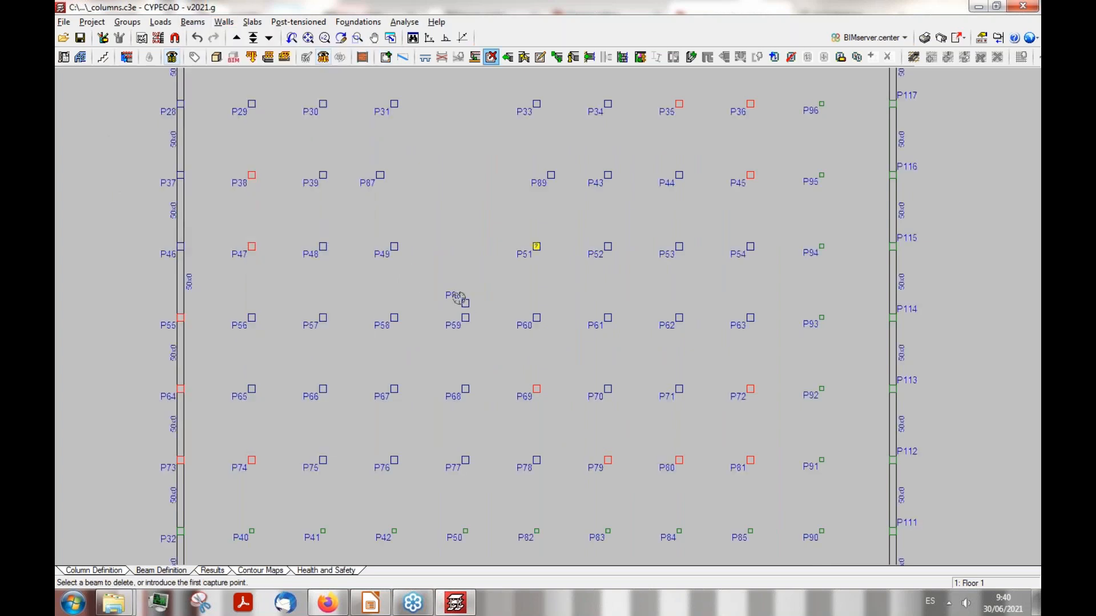
Step: Switch the beam definition back to straight and draw a beam from column P88 to P49
scroll(456, 297, "down", 2)
scroll(448, 214, "up", 3)
left_click(192, 22)
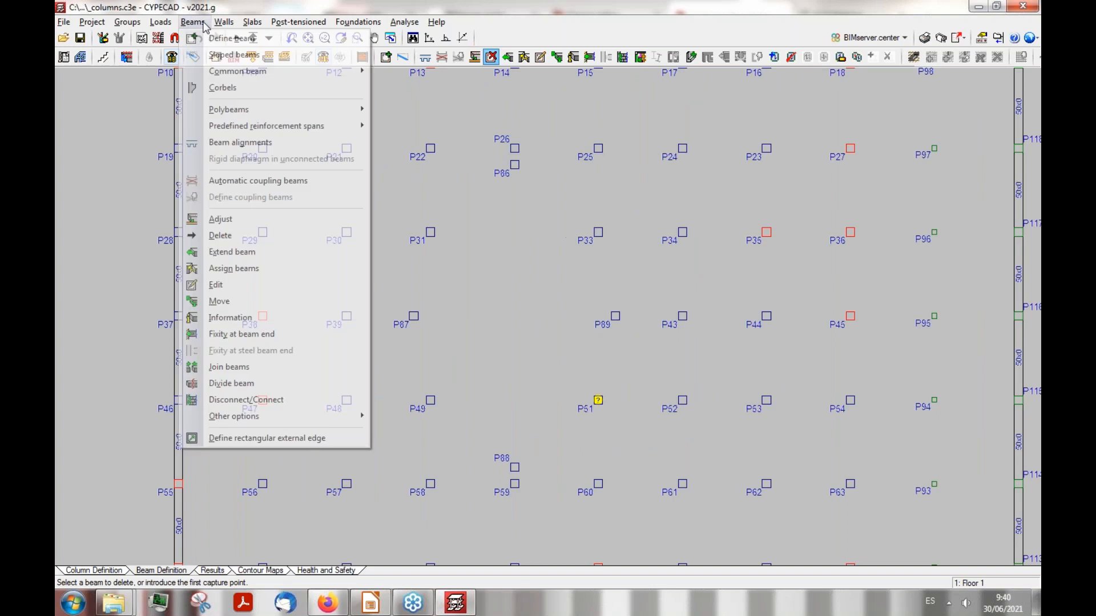
left_click(212, 38)
left_click(514, 467)
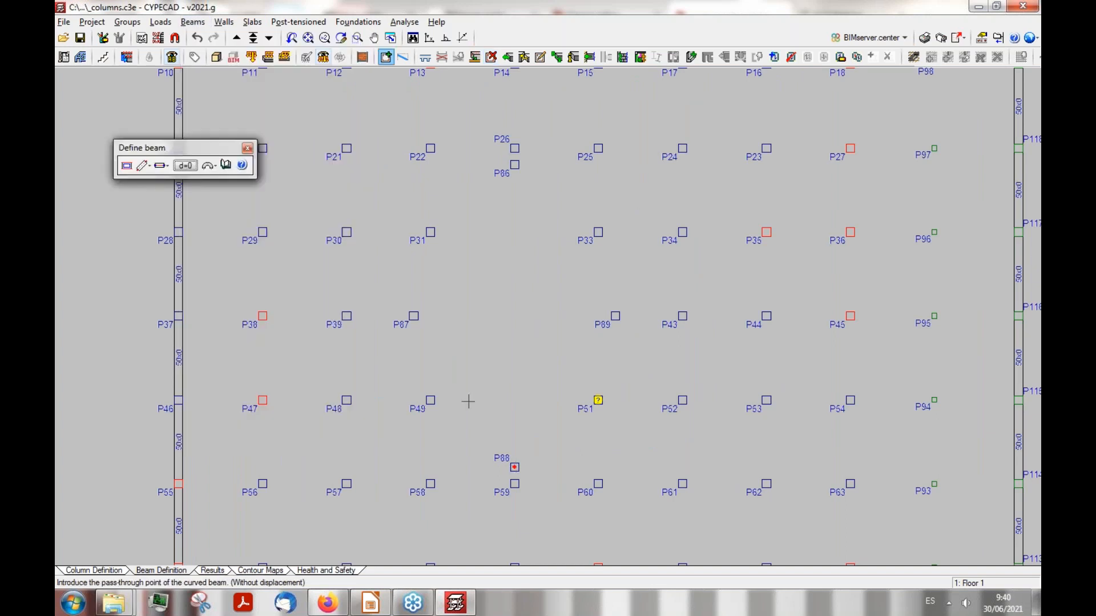
left_click(210, 166)
left_click(225, 188)
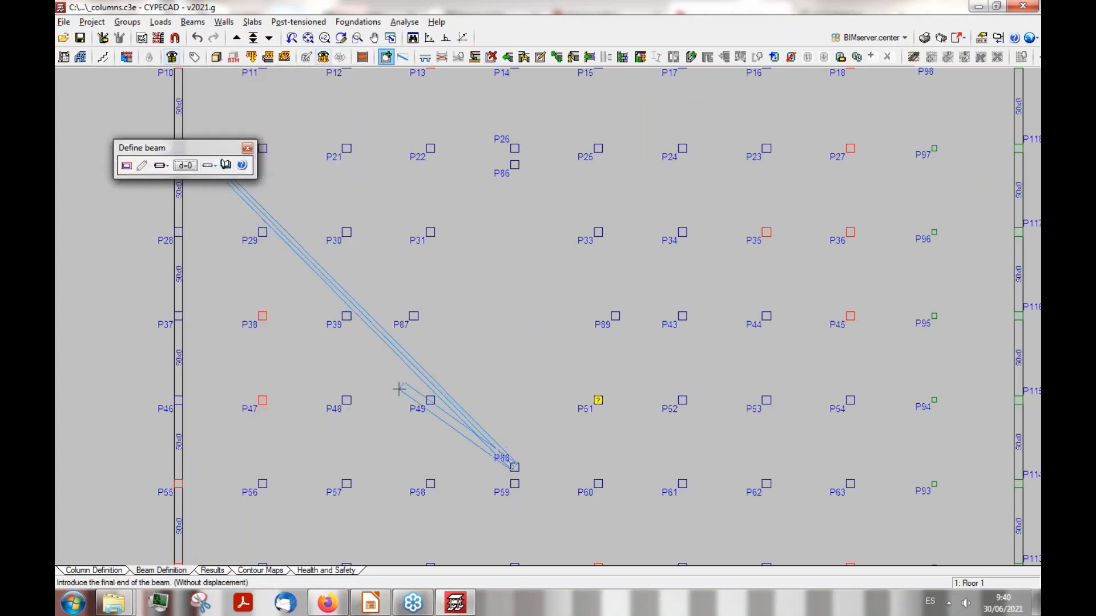
left_click(437, 389)
Step: Draw straight beams around the left side of the central opening, from P49 through P87 and P31 to P86
left_click(431, 400)
left_click(414, 315)
left_click(414, 316)
left_click(442, 227)
left_click(454, 217)
left_click(514, 165)
Step: Draw straight beams around the other half of the central opening, from P86 through P33, P89 and P51 to P88
left_click(514, 165)
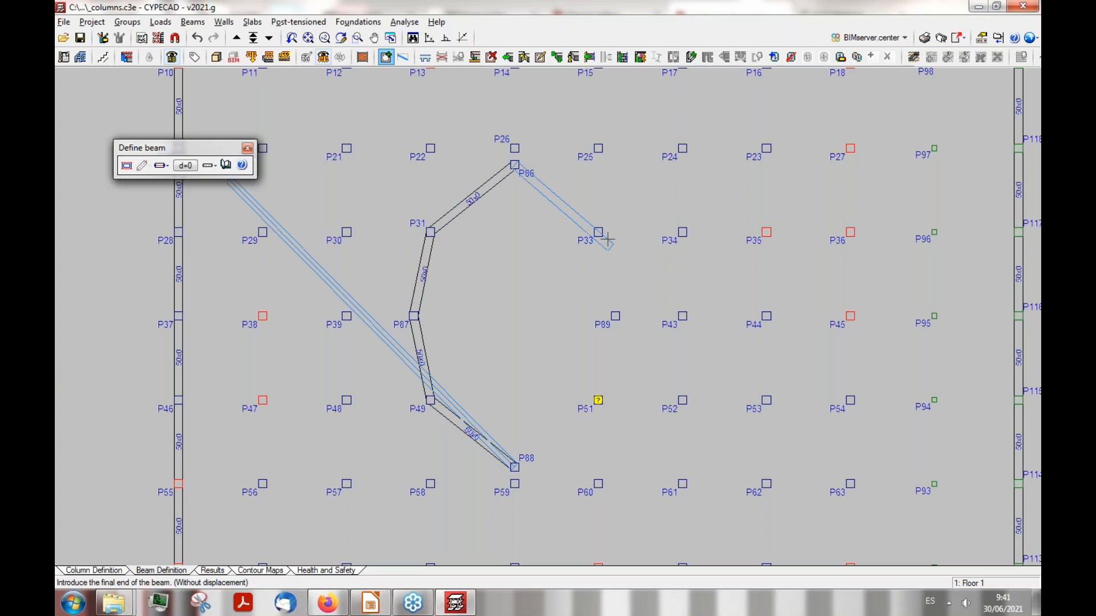
left_click(598, 232)
left_click(598, 232)
left_click(615, 316)
left_click(615, 316)
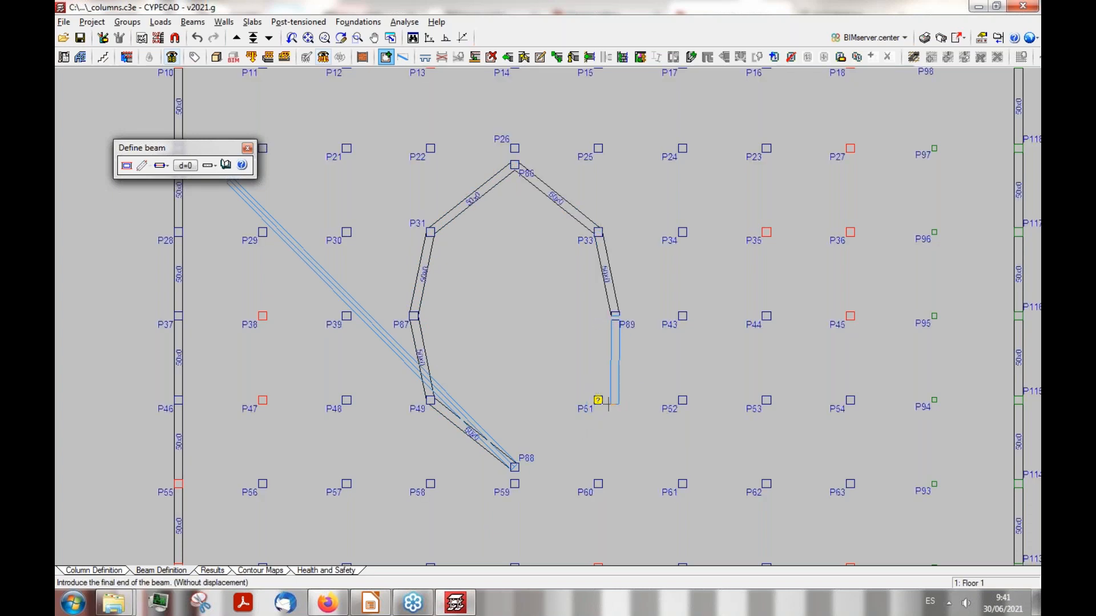
left_click(598, 400)
left_click(598, 400)
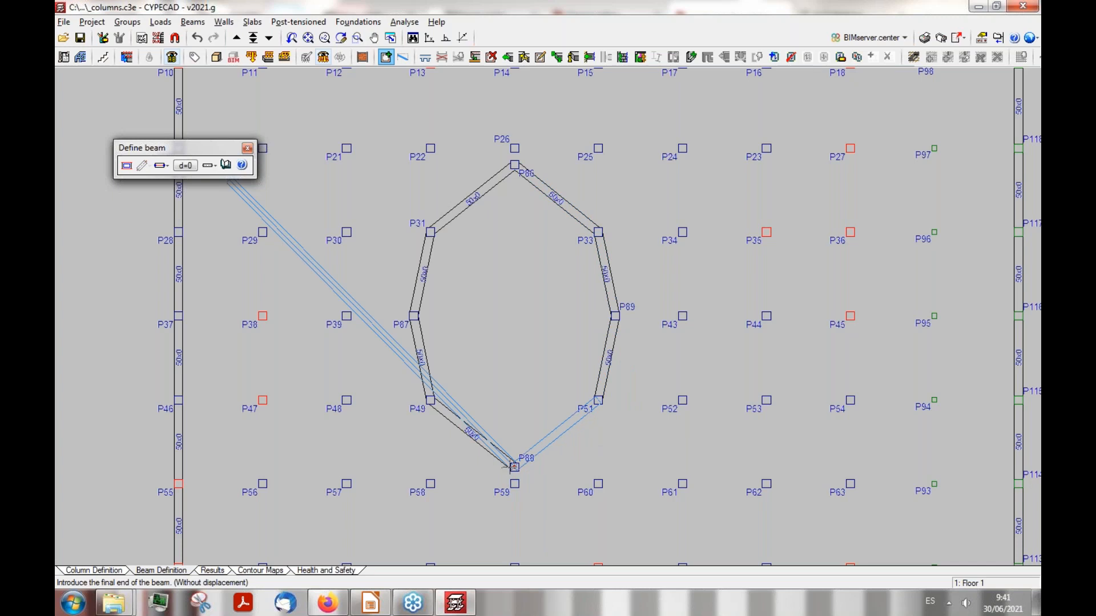
left_click(514, 467)
Step: Convert the area enclosed by the central ring of beams into an opening by deleting its panel
scroll(533, 354, "down", 2)
scroll(533, 354, "down", 1)
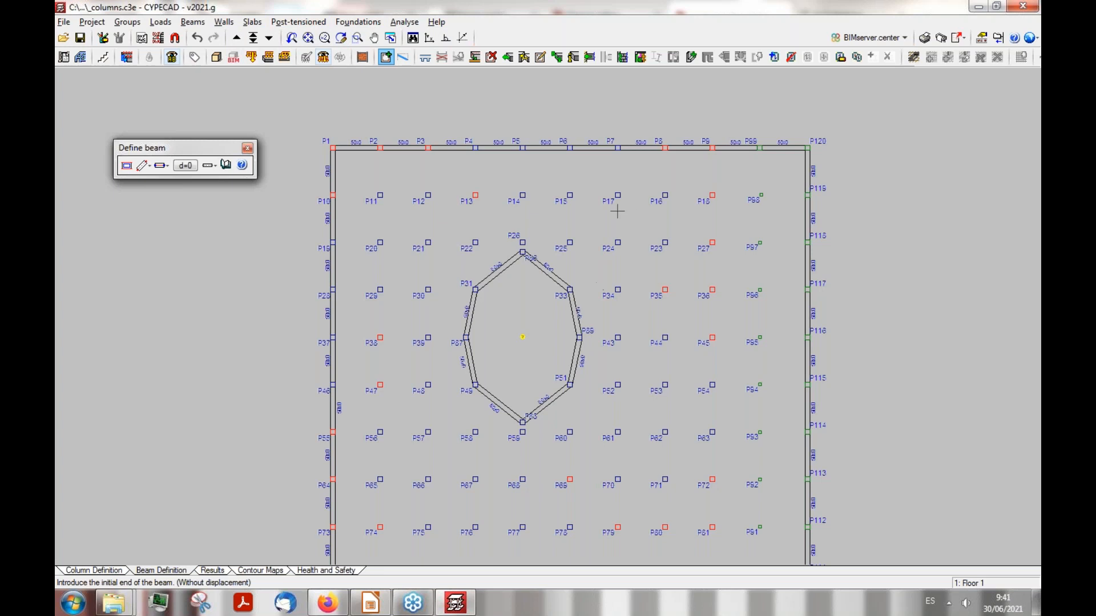
scroll(617, 211, "down", 1)
scroll(713, 462, "up", 1)
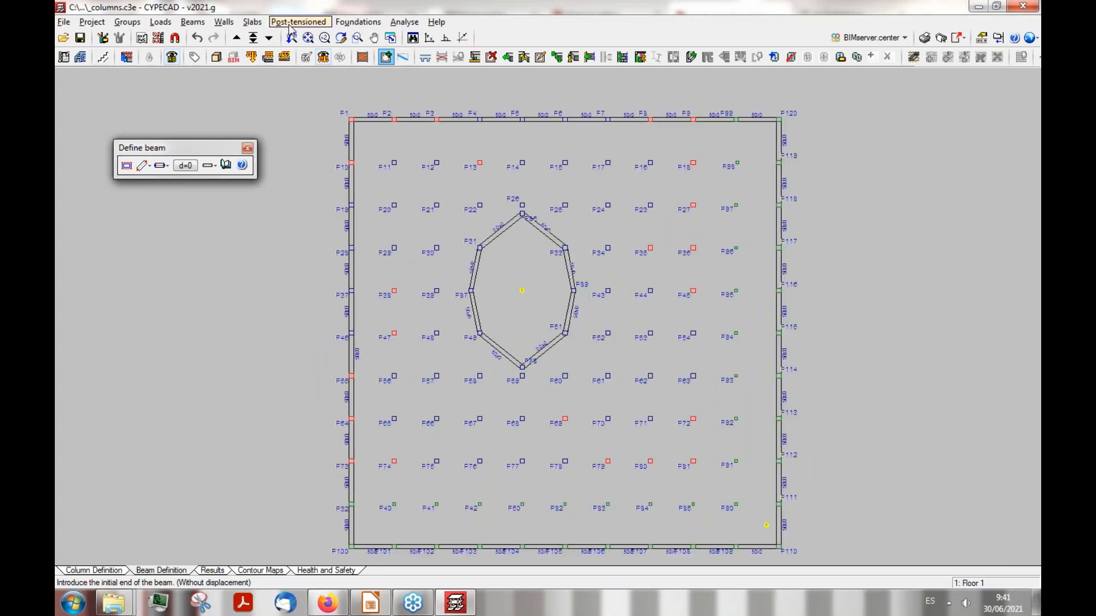
left_click(253, 21)
left_click(303, 40)
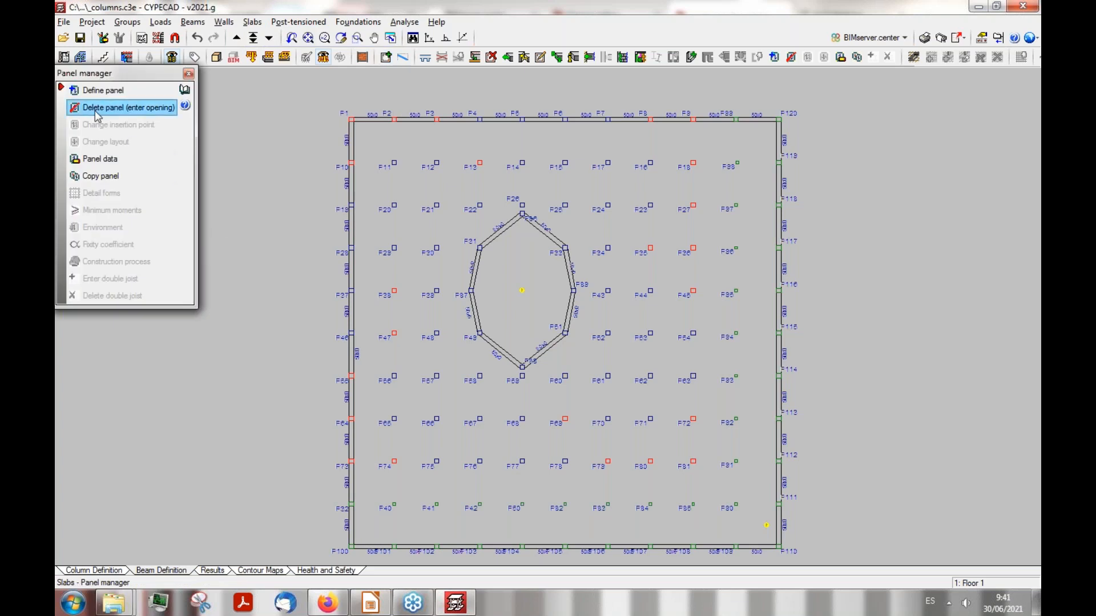
left_click(95, 110)
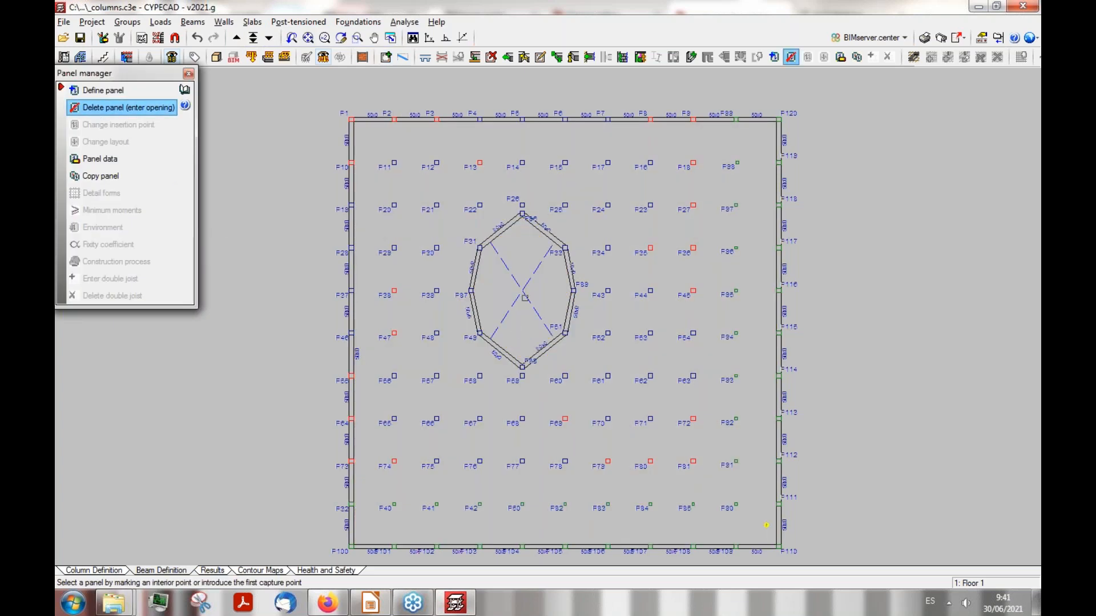
Step: Define a new panel as a lost-form waffle slab, importing the ceramic CRECE n12-800-ct34 type from the library
left_click(127, 96)
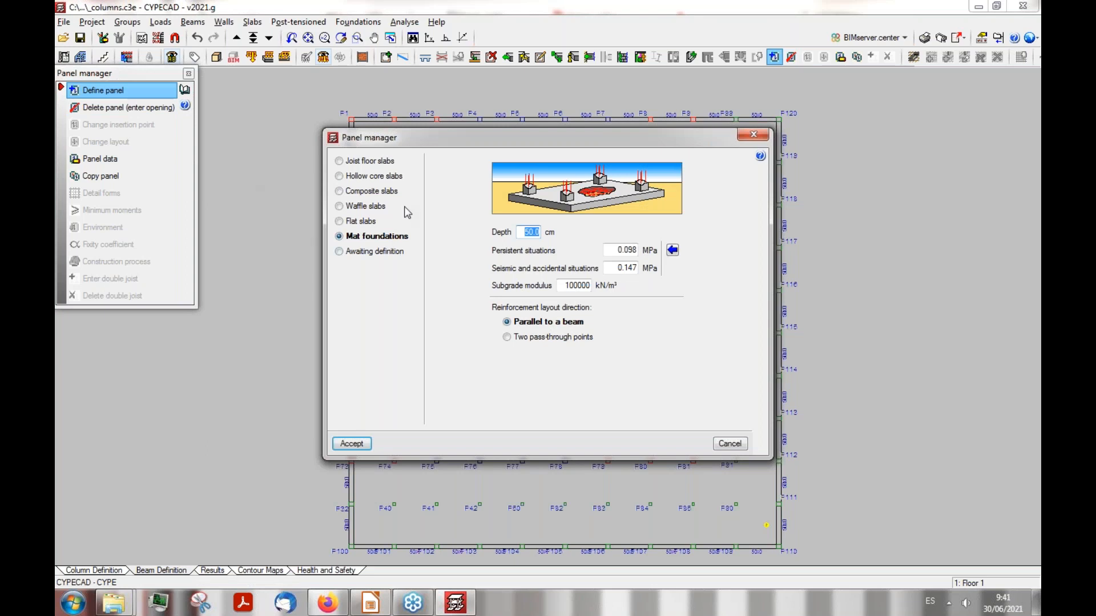
mouse_move(419, 141)
left_mouse_down()
mouse_move(408, 176)
mouse_move(431, 183)
left_mouse_up()
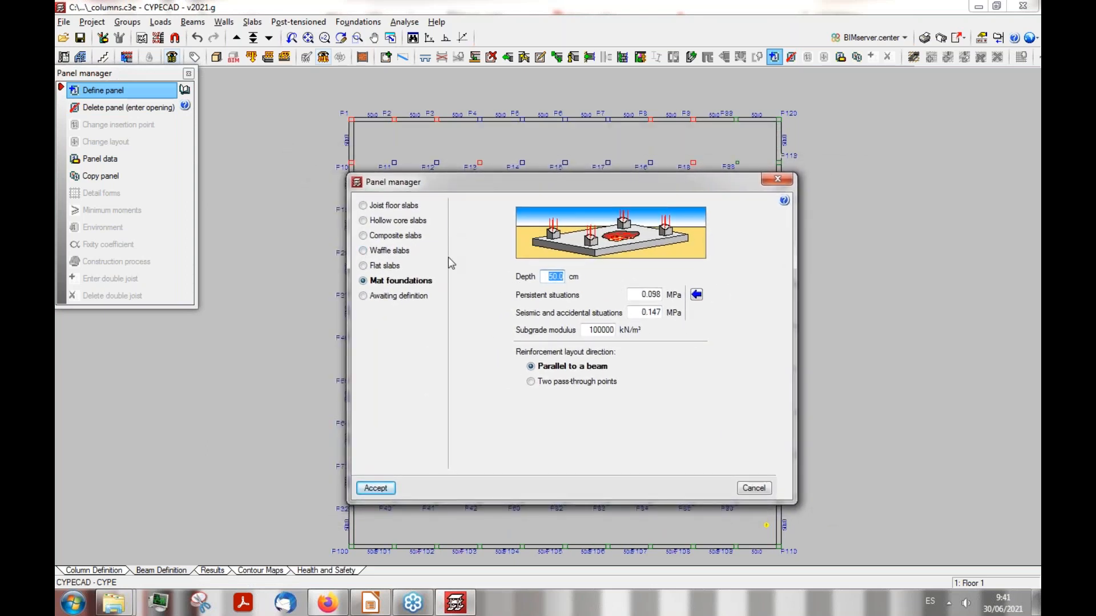
left_click(366, 252)
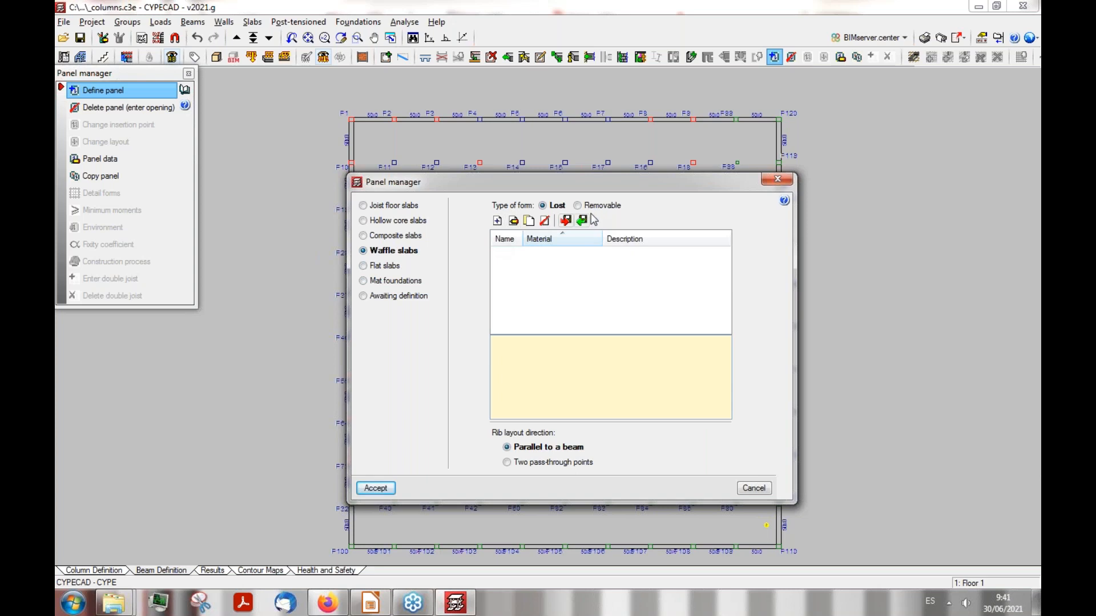
left_click(567, 222)
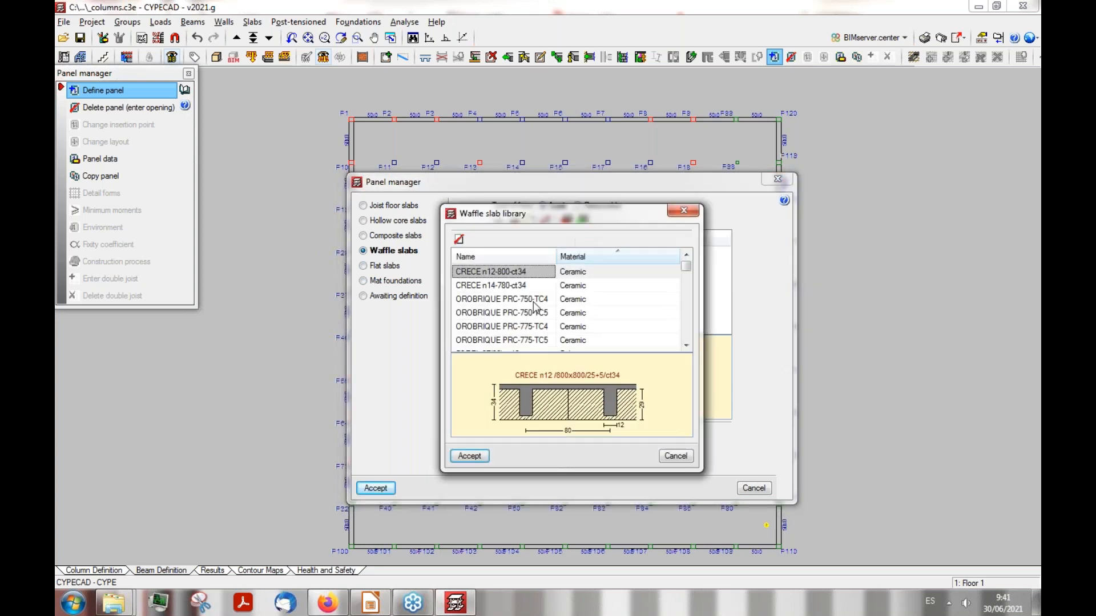
left_click(468, 456)
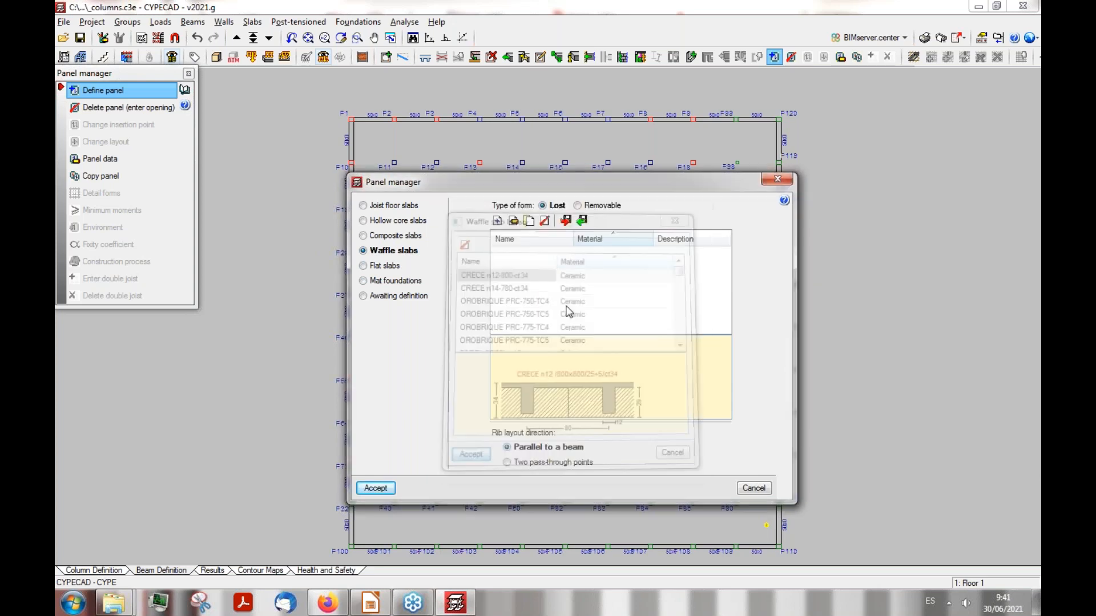
Step: Assign the waffle slab to the floor area around the opening, with ribs parallel to the perimeter beam between P46 and P55
left_click(375, 487)
left_click(460, 394)
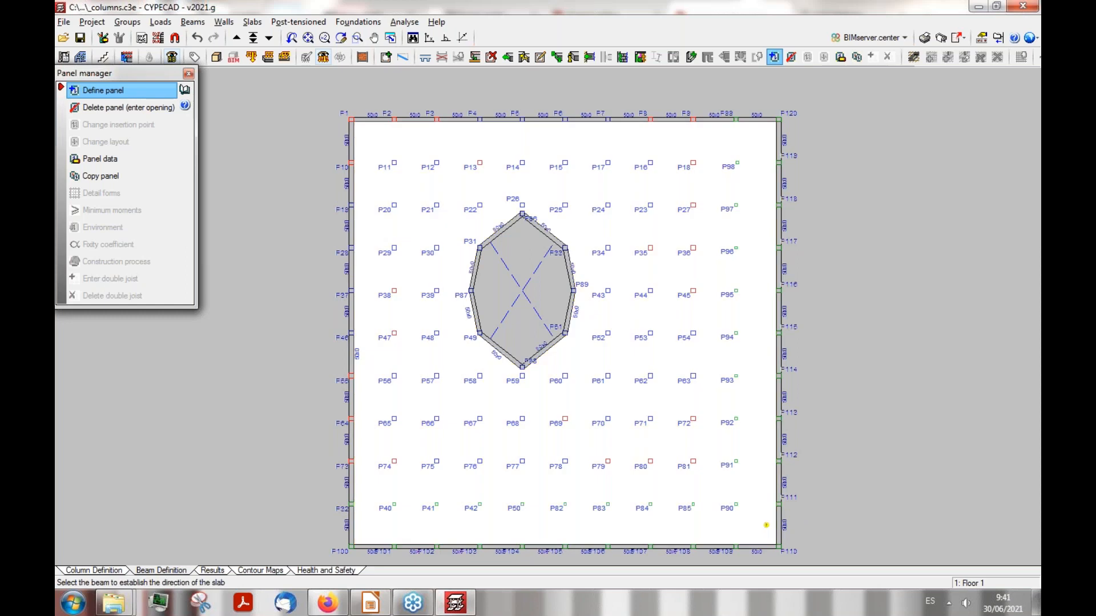
left_click(354, 358)
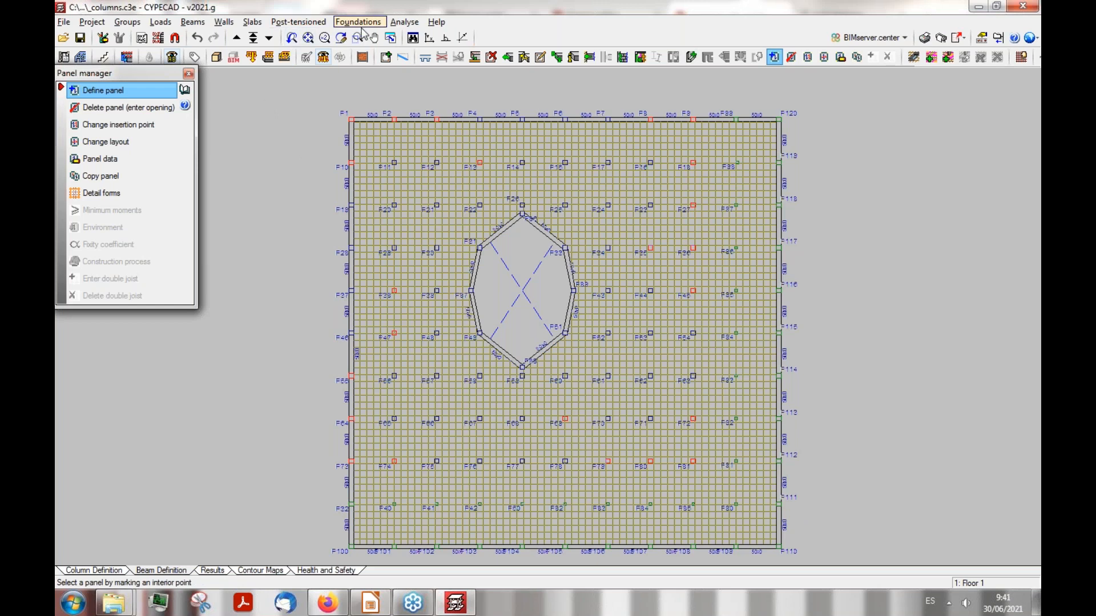
Step: Generate drop panels automatically around the columns of the waffle slab
left_click(253, 22)
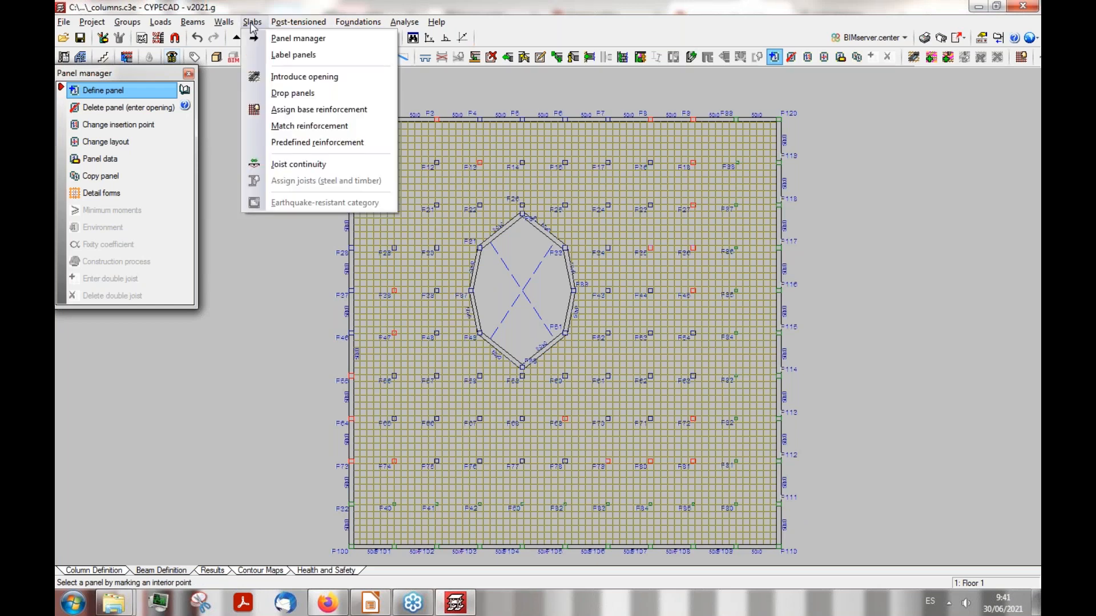
left_click(294, 93)
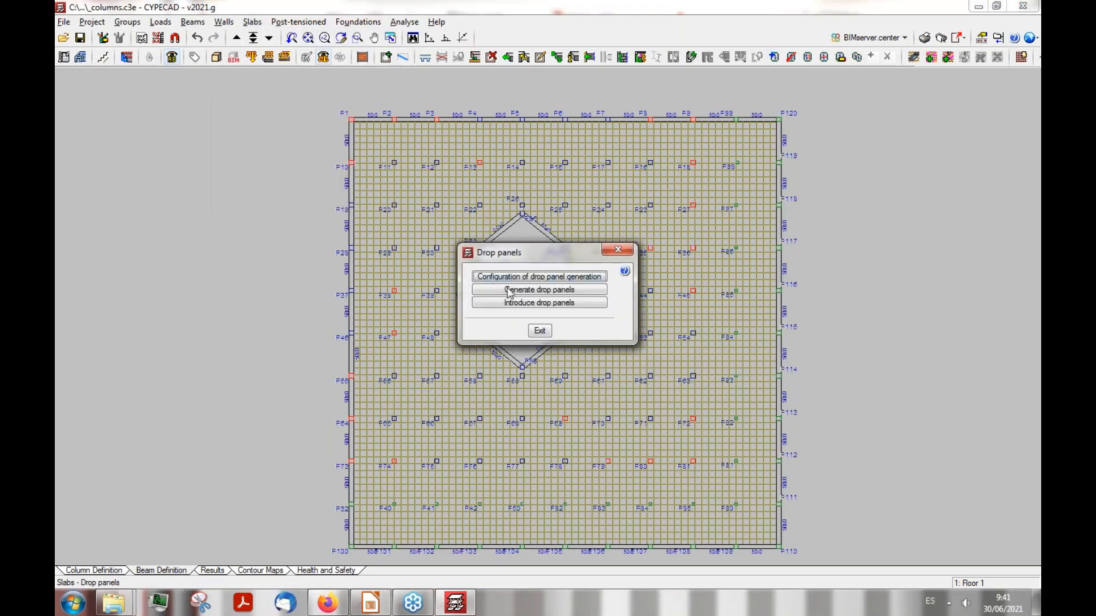
left_click(512, 291)
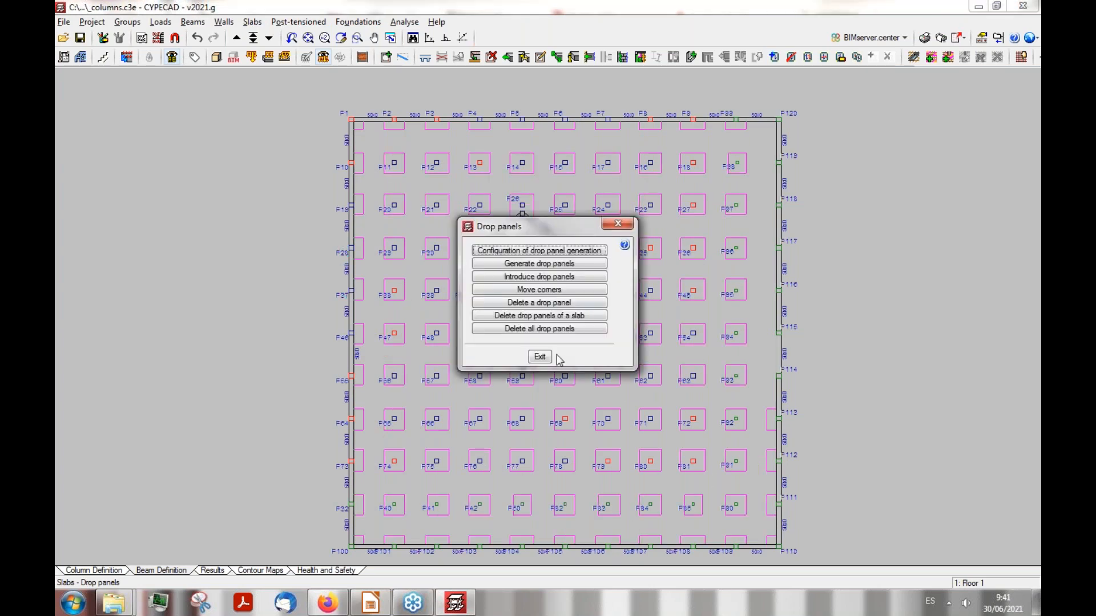
left_click(541, 358)
scroll(573, 330, "up", 3)
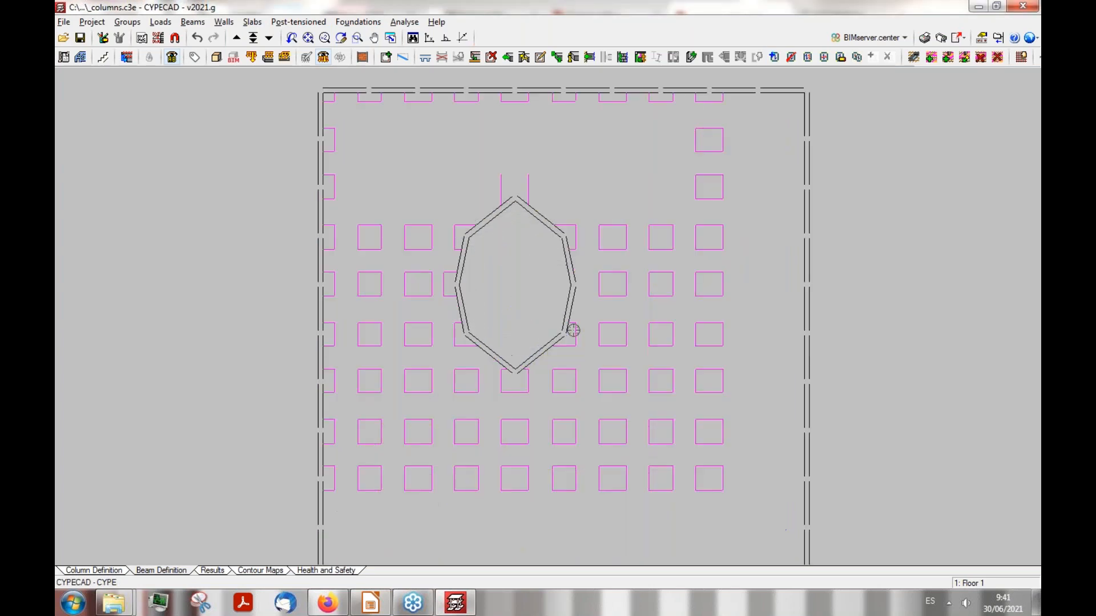
scroll(587, 261, "down", 2)
scroll(639, 409, "up", 2)
scroll(541, 353, "up", 2)
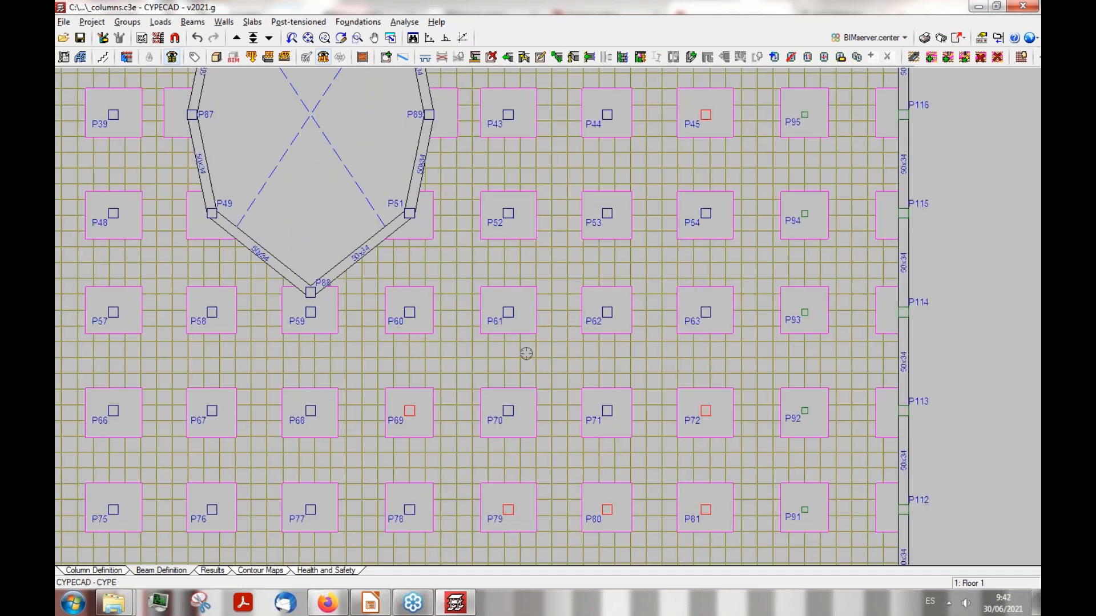
scroll(559, 313, "down", 3)
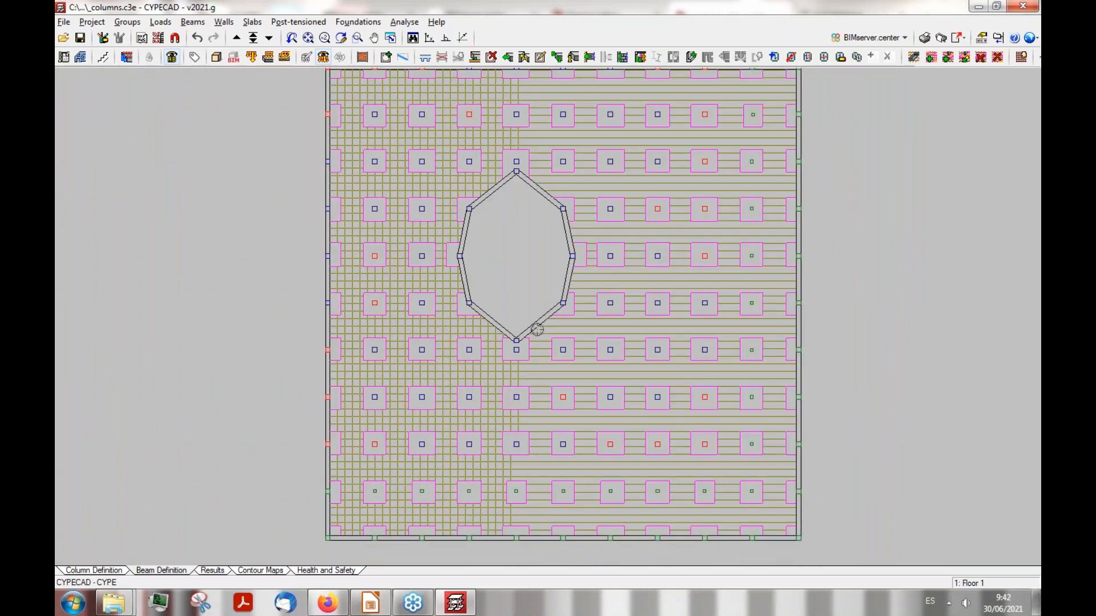
scroll(418, 300, "up", 1)
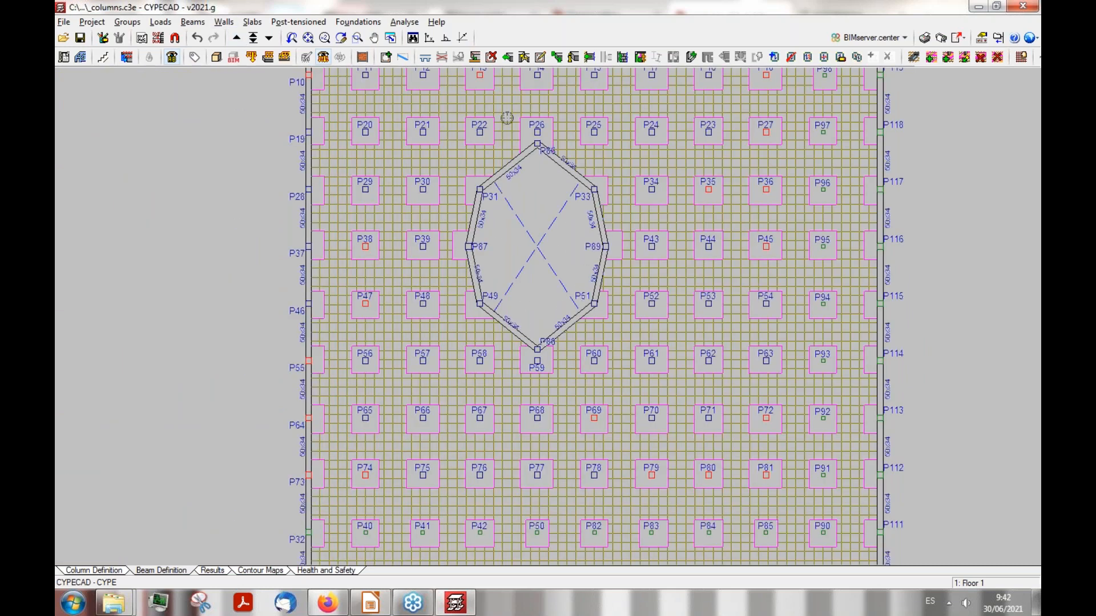
Step: Introduce a rectangular opening edged by 50 cm wide beams between columns P52, P53, P61 and P62
left_click(222, 22)
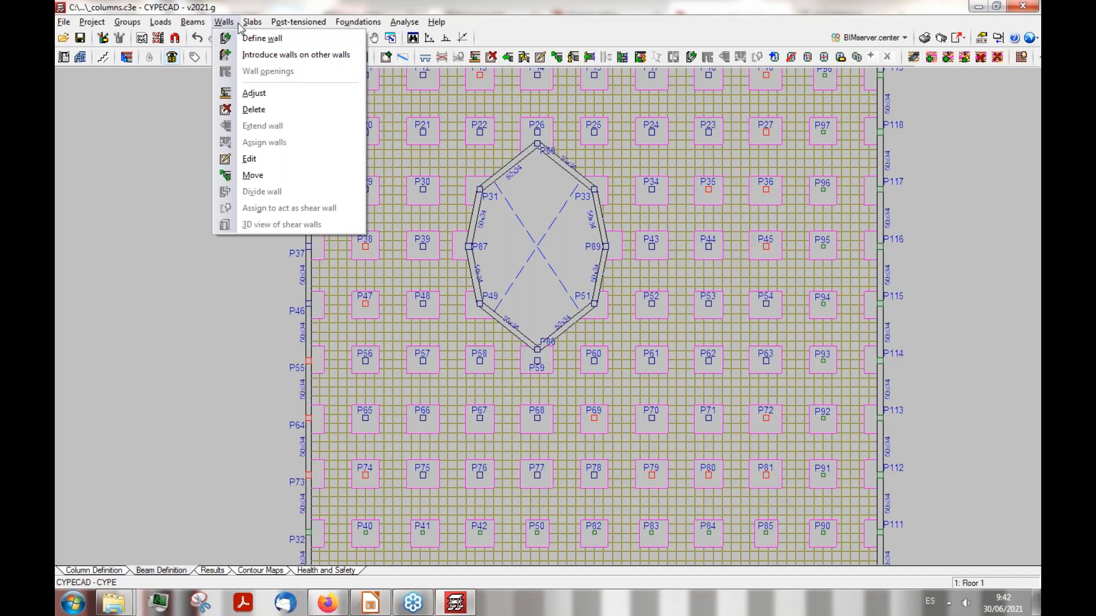
mouse_move(252, 21)
left_click(305, 77)
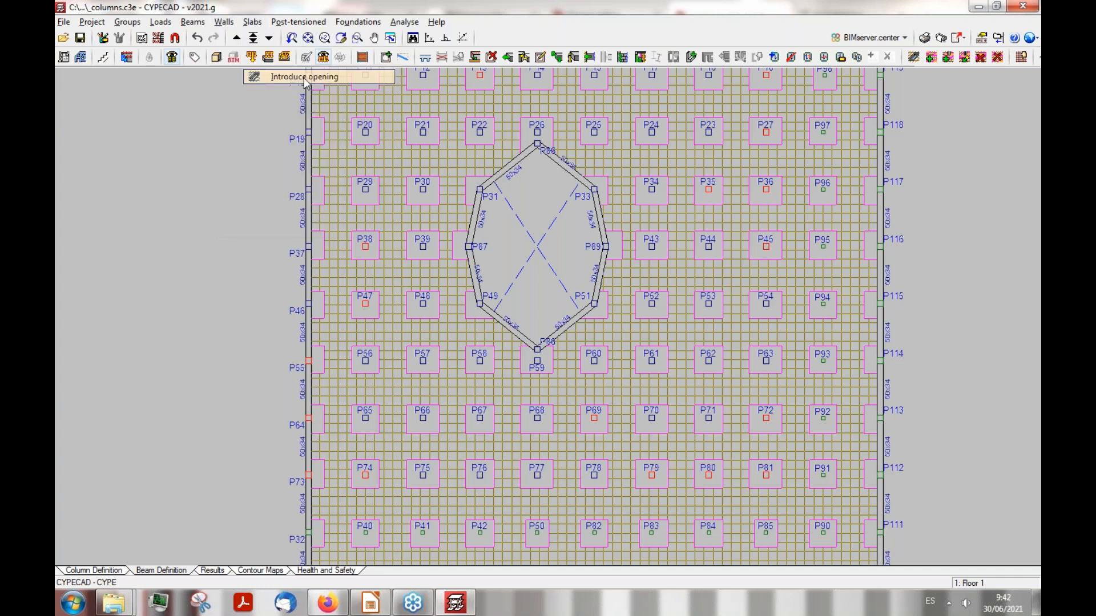
left_click(540, 283)
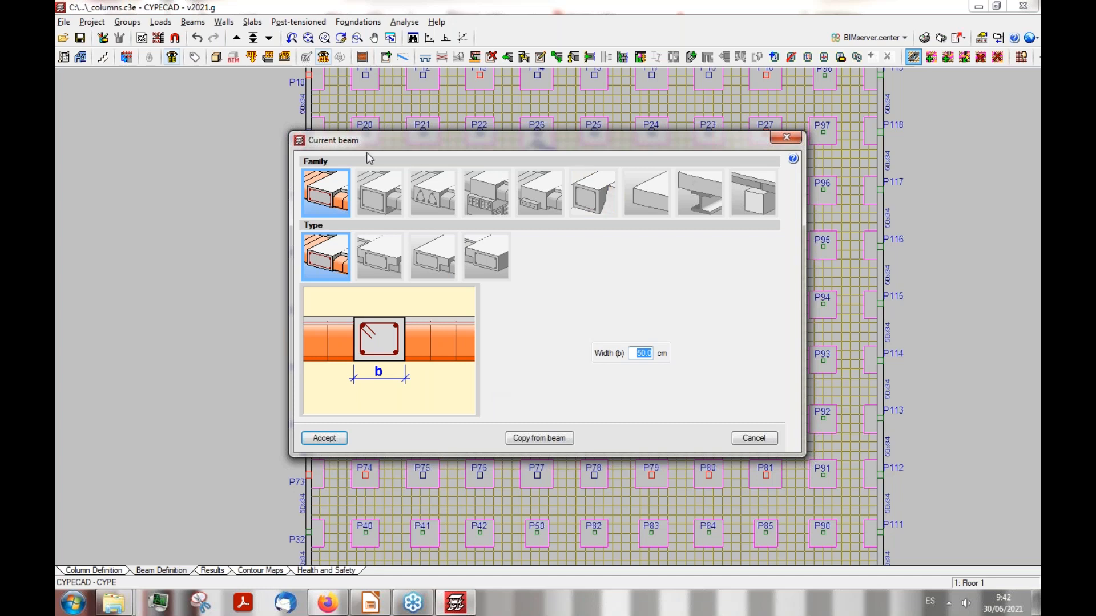
left_click(325, 439)
left_click(699, 338)
scroll(700, 338, "up", 3)
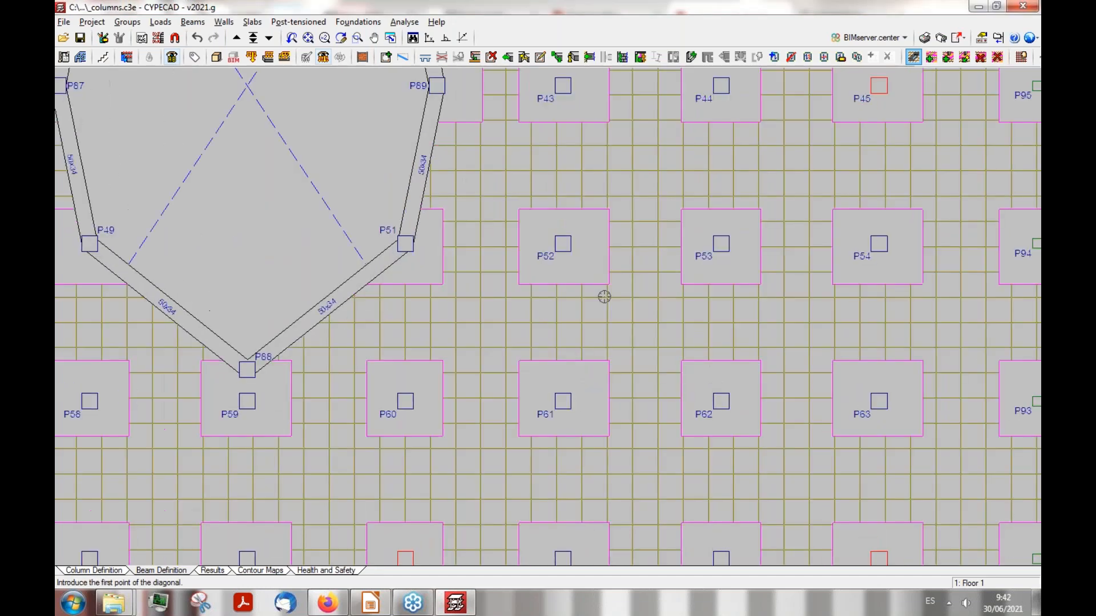
left_click(695, 360)
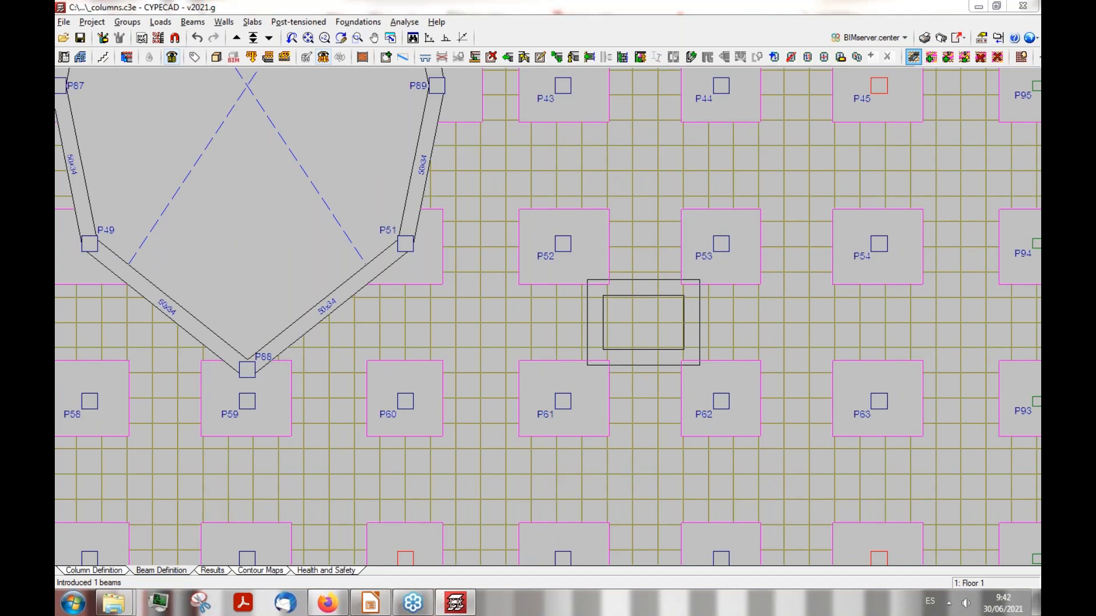
left_click(575, 38)
scroll(696, 320, "up", 4)
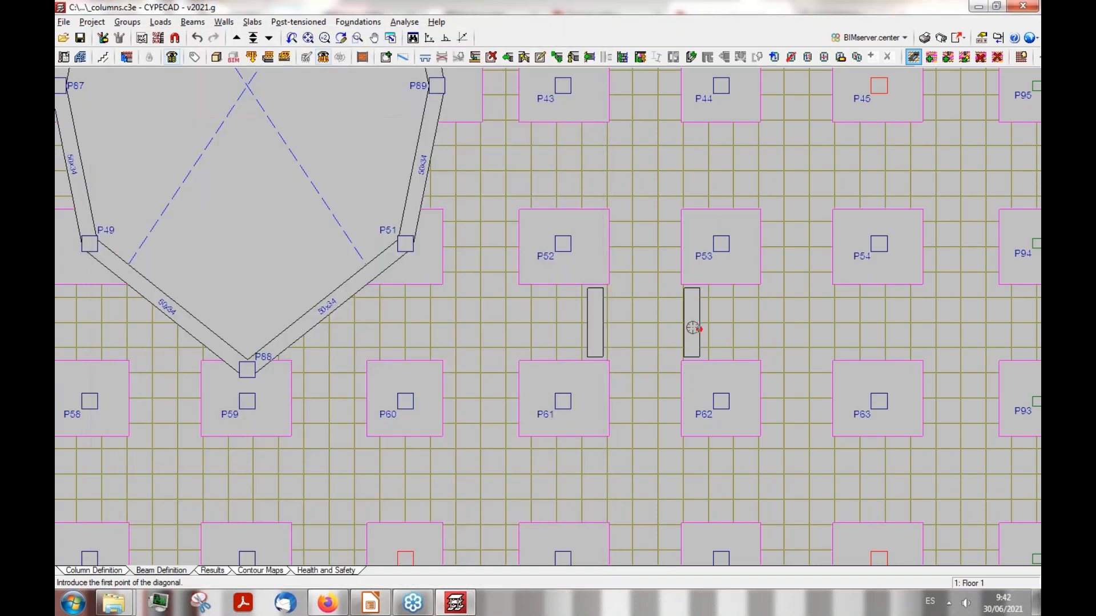
scroll(702, 324, "up", 1)
scroll(540, 347, "down", 5)
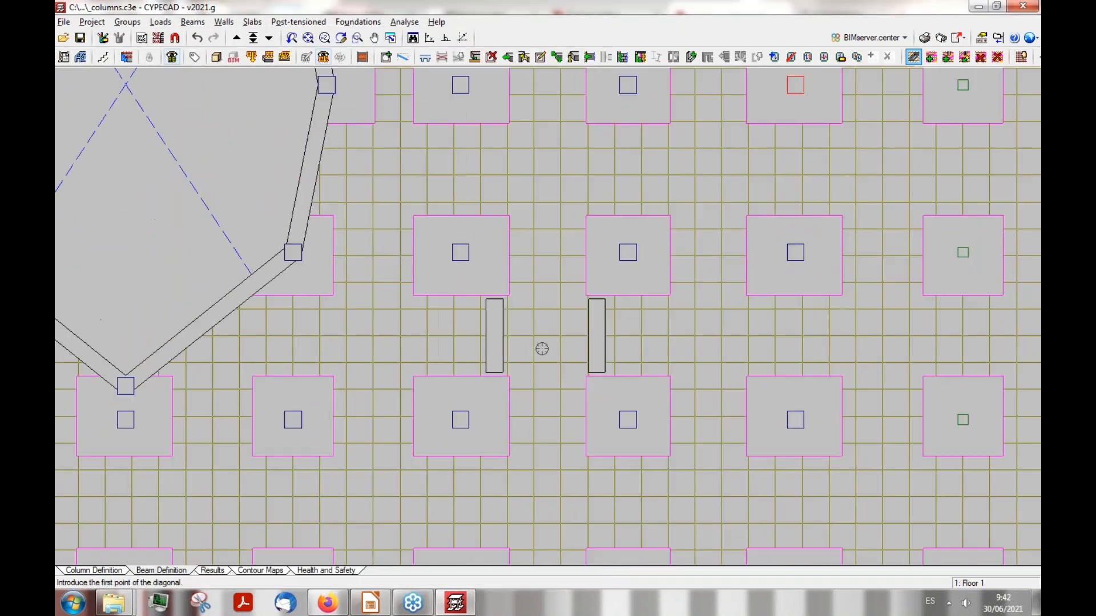
Step: Introduce a second rectangular beam-edged opening between columns P44, P45, P53 and P54
scroll(639, 169, "up", 2)
scroll(641, 169, "up", 1)
left_click(605, 302)
left_click(680, 357)
scroll(577, 283, "up", 2)
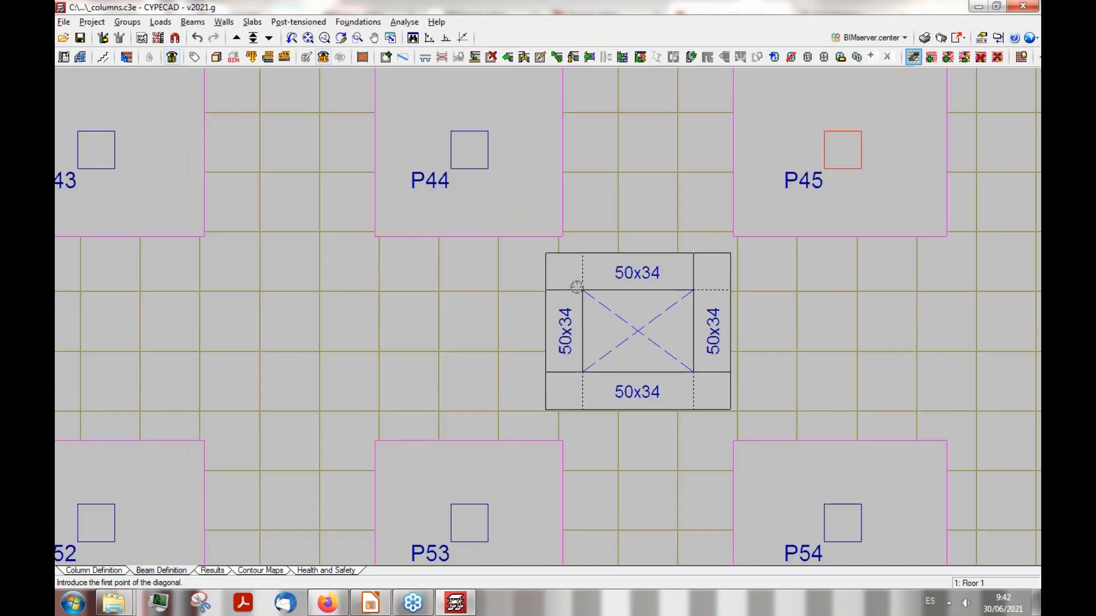
scroll(681, 395, "down", 1)
scroll(681, 395, "down", 2)
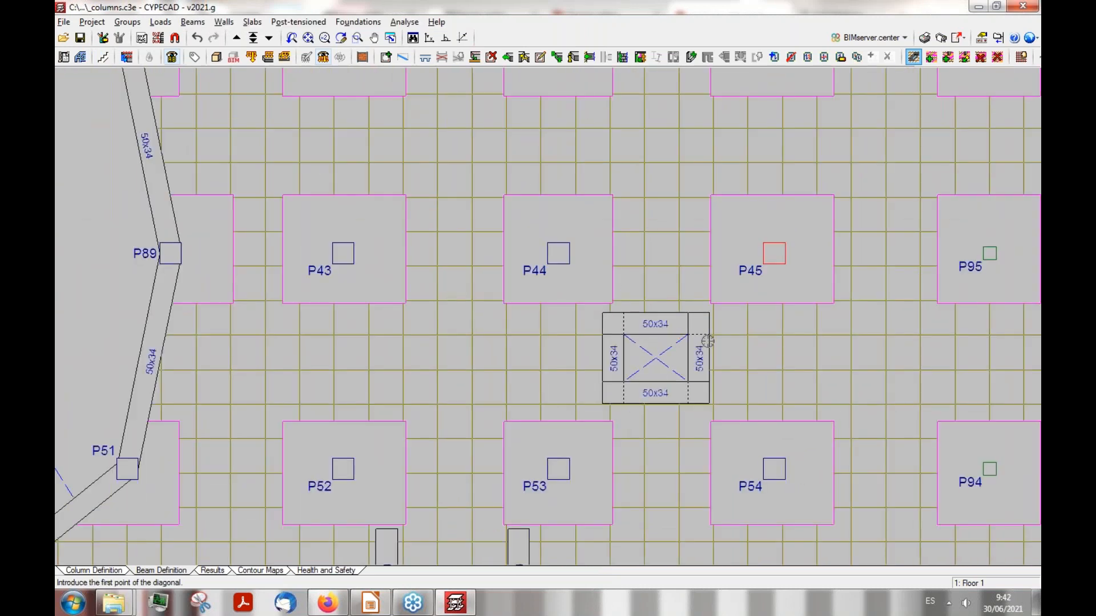
scroll(765, 390, "down", 2)
scroll(765, 390, "down", 4)
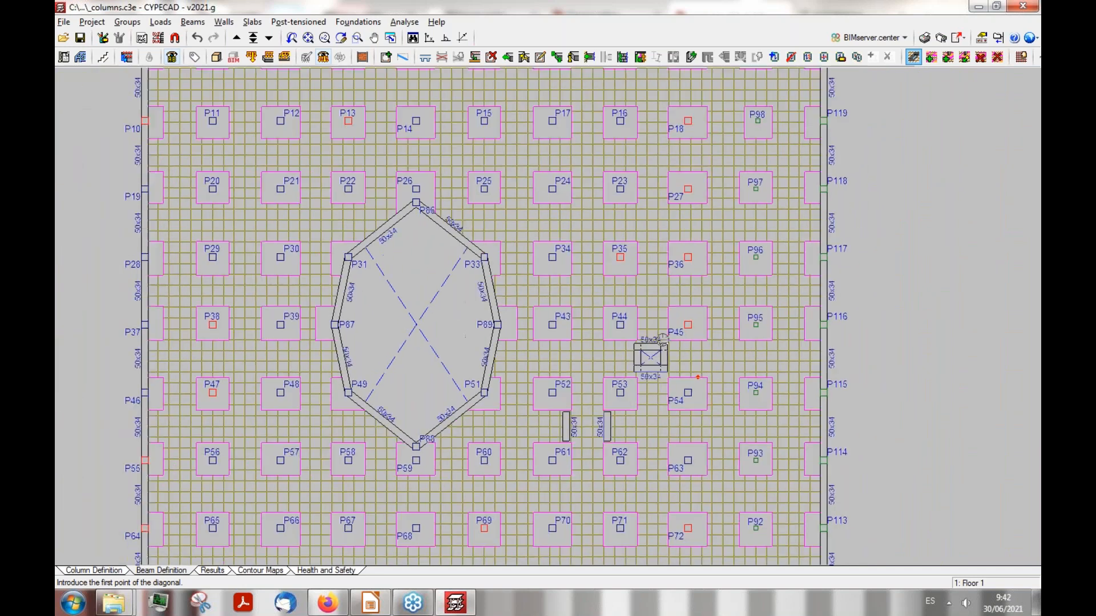
scroll(662, 371, "down", 3)
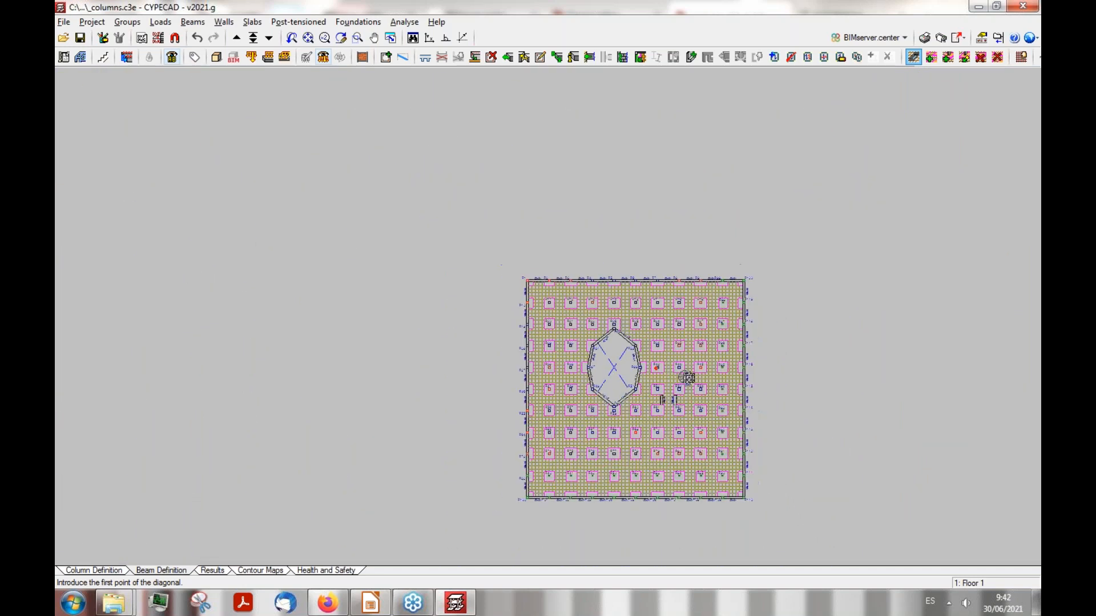
Step: Define a new staircase with one flight of type 2 straight flights with 17 steps (4 built on floor) and masonry wall support
scroll(688, 376, "up", 4)
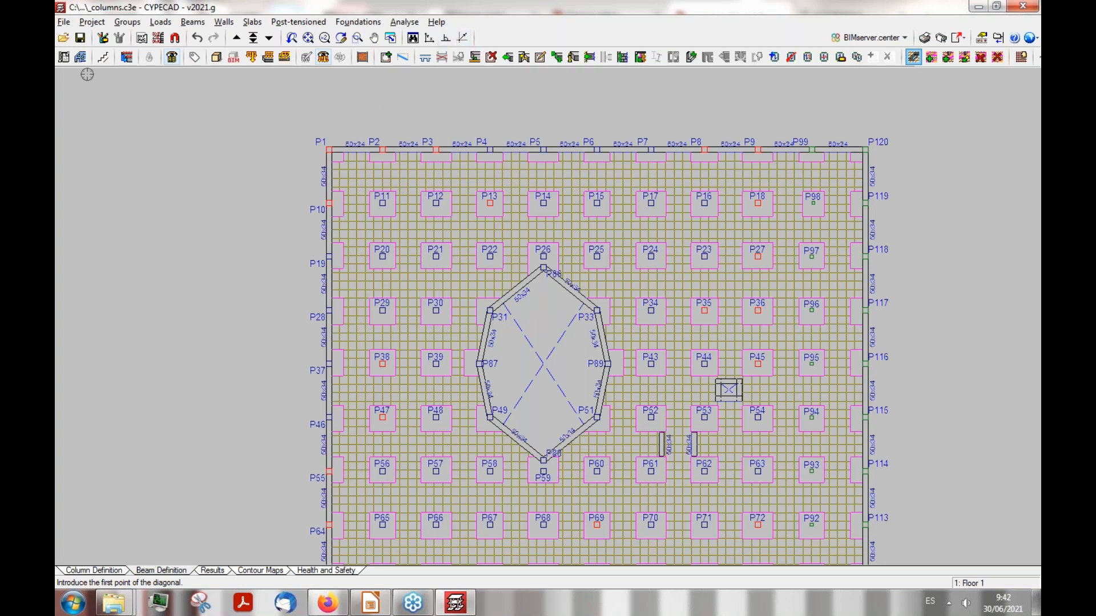
left_click(100, 58)
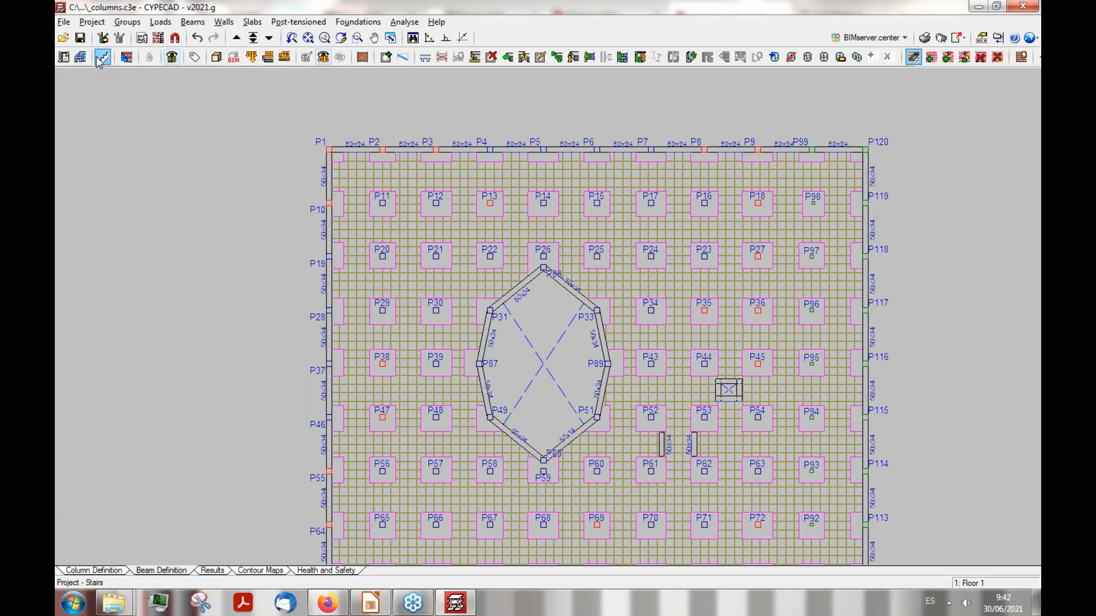
left_click(101, 91)
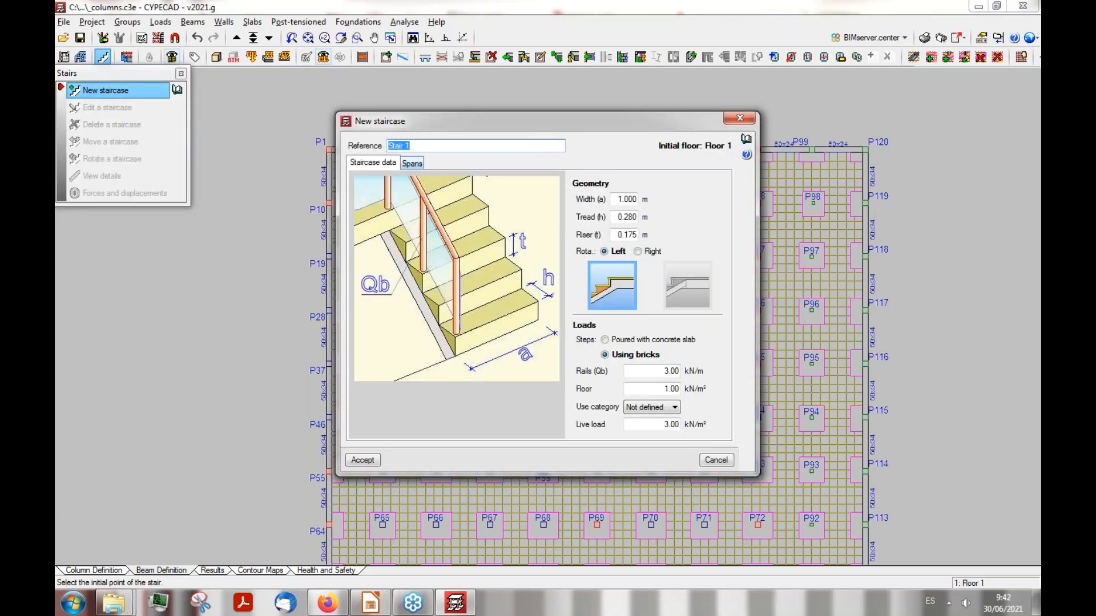
left_click(412, 163)
left_click(356, 181)
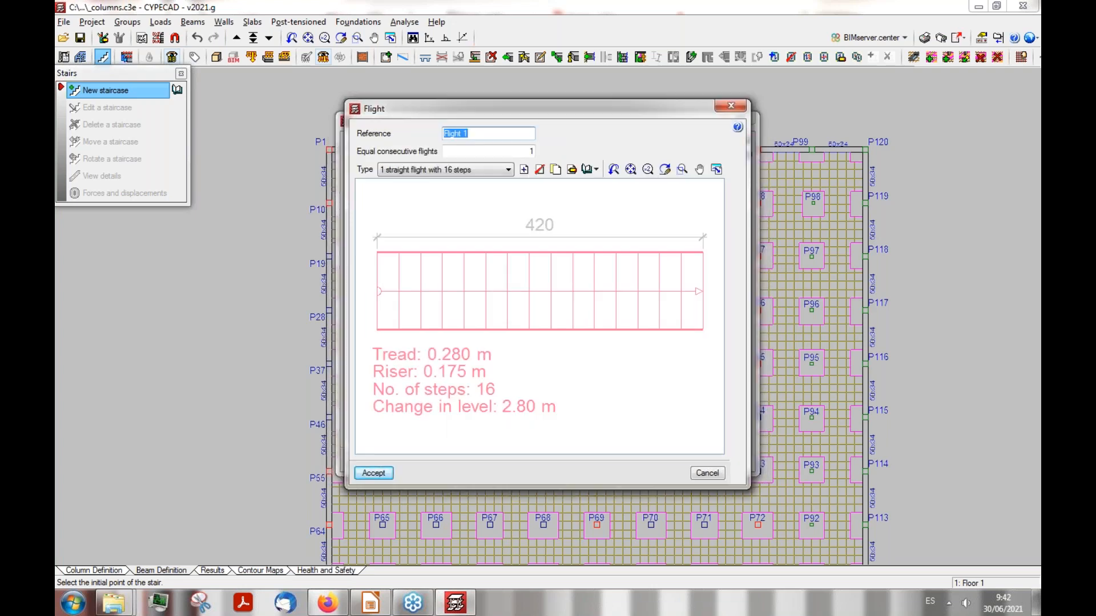
left_click_drag(454, 107, 531, 114)
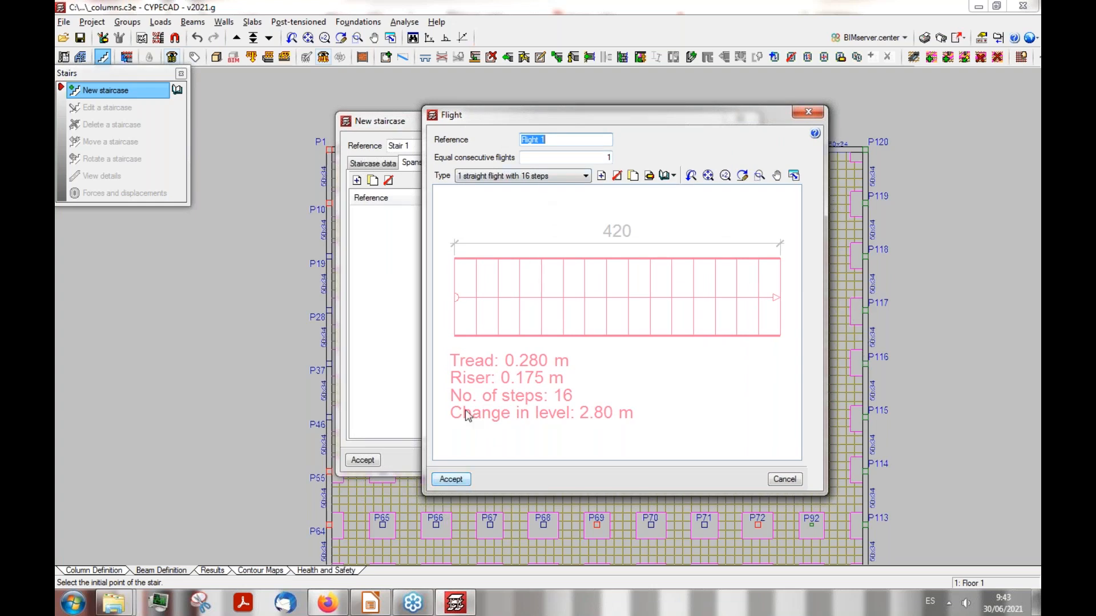
left_click_drag(497, 118, 512, 115)
left_click(600, 173)
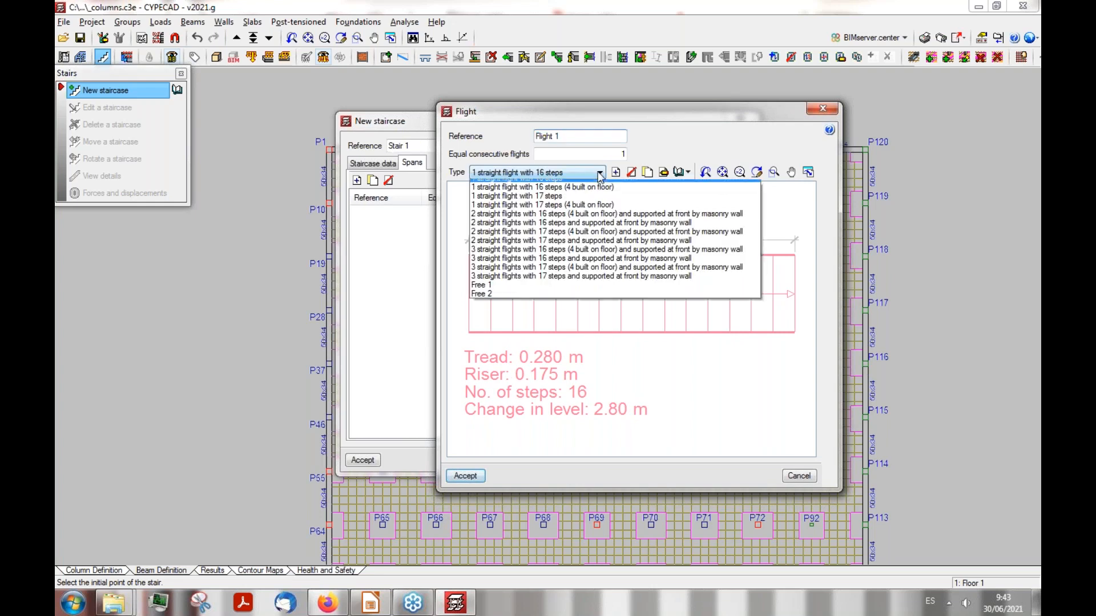
left_click(551, 235)
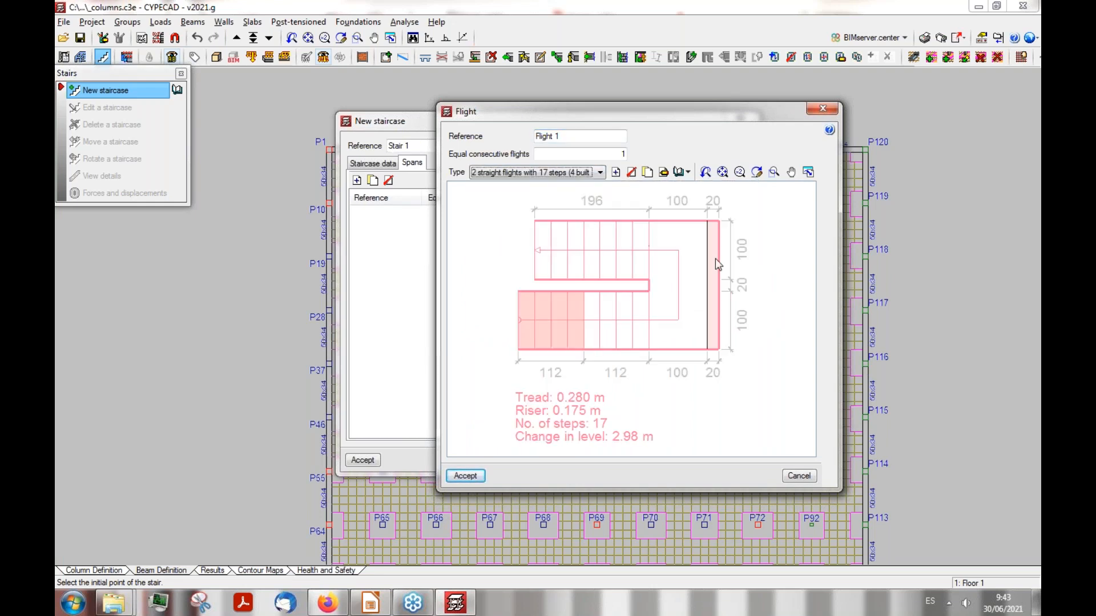
left_click_drag(517, 120, 456, 118)
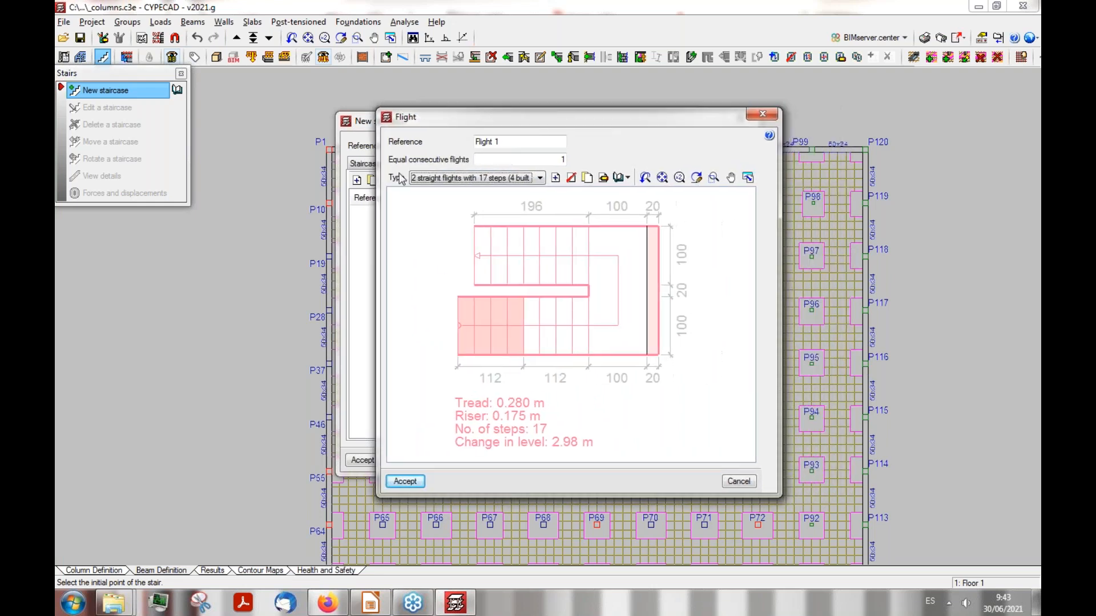
left_click(406, 477)
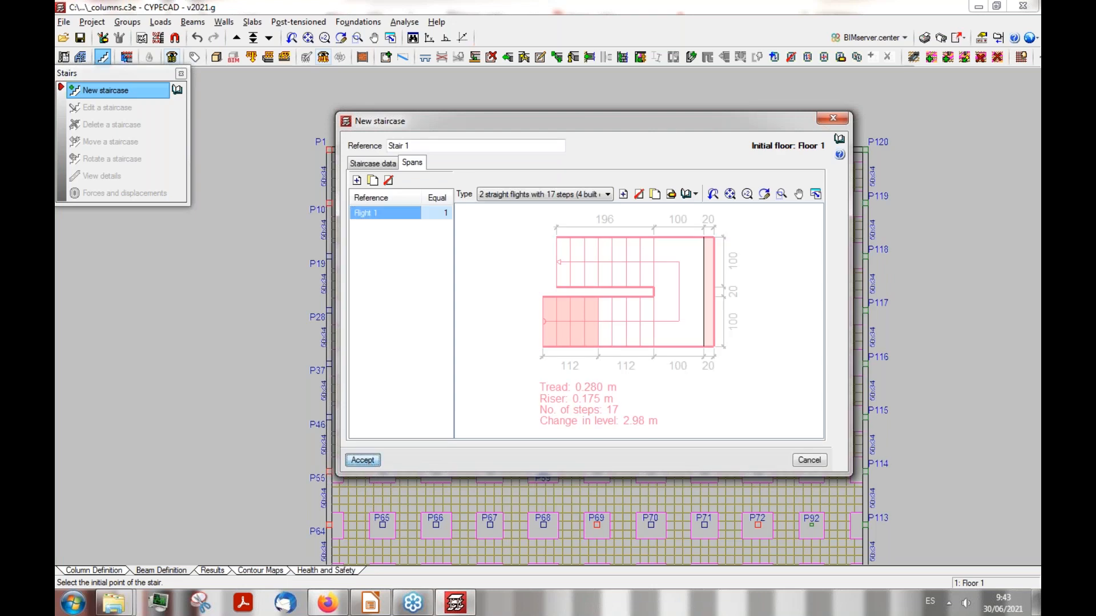
left_click(598, 334)
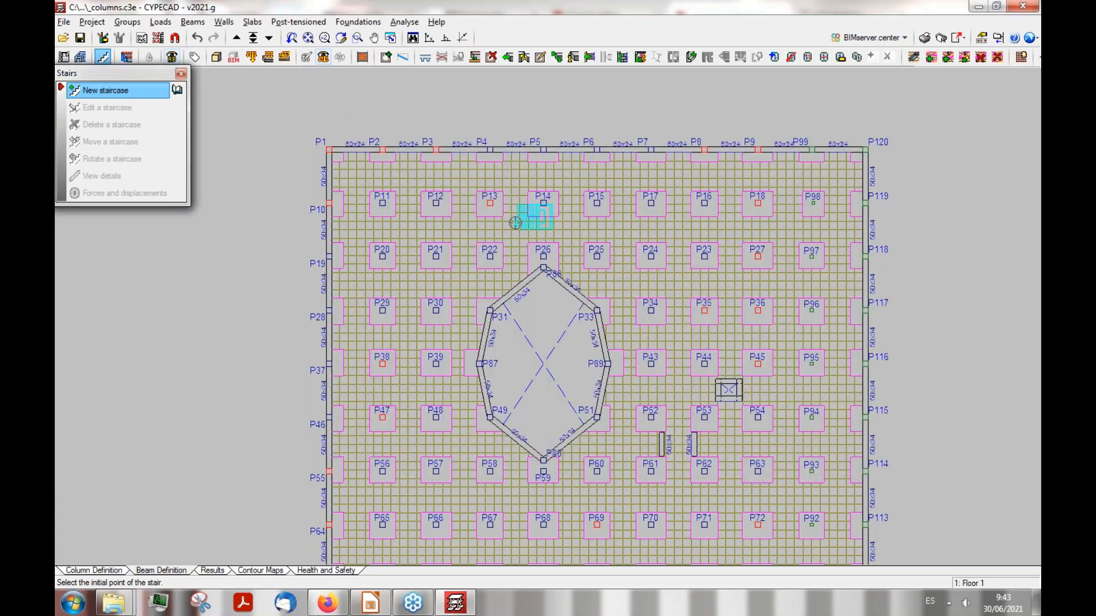
Step: Place the staircase horizontally in orthogonal mode between columns P13, P14, P22 and P26, starting between P13 and P22
scroll(515, 223, "up", 4)
scroll(515, 223, "up", 1)
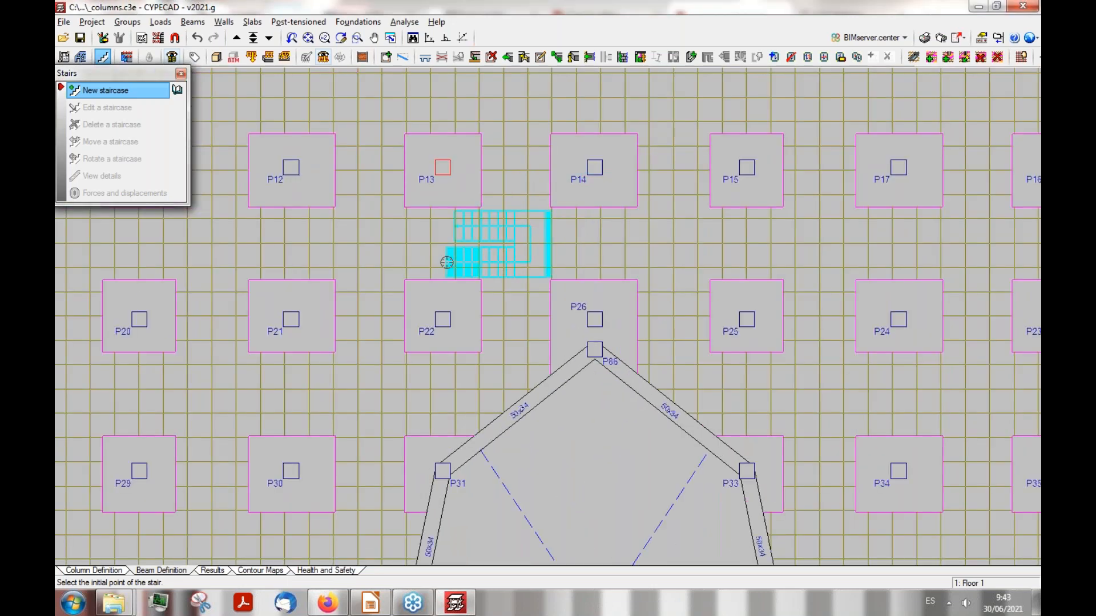
left_click(447, 263)
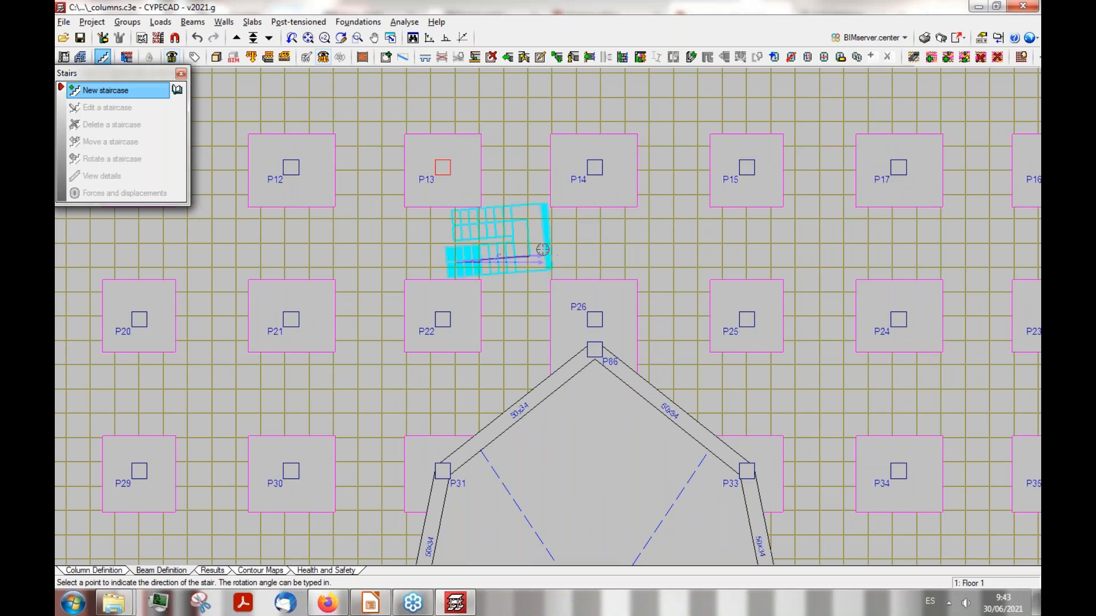
left_click(445, 39)
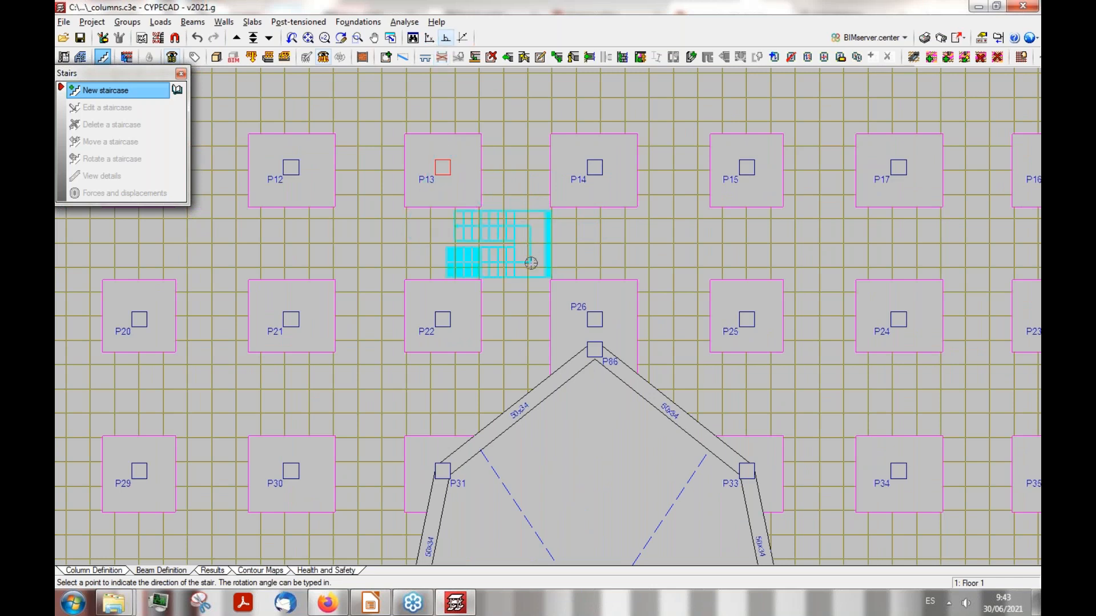
left_click(530, 262)
scroll(485, 219, "down", 4)
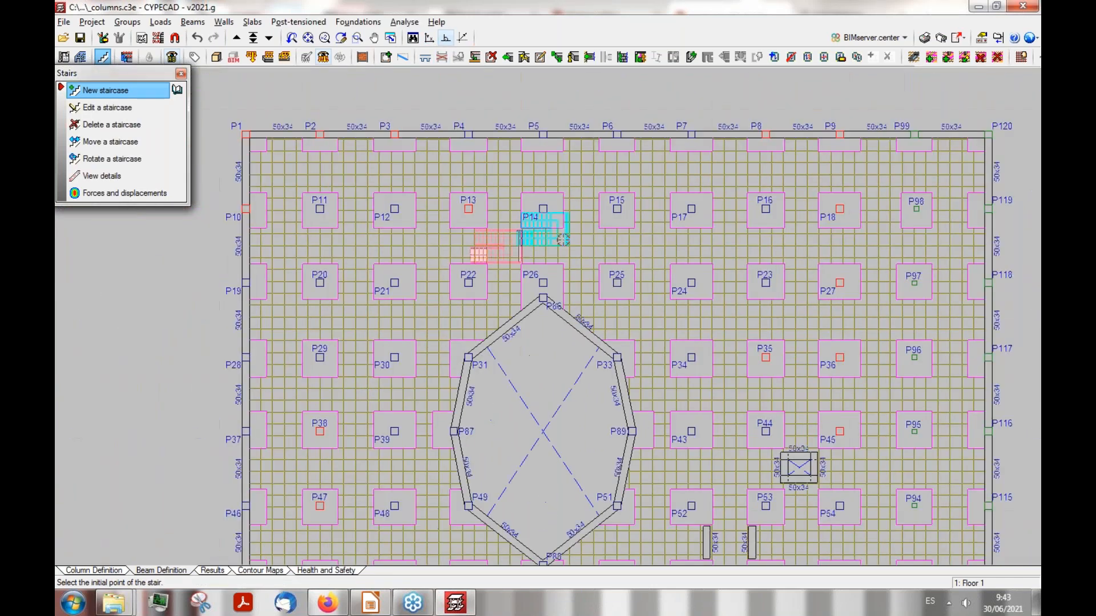
scroll(530, 241, "down", 1)
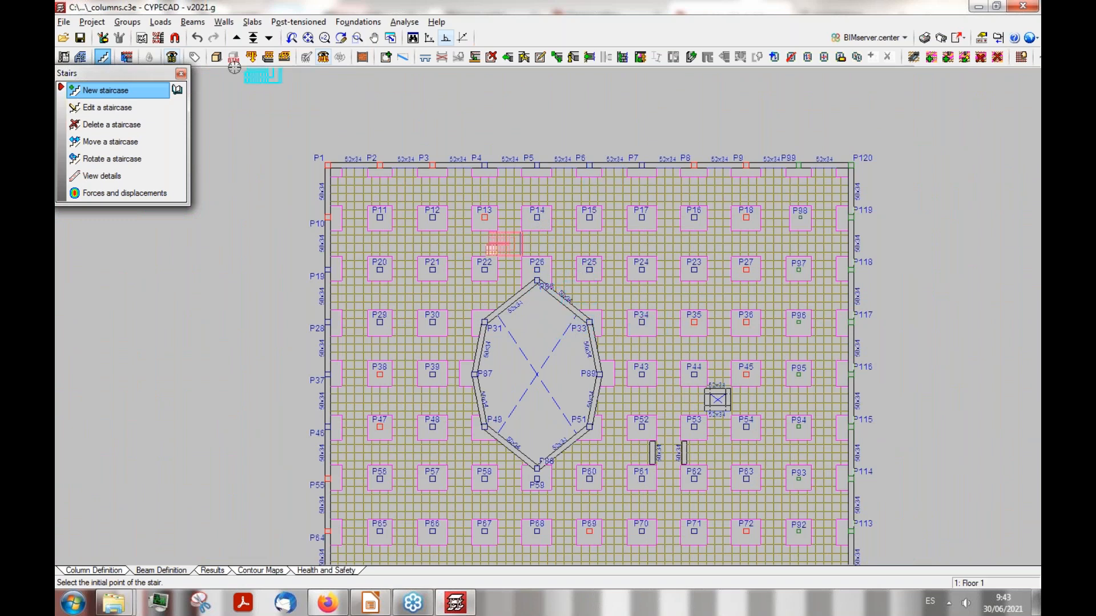
Step: Examine the staircase, openings and drop panels in the 3D view of the building
left_click(216, 57)
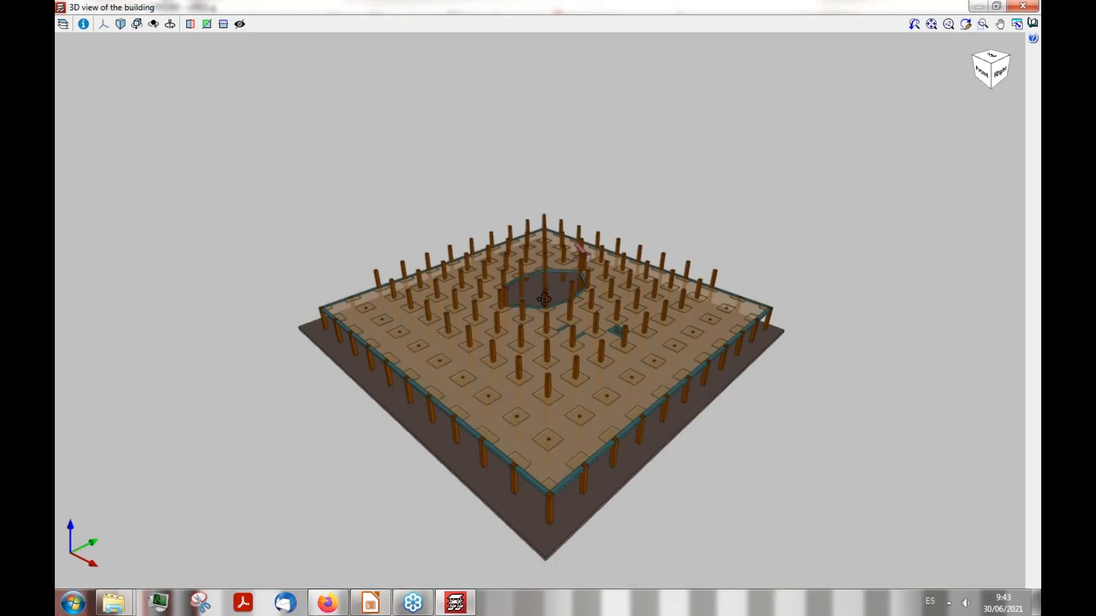
left_click_drag(537, 292, 559, 249)
scroll(557, 253, "up", 10)
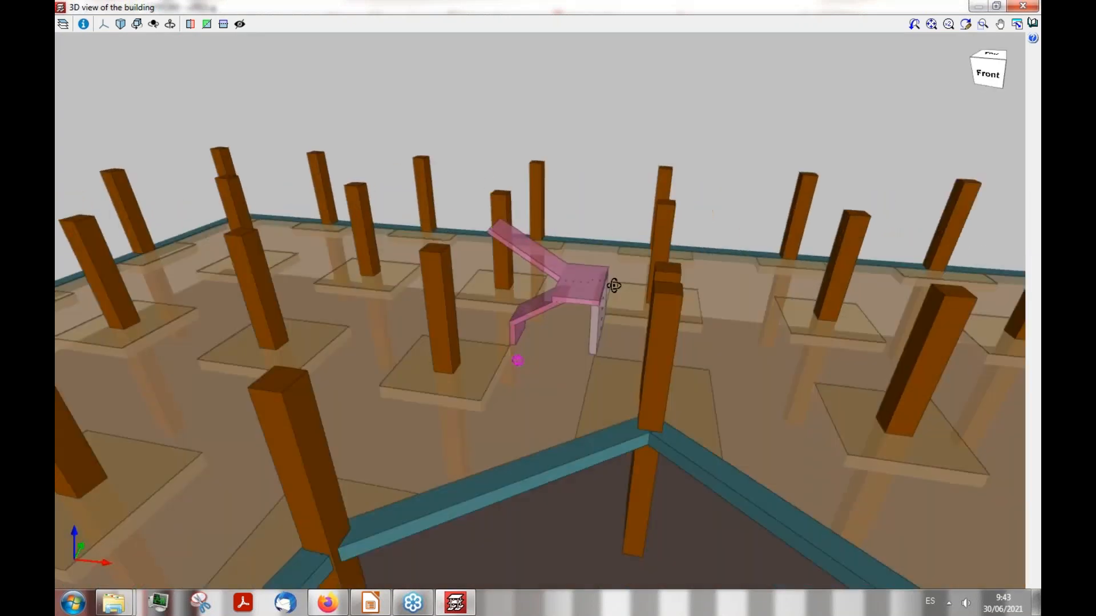
scroll(545, 291, "up", 5)
left_click_drag(614, 285, 432, 200)
scroll(433, 200, "down", 8)
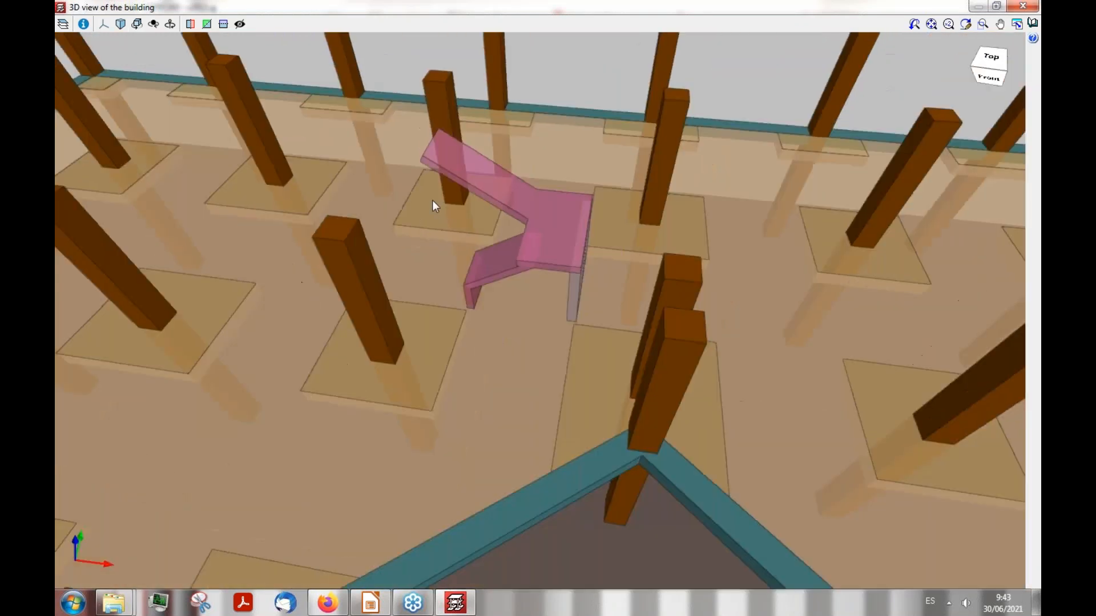
scroll(515, 196, "down", 4)
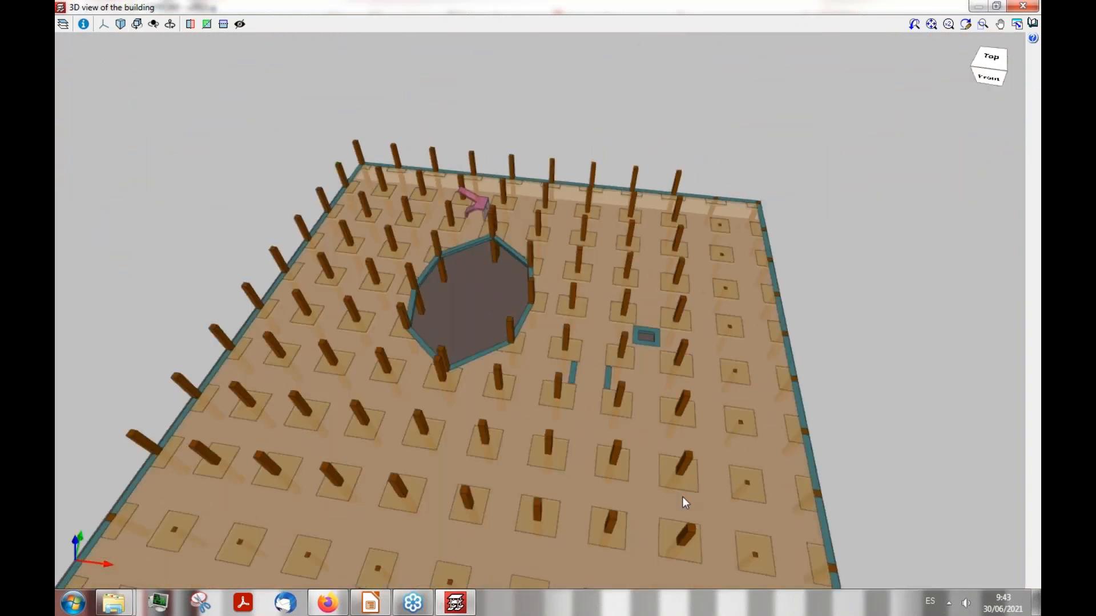
scroll(682, 496, "up", 4)
scroll(671, 364, "down", 3)
scroll(290, 191, "up", 5)
scroll(529, 131, "down", 2)
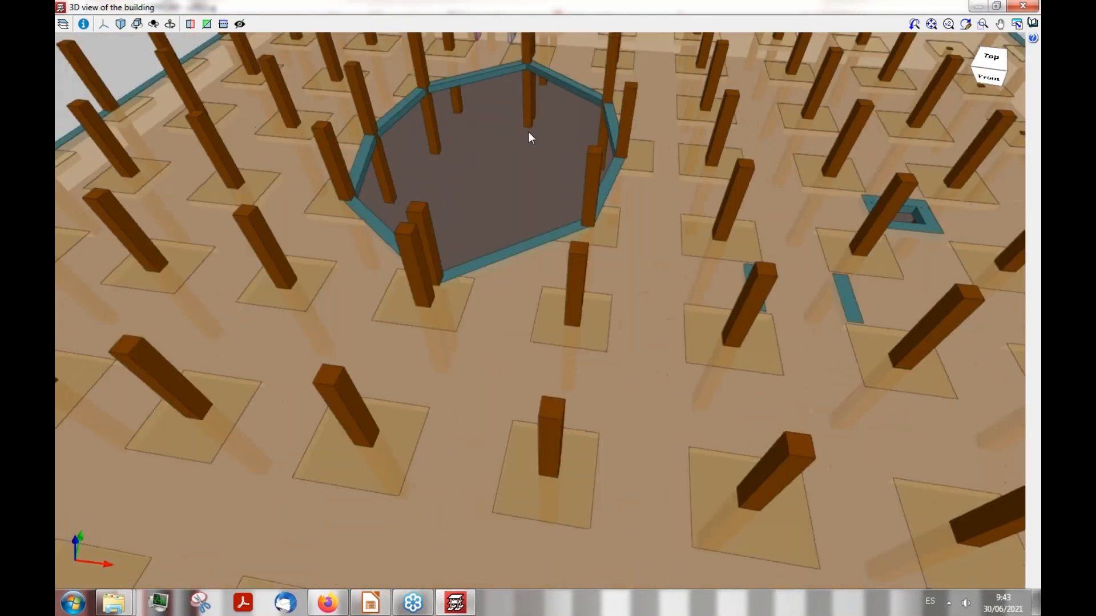
Step: Examine the columns, slab and octagonal opening in the building's 3D view, near and far, and close the view
scroll(513, 160, "down", 6)
scroll(541, 90, "up", 4)
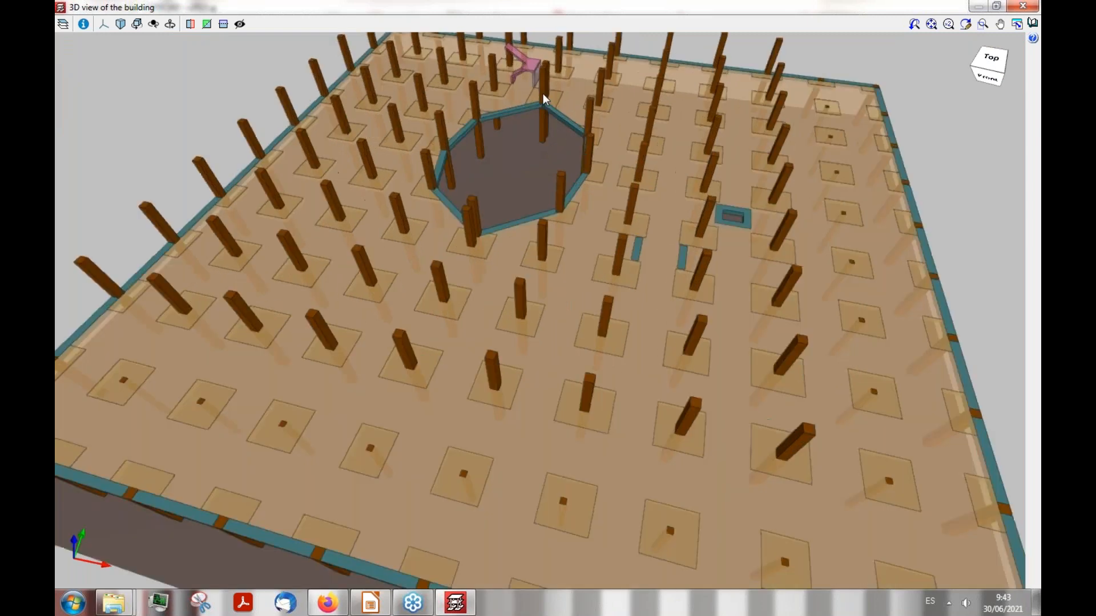
scroll(542, 93, "up", 2)
scroll(508, 239, "down", 6)
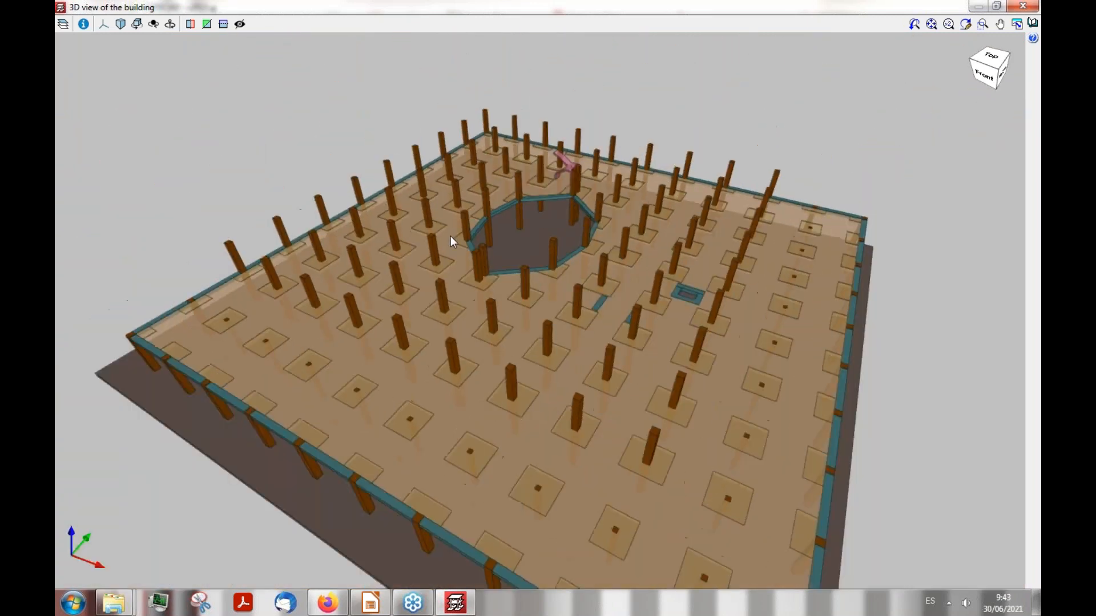
scroll(450, 236, "down", 5)
scroll(352, 287, "up", 4)
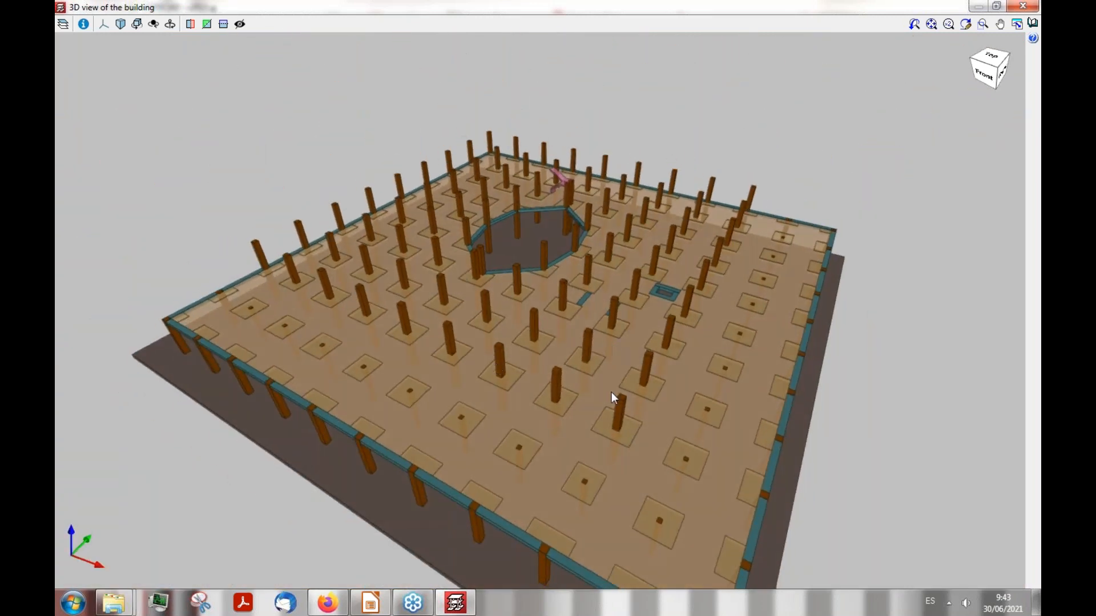
scroll(423, 403, "down", 5)
scroll(590, 409, "up", 5)
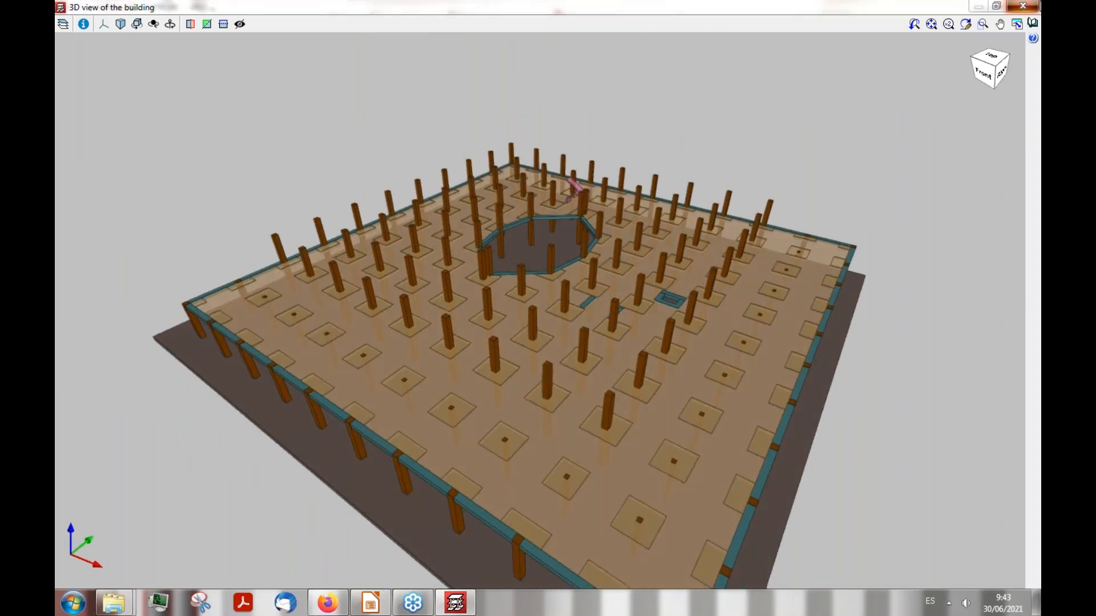
left_click(1023, 5)
Step: Open the '_integrated structure' job from the Webinar folder, dismissing the incidents report and the analysis error report
left_click(63, 38)
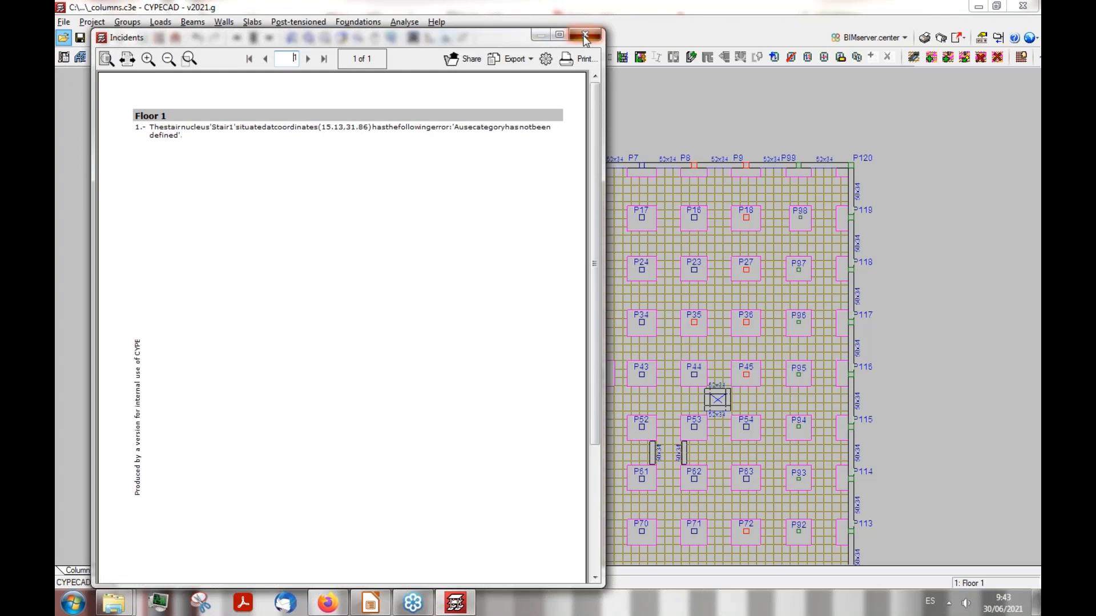
left_click(577, 34)
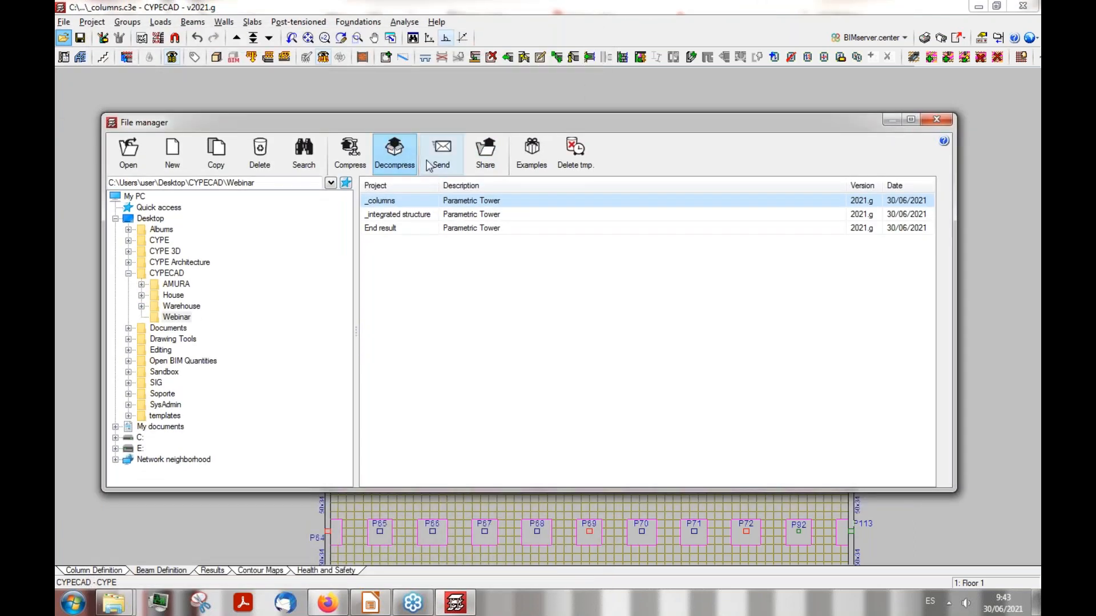
double_click(399, 215)
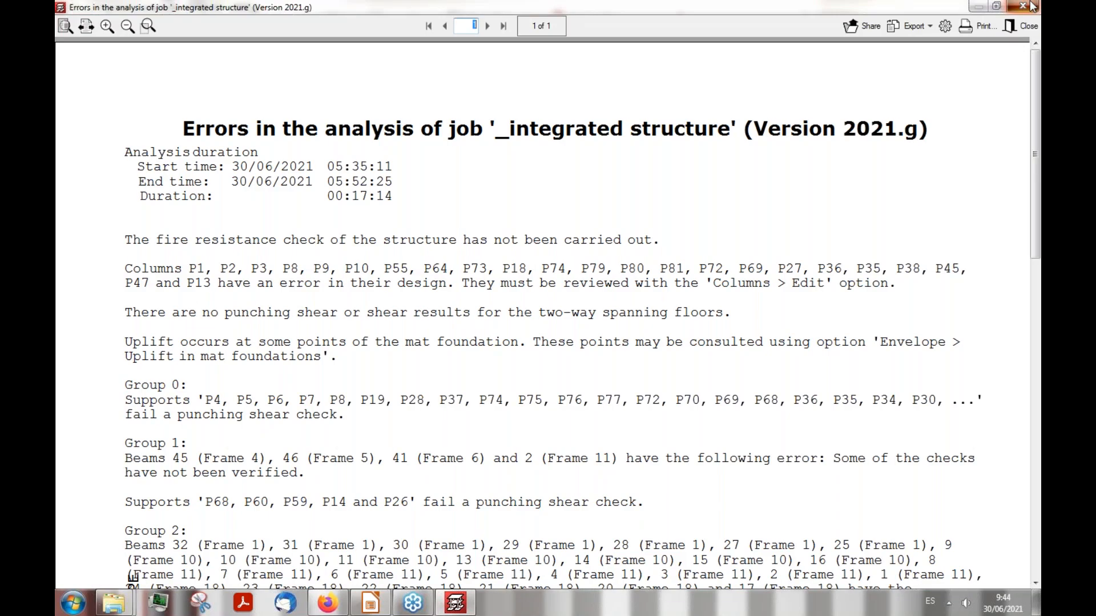
left_click(1021, 7)
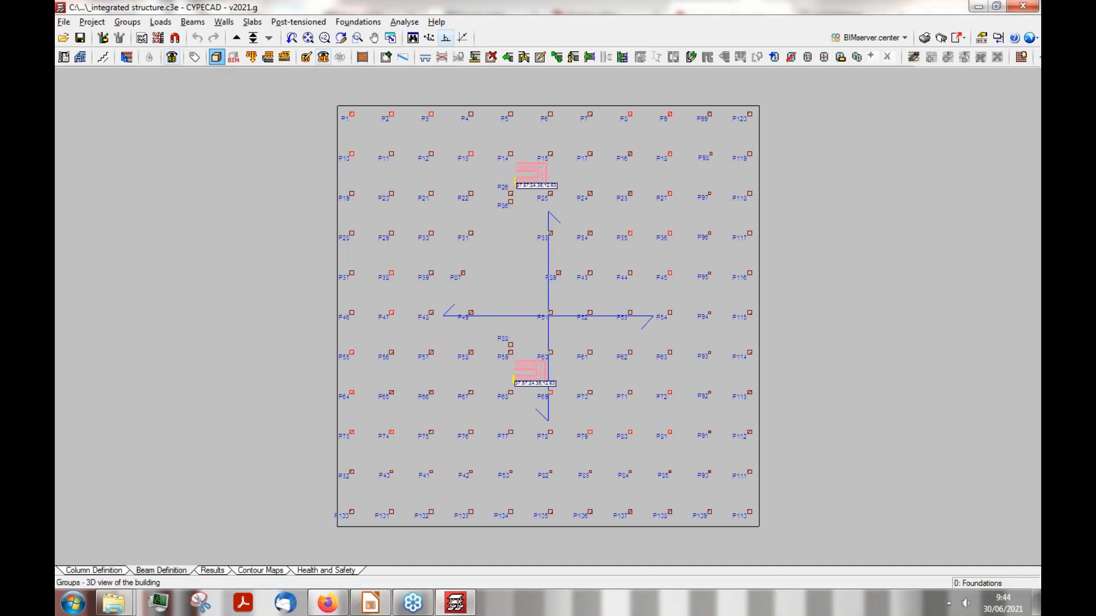
Step: Inspect the two slab levels and the central opening in the building's 3D view and close the view
left_click(217, 56)
left_click_drag(482, 278, 531, 273)
scroll(530, 272, "up", 5)
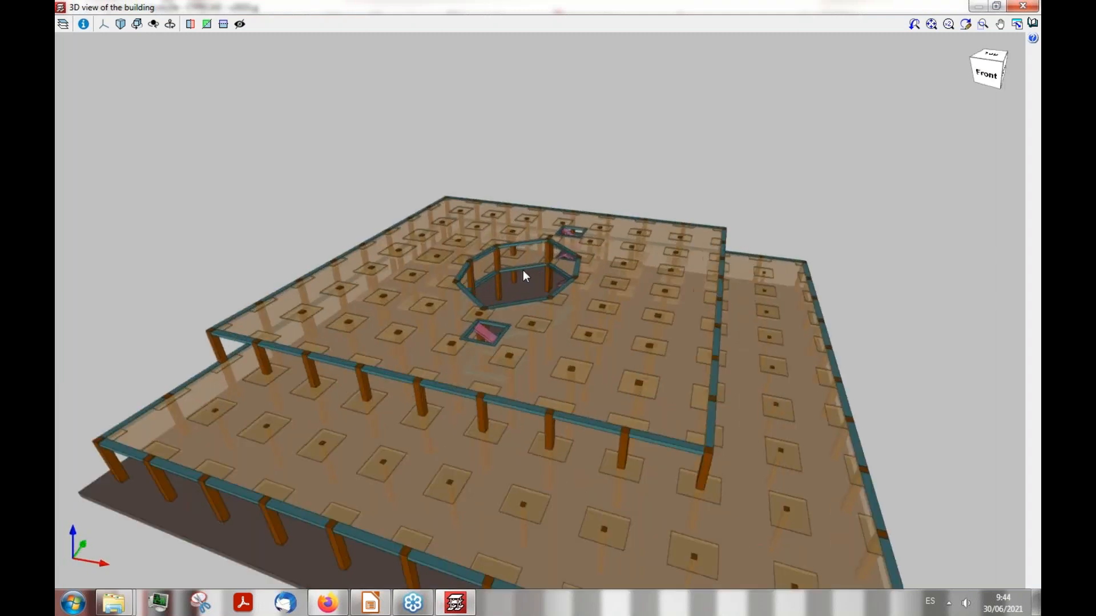
left_click_drag(509, 281, 478, 309)
scroll(487, 299, "down", 5)
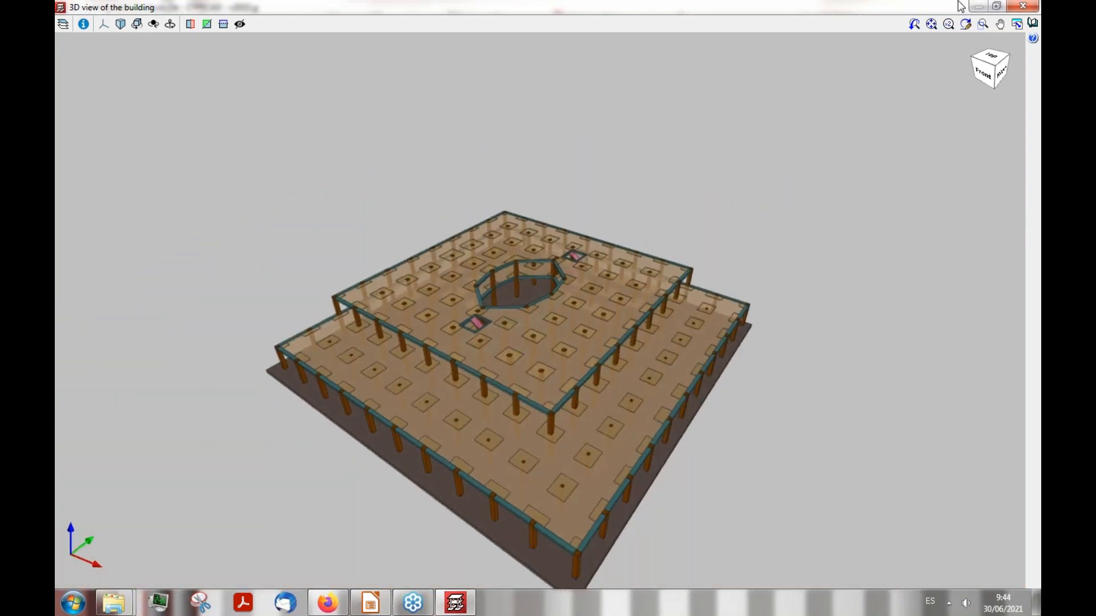
left_click(1022, 6)
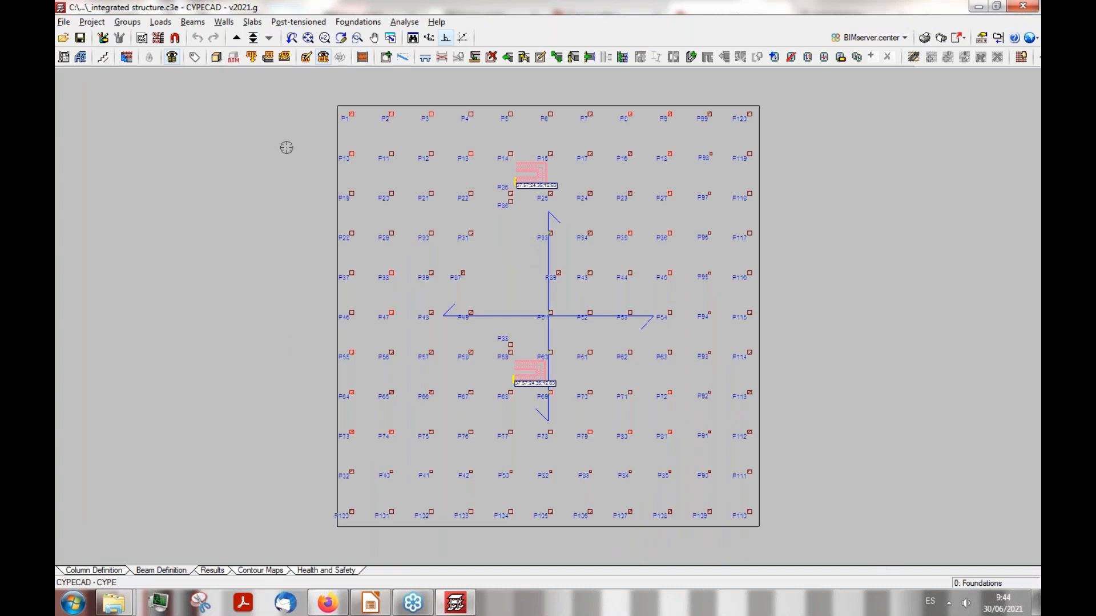
Step: Import the CYPE 3D job 'Computational tower3' on Floor 2 as an integrated 3D structure, positioning it at column P73
left_click(236, 37)
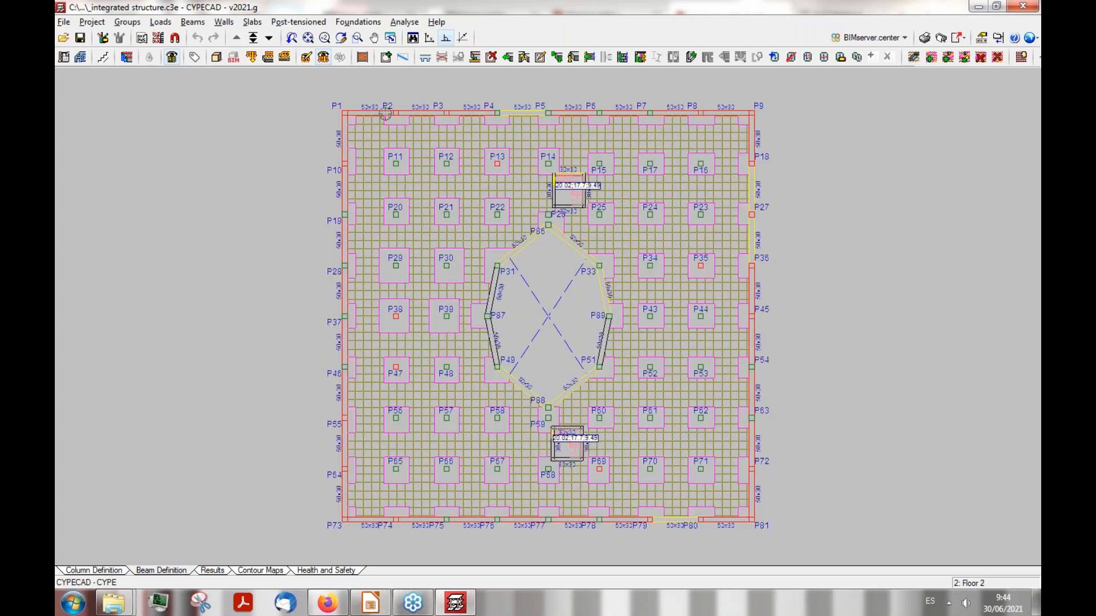
left_click(80, 57)
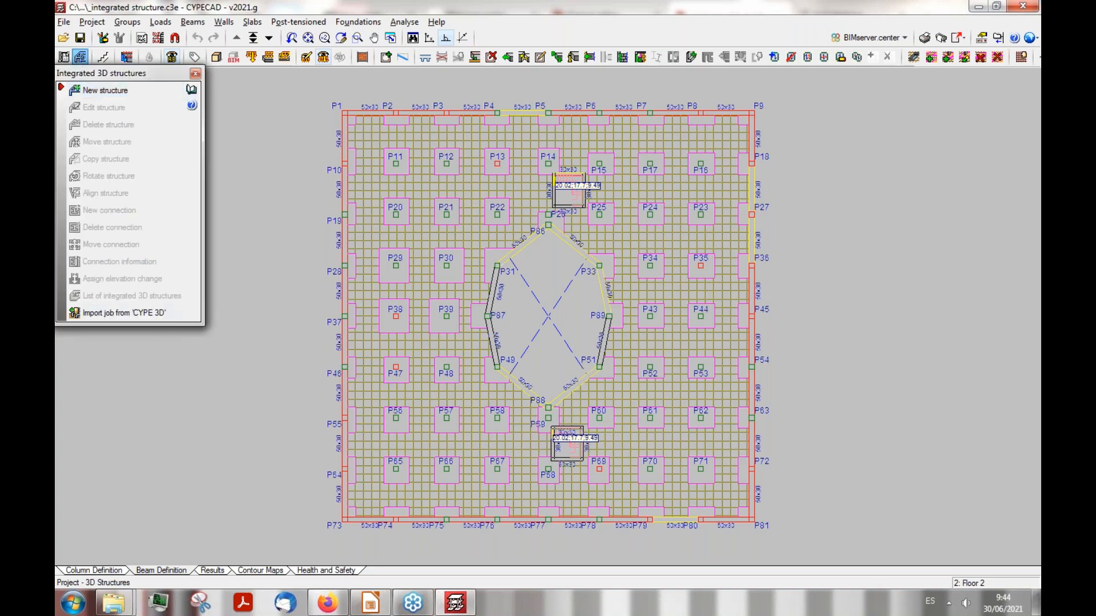
left_click(107, 313)
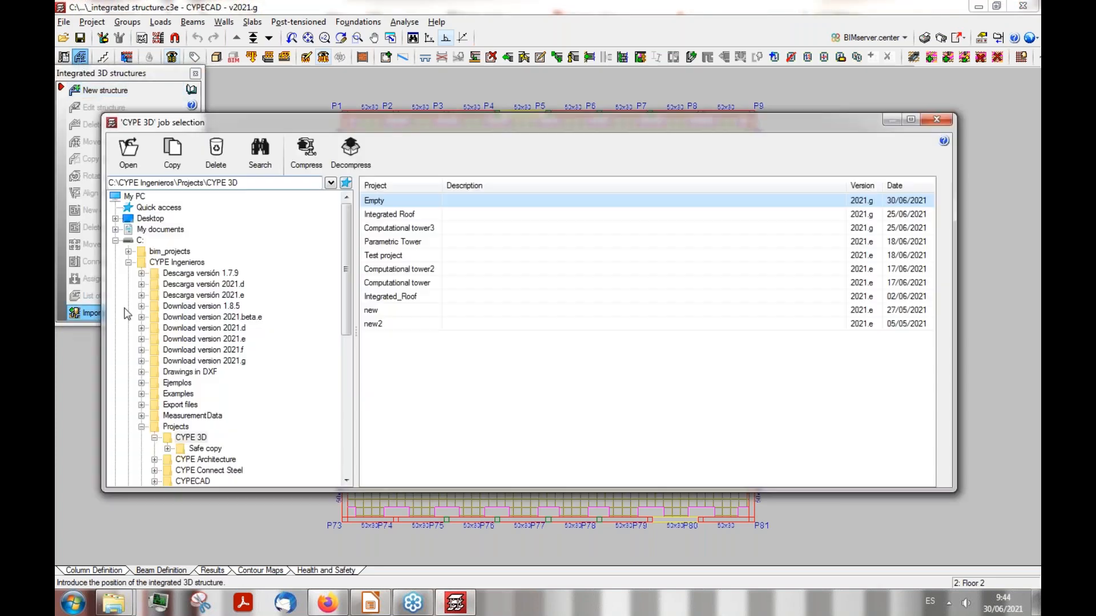
left_click(423, 229)
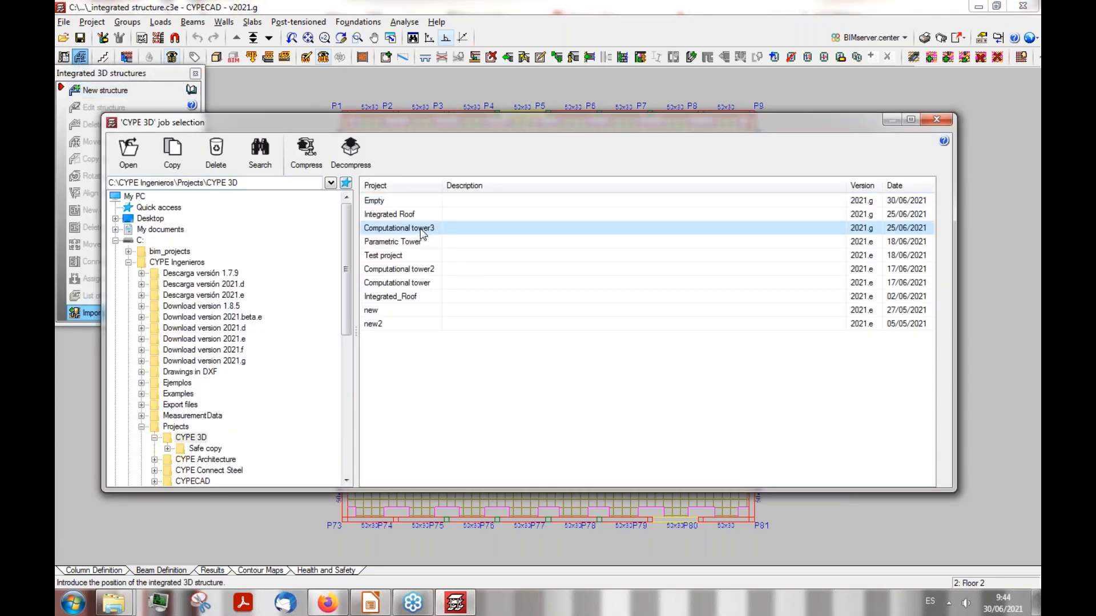
double_click(420, 229)
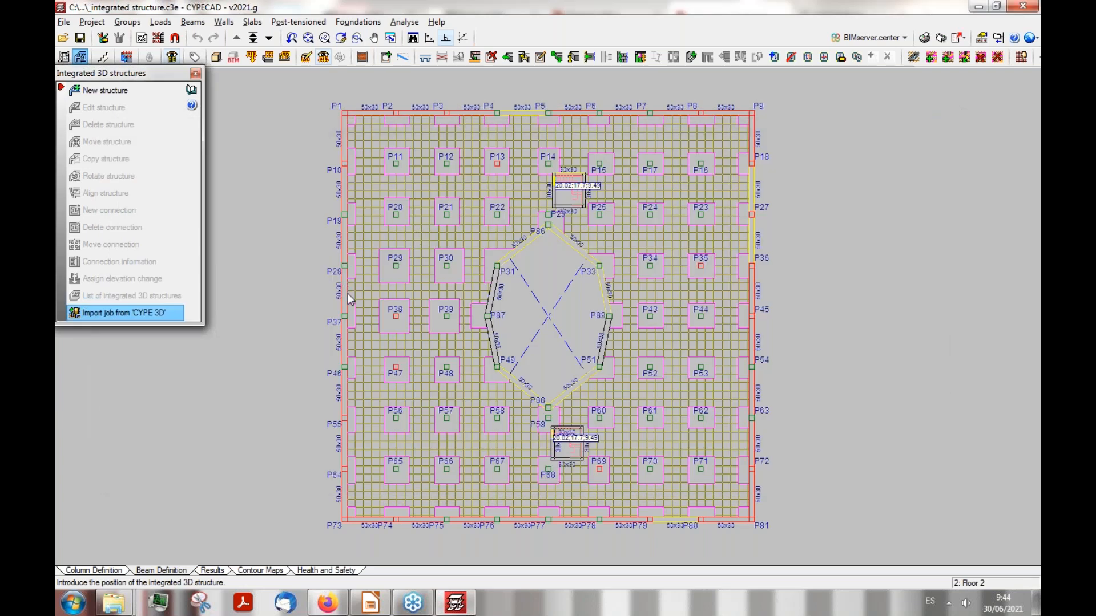
left_click(347, 309)
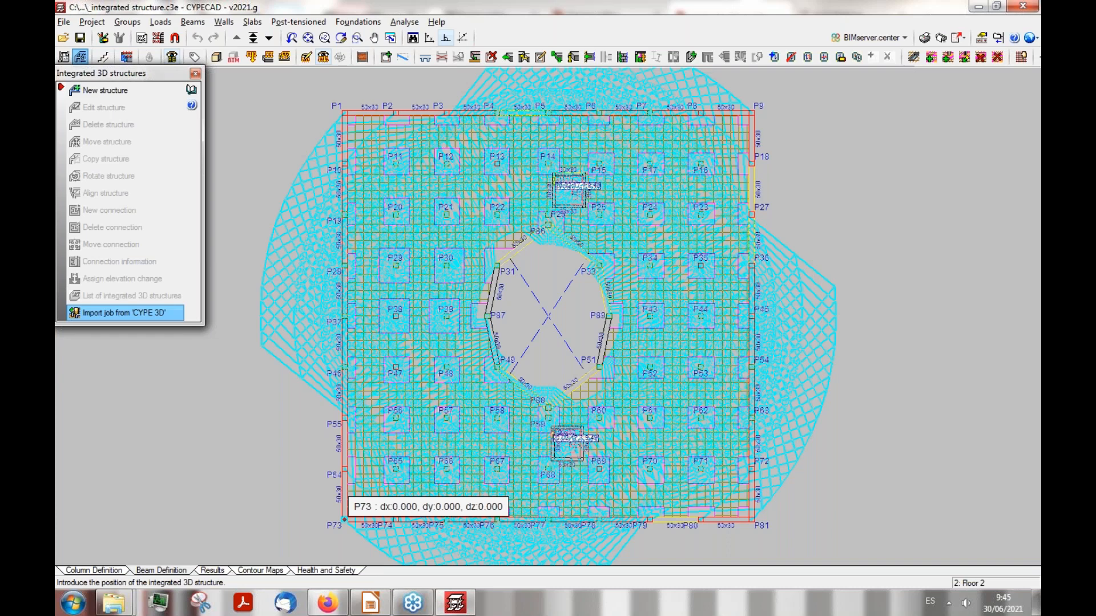
left_click(345, 519)
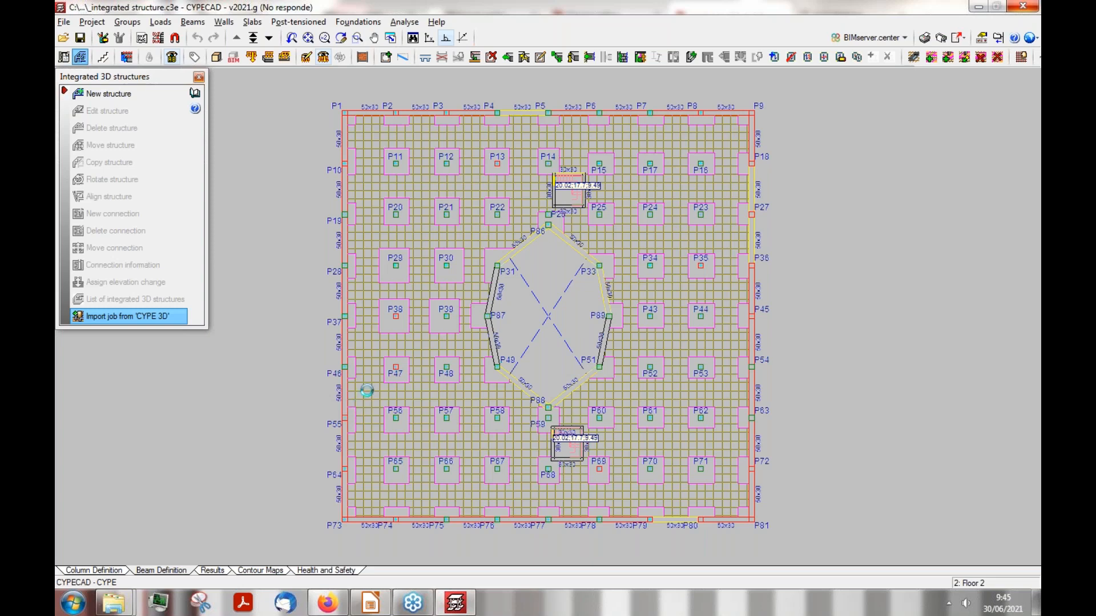
Step: Switch to Firefox and view the Computational Tower x3 project's 3D design and its list of models on BIMserver.center
left_click(328, 602)
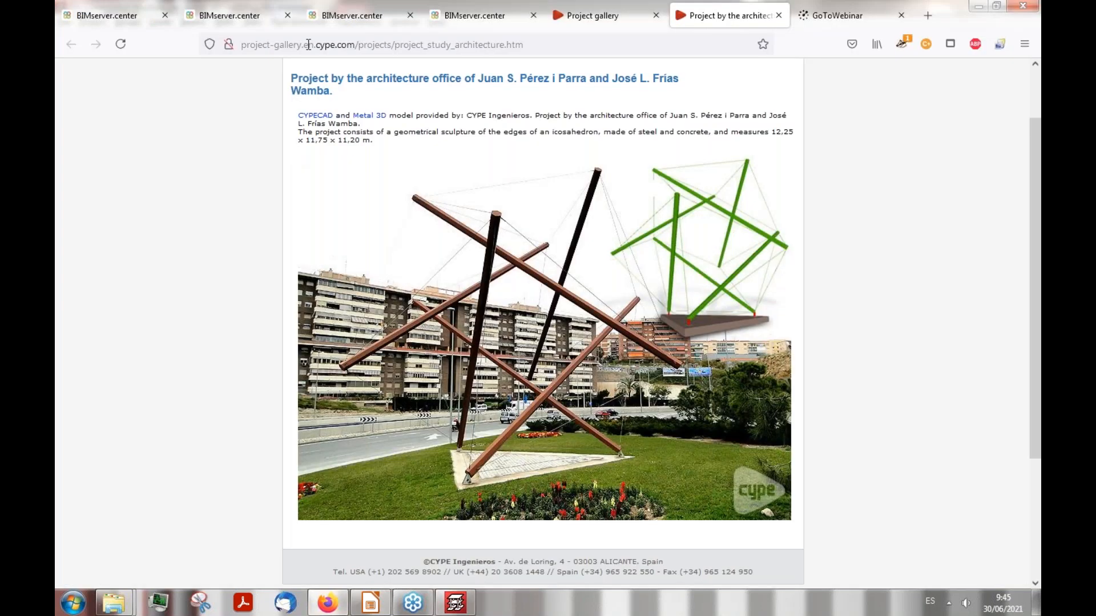
left_click(349, 16)
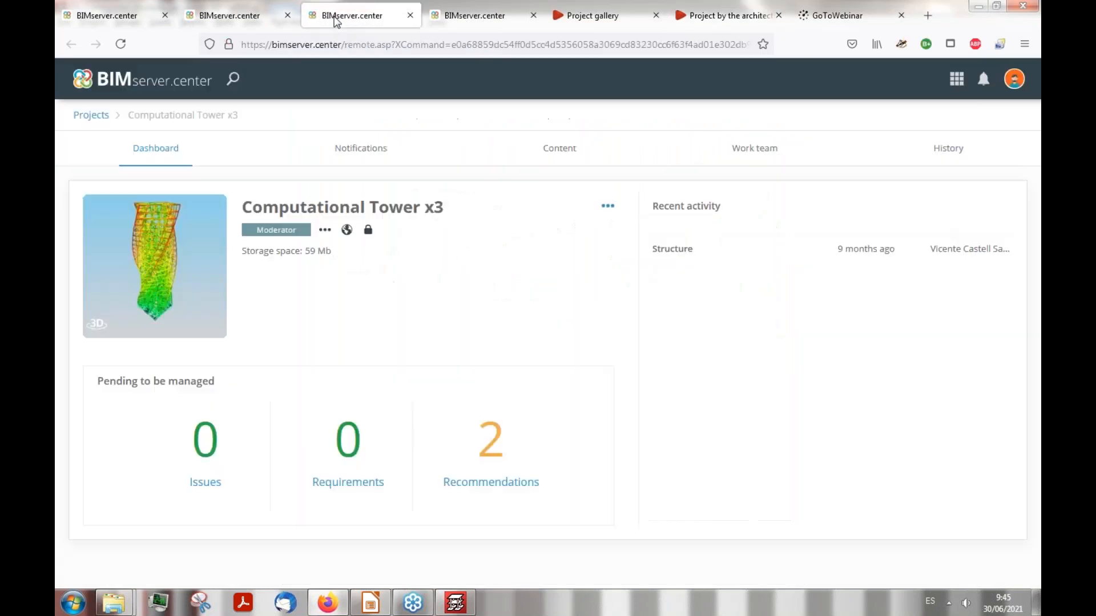
left_click(228, 17)
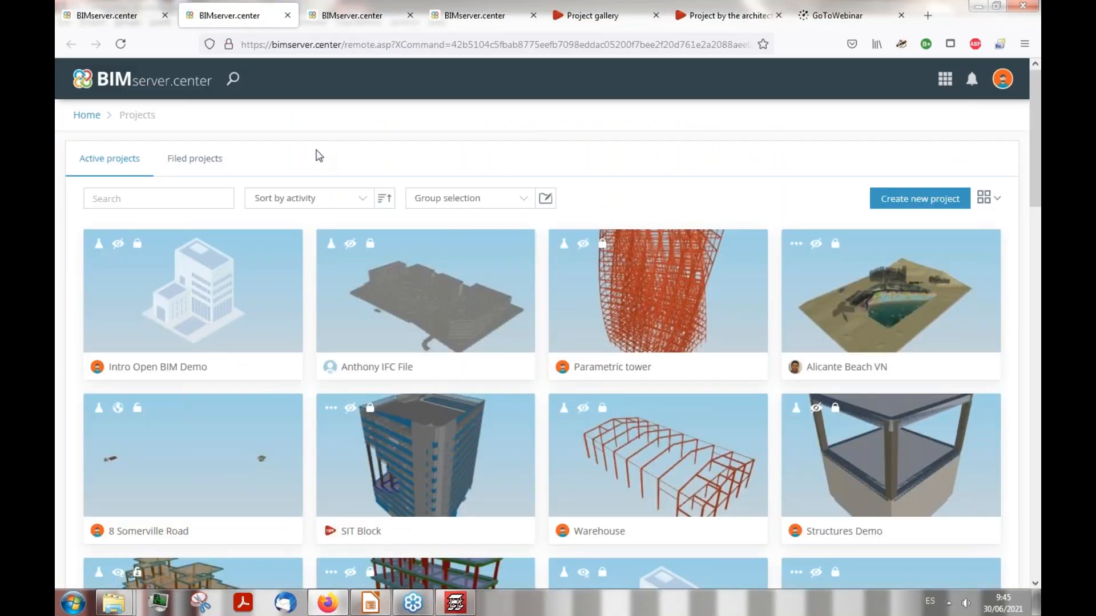
left_click(349, 23)
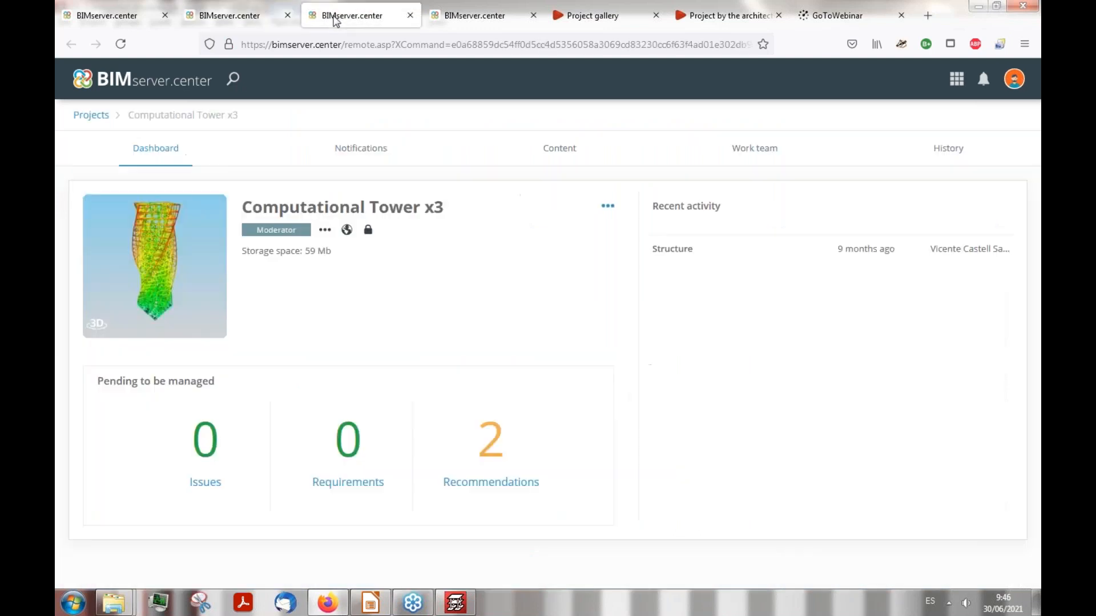
left_click(484, 22)
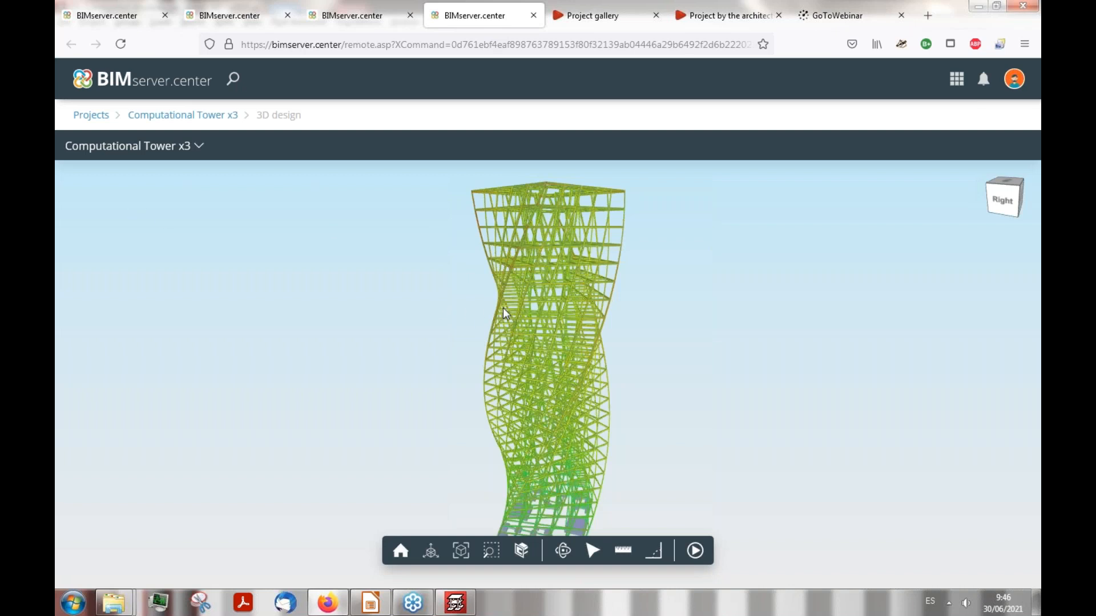
left_click(199, 150)
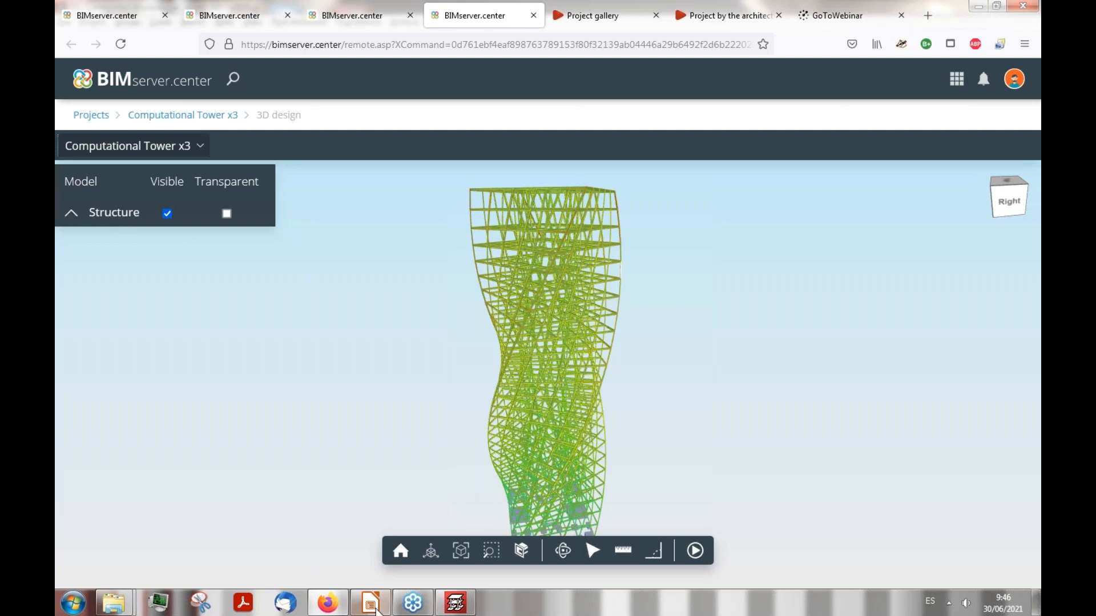
Step: Switch back to CYPECAD and inspect in the building's 3D view where the imported tower meets the concrete columns
left_click(455, 602)
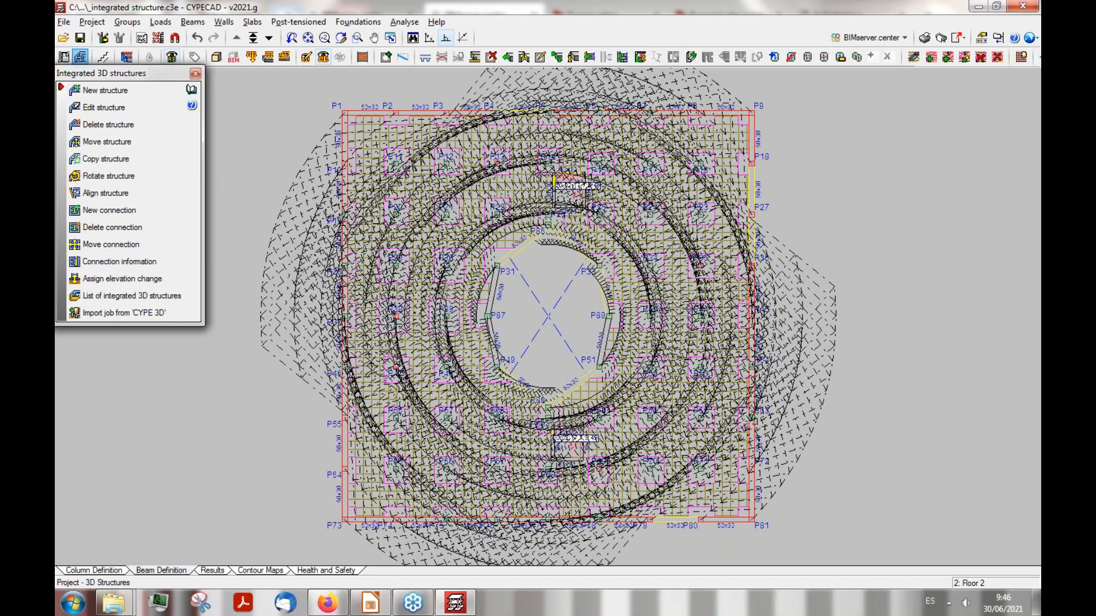
left_click(217, 57)
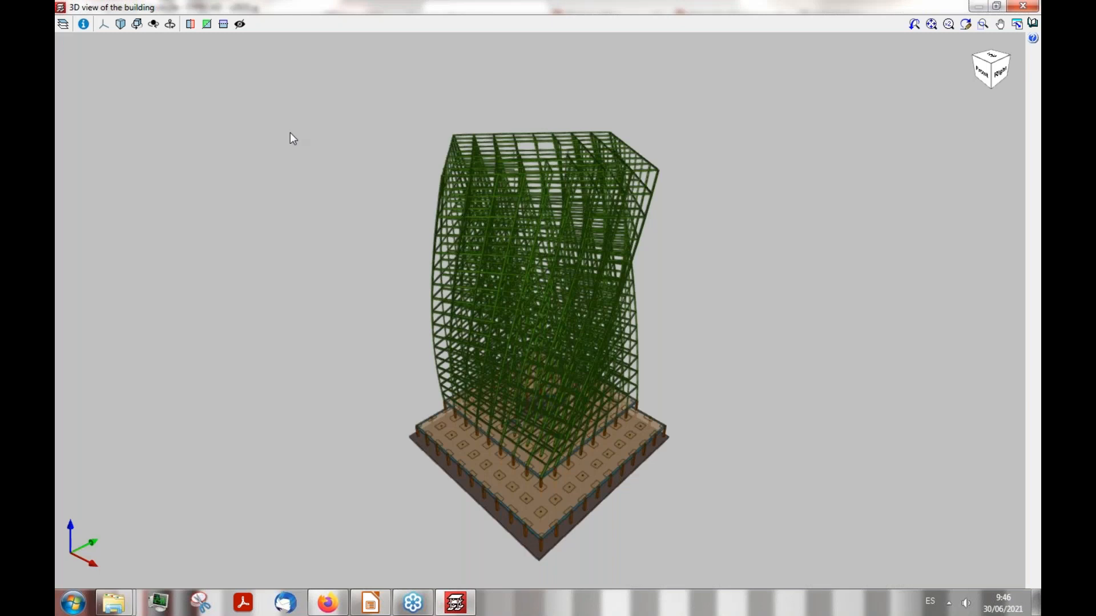
middle_click_drag(367, 122, 303, 101)
scroll(541, 547, "up", 10)
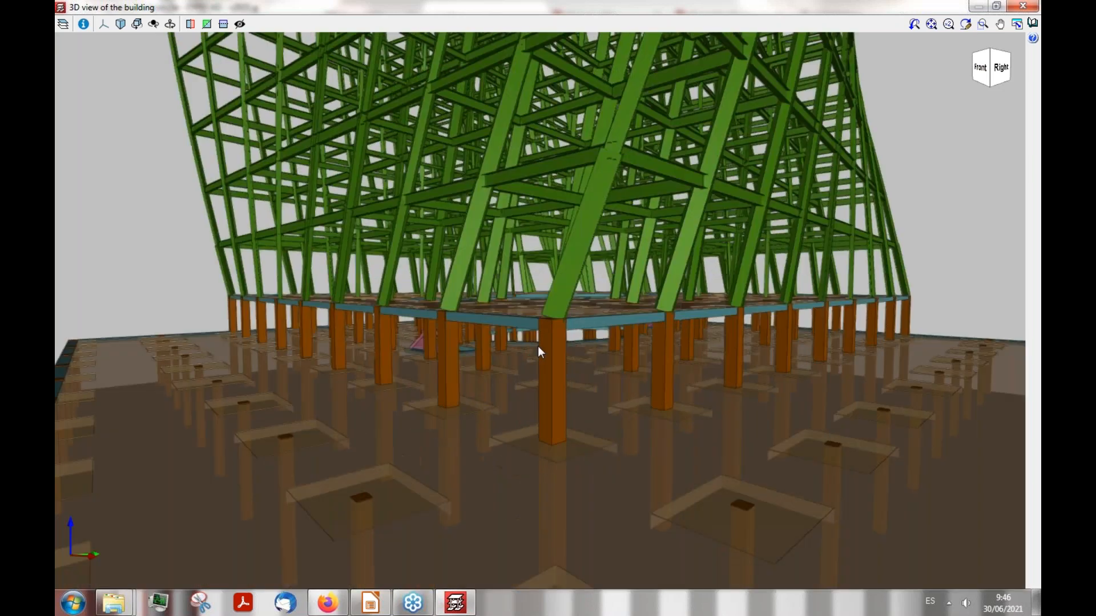
scroll(537, 346, "up", 3)
middle_click_drag(521, 232, 536, 308)
scroll(451, 440, "down", 12)
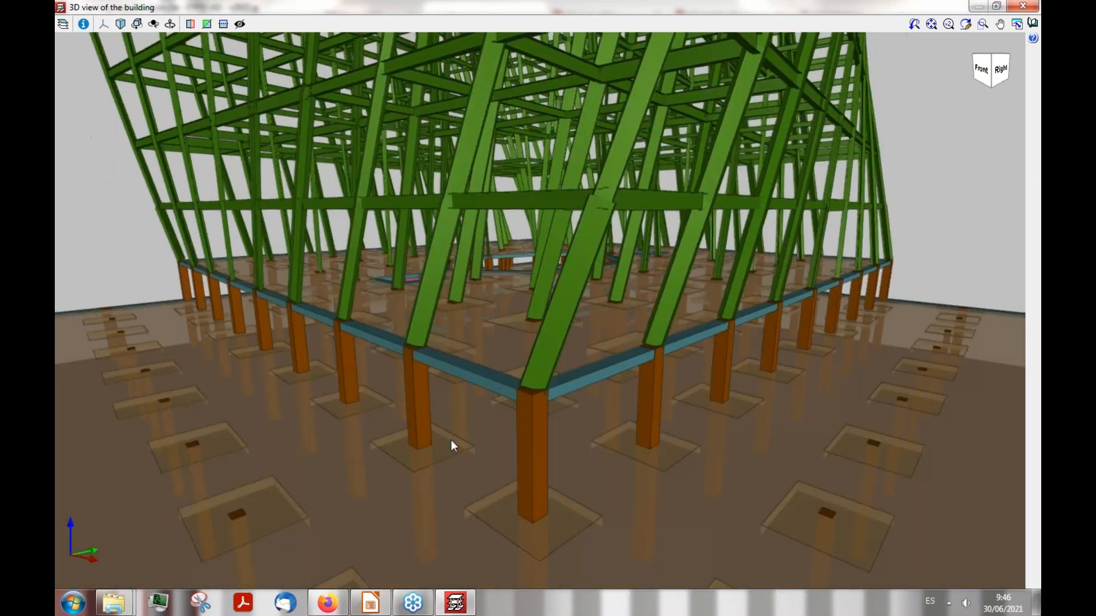
Step: Examine the whole twisted tower on its concrete base from different sides and close the 3D view
scroll(464, 226, "up", 7)
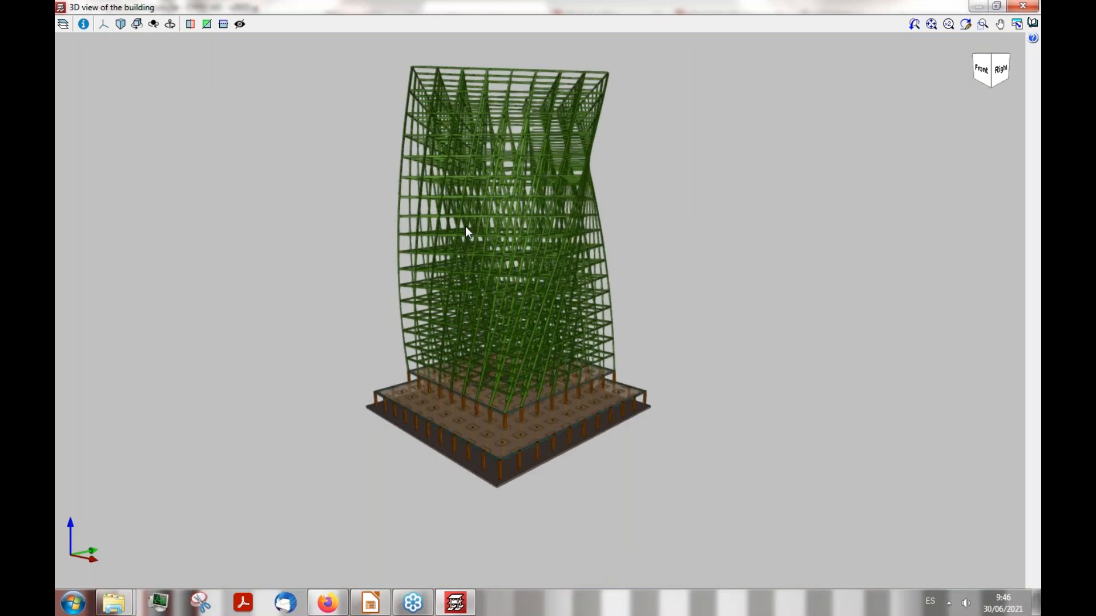
middle_click_drag(465, 228, 502, 257)
left_click_drag(526, 263, 514, 264)
scroll(514, 264, "down", 3)
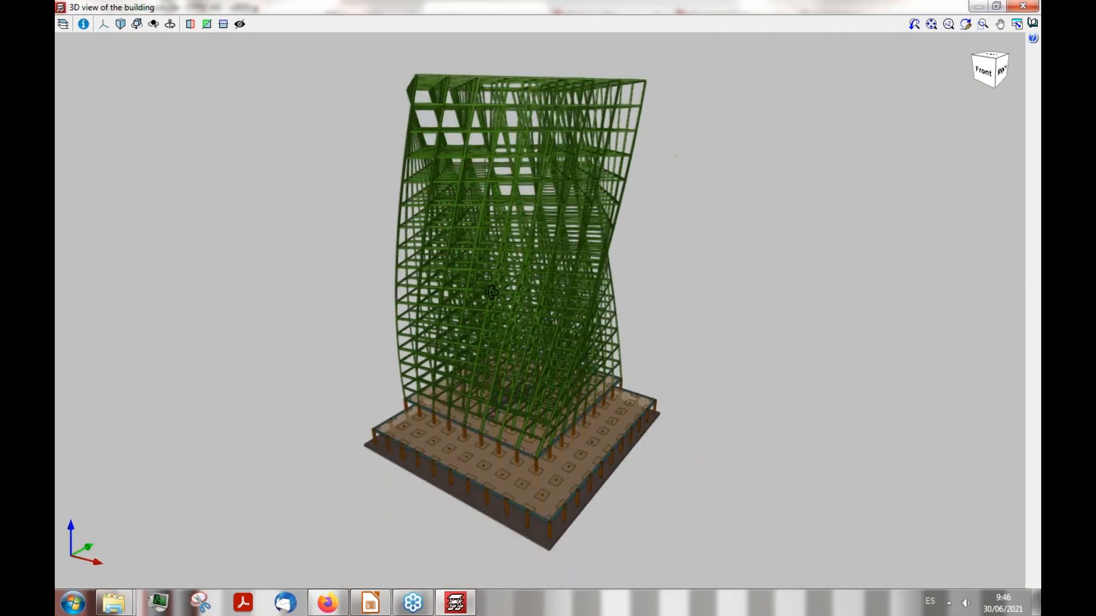
middle_click_drag(514, 264, 536, 271)
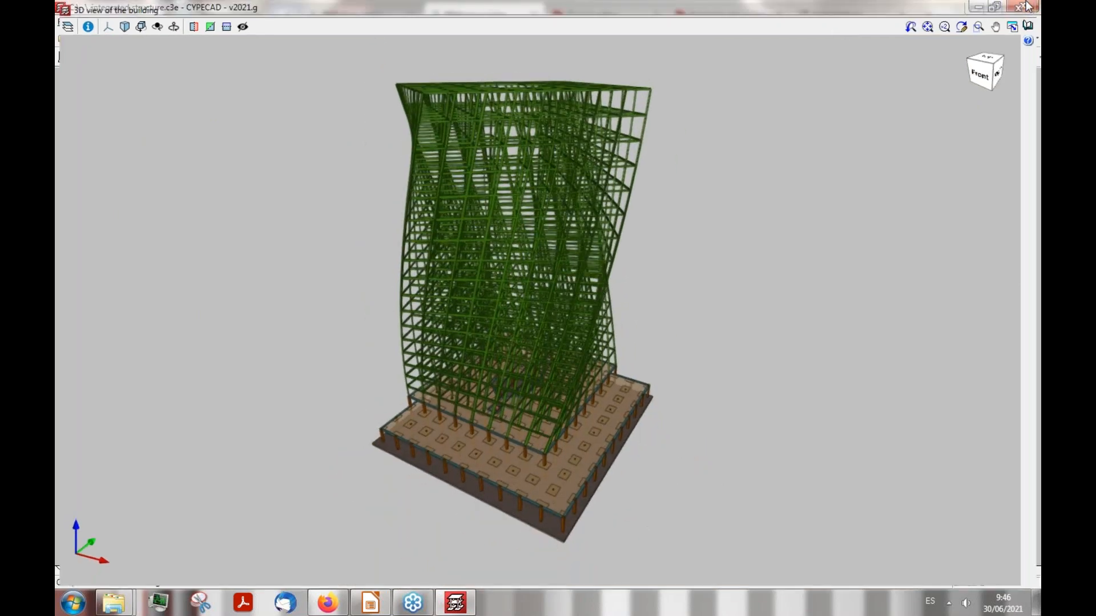
left_click(1025, 6)
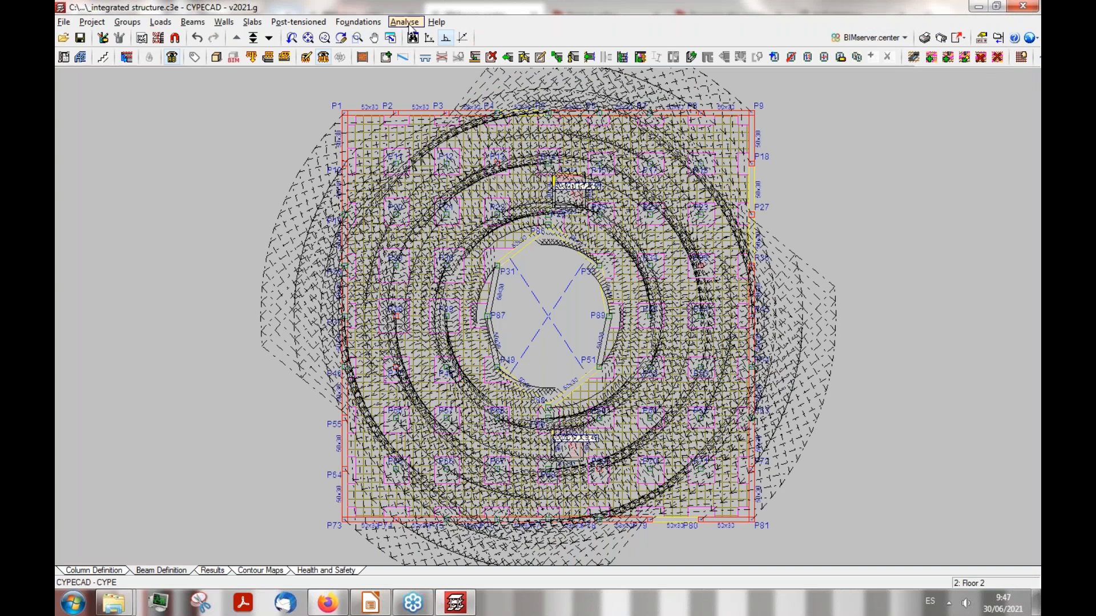
left_click(408, 26)
left_click(410, 24)
left_click(409, 24)
left_click(476, 3)
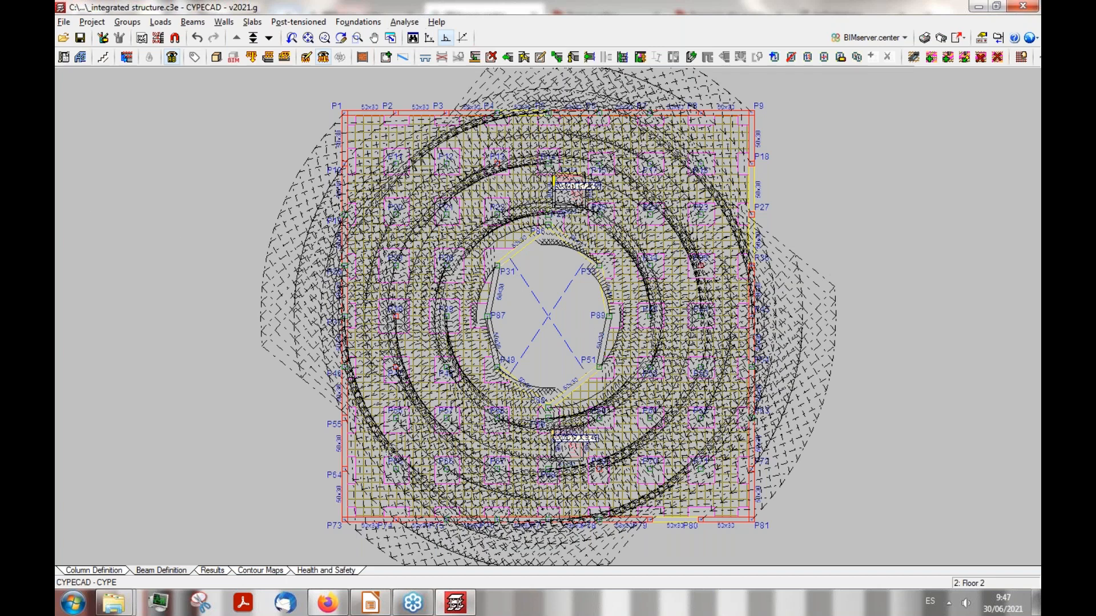
Step: Open the 'End result' job from the Webinar folder to bring up its analysis error report
left_click(62, 37)
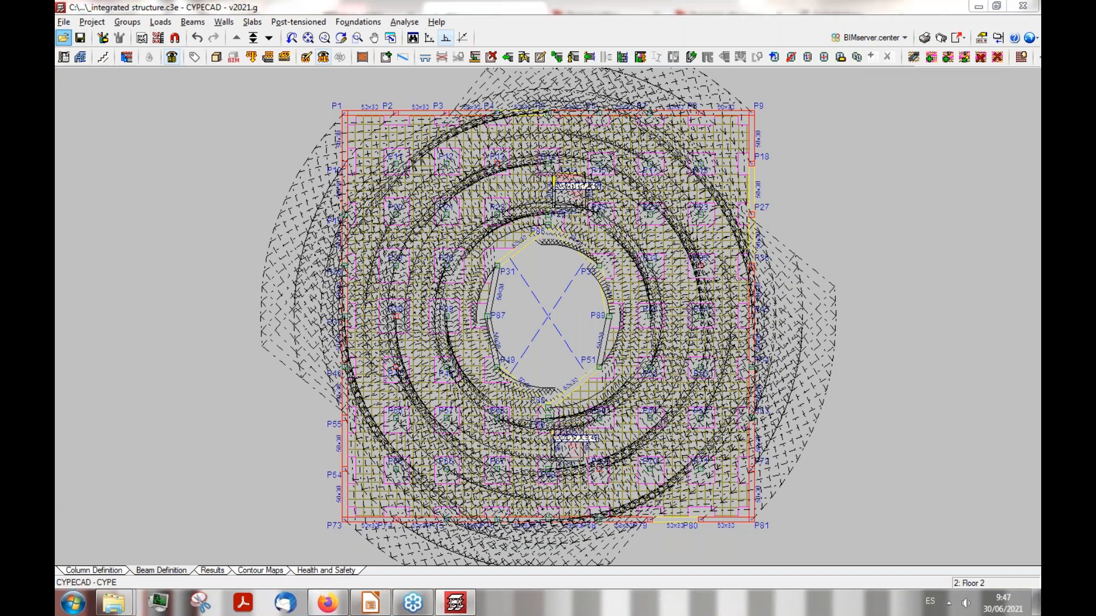
double_click(398, 228)
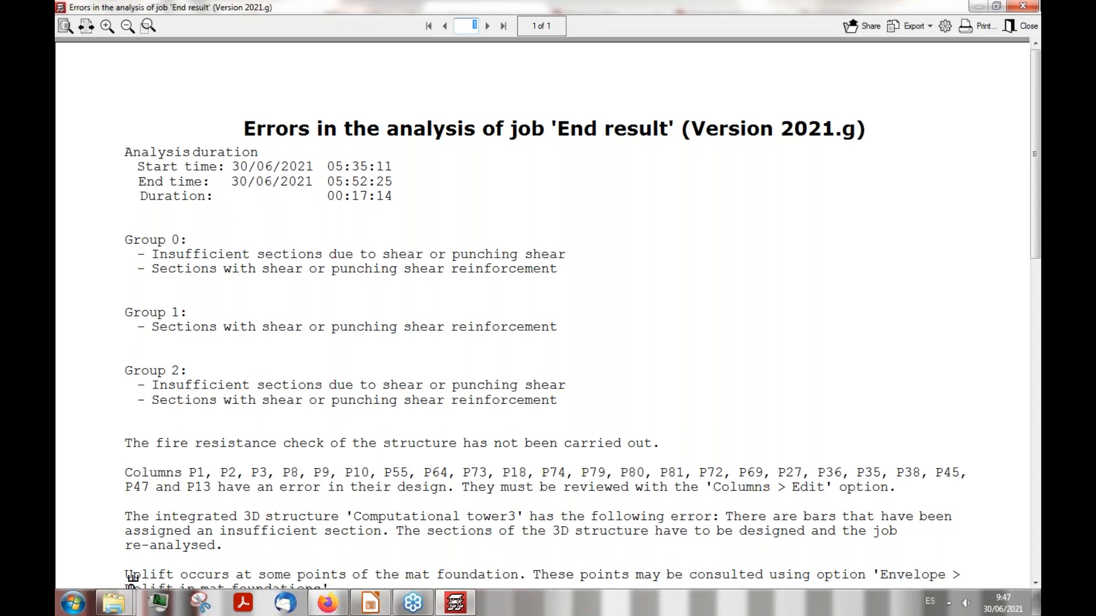
Step: Close the error report, bring up the analysis results, and inspect the integrated tower from another side in the building's 3D view
left_click(1022, 6)
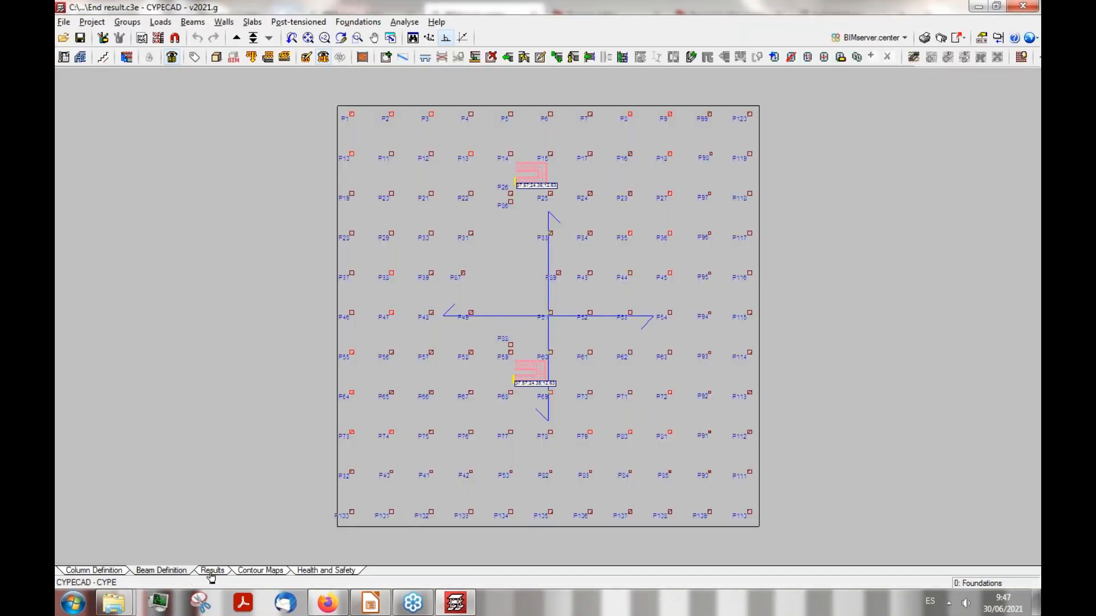
left_click(211, 572)
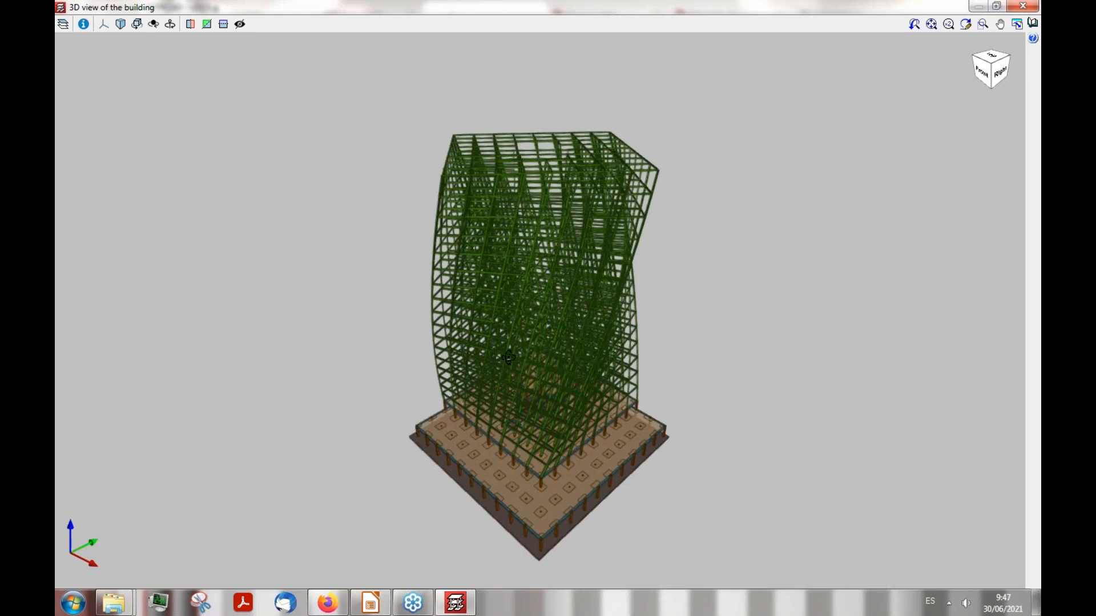
left_click_drag(509, 357, 622, 182)
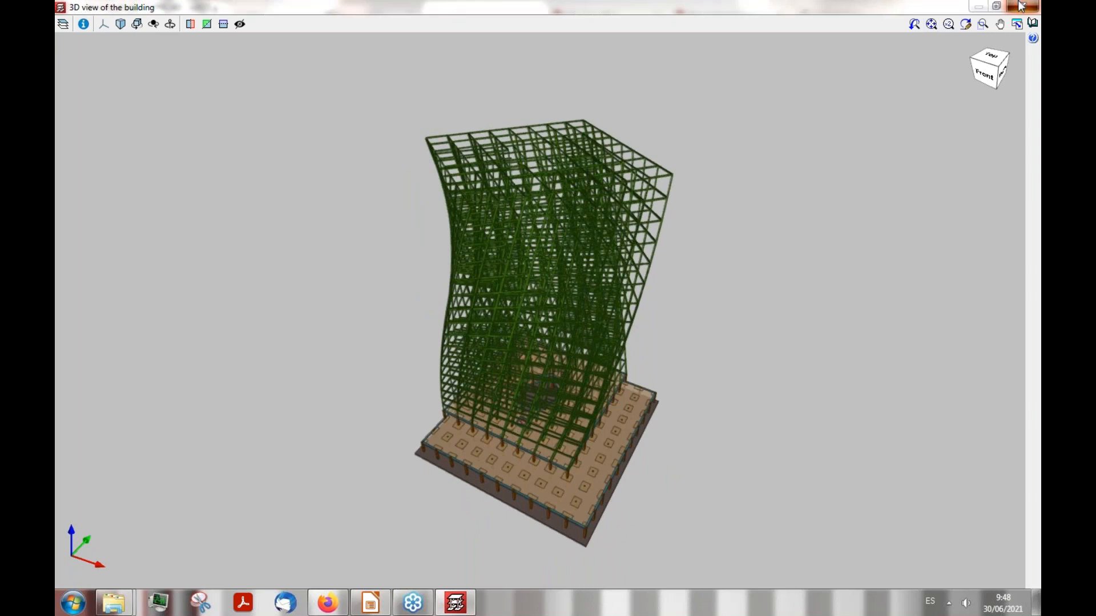
left_click(1021, 6)
Step: Open the column editor on column P2 and browse the summary of code checks for column P24's group
scroll(498, 105, "up", 3)
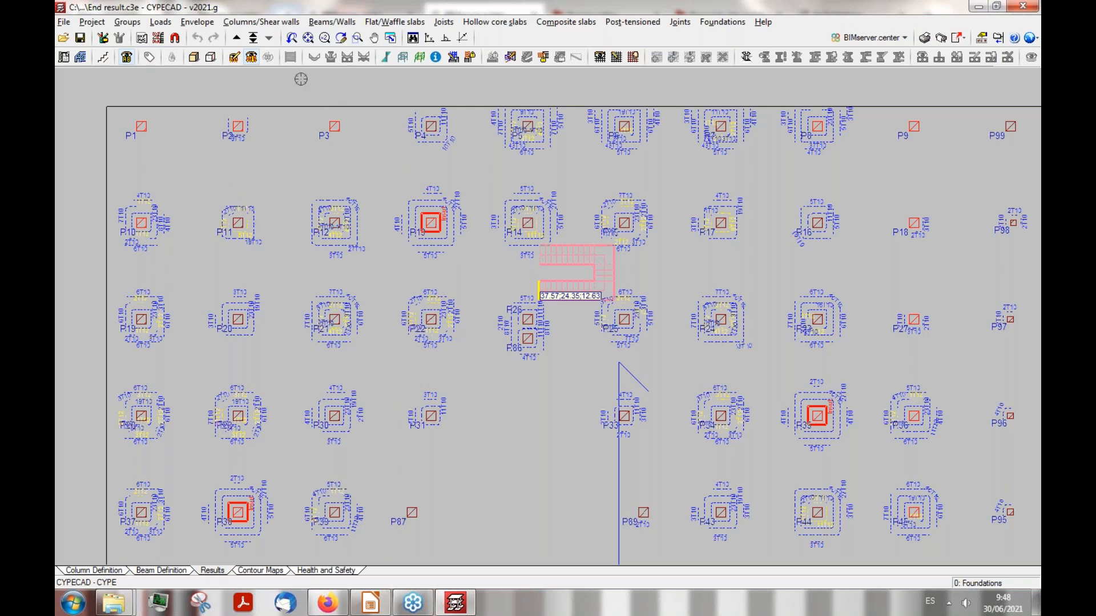
left_click(273, 23)
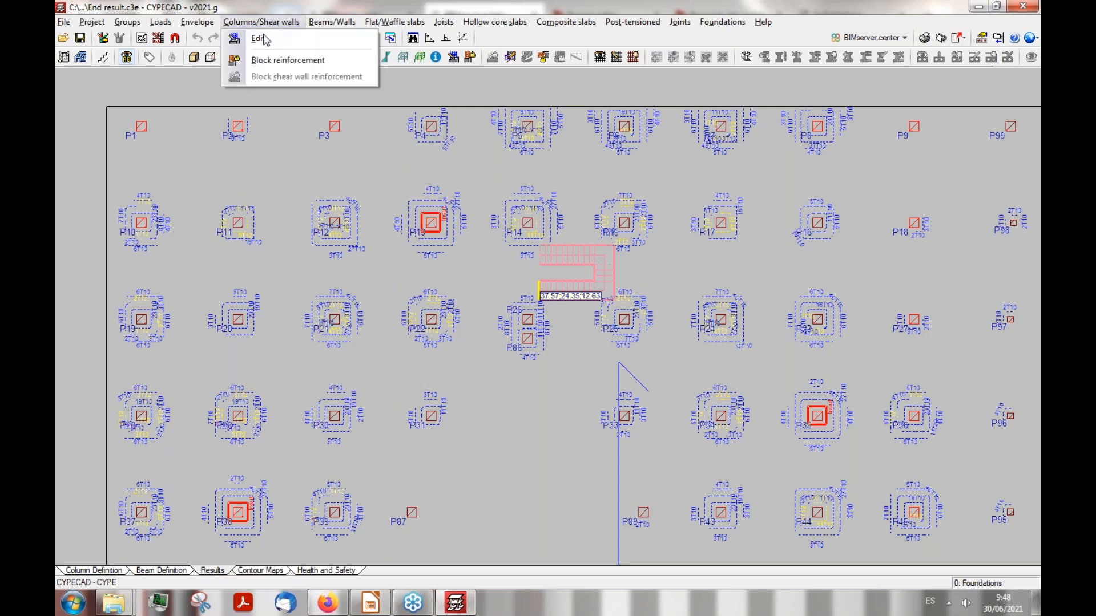
left_click(258, 38)
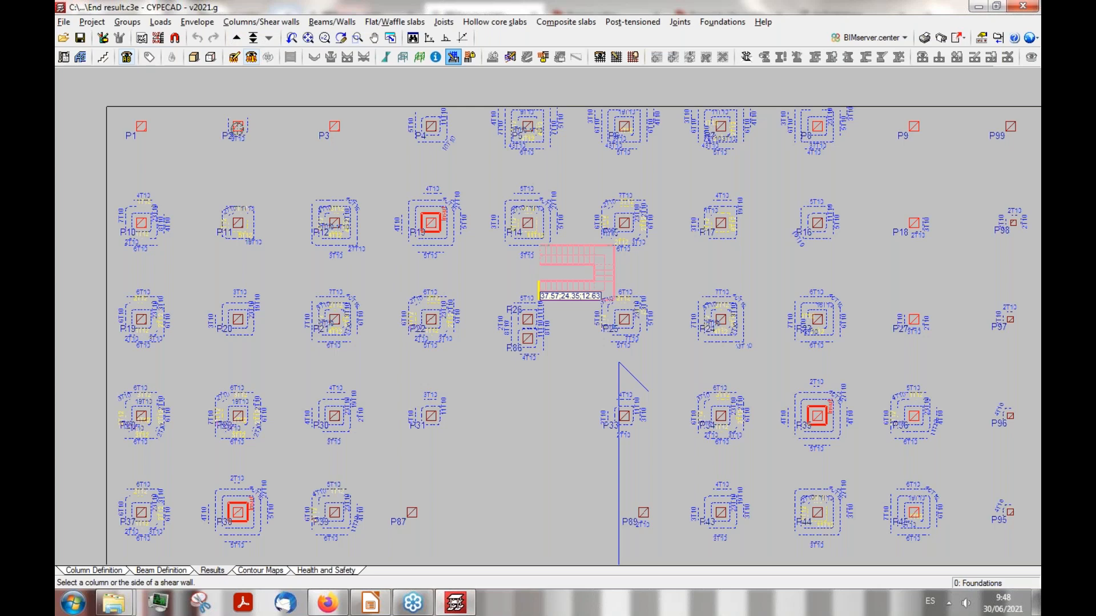
left_click(238, 129)
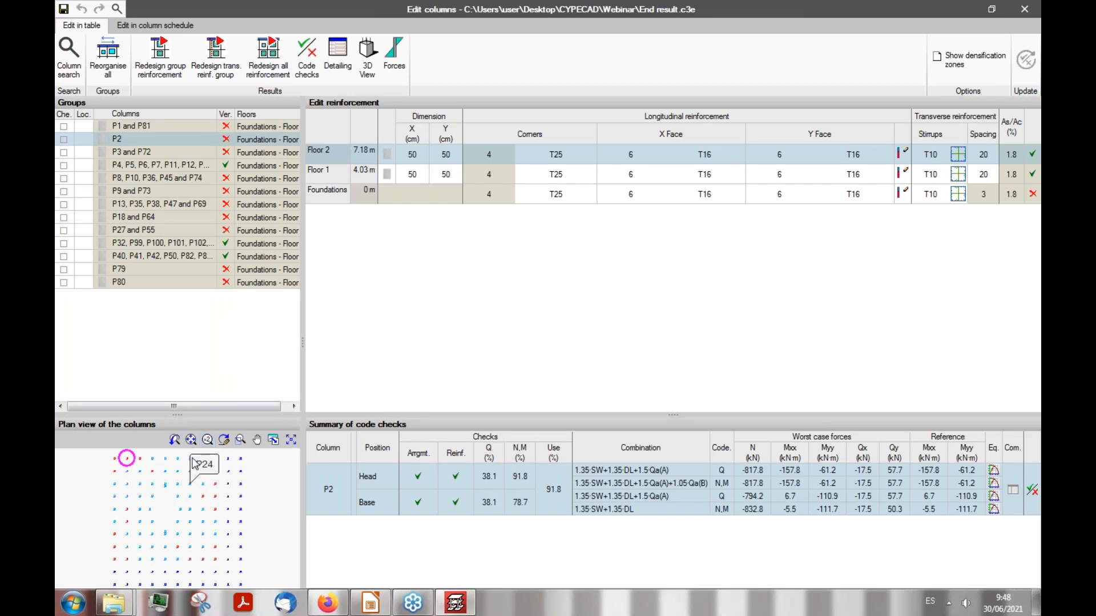
left_click(182, 481)
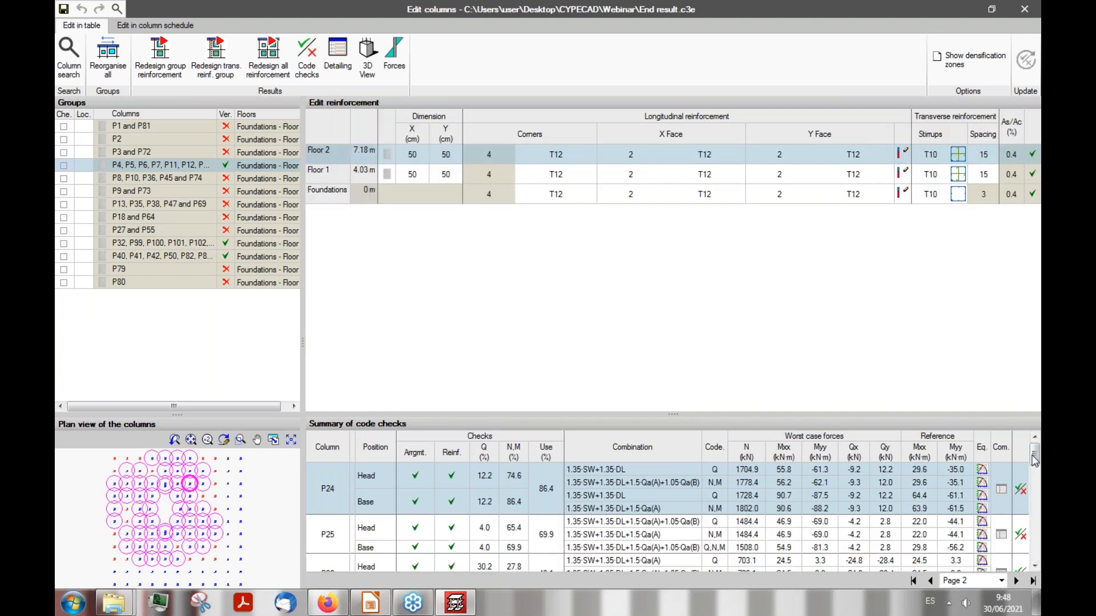
left_click_drag(1036, 462, 1037, 521)
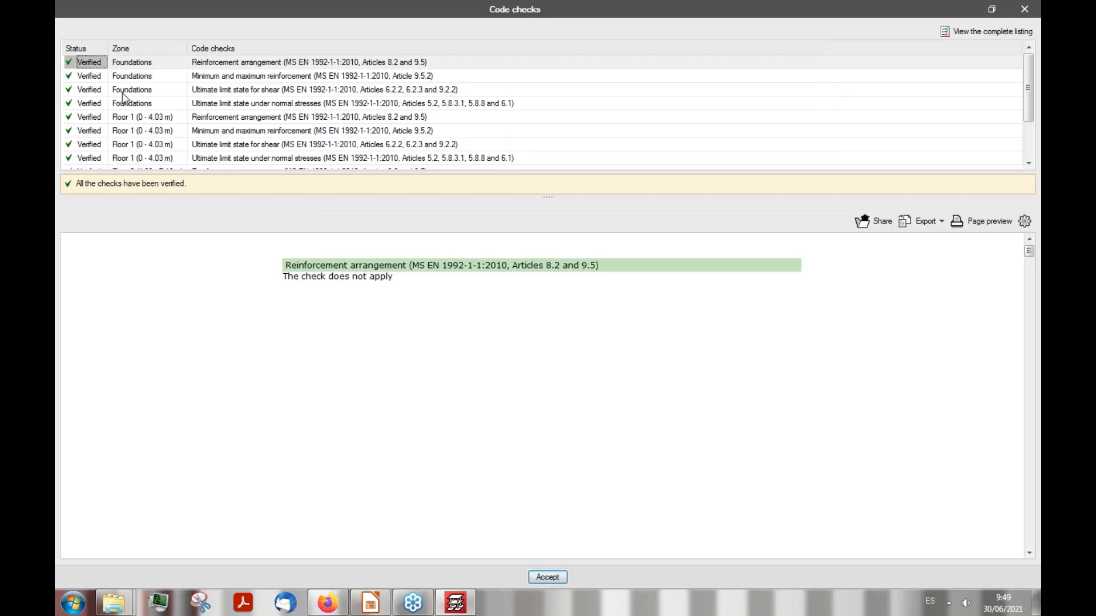
Step: Review column P39's detailed code checks for the foundations, Floor 1 and Floor 2, and close the column editor
left_click(136, 93)
left_click(143, 131)
scroll(144, 132, "down", 1)
left_click(147, 130)
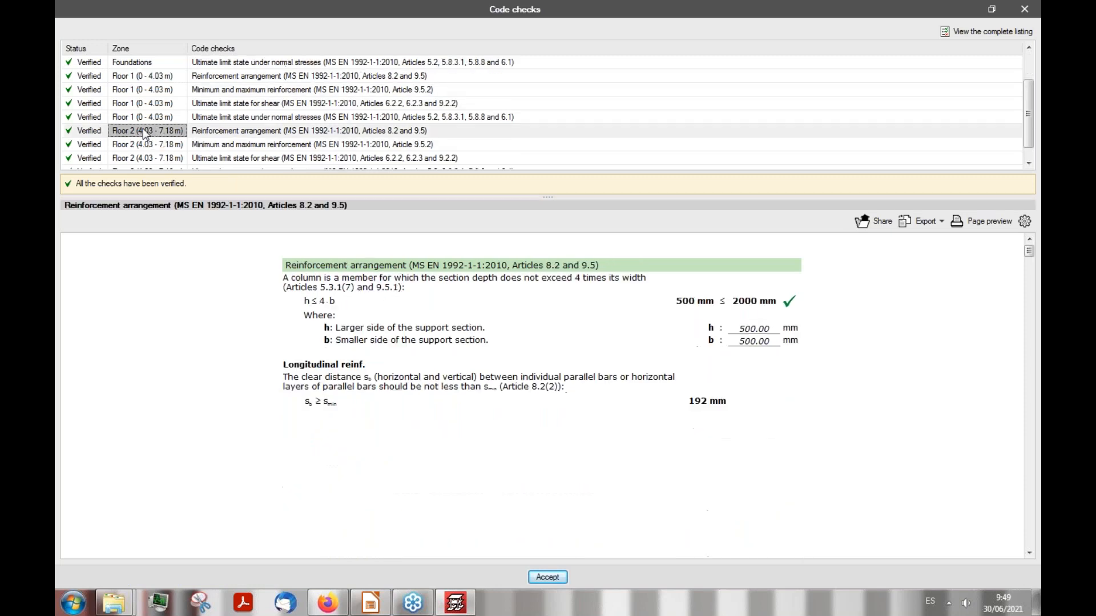
scroll(152, 132, "down", 1)
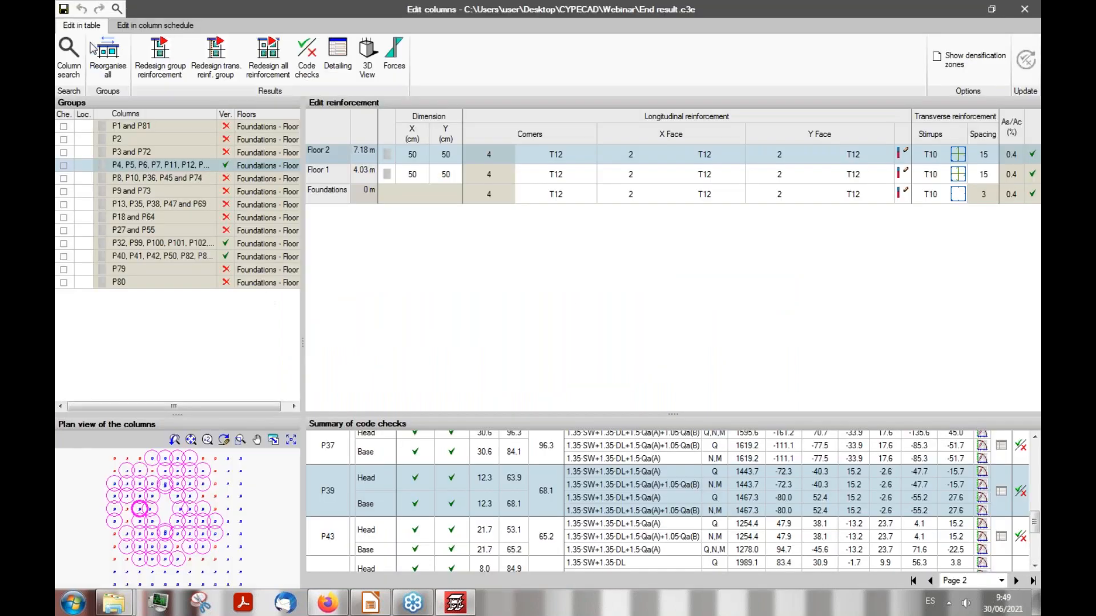
left_click(1023, 7)
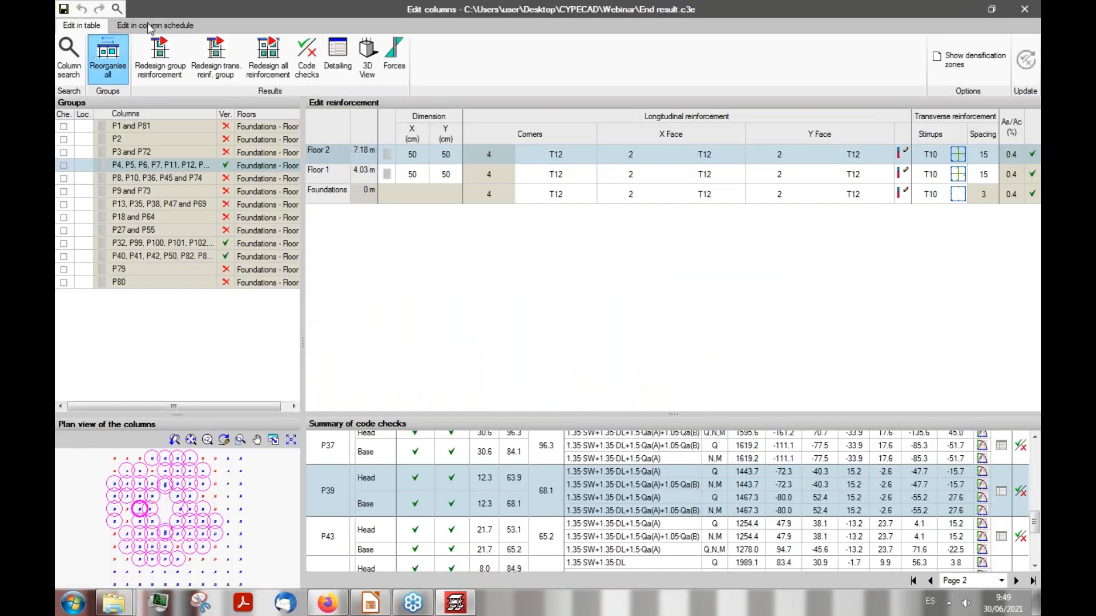
left_click(1024, 9)
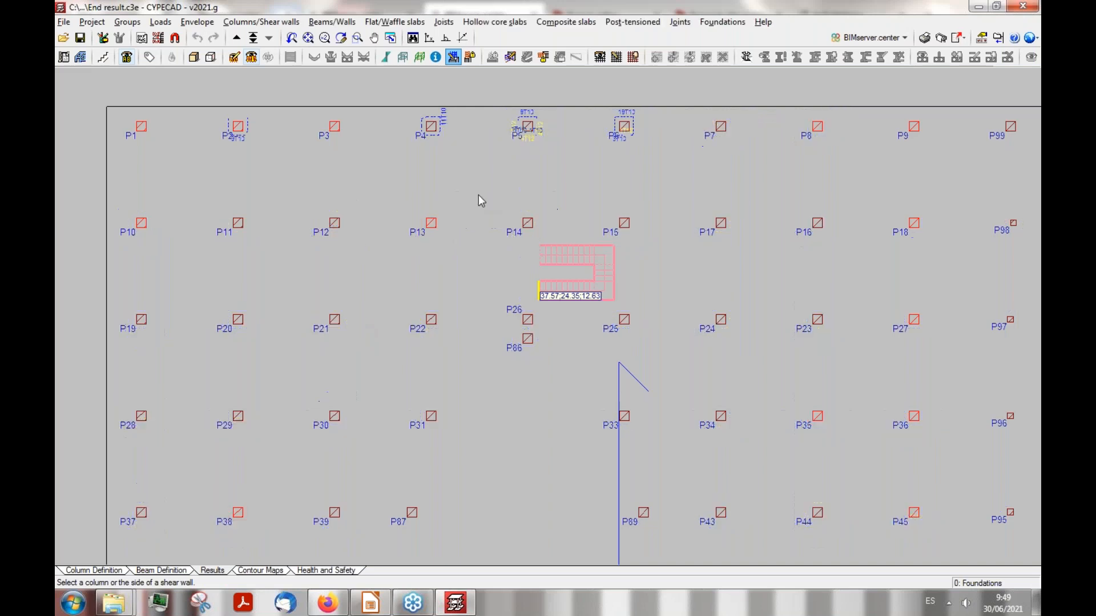
Step: Open the job's customized reports and add a new entry to the available customized reports
left_click(923, 39)
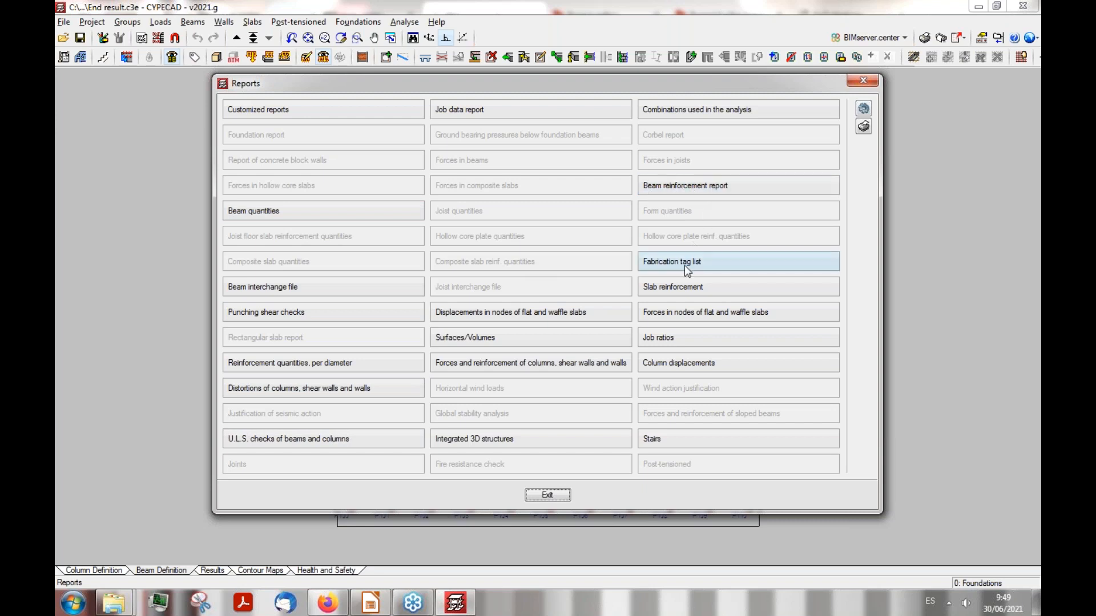
left_click(259, 109)
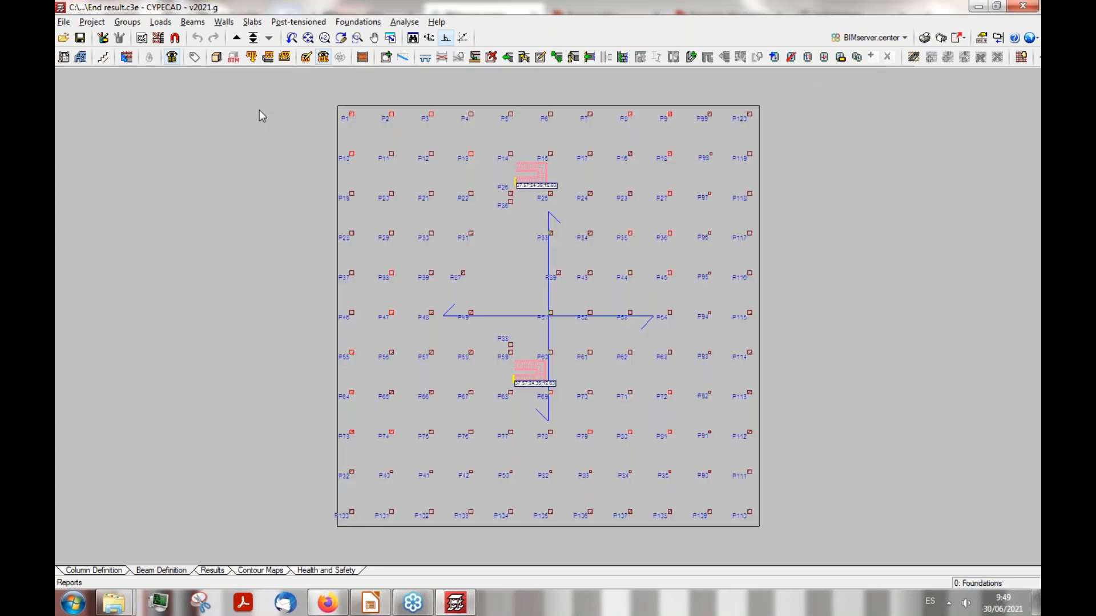
left_click(399, 41)
left_click(417, 152)
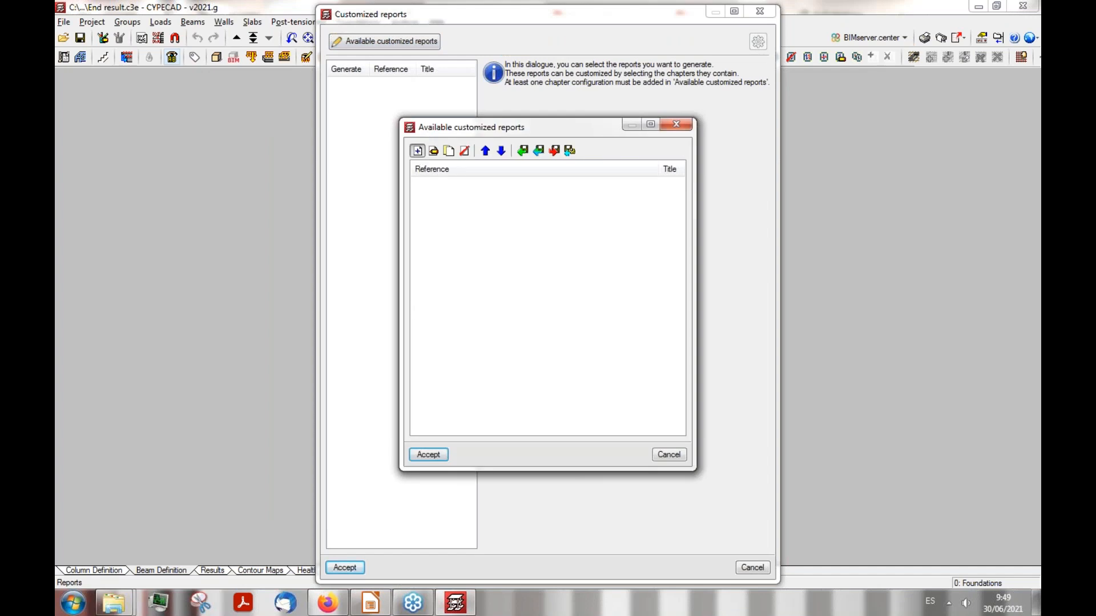
Step: Add the composite slab quantities, forces in nodes of flat and waffle slabs, and stairs chapters, and save the report with reference Test
scroll(907, 164, "down", 1)
double_click(638, 260)
left_click(614, 323)
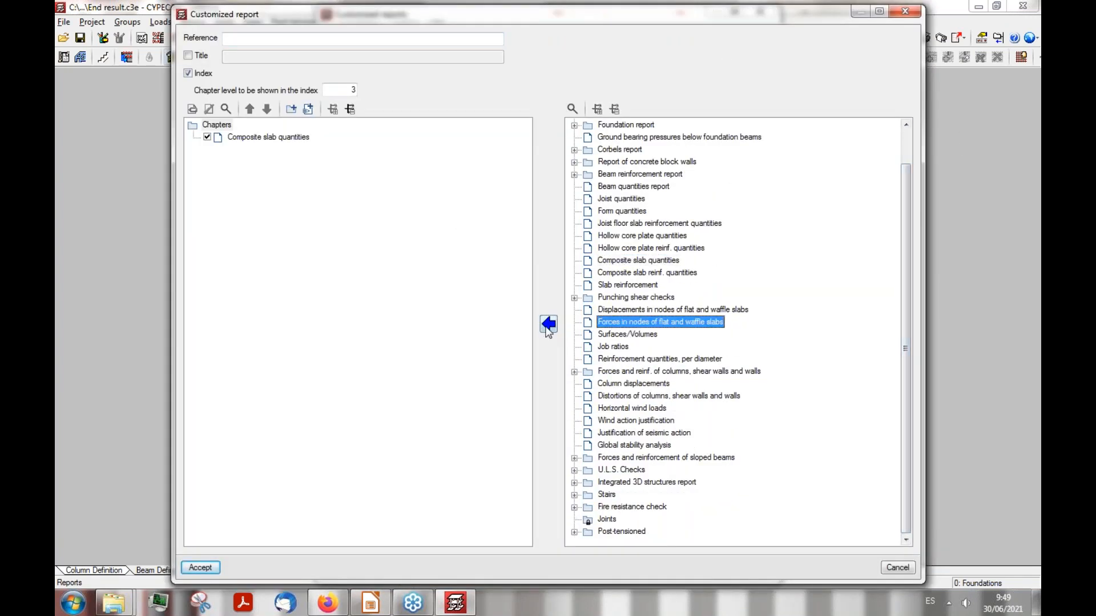
left_click(548, 324)
left_click(608, 495)
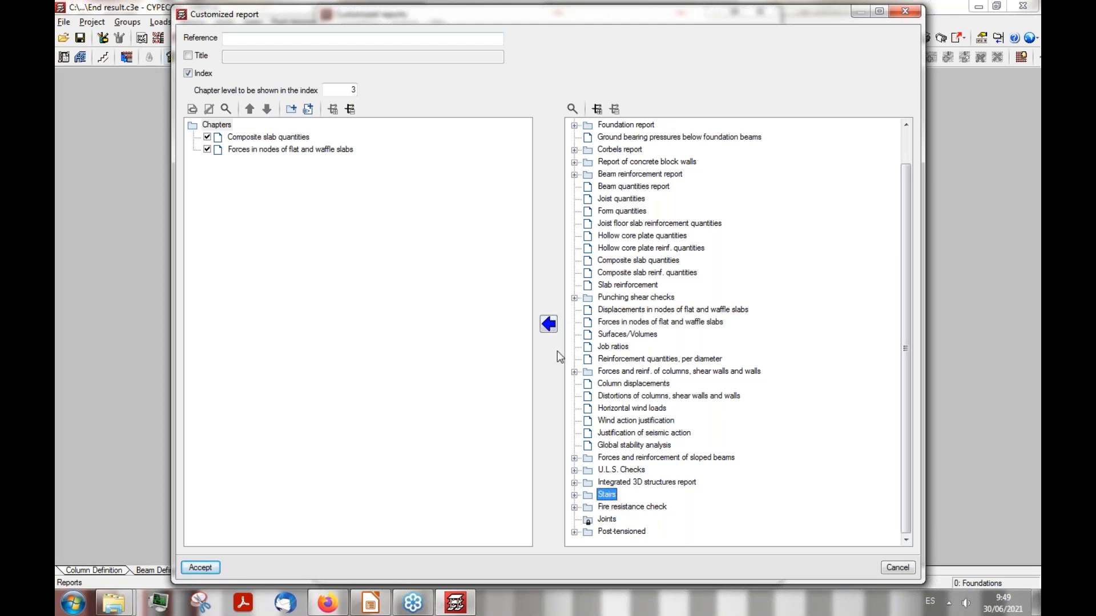
left_click(548, 324)
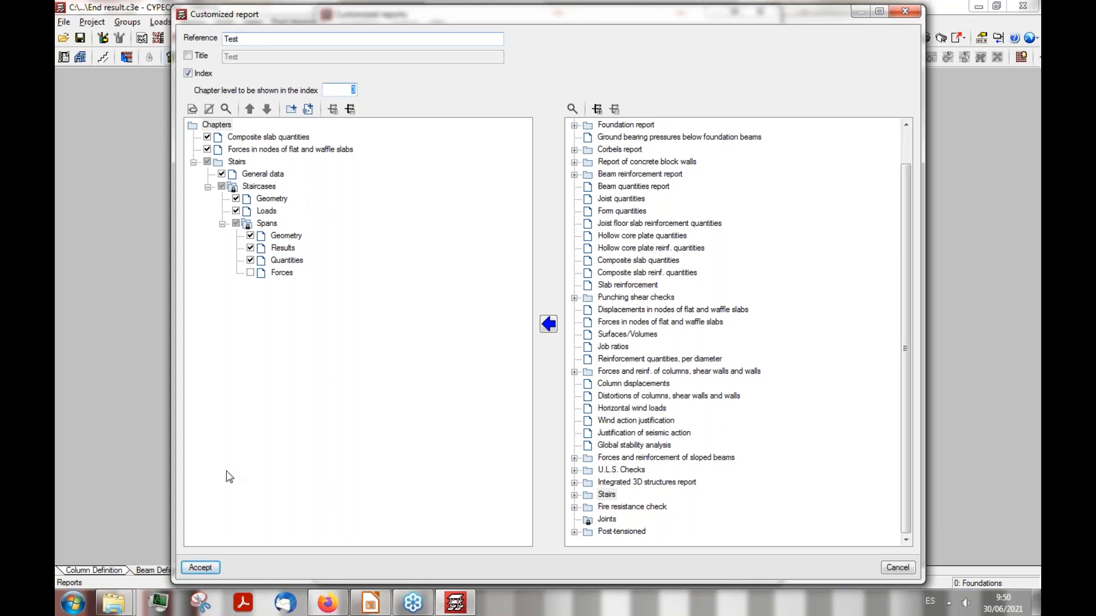
left_click(198, 568)
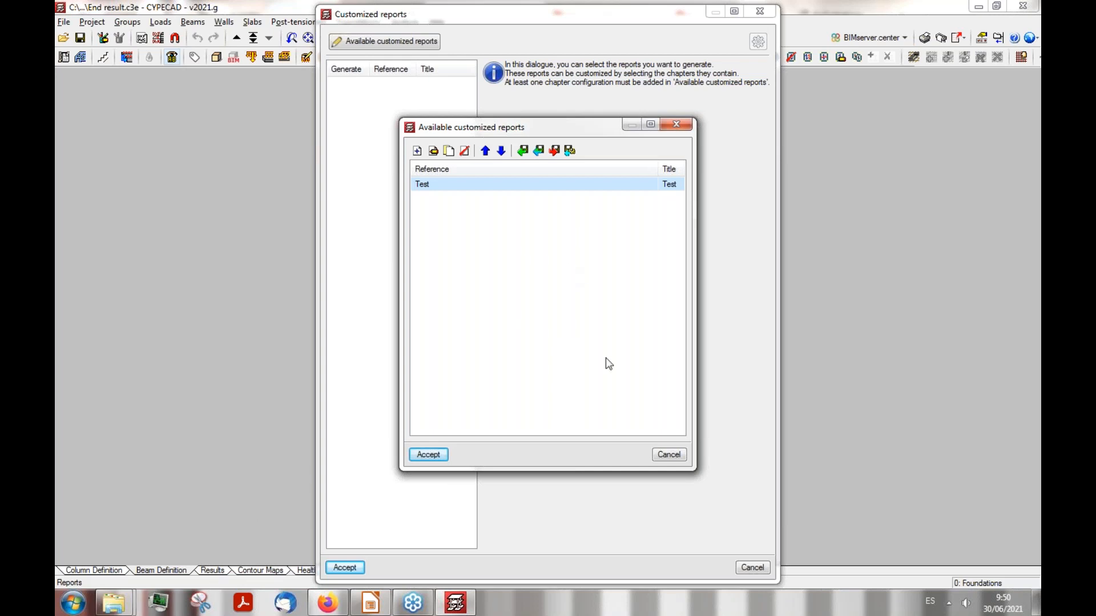
Step: Switch to Windows Explorer and open the Report PDF and the Drawings file from CYPECAD's Webinar folder
mouse_move(115, 603)
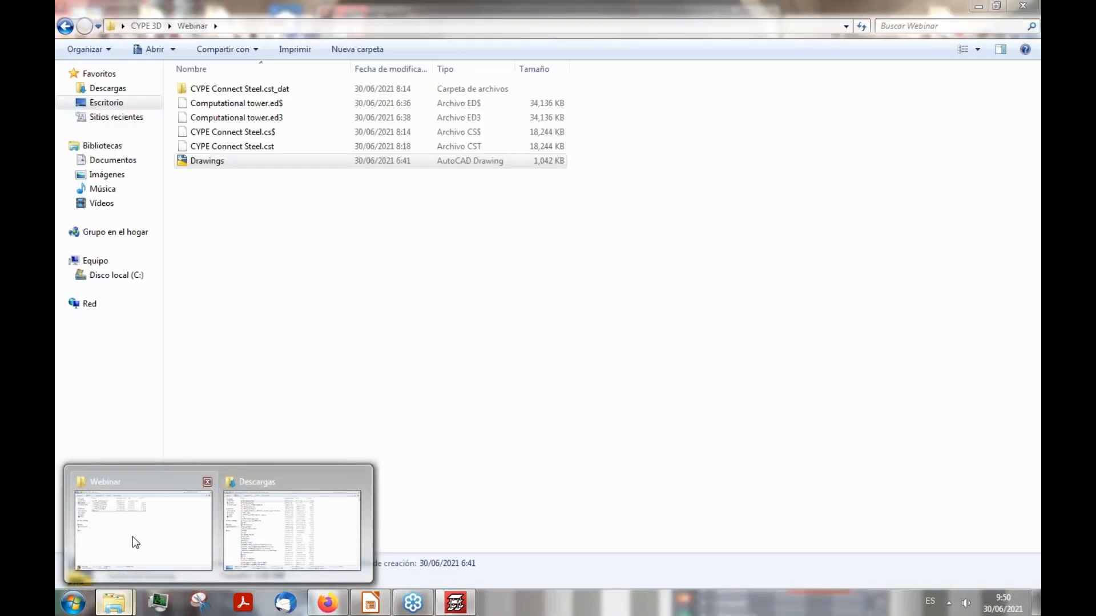
left_click(137, 541)
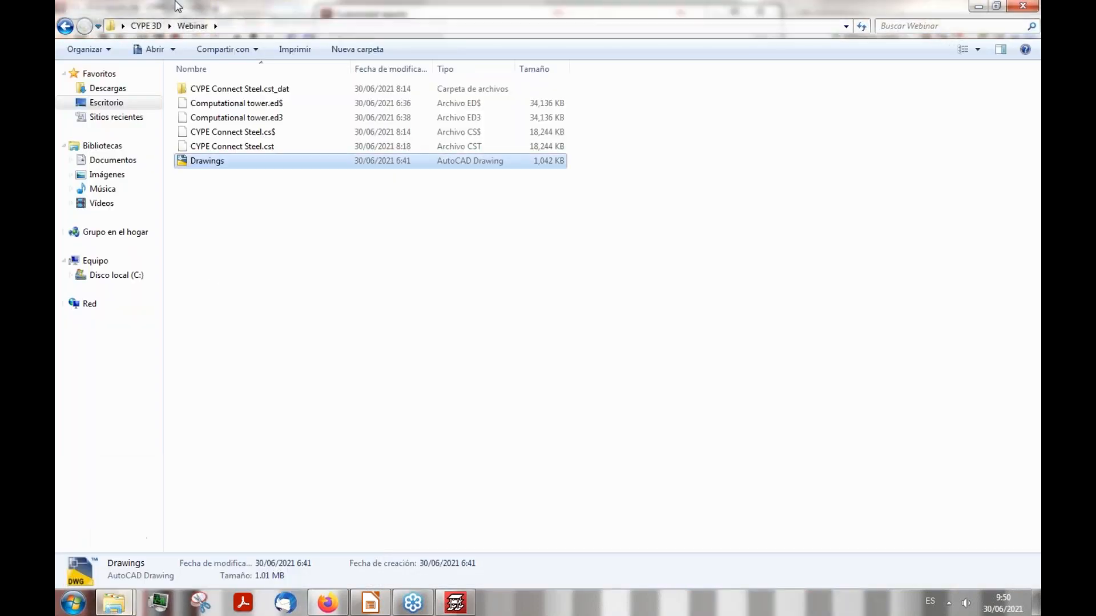
left_click(64, 27)
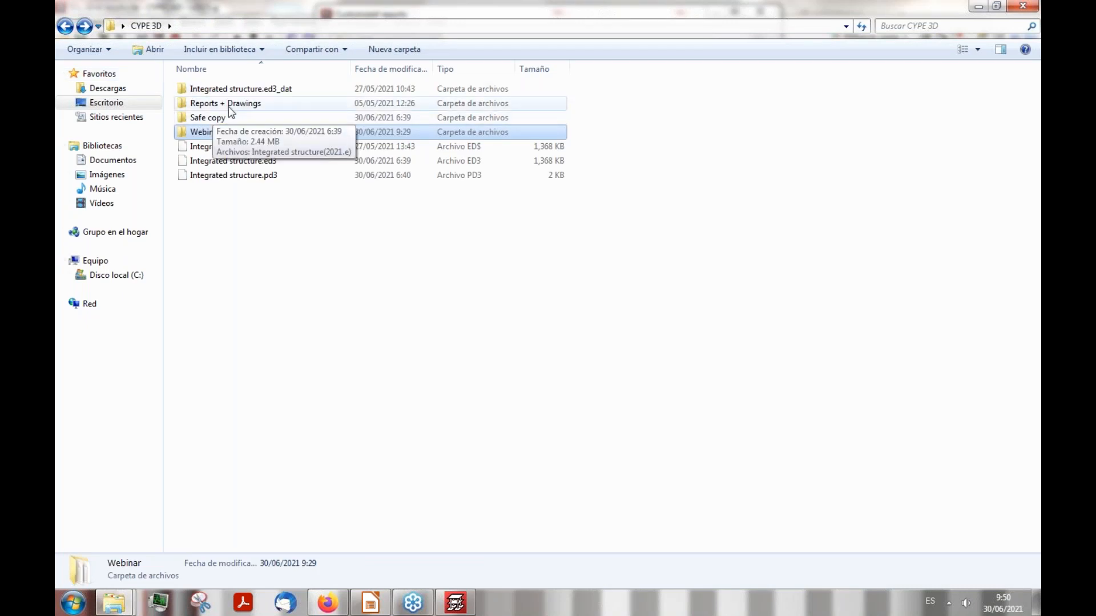
left_click(64, 26)
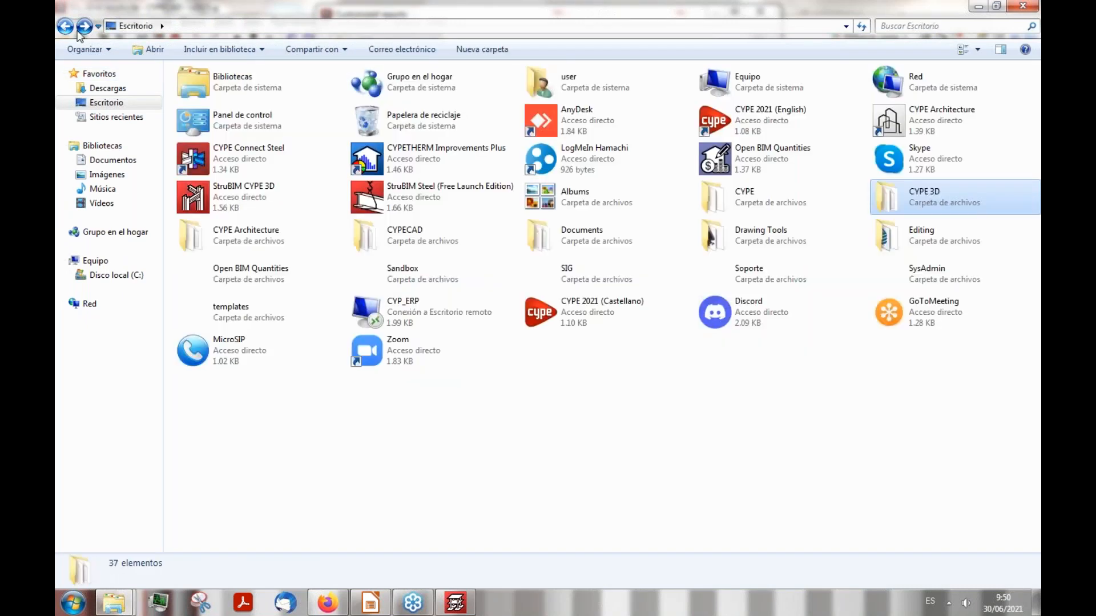
double_click(404, 232)
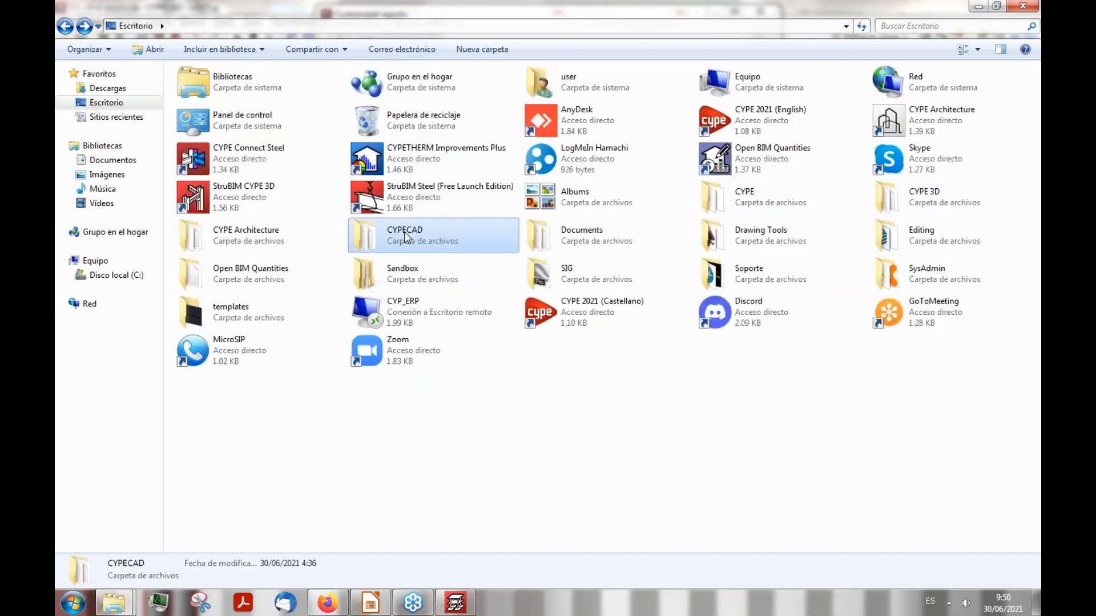
double_click(225, 131)
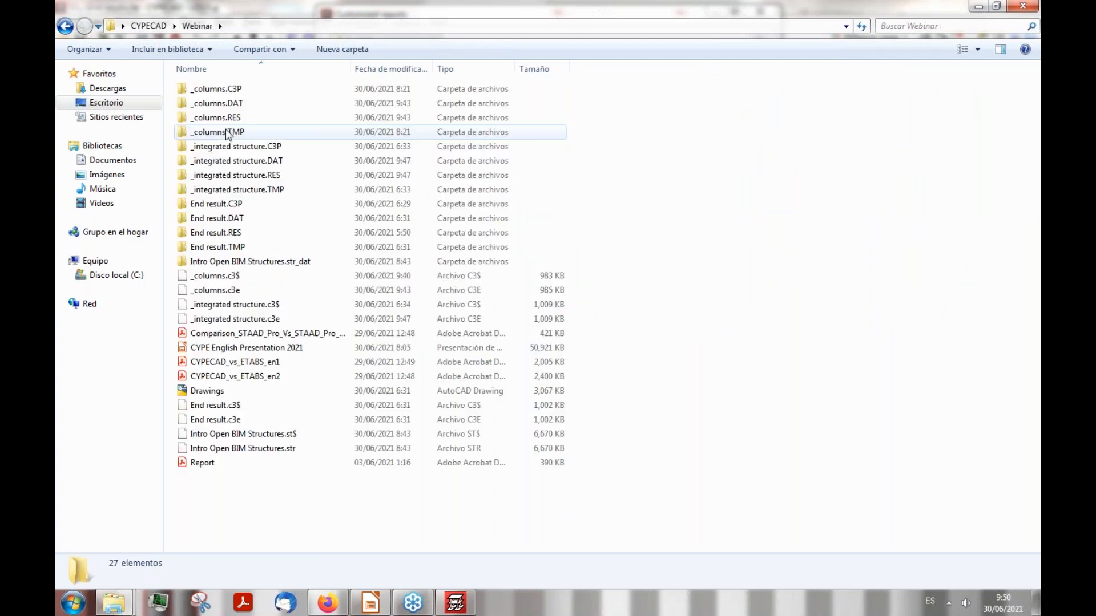
left_click(220, 463)
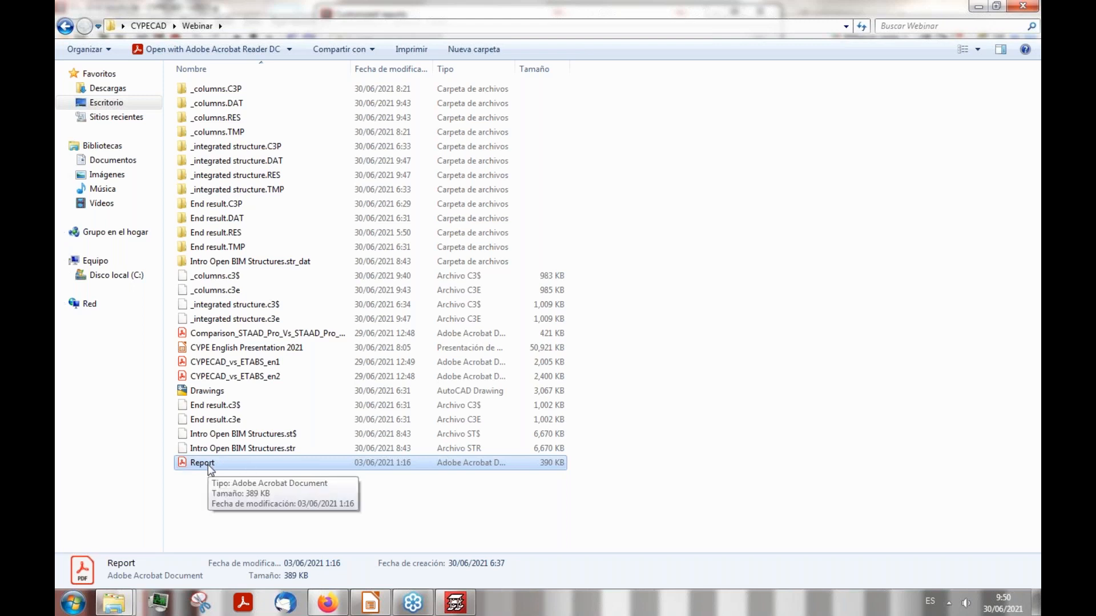
double_click(252, 398)
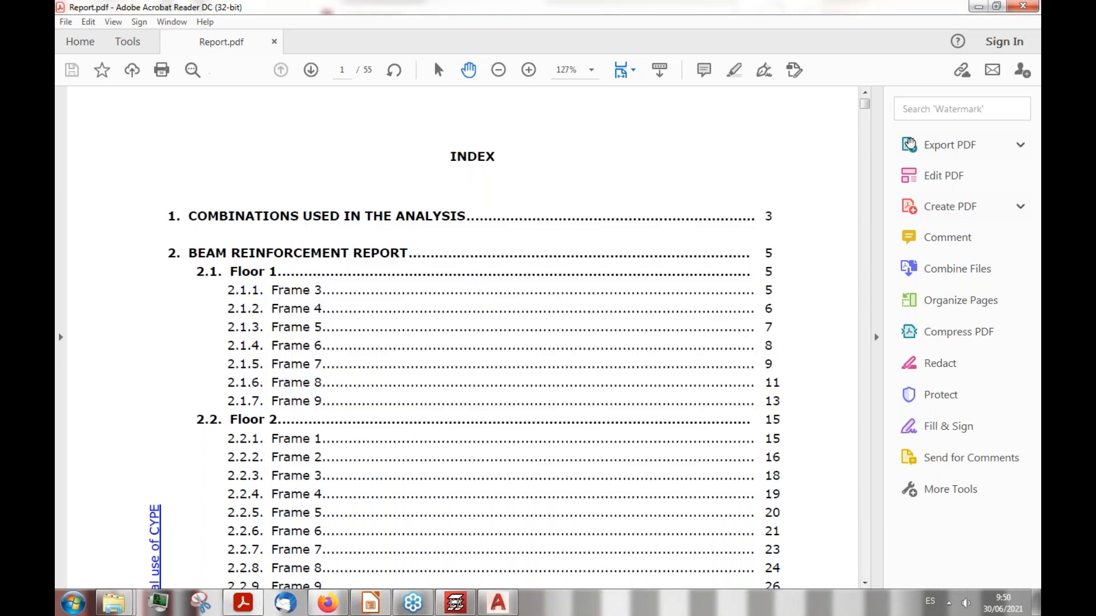
Step: Examine the beam reinforcement details, moment and shear diagrams, and result tables of the Floor 1 frames in Report.pdf
left_click_drag(863, 105, 866, 150)
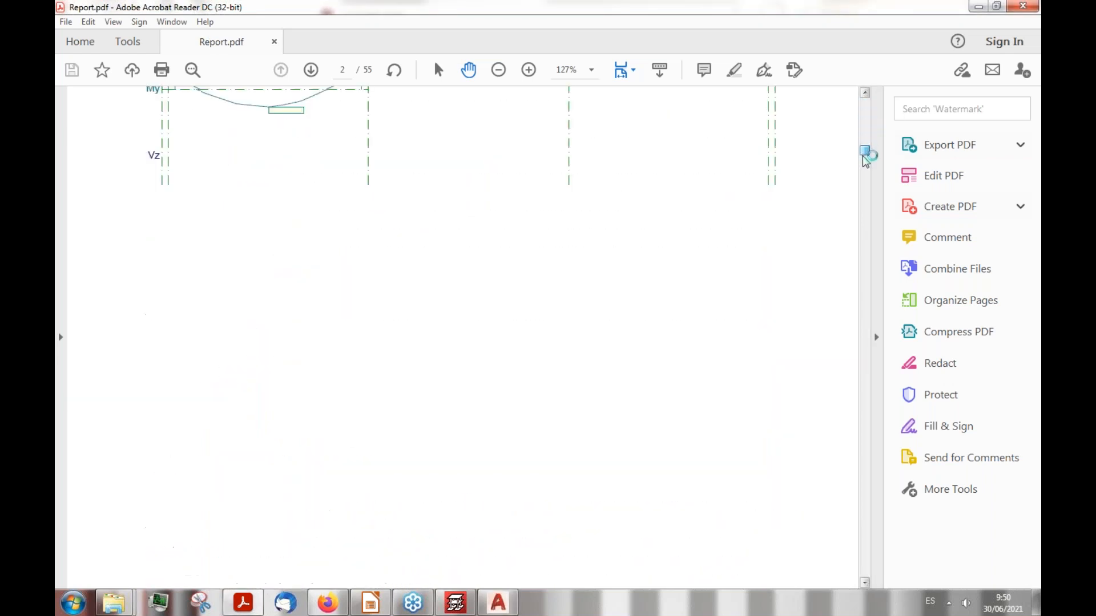
scroll(392, 313, "down", 4)
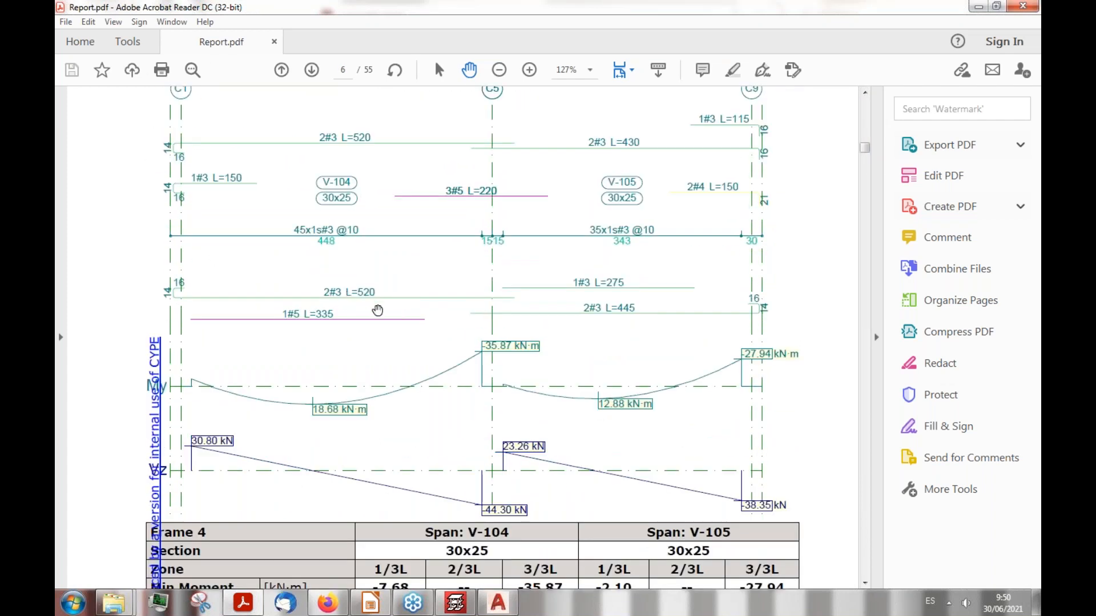
scroll(681, 243, "down", 5)
scroll(681, 242, "down", 20)
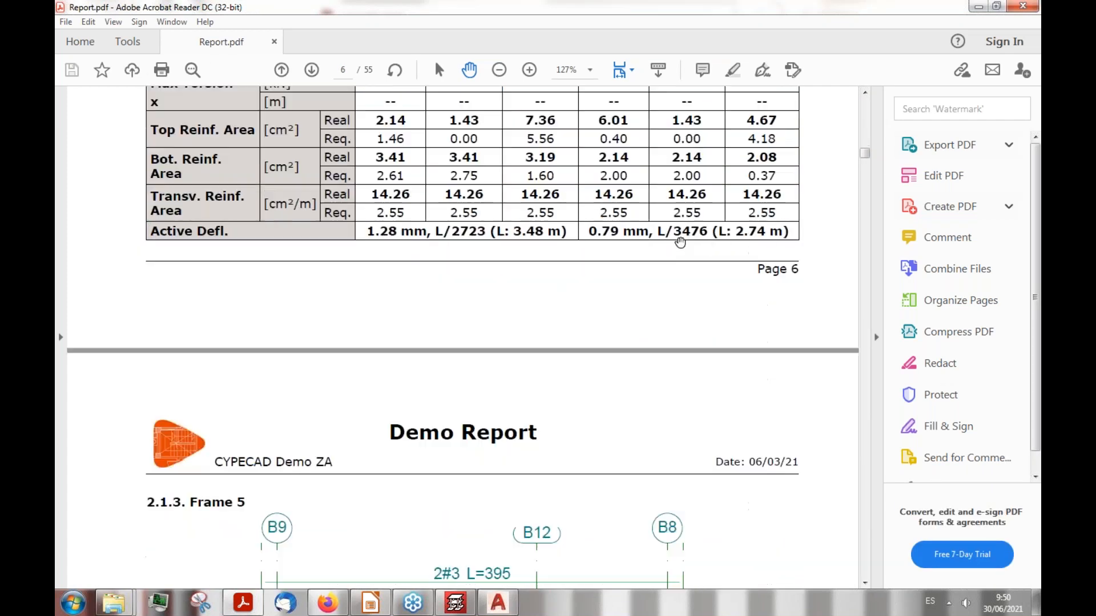
scroll(677, 243, "down", 20)
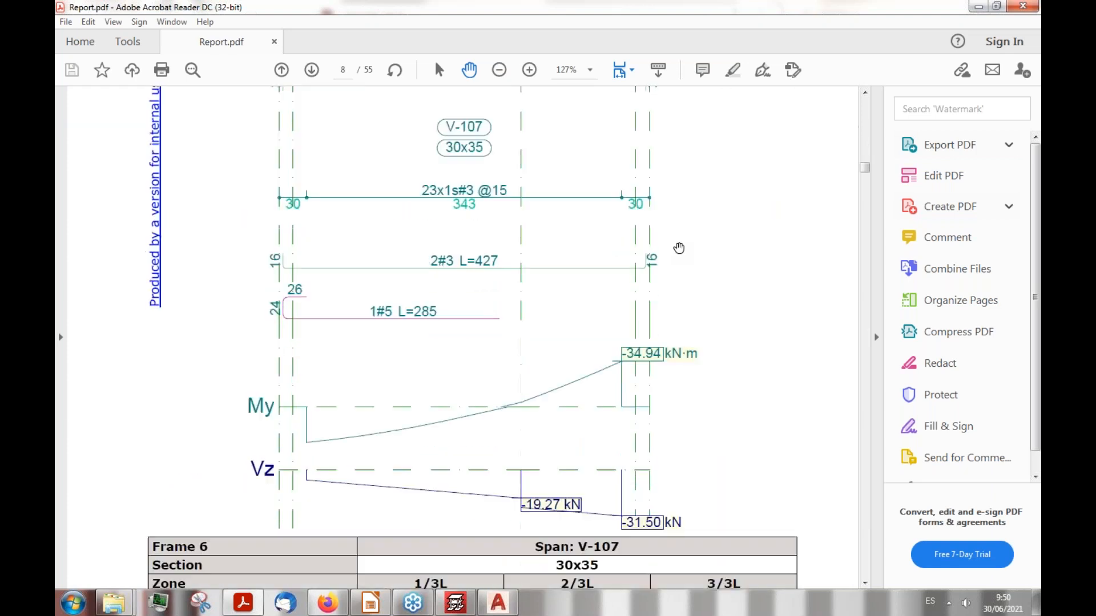
scroll(681, 247, "down", 20)
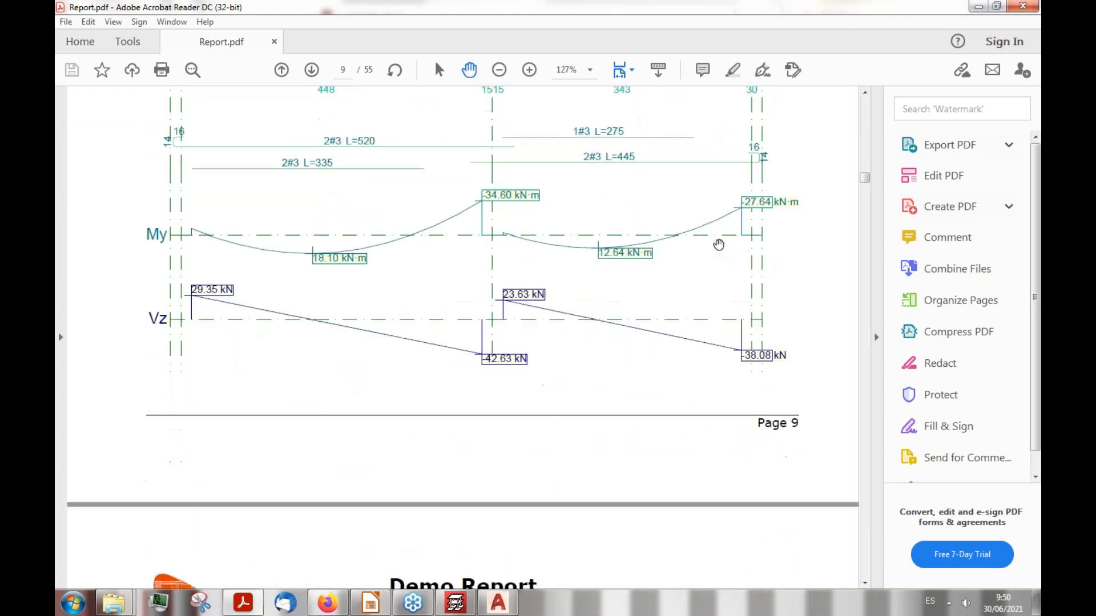
left_click(867, 192)
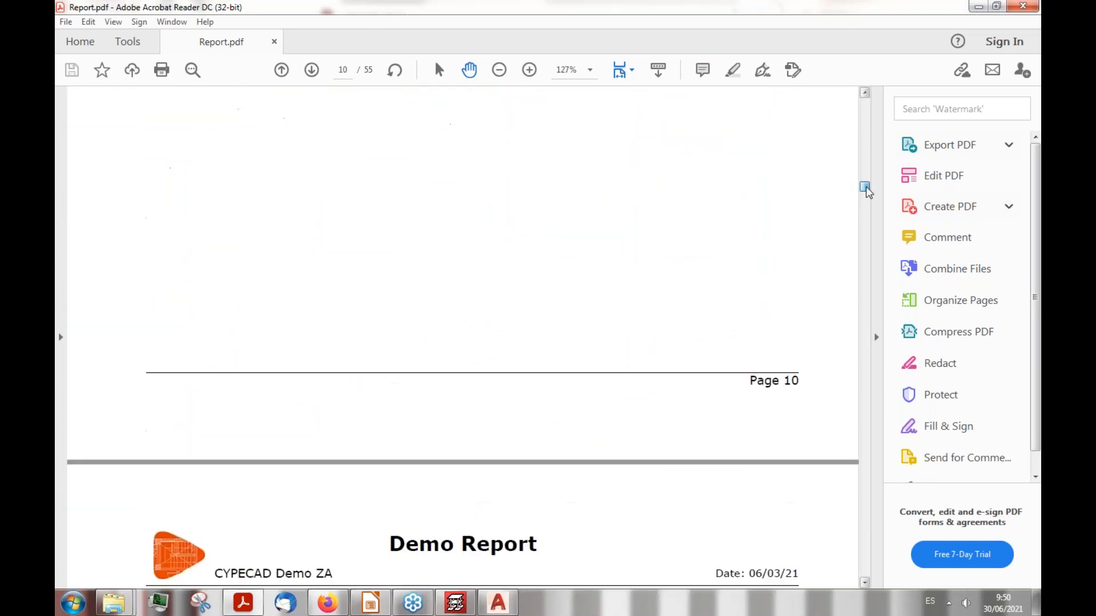
left_click(868, 194)
left_click_drag(868, 194, 868, 197)
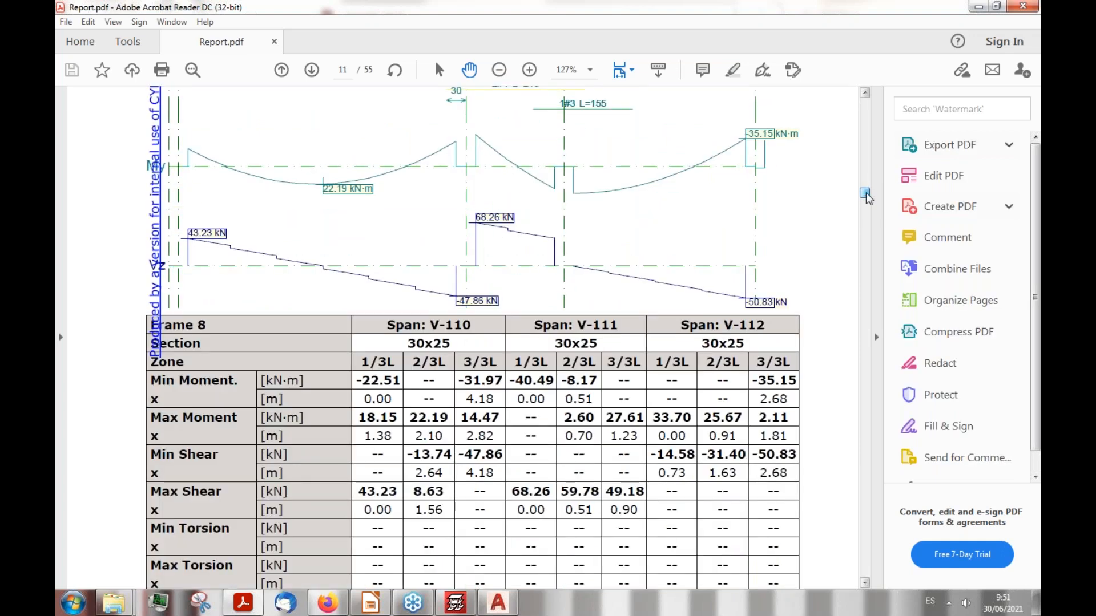
Step: Jump to the column check tables of C9 and C10 in Report.pdf, then switch to CYPECAD and cancel the customized reports
left_click_drag(866, 197, 871, 469)
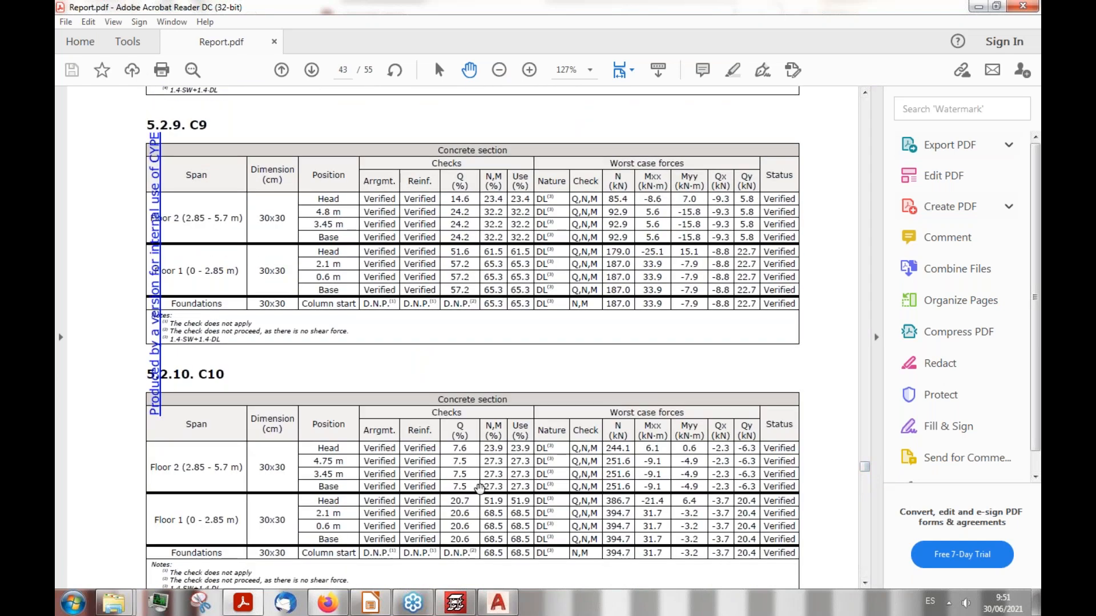
left_click(455, 605)
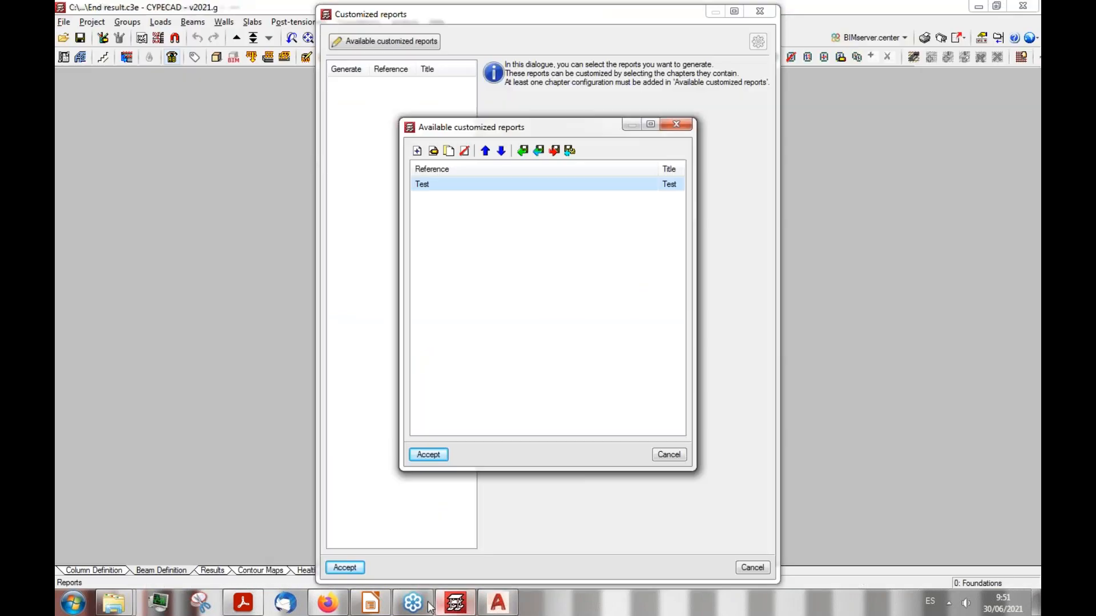
left_click(674, 454)
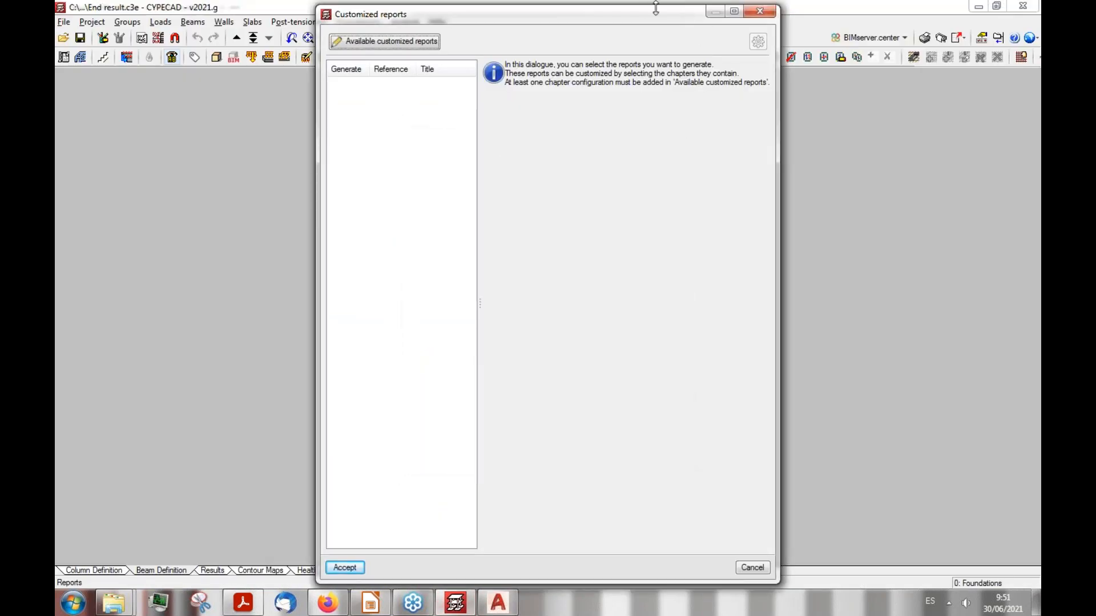
left_click(760, 11)
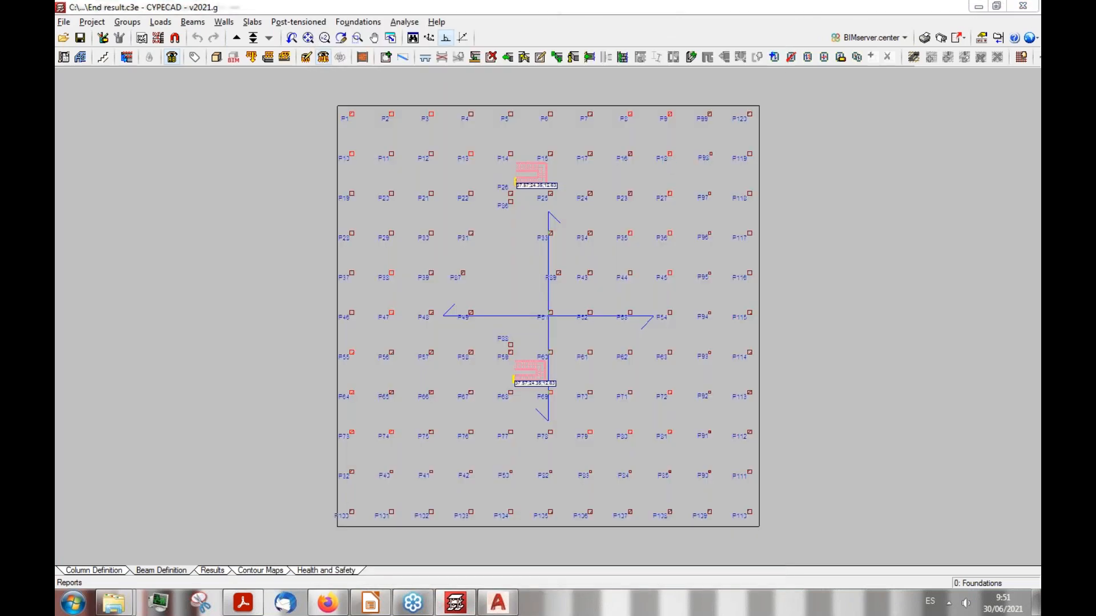
Step: Open the project's drawing selection and review the listed types, including column schedule, detailing of columns, and stairs
left_click(871, 81)
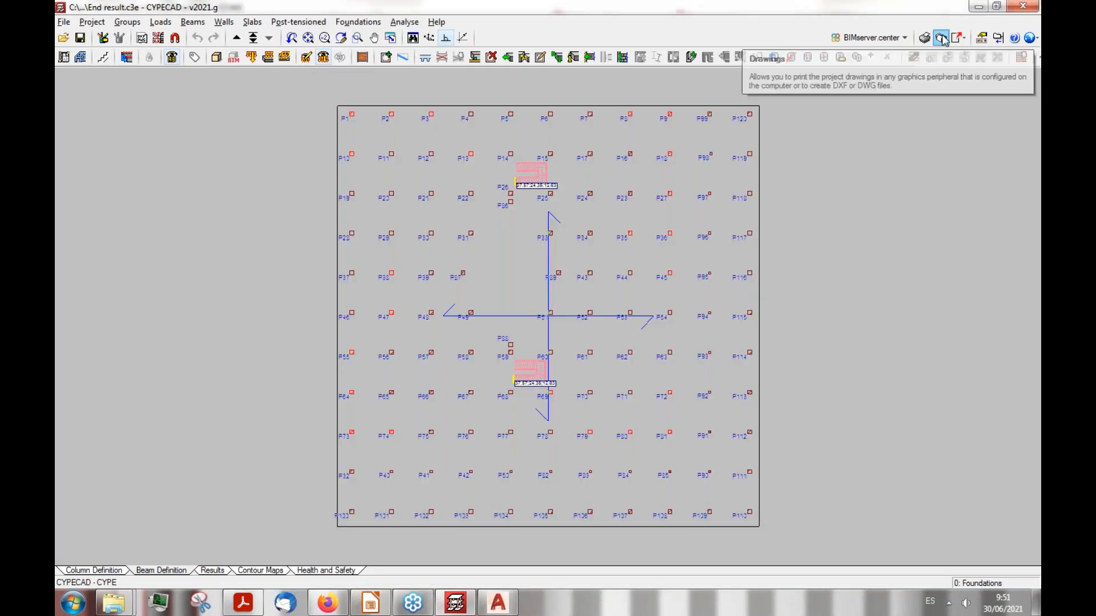
left_click(941, 39)
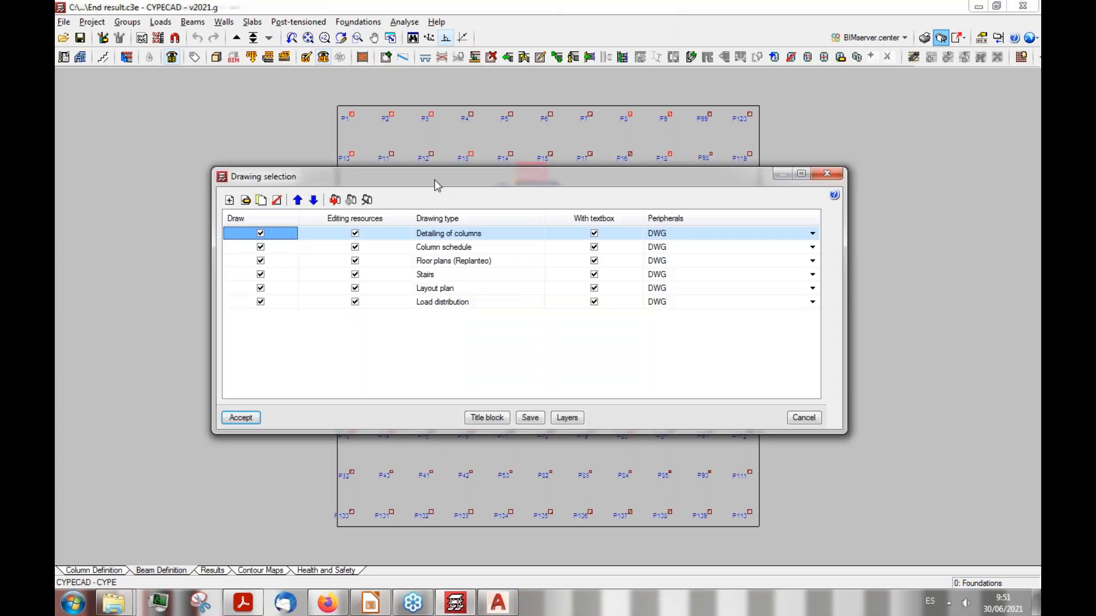
left_click_drag(428, 178, 419, 177)
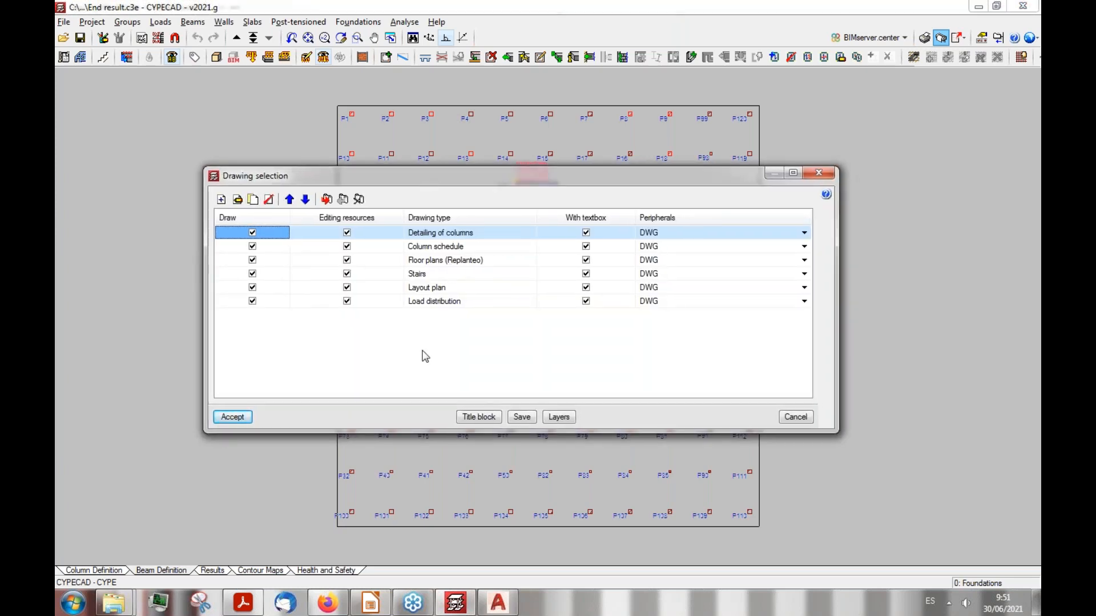
left_click(456, 289)
left_click(449, 250)
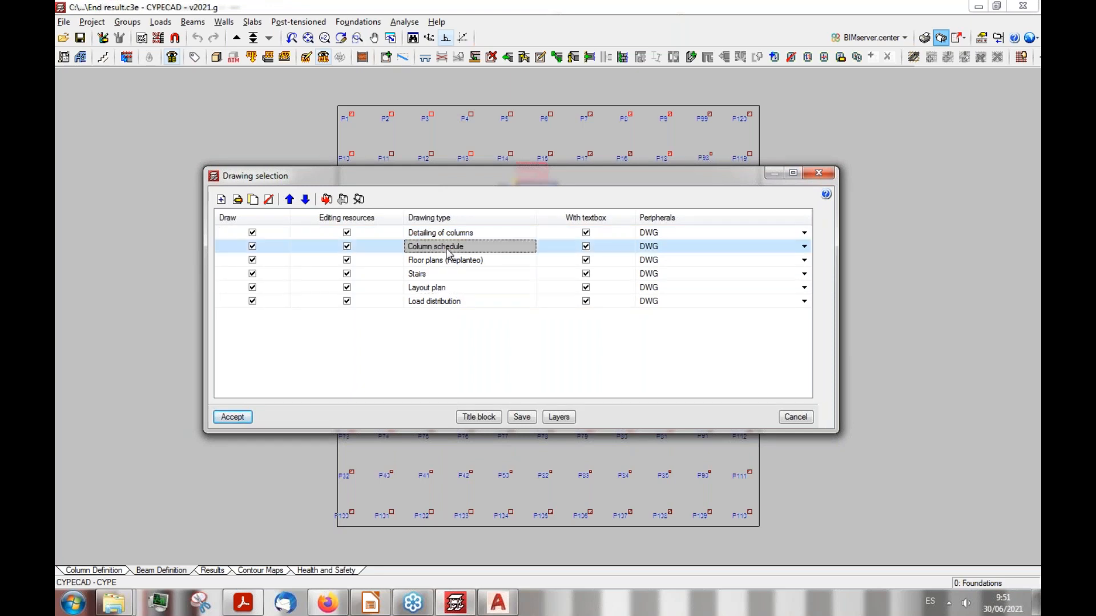
left_click(428, 234)
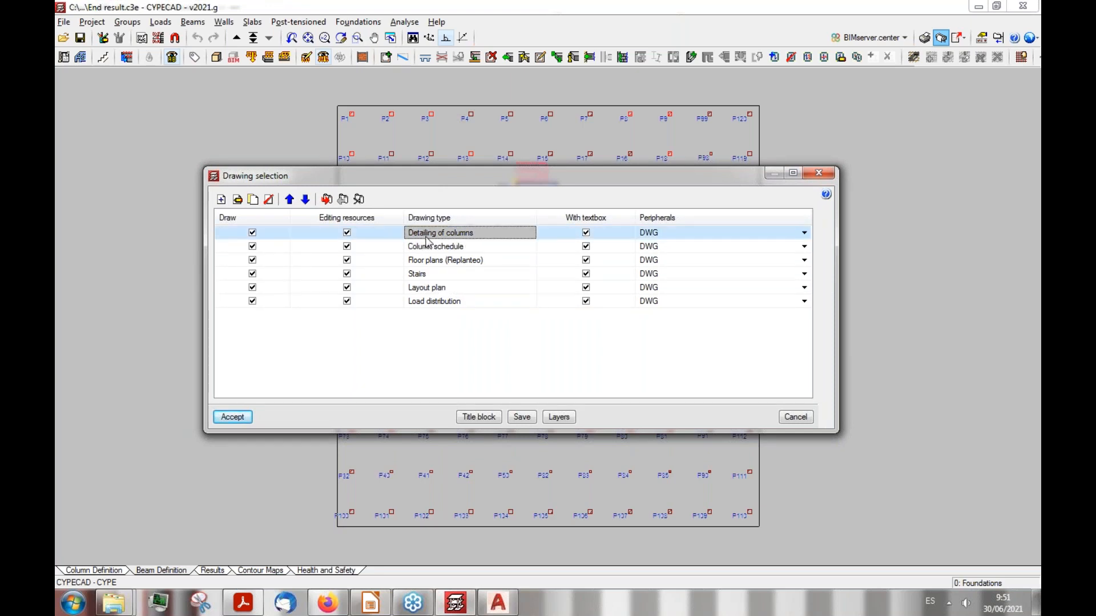
left_click(435, 276)
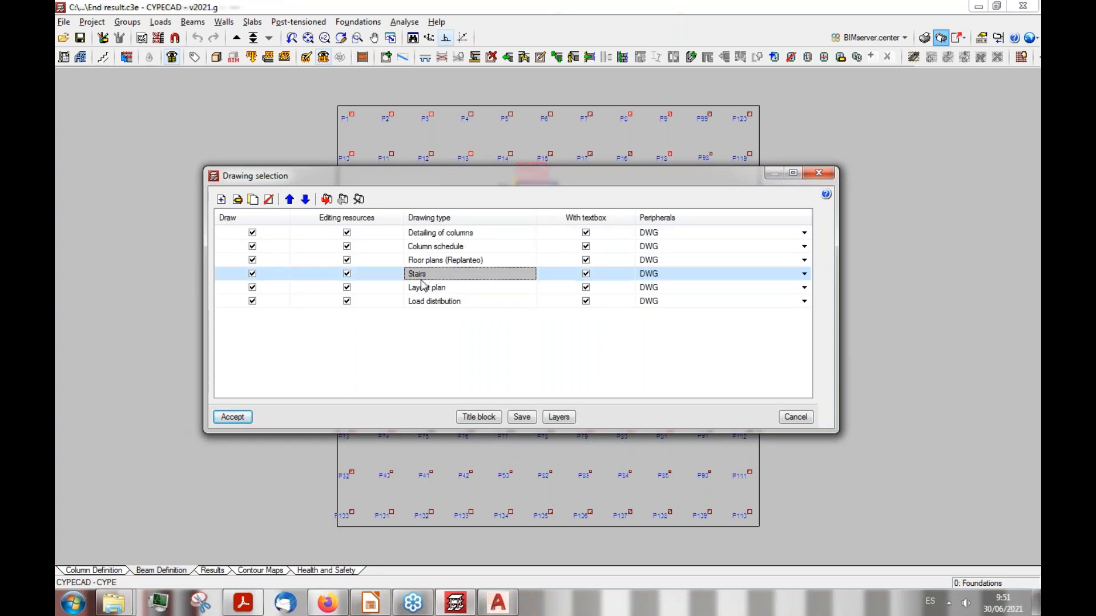
Step: Look at the available title blocks without changing the selection, and generate all listed DWG drawings with the existing title block fields
left_click(478, 417)
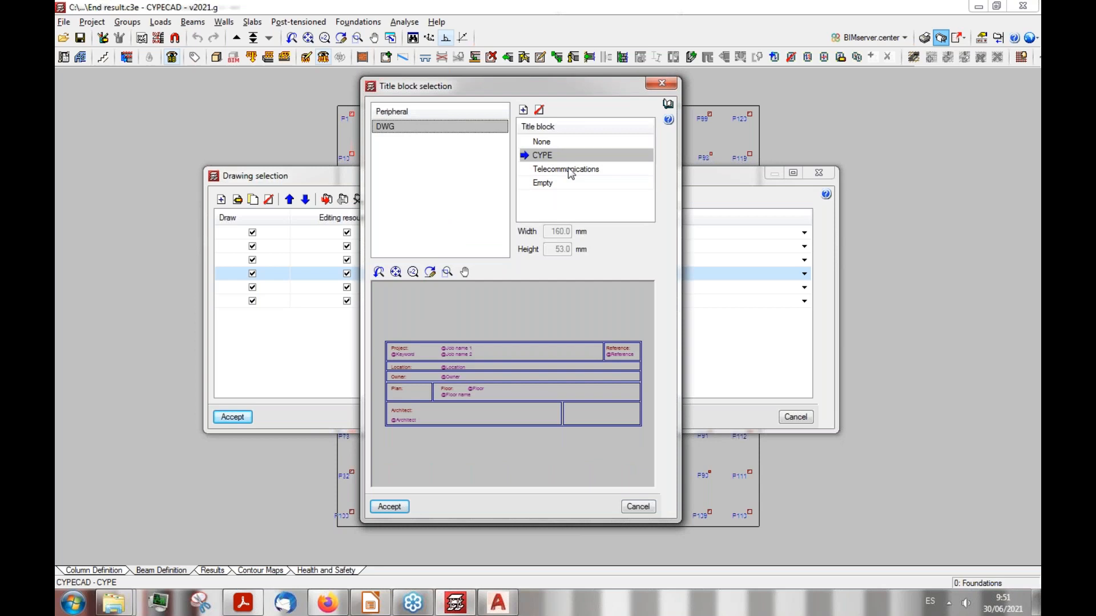
left_click(661, 84)
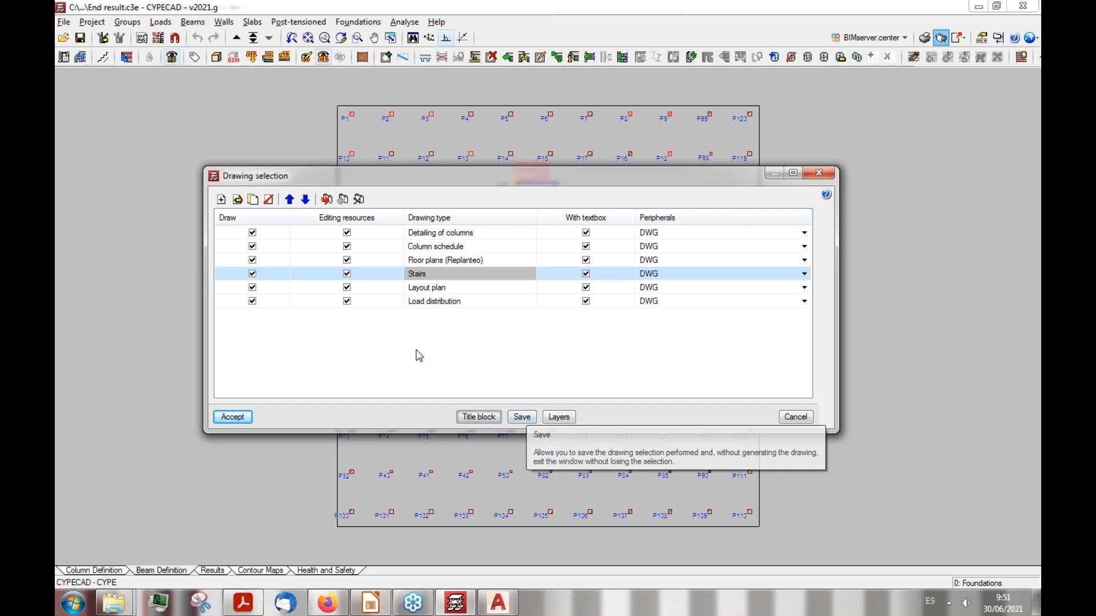
left_click(233, 413)
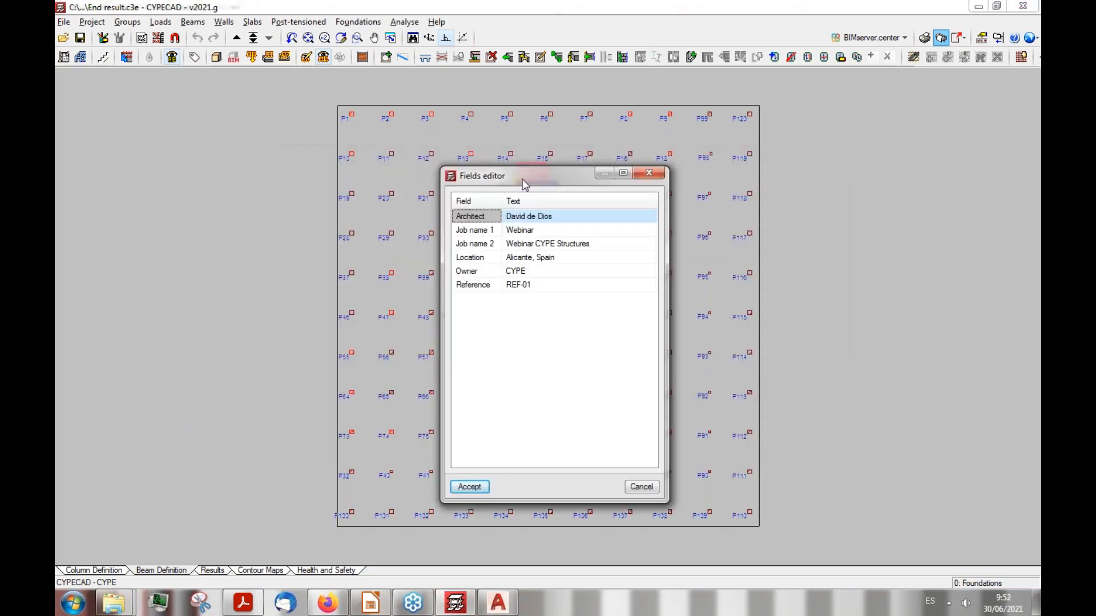
left_click(465, 486)
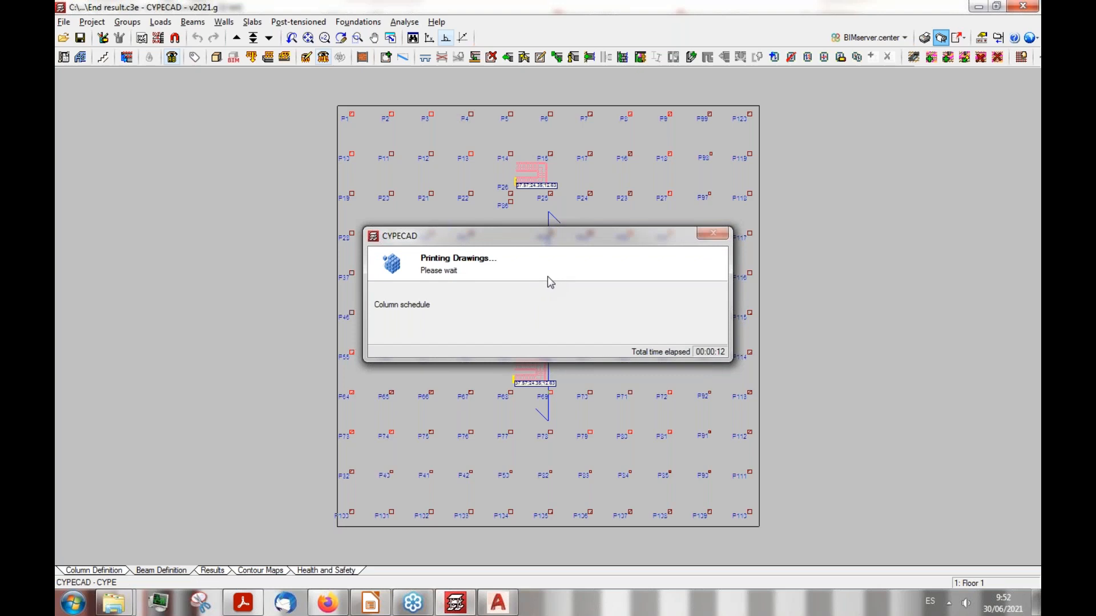
left_click(497, 604)
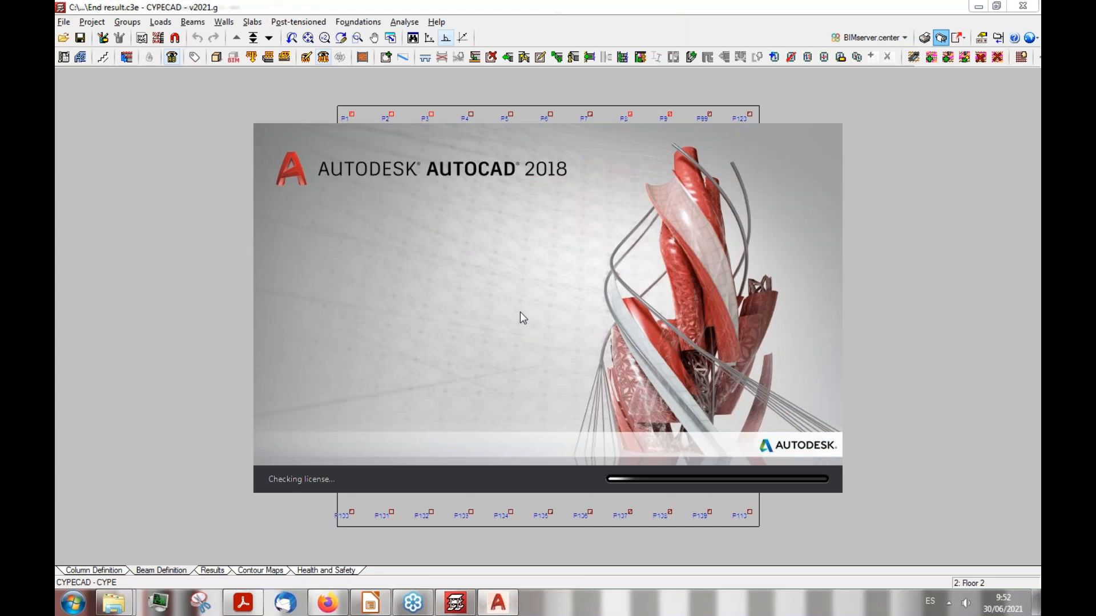
left_click(455, 603)
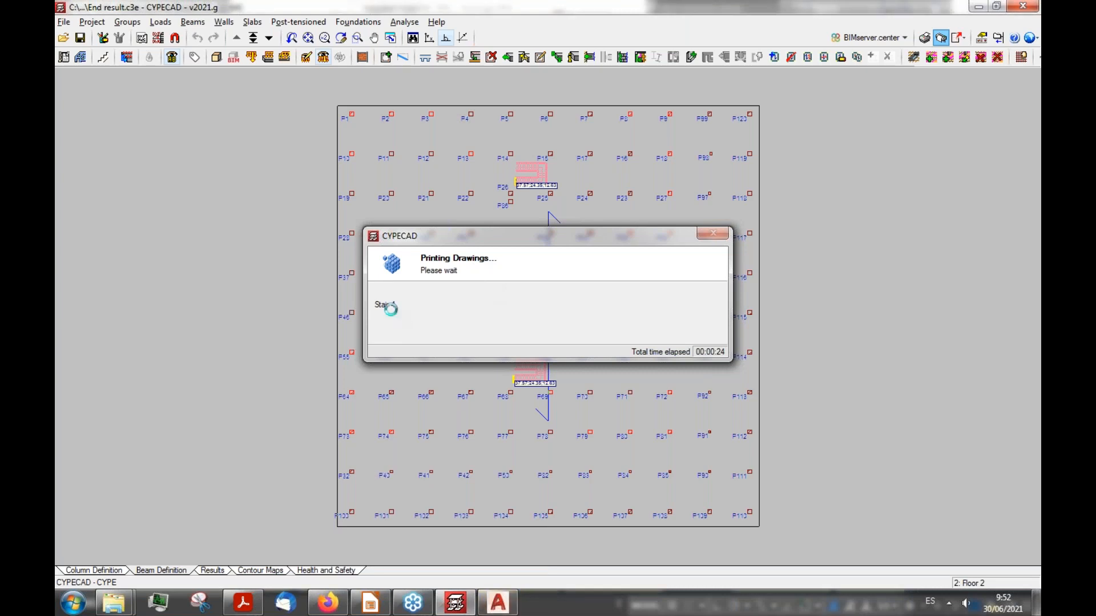
left_click(546, 348)
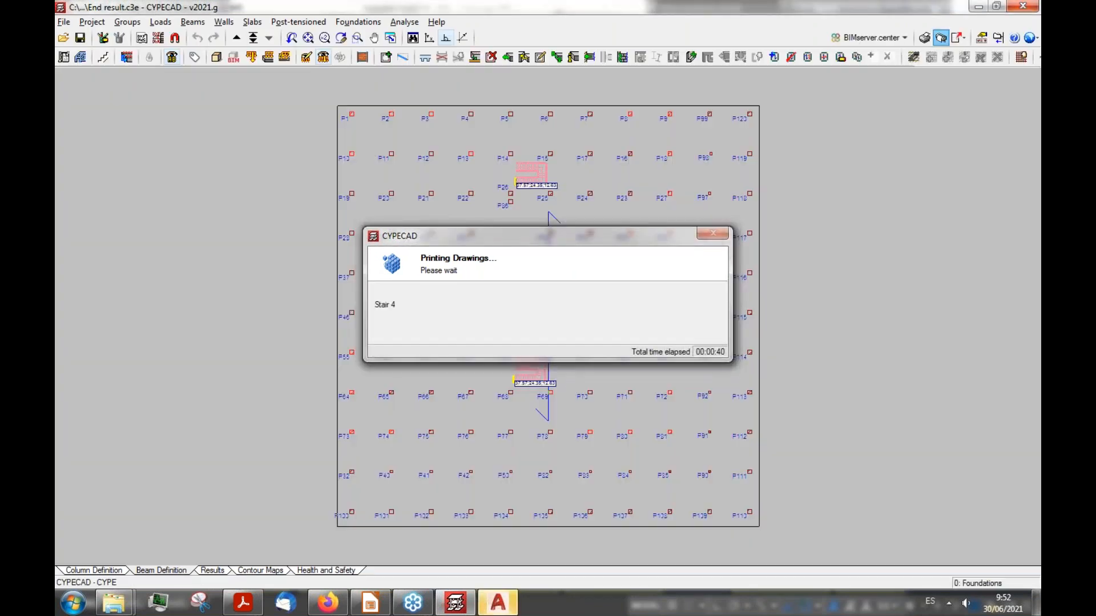
Step: Switch to AutoCAD and survey the exported sheets in Drawings.DWG
left_click(496, 604)
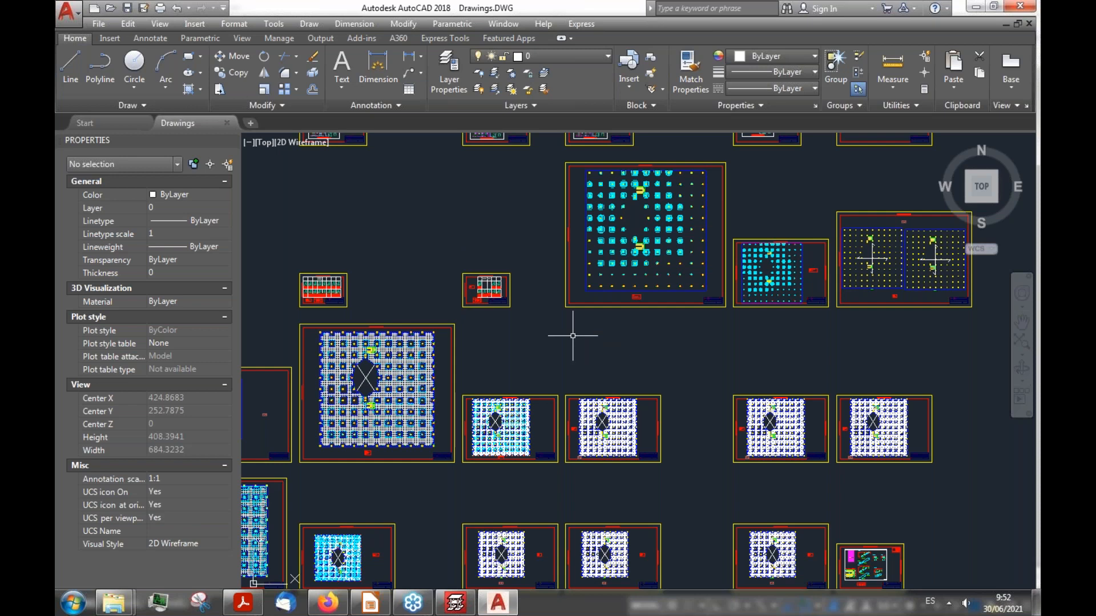
scroll(573, 335, "down", 2)
scroll(320, 379, "up", 6)
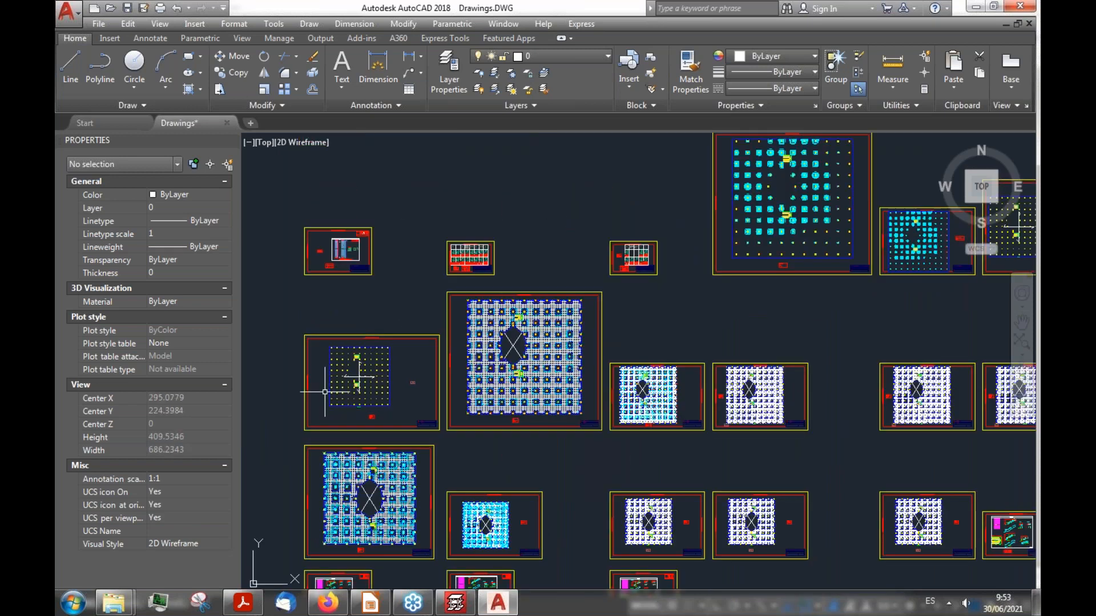
scroll(325, 392, "up", 4)
scroll(508, 302, "up", 2)
scroll(500, 287, "down", 8)
scroll(500, 287, "down", 2)
Step: Examine the floor plan's waffle slab reinforcement around the columns, slab edge, central opening, and stairs
scroll(443, 401, "up", 10)
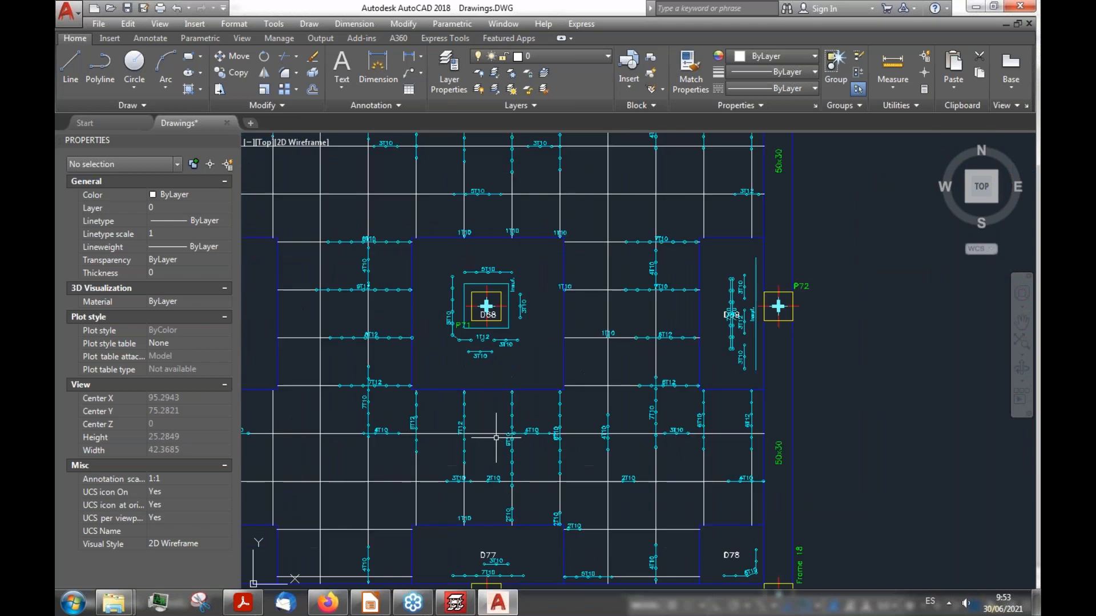
scroll(372, 402, "up", 2)
scroll(374, 401, "down", 9)
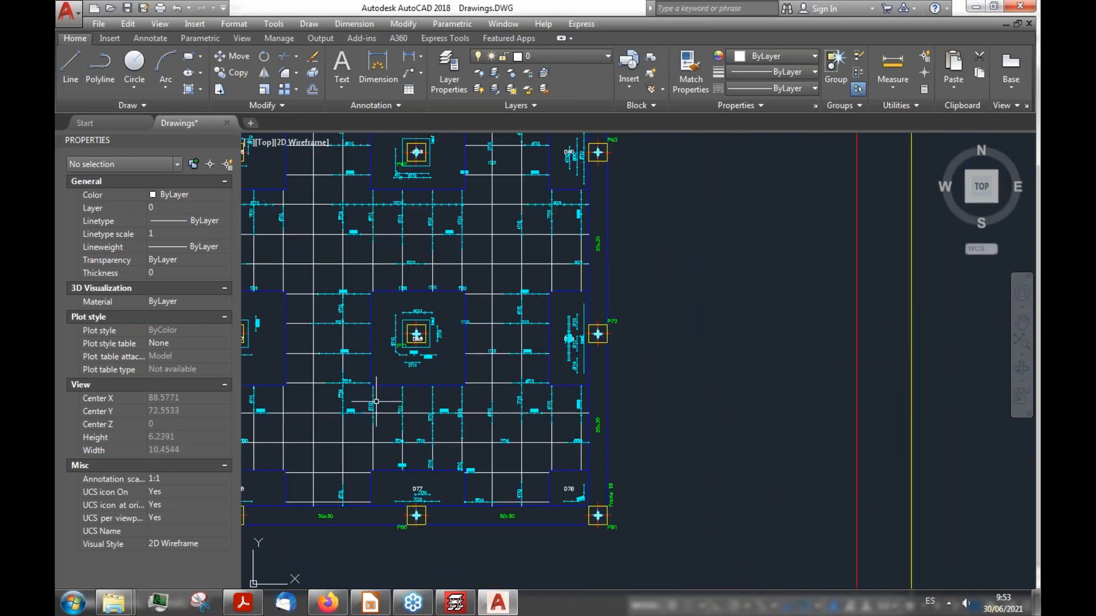
scroll(376, 401, "down", 2)
scroll(579, 367, "up", 10)
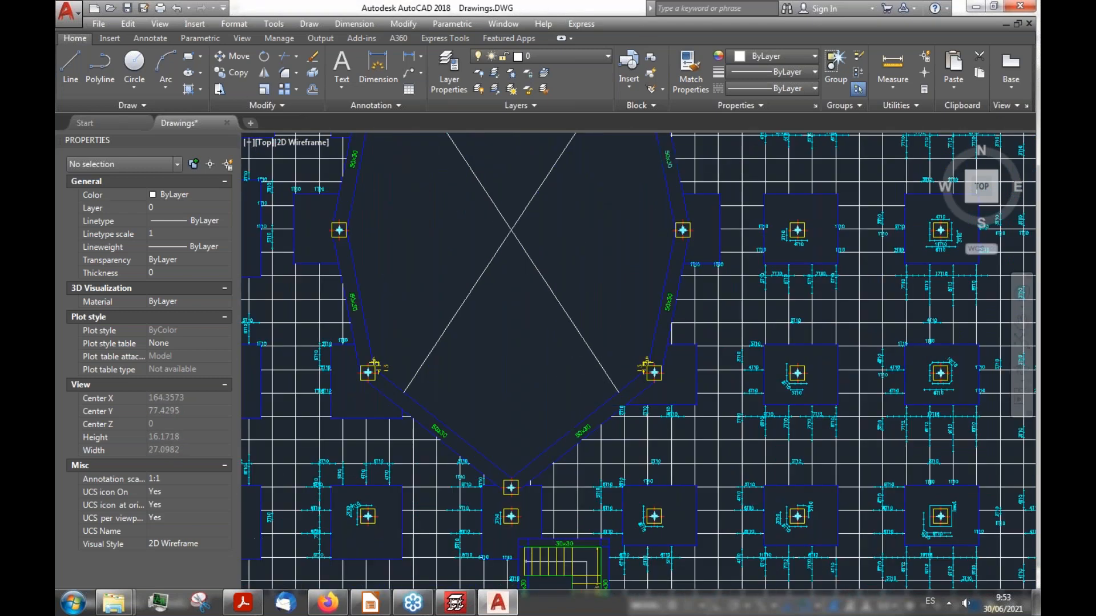
scroll(647, 362, "up", 1)
scroll(639, 337, "down", 5)
scroll(637, 347, "up", 2)
scroll(656, 296, "down", 3)
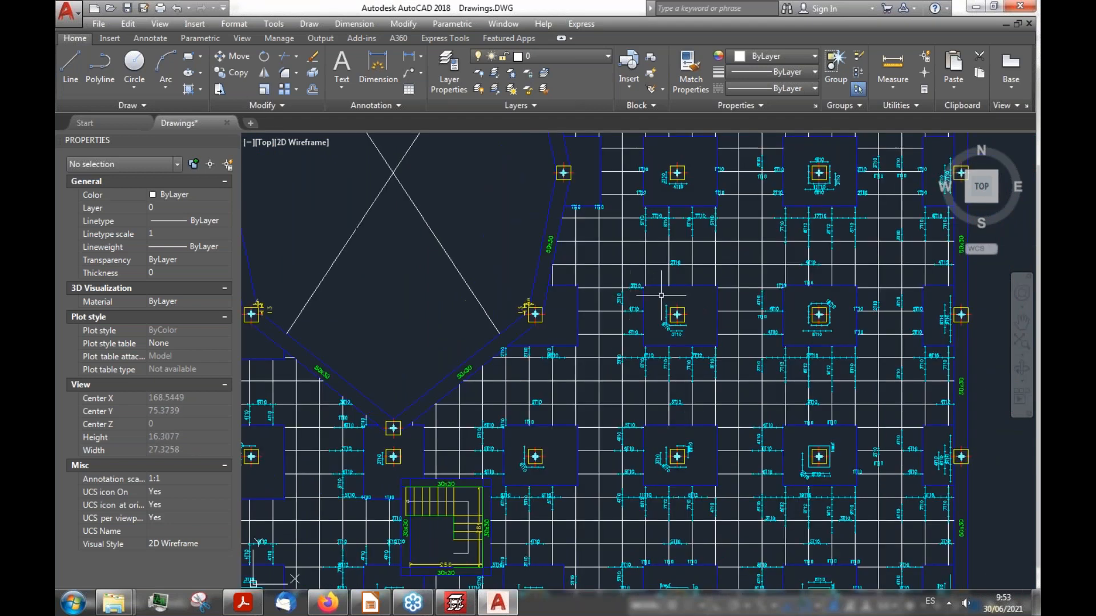
scroll(397, 520, "up", 5)
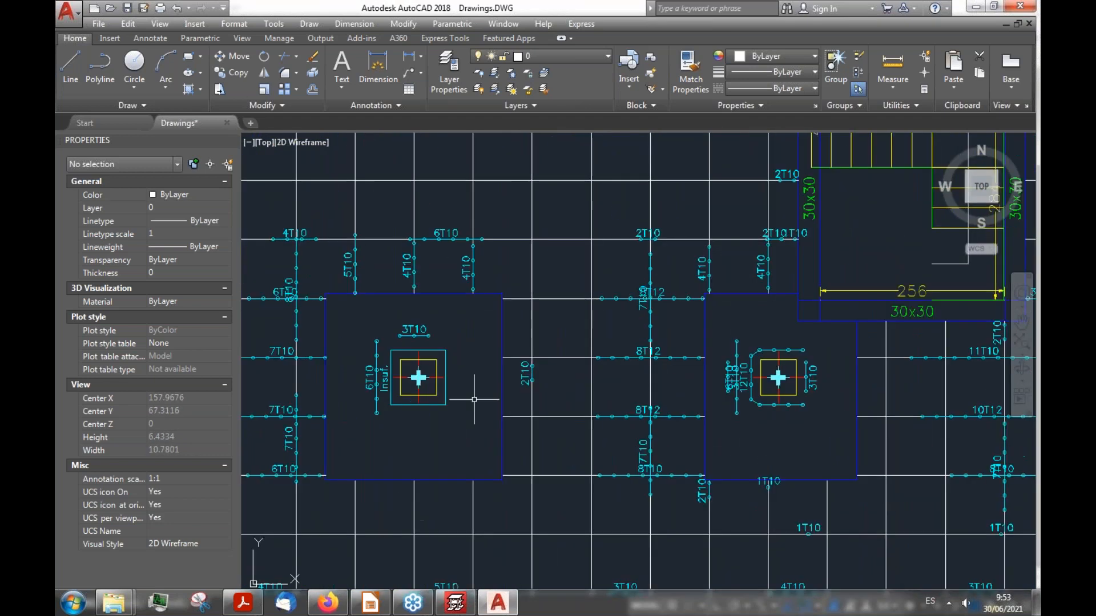
scroll(622, 382, "down", 5)
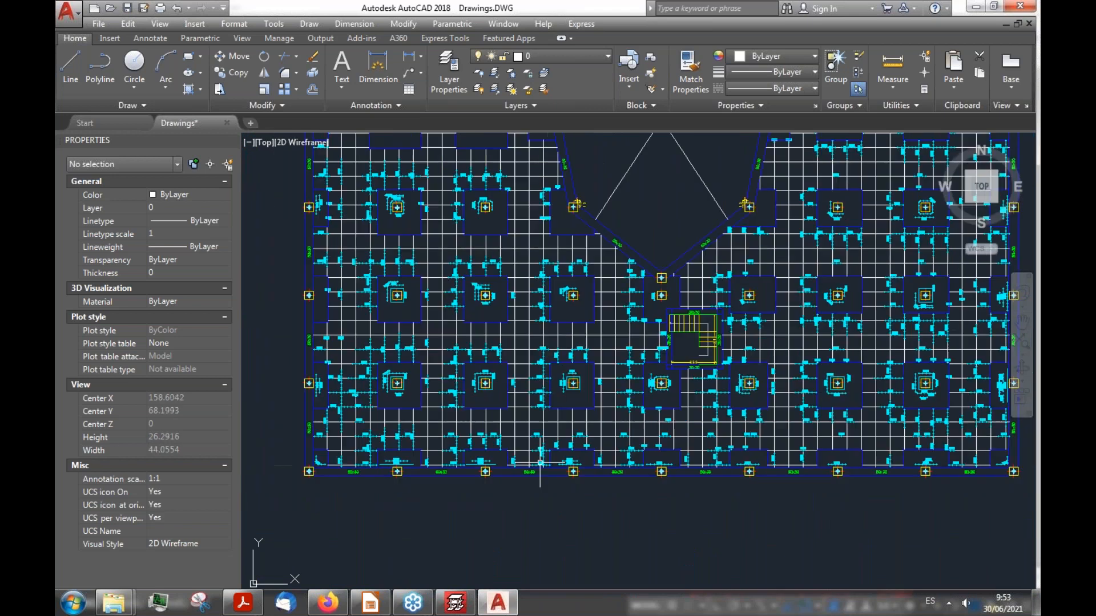
Step: Return to CYPECAD, decline keeping the previous composition settings, and accept the oversized-format warning to open the drawing composition
left_click(456, 602)
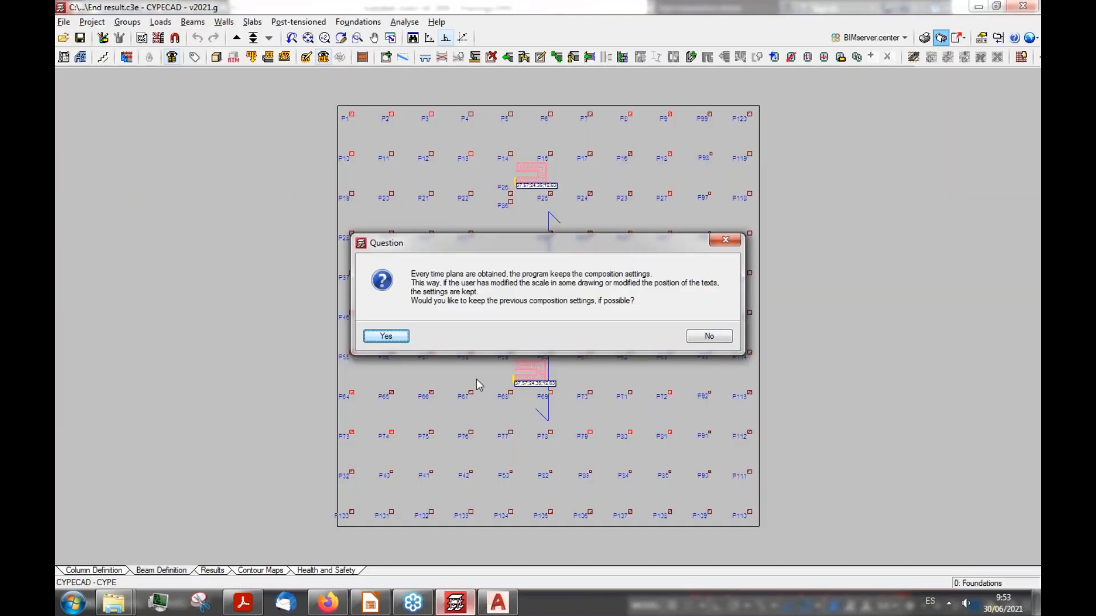
left_click(706, 337)
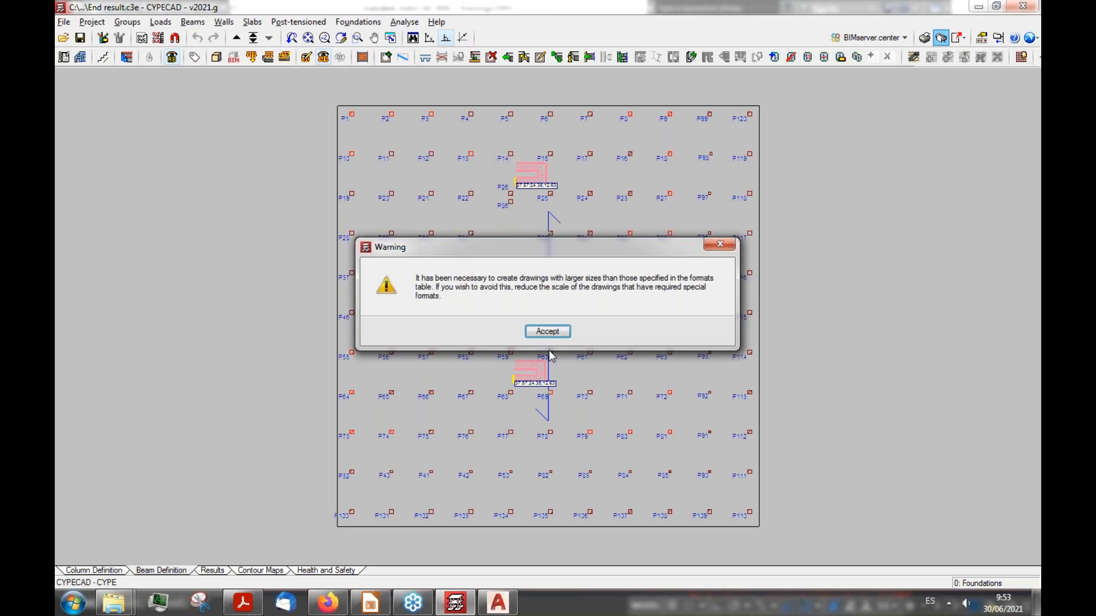
left_click(547, 331)
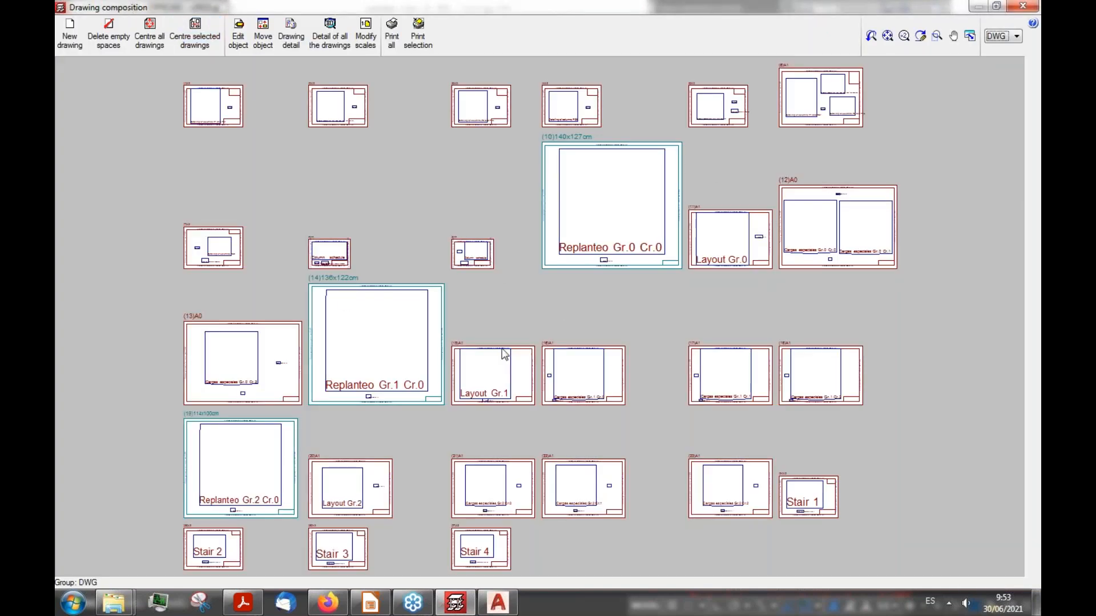
Step: Switch to AutoCAD and view the overall arrangement of all sheets in Drawings.DWG
left_click(507, 606)
scroll(506, 358, "down", 15)
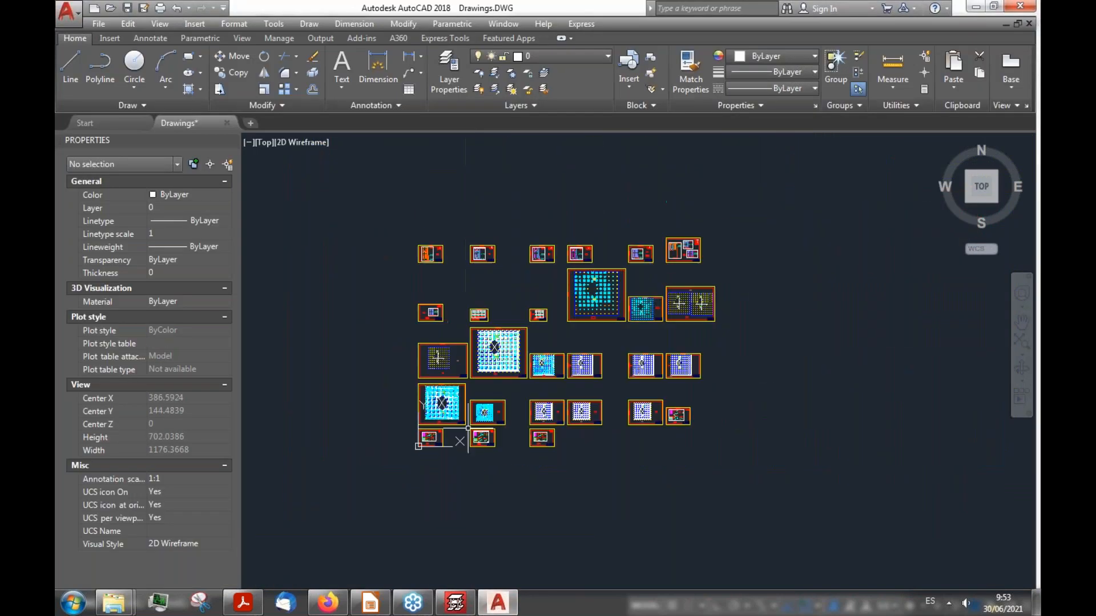
scroll(505, 358, "up", 3)
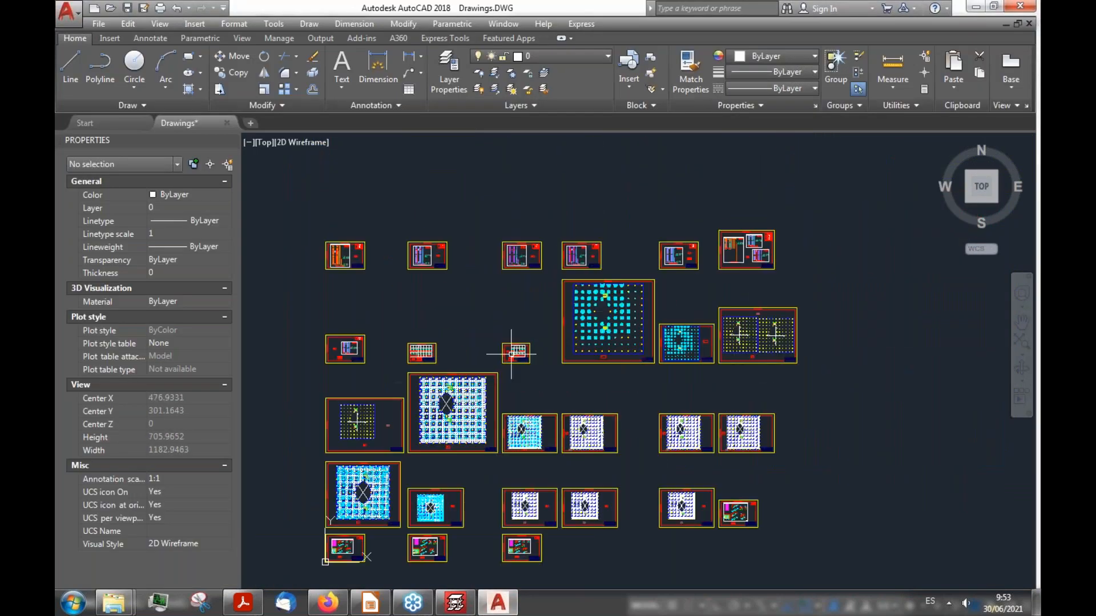
Step: Return to CYPECAD, close the drawing composition, and cancel the drawing selection
left_click(490, 606)
left_click(1023, 5)
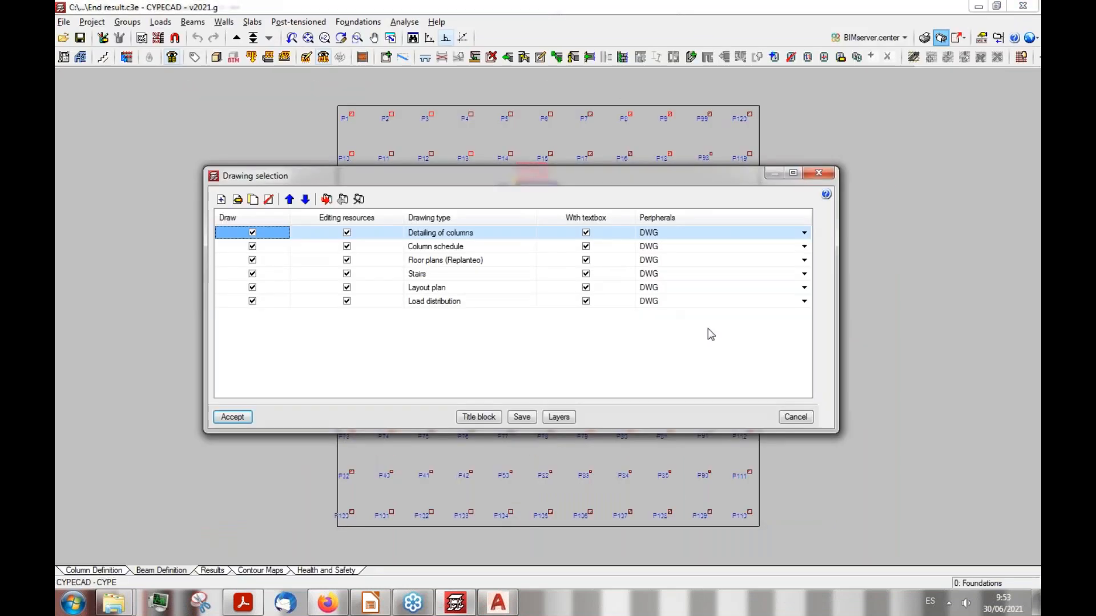
left_click(798, 417)
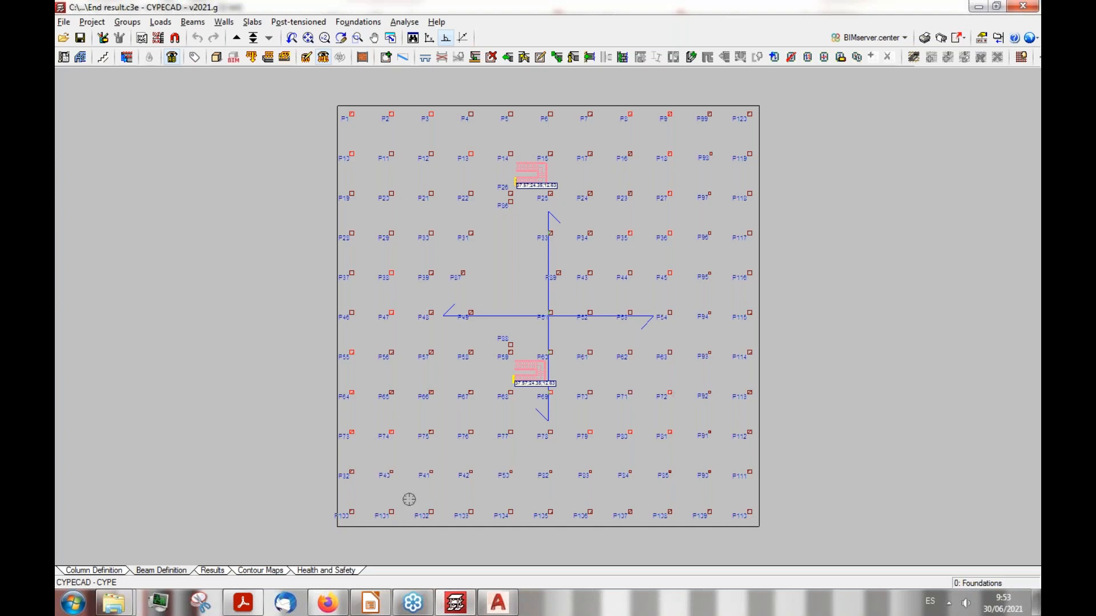
Step: Switch to Firefox and go from the BIMserver.center projects list to the Home dashboard
left_click(327, 603)
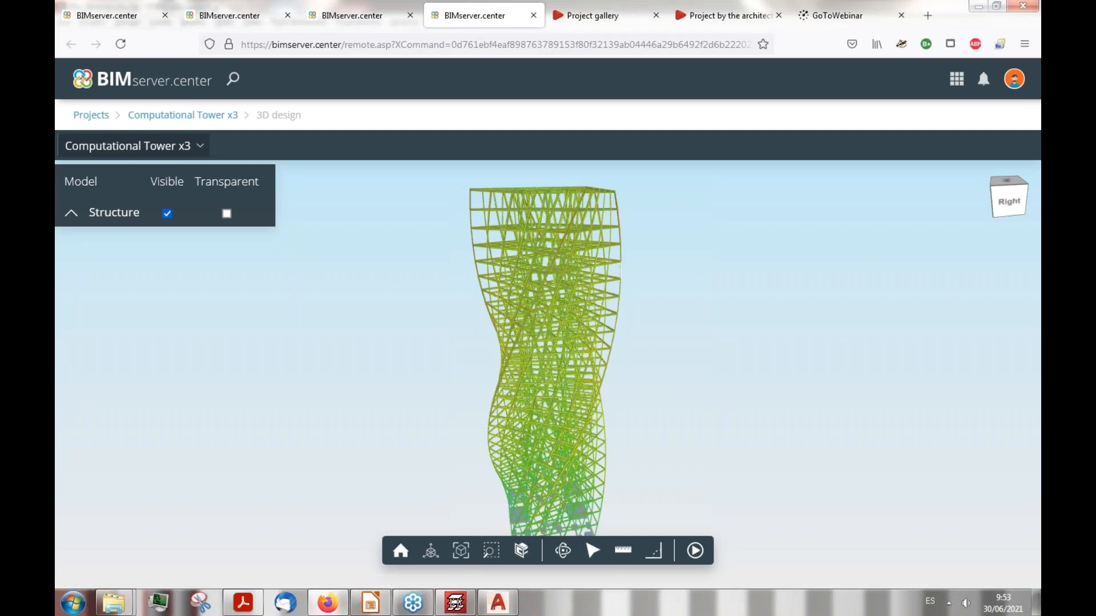
left_click(136, 17)
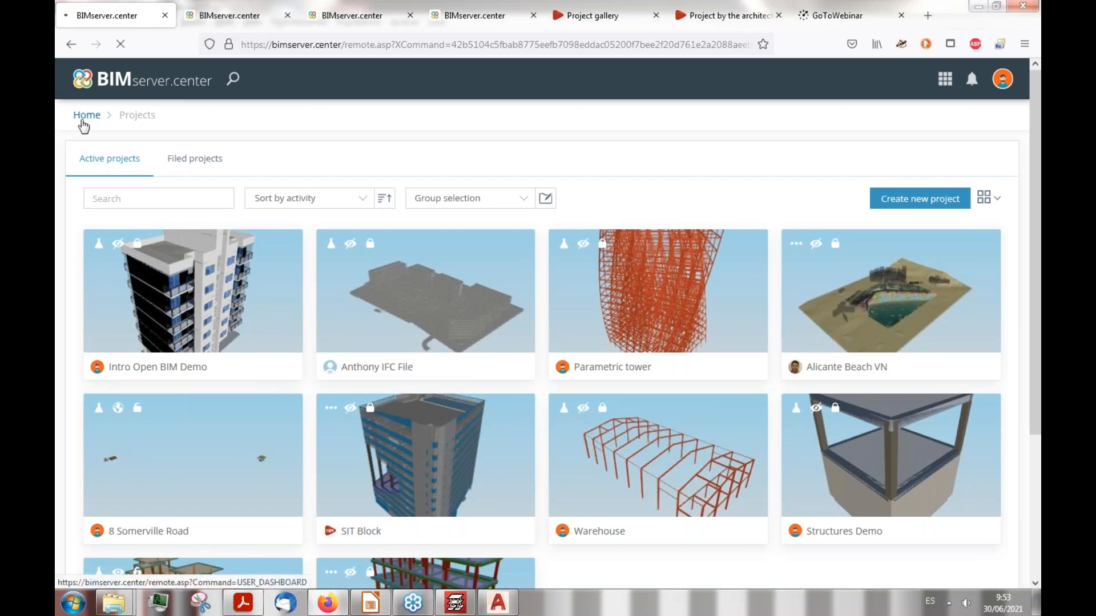
left_click(86, 116)
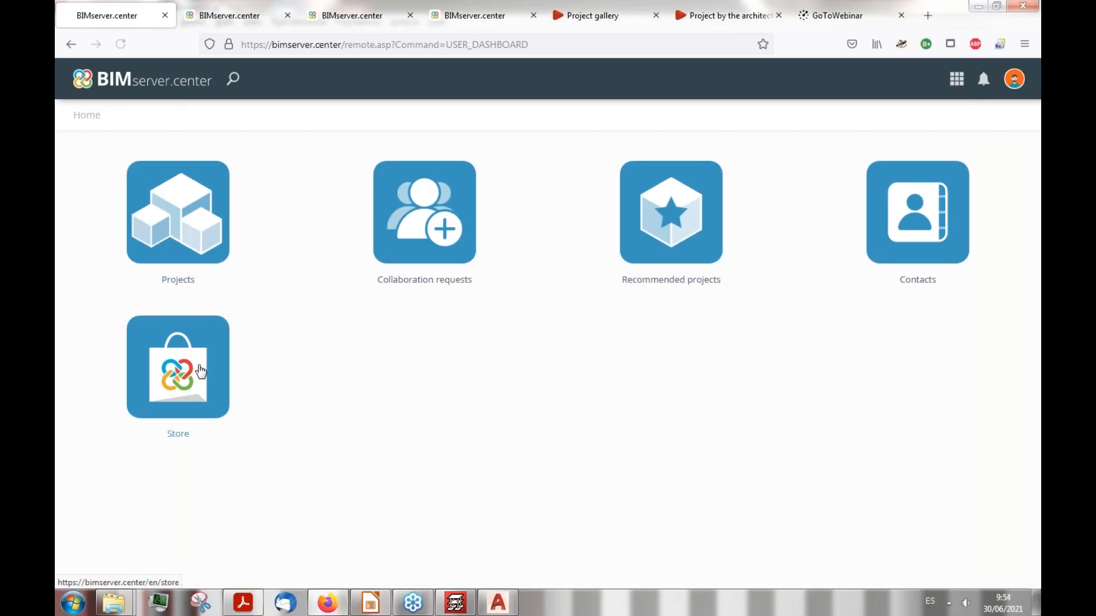
Step: Open the BIMserver.center Store and search its applications for StruBIM
left_click(200, 371)
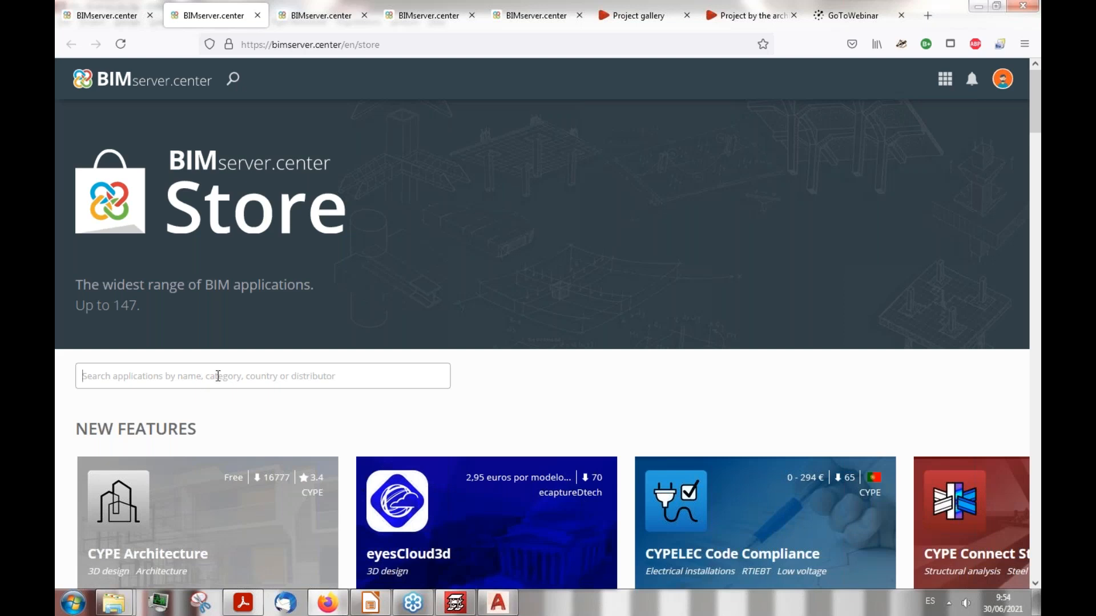
left_click(218, 376)
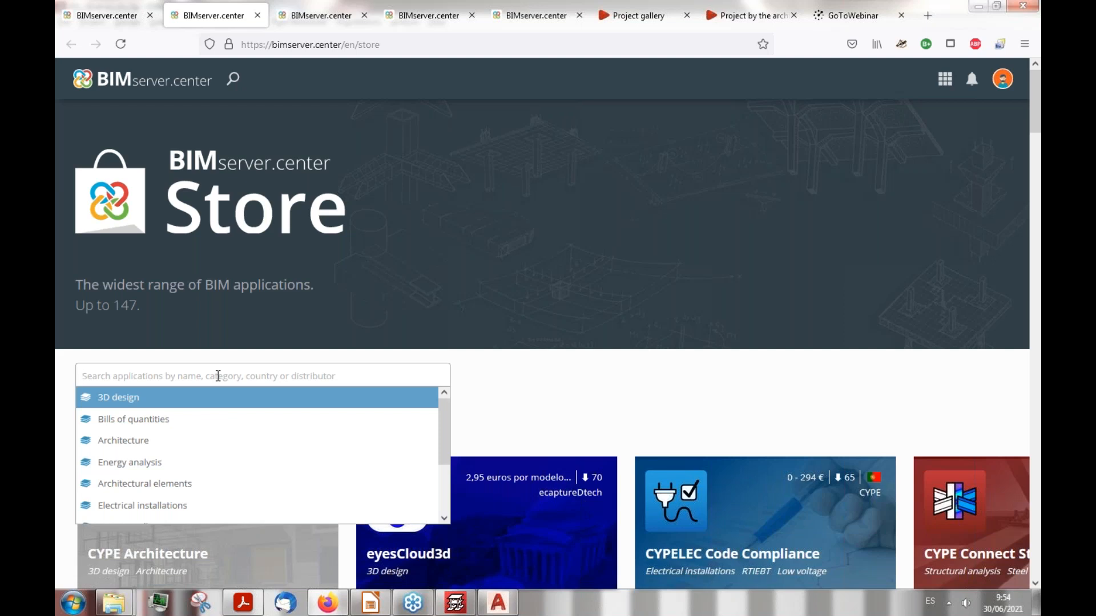
type("StruBIM")
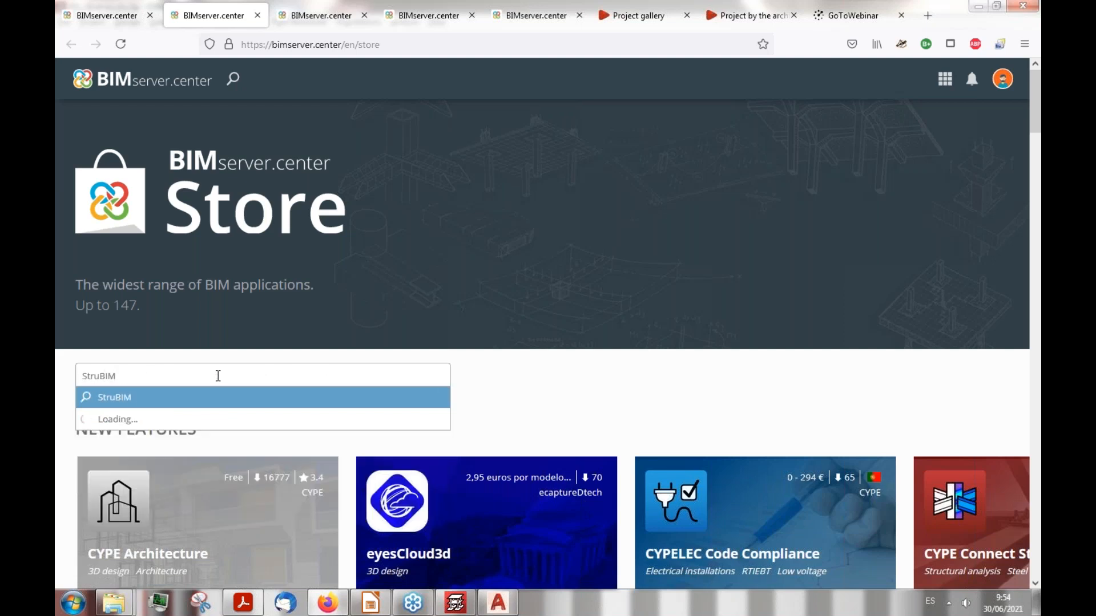
key("Return")
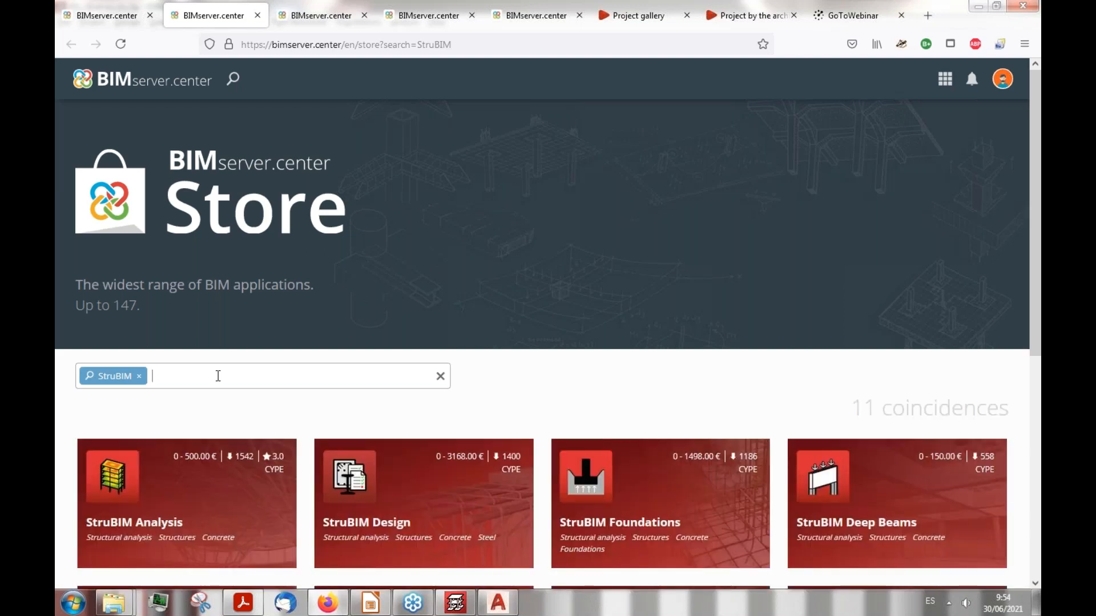
scroll(218, 376, "down", 2)
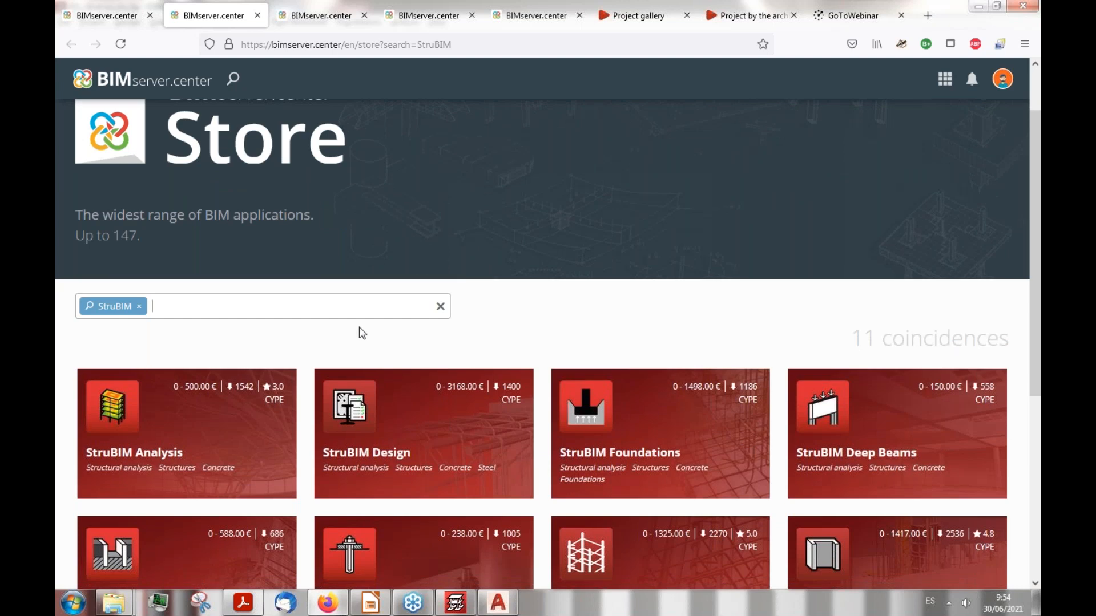
scroll(388, 341, "up", 2)
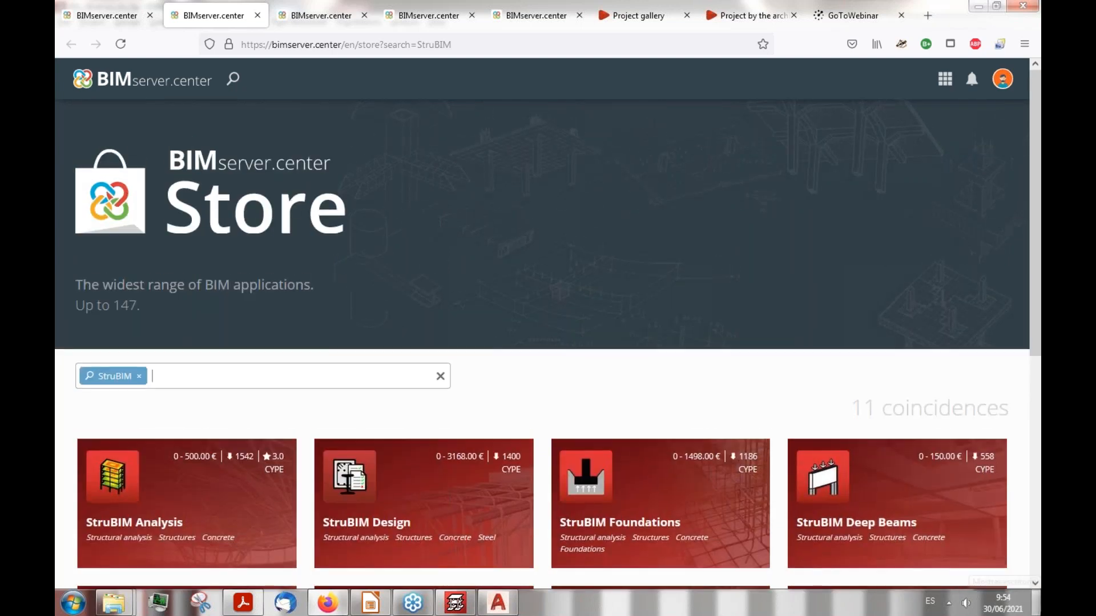
Step: Go to the desktop and launch CYPE Connect Steel
left_click(1035, 600)
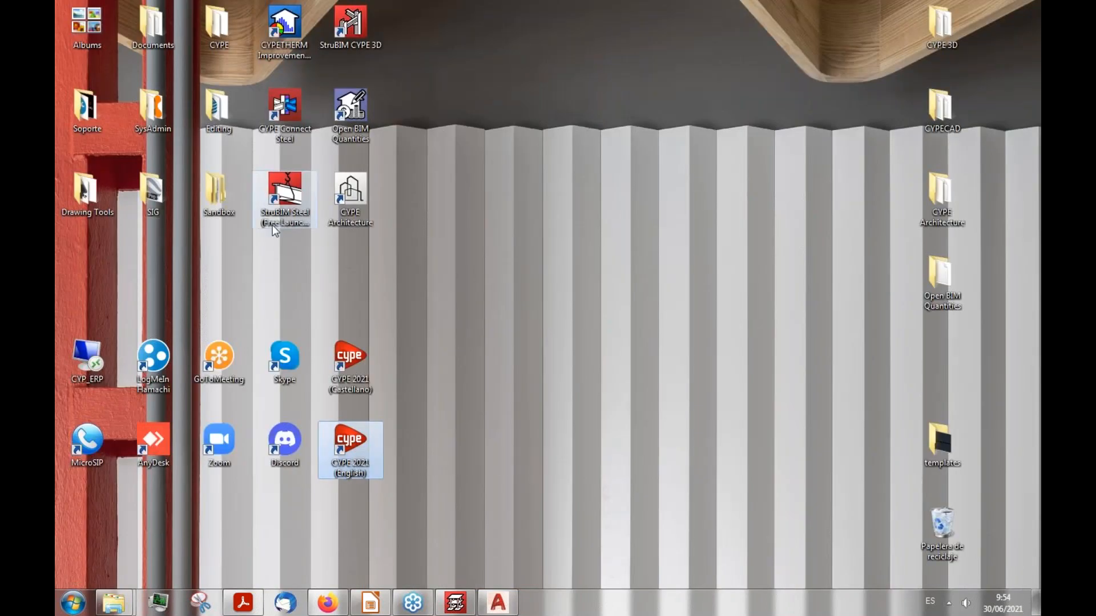
left_click(293, 110)
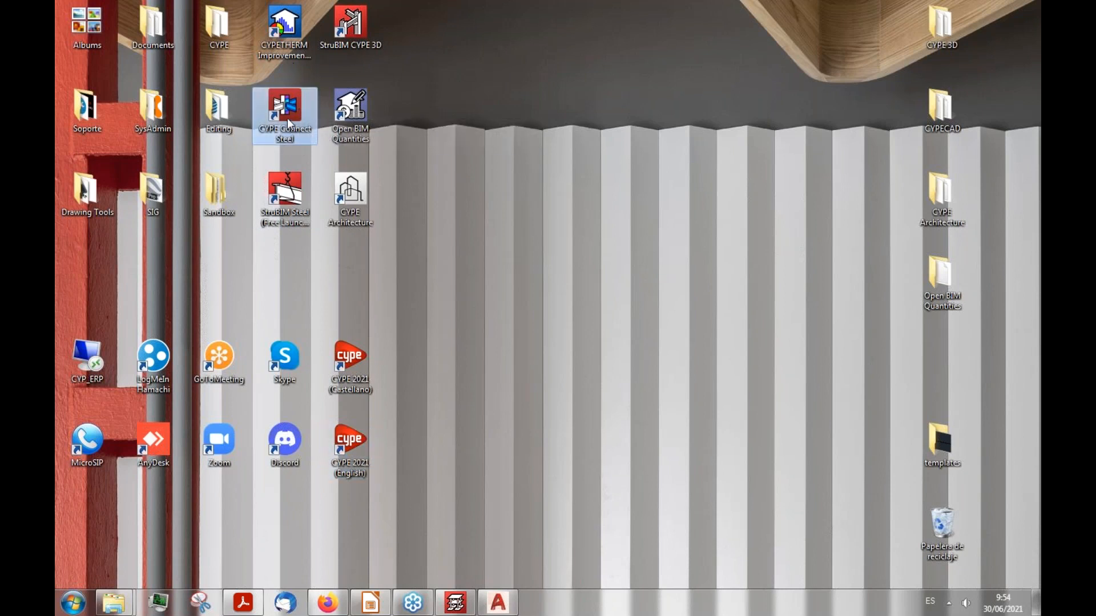
Step: Switch to AutoCAD and close the program together with Drawings.DWG
left_click(481, 606)
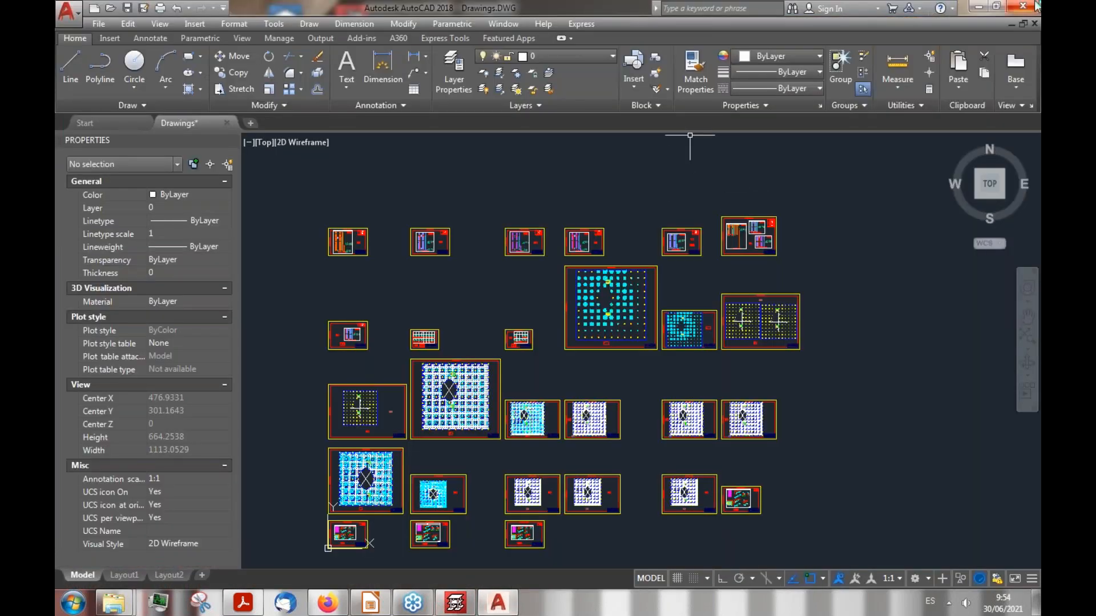
left_click(1024, 6)
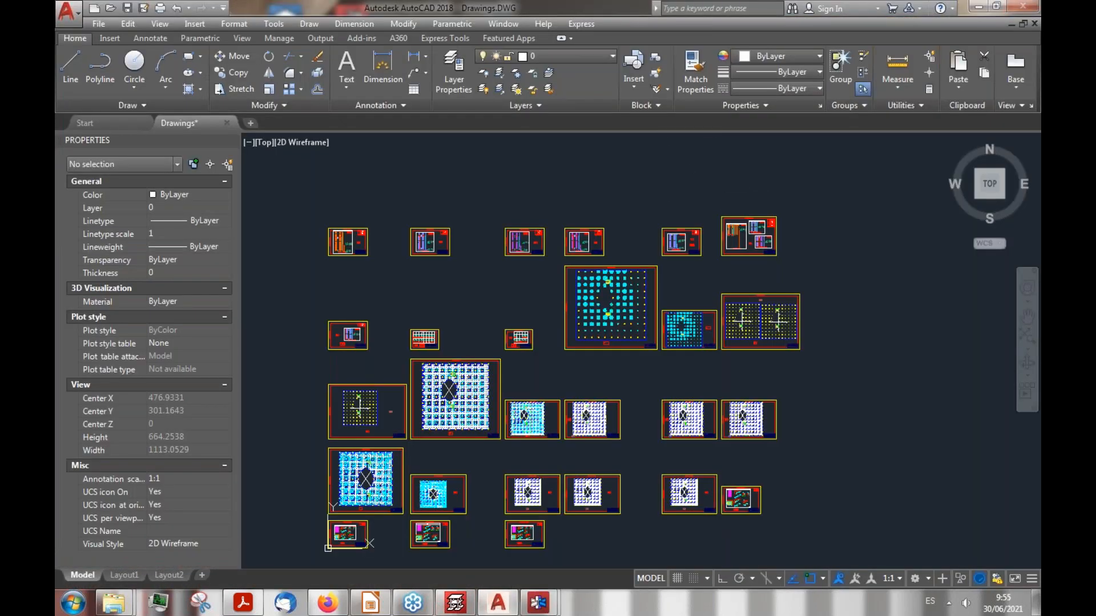
left_click(588, 331)
Step: Switch to CYPECAD, show the Export option among the BIMserver.center commands, and minimise the program
mouse_move(457, 605)
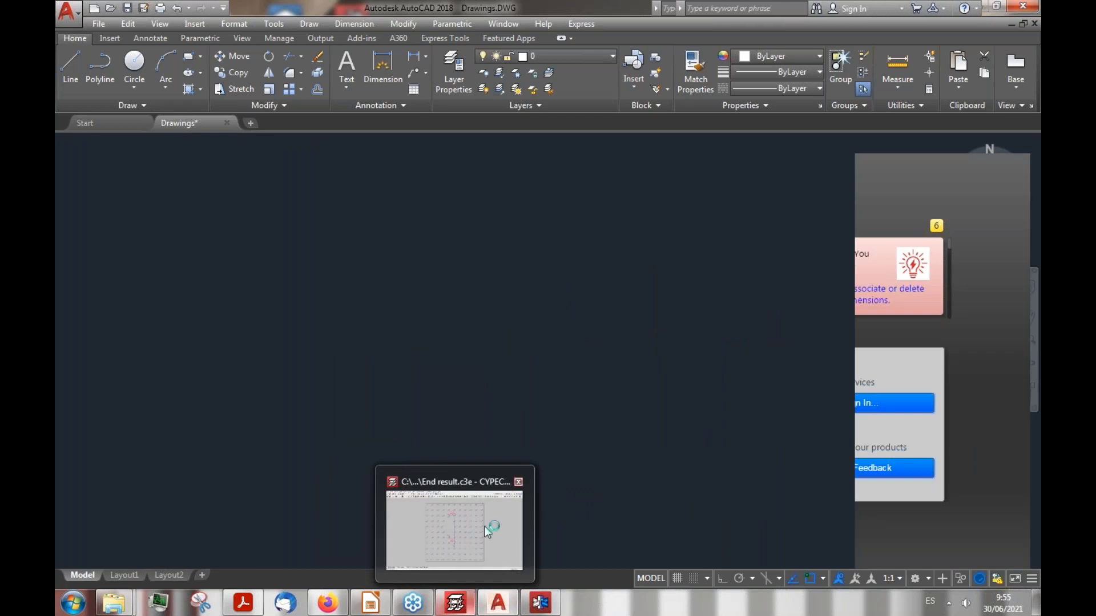
left_click(474, 487)
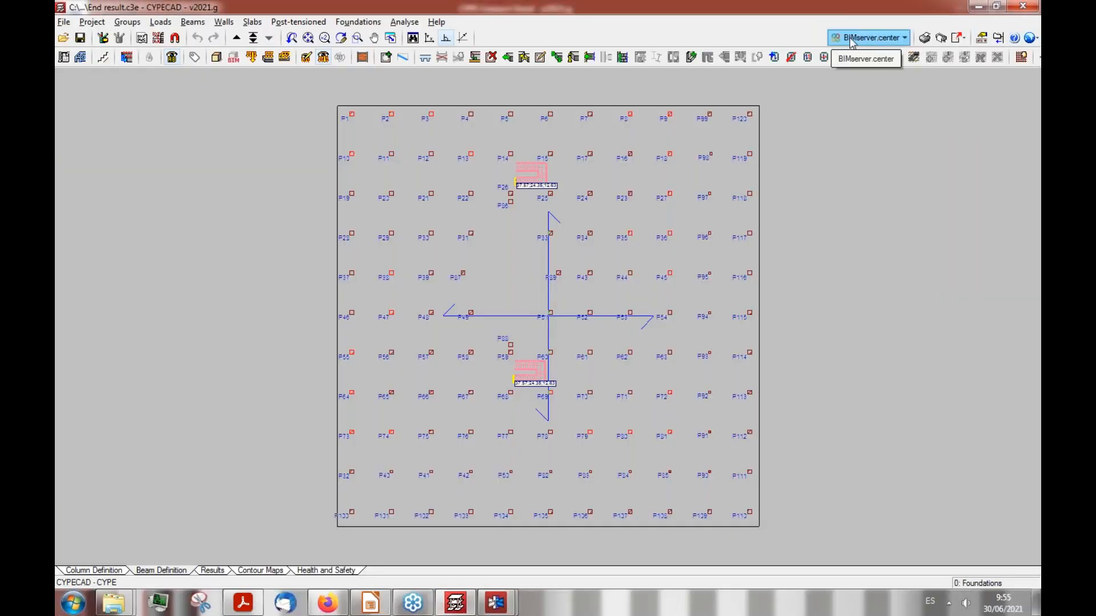
left_click(904, 38)
left_click(904, 38)
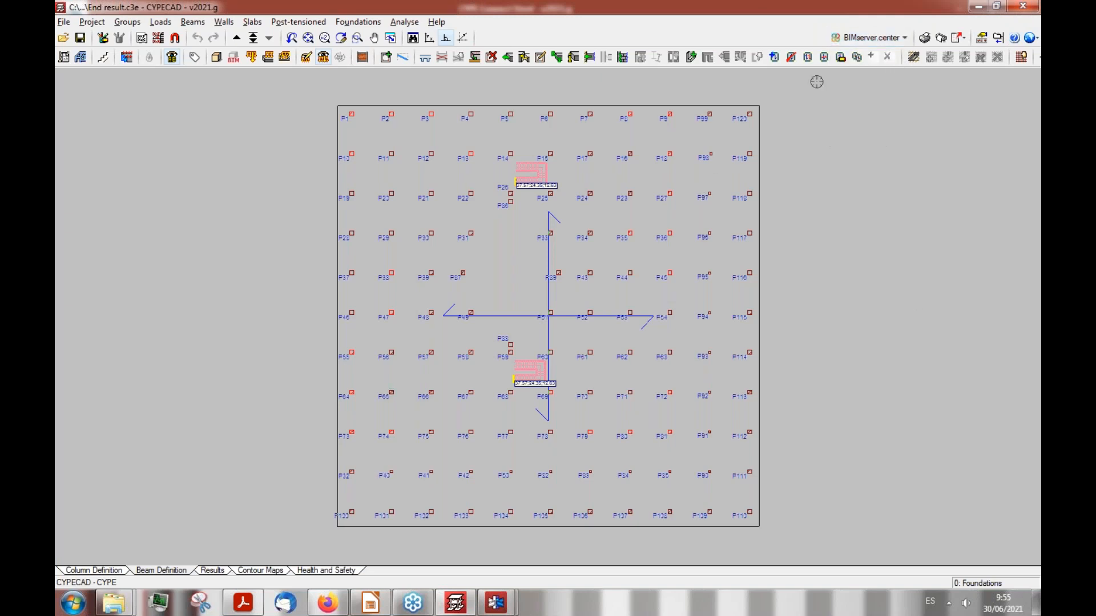
left_click(877, 38)
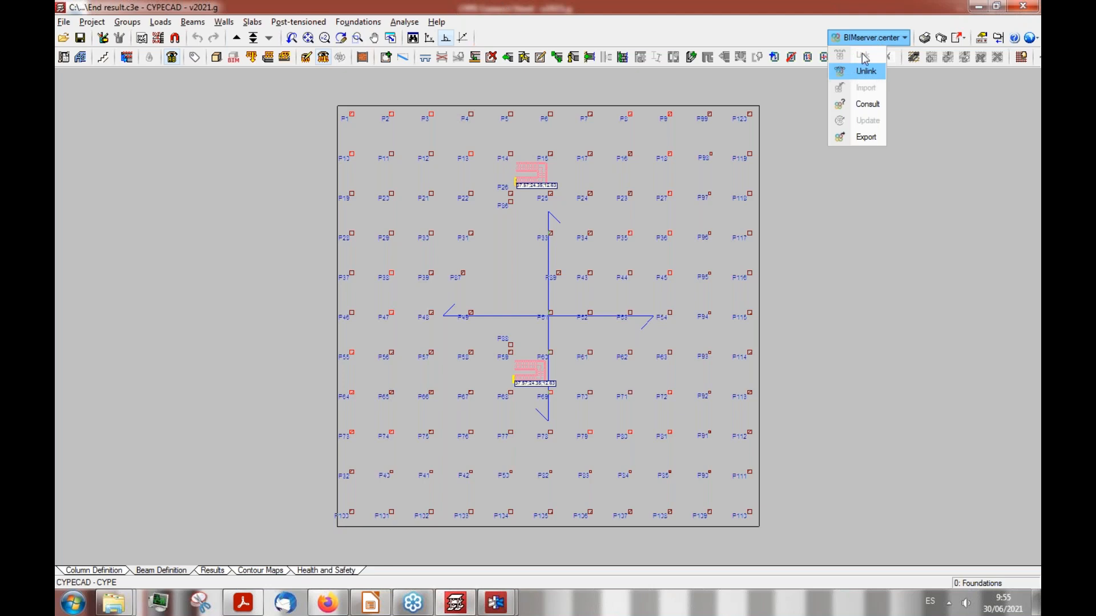
left_click(865, 138)
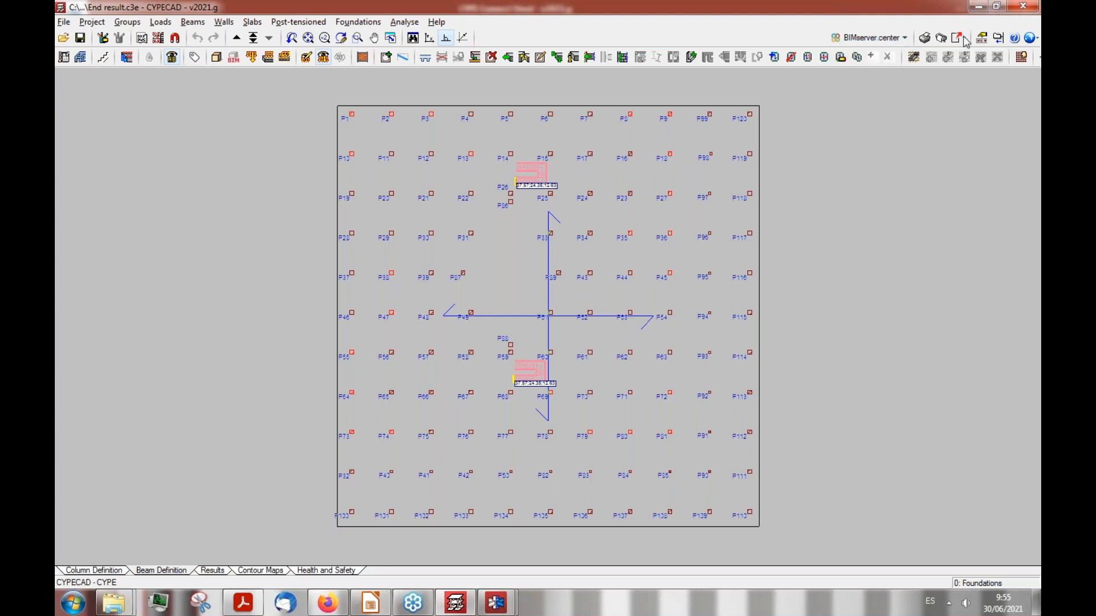
left_click(977, 8)
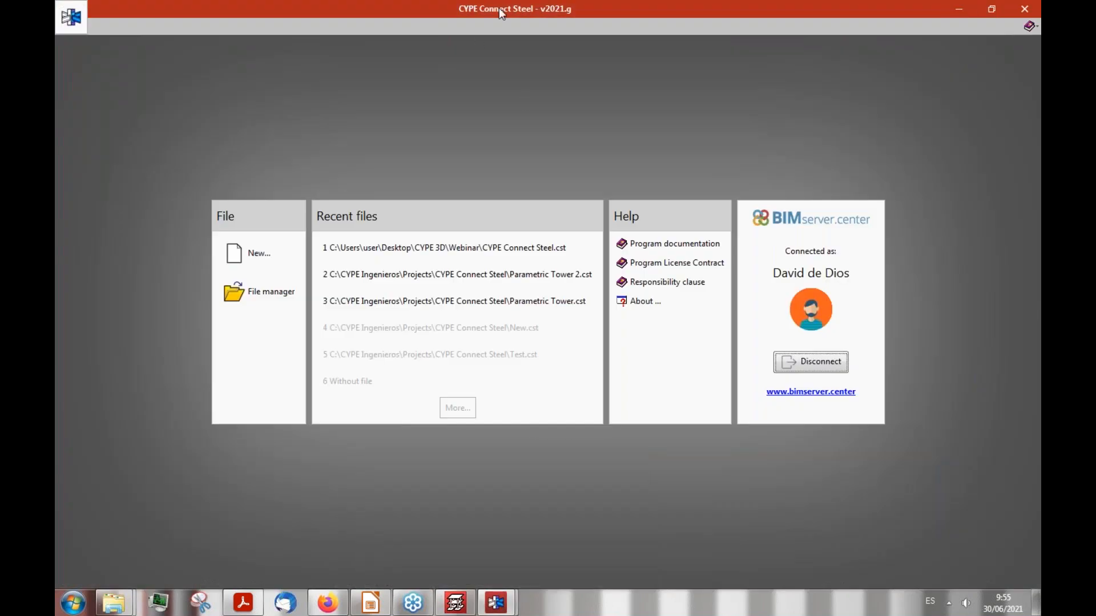
Step: Create a CYPE Connect Steel job with the file name new and link it to the BIMserver.center project Parametric tower
left_click(292, 255)
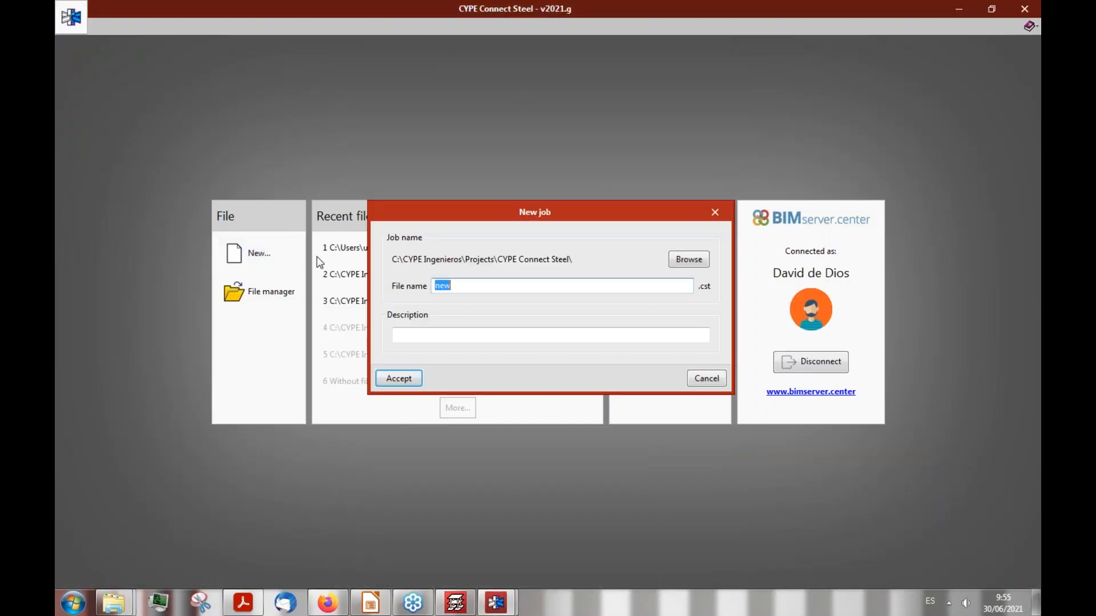
left_click(406, 379)
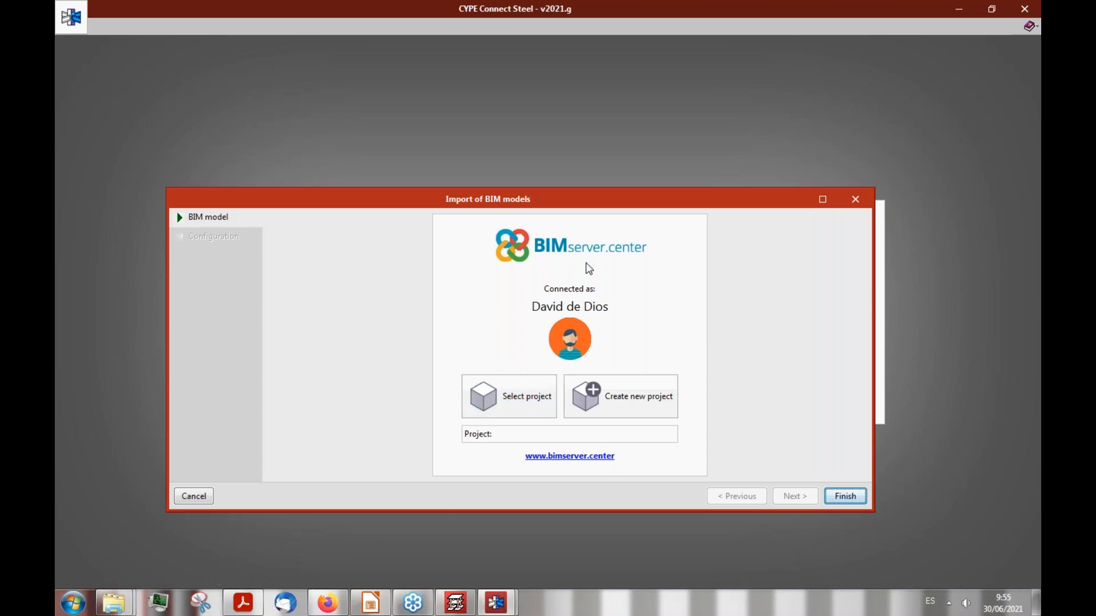
left_click(516, 382)
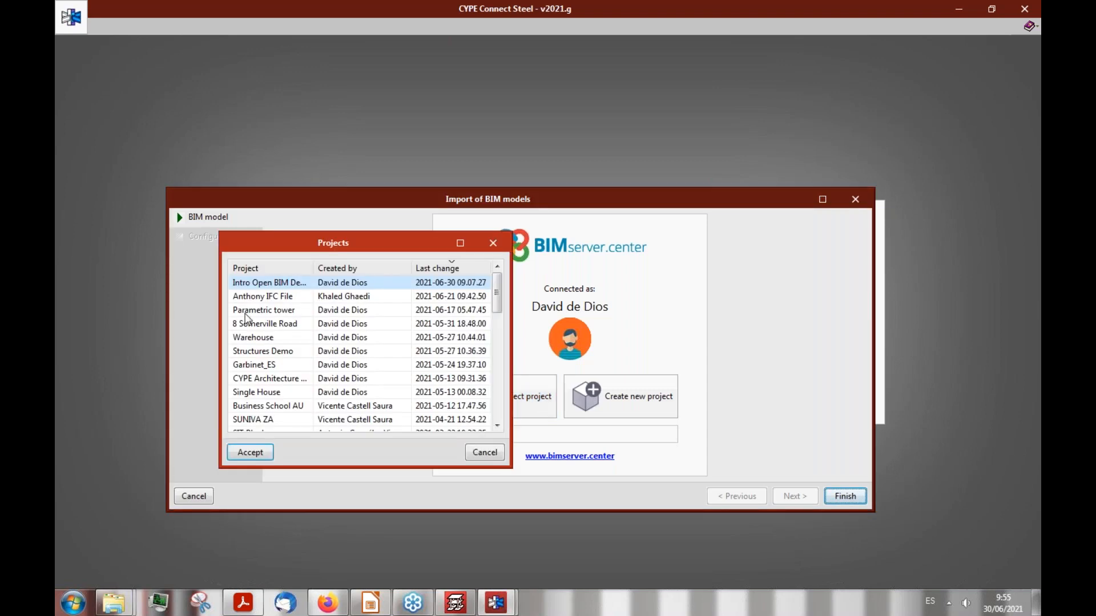
left_click(301, 311)
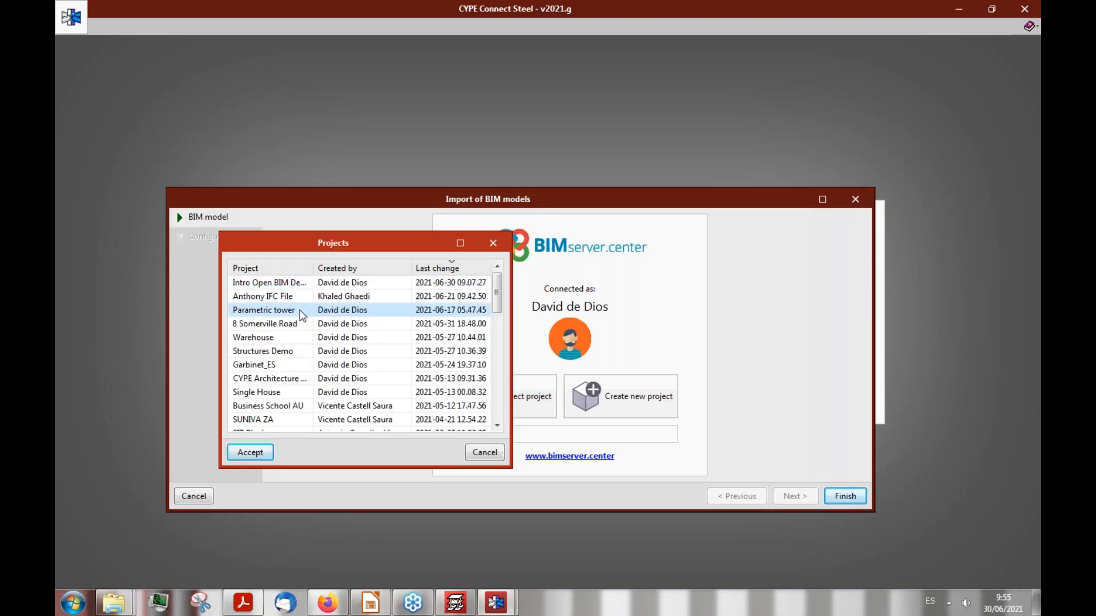
left_click(251, 452)
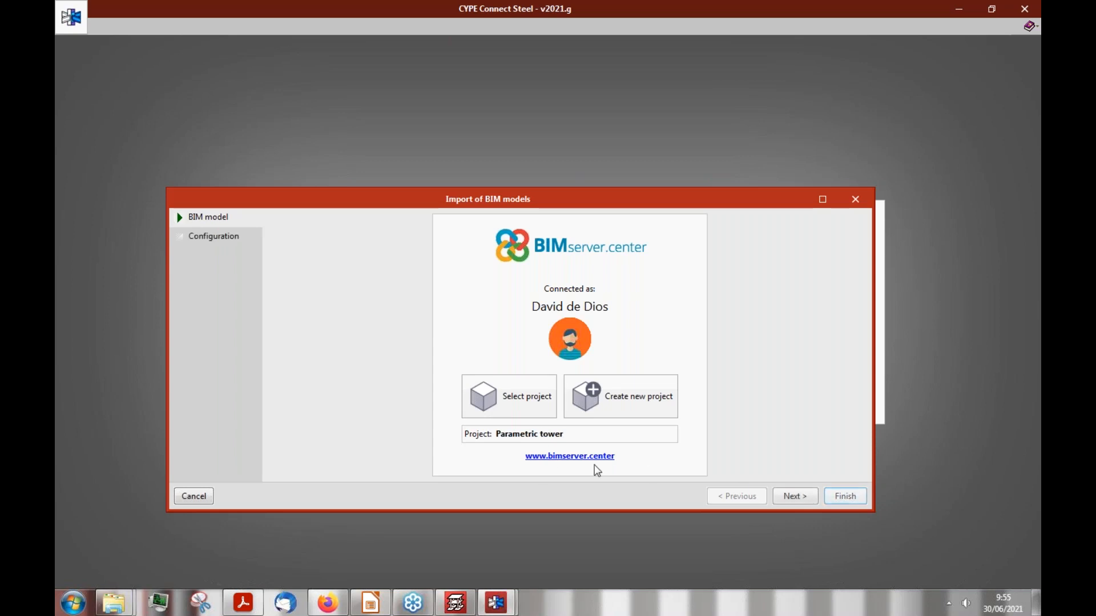
left_click(795, 495)
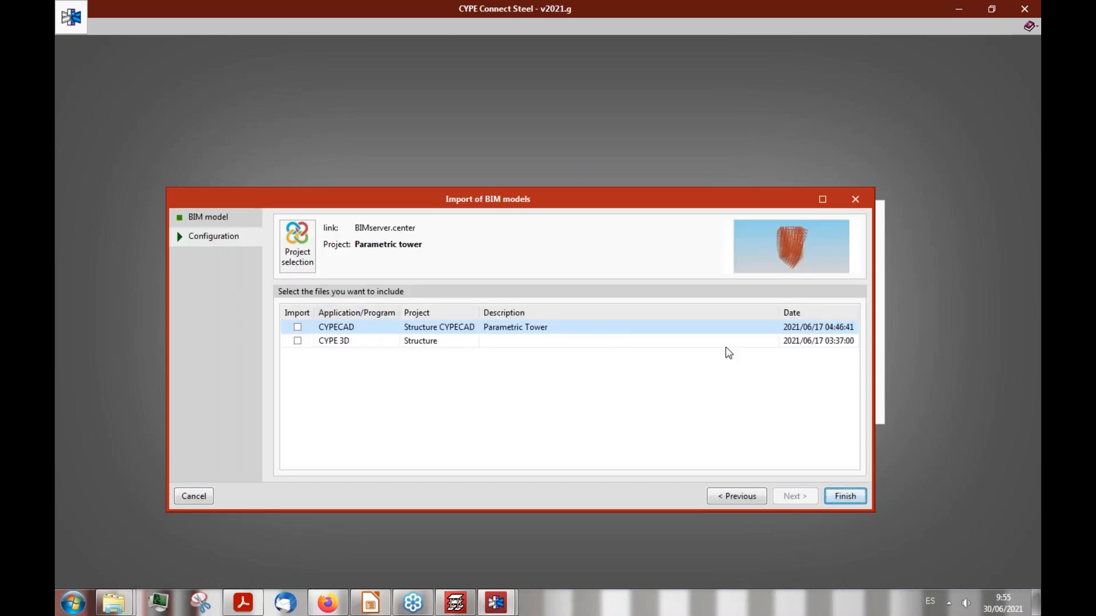
Step: Include only the CYPECAD model, Structure CYPECAD, in the import and finish the BIM model import
left_click(372, 341)
left_click(372, 326)
left_click(297, 328)
left_click(845, 496)
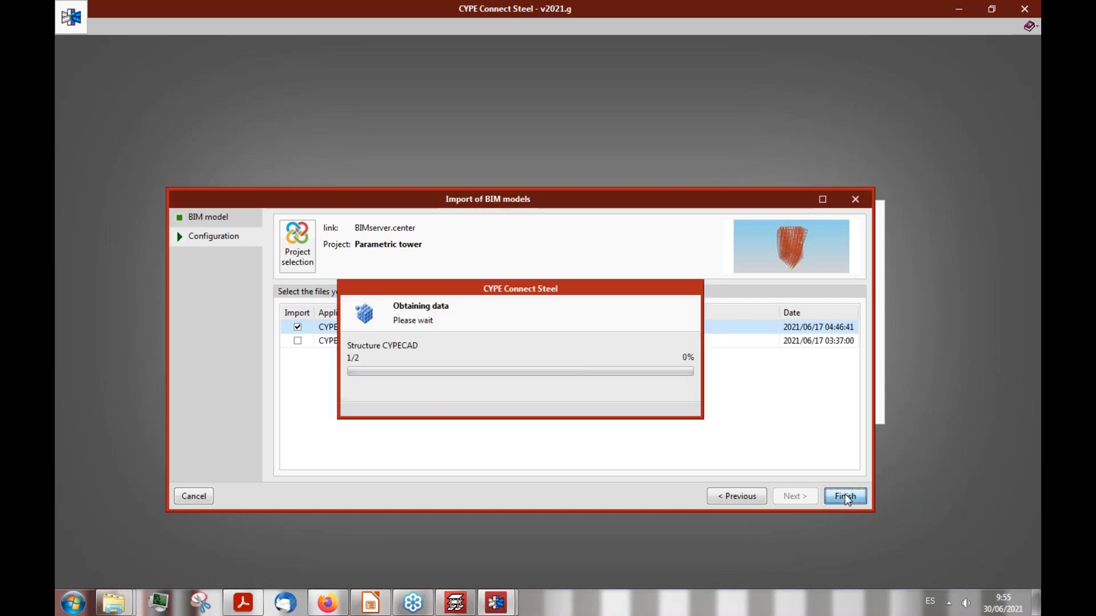
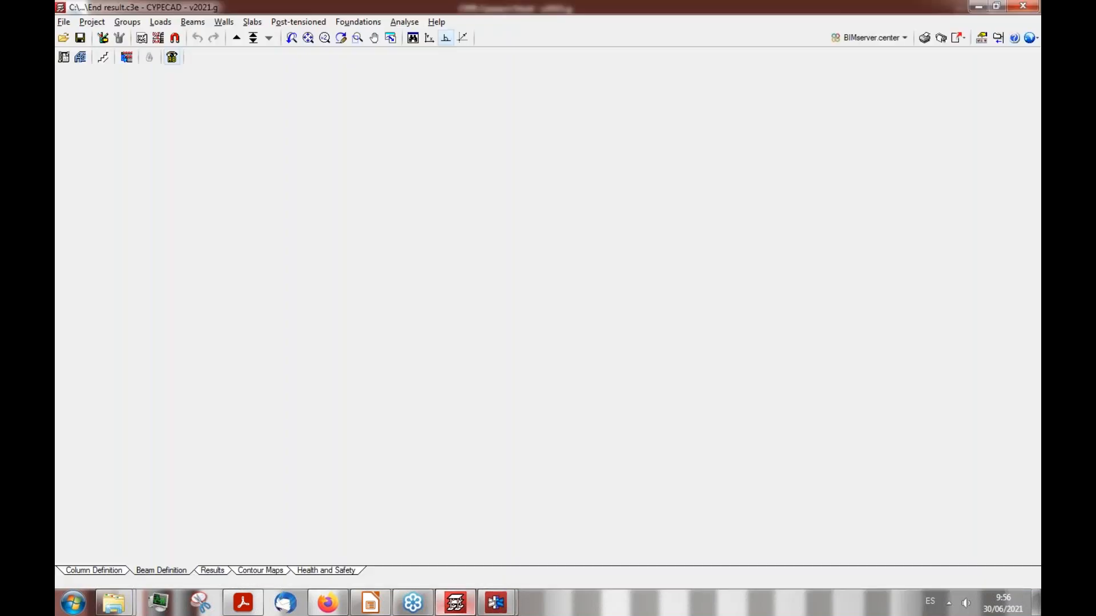
Step: Exit CYPECAD, accepting the end of the session, and close the CYPE English Presentation document
left_click(1022, 5)
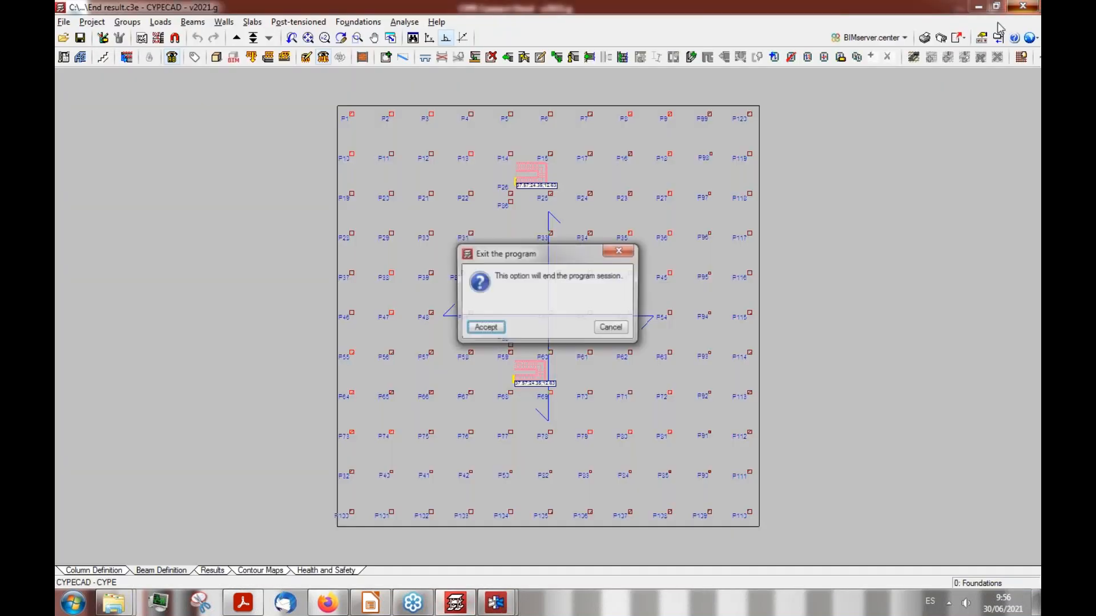
left_click(478, 328)
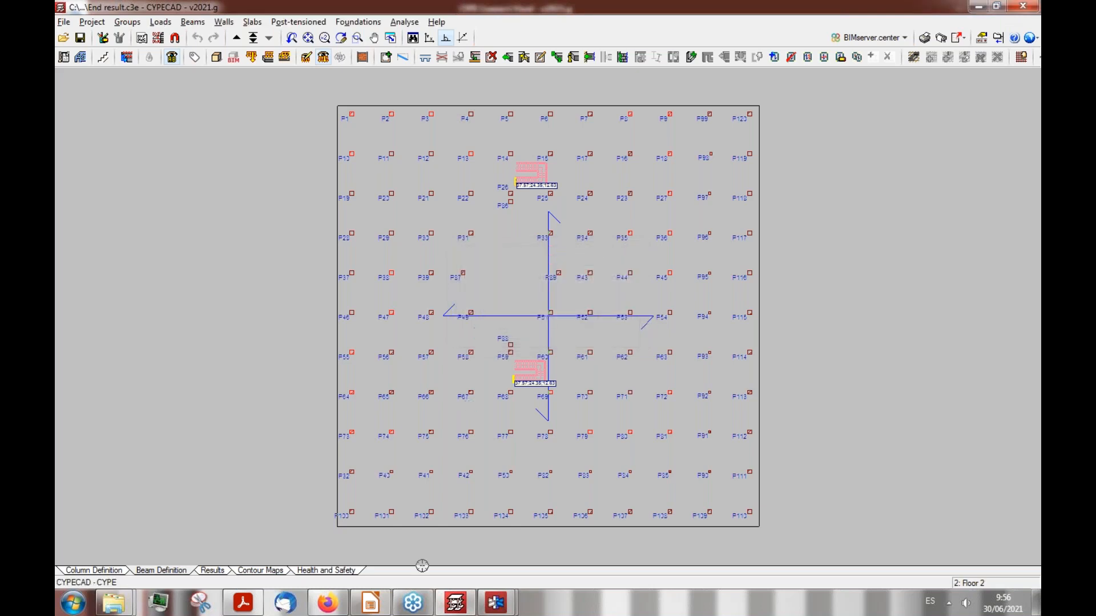
mouse_move(376, 605)
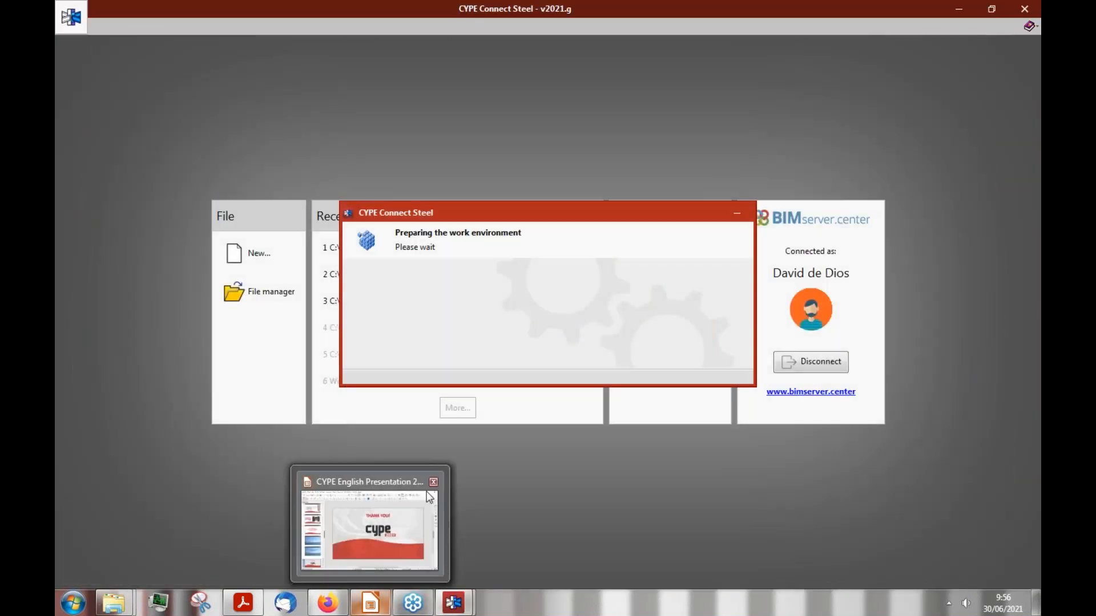
mouse_move(433, 484)
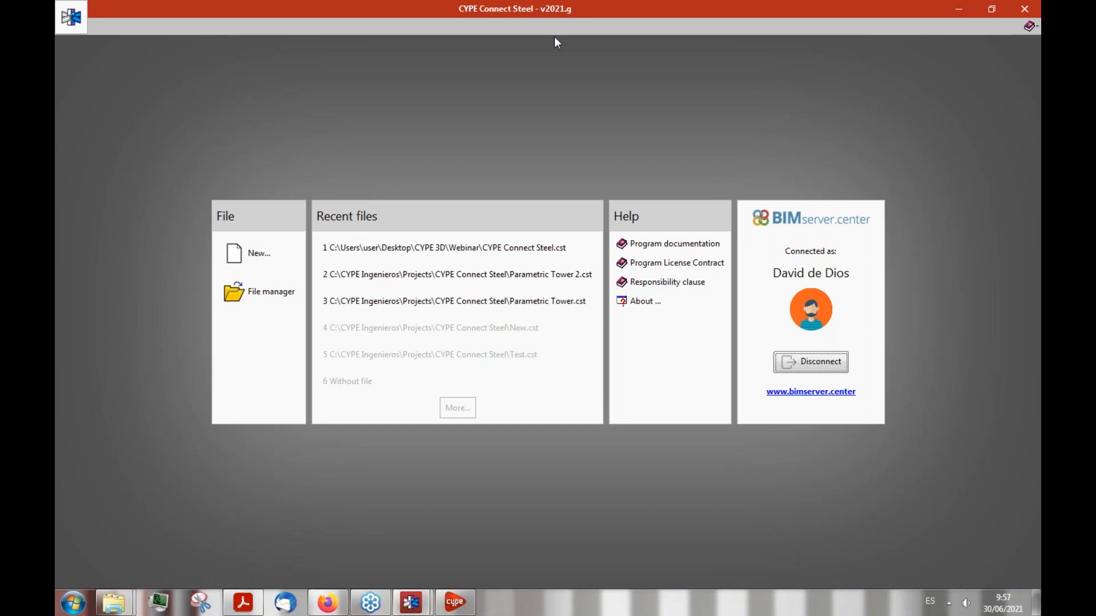
Step: Bring forward the CYPE Connect Steel window preparing the work environment and view the imported tower model from another angle
mouse_move(411, 602)
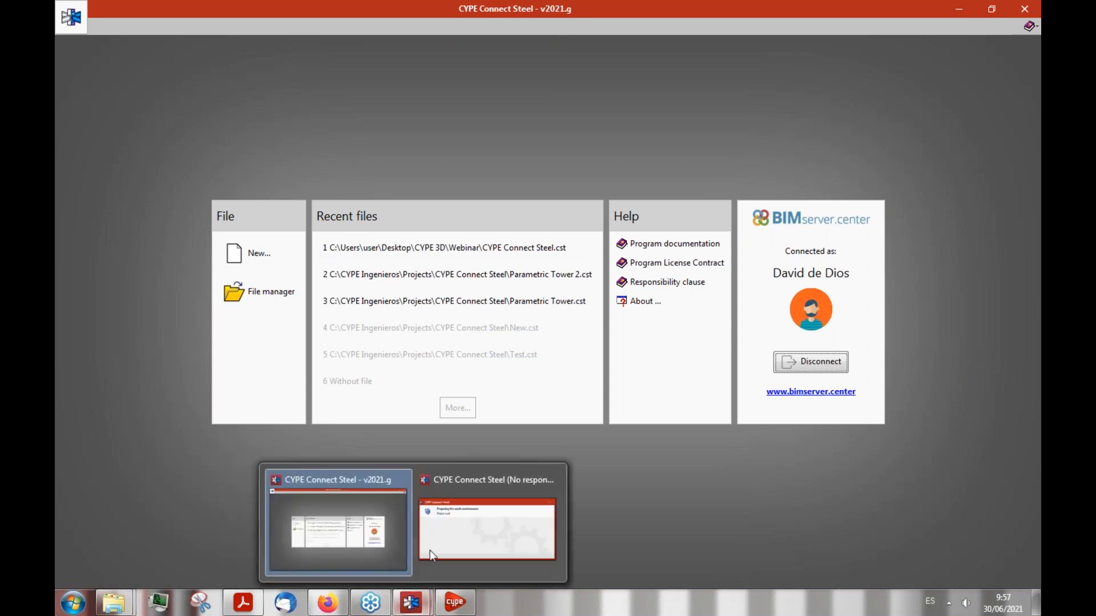
left_click(435, 551)
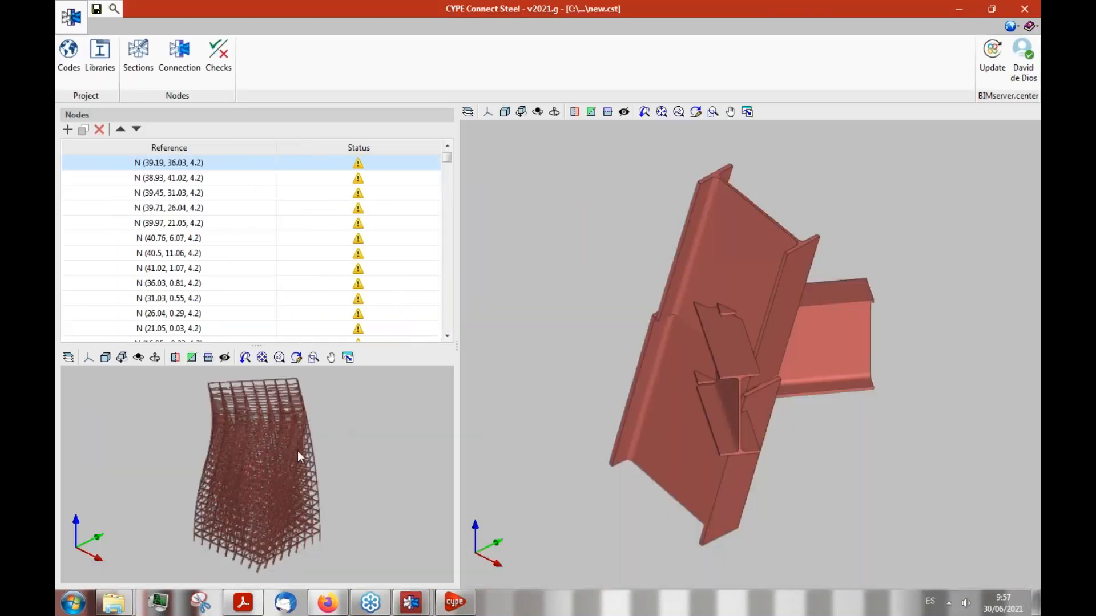
middle_click_drag(229, 446, 281, 460)
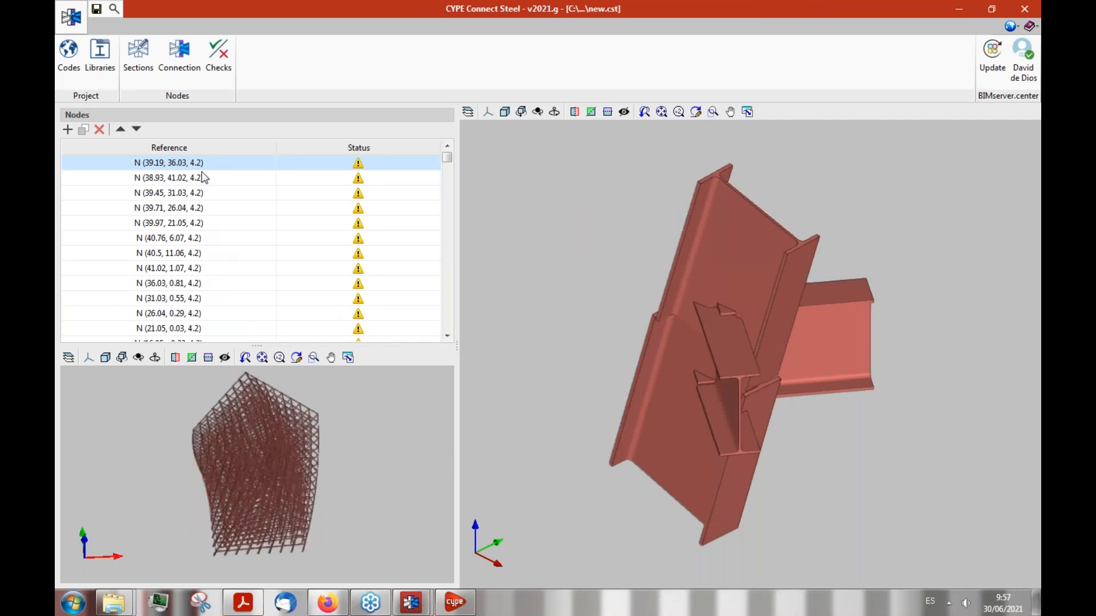
Step: View the steel joints at nodes N (31.03, 0.55, 4.2) and N (36.47, 32.4, 71.4)
scroll(212, 210, "down", 2)
left_click(211, 208)
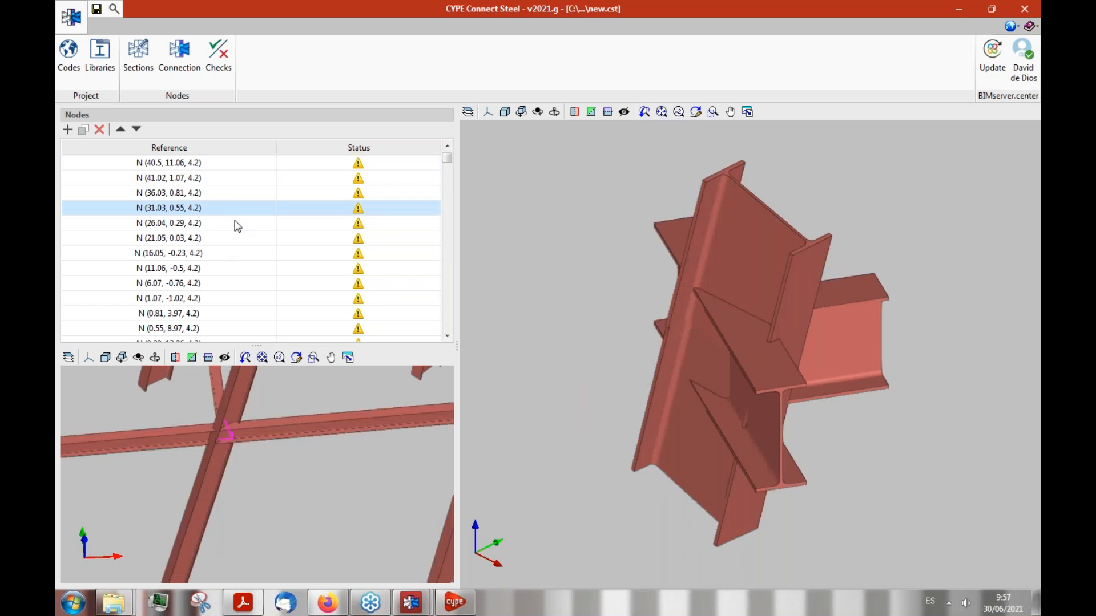
middle_click_drag(883, 261, 824, 245)
scroll(338, 251, "down", 10)
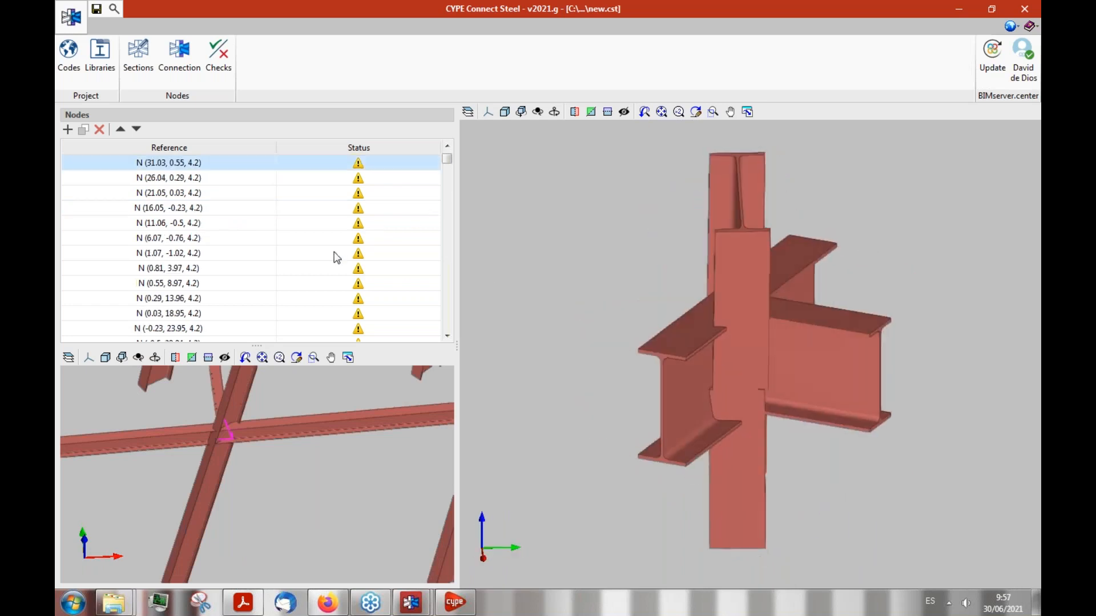
left_click_drag(445, 165, 446, 331)
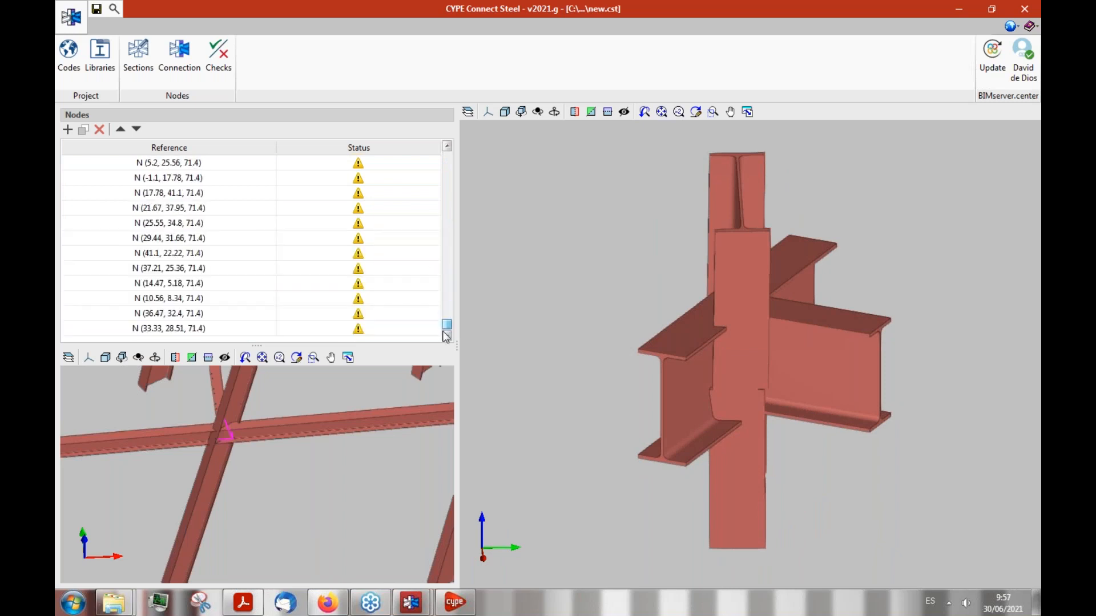
left_click(392, 313)
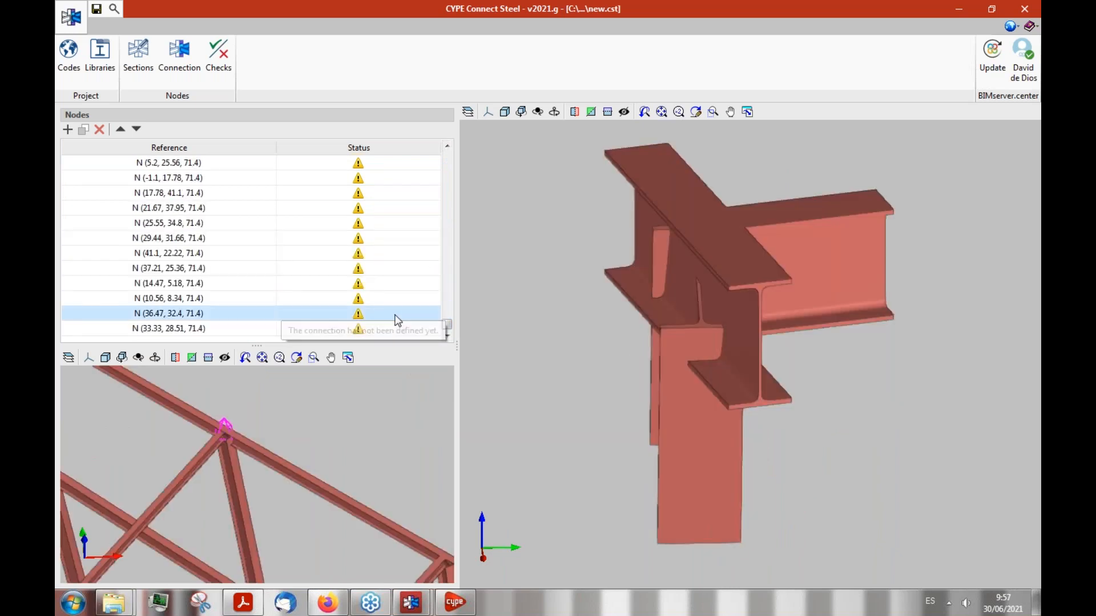
Step: View the joint at node N (36.47, 32.4, 71.4) from other angles and check the project's code settings
mouse_move(526, 269)
middle_mouse_down()
mouse_move(466, 250)
mouse_move(822, 240)
mouse_move(687, 268)
mouse_move(591, 237)
mouse_move(530, 241)
mouse_move(735, 296)
mouse_move(851, 281)
mouse_move(883, 217)
mouse_move(751, 203)
mouse_move(692, 245)
mouse_move(674, 307)
mouse_move(751, 303)
mouse_move(721, 325)
mouse_move(691, 324)
middle_mouse_up()
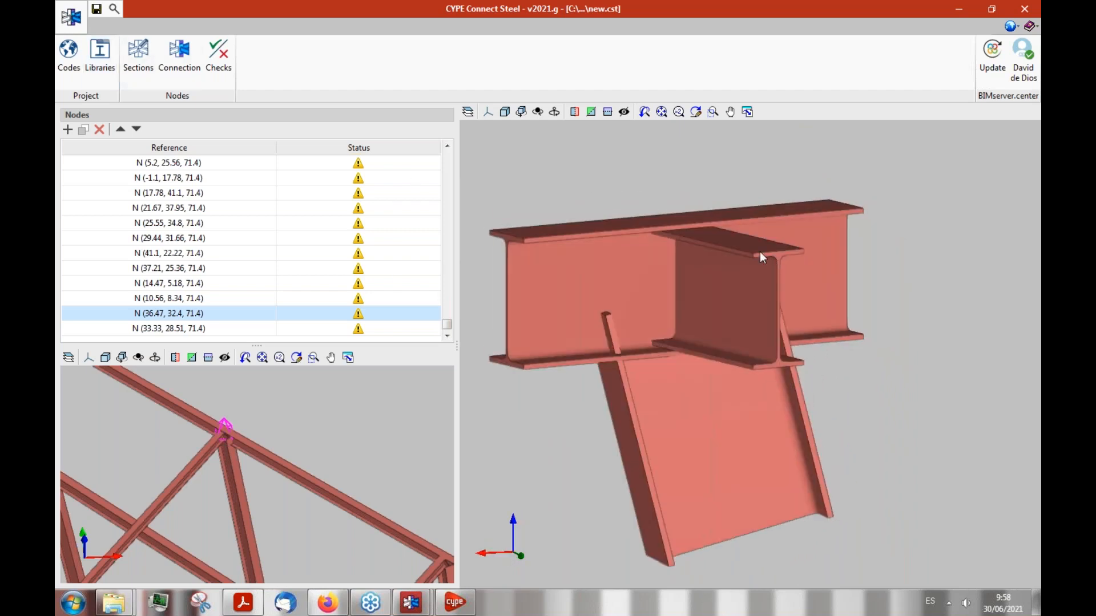
middle_click_drag(591, 246, 689, 294)
left_click(69, 57)
left_click(494, 263)
left_click(477, 276)
left_click(471, 354)
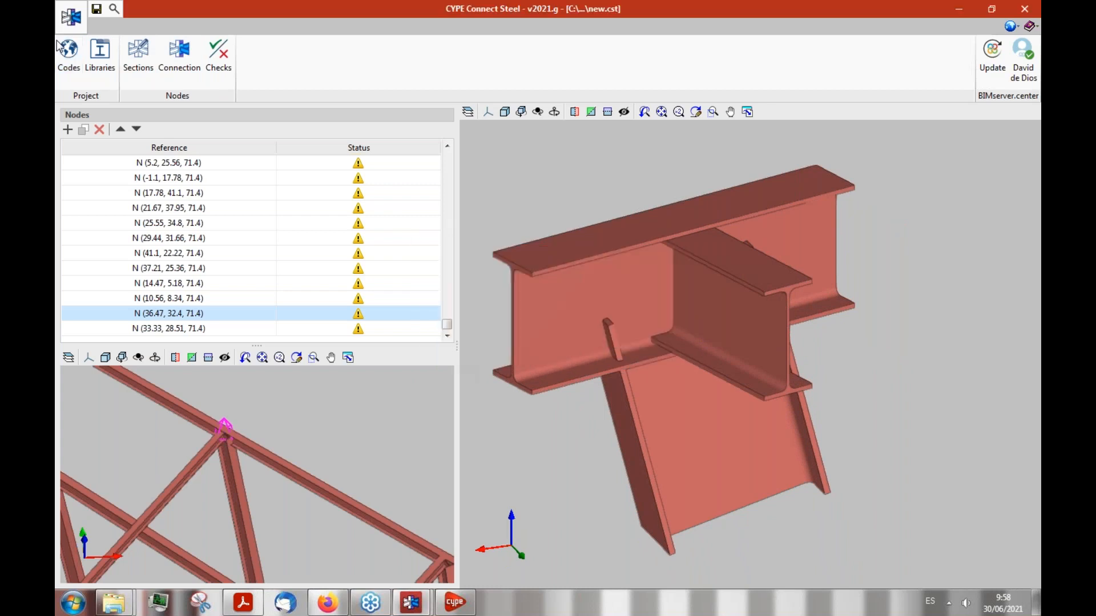
Step: View the project's material and element libraries and leave them without making changes
left_click(100, 57)
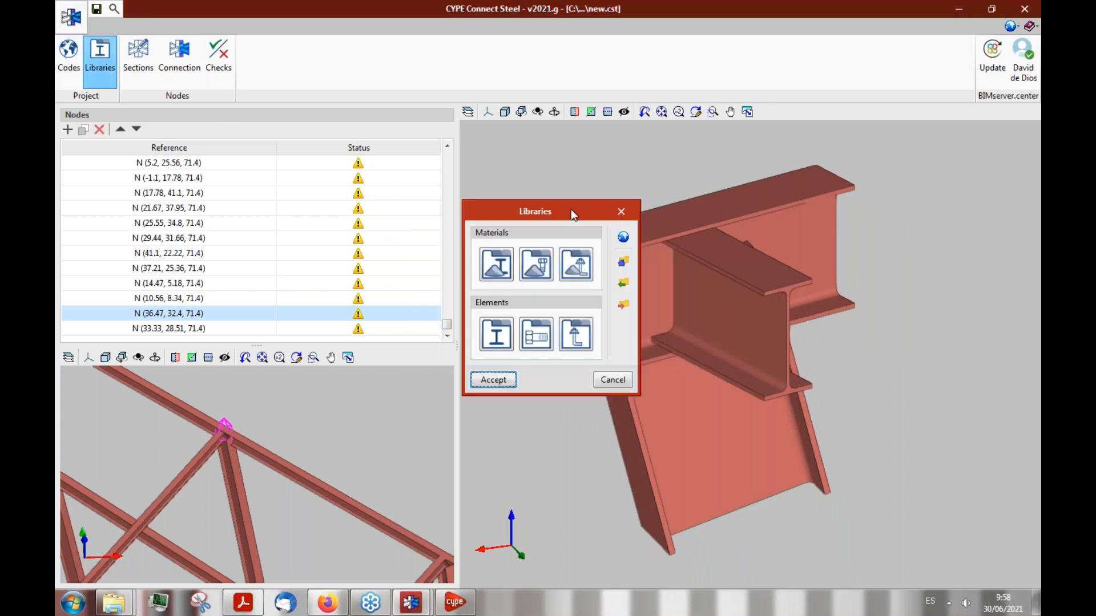
left_click_drag(571, 209, 445, 211)
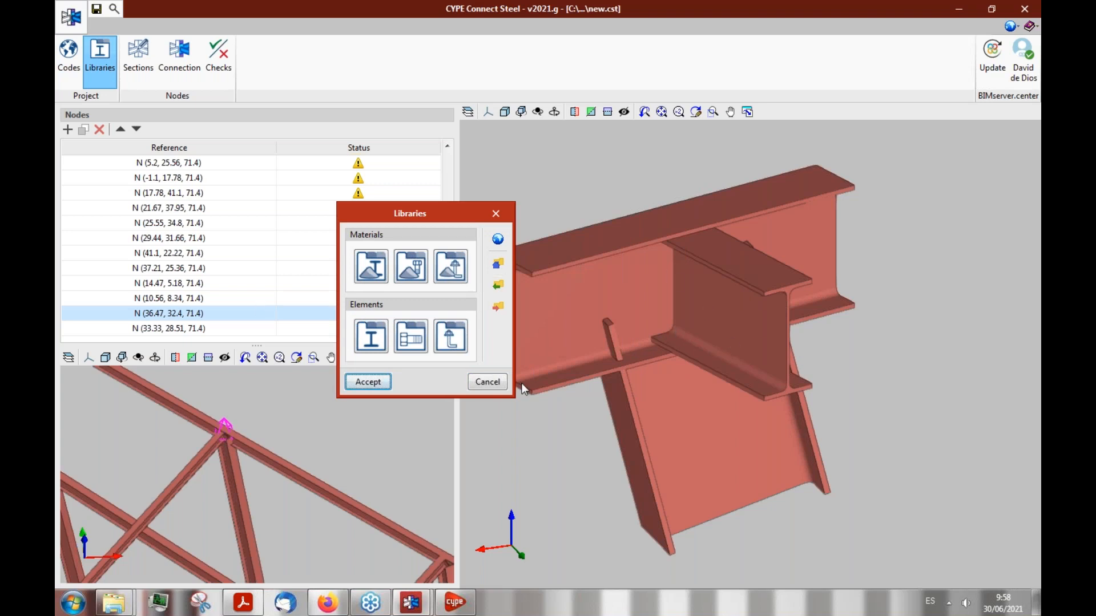
left_click(488, 382)
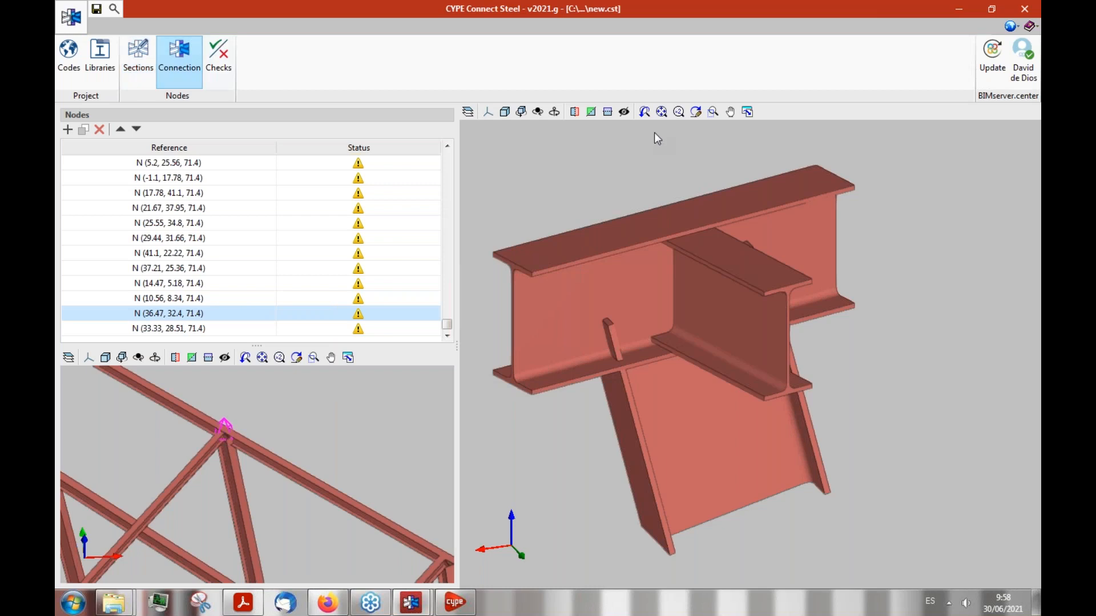
Step: Open the connection of node N (36.47, 32.4, 71.4) for modelling
left_click(177, 60)
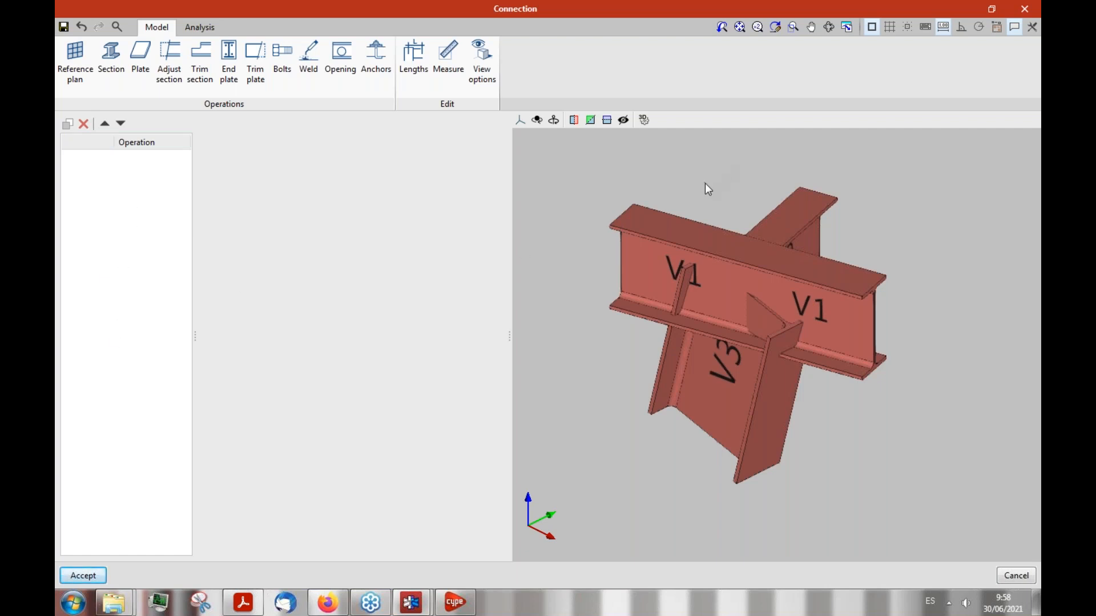
middle_click_drag(727, 175, 573, 165, "shift")
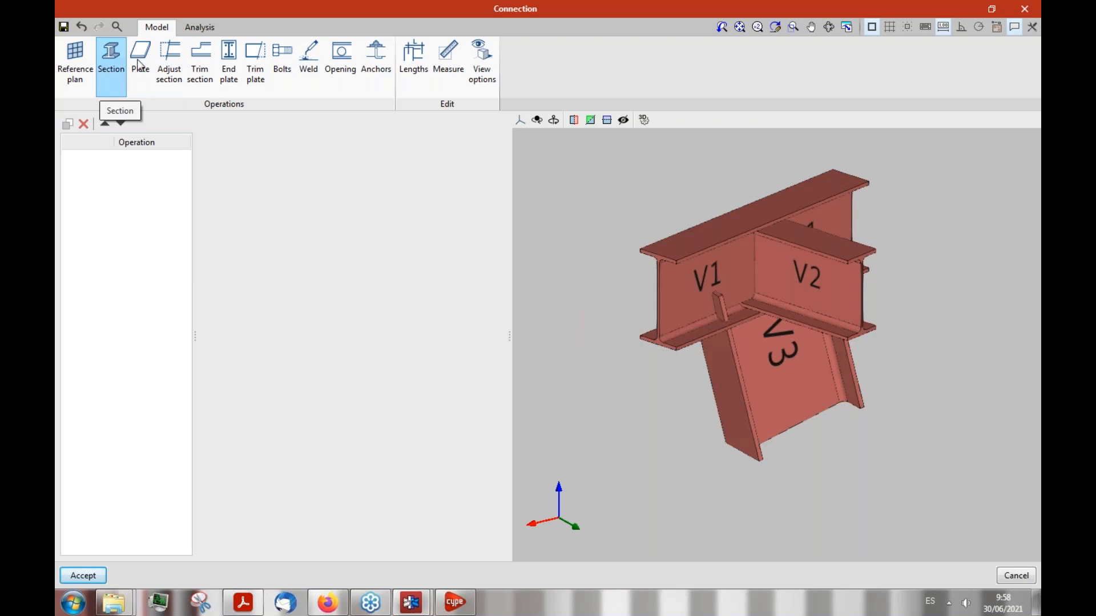
Step: Add a rectangular plate at the connection's centre and review its material properties
left_click(140, 65)
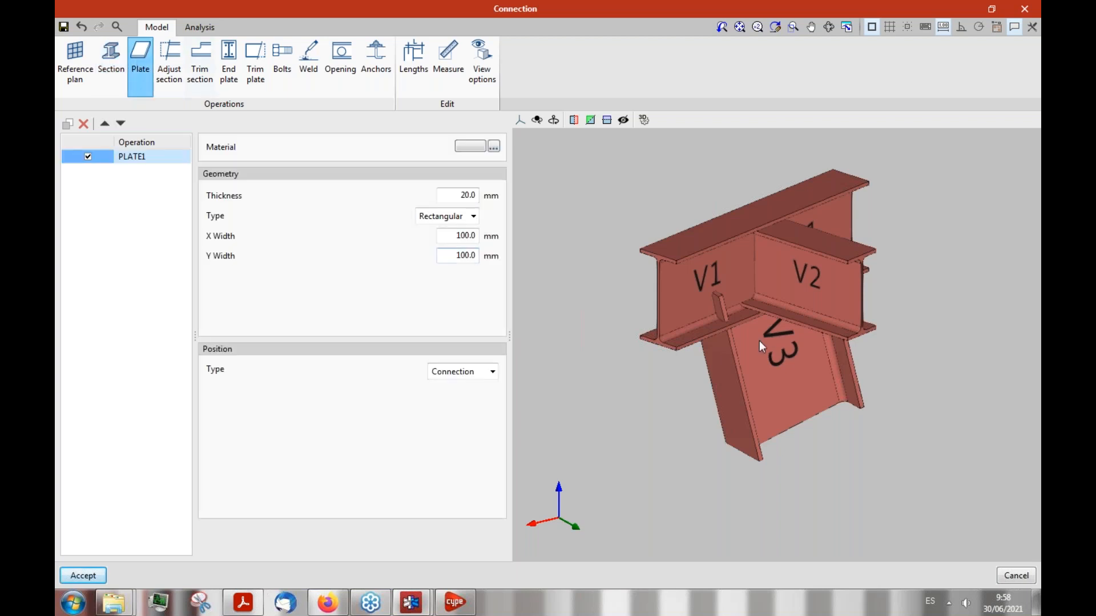
left_click(736, 361)
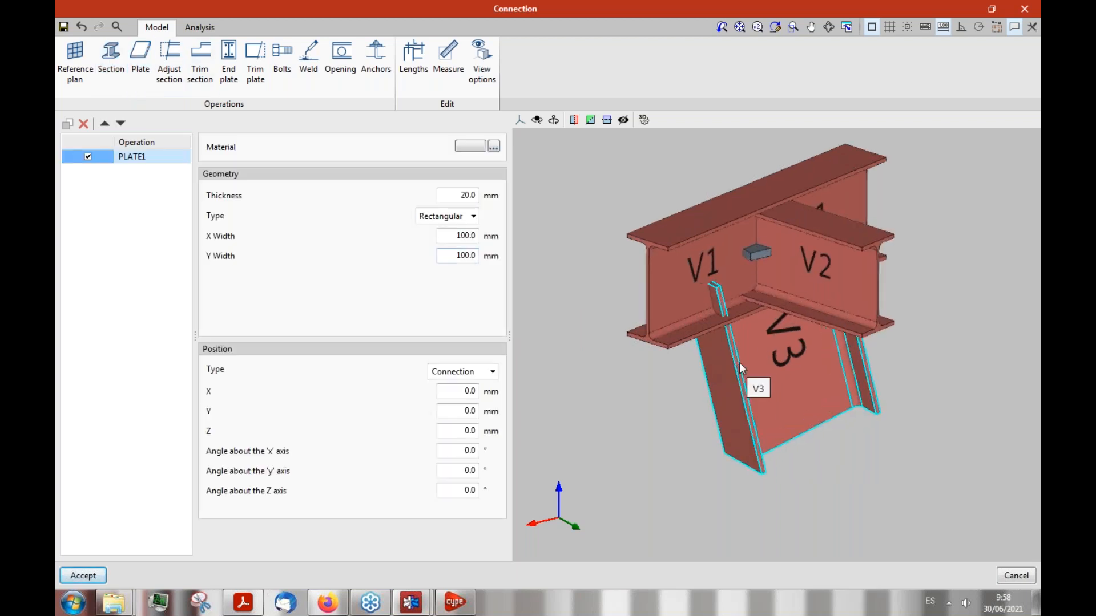
left_click(470, 147)
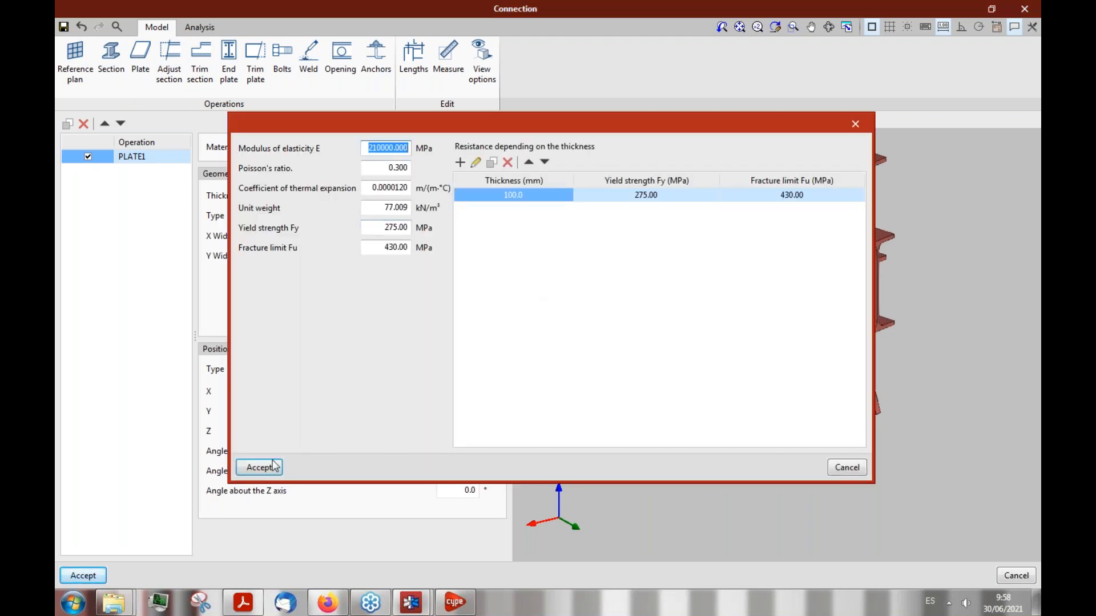
left_click(259, 467)
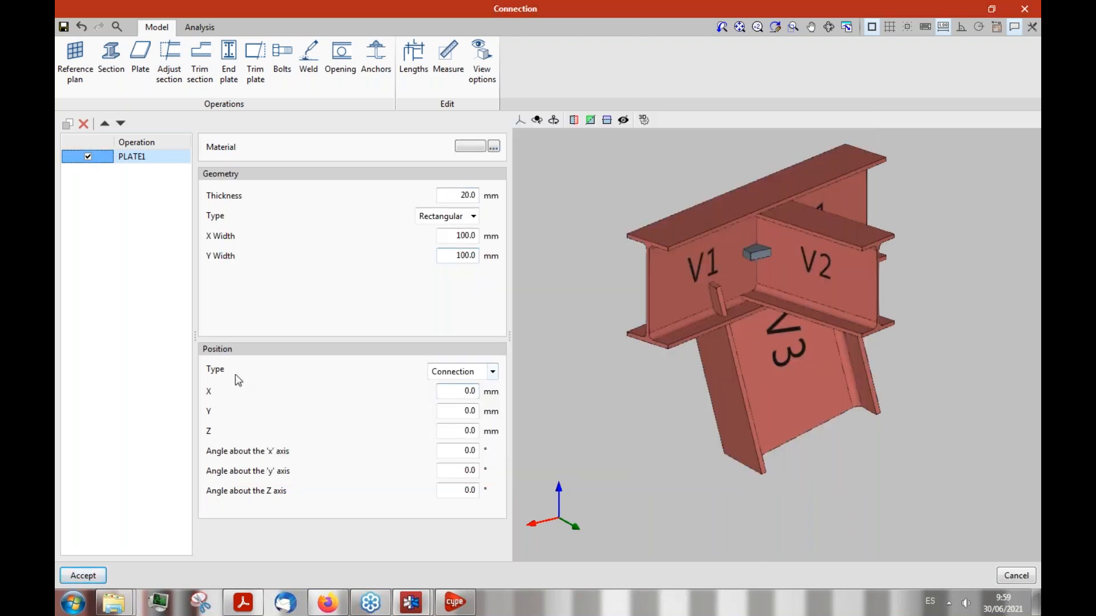
Step: Try positioning the plate as Attached to a section and to a plate, and return its position type to Connection
left_click(492, 371)
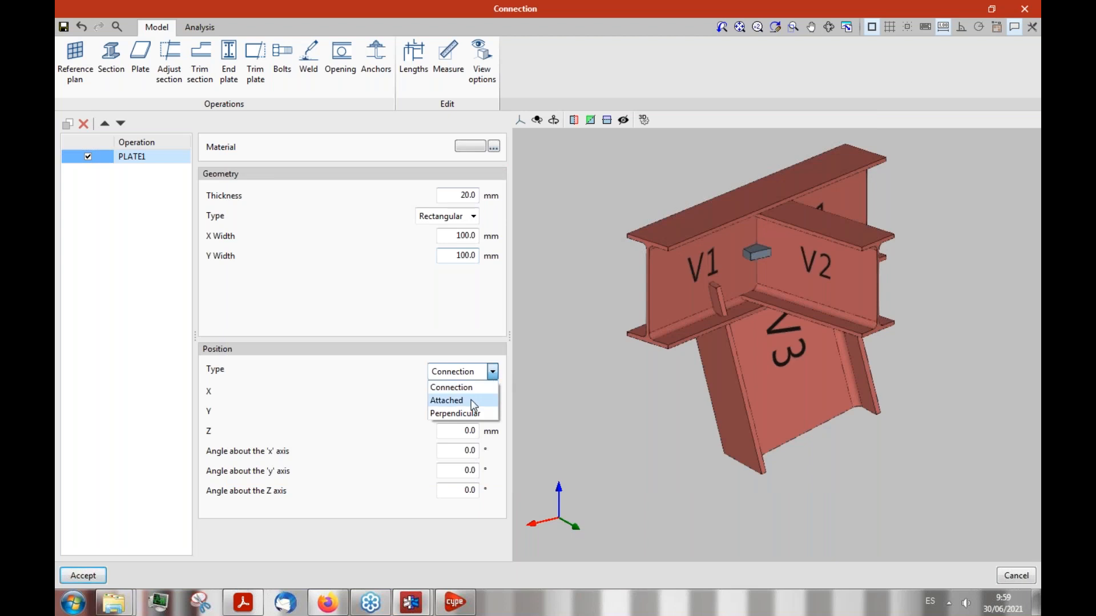
left_click(450, 400)
left_click(277, 399)
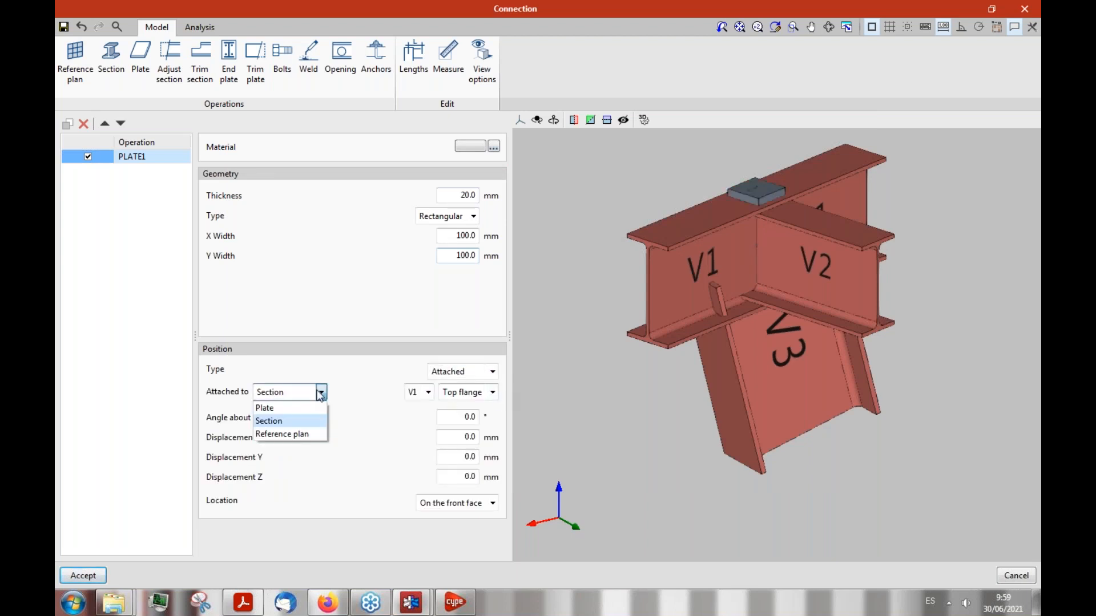
left_click(302, 409)
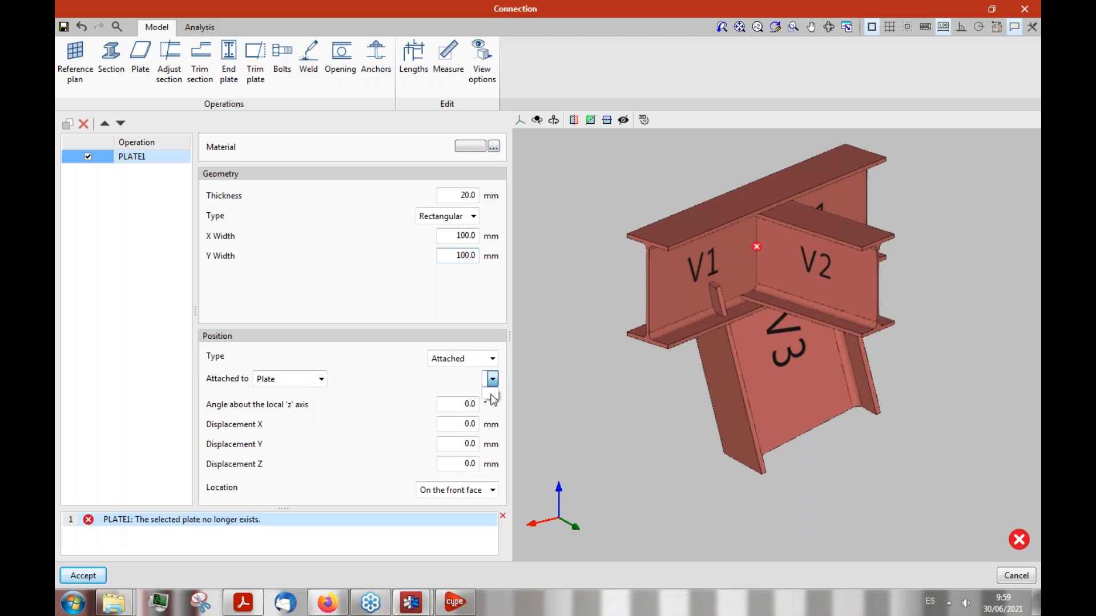
left_click(492, 359)
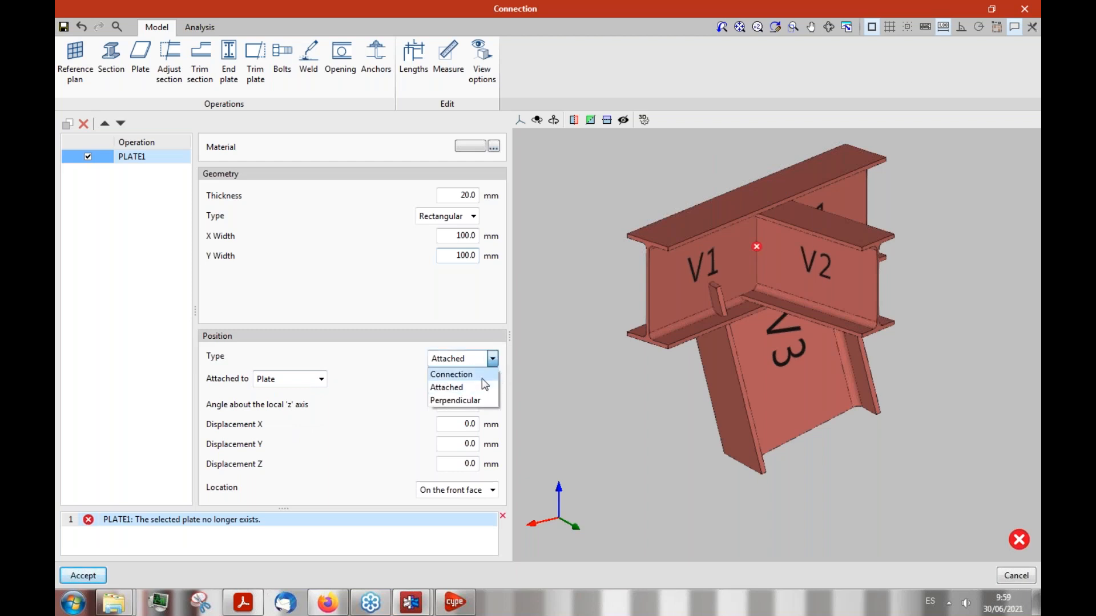
left_click(477, 376)
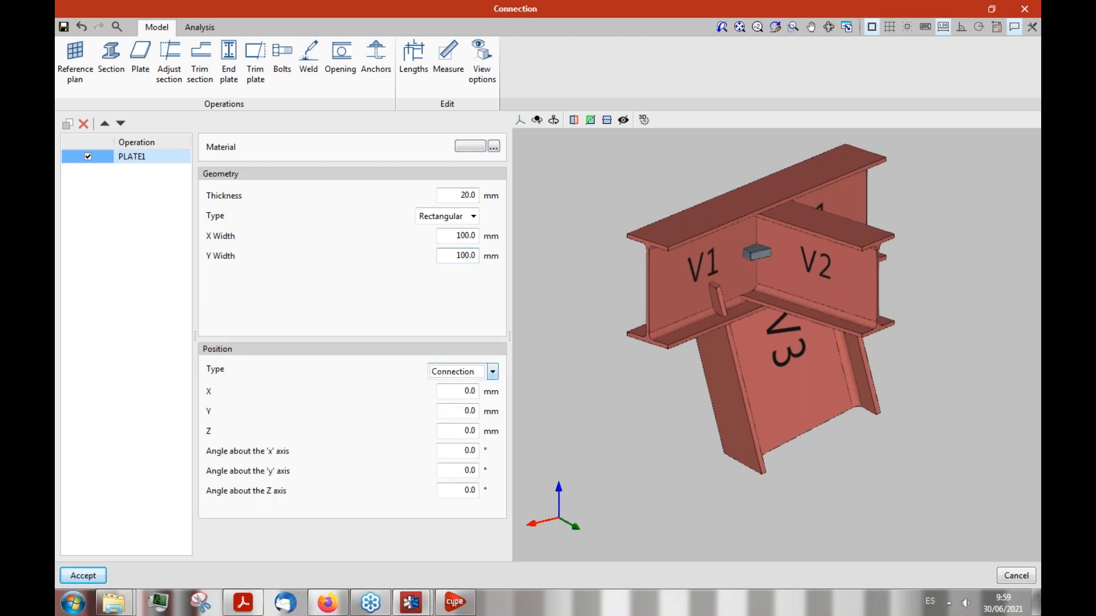
Step: Delete the rectangular plate from the connection's operations
middle_click_drag(597, 268, 704, 389)
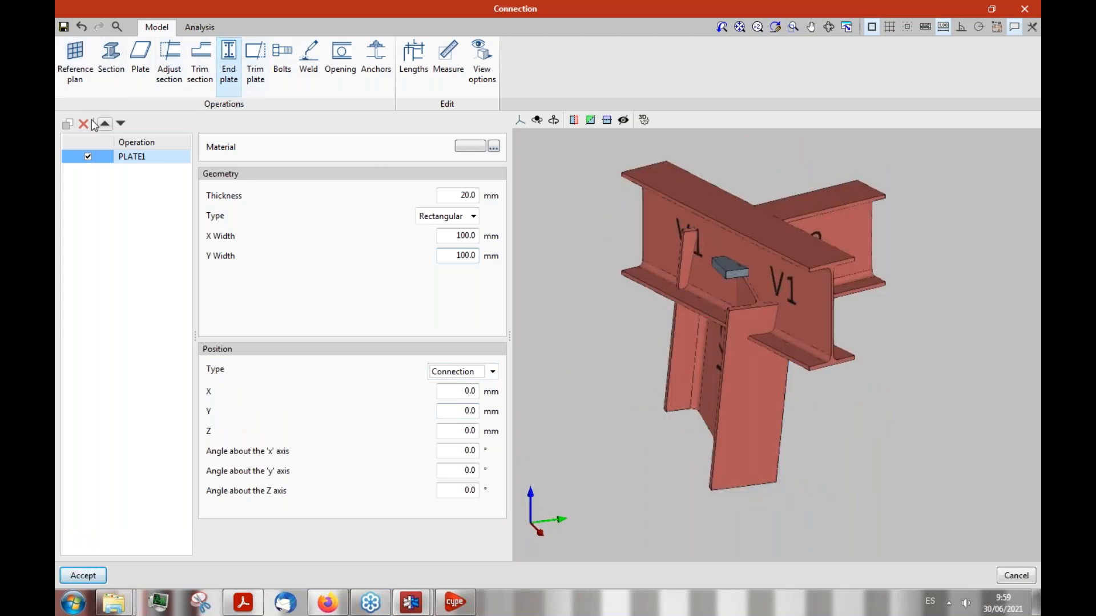
middle_click_drag(690, 295, 744, 335)
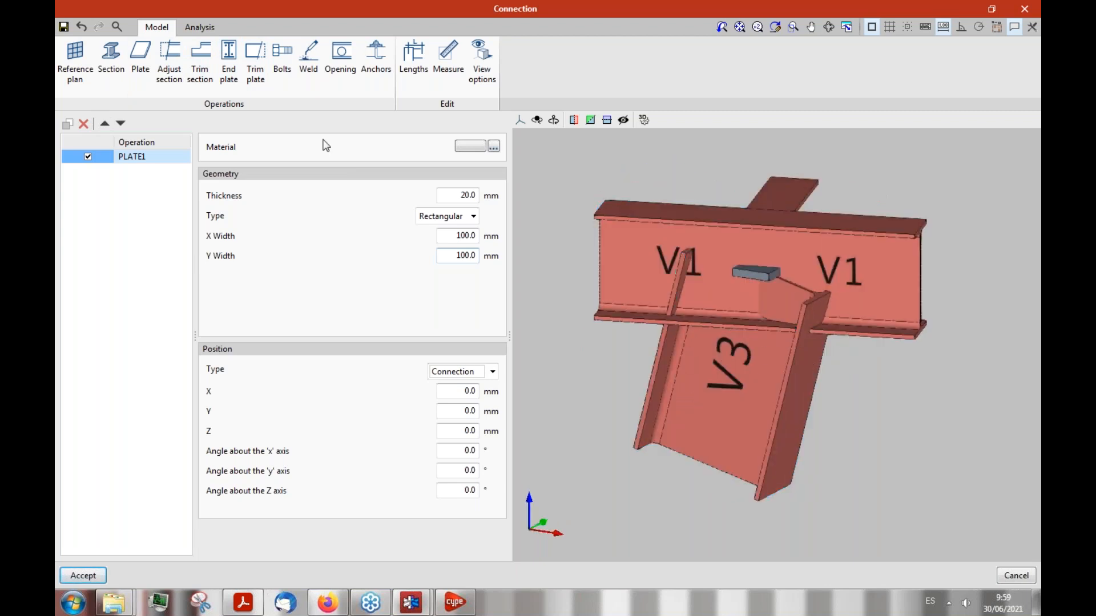
left_click(83, 124)
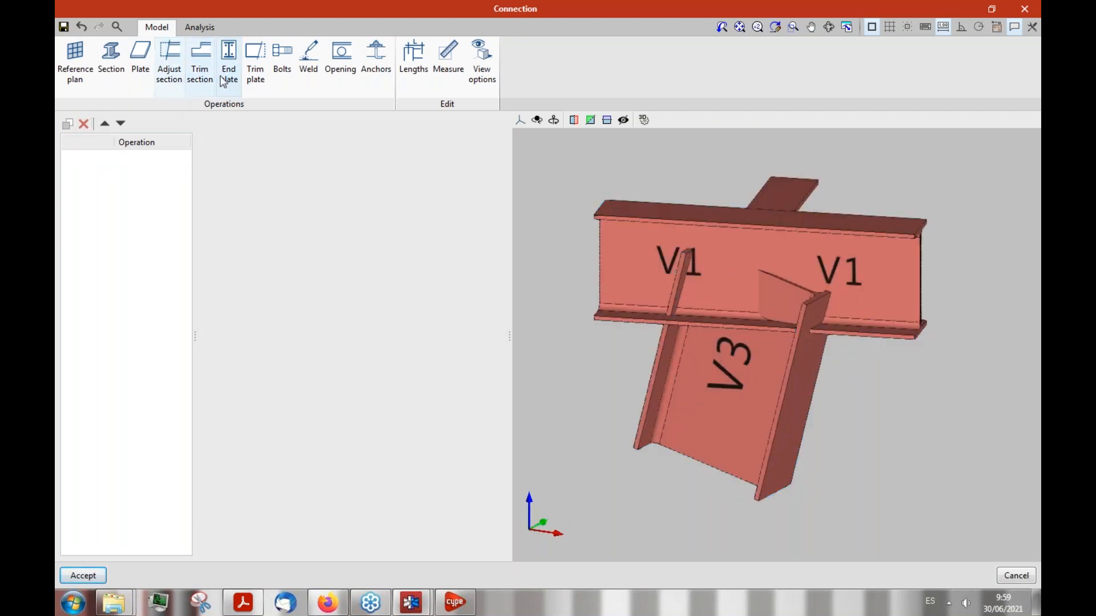
Step: Add a rectangular end plate to section V3 and join it to the bottom flange of V1
left_click(231, 59)
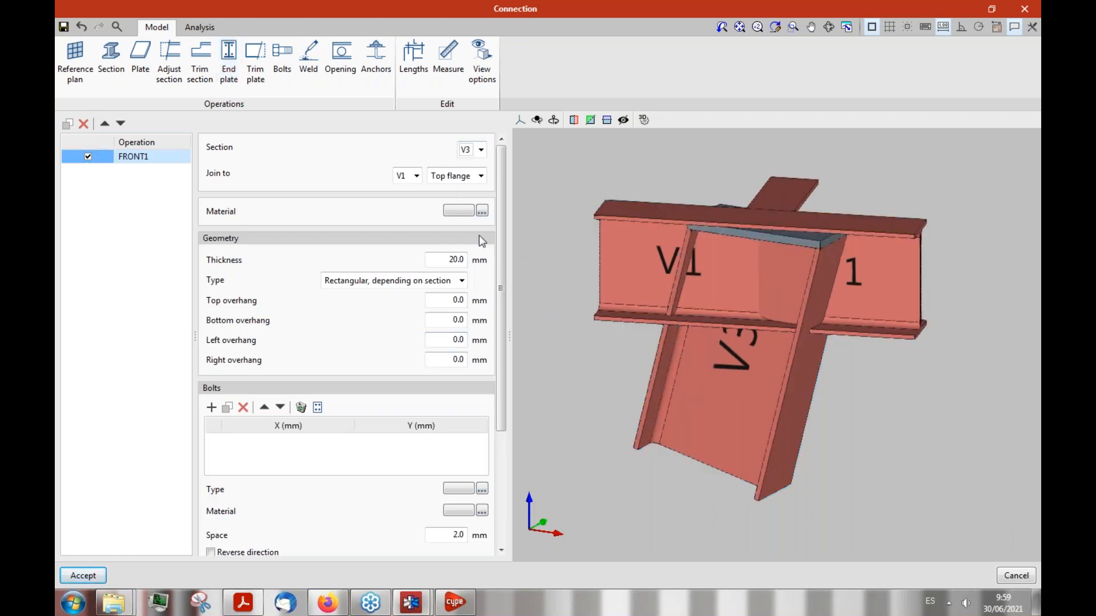
left_click(481, 175)
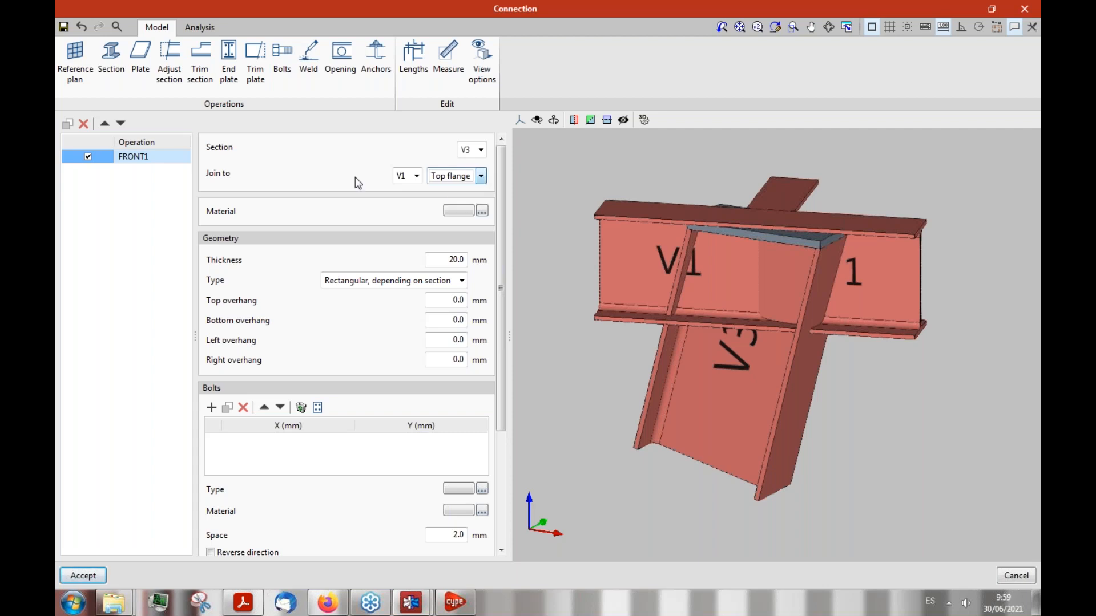
scroll(784, 231, "up", 3)
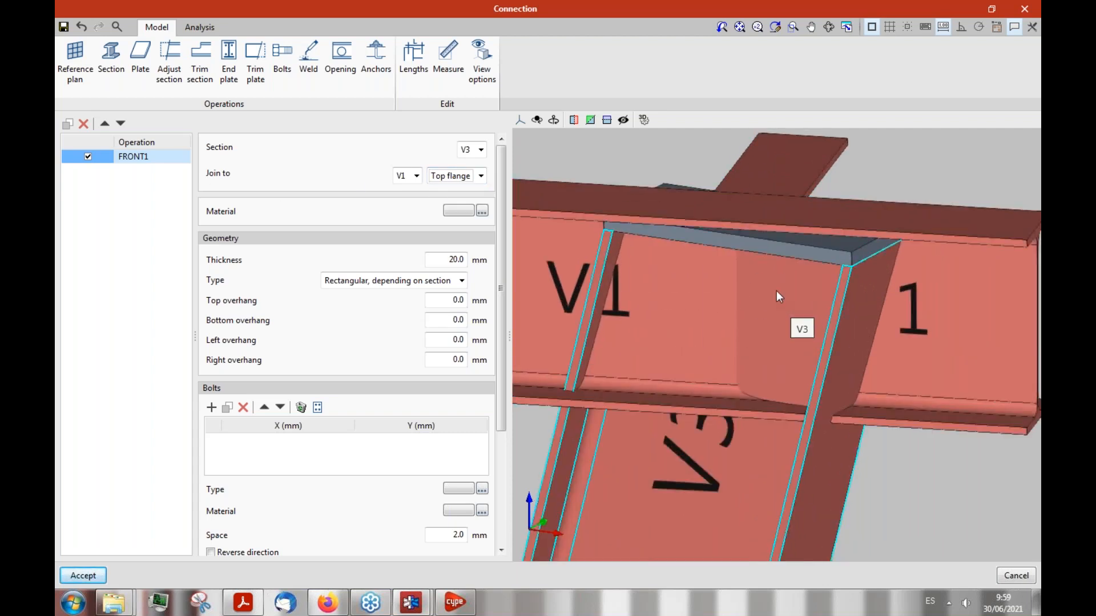
middle_click_drag(735, 281, 730, 302)
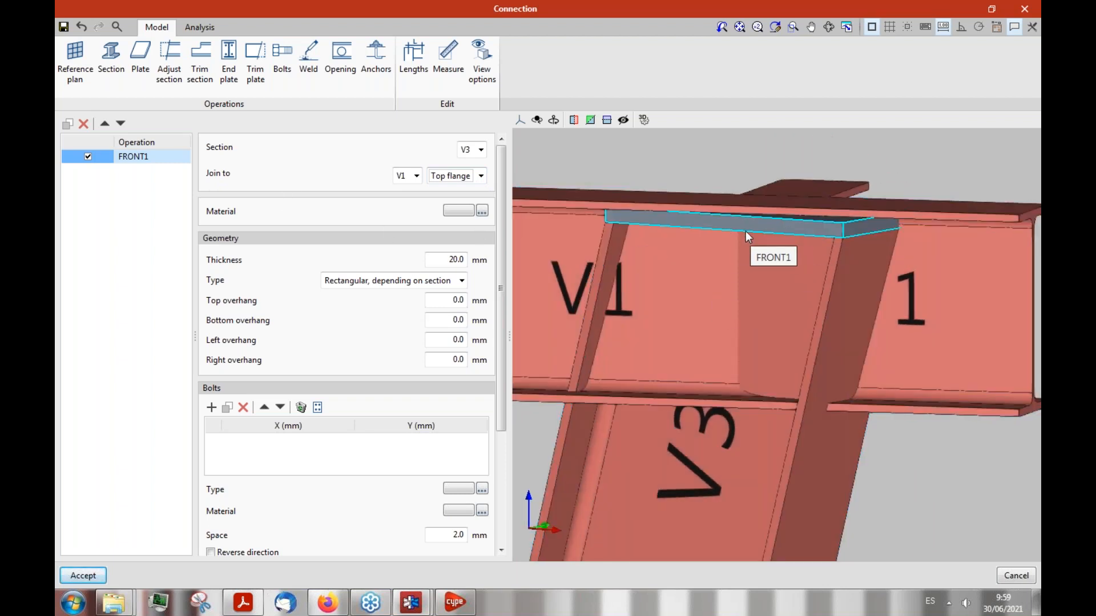
left_click(482, 177)
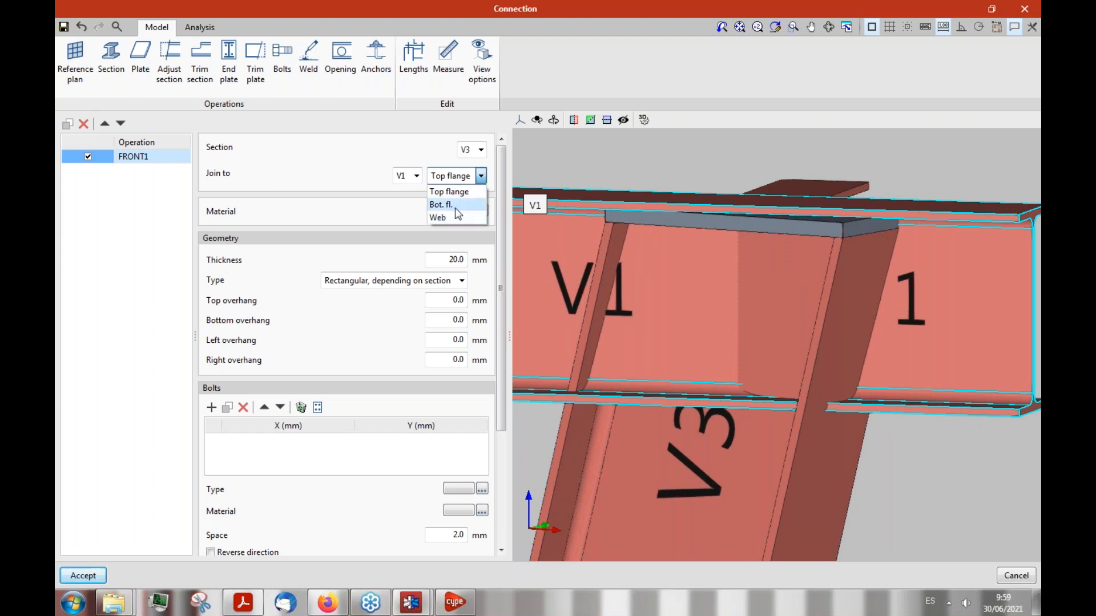
left_click(457, 206)
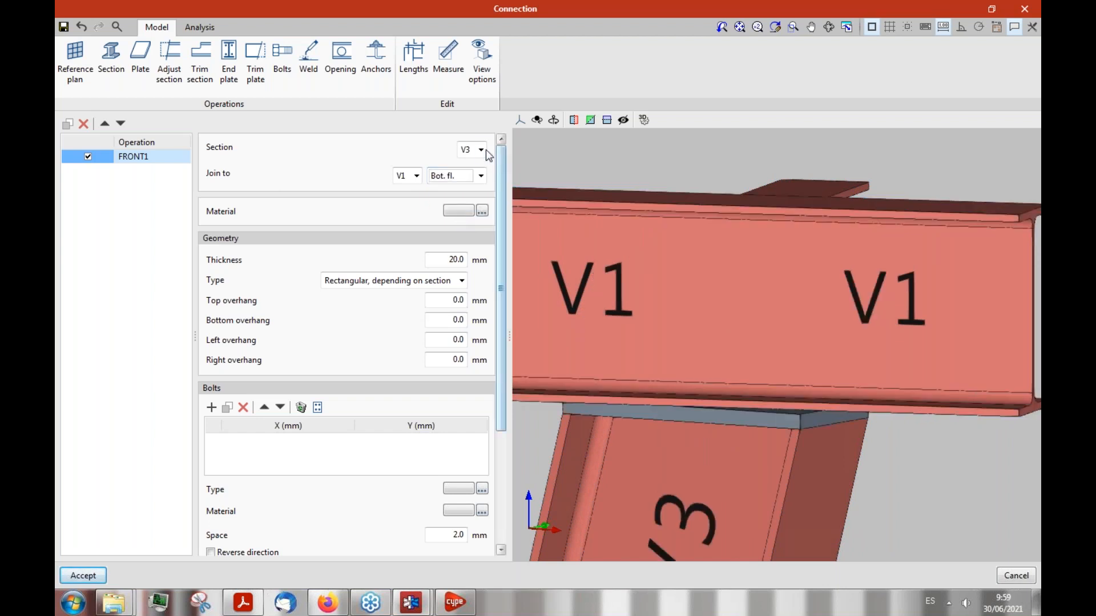
Step: Set the end plate's top, bottom, left and right overhangs to 20 mm
scroll(844, 322, "down", 2)
scroll(771, 394, "up", 2)
middle_click_drag(736, 394, 959, 389, "shift")
middle_click_drag(891, 384, 753, 427, "shift")
scroll(656, 264, "down", 2)
scroll(355, 289, "down", 3)
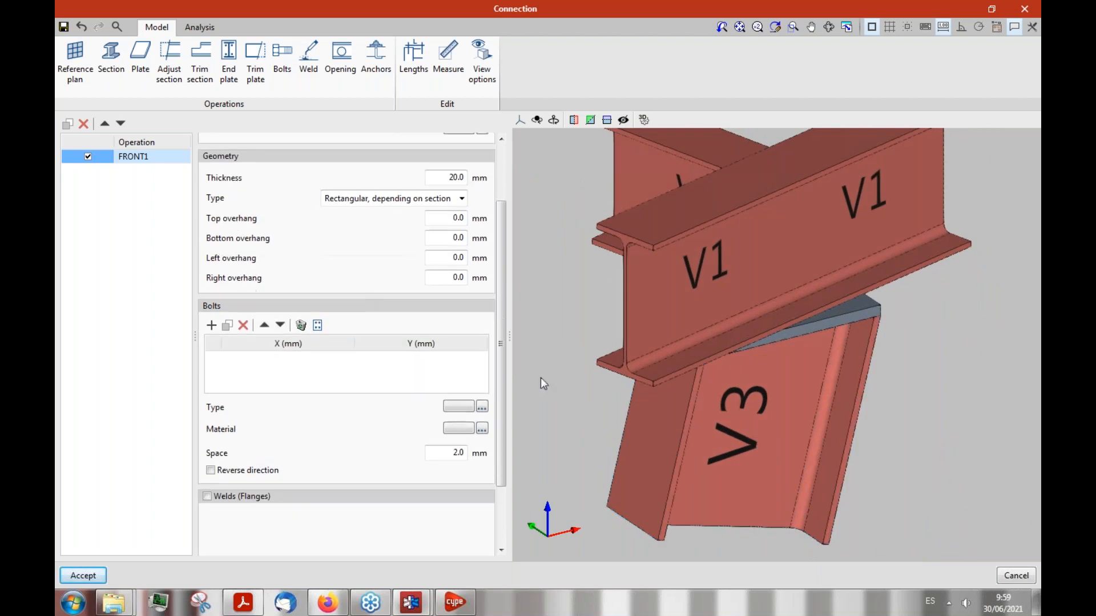
scroll(887, 461, "up", 2)
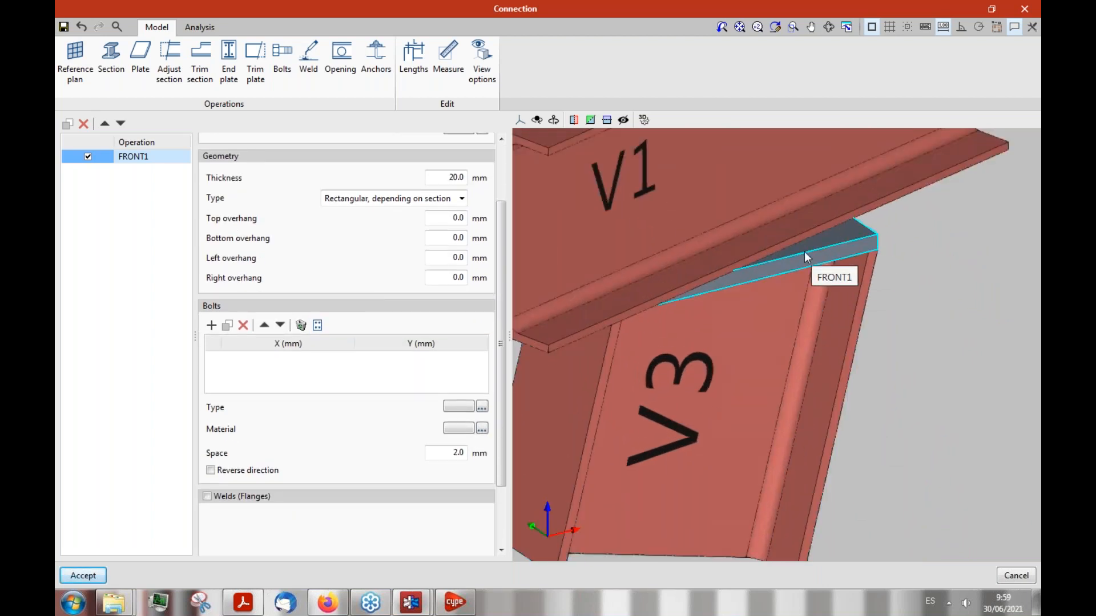
scroll(804, 252, "down", 3)
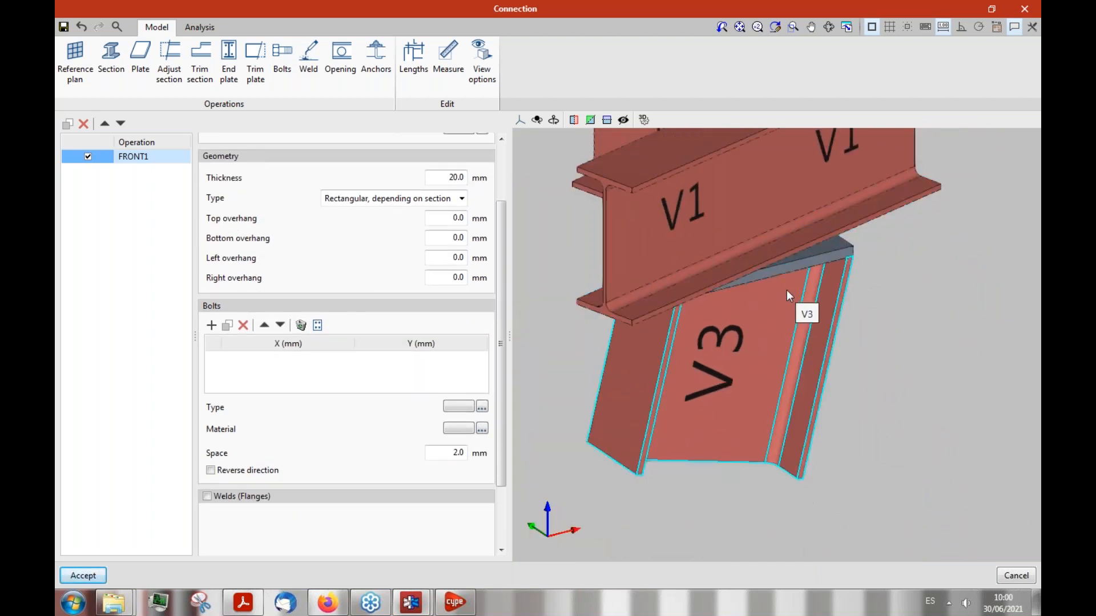
middle_click_drag(769, 308, 890, 306)
scroll(346, 342, "up", 1)
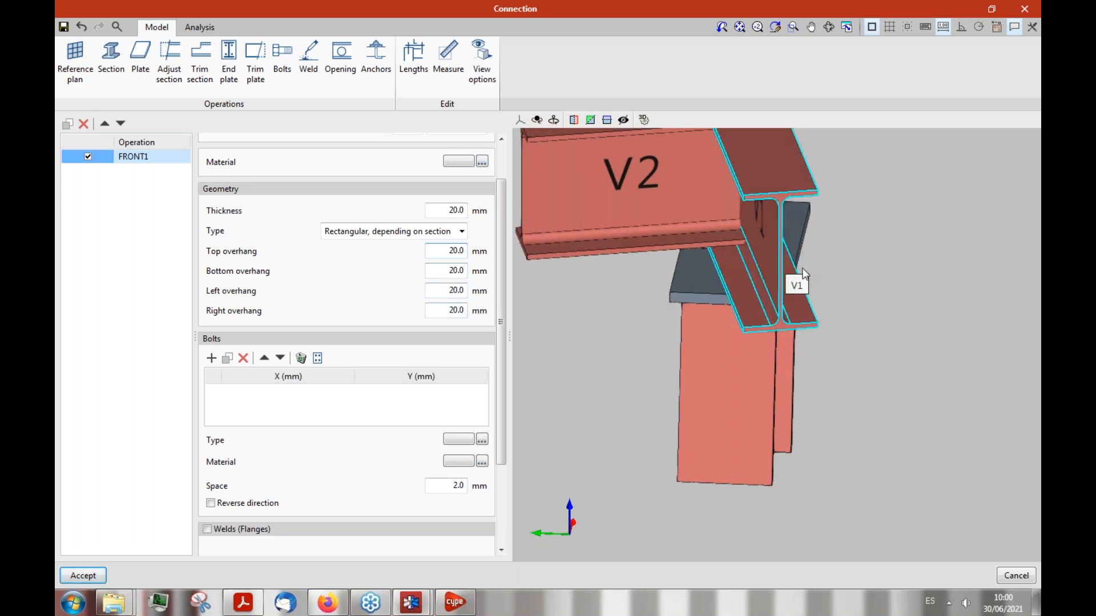
mouse_move(819, 238)
middle_mouse_down()
mouse_move(750, 185)
mouse_move(746, 240)
mouse_move(802, 181)
mouse_move(753, 274)
mouse_move(721, 276)
mouse_move(699, 183)
mouse_move(759, 251)
mouse_move(770, 187)
mouse_move(742, 240)
mouse_move(719, 251)
middle_mouse_up()
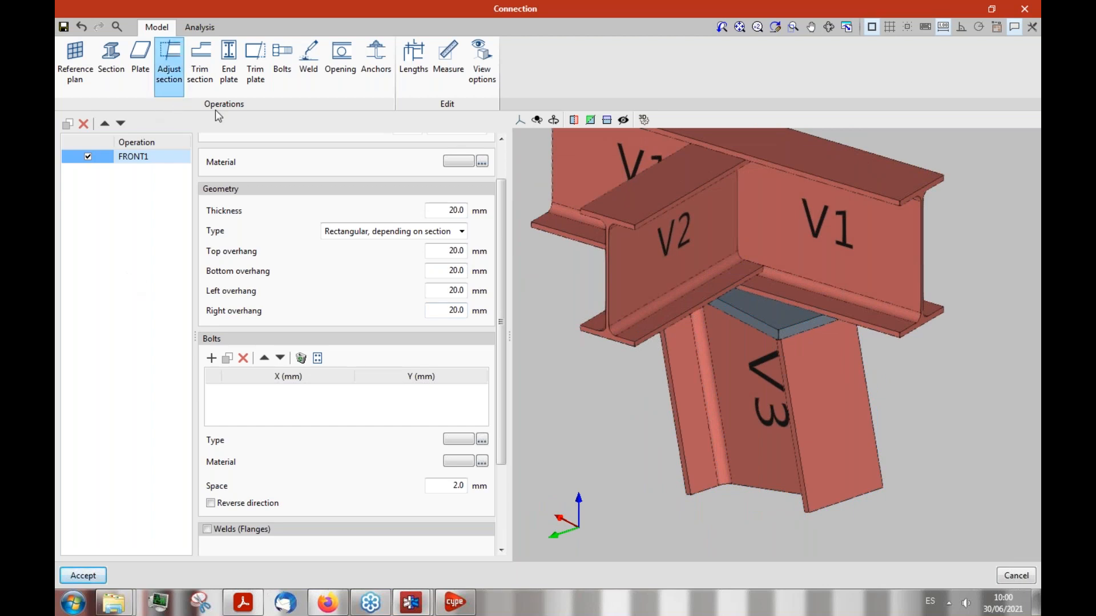
Step: Add a 4 mm fillet weld between the top flange of section V3 and the end plate
left_click(309, 60)
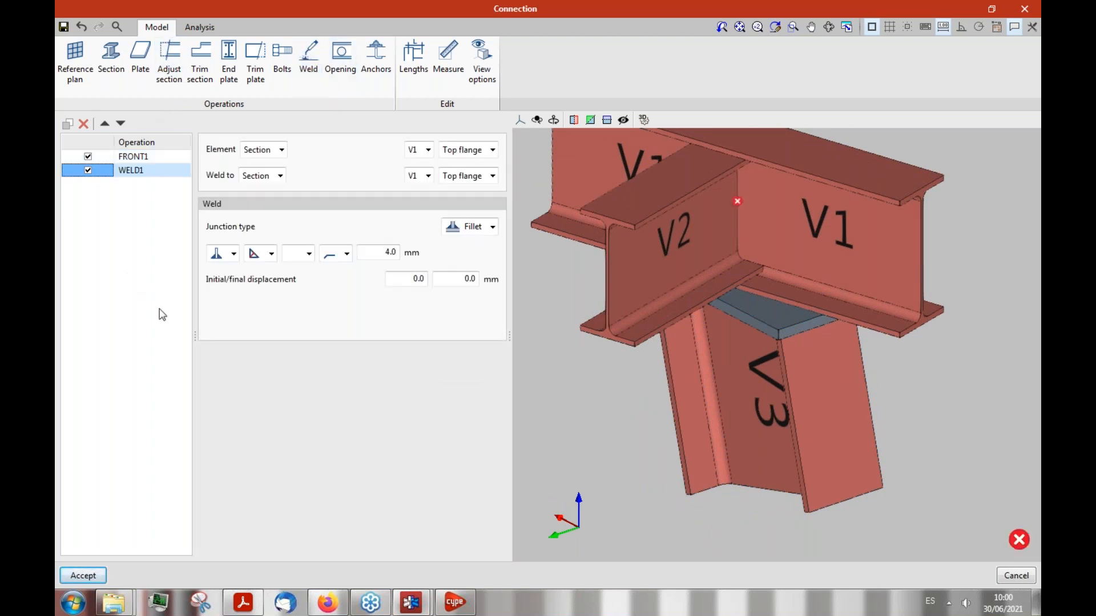
middle_click_drag(702, 366, 730, 262)
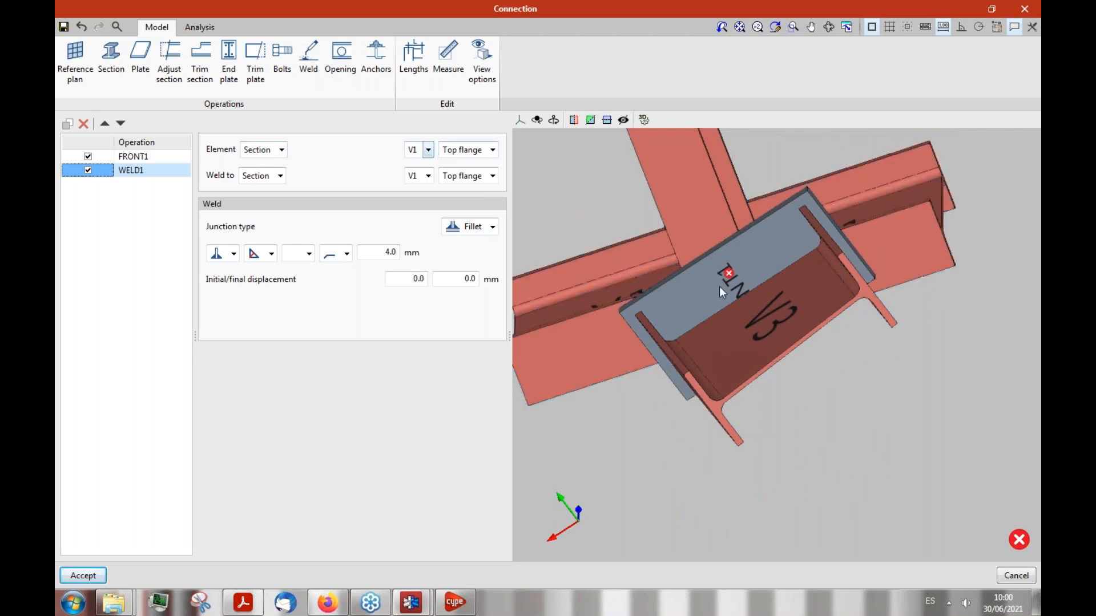
middle_click_drag(720, 287, 723, 300)
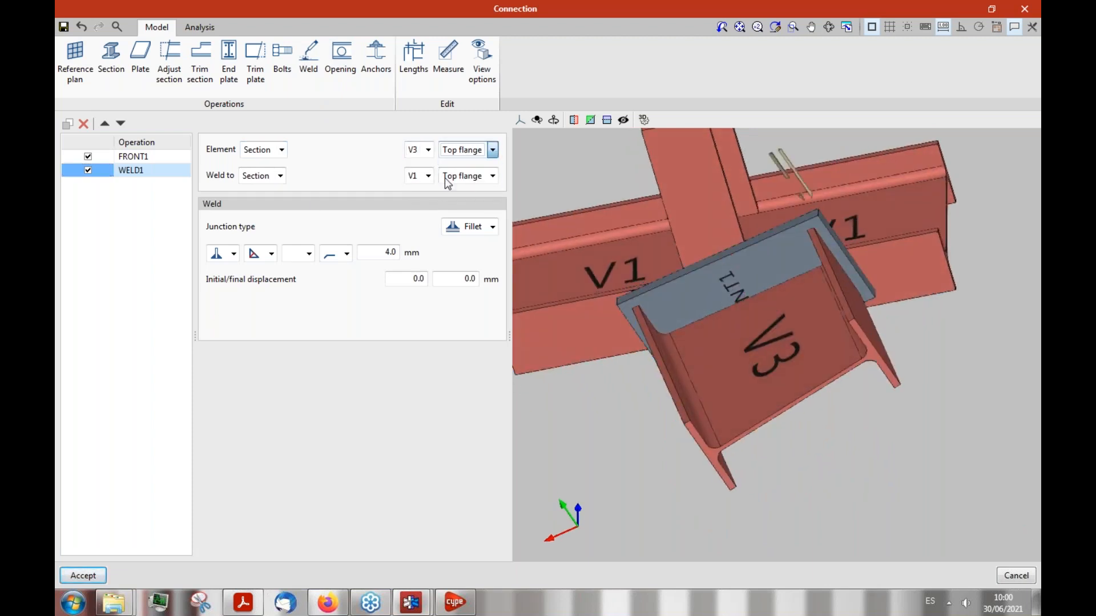
left_click(280, 177)
left_click(251, 205)
left_click(732, 279)
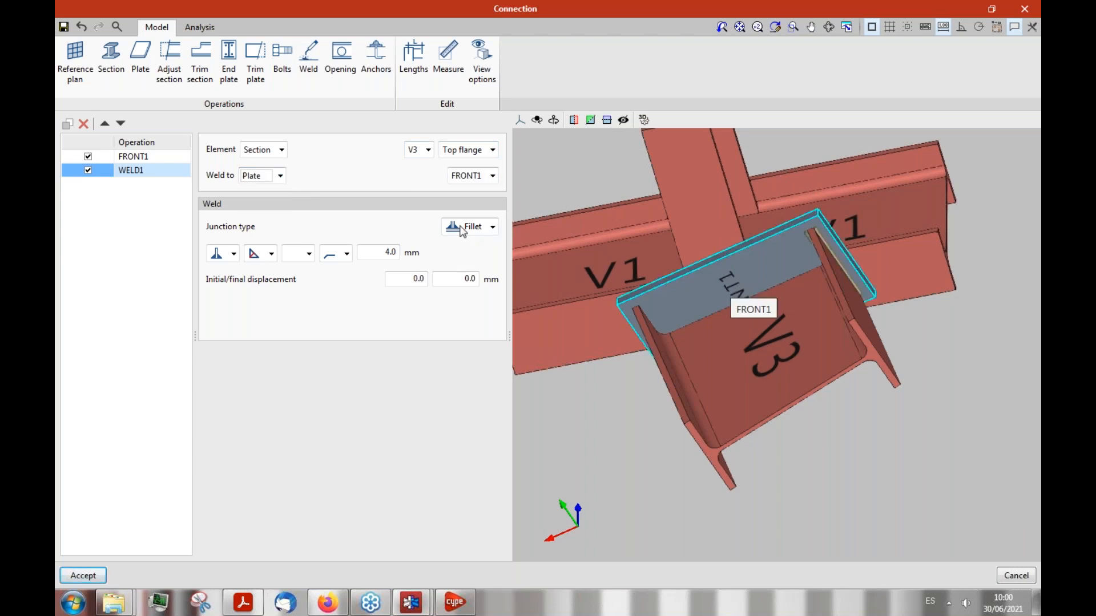
Step: Examine the weld on the end plate and the junction of beams V1 and V2
middle_click_drag(736, 349, 763, 186)
scroll(734, 193, "up", 6)
scroll(762, 187, "down", 4)
middle_click_drag(764, 267, 732, 337)
middle_click_drag(641, 288, 696, 237)
scroll(700, 201, "up", 4)
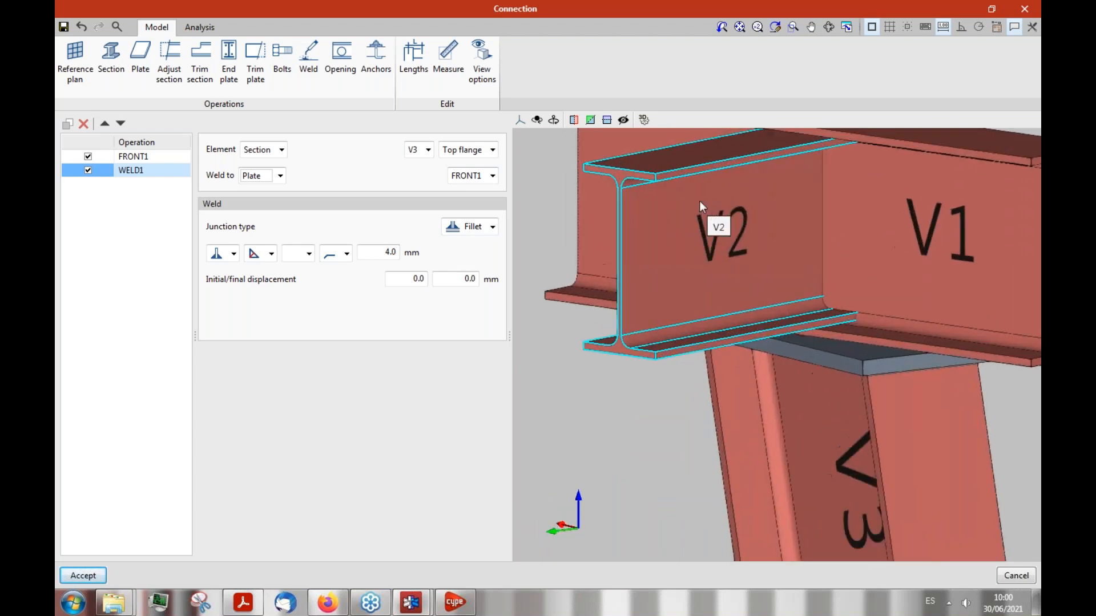
Step: Examine the joint between beams V1 and V2 above the end plate from several sides
middle_click_drag(743, 211, 726, 244)
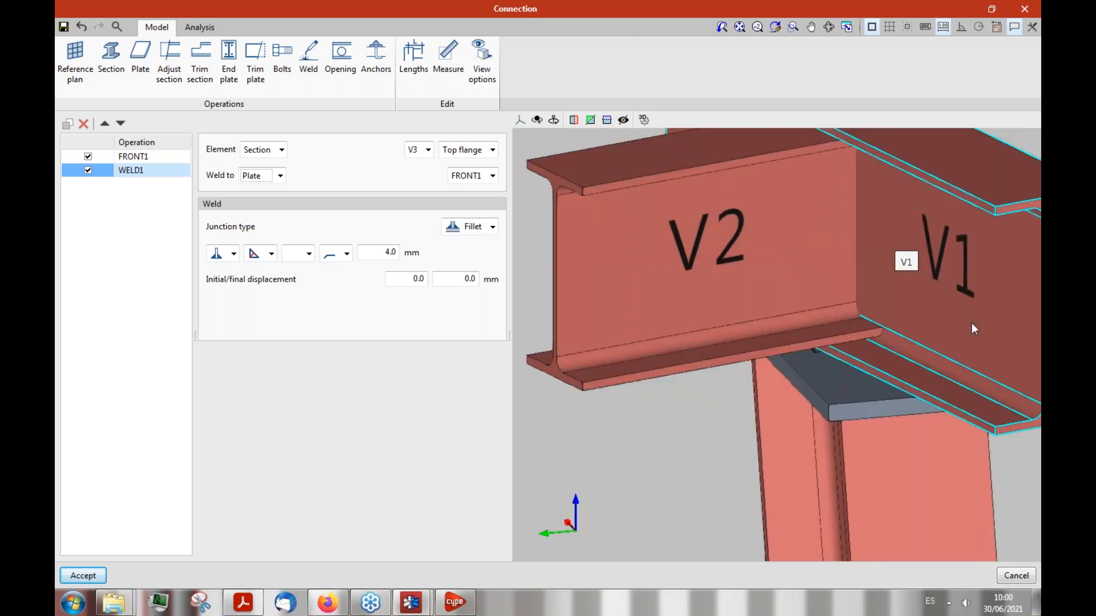
scroll(976, 324, "down", 4)
middle_click_drag(833, 281, 936, 285)
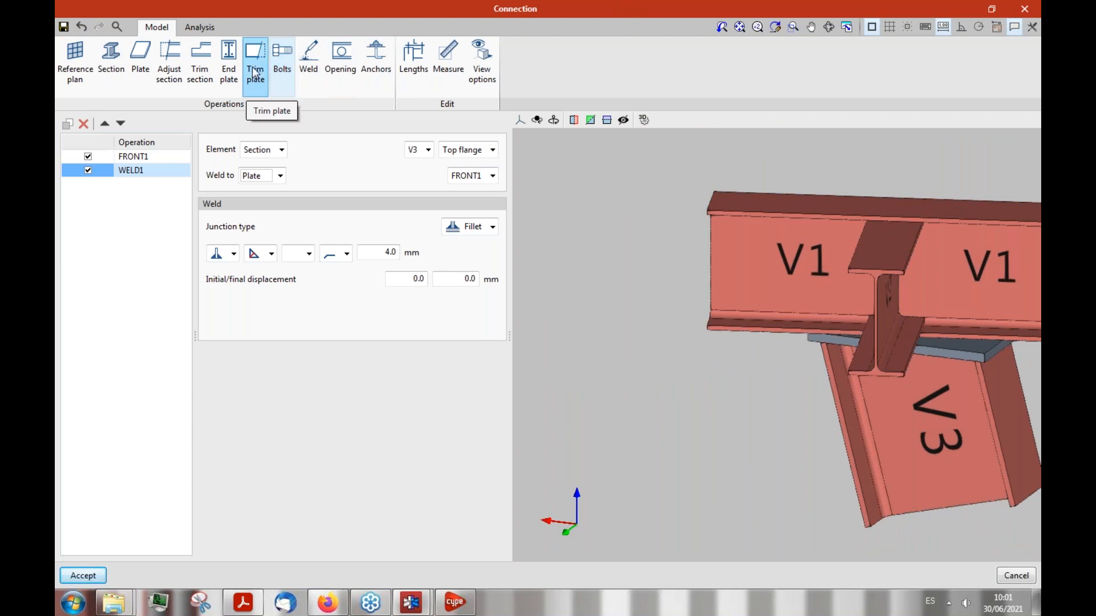
middle_click_drag(761, 273, 836, 268)
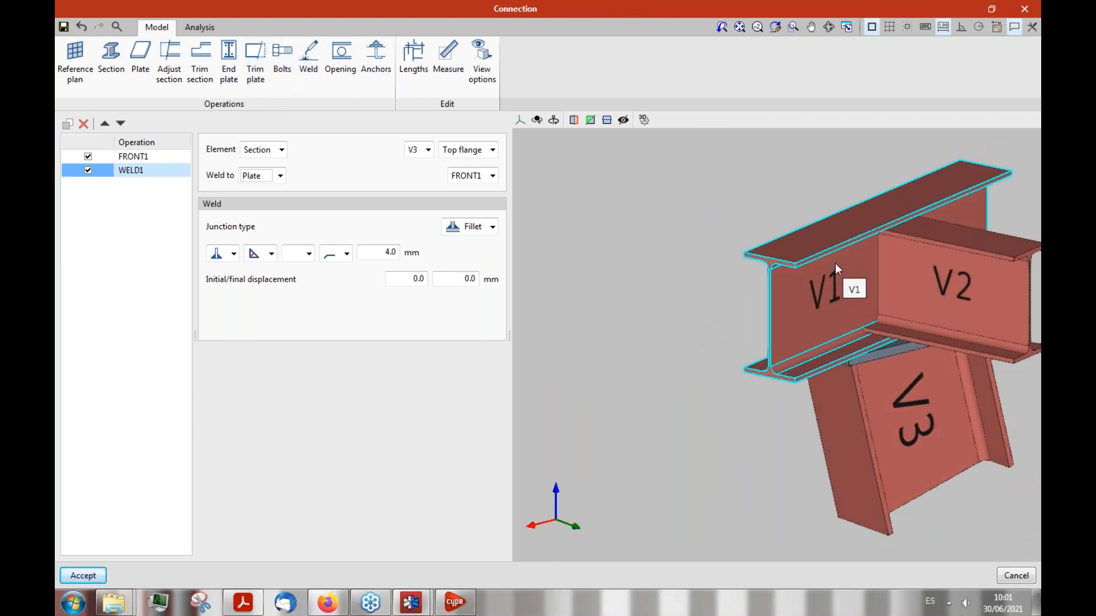
scroll(918, 266, "up", 4)
scroll(853, 295, "down", 6)
scroll(871, 296, "up", 4)
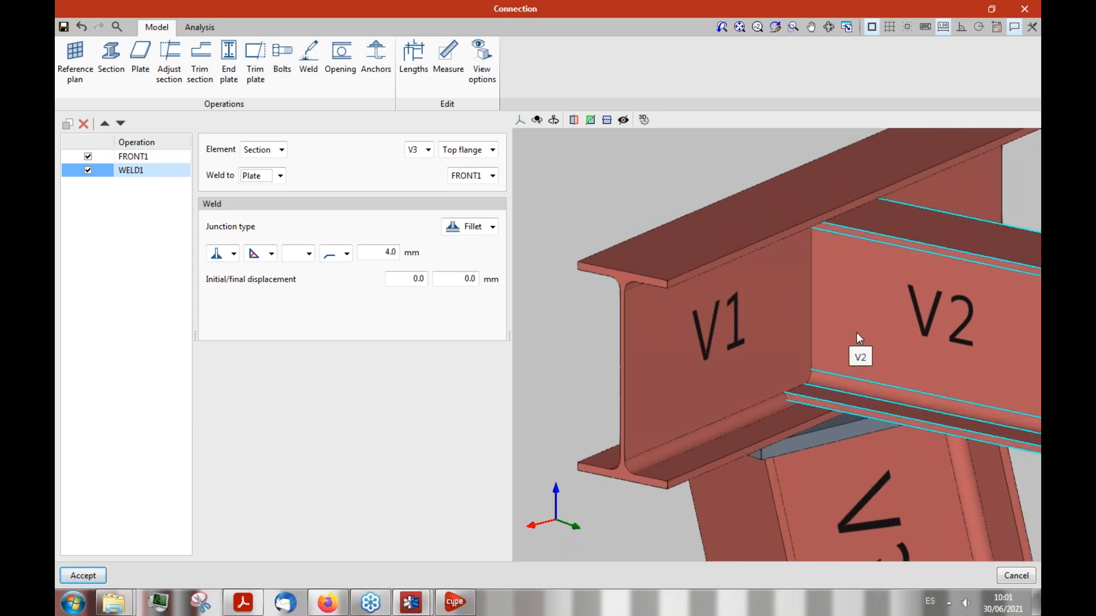
scroll(678, 360, "down", 5)
scroll(764, 347, "up", 2)
scroll(761, 342, "up", 5)
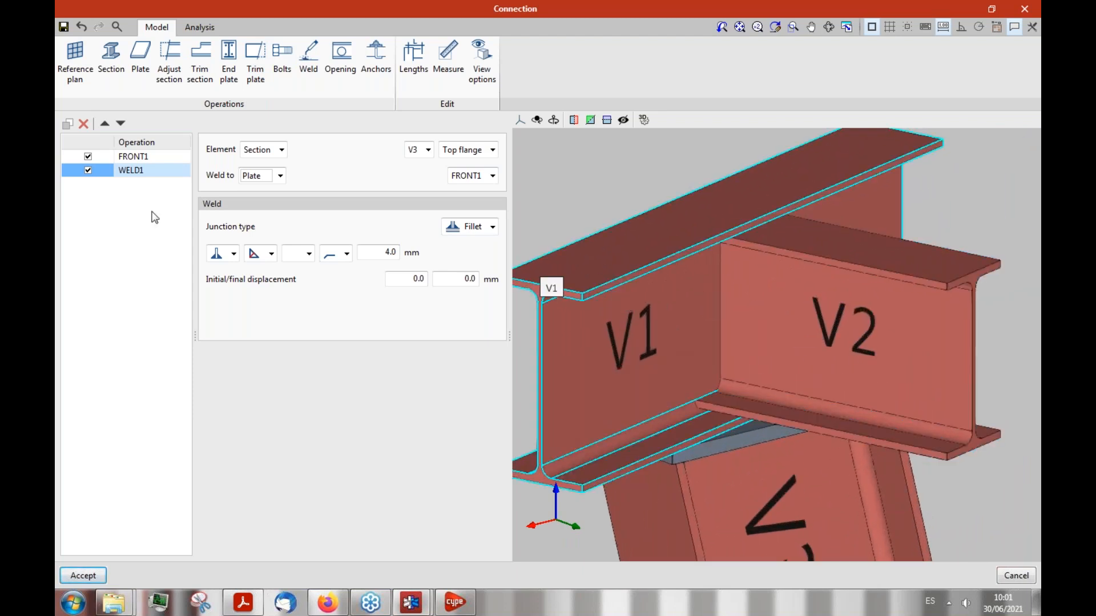
Step: Trim the top of section V2 at beam V1 with a chord-radius notch, X 120 mm, Y 50 mm and corner radius 20 mm
left_click(200, 60)
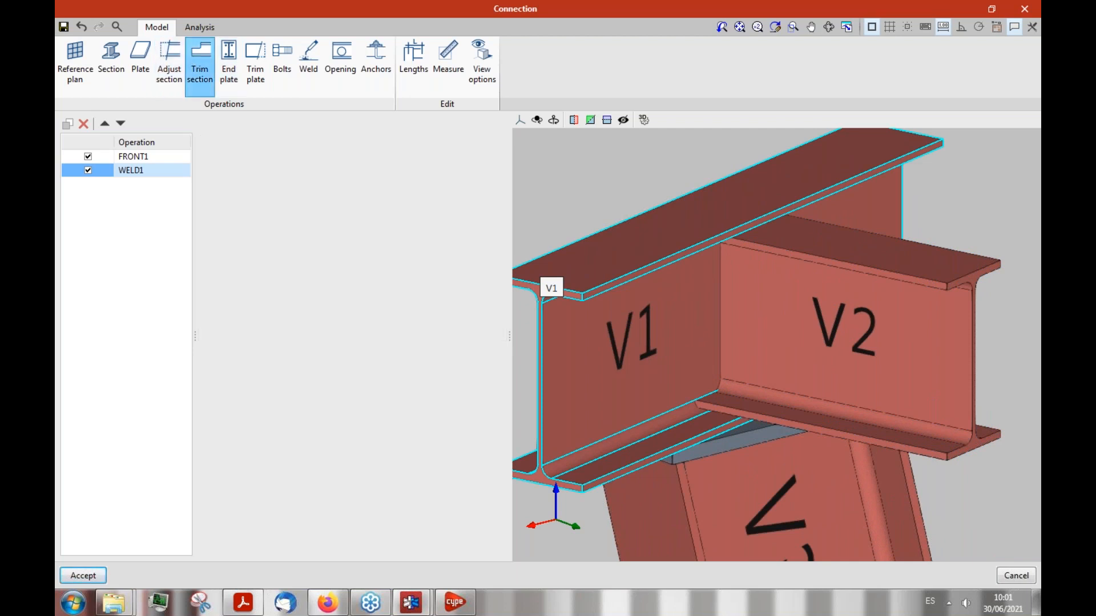
left_click(804, 305)
left_click(695, 294)
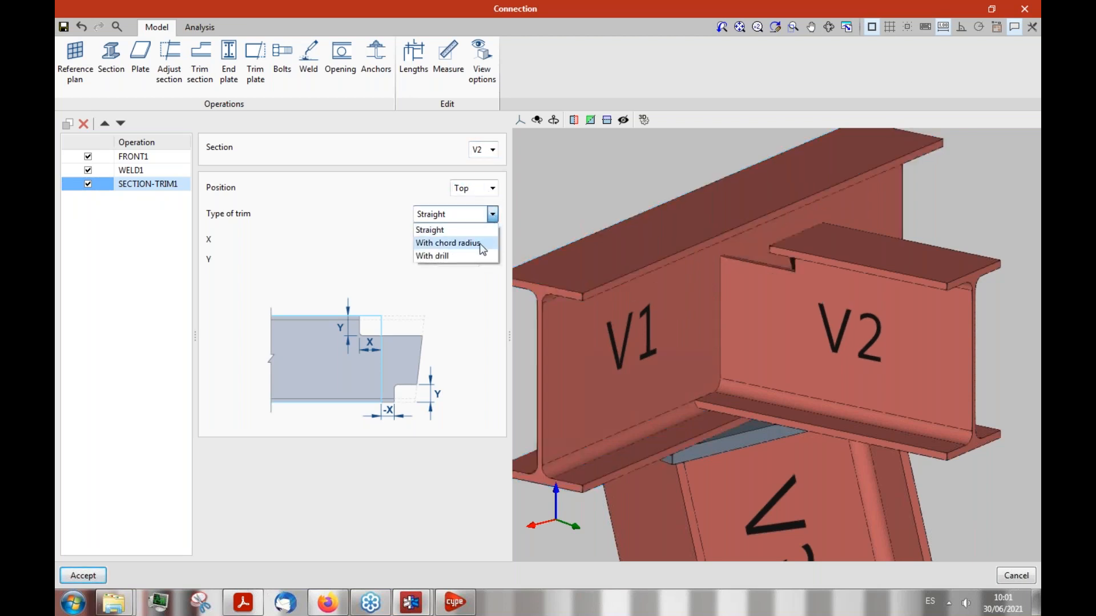
left_click(469, 246)
mouse_move(789, 299)
middle_mouse_down()
mouse_move(824, 290)
mouse_move(827, 265)
mouse_move(812, 286)
mouse_move(790, 284)
middle_mouse_up()
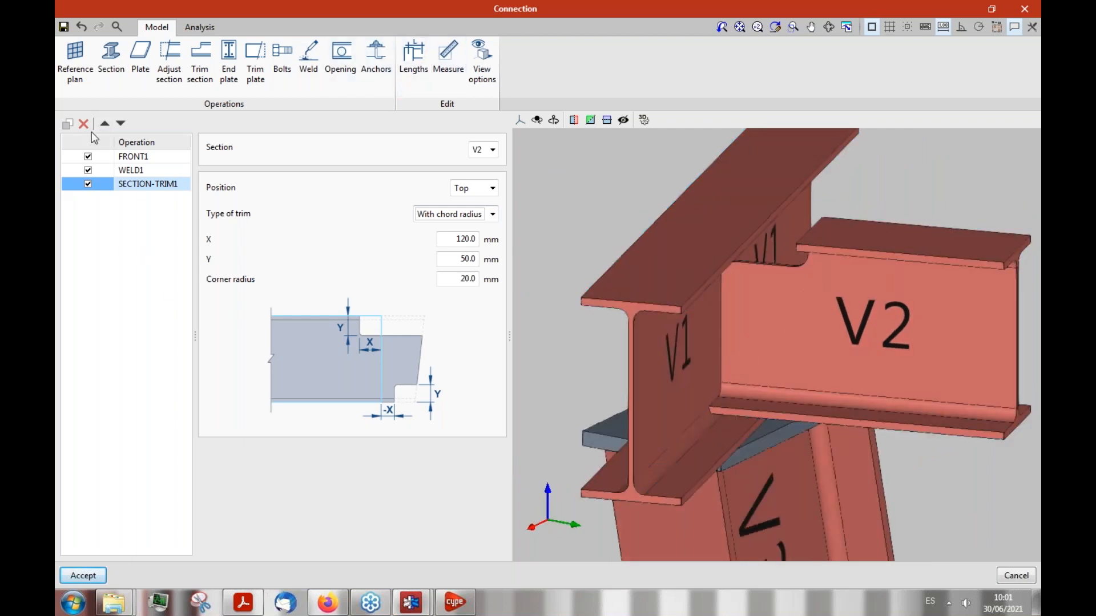
Step: Duplicate the section trim on V2 and set the copy's position to Bottom
left_click(67, 124)
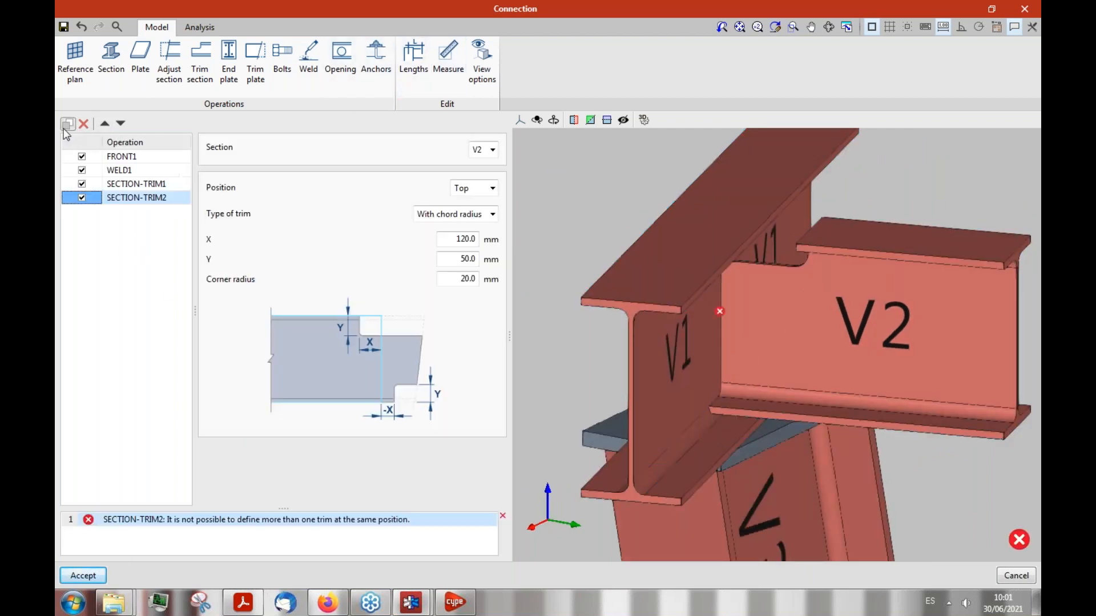
left_click(492, 188)
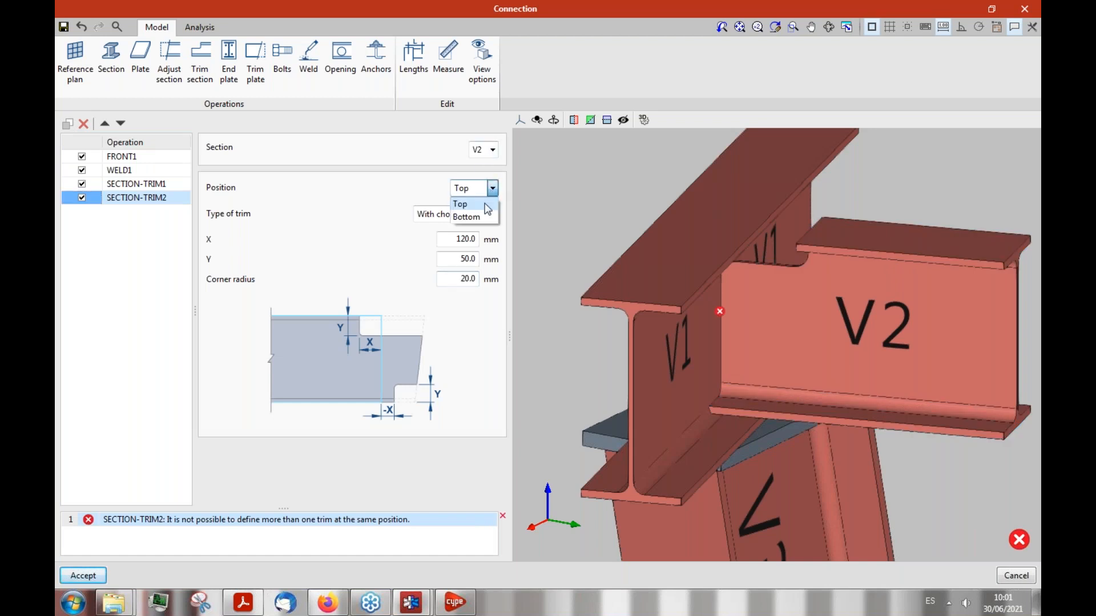
left_click(485, 217)
middle_click_drag(748, 460, 718, 320)
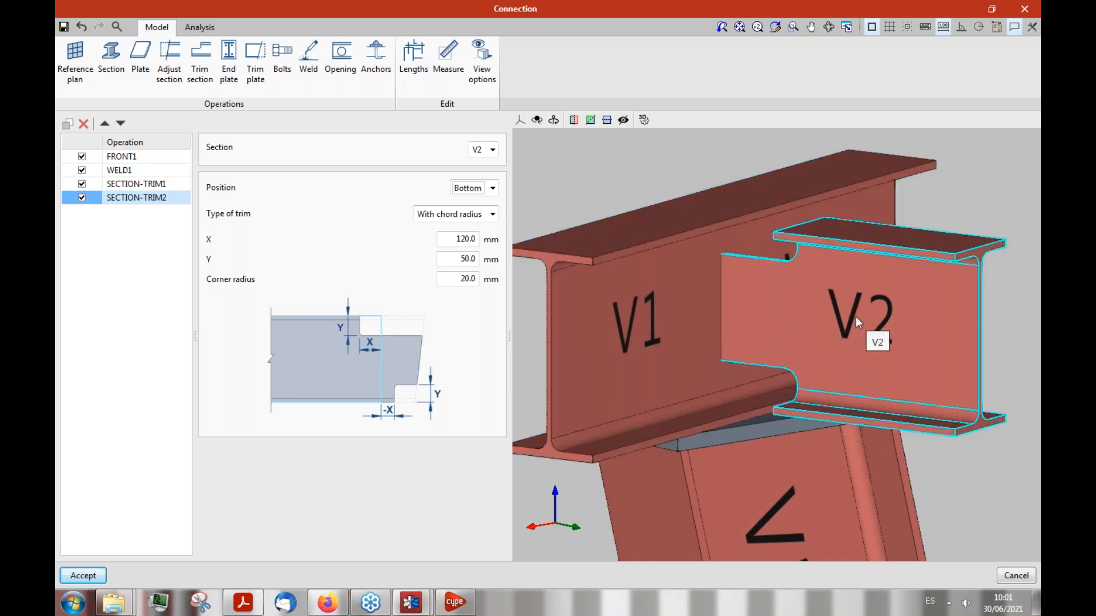
middle_click_drag(747, 366, 802, 325)
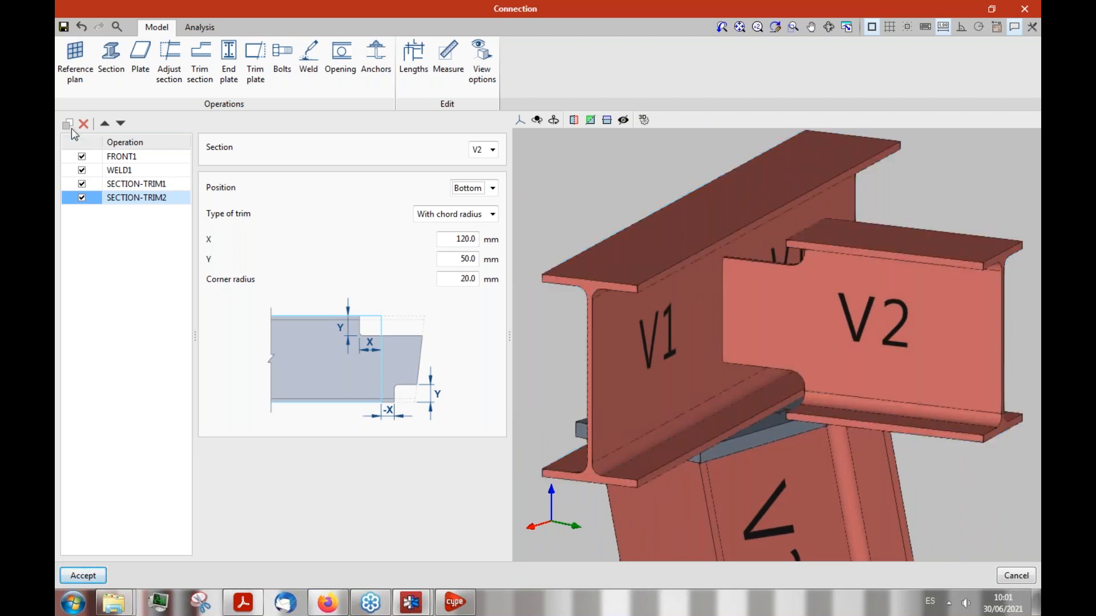
Step: Add a 100 x 100 mm rectangular plate, 20 mm thick, attached to the web of section V2
left_click(138, 75)
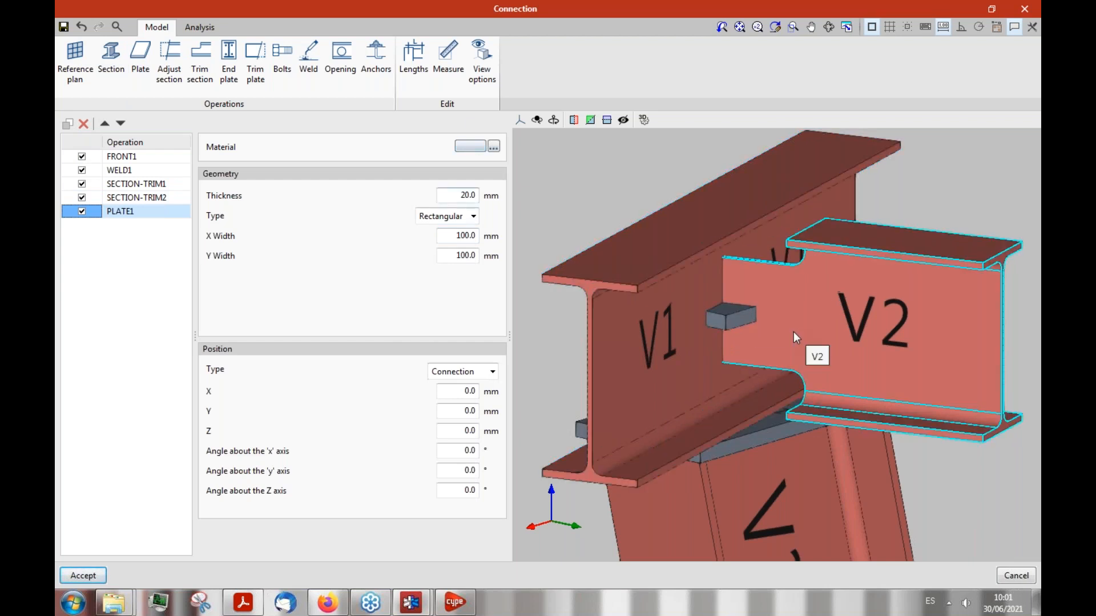
left_click(491, 372)
left_click(447, 401)
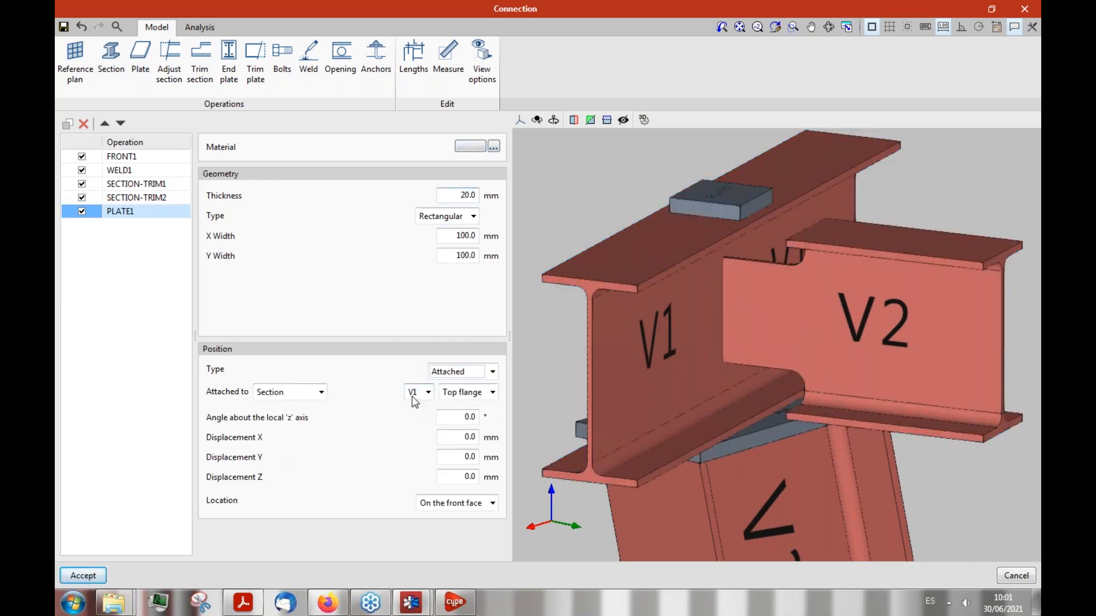
left_click(306, 392)
left_click(291, 421)
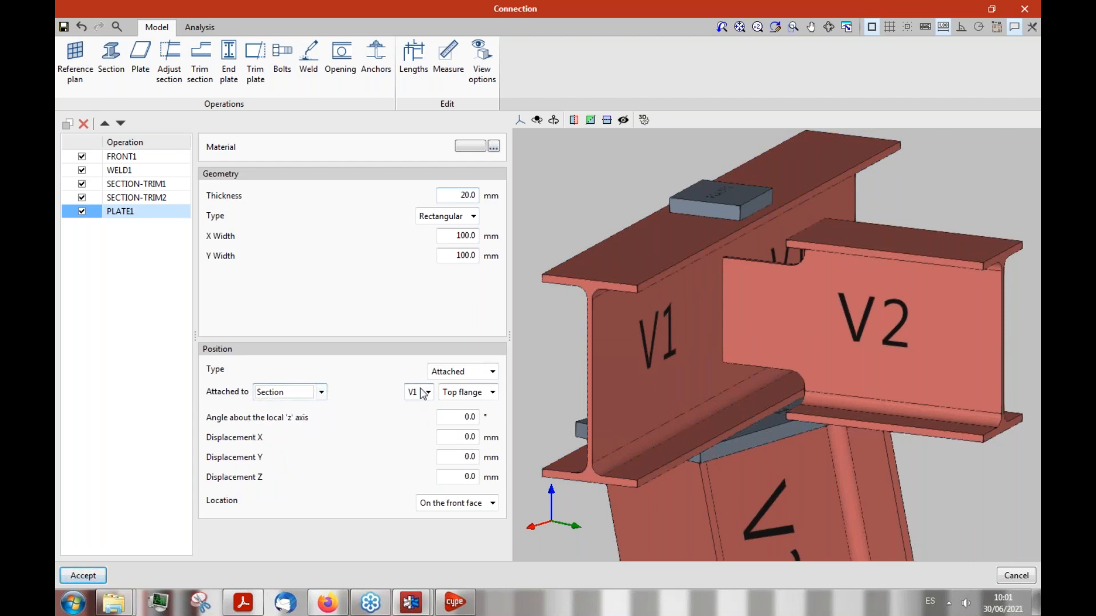
left_click(491, 392)
left_click(449, 434)
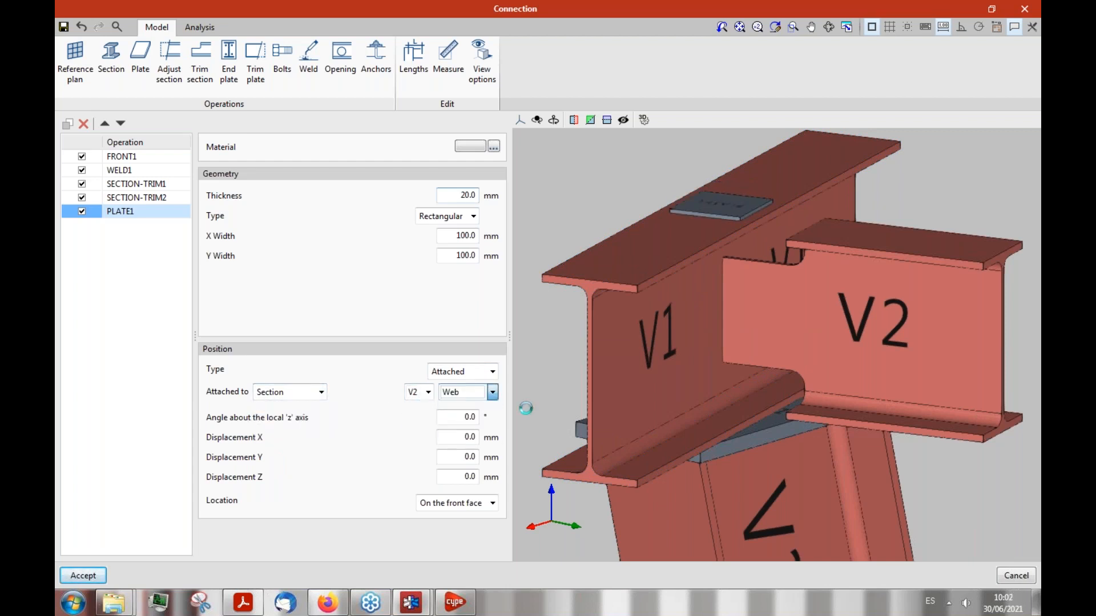
Step: Examine how the new plate sits on V2's web against beam V1 from several angles
middle_click_drag(816, 360, 735, 323)
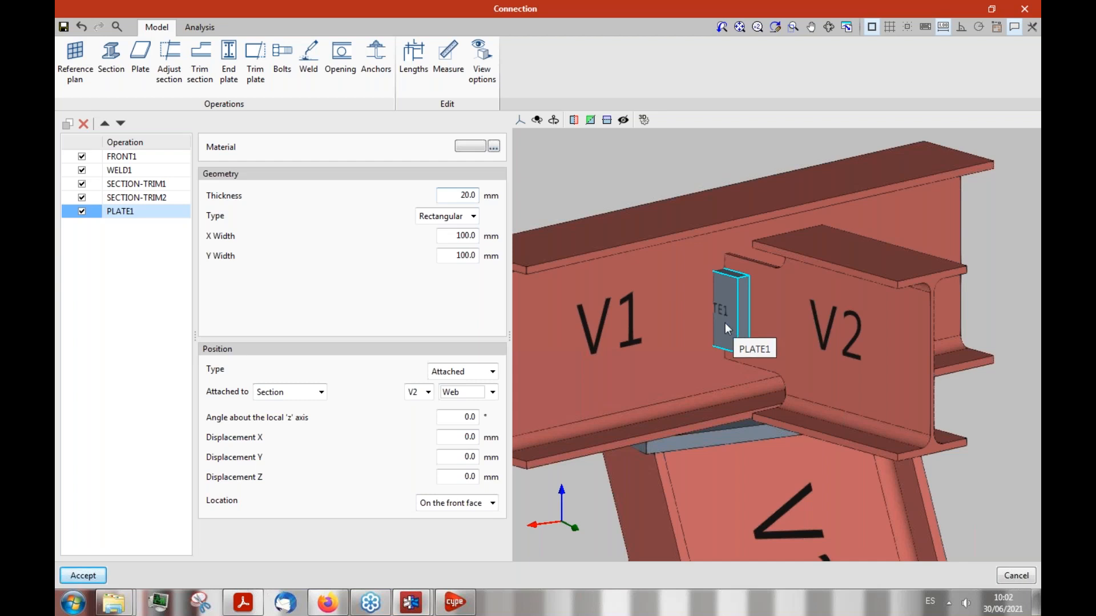
scroll(725, 323, "up", 3)
scroll(738, 317, "down", 3)
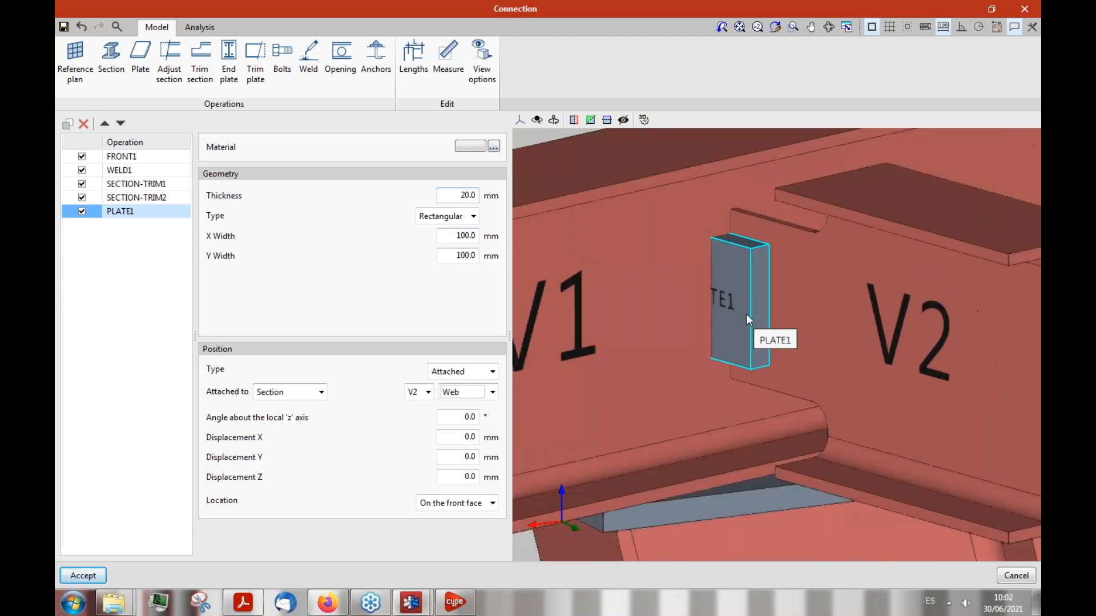
middle_click_drag(747, 313, 763, 282)
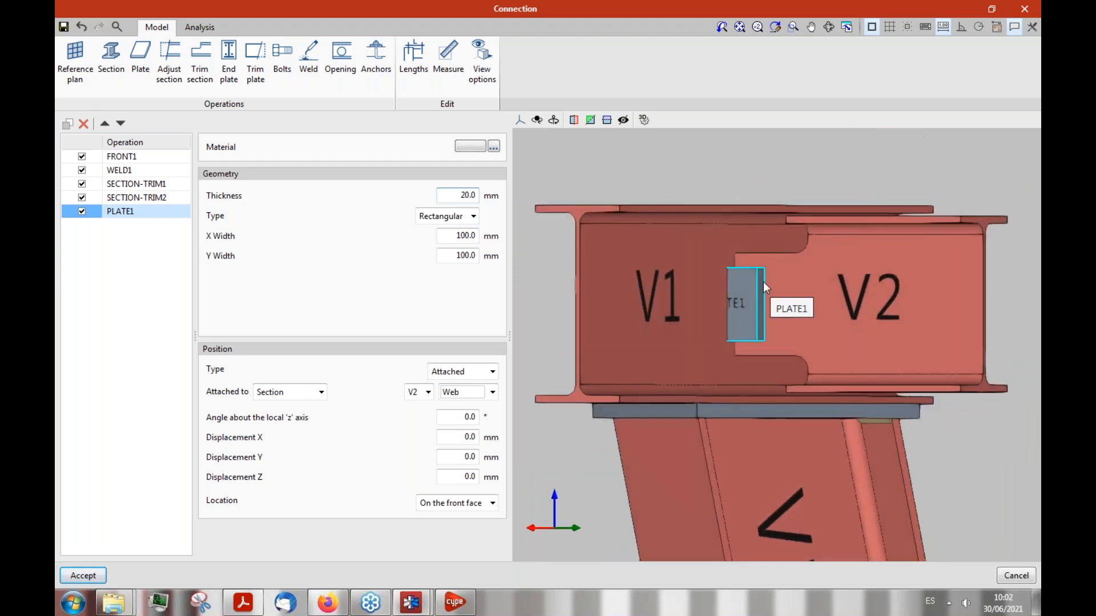
middle_click_drag(765, 312, 737, 336)
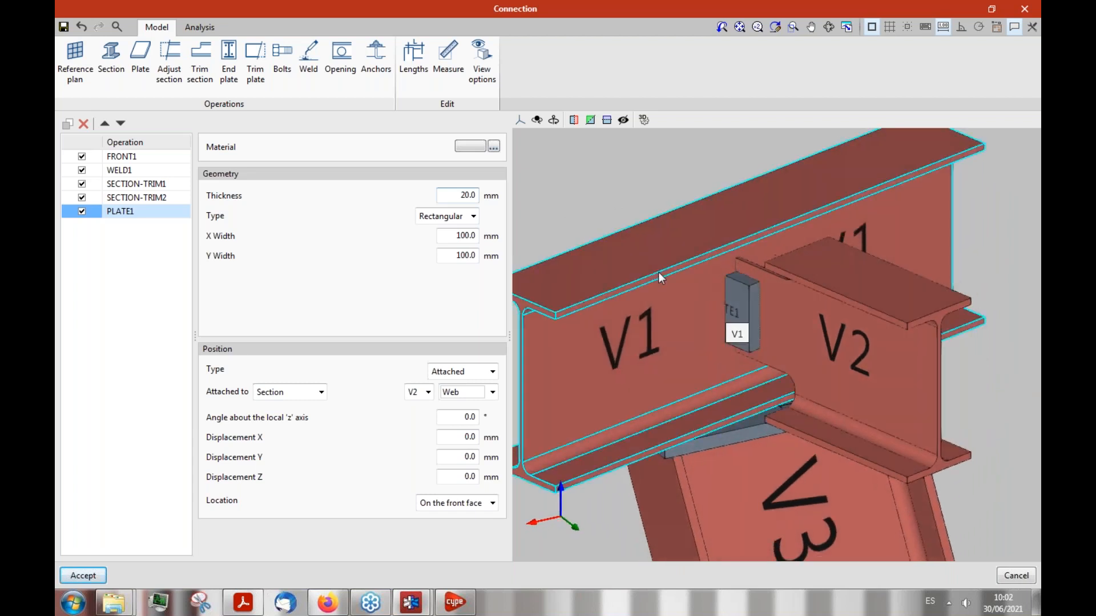
middle_click_drag(771, 309, 796, 322)
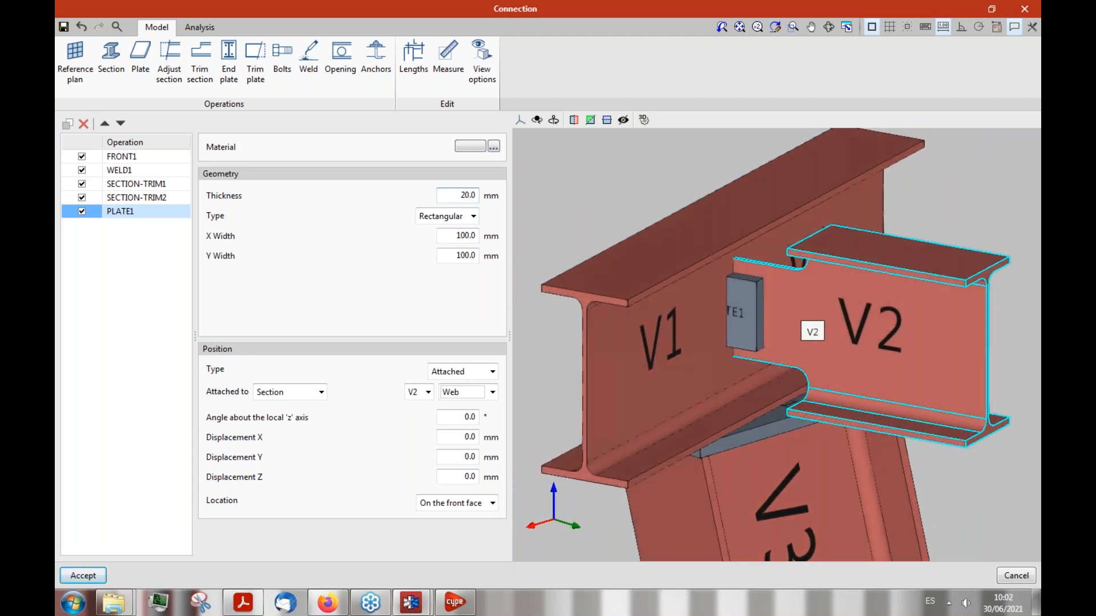
middle_click_drag(790, 313, 751, 333)
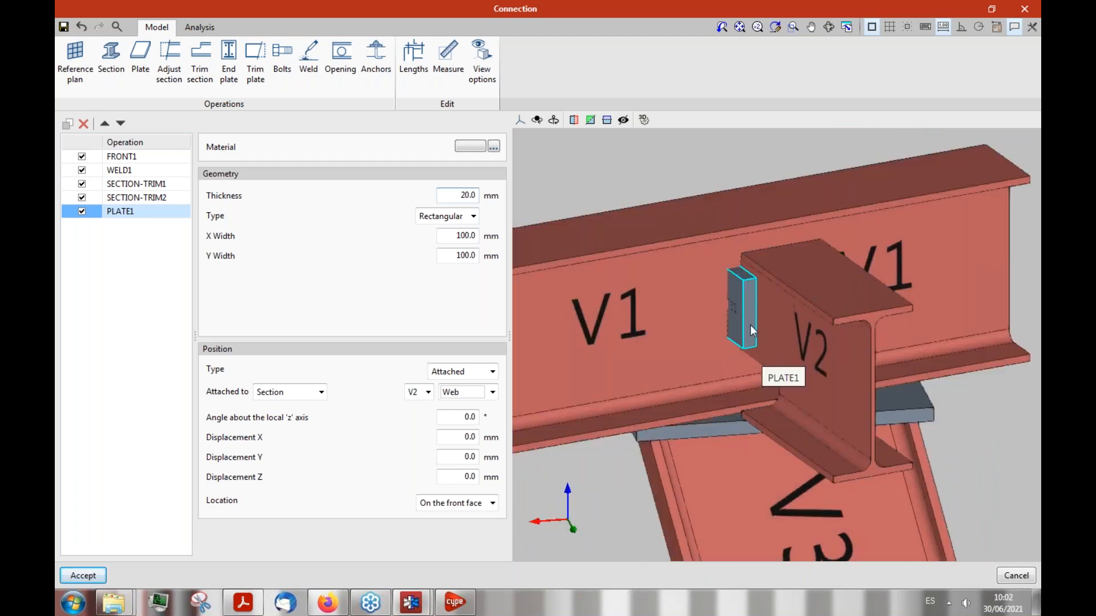
scroll(748, 308, "up", 2)
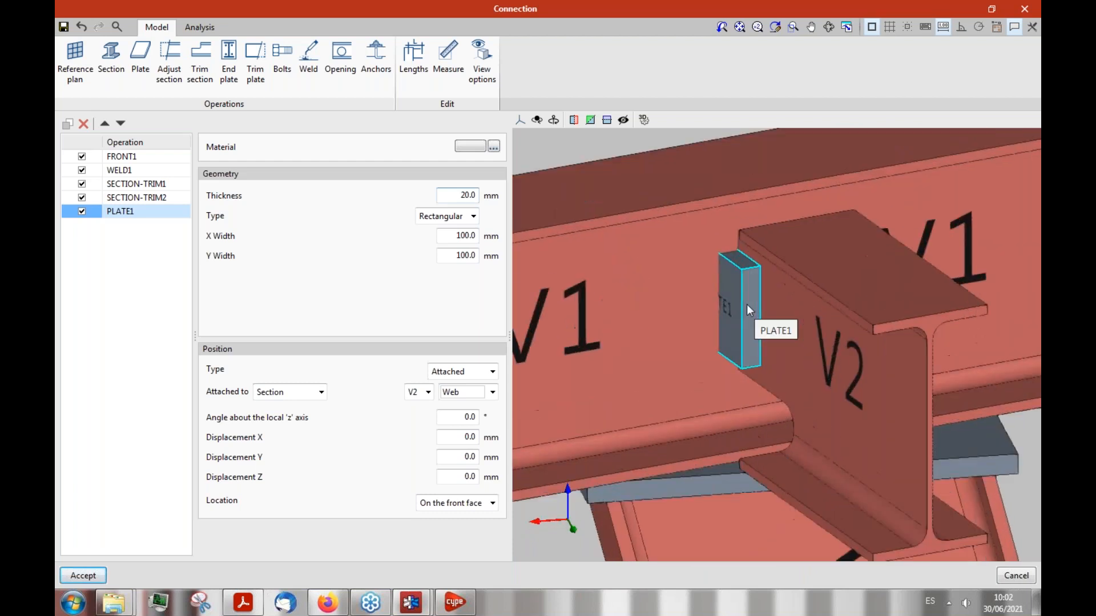
left_click(67, 125)
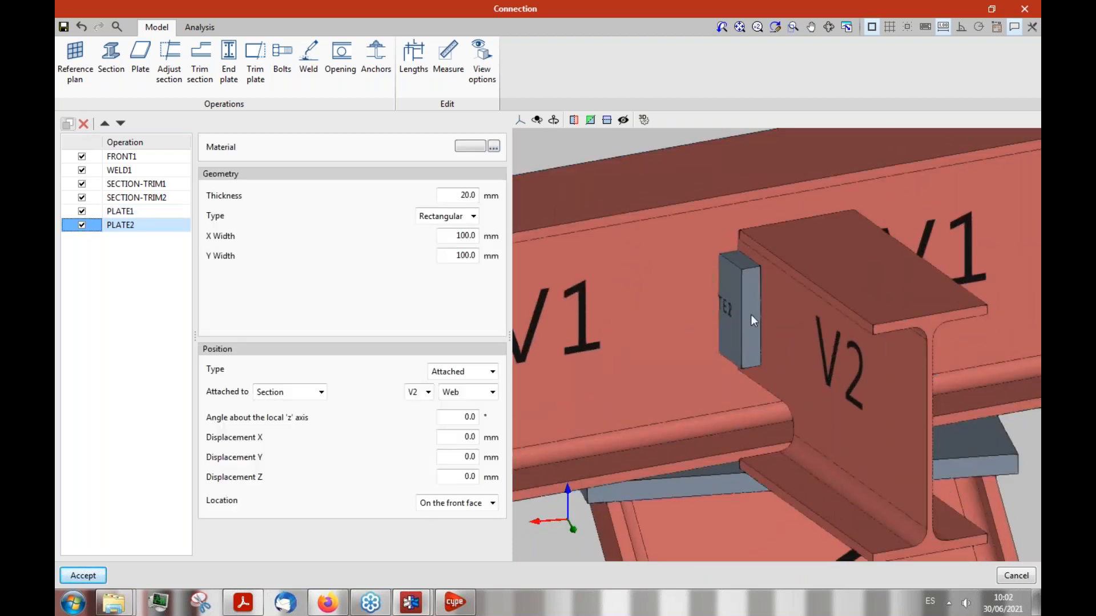
left_click(83, 125)
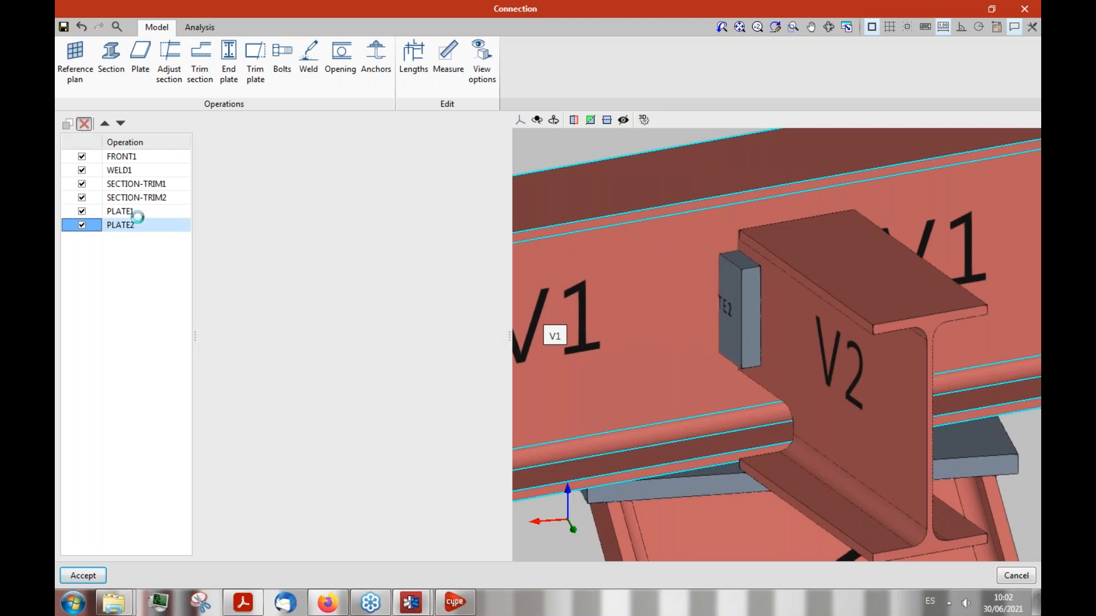
left_click(140, 212)
middle_click_drag(798, 366, 898, 368)
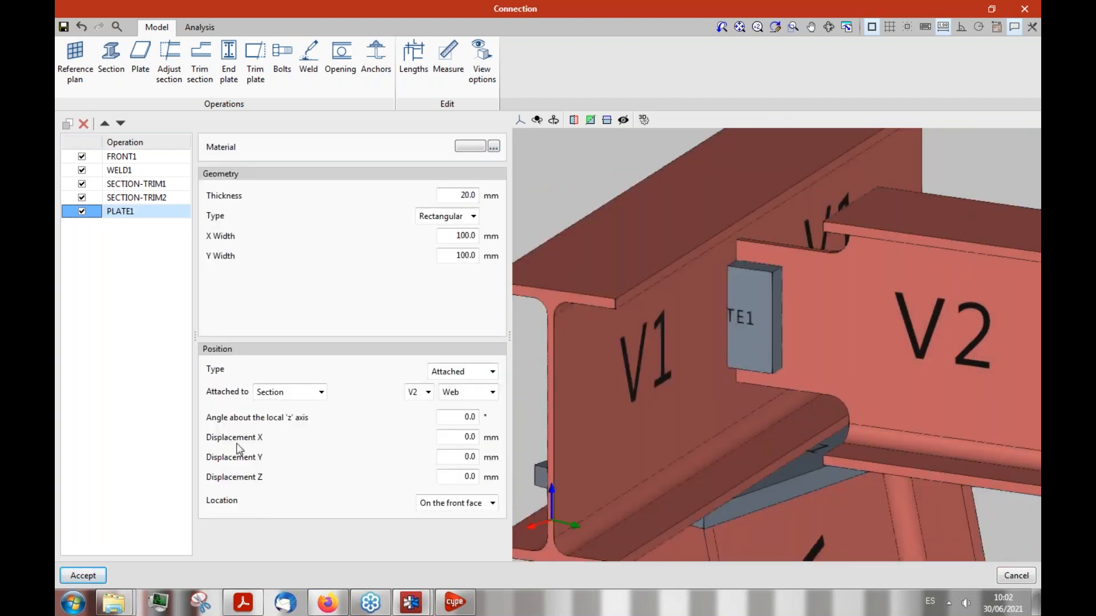
double_click(463, 459)
key("Return")
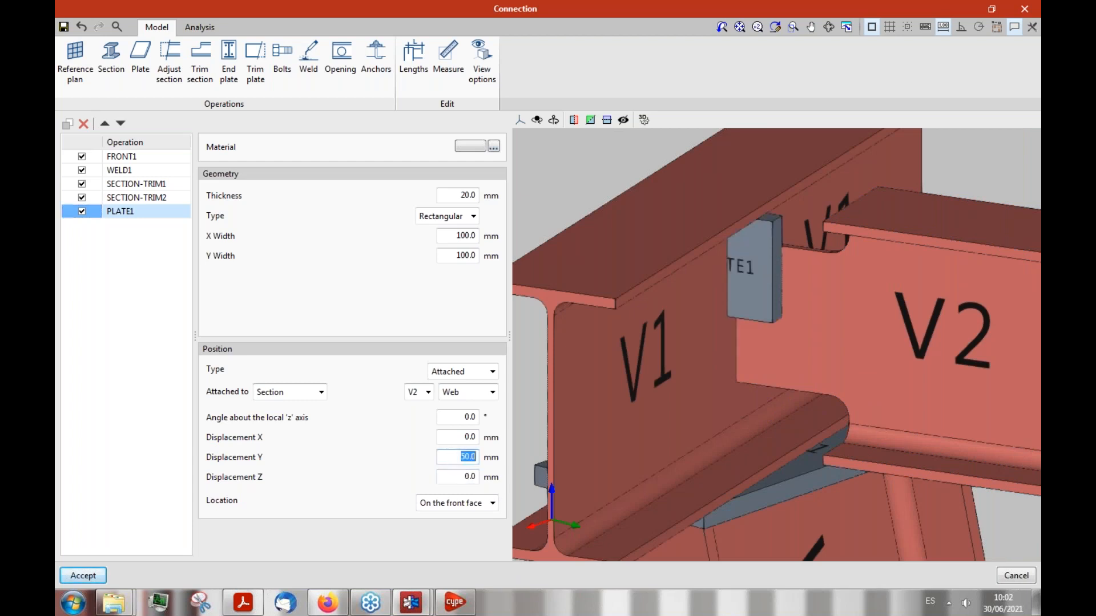
key("Tab")
Step: Set the plate's X displacement along V2's web to 50 mm
double_click(466, 438)
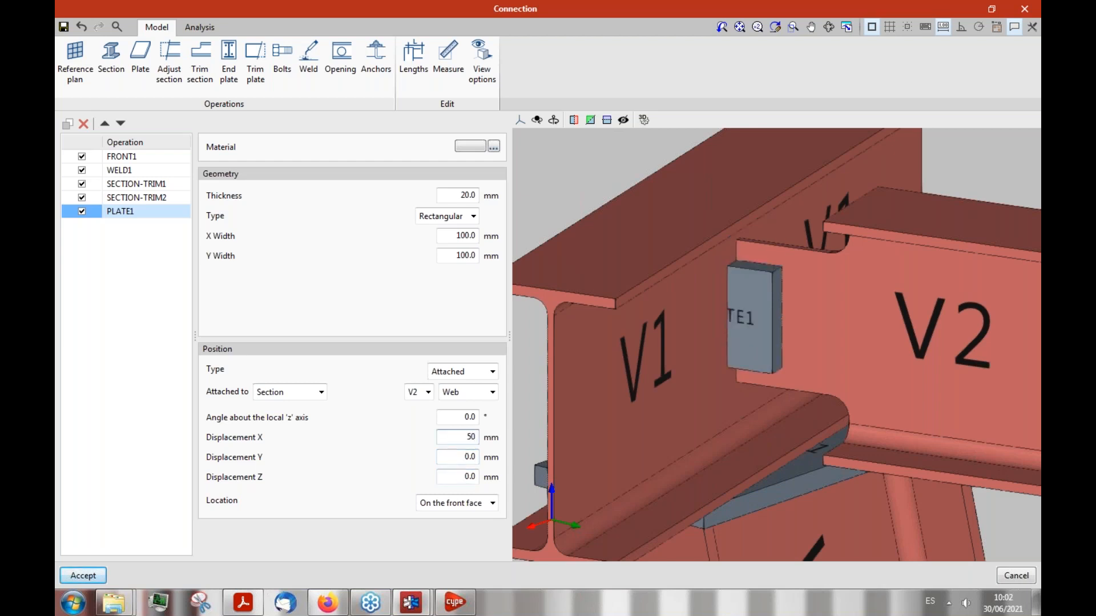
key("Tab")
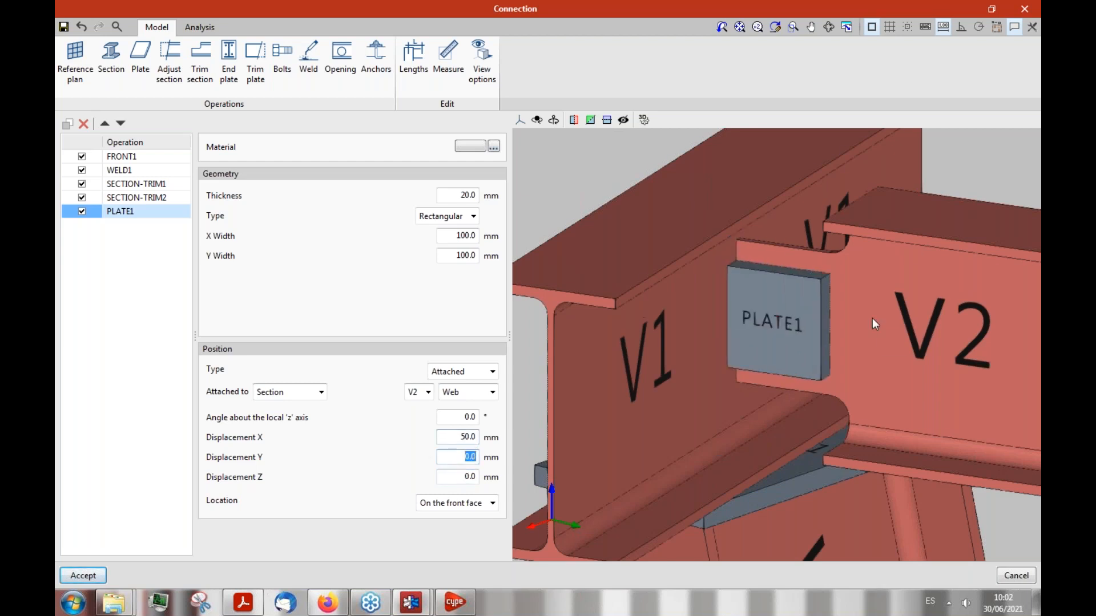
scroll(847, 342, "up", 3)
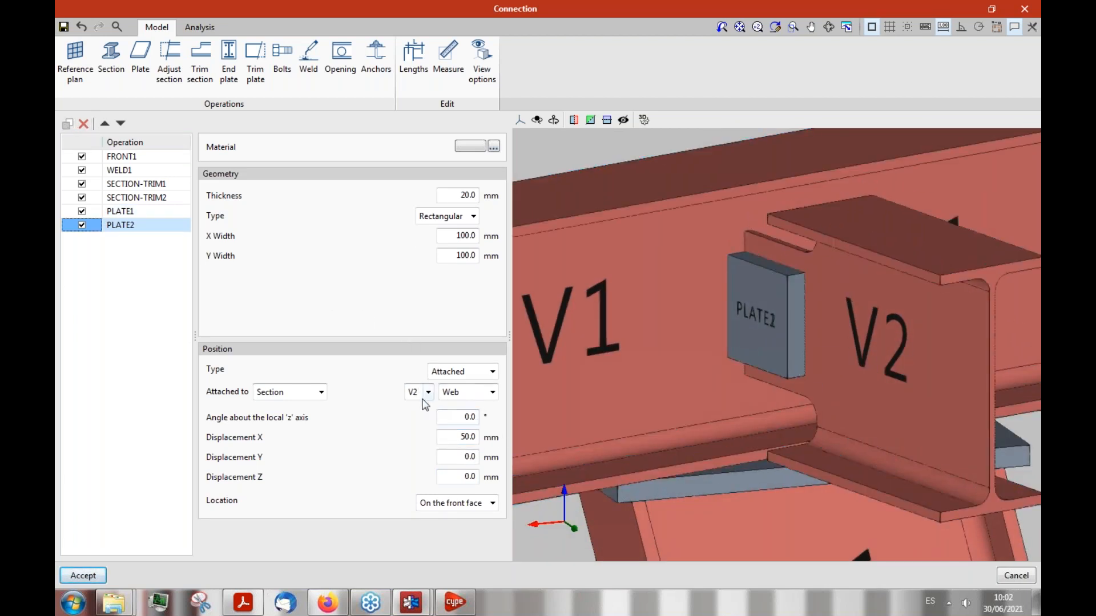
Step: Duplicate the web plate and locate the copy on the back face of V2's web
left_click(493, 503)
left_click(465, 532)
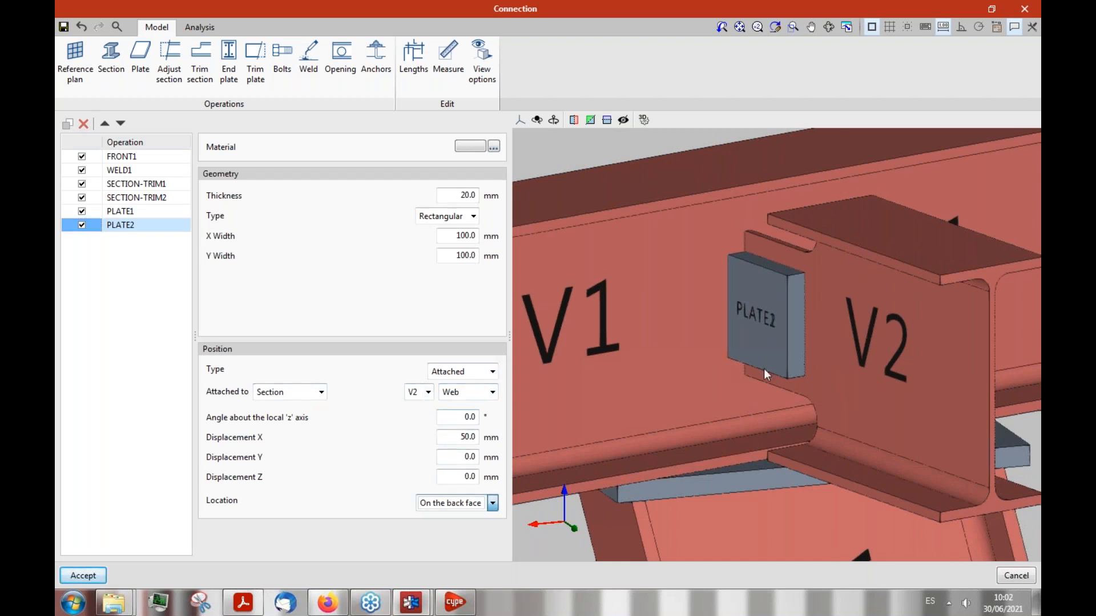
middle_click_drag(739, 401, 770, 392)
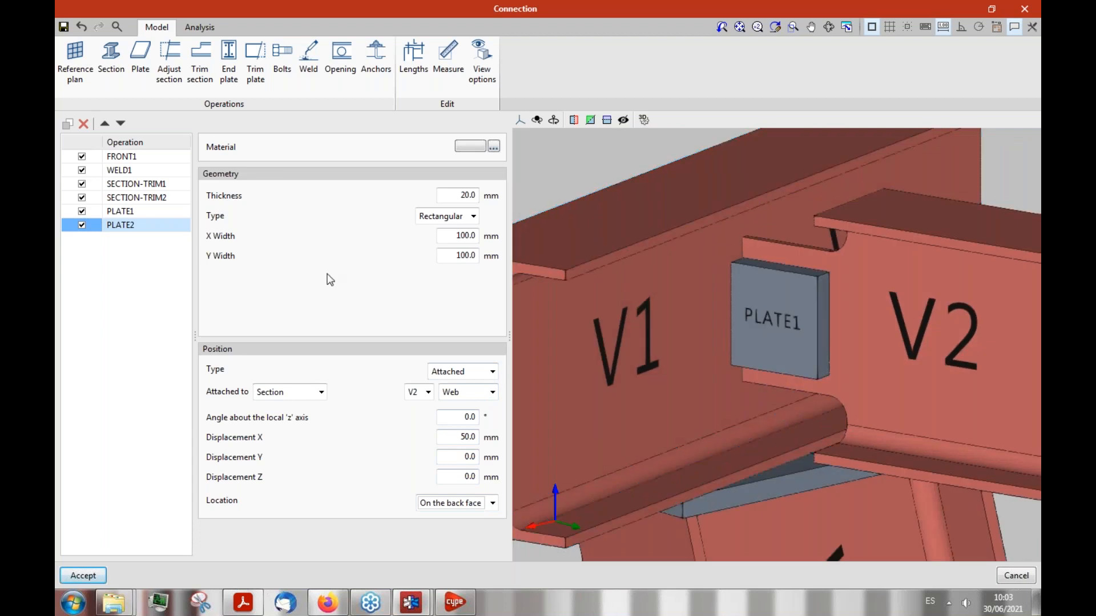
Step: Create a bolts operation on the top flange of V1 and add one bolt at X 0, Y 0
left_click(282, 71)
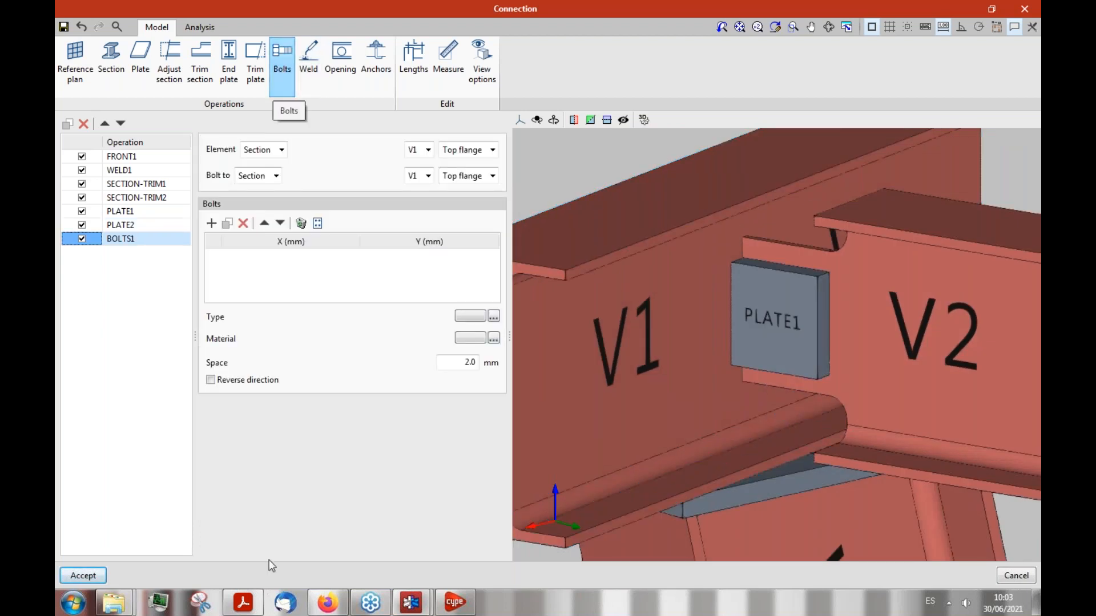
left_click(213, 224)
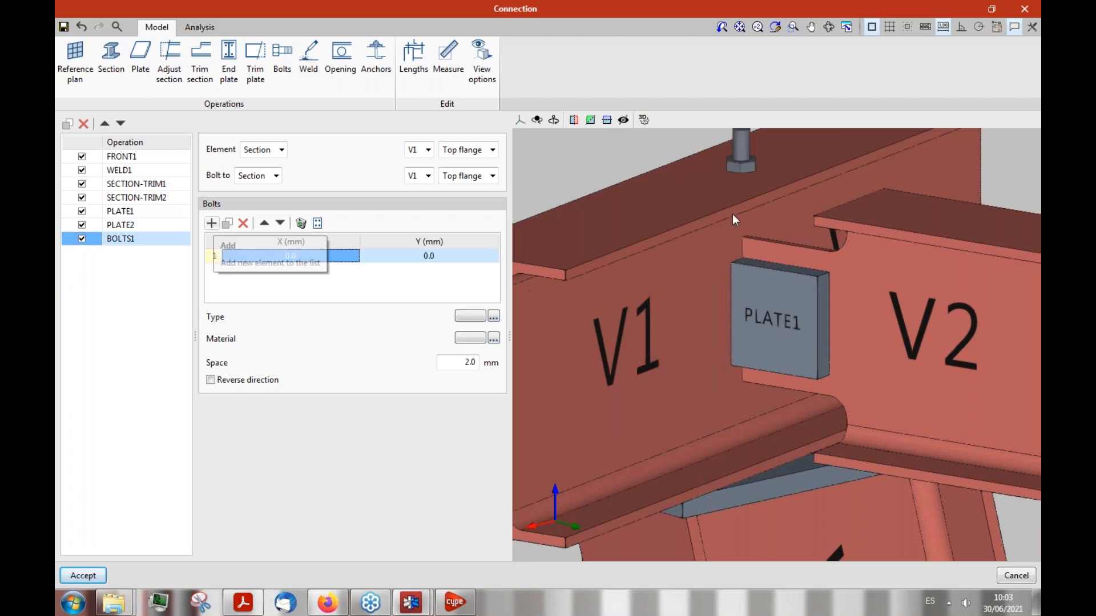
scroll(670, 390, "down", 2)
scroll(670, 391, "down", 1)
scroll(734, 224, "up", 4)
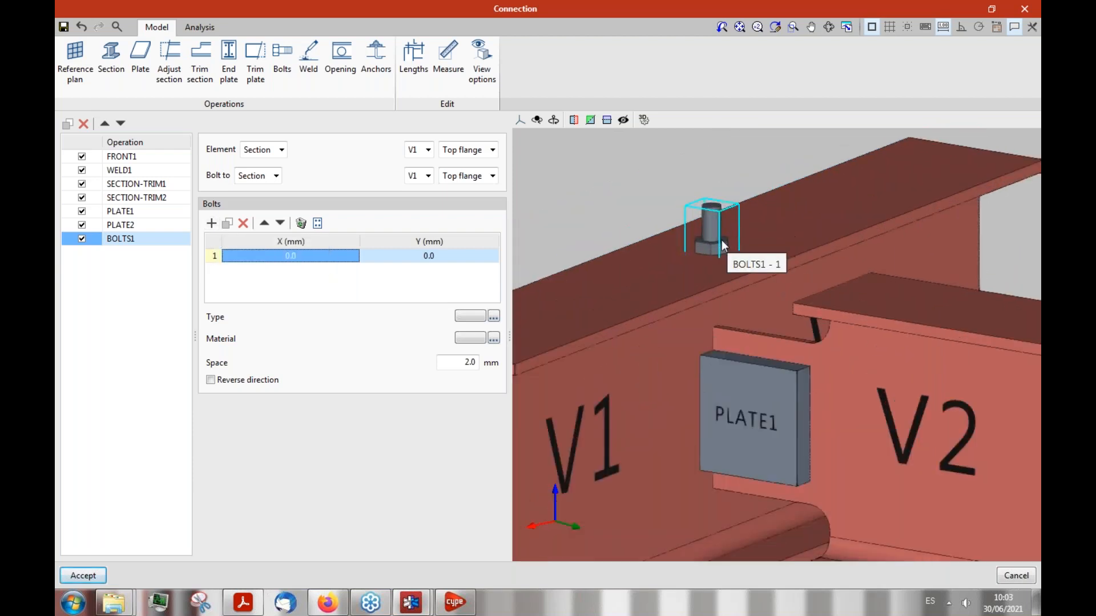
Step: Try to set plate PLATE1 as the bolted element against the top flange of V1
scroll(721, 247, "down", 3)
scroll(716, 246, "up", 1)
scroll(716, 246, "up", 1)
middle_click_drag(710, 248, 695, 277, "shift")
left_click(281, 150)
left_click(275, 180)
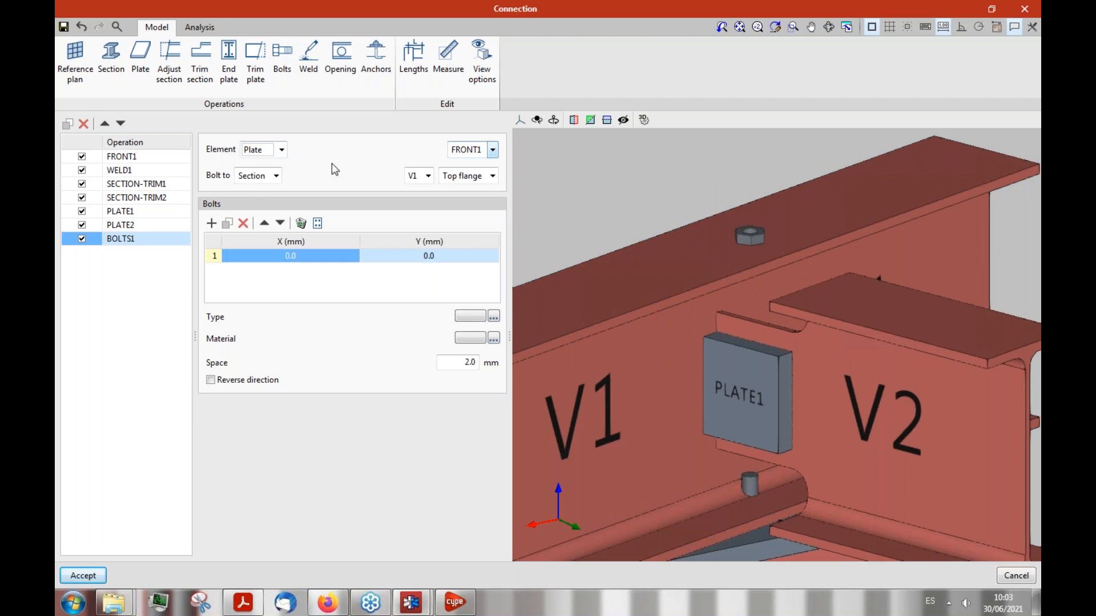
left_click(491, 151)
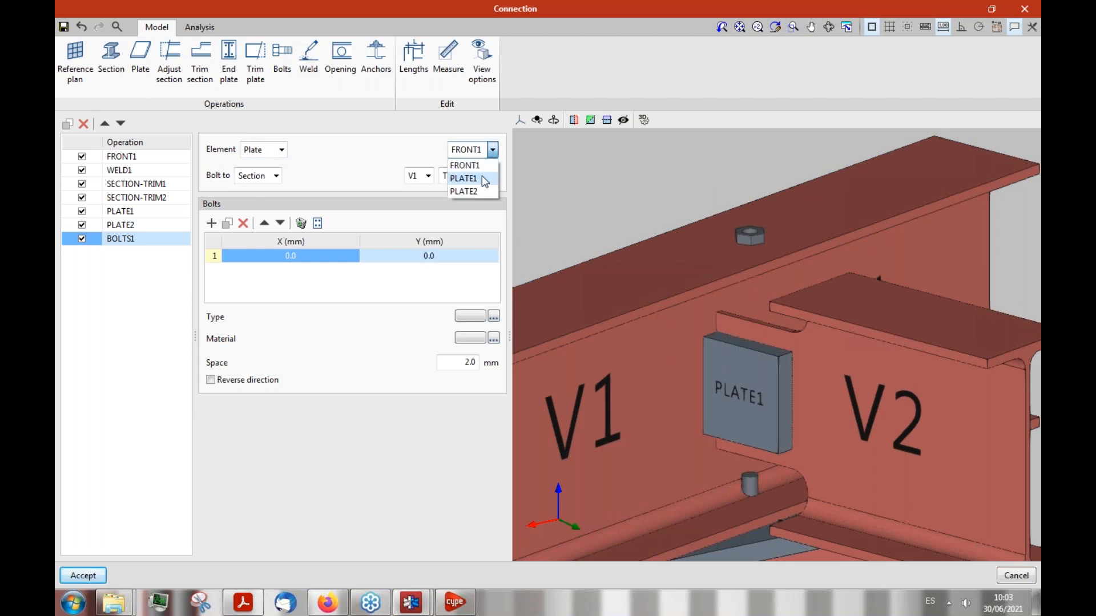
left_click(481, 175)
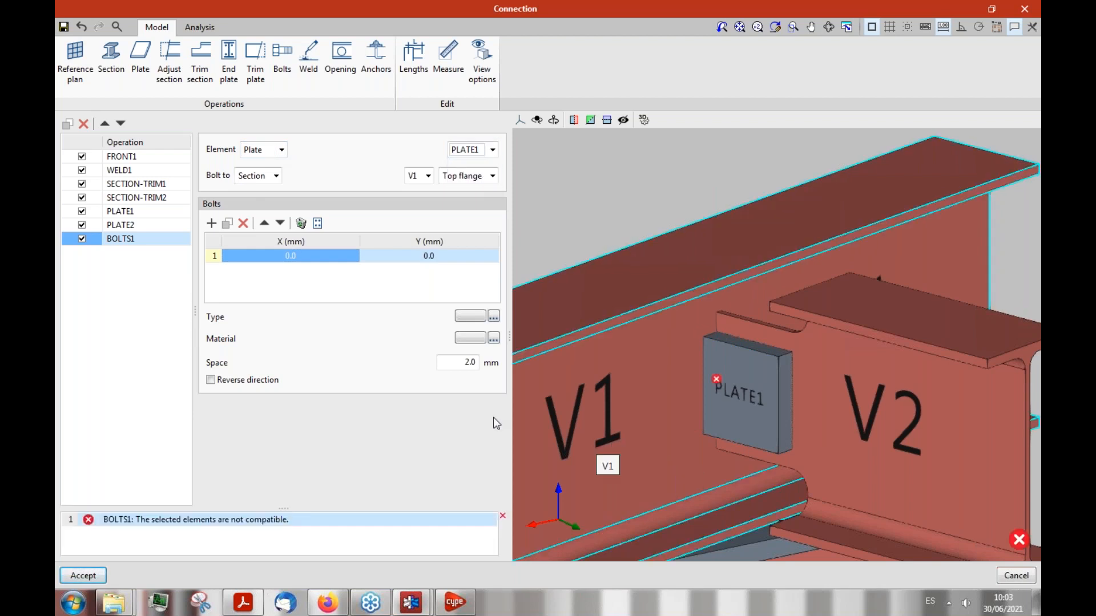
Step: Try the reverse pairing in the bolts operation, with a section as the element bolted to plate PLATE1
middle_click_drag(853, 404, 736, 410)
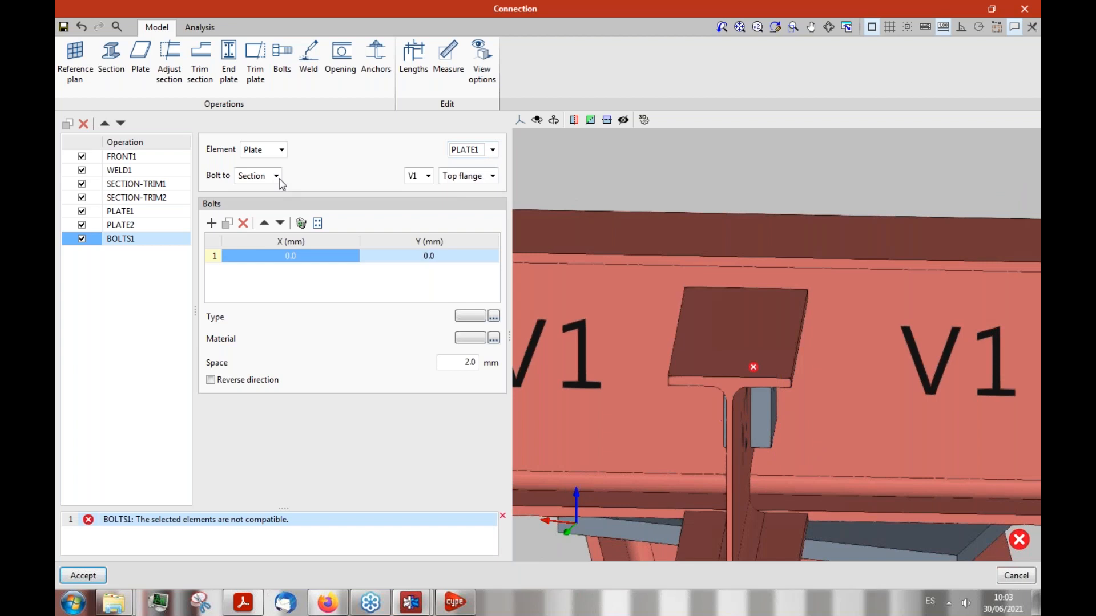
left_click(281, 149)
left_click(276, 165)
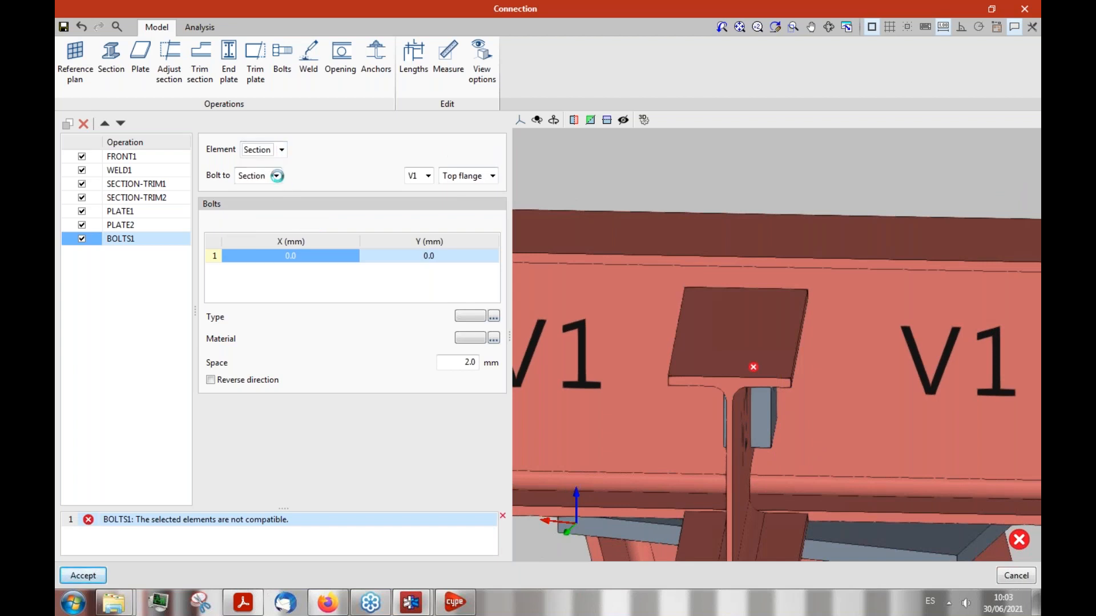
left_click(276, 175)
left_click(251, 205)
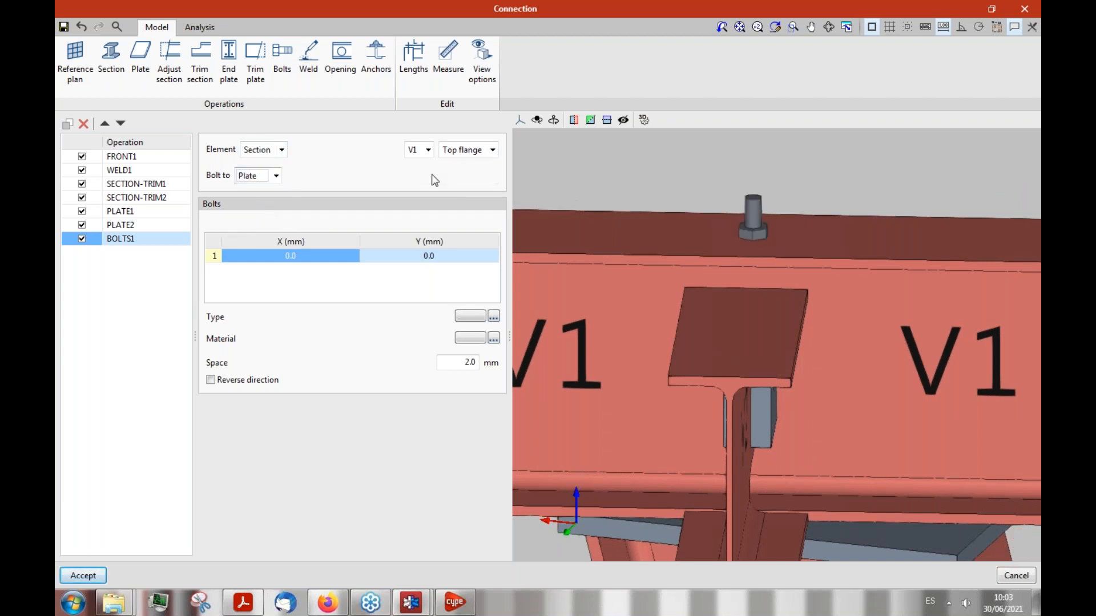
left_click(428, 150)
left_click(422, 186)
left_click(492, 176)
left_click(482, 201)
middle_click_drag(642, 442, 706, 440, "shift")
Step: Set the bolts operation to bolt plate PLATE1 to the web of section V2
left_click(280, 149)
left_click(274, 177)
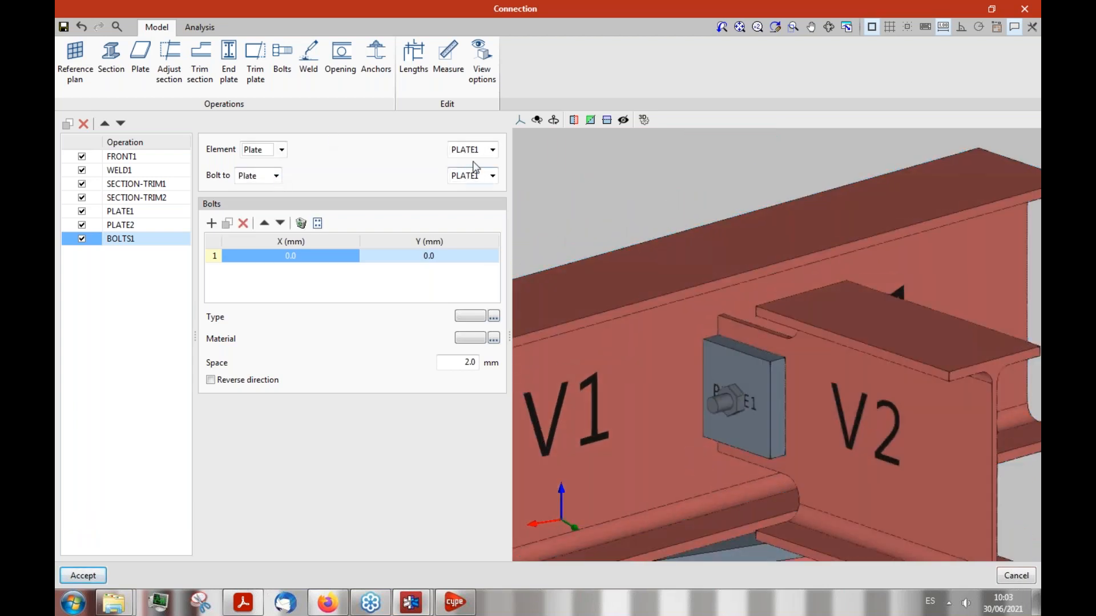
mouse_move(656, 443)
middle_mouse_down("shift")
mouse_move(578, 438)
mouse_move(660, 436)
middle_mouse_up("shift")
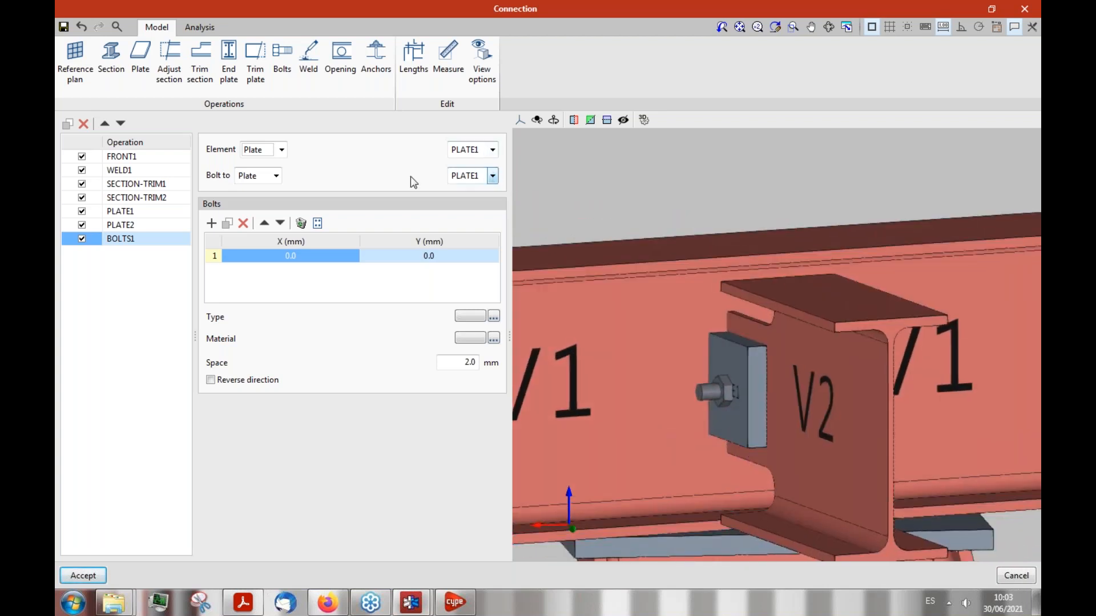
left_click(492, 177)
left_click(493, 176)
left_click(274, 177)
left_click(251, 190)
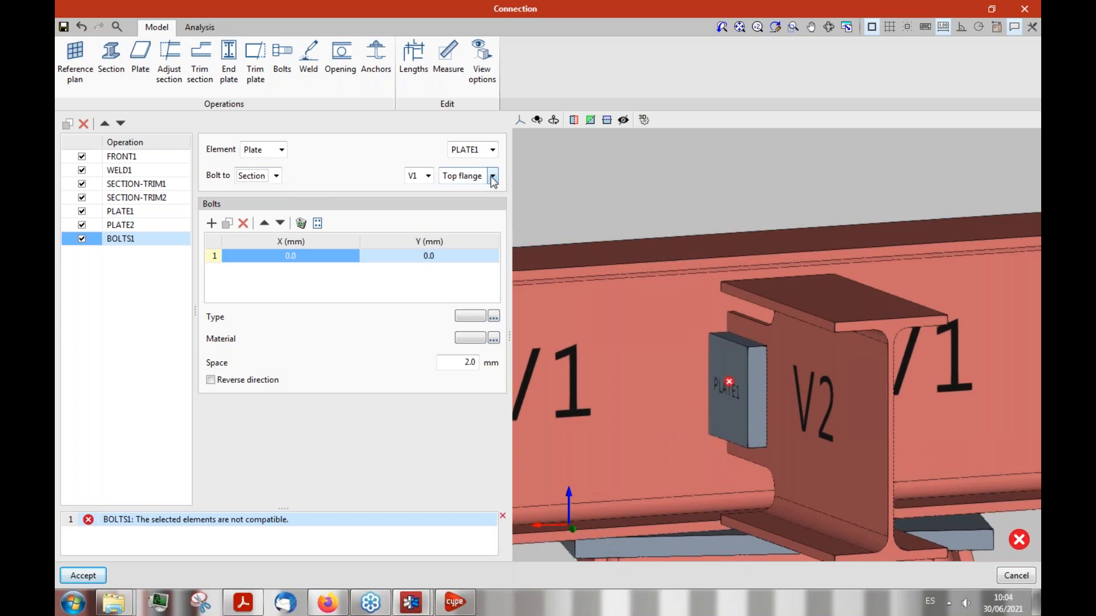
left_click(428, 176)
left_click(417, 206)
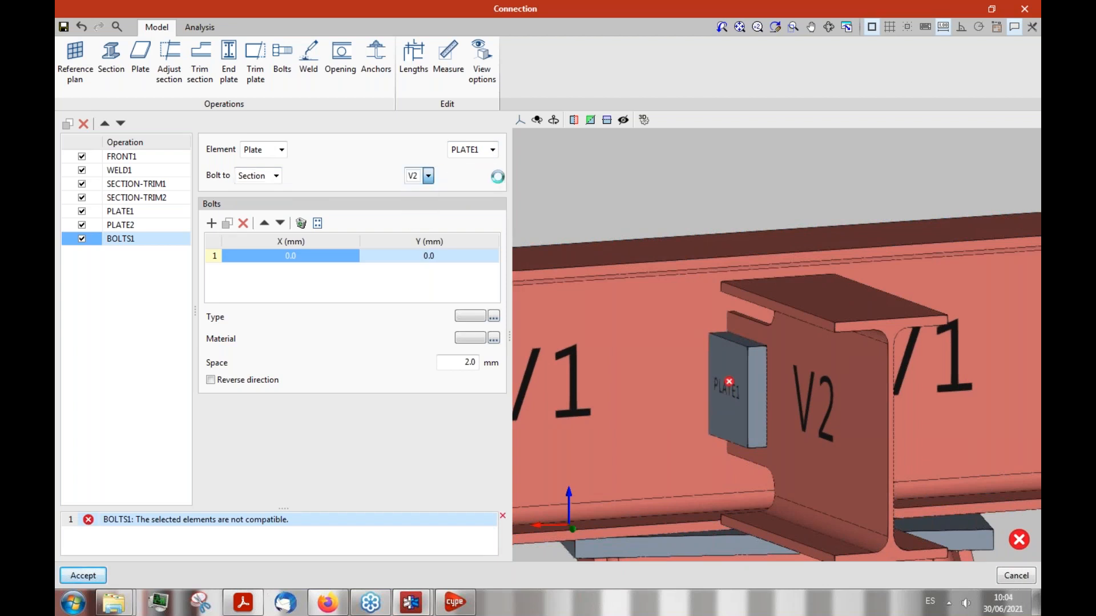
left_click(492, 176)
left_click(480, 217)
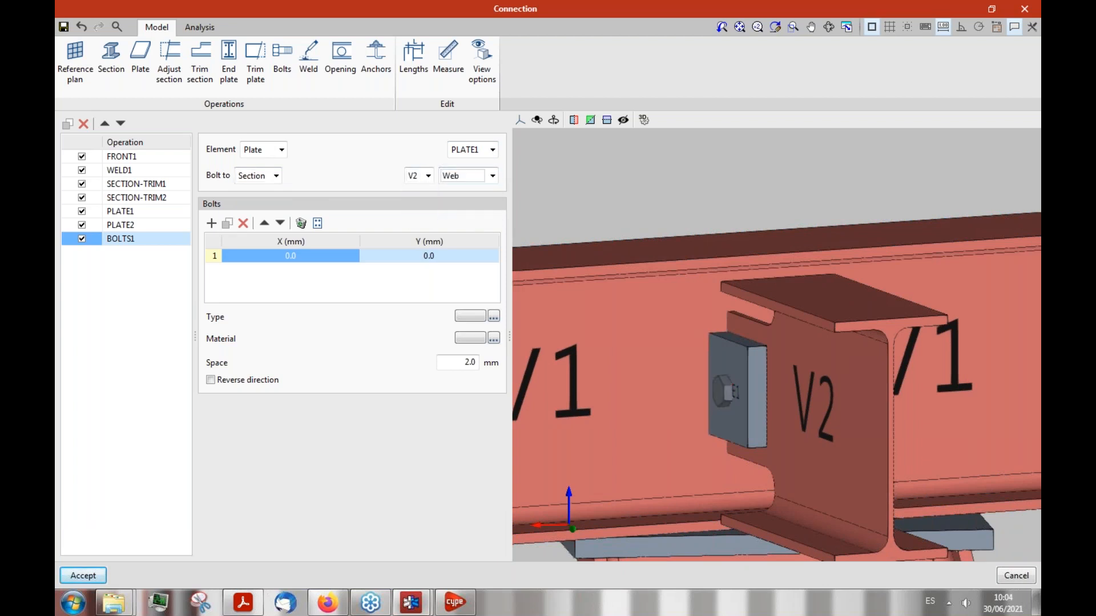
Step: Examine the bolt in PLATE1 and V2's web up close and in the whole joint from several angles
mouse_move(670, 444)
middle_mouse_down()
mouse_move(580, 436)
mouse_move(616, 443)
mouse_move(661, 427)
middle_mouse_up()
scroll(767, 407, "up", 4)
middle_click_drag(791, 391, 775, 368)
scroll(825, 329, "down", 6)
middle_click_drag(827, 342, 959, 335)
scroll(790, 354, "up", 5)
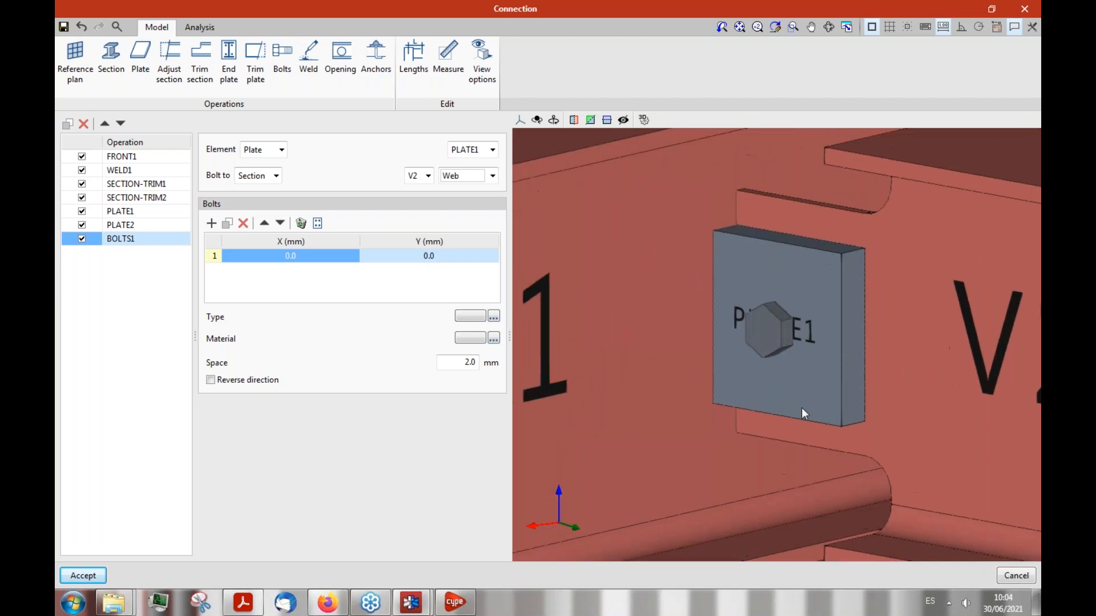
scroll(801, 407, "down", 4)
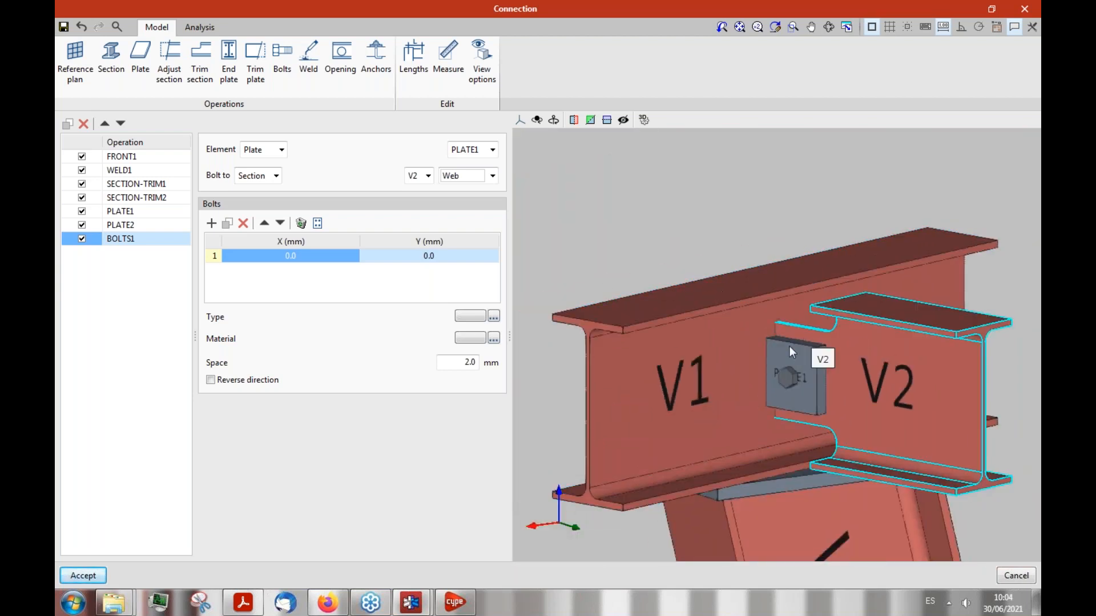
middle_click_drag(795, 423, 863, 246)
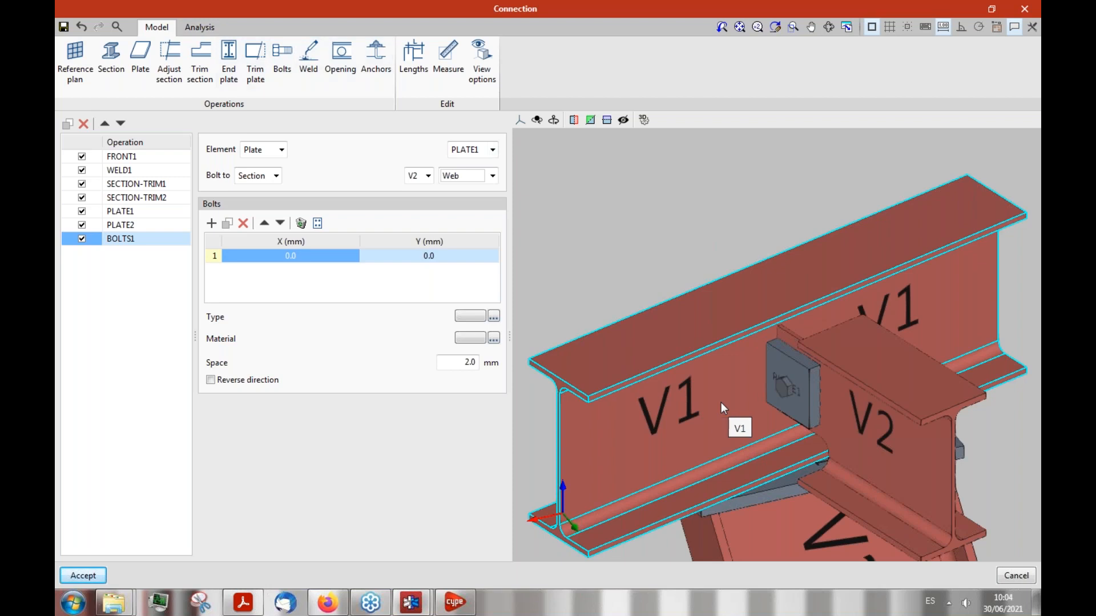
middle_click_drag(721, 402, 868, 323)
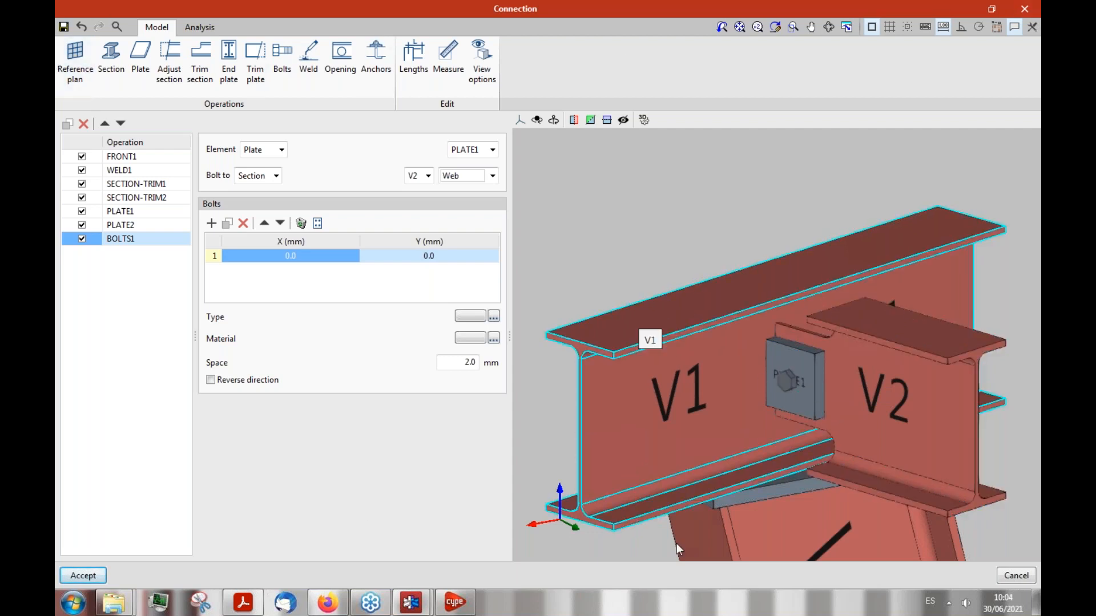
Step: Cancel the connection editing and discard the changes made to this node
left_click(1031, 574)
left_click(669, 335)
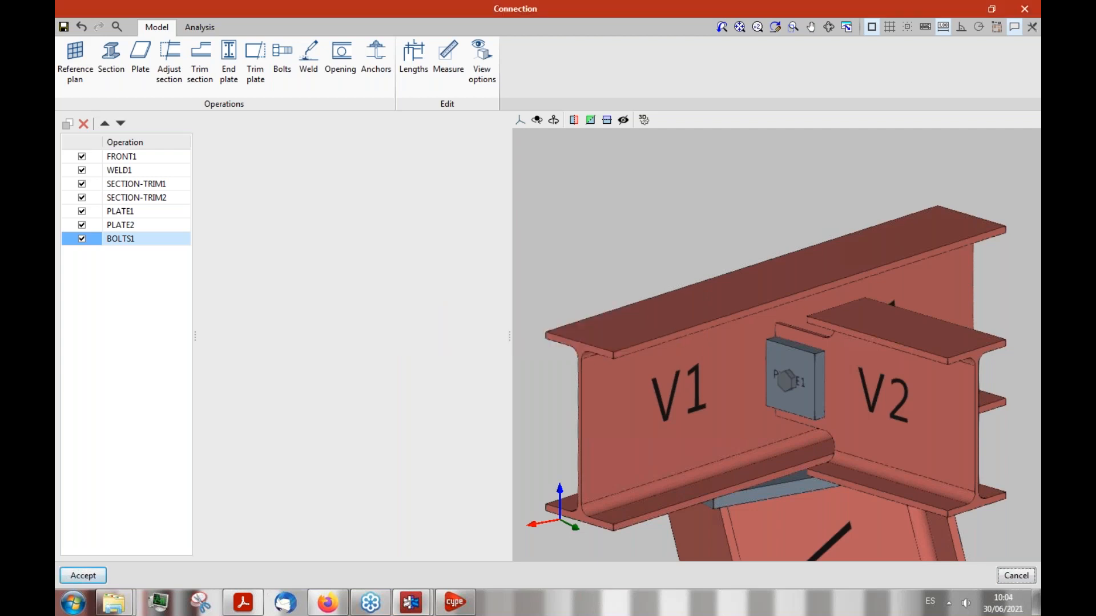
left_click(1015, 574)
left_click(433, 336)
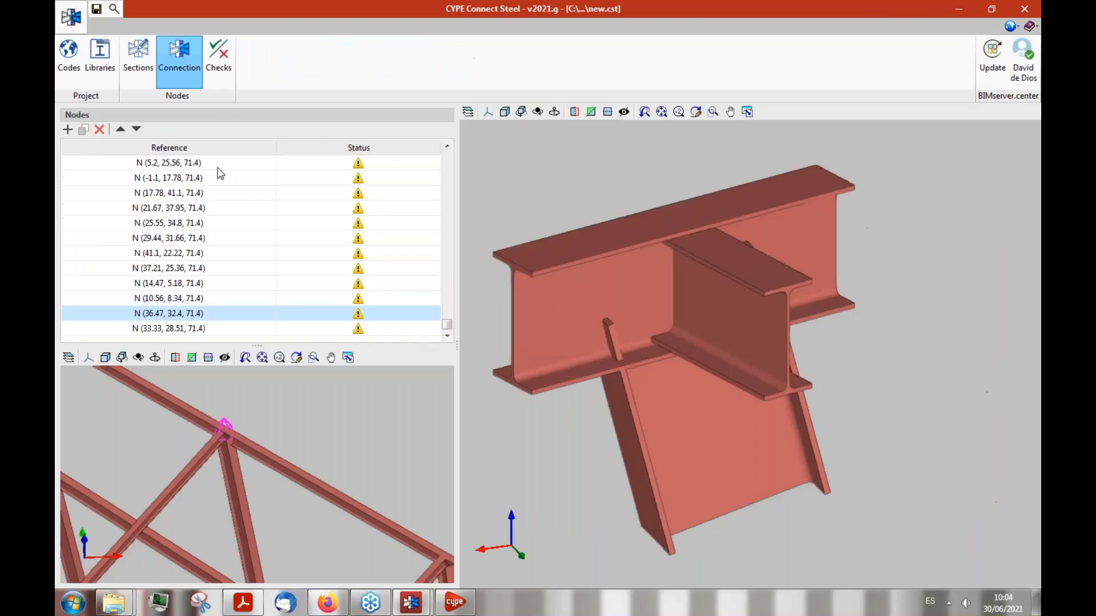
Step: Open the project Parametric Tower 2 from the CYPE Connect Steel projects
left_click(72, 19)
left_click(104, 79)
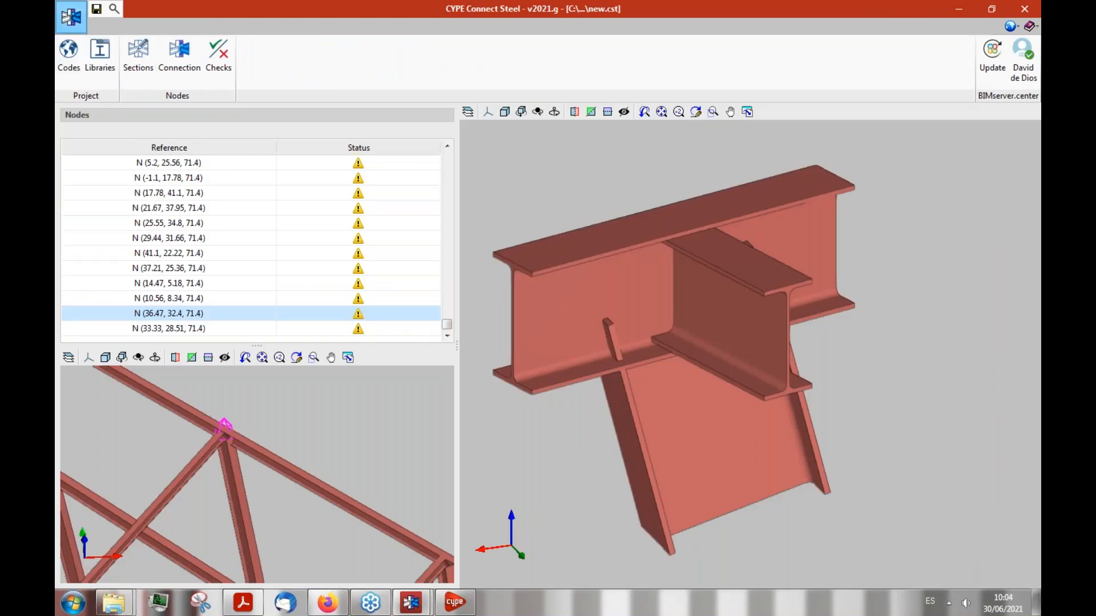
left_click(551, 334)
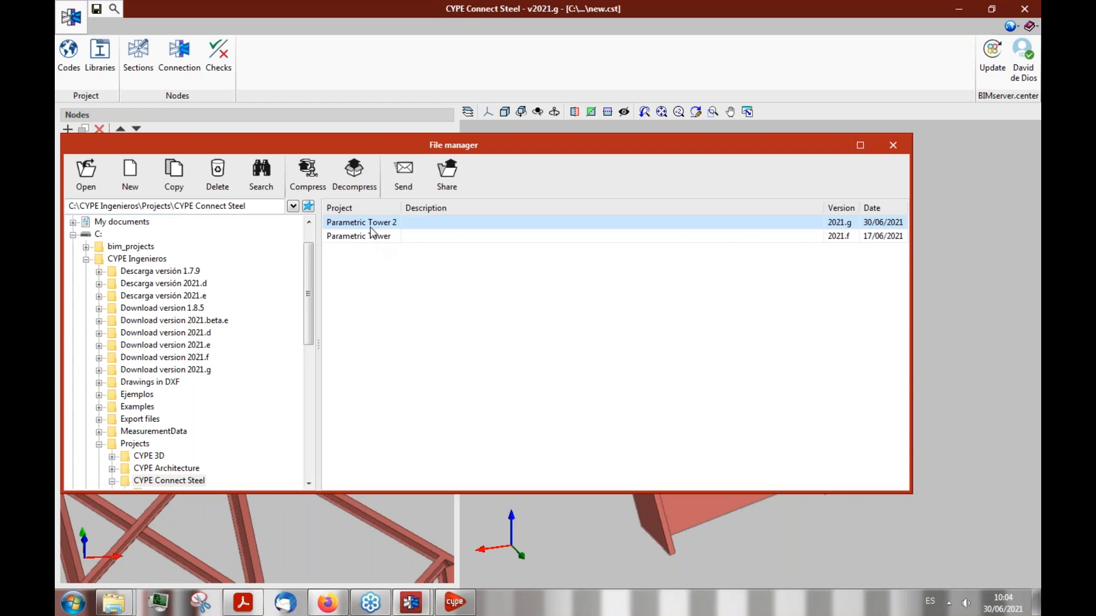
double_click(369, 229)
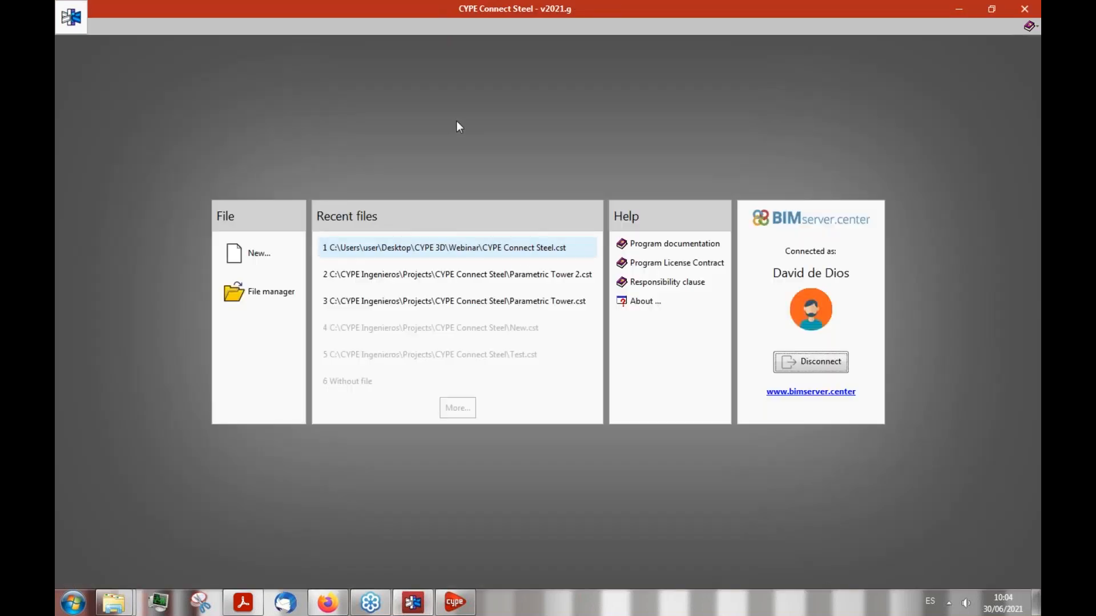
left_click(513, 276)
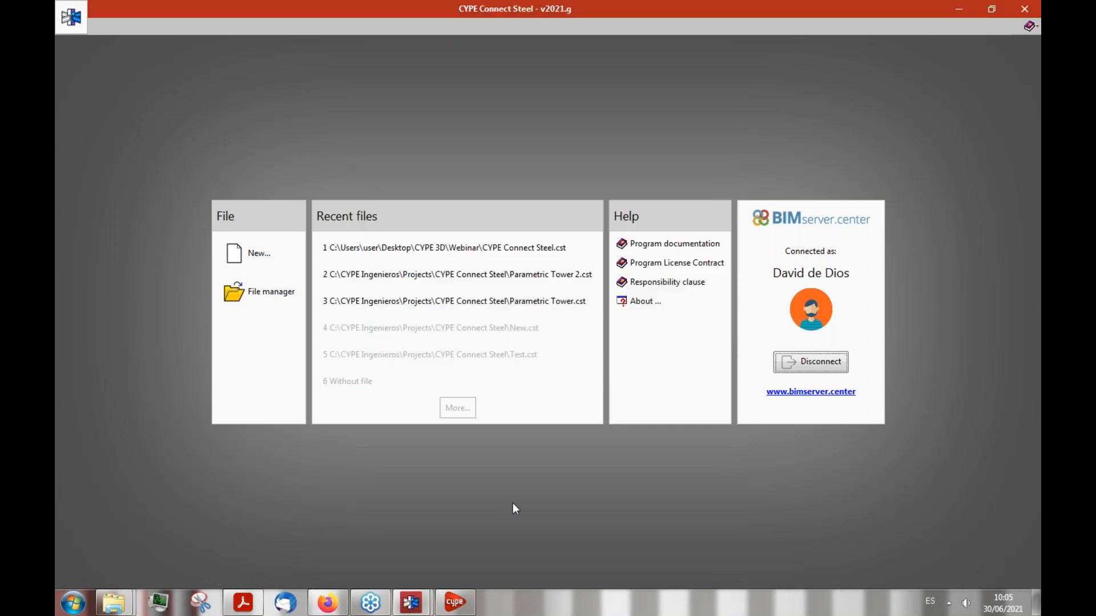
mouse_move(411, 602)
left_click(440, 547)
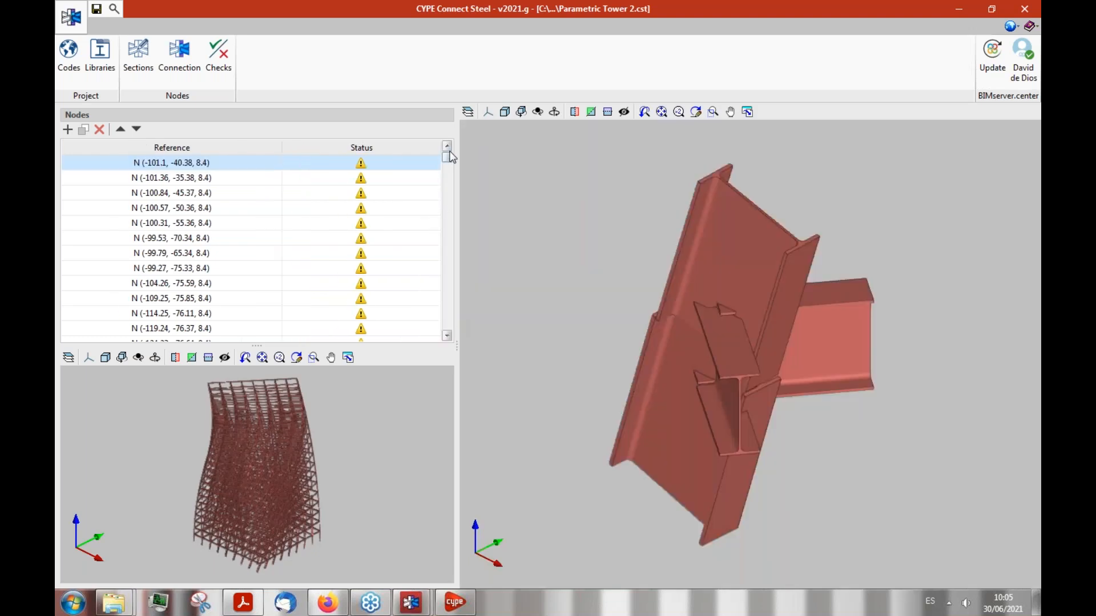
Step: Open the connection of node N (-103.81, -44.01, 75.6) for editing and examine its assembled joint from several sides
left_click_drag(448, 155, 447, 331)
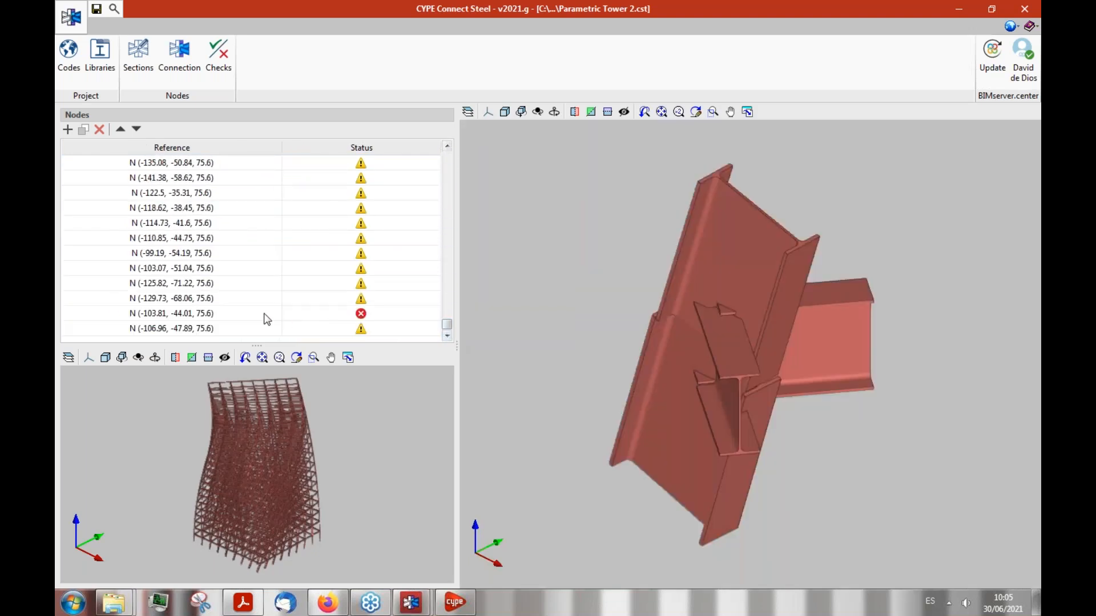
left_click(264, 319)
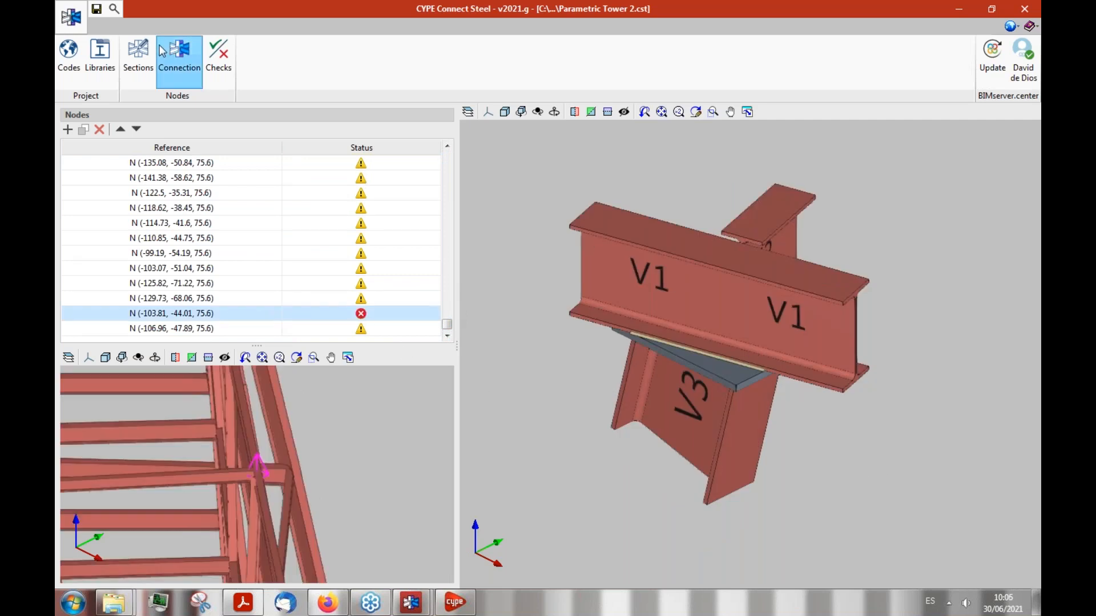
left_click(166, 54)
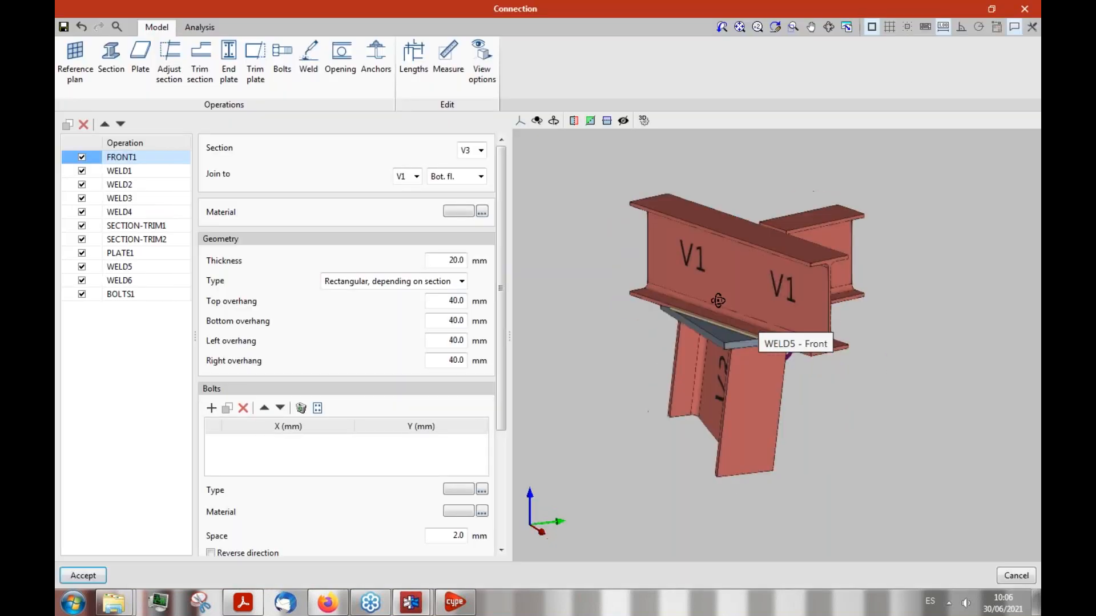
scroll(706, 327, "up", 3)
middle_click_drag(736, 337, 757, 407, "shift")
scroll(758, 406, "down", 3)
middle_click_drag(744, 255, 747, 346, "shift")
scroll(832, 234, "up", 4)
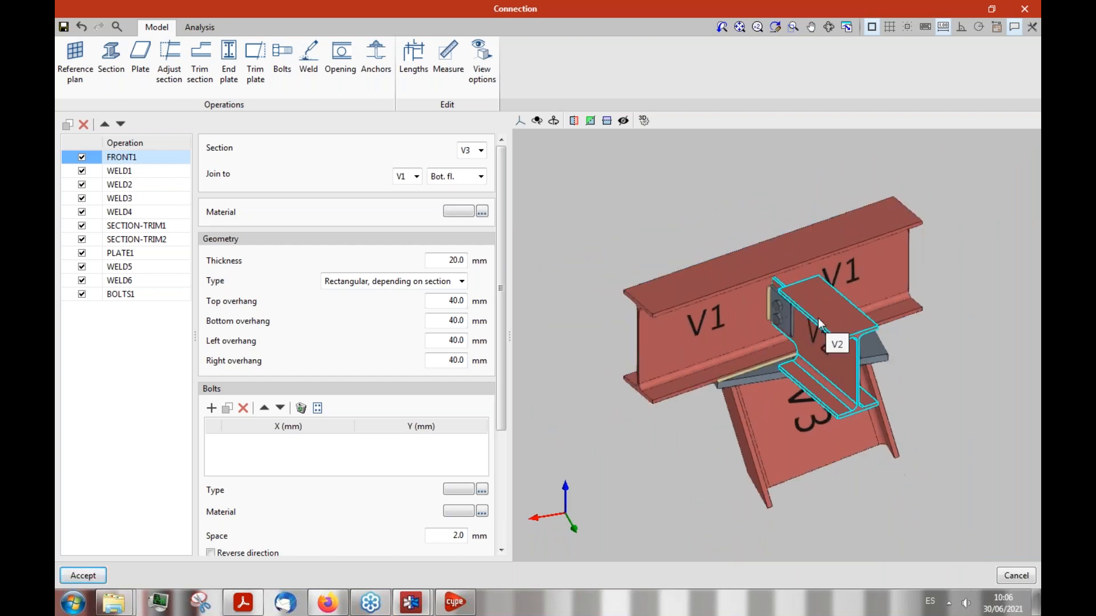
Step: View the maximum usage coefficient results on the connection from the bolted side and review its defined loadcases
left_click(199, 28)
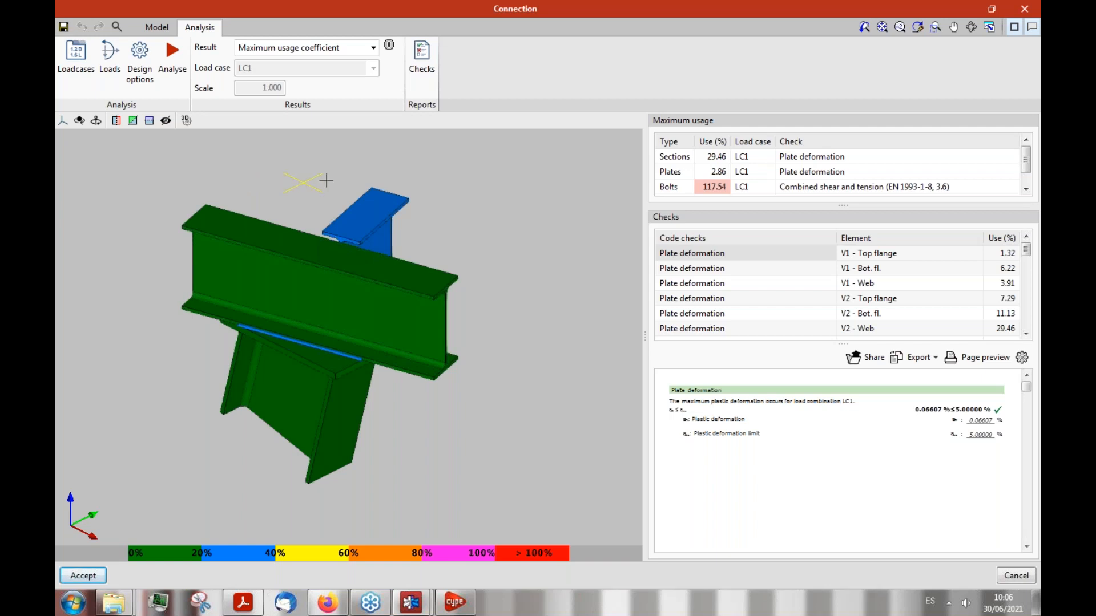
middle_click_drag(477, 172, 320, 170)
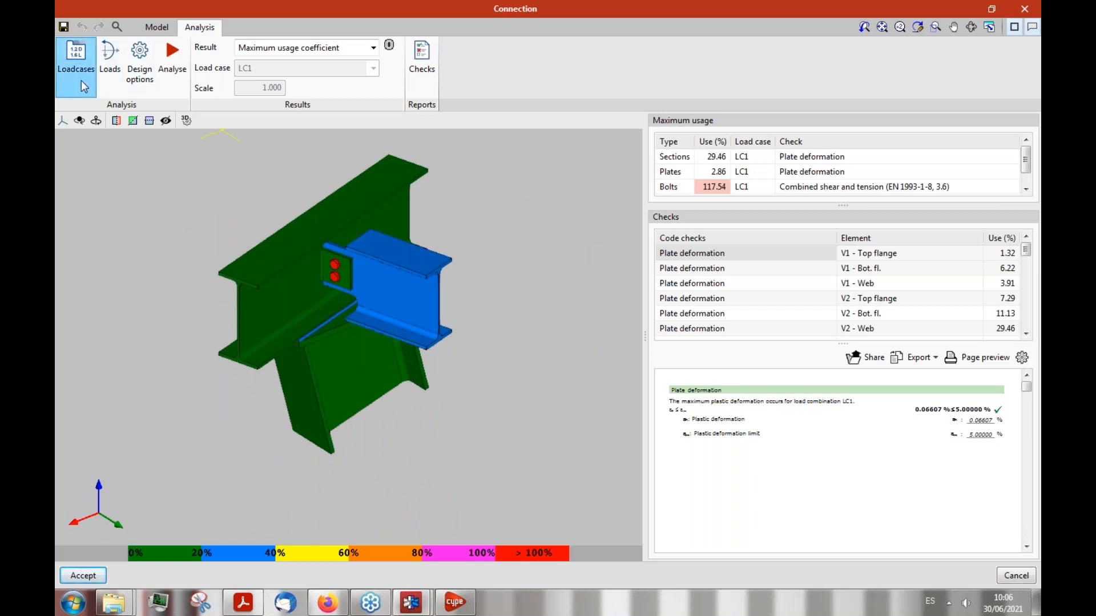
left_click(76, 60)
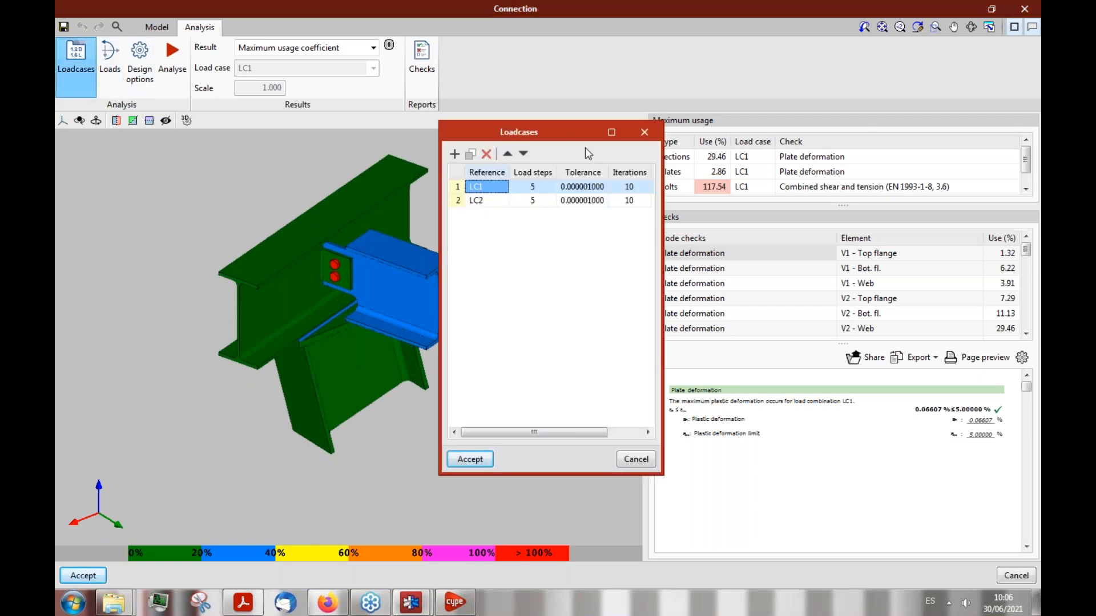
left_click(644, 132)
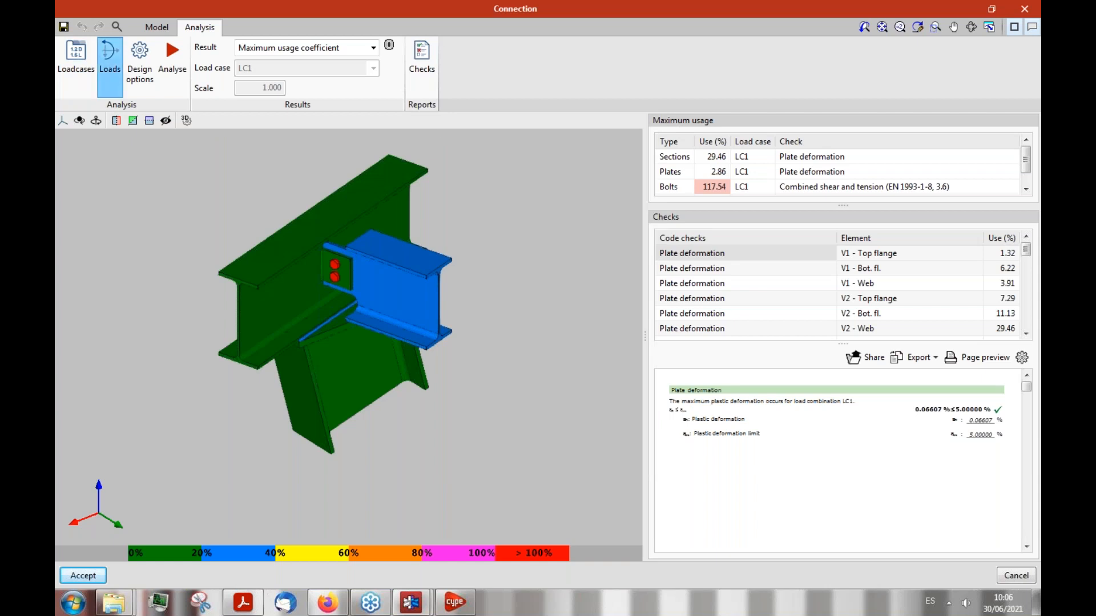
Step: Review the bearing section and end fixity in the loads settings, and open the analysis design options
left_click(110, 63)
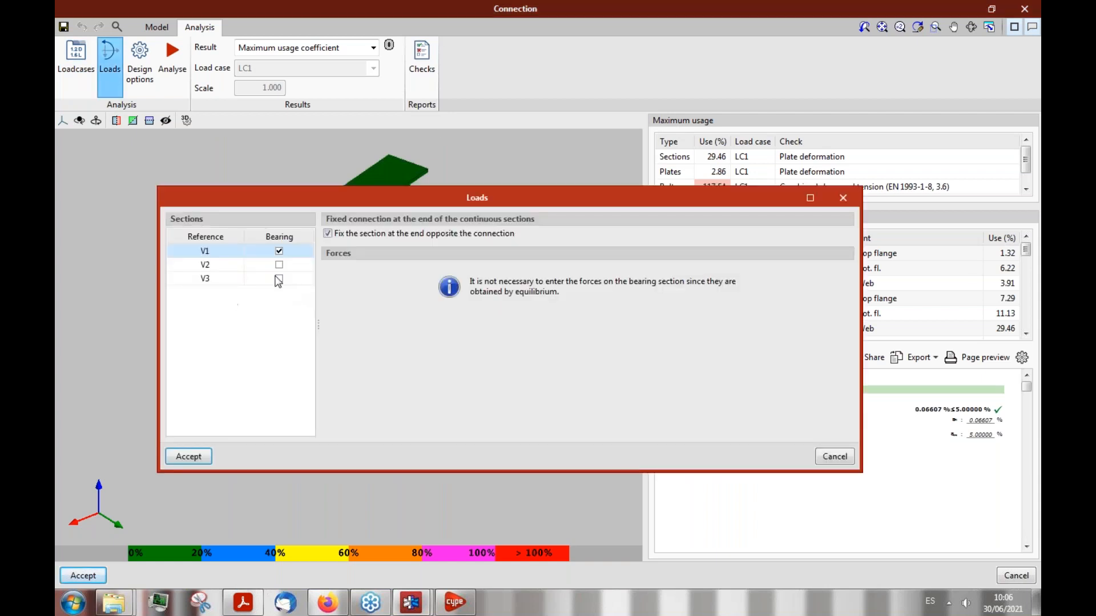
left_click_drag(392, 201, 723, 201)
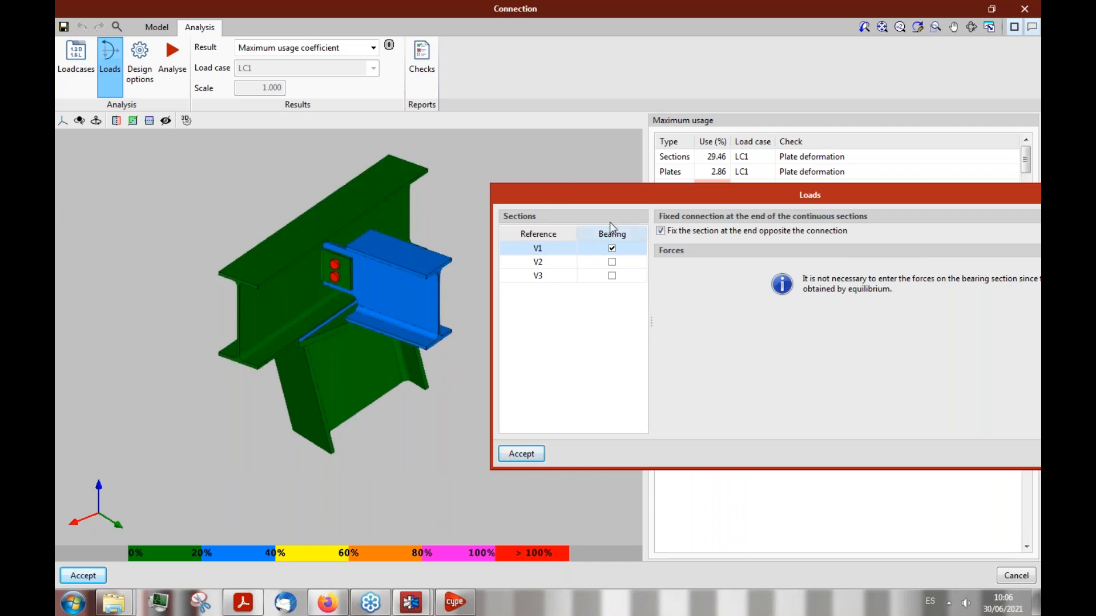
left_click_drag(588, 196, 434, 205)
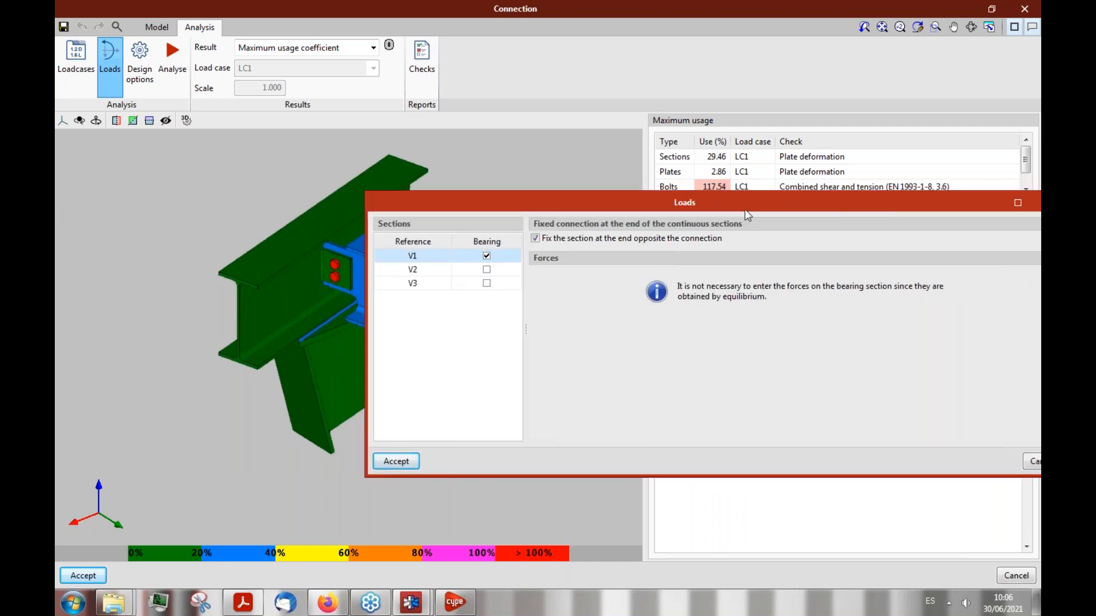
left_click_drag(742, 201, 600, 207)
left_click(895, 202)
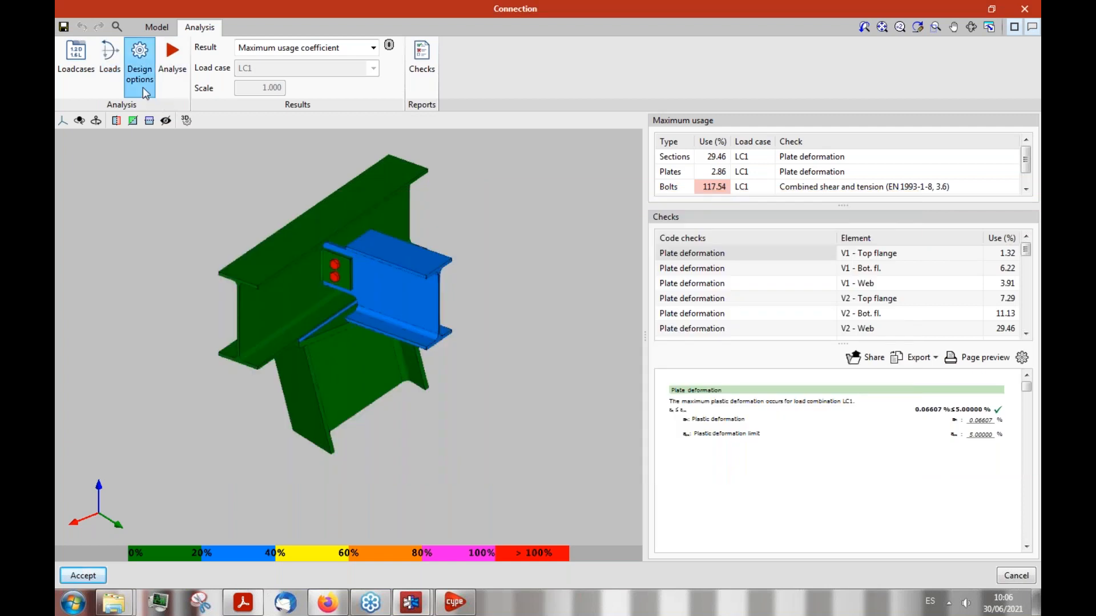
left_click(139, 80)
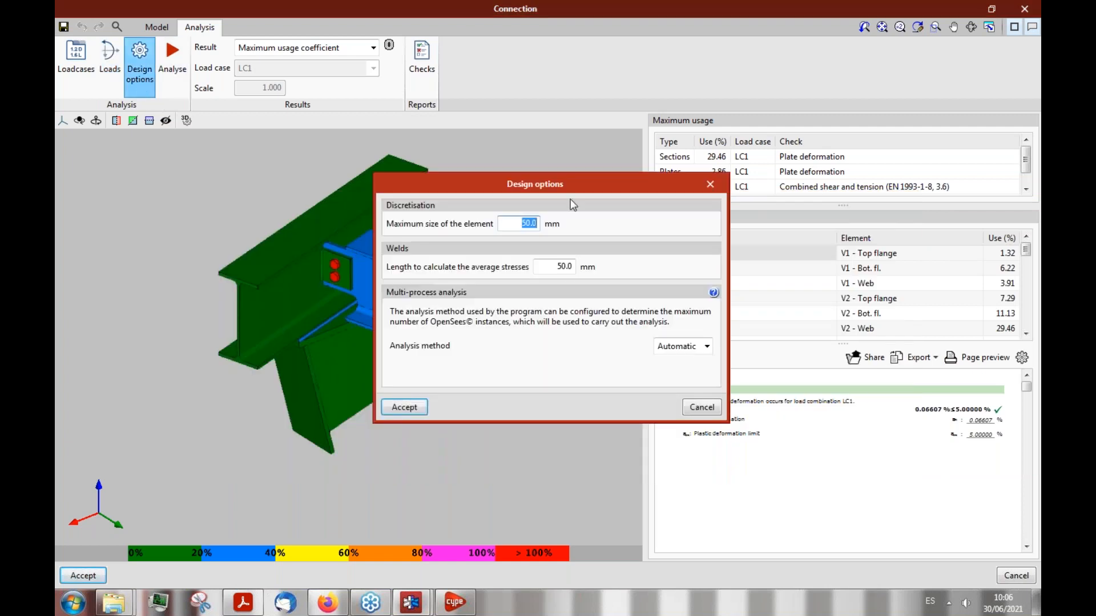
Step: Review the mesh, weld and multi-process design options and the bearing section in the loads settings, closing both without changes
left_click_drag(581, 184, 604, 201)
left_click_drag(465, 204, 514, 224)
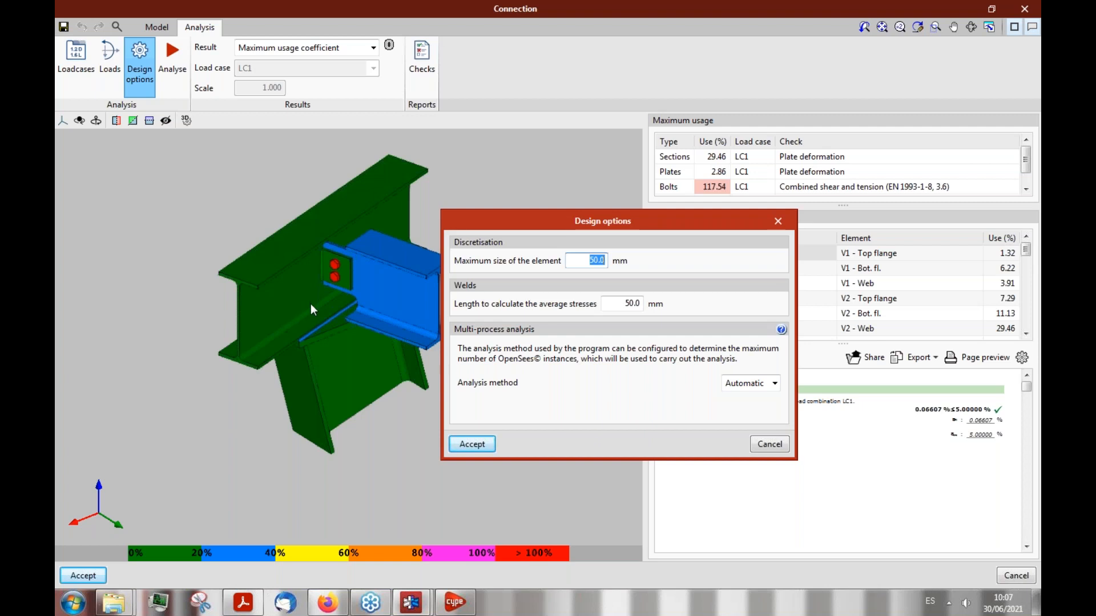
left_click(766, 444)
left_click(111, 63)
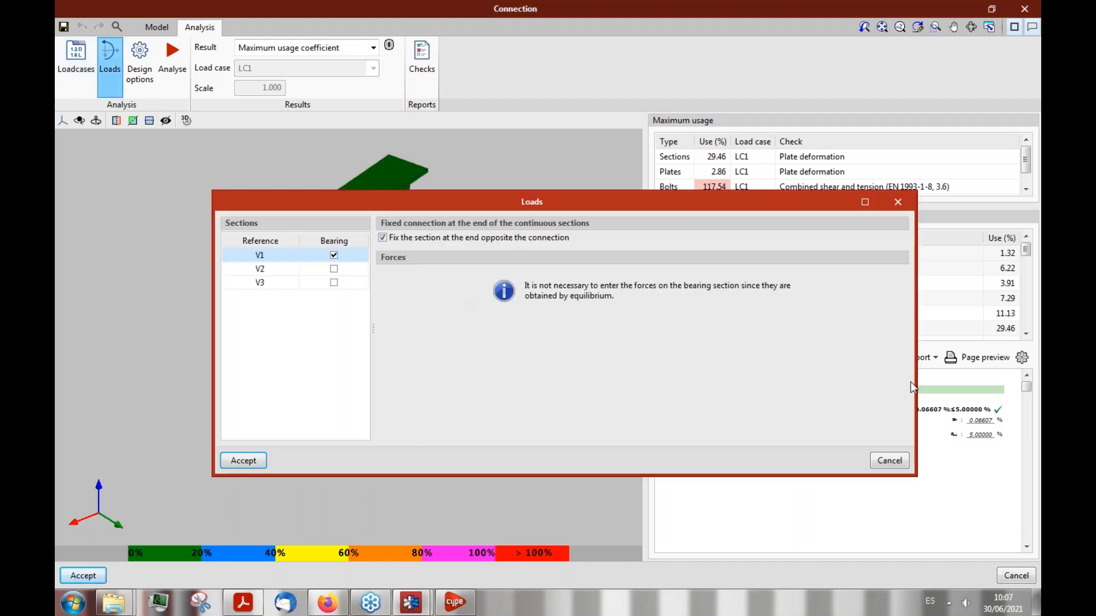
left_click(891, 462)
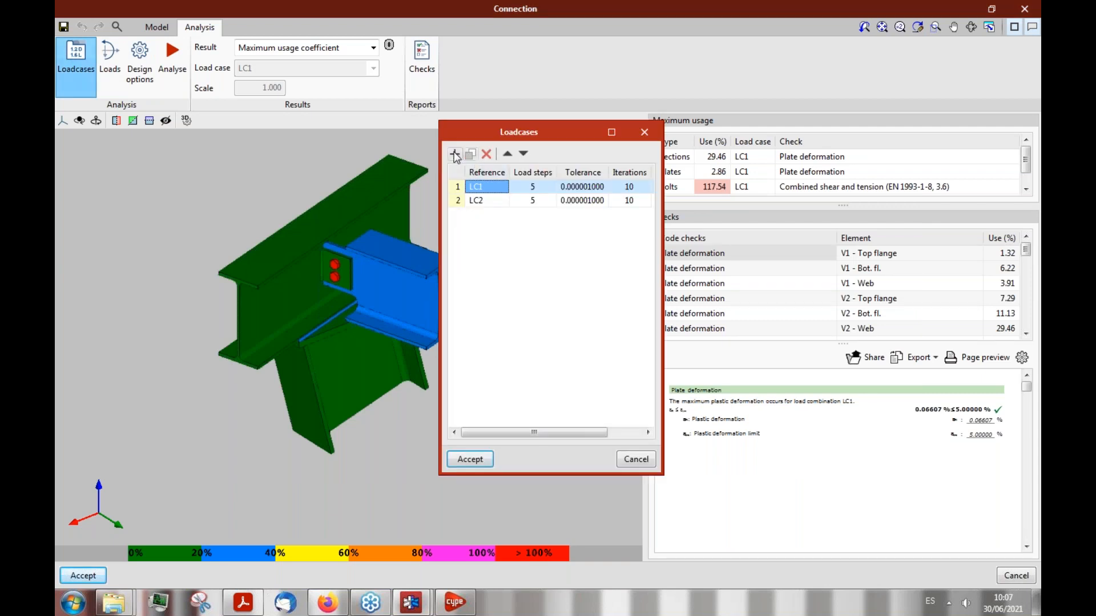
Step: Try adding a third loadcase, widen the loadcase list to inspect its settings, and discard the addition
left_click(454, 154)
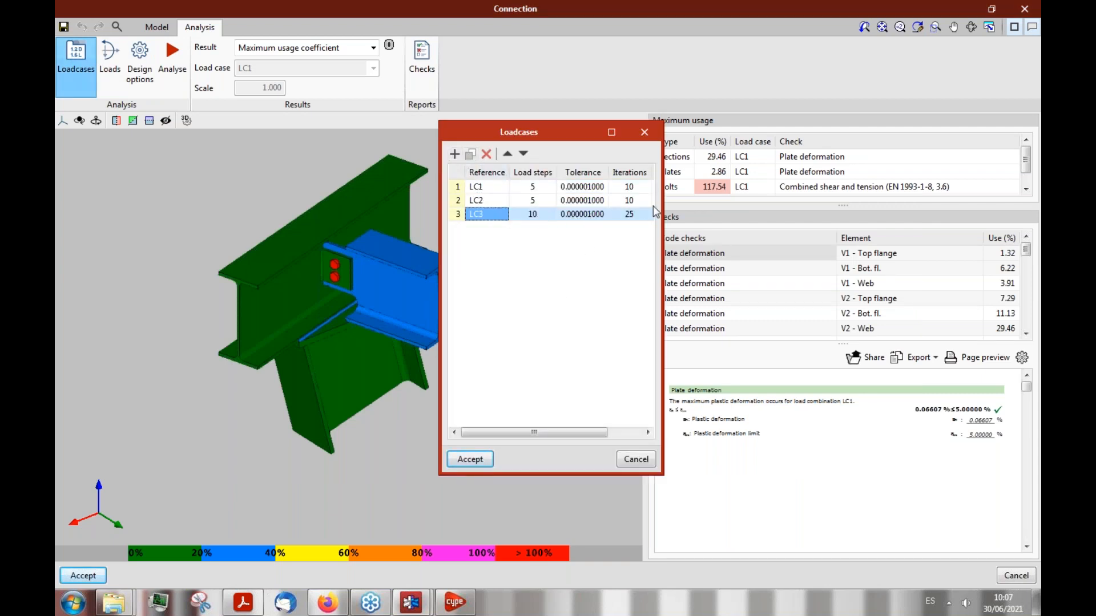
left_click_drag(661, 235, 1037, 232)
left_click_drag(858, 137, 729, 137)
left_click(885, 460)
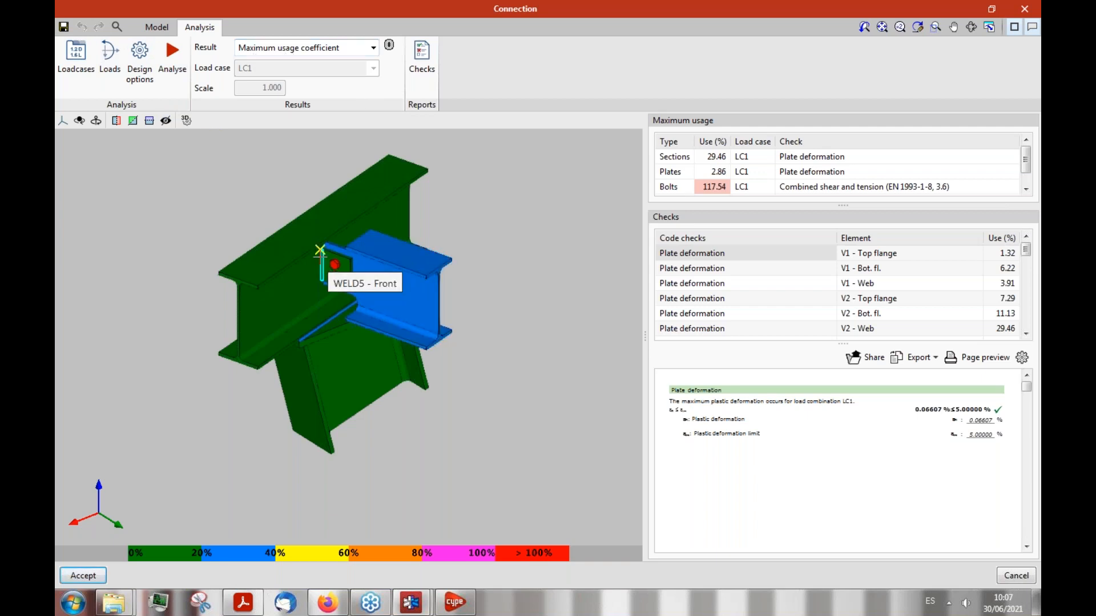
Step: Examine the maximum usage coefficient colours on the bolted plate, the welds and section V3 from several angles
scroll(328, 259, "up", 4)
scroll(337, 268, "down", 4)
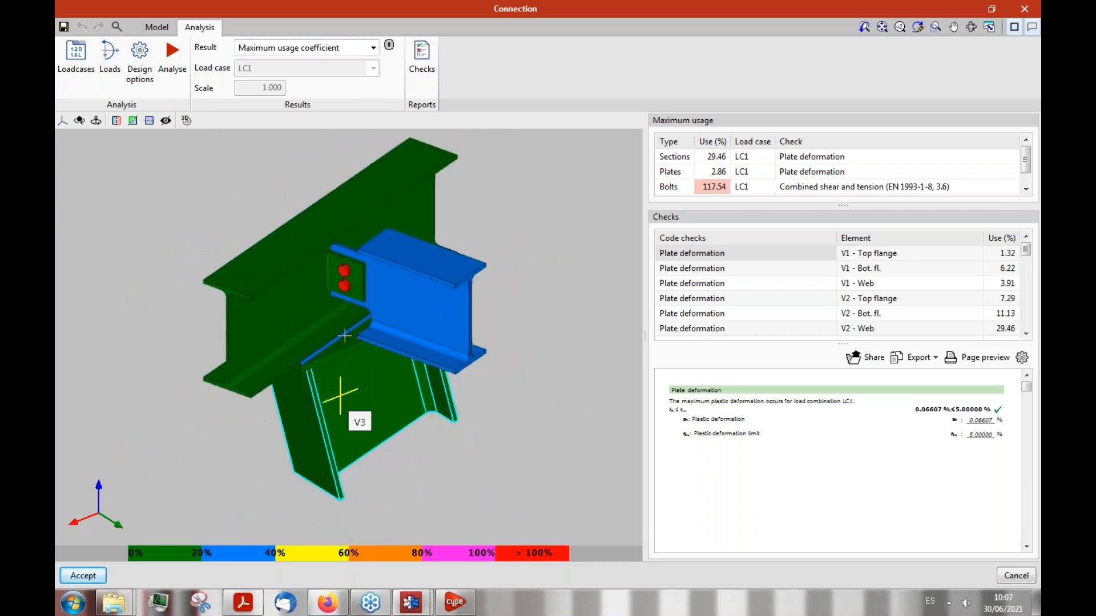
mouse_move(331, 388)
middle_mouse_down()
mouse_move(312, 368)
mouse_move(320, 383)
middle_mouse_up()
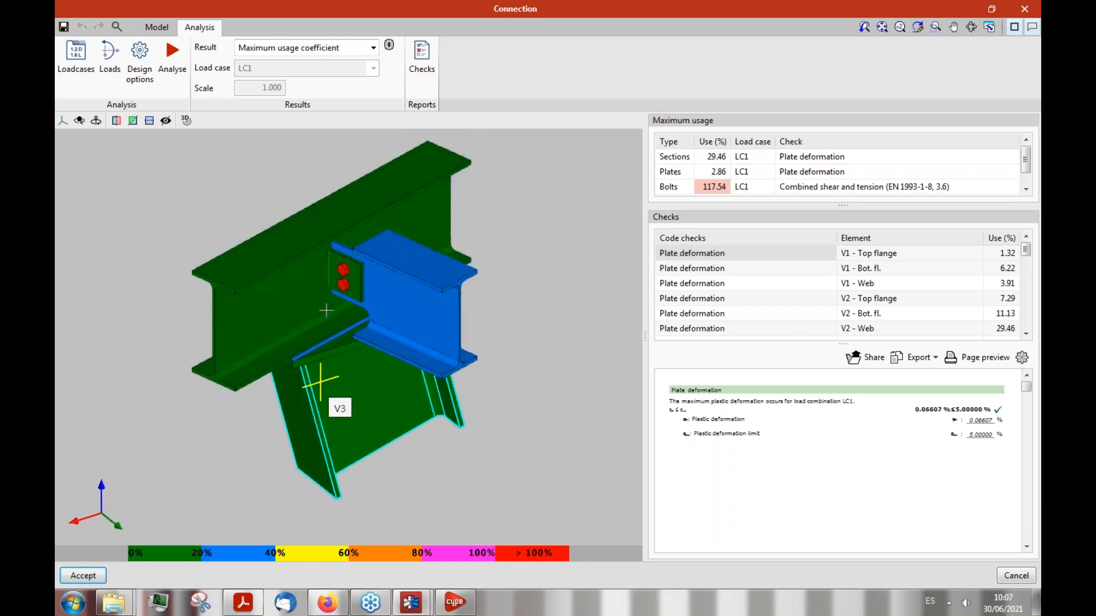
scroll(333, 282, "up", 5)
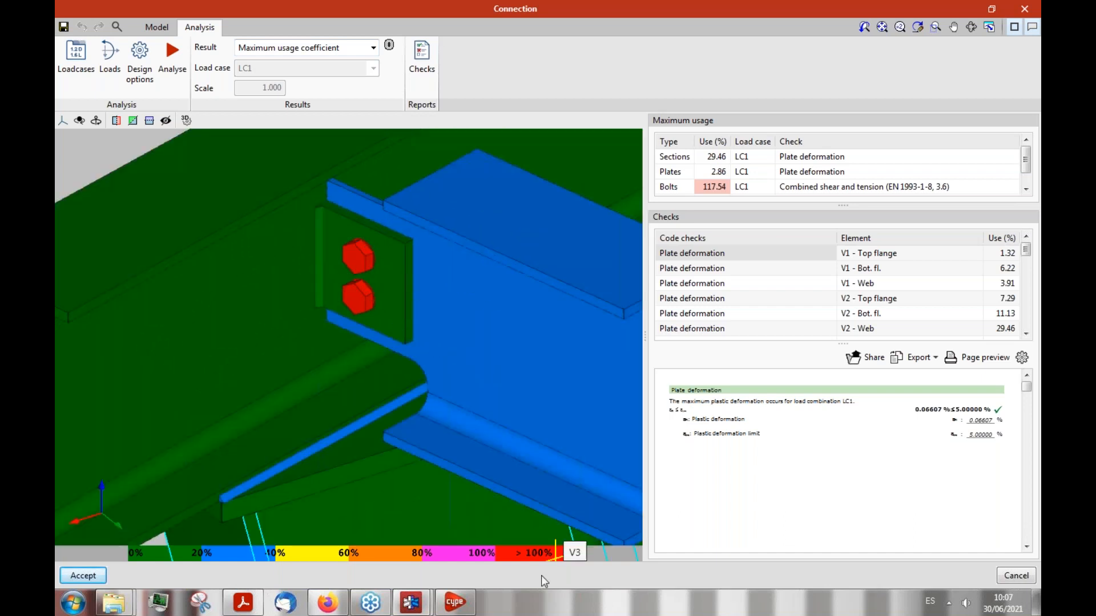
scroll(268, 451, "down", 5)
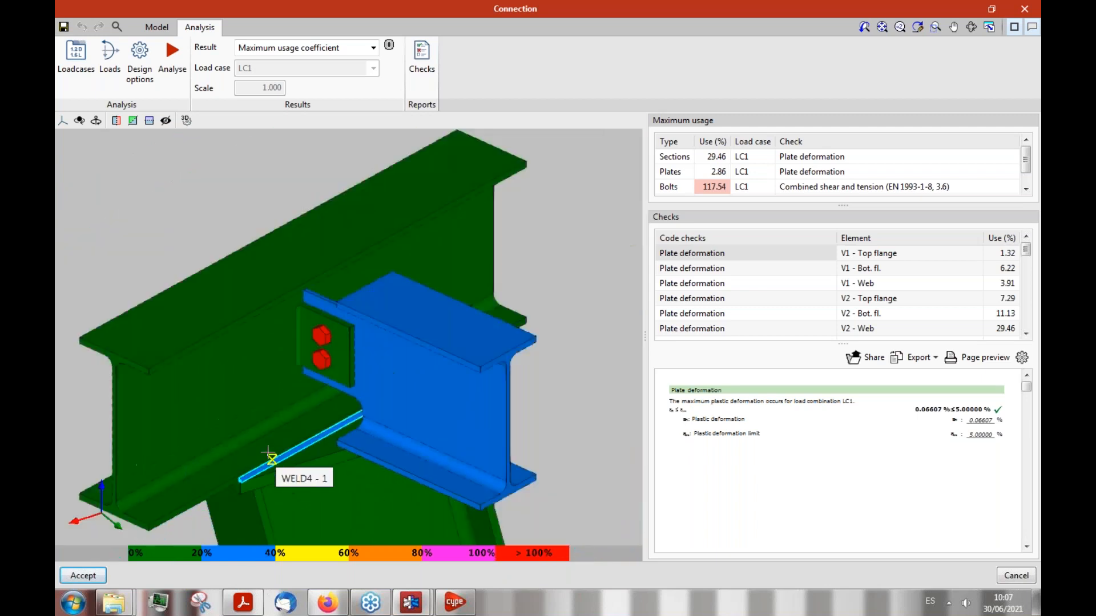
middle_click_drag(301, 413, 286, 398)
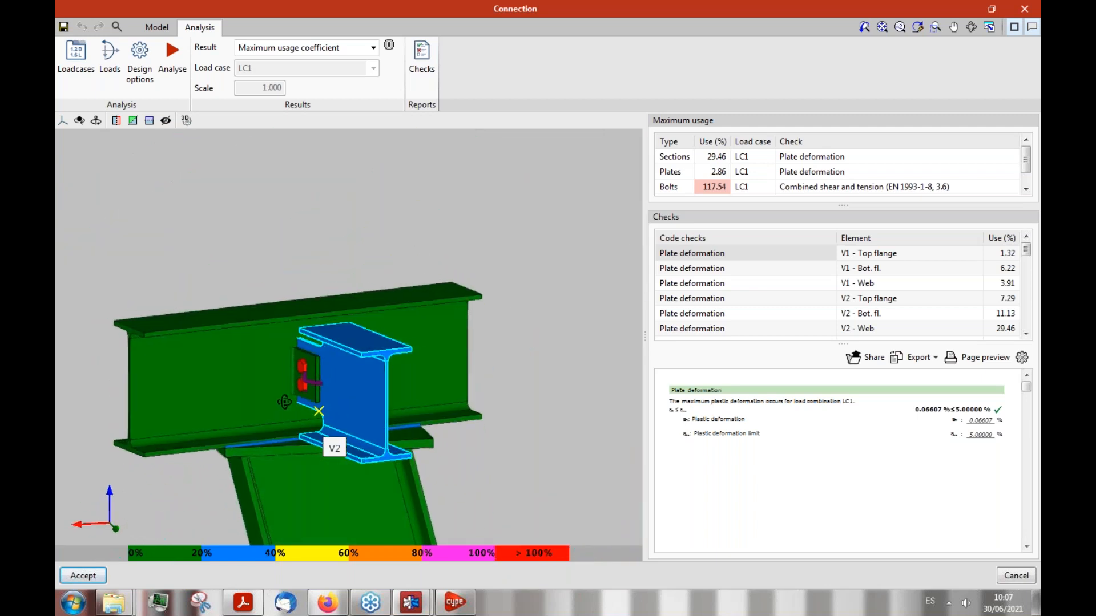
Step: Display the Von Mises stress results for LC1 and examine the stresses in the continuous beam's web
left_click(297, 53)
left_click(302, 76)
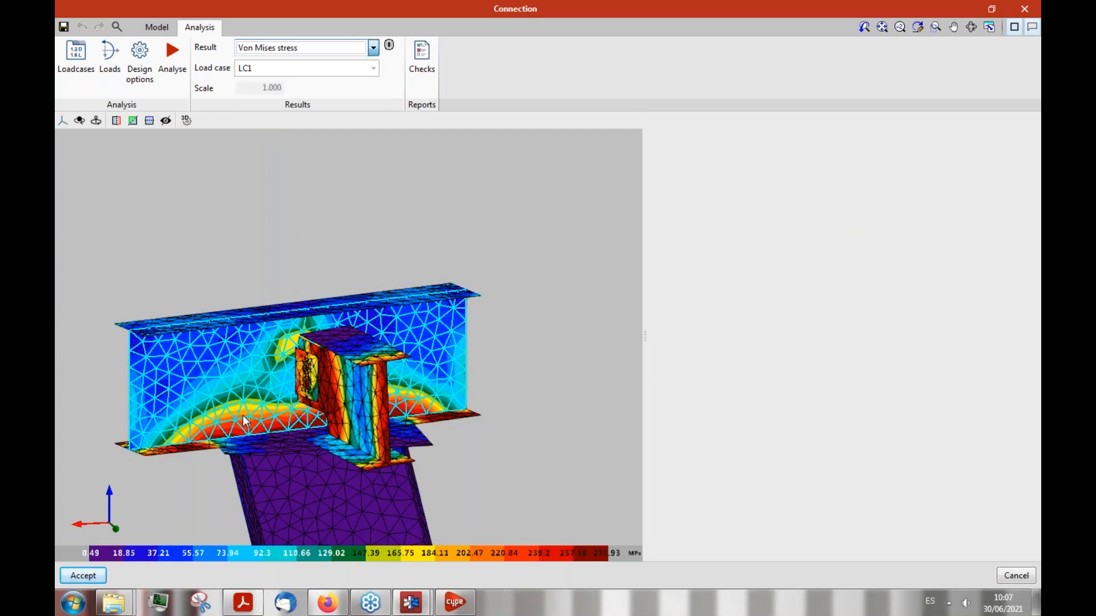
scroll(243, 420, "up", 10)
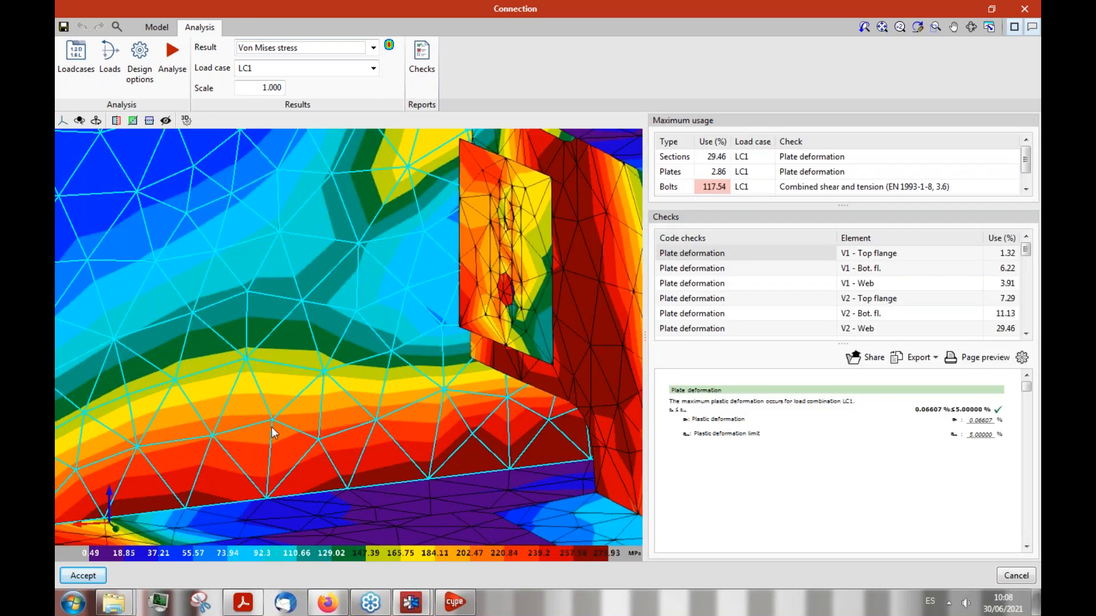
scroll(343, 429, "down", 10)
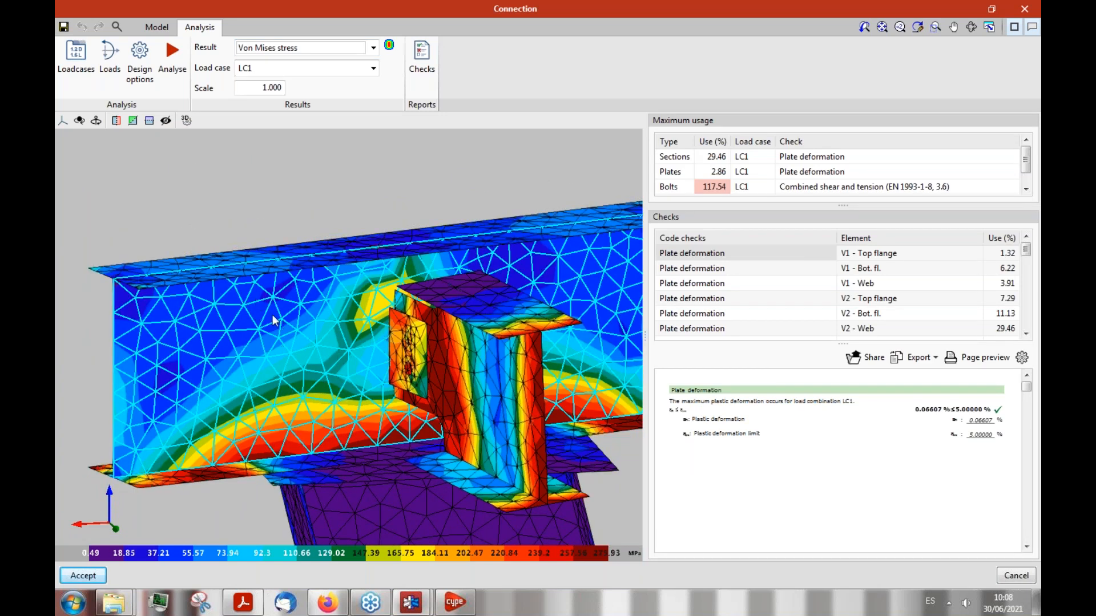
Step: Examine the Von Mises stresses on the bolted plate and on beam V2's web and flanges
scroll(273, 315, "down", 2)
middle_click_drag(306, 312, 331, 336)
left_click_drag(331, 336, 325, 358)
scroll(490, 371, "up", 1)
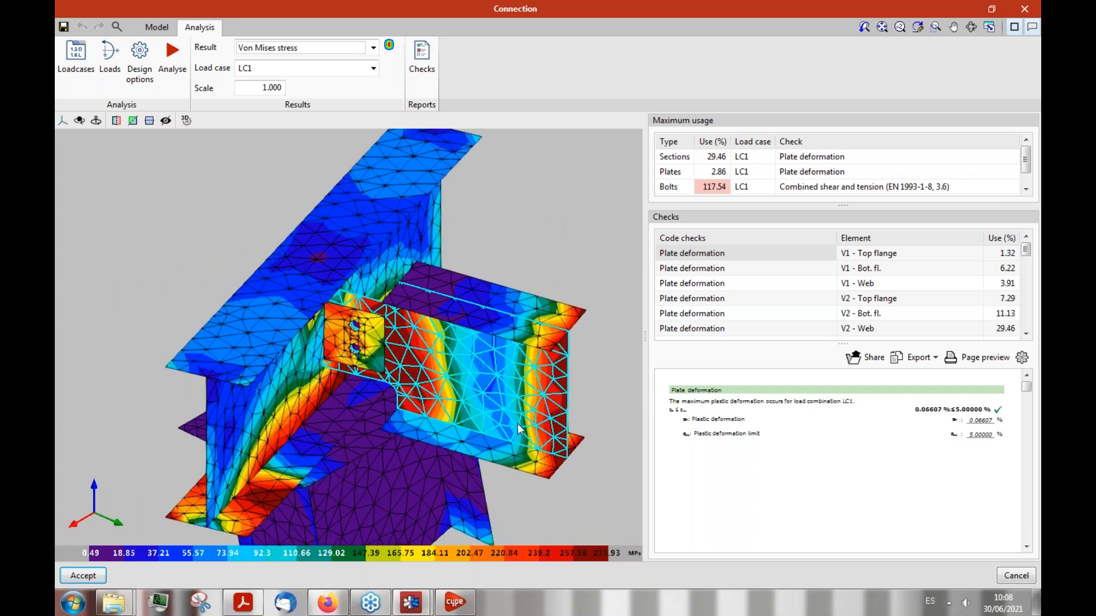
scroll(563, 441, "up", 1)
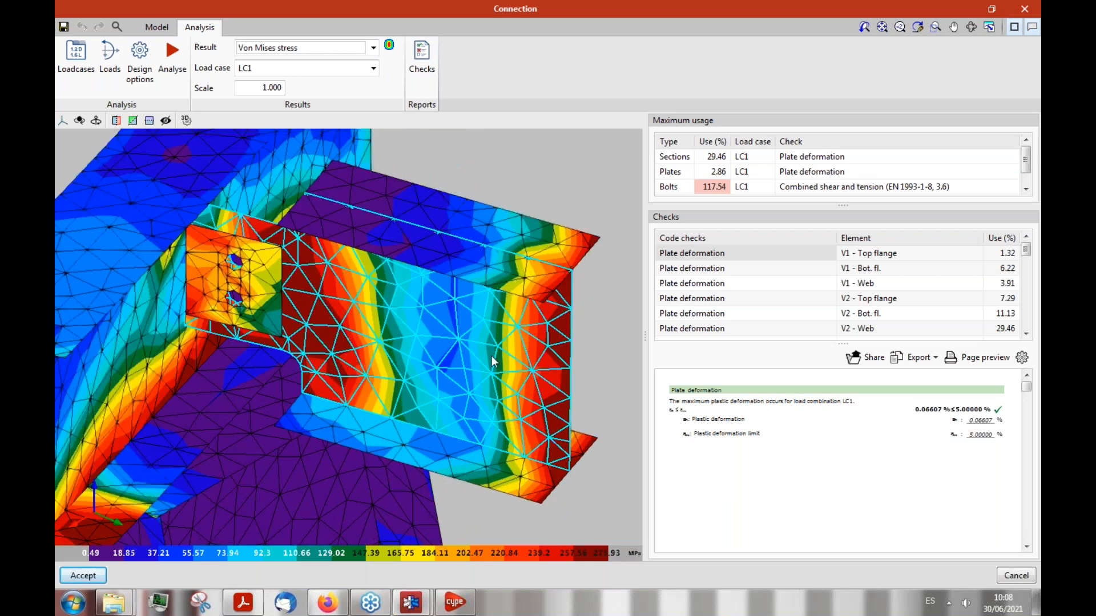
scroll(489, 429, "up", 1)
scroll(486, 434, "down", 2)
left_click_drag(486, 435, 473, 321)
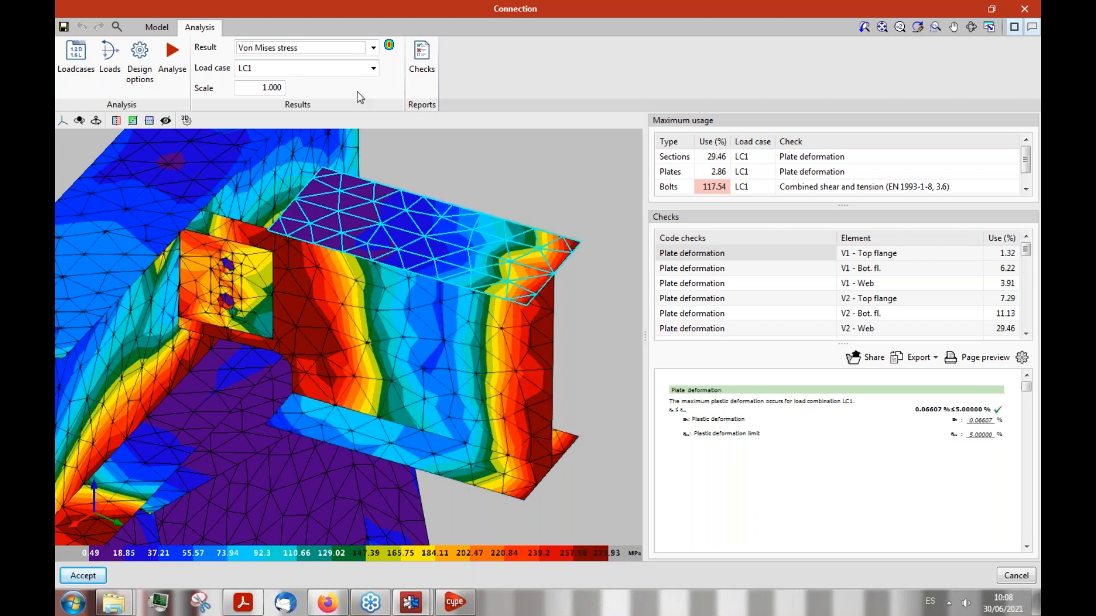
Step: Display the equivalent Von Mises deformation for LC1 and examine it across the connection
left_click(373, 48)
left_click(319, 92)
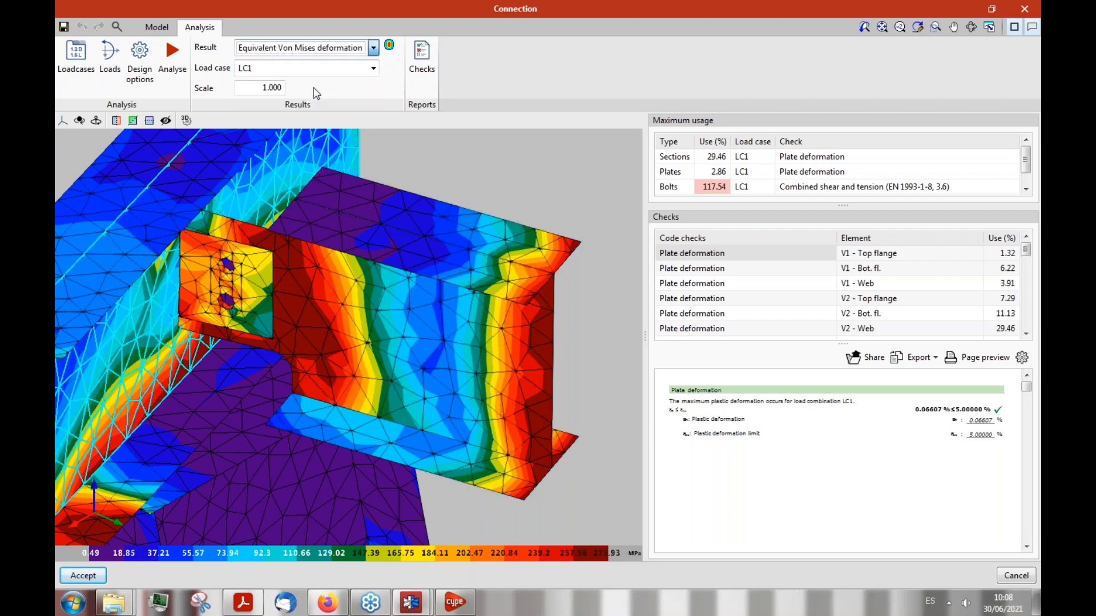
right_click_drag(488, 378, 542, 357)
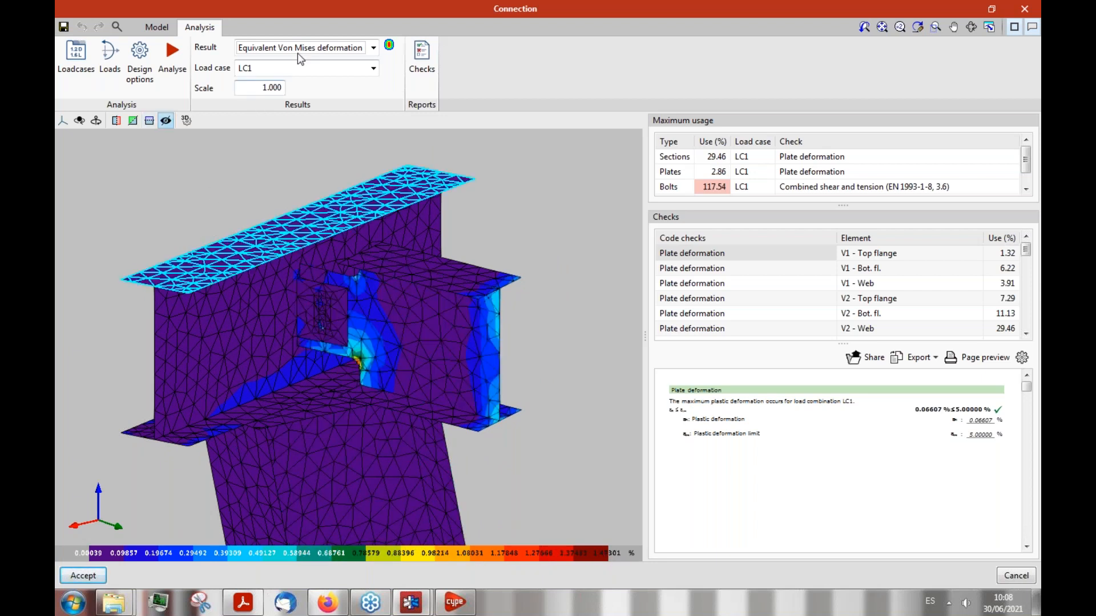
Step: Display the LC1 displacements and examine them on the connected sections
left_click(373, 47)
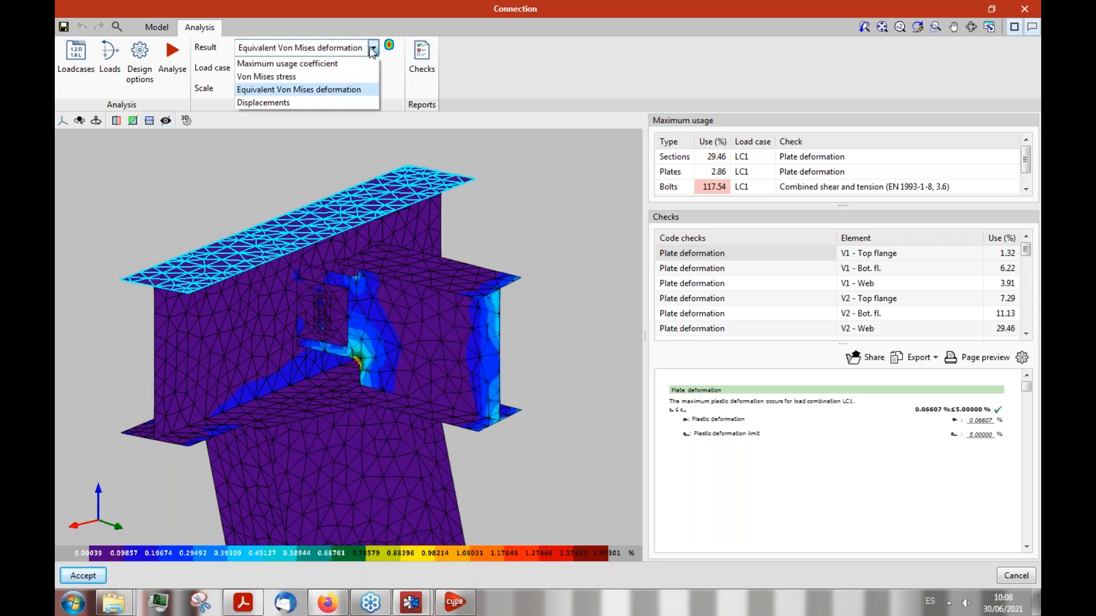
left_click(309, 103)
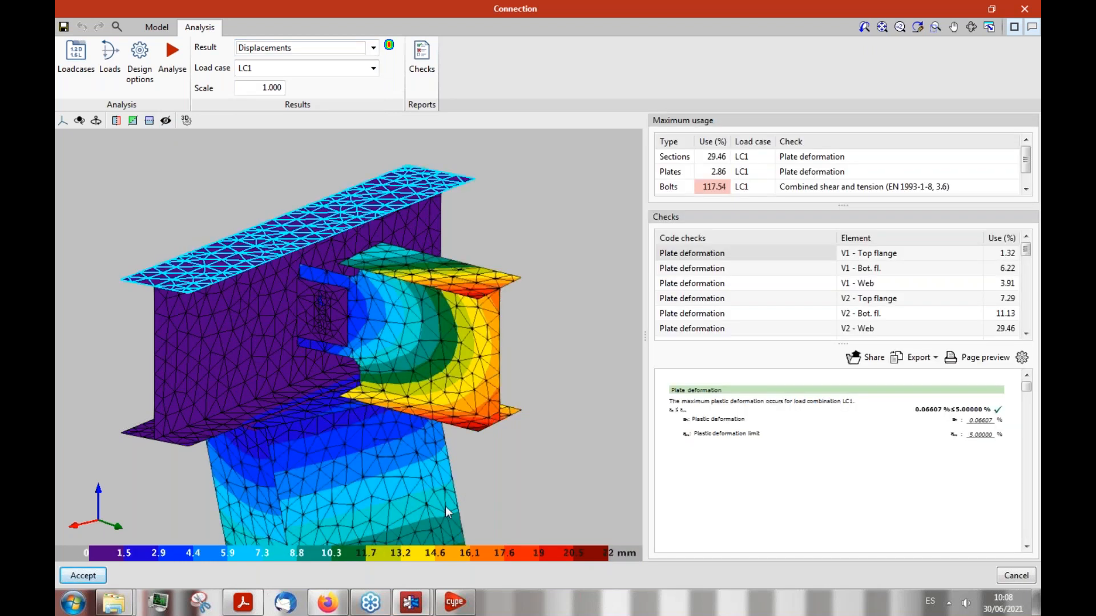
right_click_drag(528, 378, 594, 365)
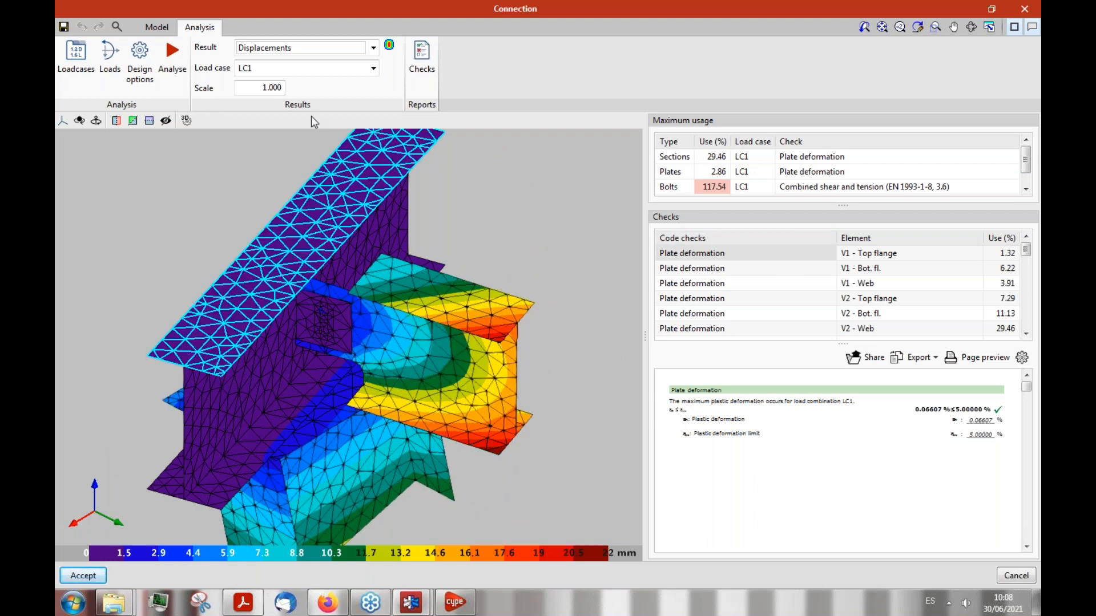
Step: Open the connection's checks report and find the BOLTS1 bolt hole layout check
left_click(423, 65)
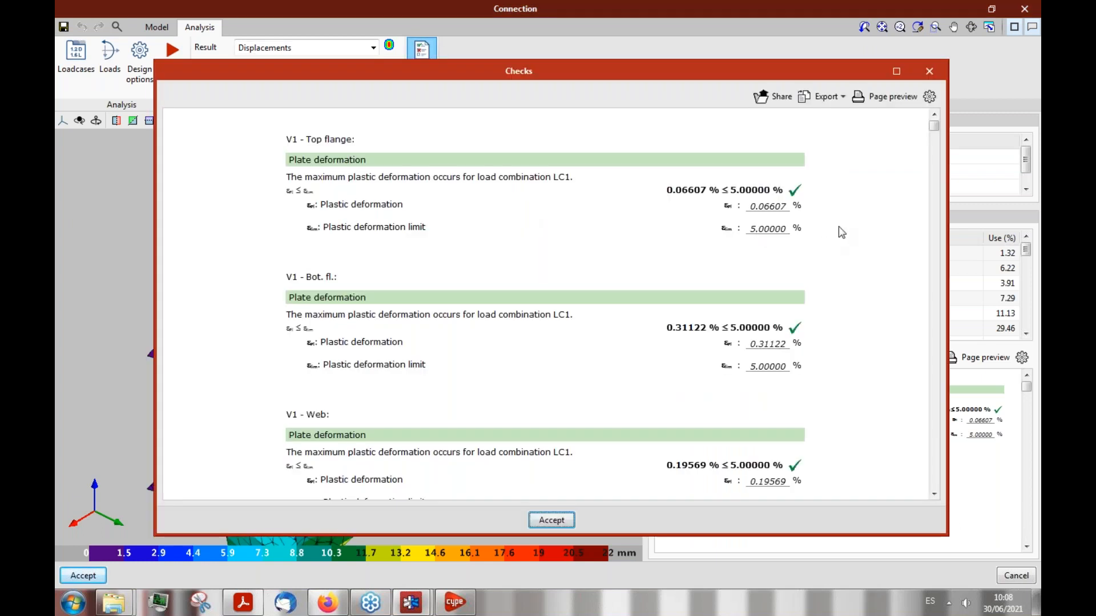
scroll(842, 228, "down", 3)
left_click_drag(936, 135, 934, 171)
left_click_drag(690, 71, 732, 130)
scroll(558, 332, "up", 10)
scroll(558, 332, "up", 3)
scroll(558, 333, "down", 5)
scroll(558, 333, "down", 5)
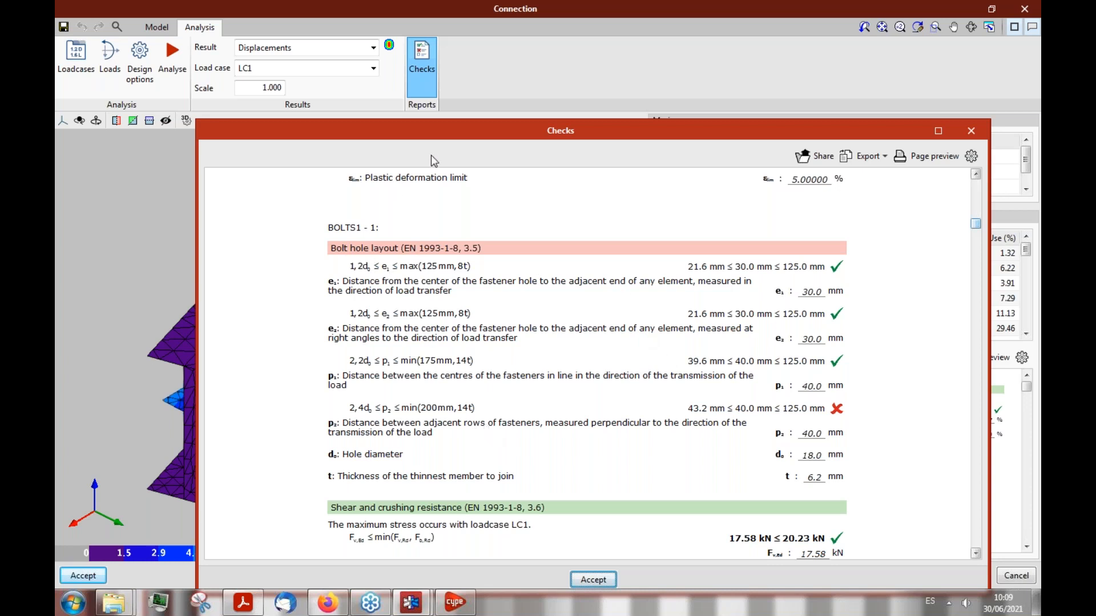
Step: Compare the bolt hole layout check with the bolted plate in the model, moving the report aside and back
left_click_drag(431, 130, 419, 178)
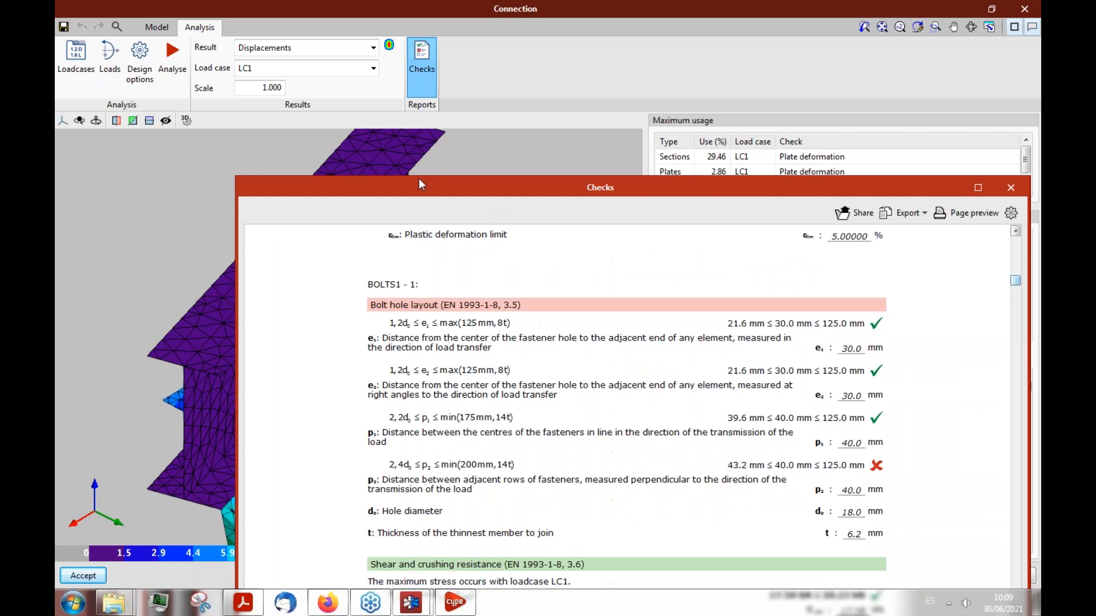
left_click_drag(514, 175, 776, 86)
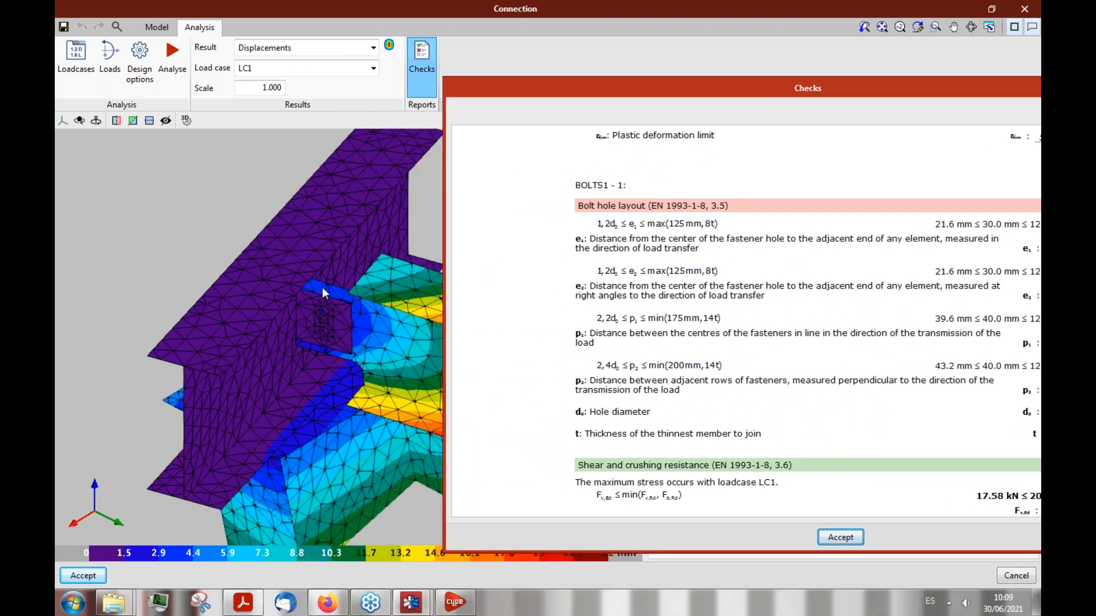
left_click_drag(737, 80, 464, 91)
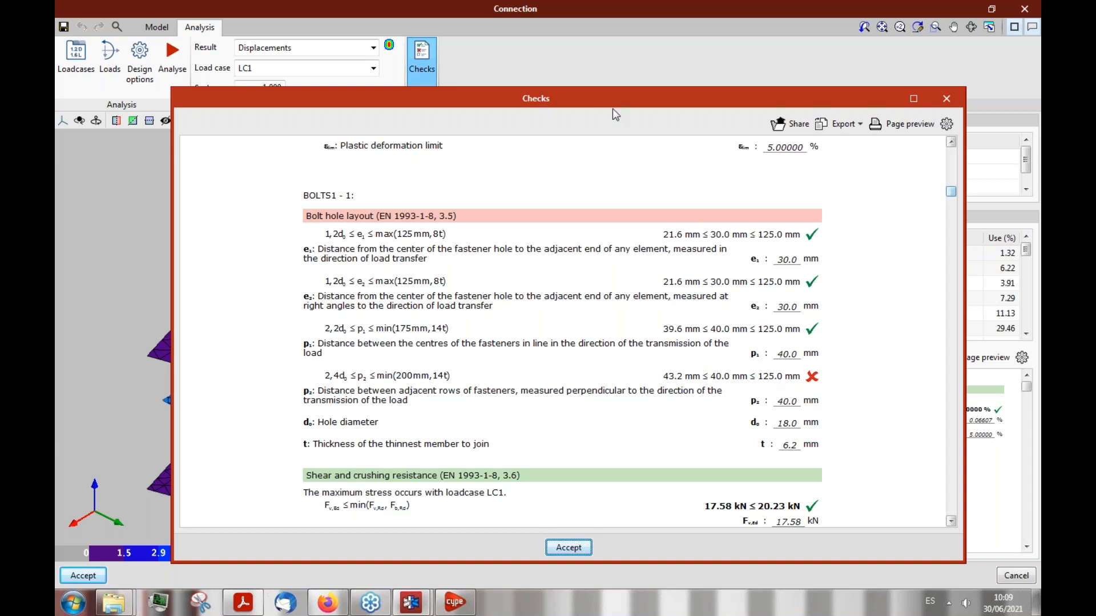
left_click_drag(603, 89, 636, 72)
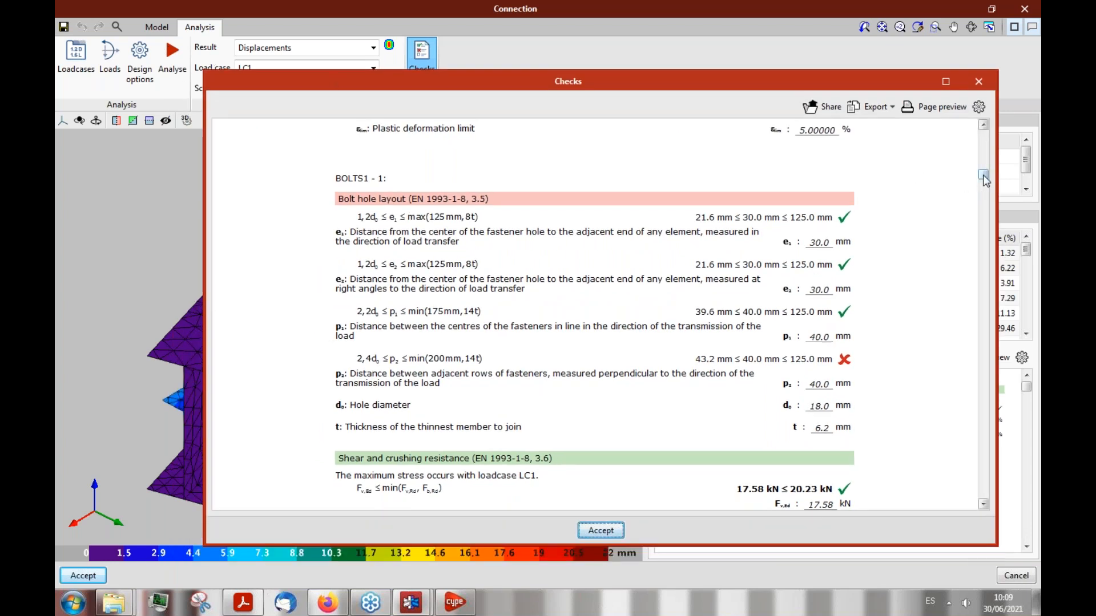
Step: Examine the WELD4 fillet weld strength checks and the report's export formats, and return to the connection model
scroll(980, 197, "down", 1)
scroll(981, 197, "down", 10)
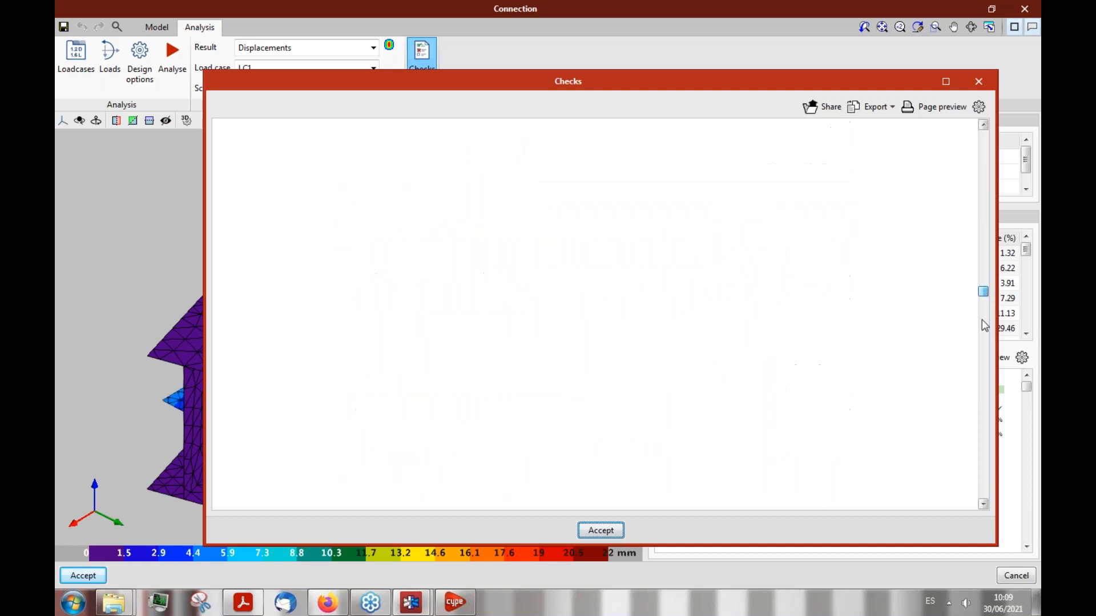
scroll(984, 336, "down", 5)
left_click(884, 109)
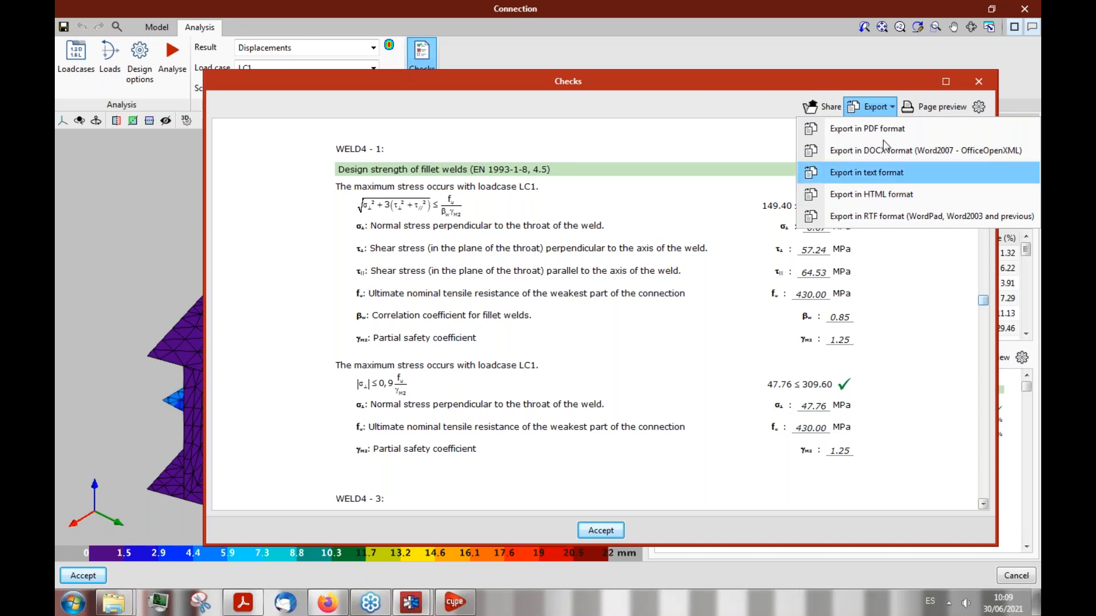
left_click(884, 109)
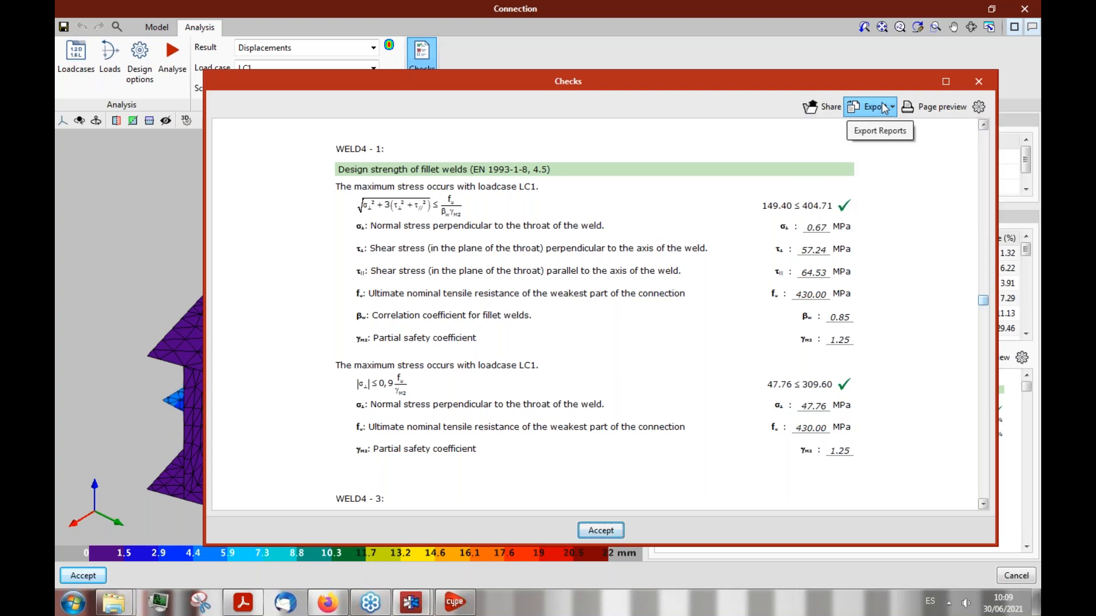
left_click(979, 82)
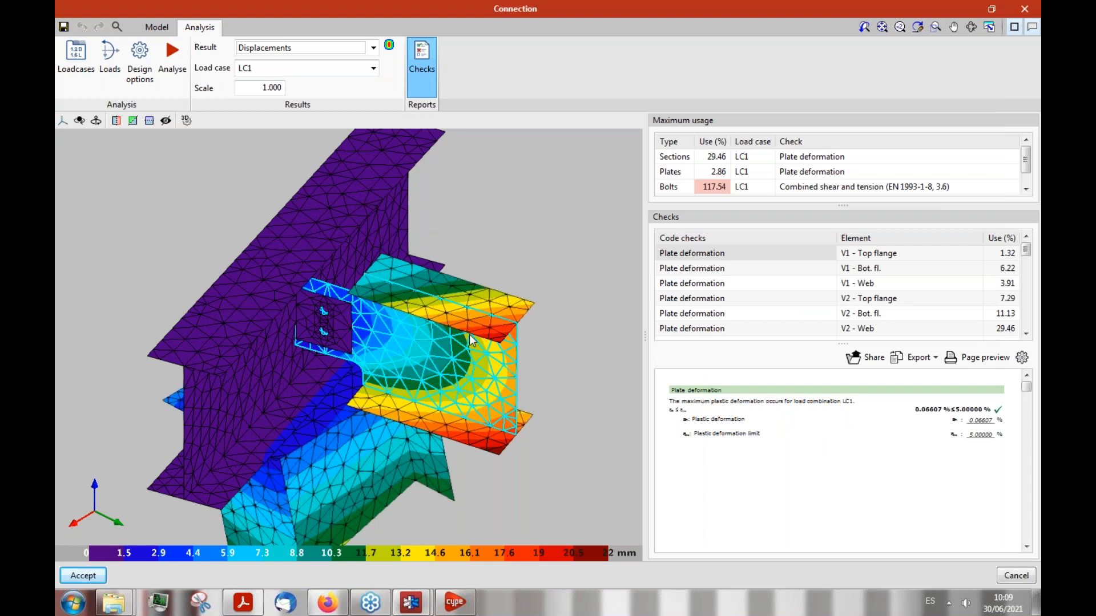
scroll(469, 334, "down", 3)
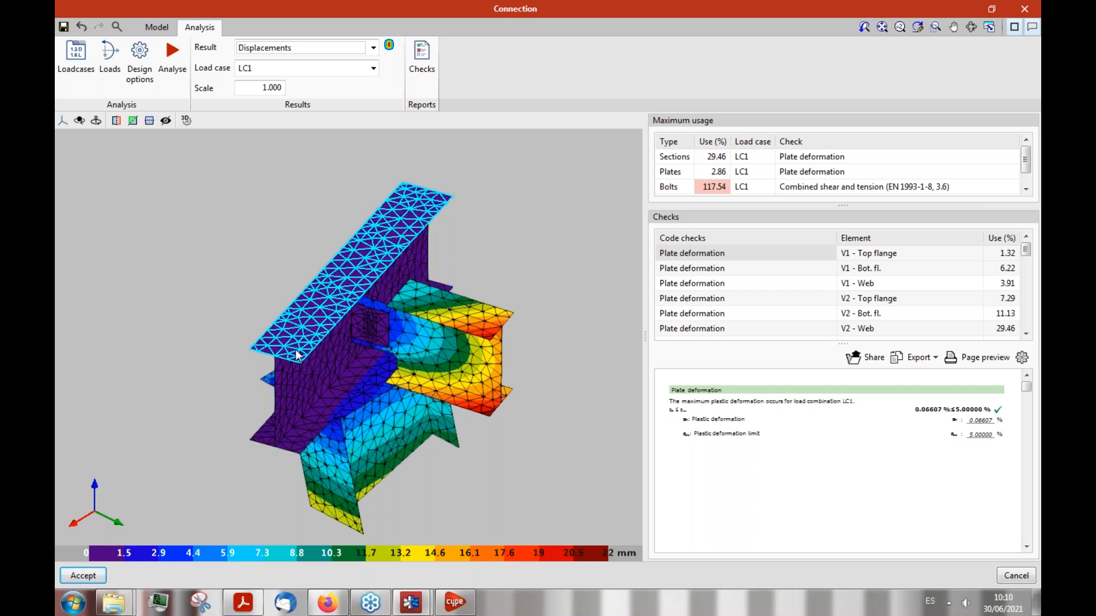
Step: Launch CYPE Architecture from the desktop
left_click(1035, 606)
left_click(359, 198)
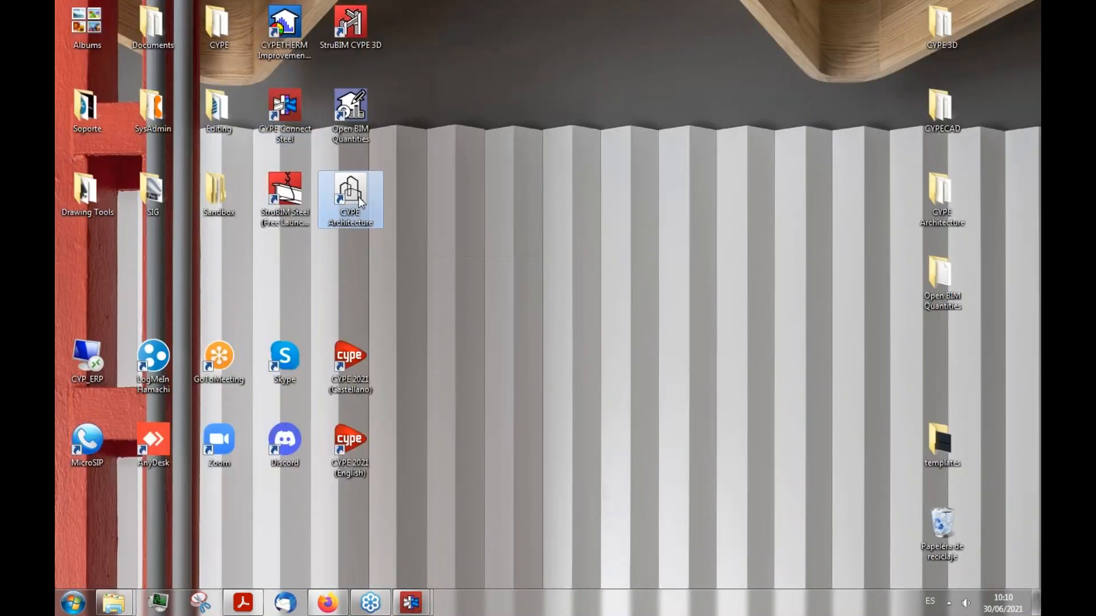
double_click(360, 201)
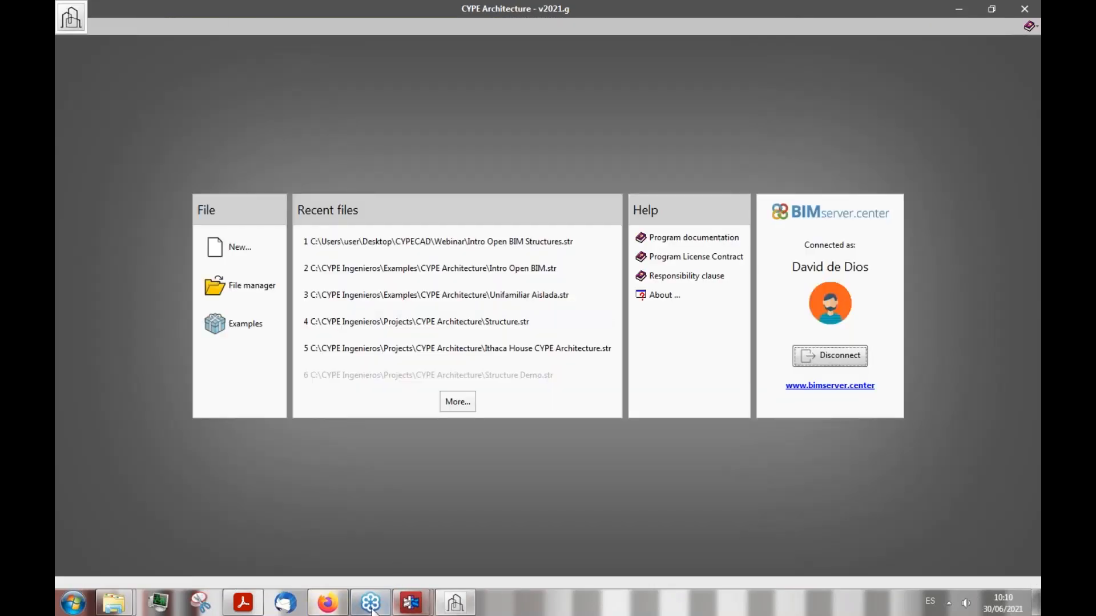
Step: Switch to Firefox and show the Computational Tower x3 project dashboard in BIMserver.center
left_click(340, 611)
left_click(428, 15)
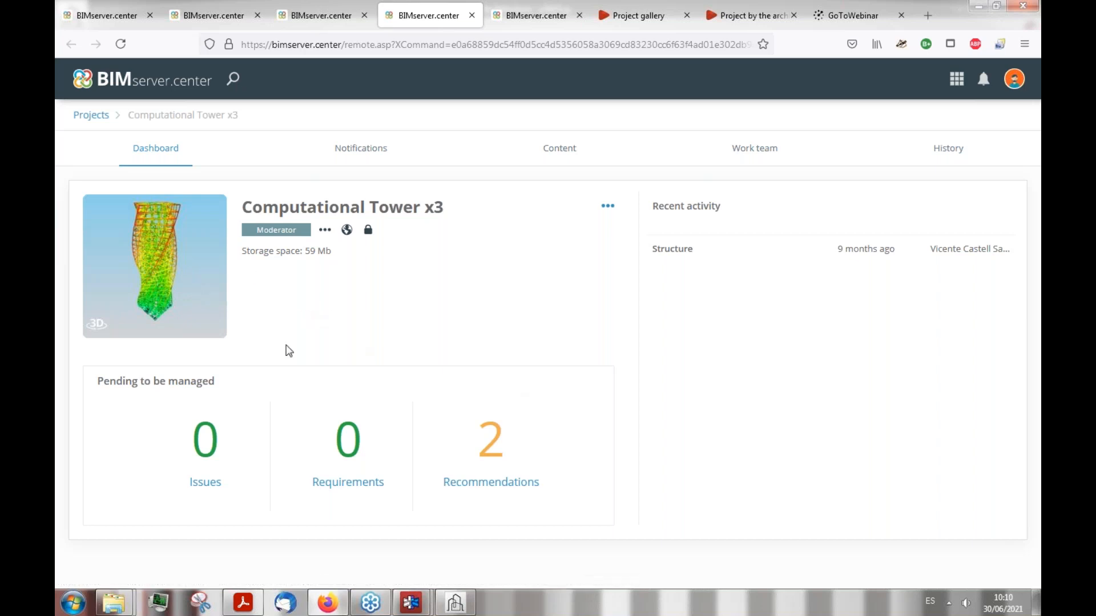
Step: Switch to CYPE Architecture and open the recent project Intro Open BIM Structures.str
left_click(457, 606)
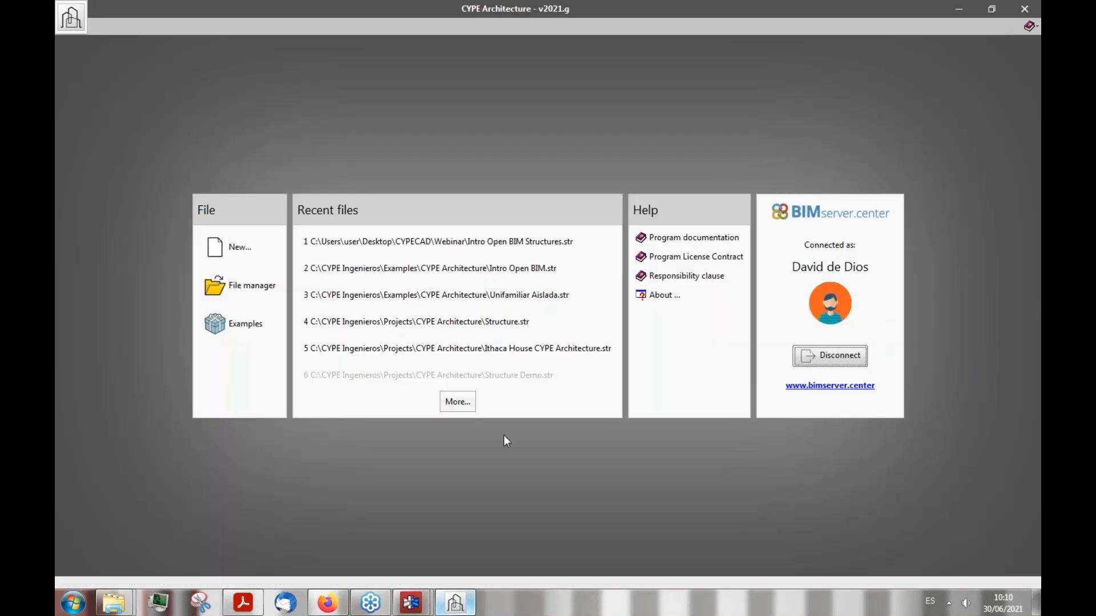
left_click(418, 247)
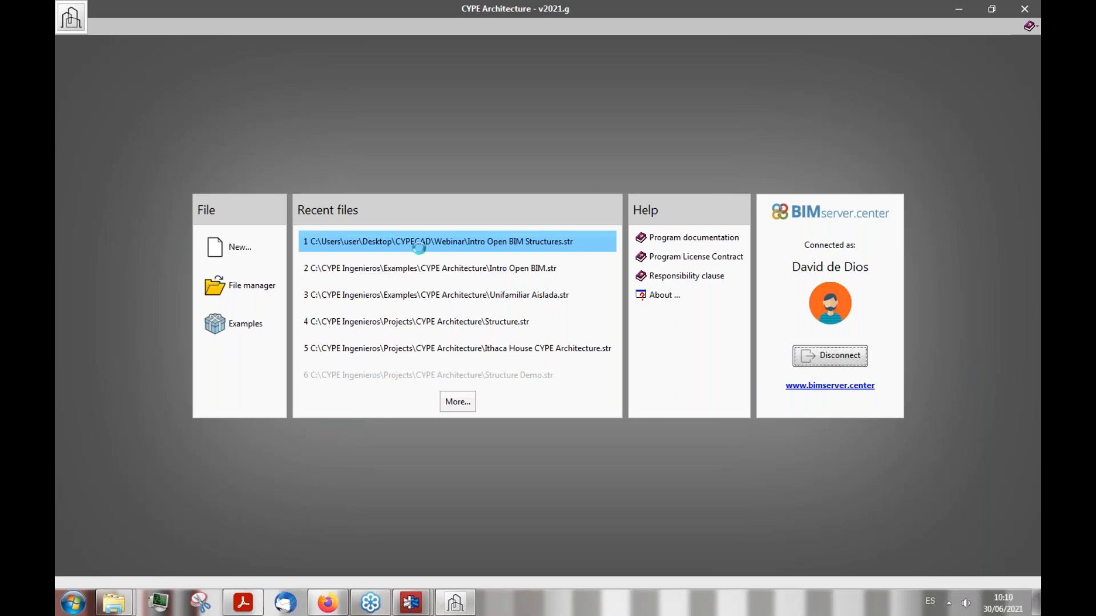
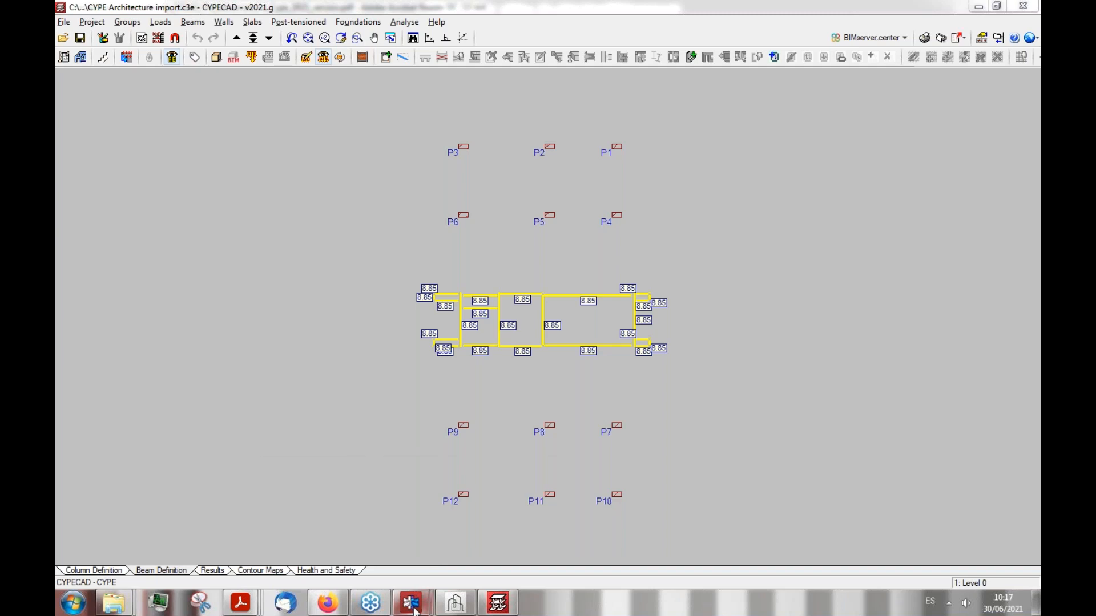
Step: Switch to CYPE Connect Steel and bring up the modelling operations of the open connection
mouse_move(415, 611)
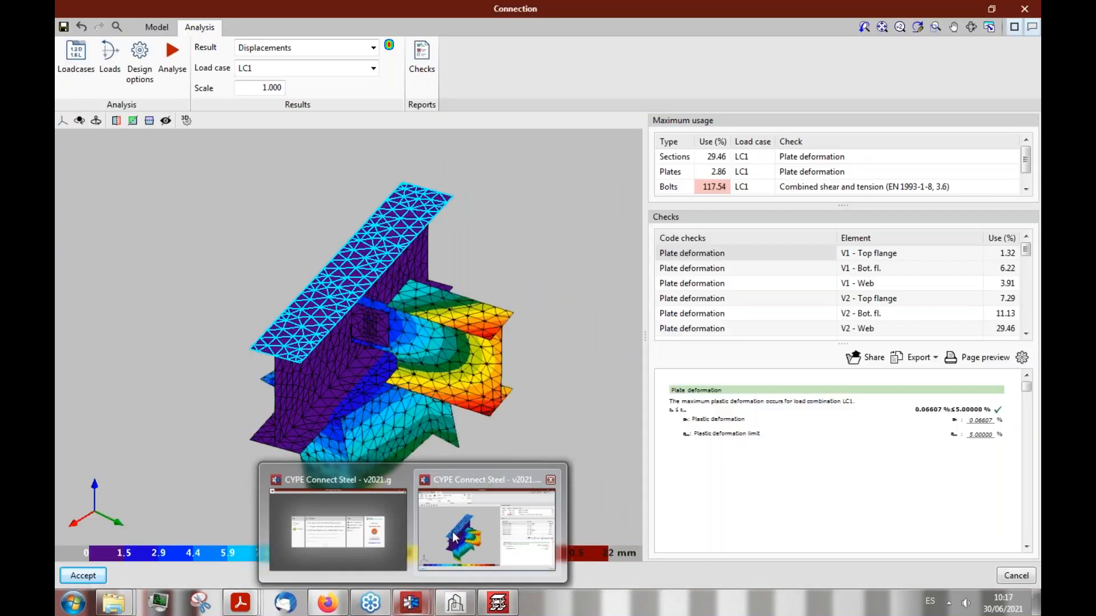
left_click(486, 530)
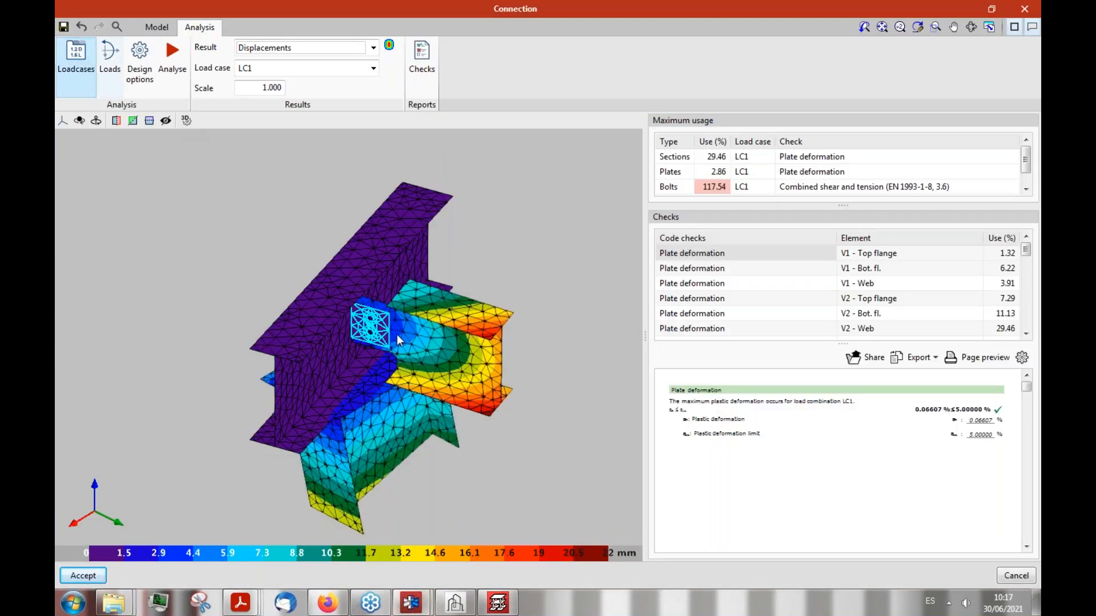
left_click(164, 27)
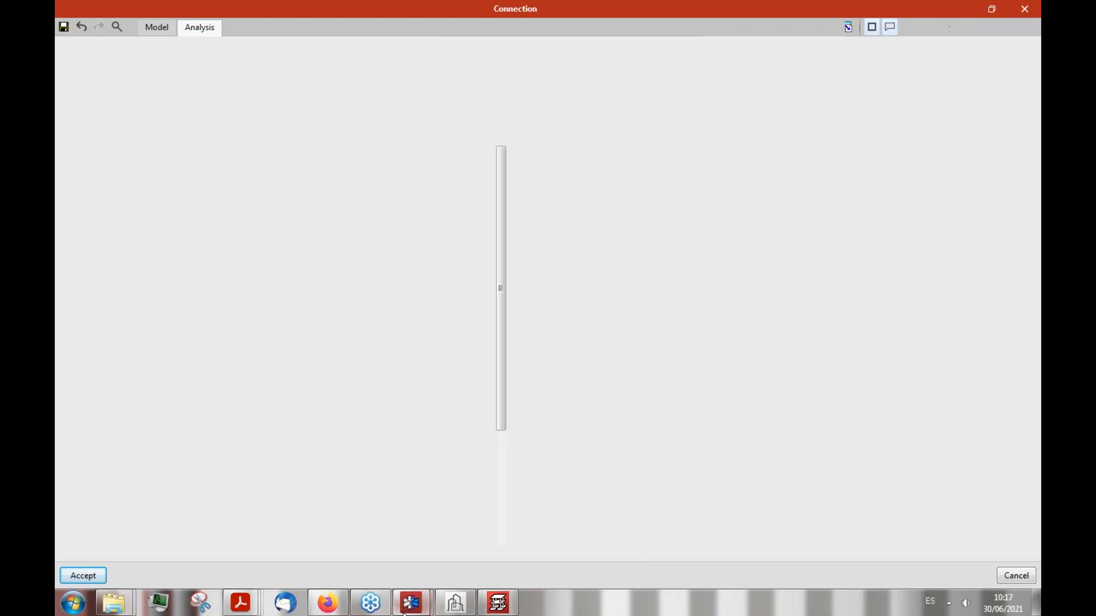
mouse_move(404, 611)
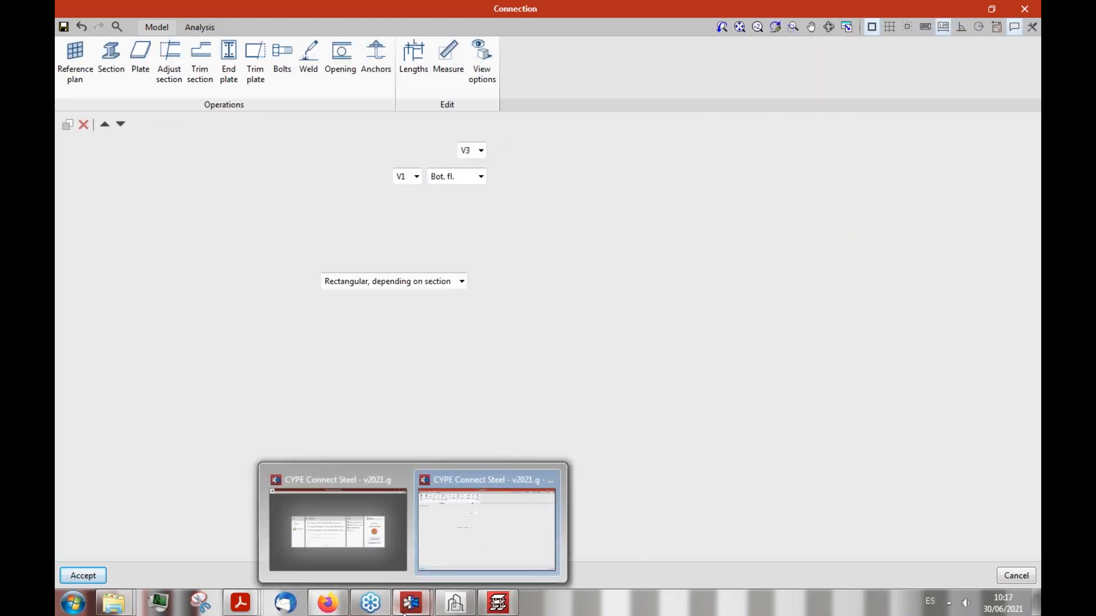
left_click(352, 505)
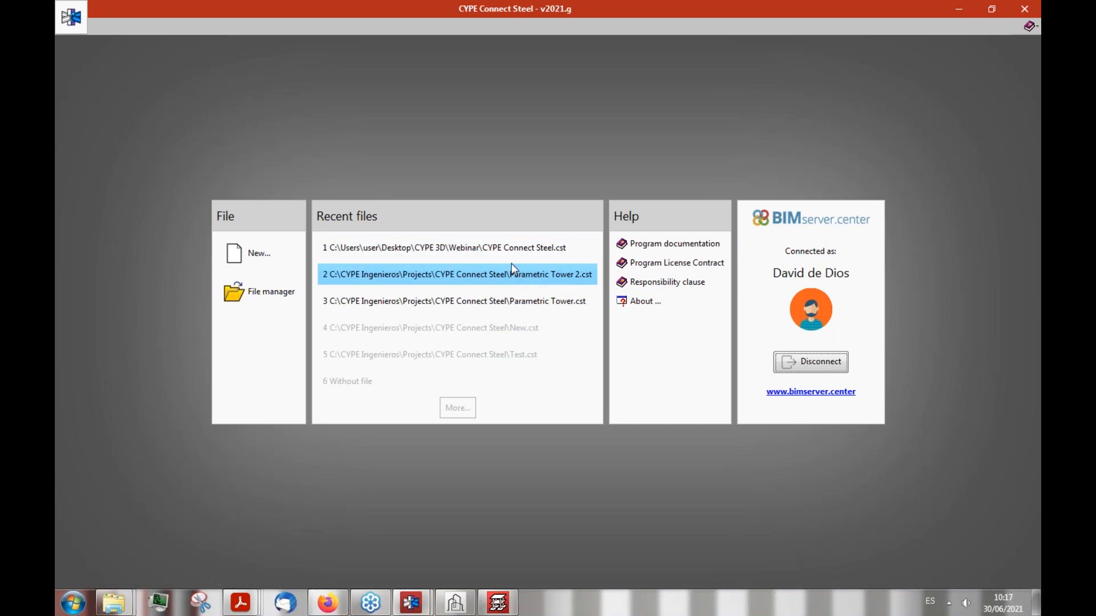
left_click(497, 250)
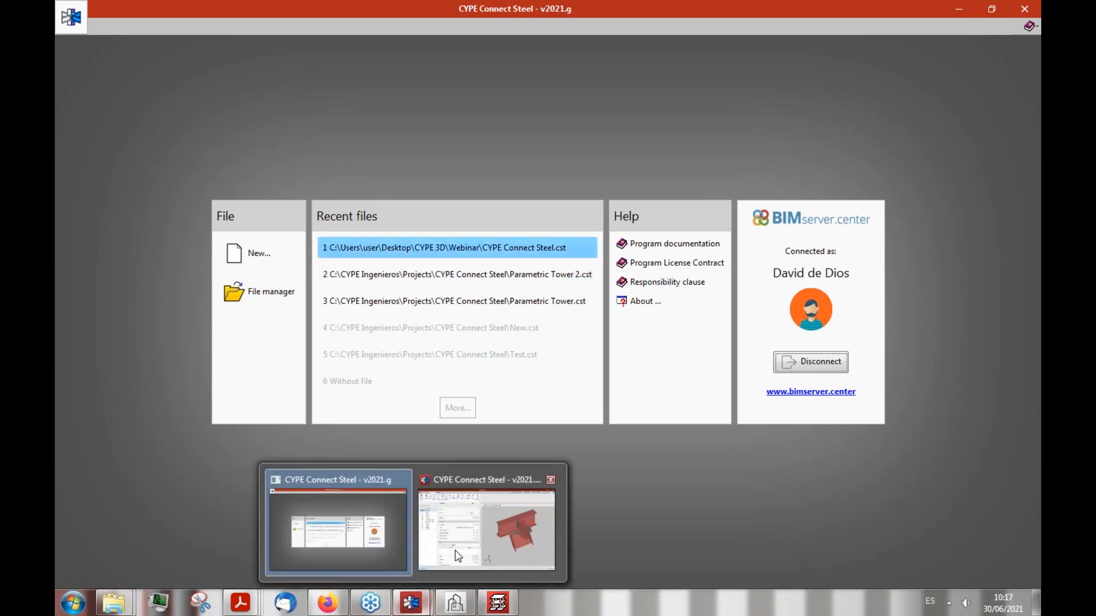
left_click(457, 550)
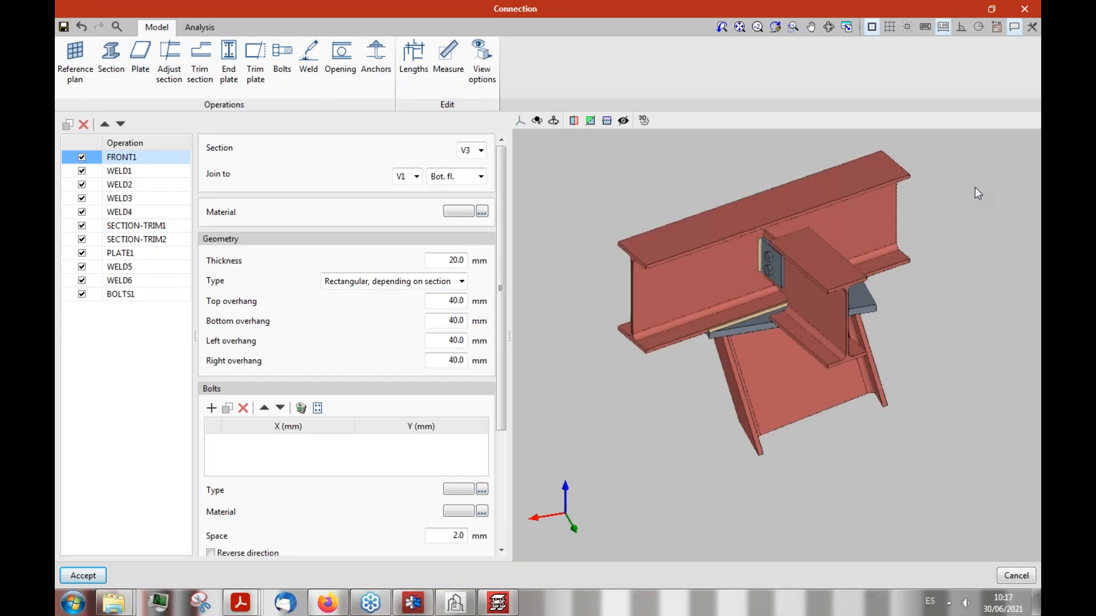
Step: Examine the FRONT1 plate and the WELD1 fillet weld joining it to the V3 top flange from several angles
mouse_move(617, 185)
middle_mouse_down()
mouse_move(674, 176)
mouse_move(727, 341)
middle_mouse_up()
scroll(722, 331, "up", 5)
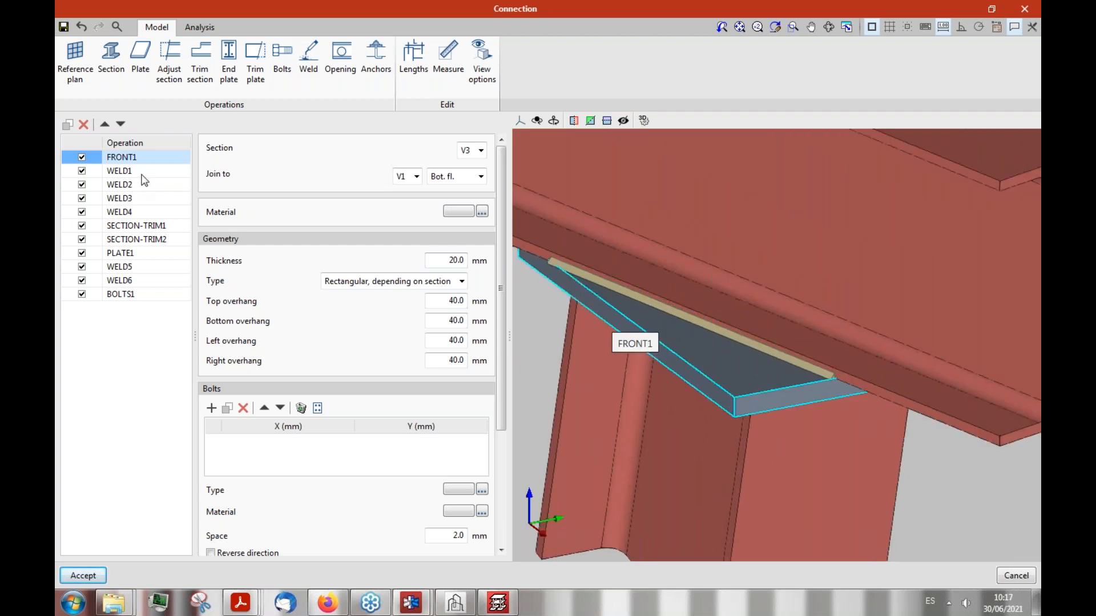
left_click(150, 169)
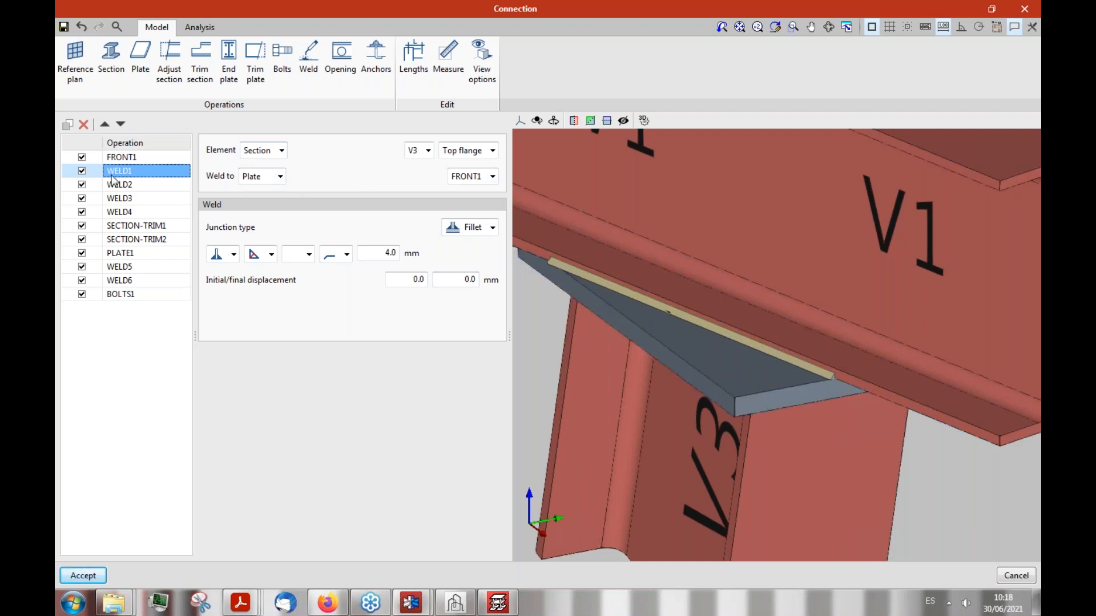
scroll(707, 326, "down", 5)
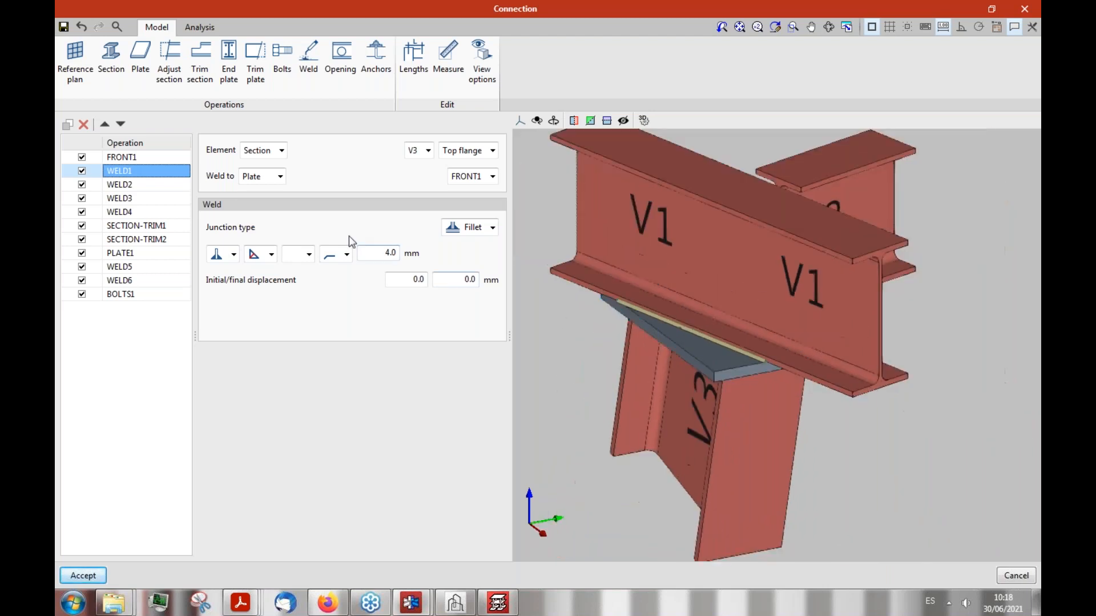
scroll(614, 298, "up", 5)
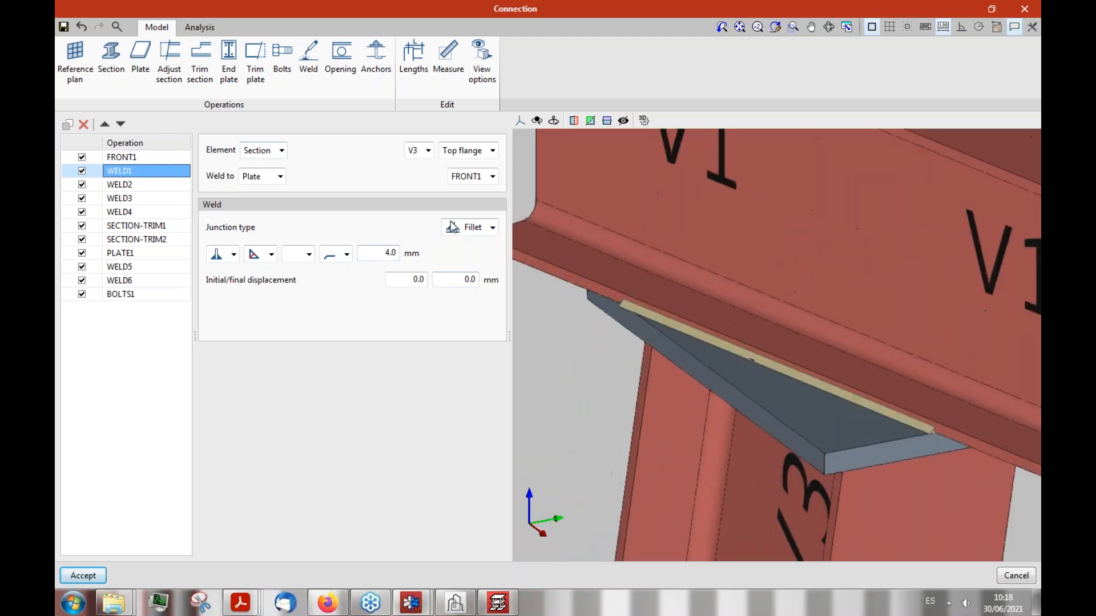
middle_click_drag(675, 385, 740, 308, "shift")
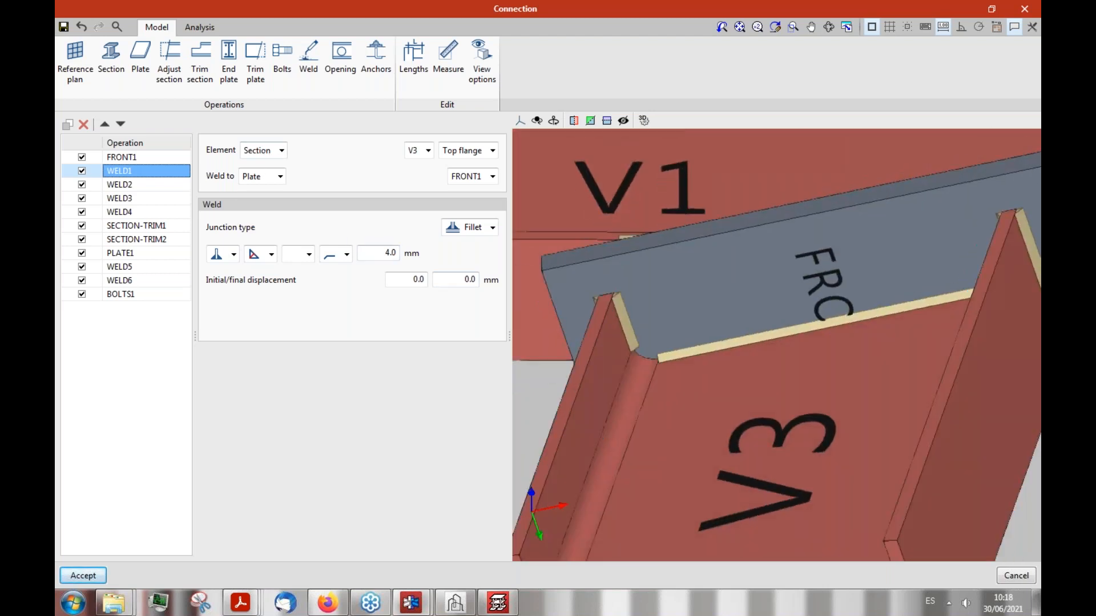
scroll(742, 314, "down", 3)
middle_click_drag(751, 354, 763, 306, "shift")
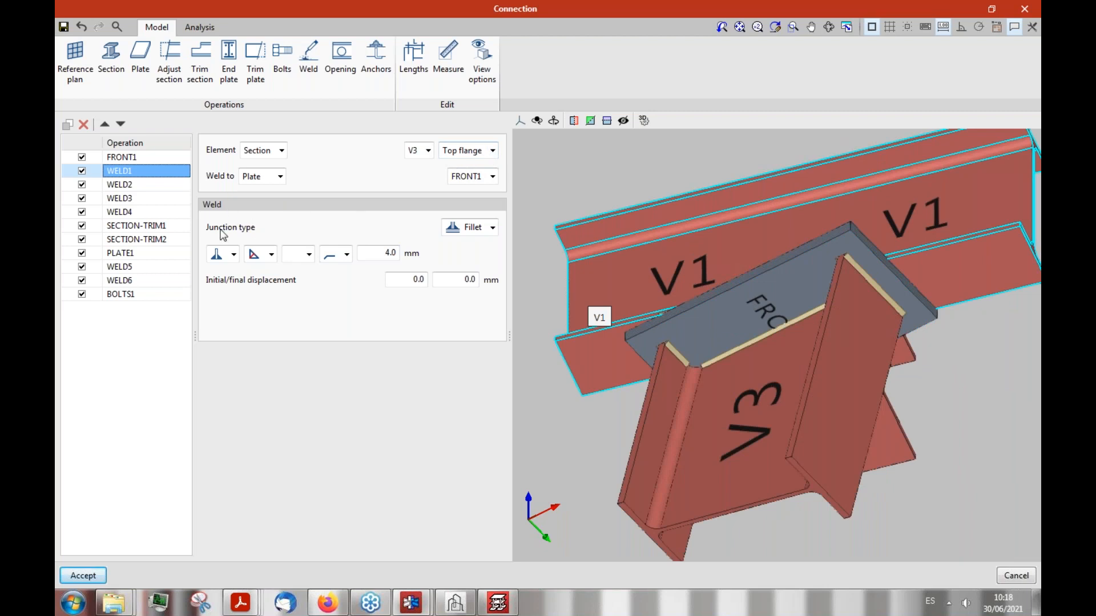
Step: Review the junction types, weld side options and weld preparation options available for WELD1
left_click(493, 228)
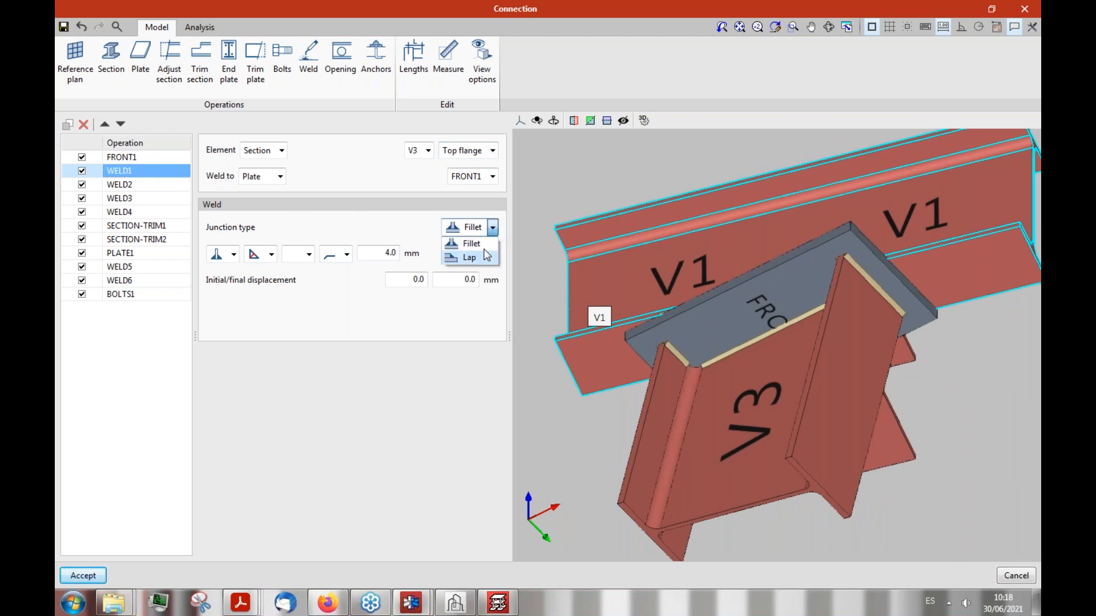
left_click(490, 242)
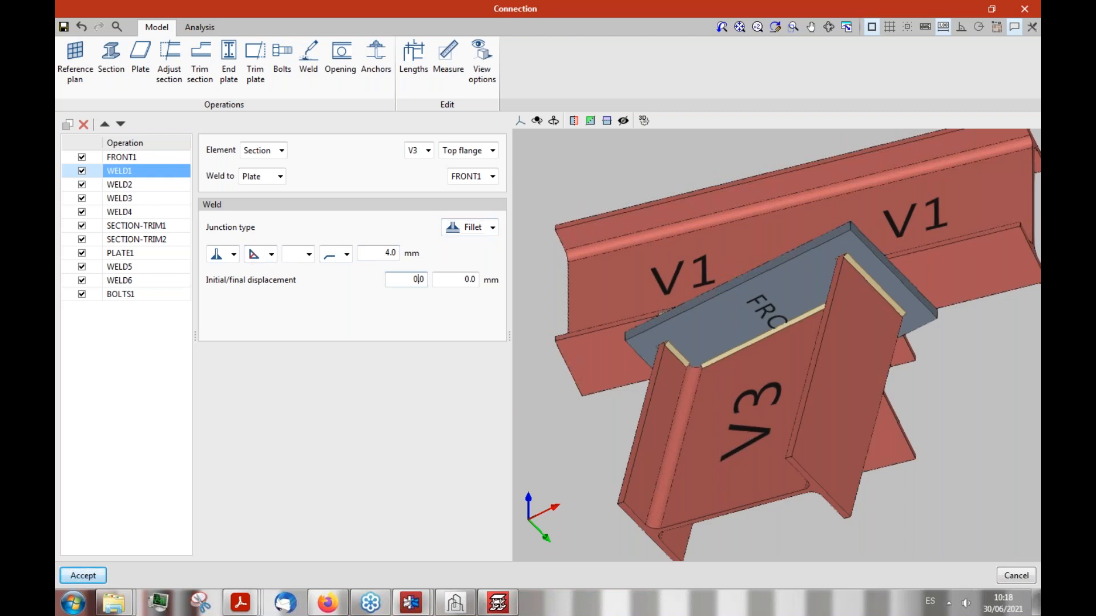
left_click(234, 255)
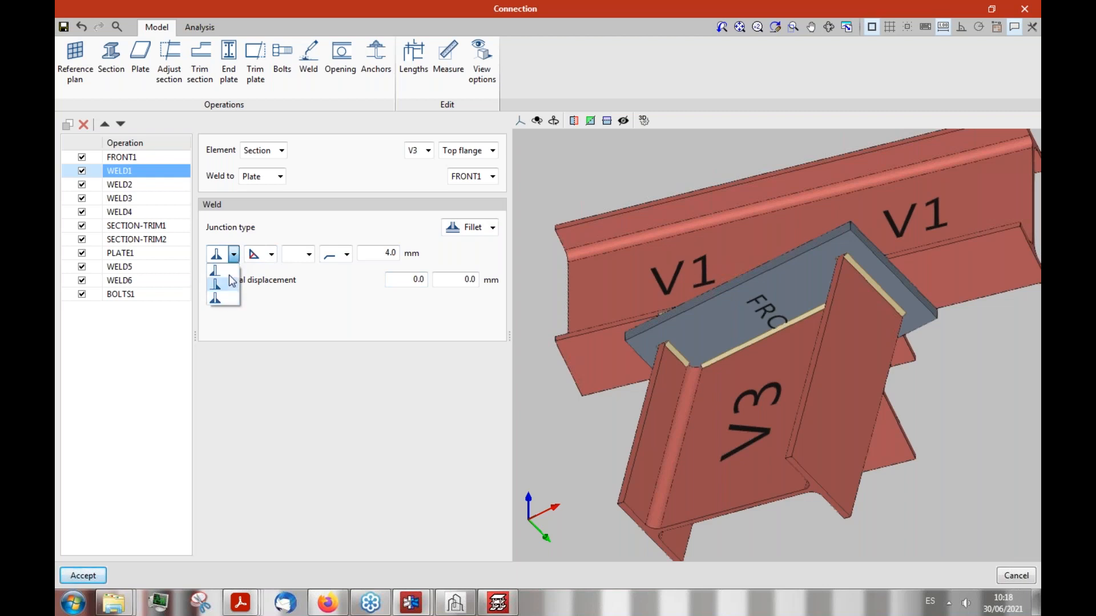
left_click(234, 255)
left_click(272, 255)
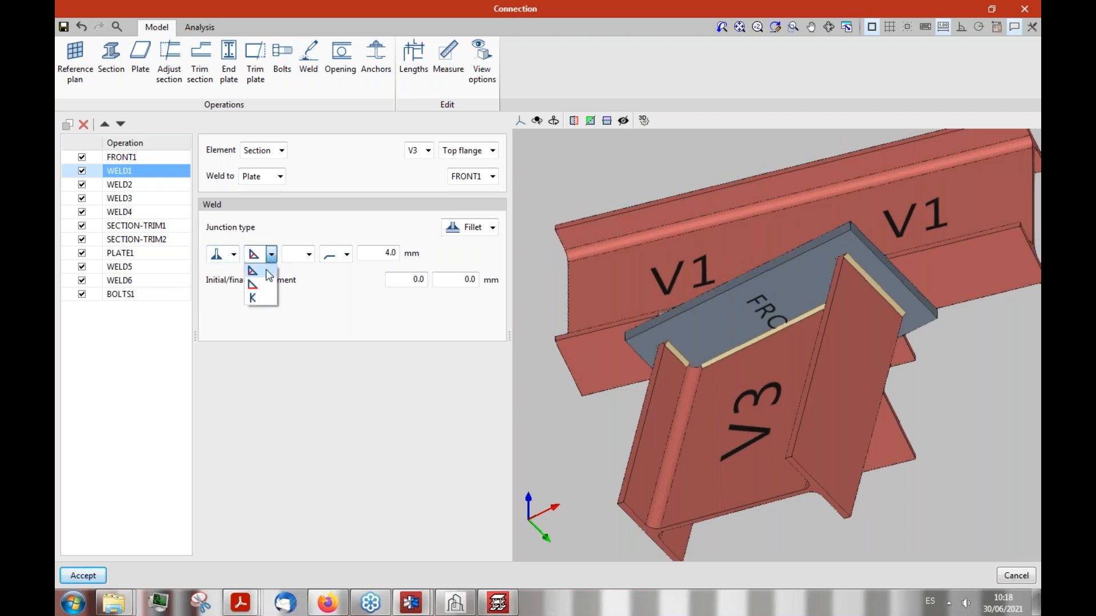
left_click(272, 255)
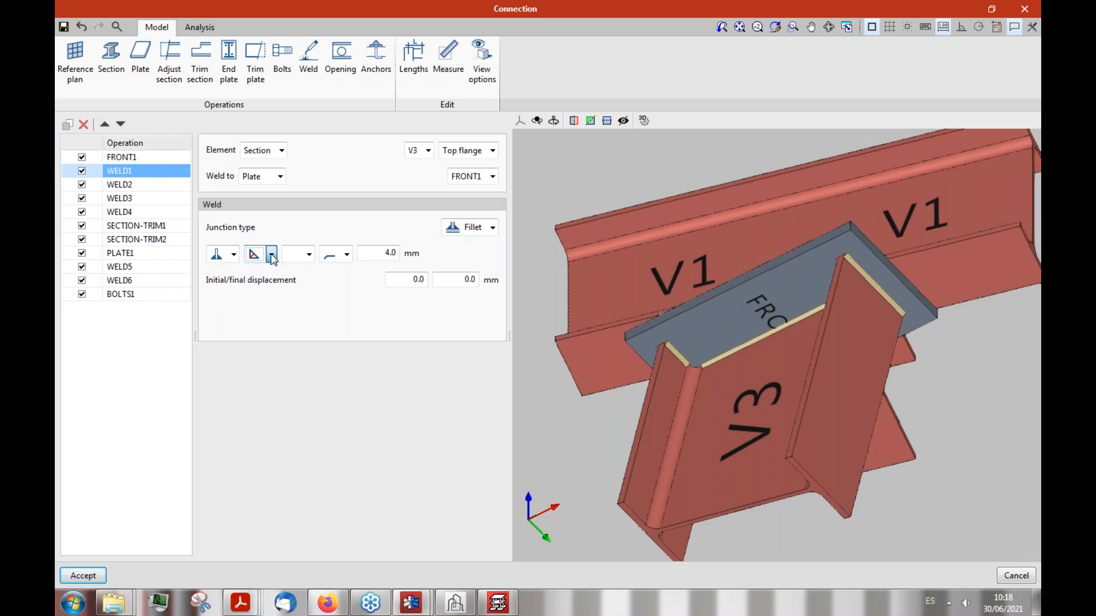
Step: Review WELD1's thickness setting, its site weld options and its surface finish options
left_click(391, 254)
left_click(346, 256)
left_click(347, 257)
left_click(347, 257)
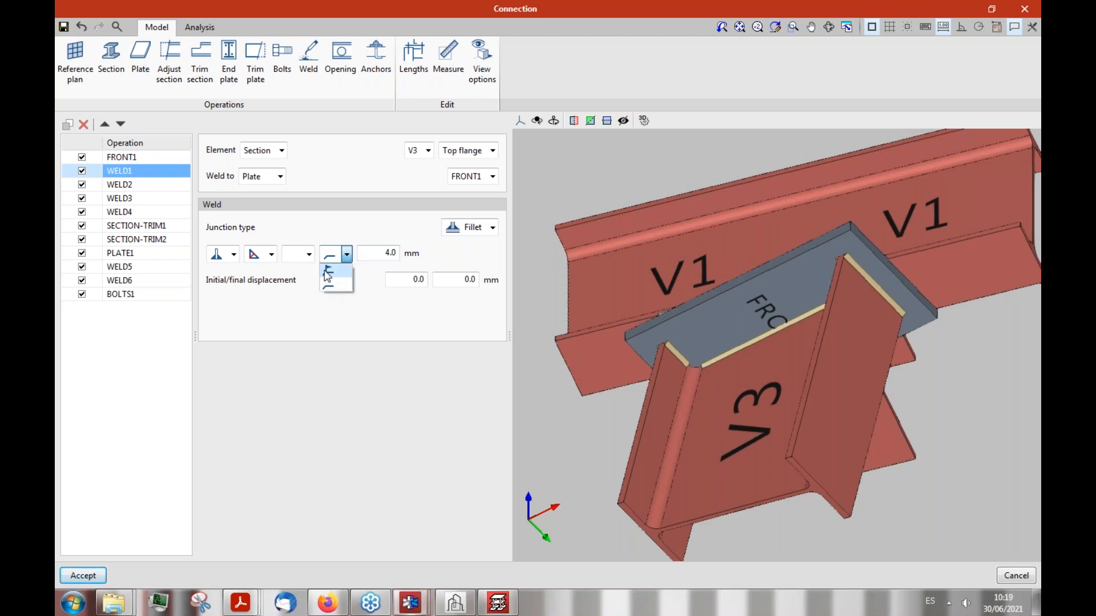
left_click(324, 270)
left_click(309, 255)
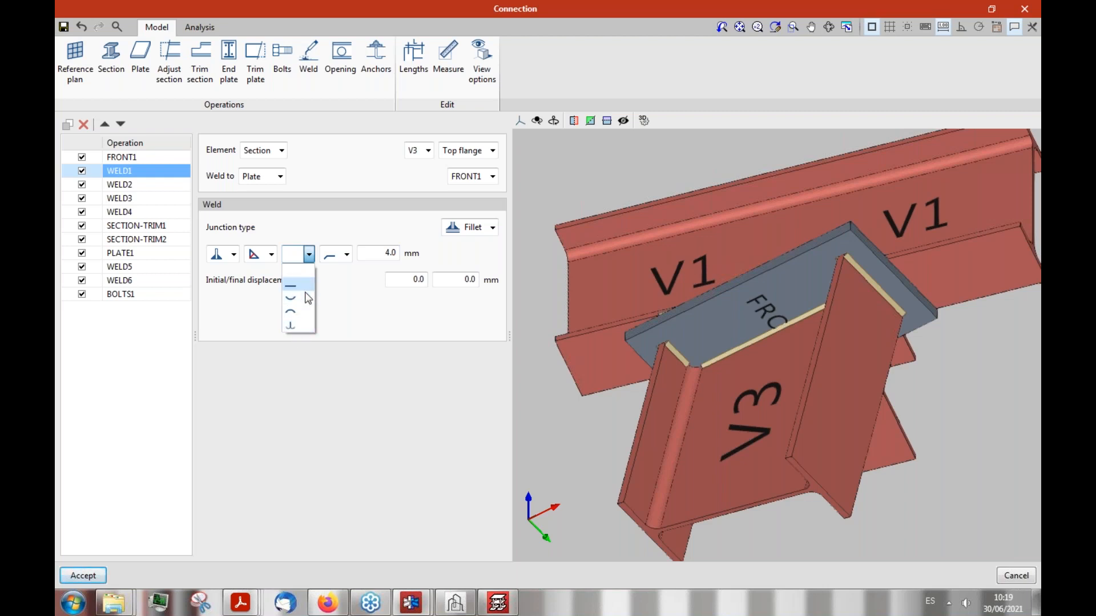
left_click(309, 254)
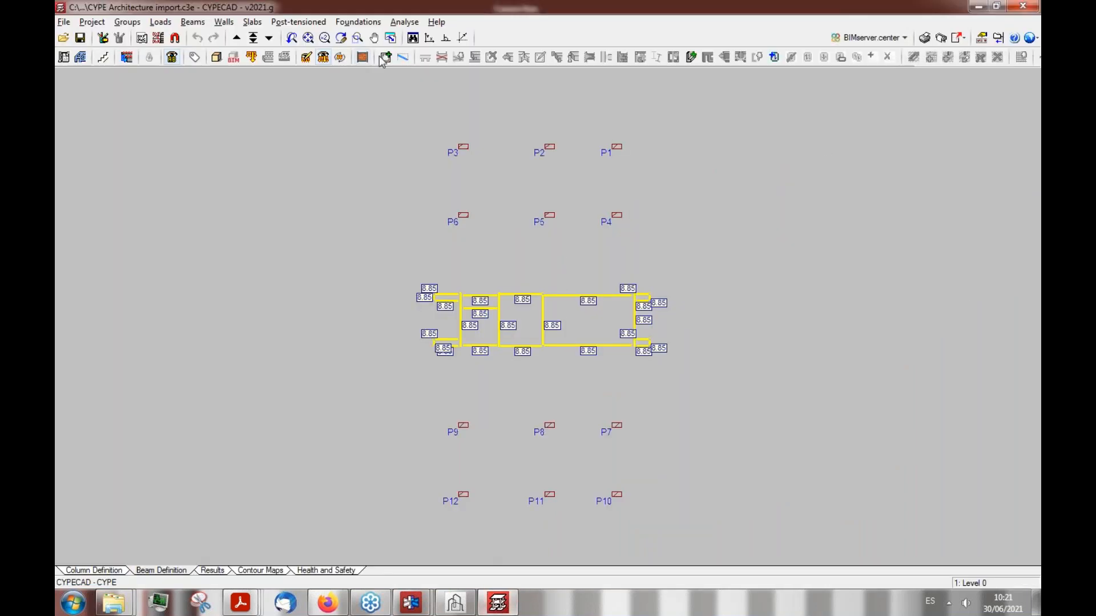
Step: Open the End result project from the desktop's CYPECAD\Webinar folder and dismiss its analysis error report
left_click(63, 39)
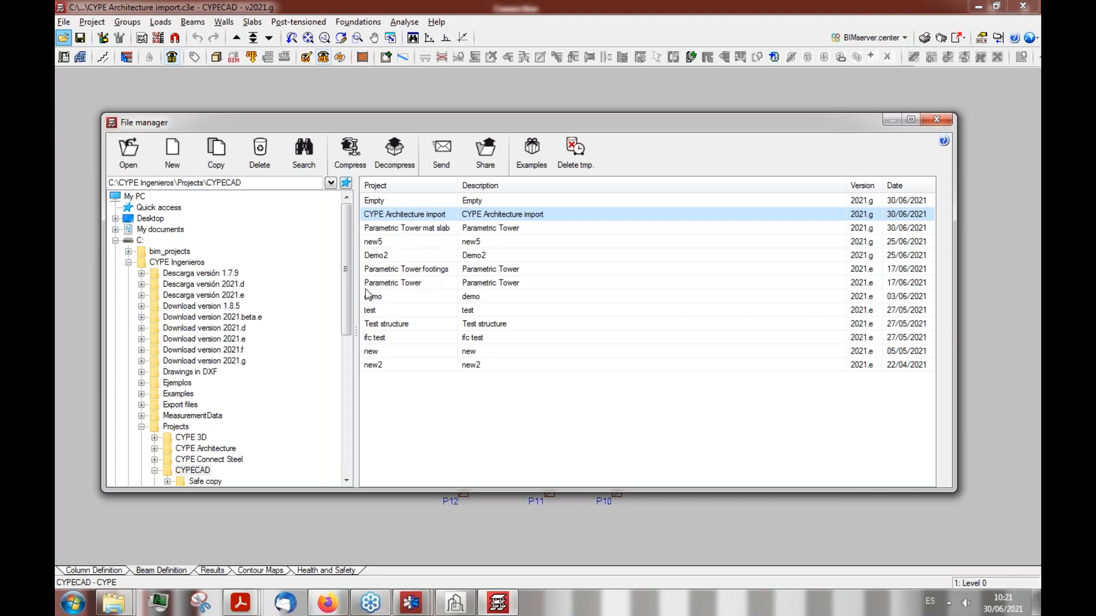
left_click(114, 219)
left_click(166, 273)
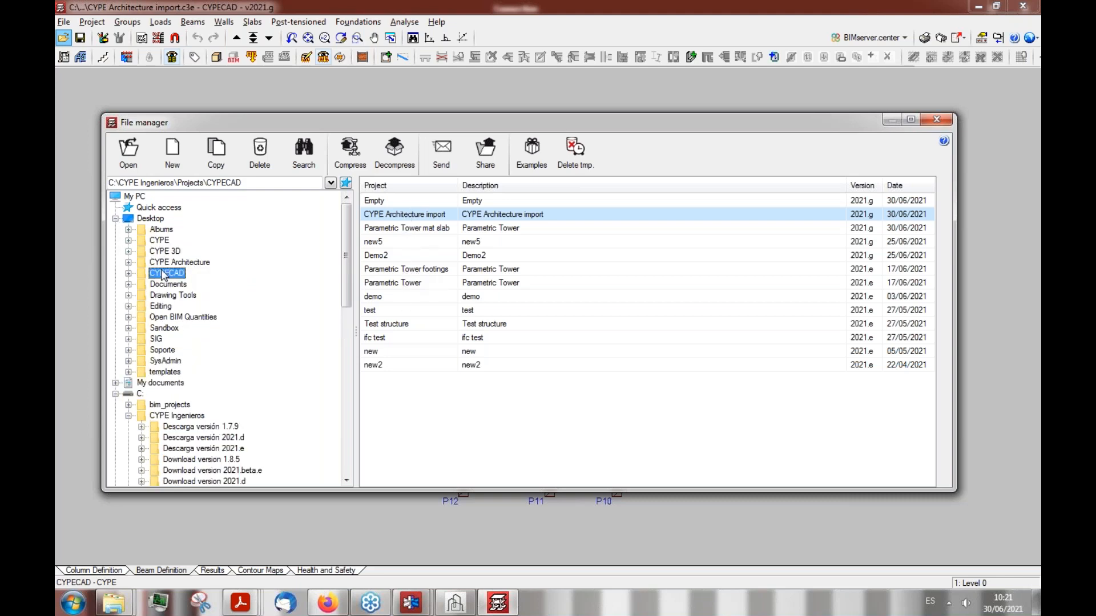
left_click(129, 273)
left_click(172, 317)
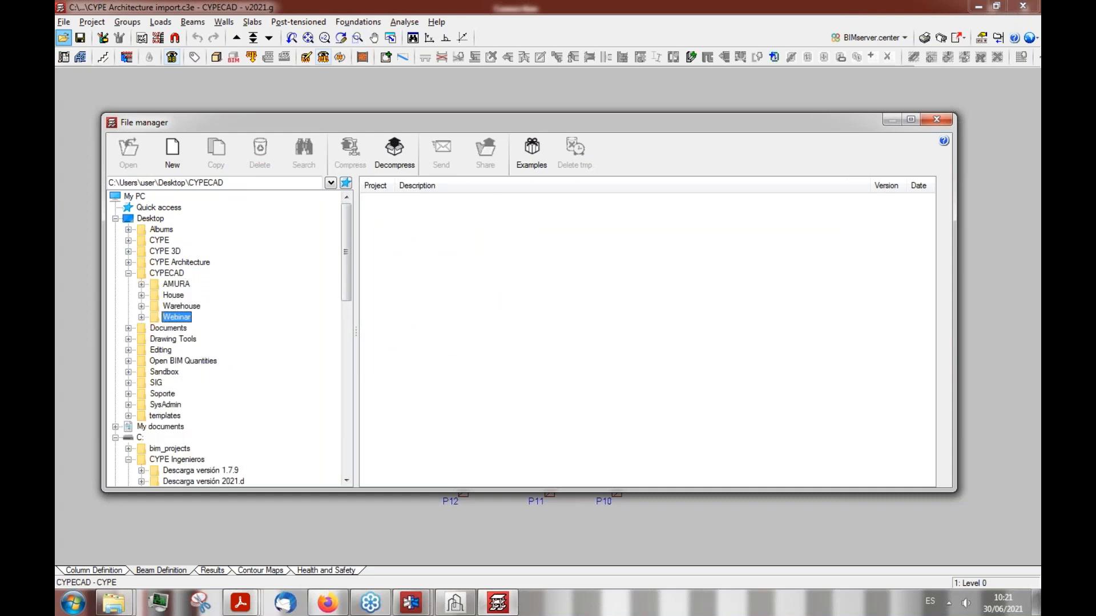
double_click(417, 204)
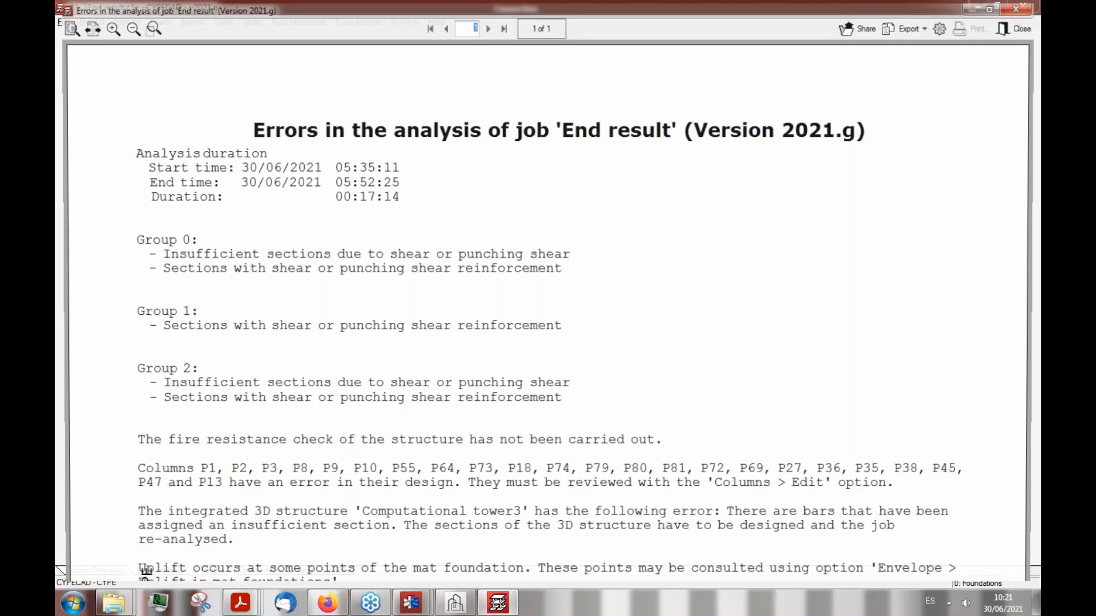
left_click(1034, 6)
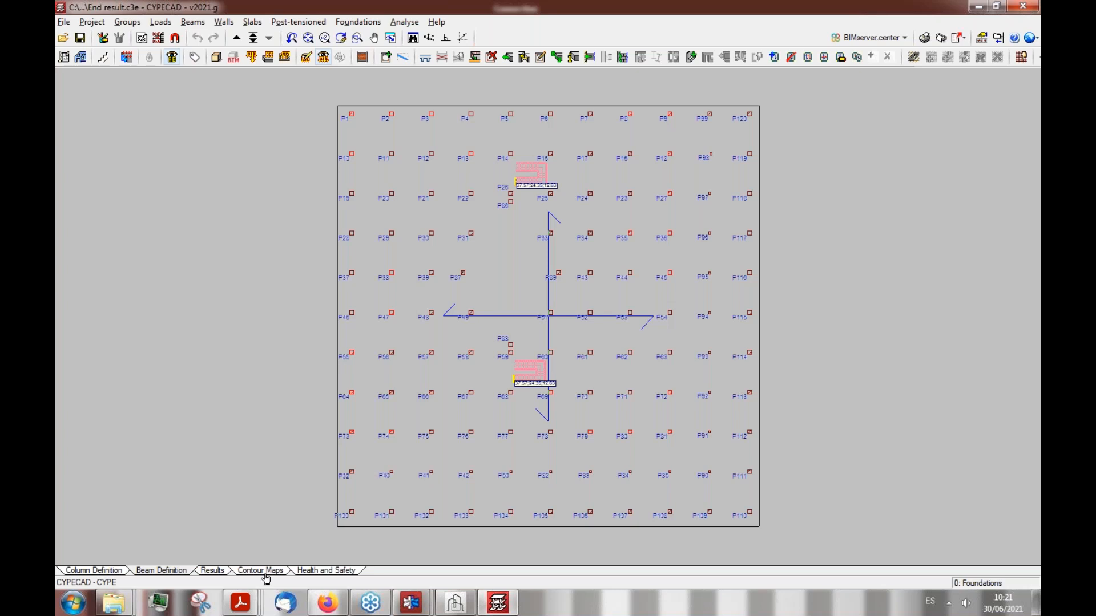
Step: Generate the contour maps of the End result structure
left_click(261, 572)
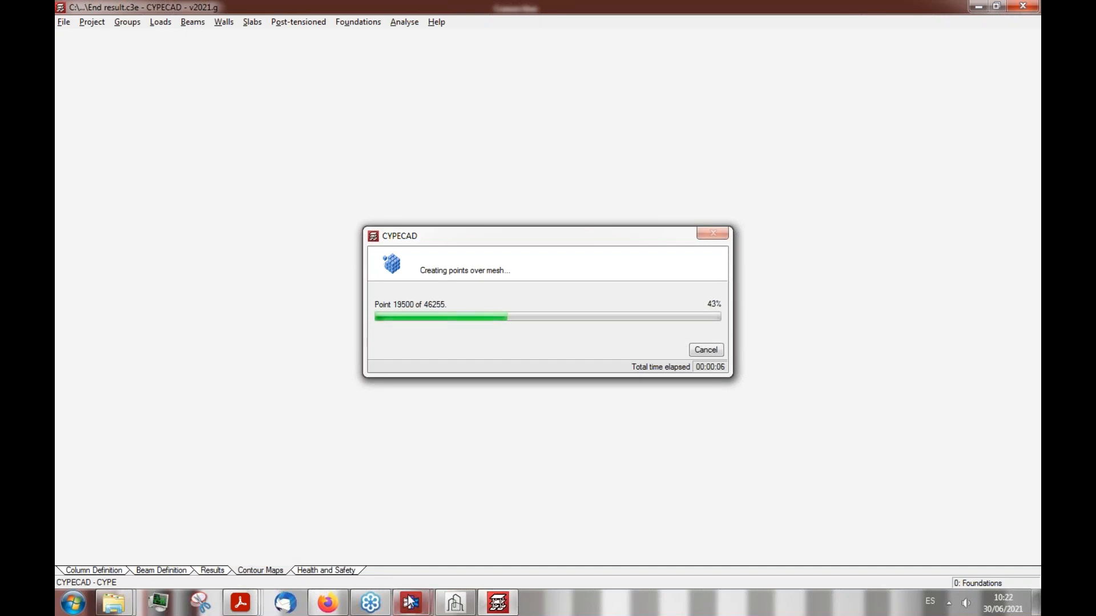
mouse_move(411, 601)
mouse_move(447, 551)
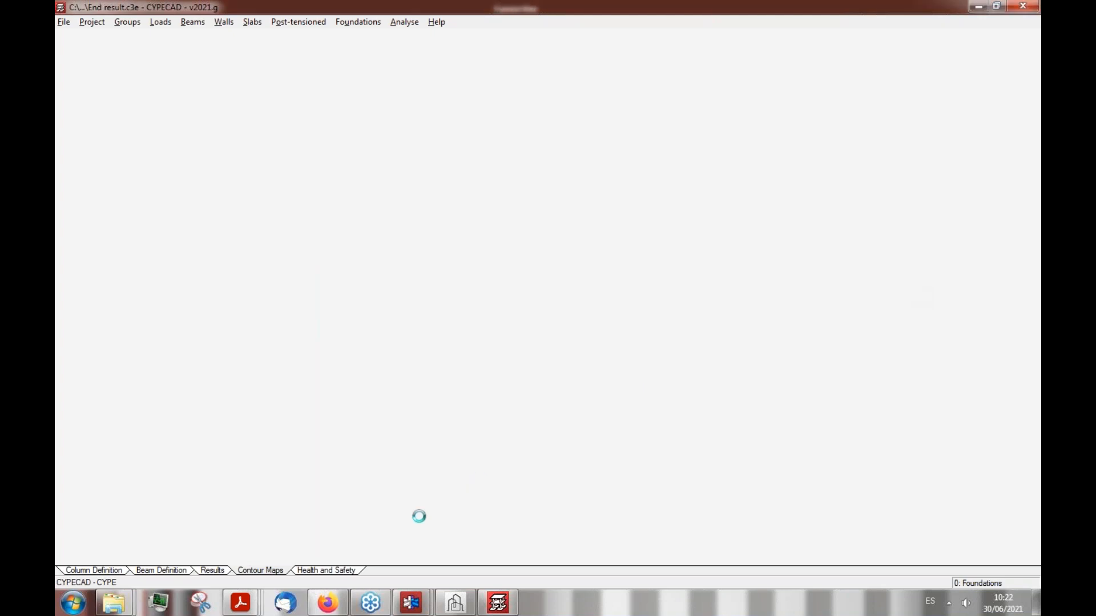
Step: Switch to Firefox and browse the building and bridge models in the CYPE project gallery
mouse_move(328, 602)
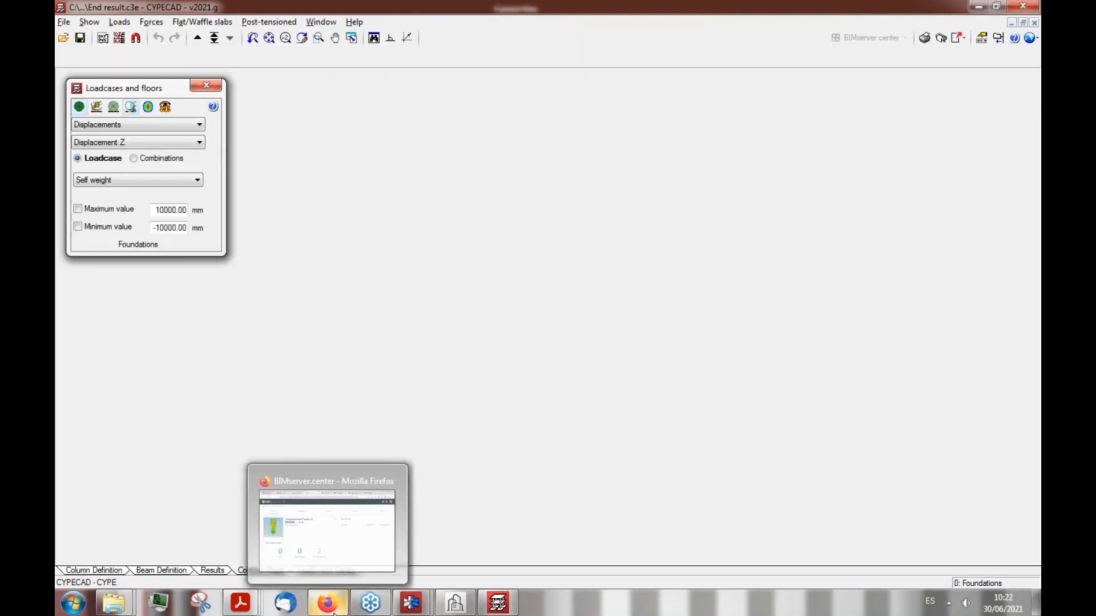
left_click(337, 549)
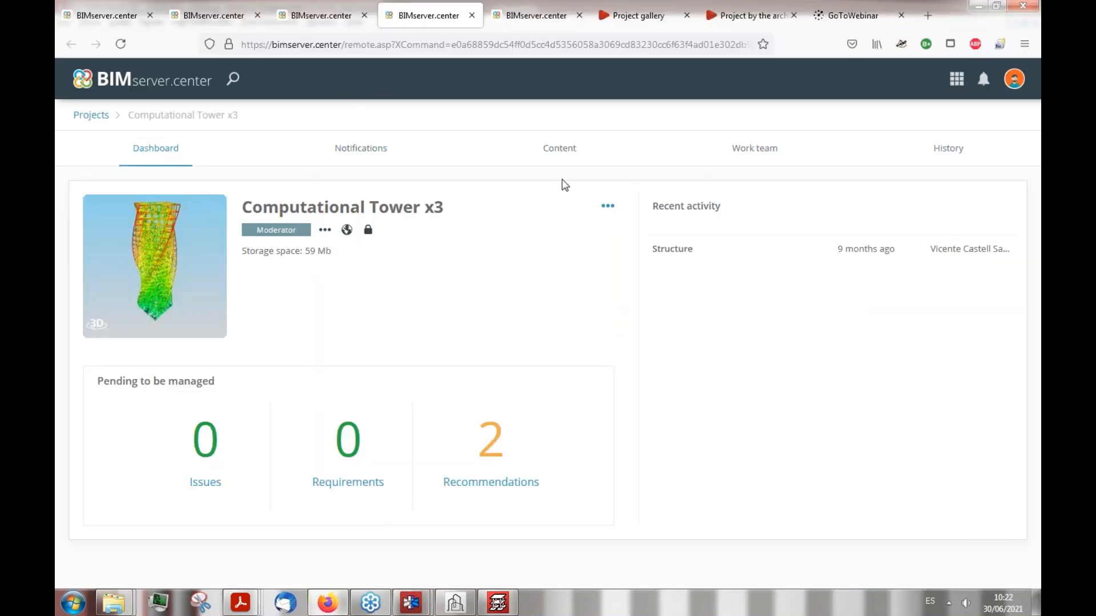
left_click(627, 21)
scroll(594, 365, "up", 10)
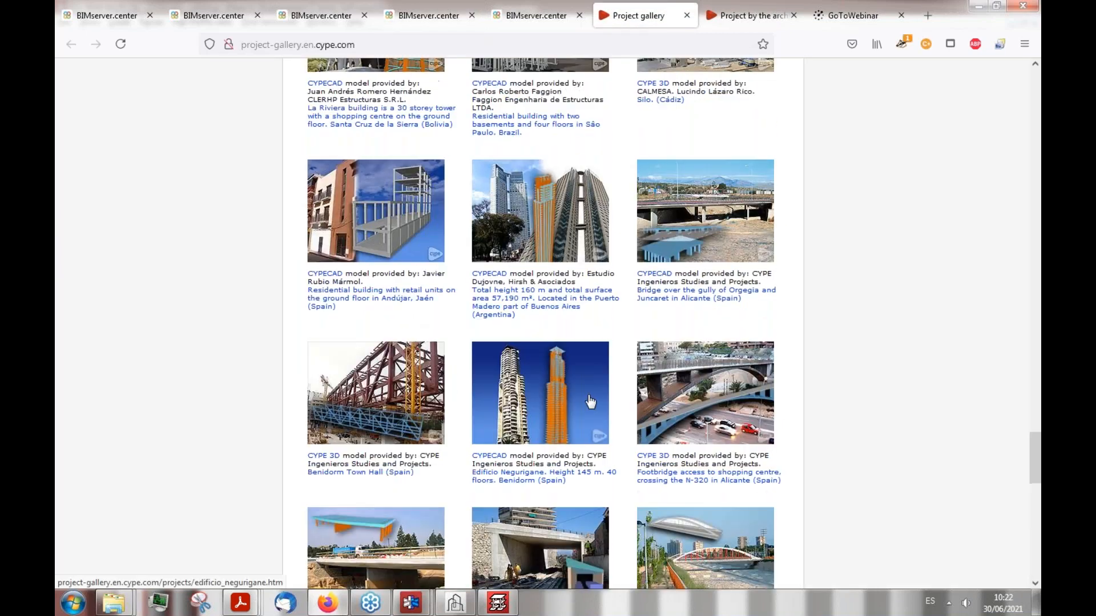
scroll(591, 402, "up", 3)
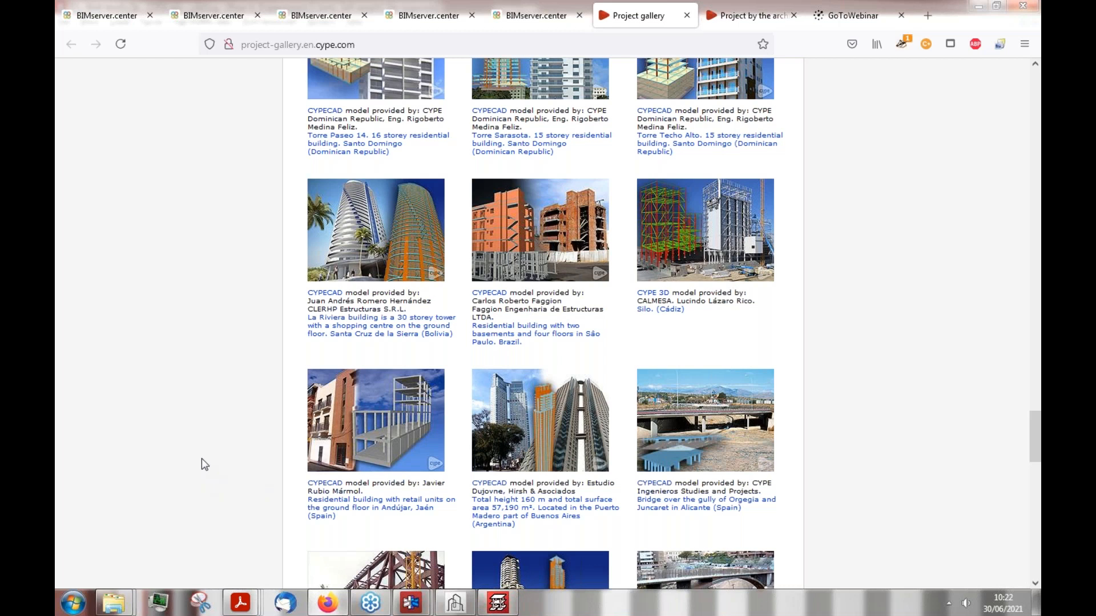
Step: Open the gallery's project page for the bridge over the gully of Orgegia and Juncaret in a new tab and view it
scroll(191, 455, "down", 2)
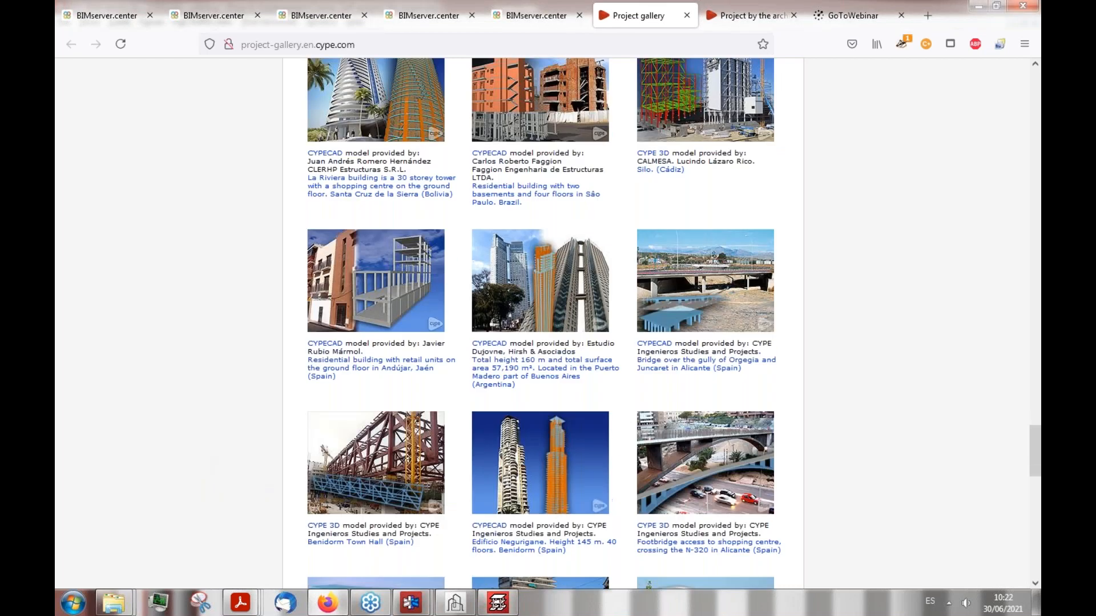
right_click(679, 290)
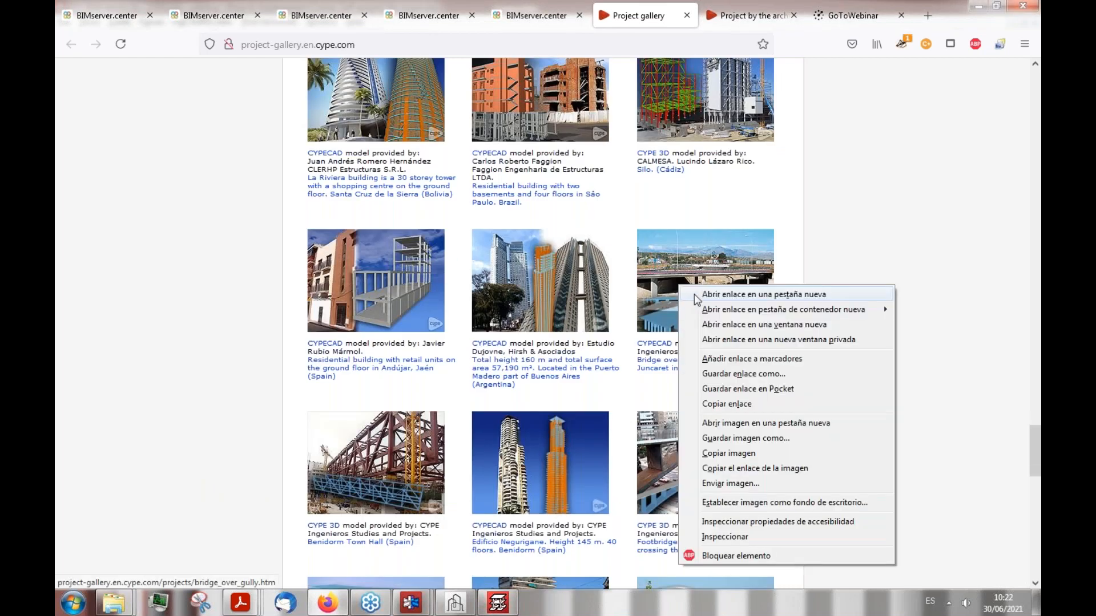
left_click(699, 299)
scroll(649, 328, "up", 2)
key("ctrl+Tab")
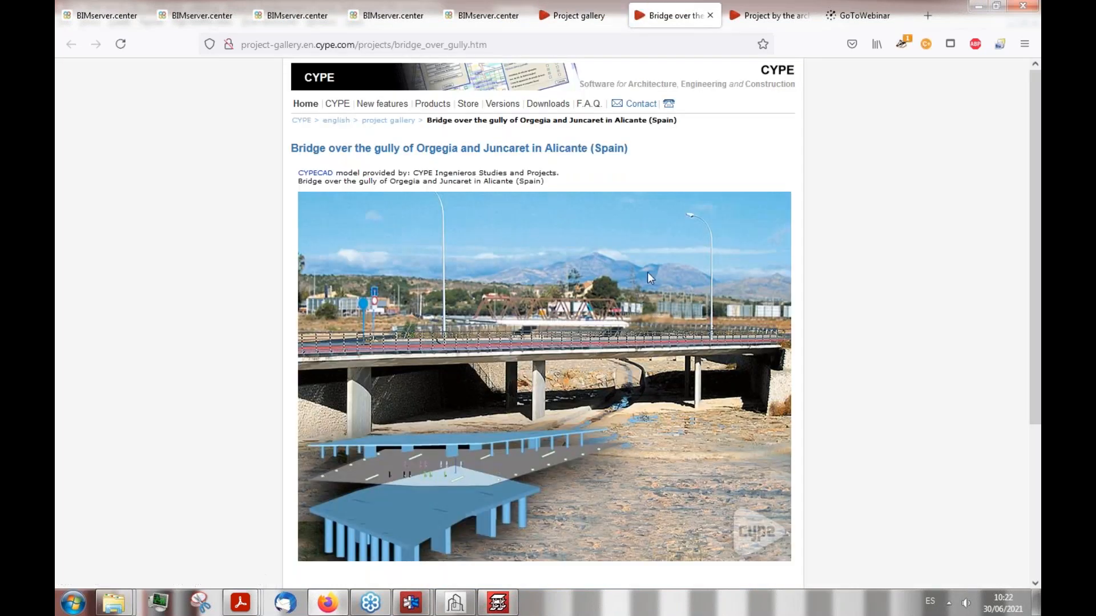
Step: Return to the project gallery, open the San Francisco de Macoris metal footbridge project in a new tab and examine its model image
key("ctrl+shift+Tab")
scroll(621, 400, "up", 7)
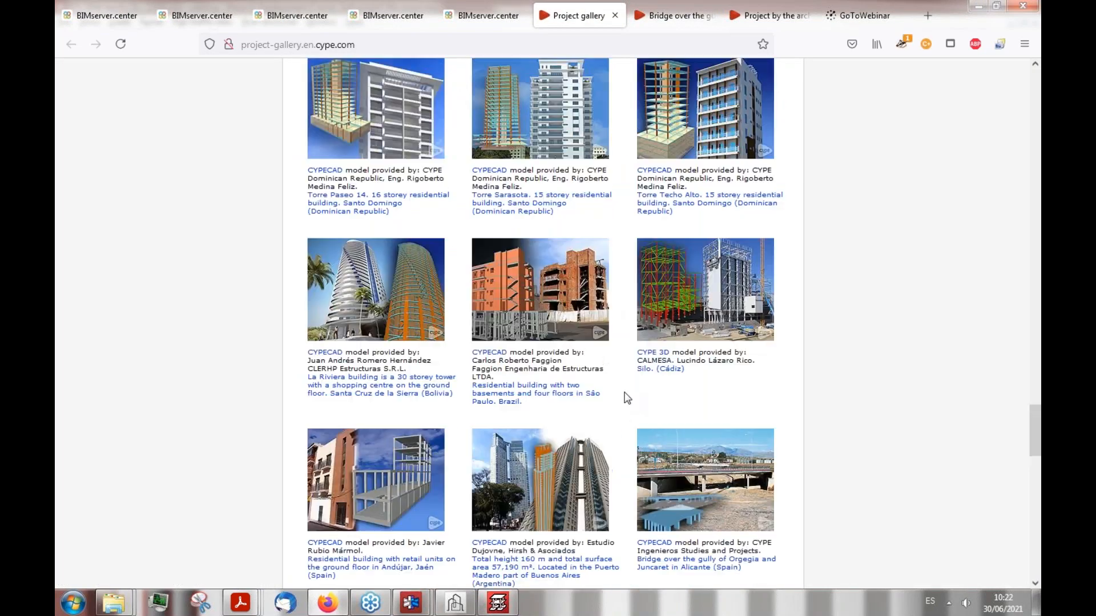
right_click(372, 225)
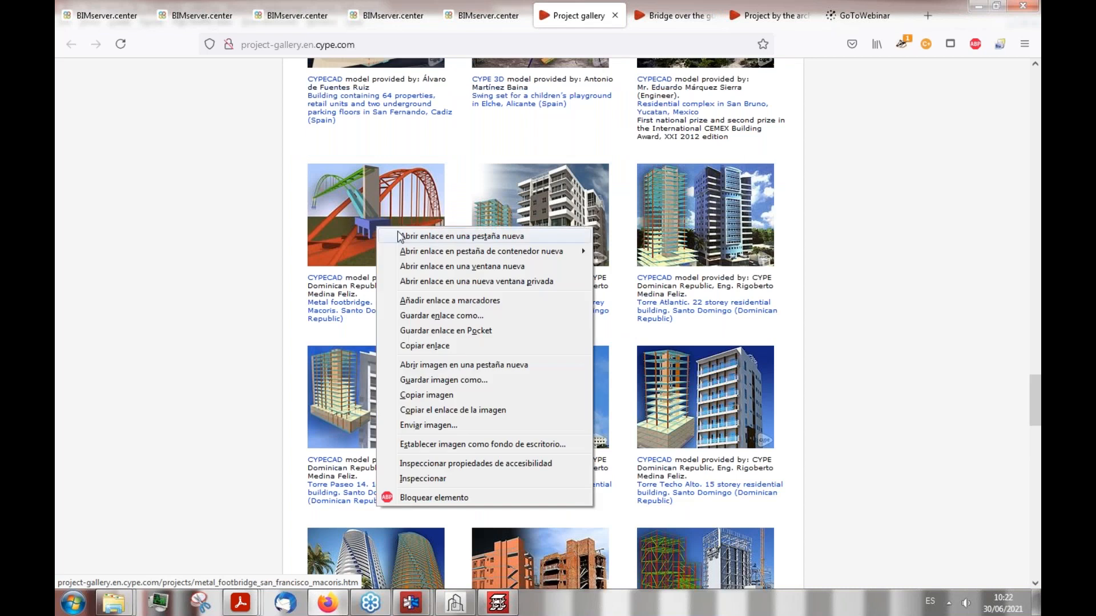
left_click(400, 235)
left_click(608, 15)
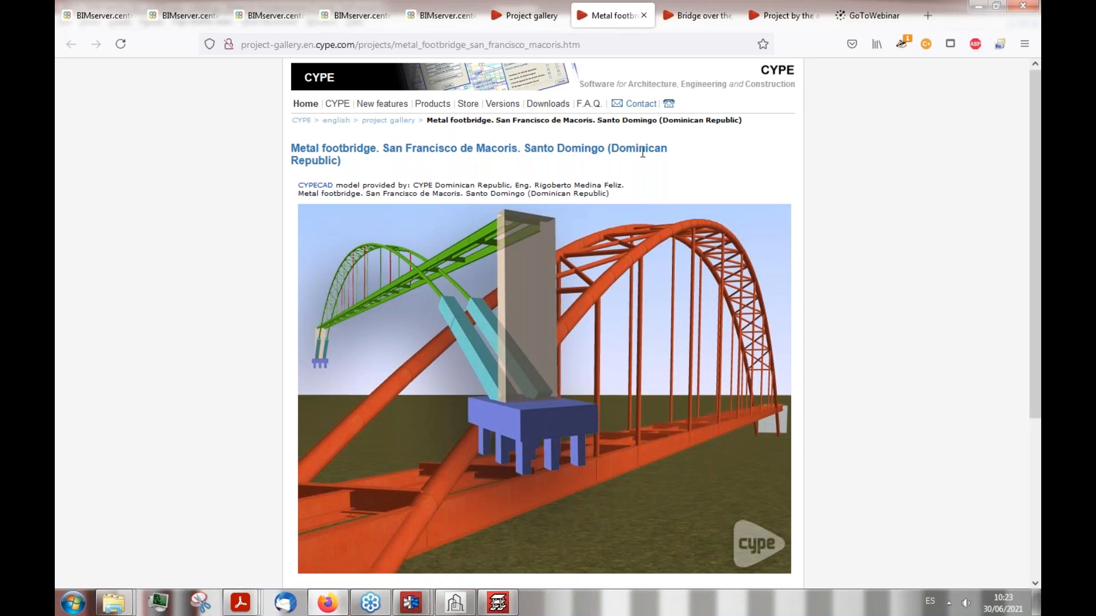
scroll(656, 341, "down", 2)
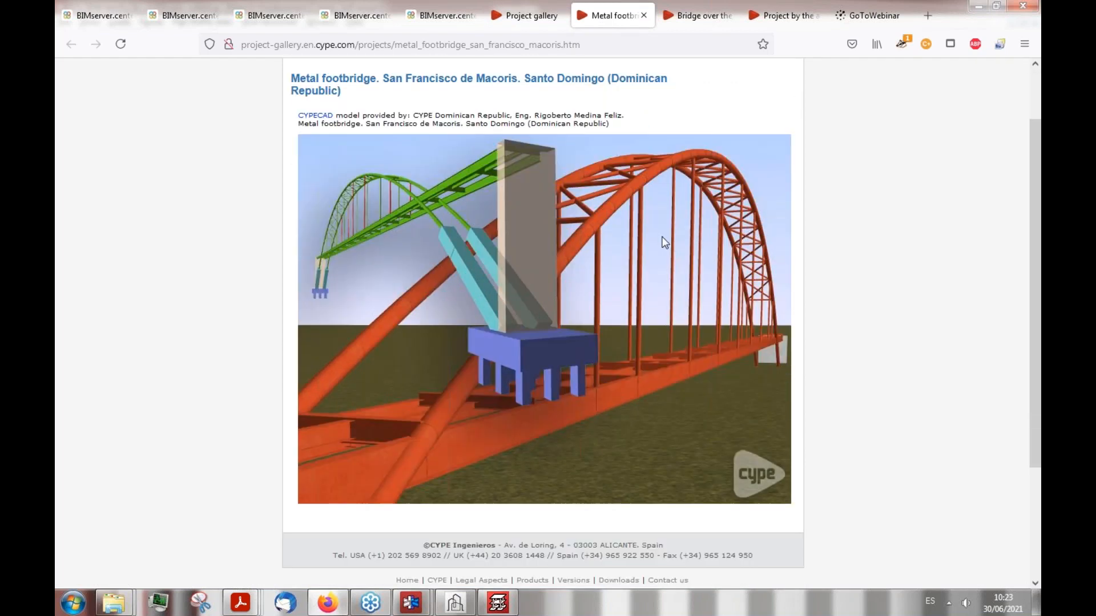
scroll(632, 279, "up", 2)
Step: Browse the earlier gallery entries and open the "Sports ground cover modeled using 3D sheets" project in a new tab
left_click(530, 16)
scroll(562, 417, "up", 7)
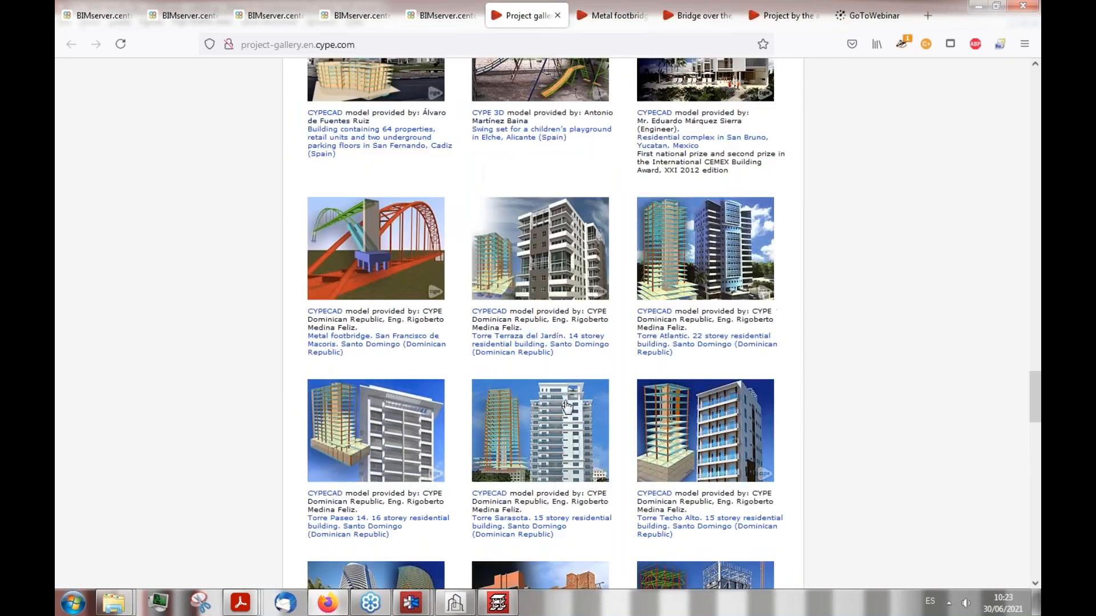
scroll(562, 416, "up", 10)
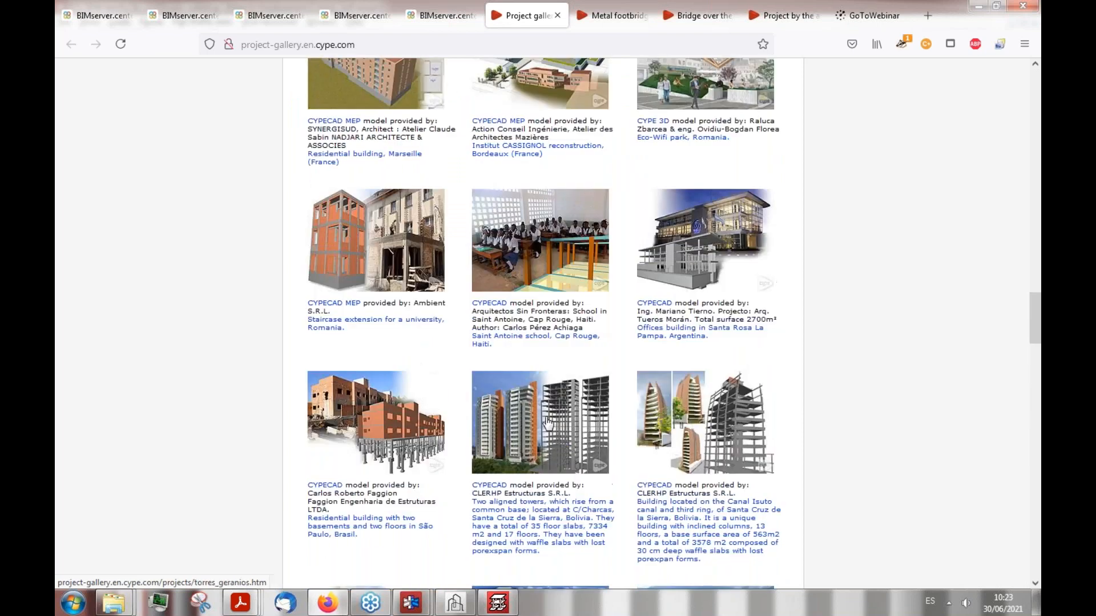
scroll(496, 402, "up", 8)
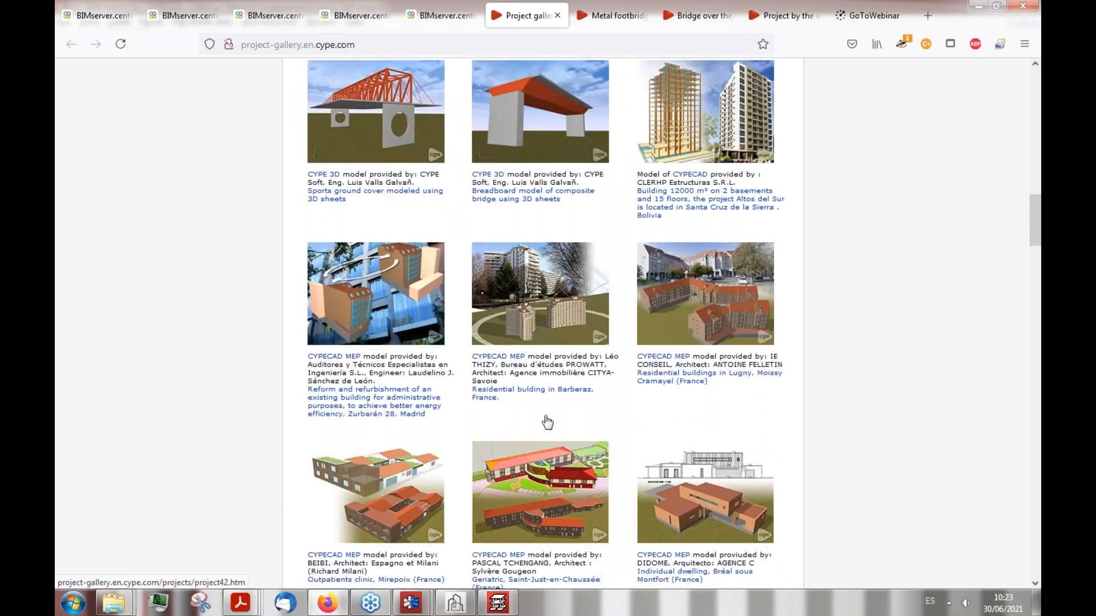
scroll(495, 403, "up", 2)
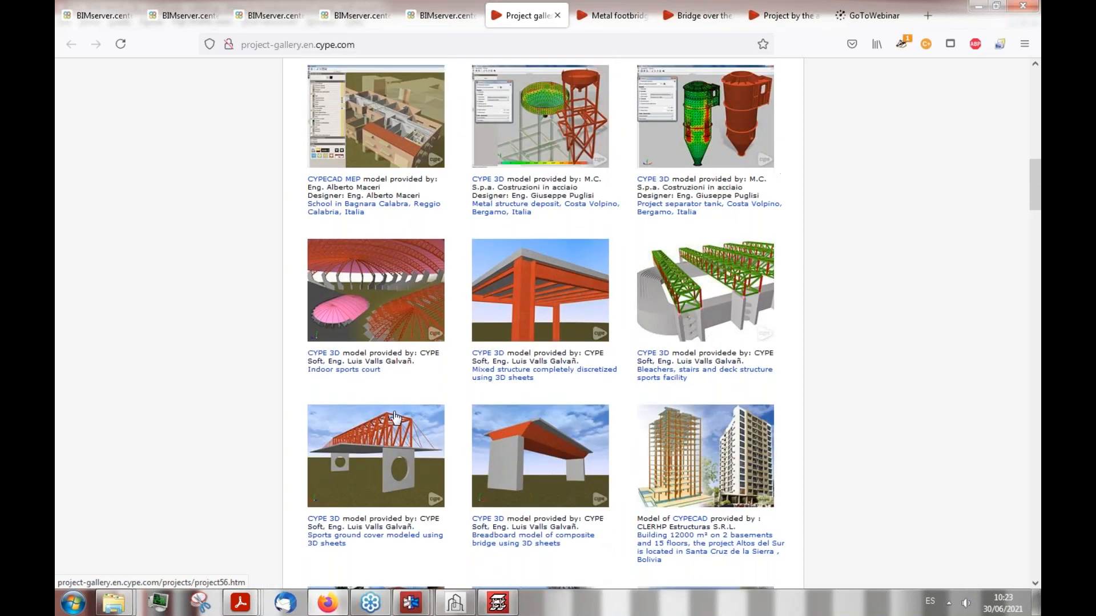
scroll(404, 449, "up", 10)
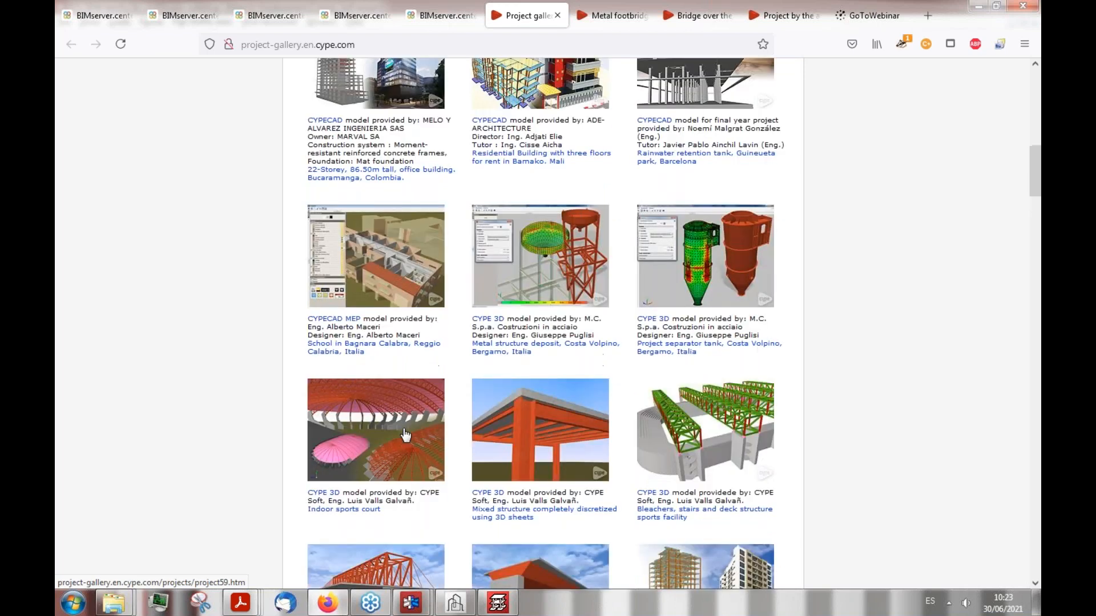
scroll(429, 303, "up", 4)
scroll(429, 303, "down", 15)
right_click(338, 203)
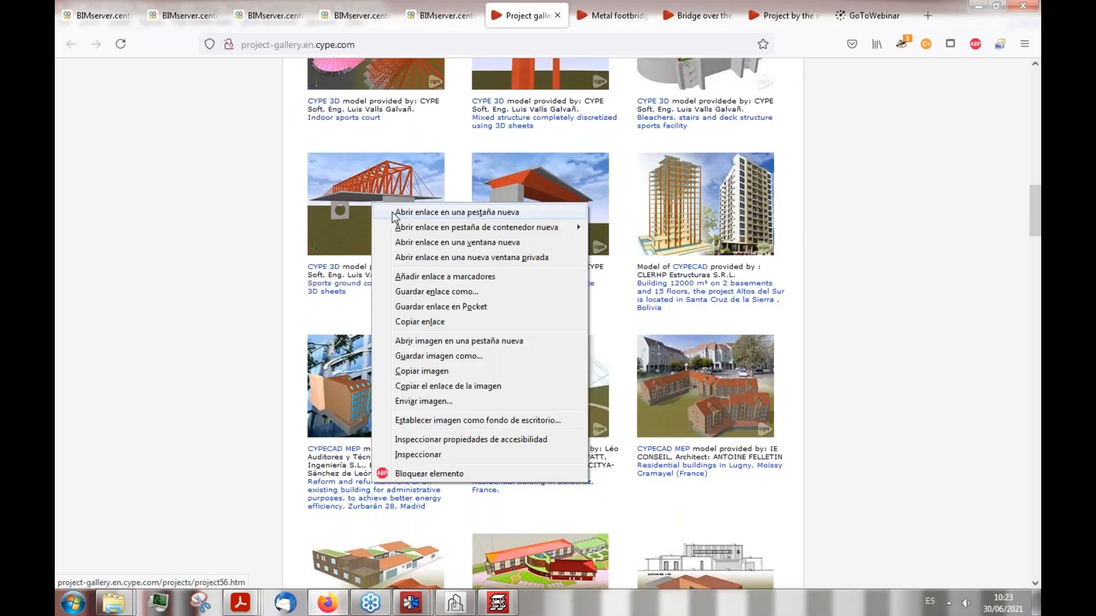
left_click(399, 212)
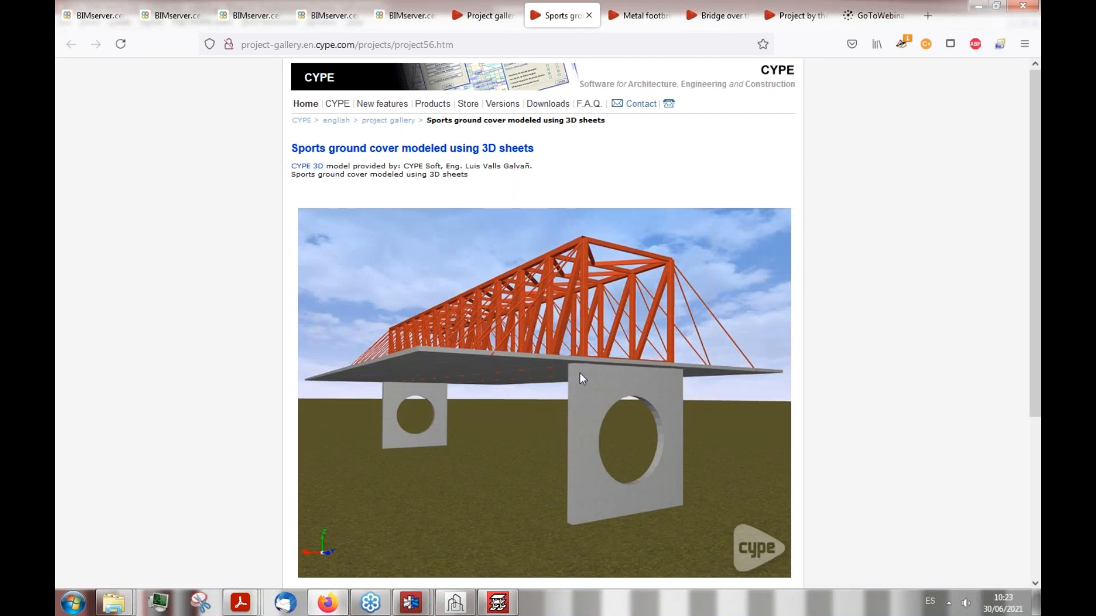
Step: Switch to CYPECAD and change the foundation contour map from displacements to forces, reviewing the available force types
left_click(497, 602)
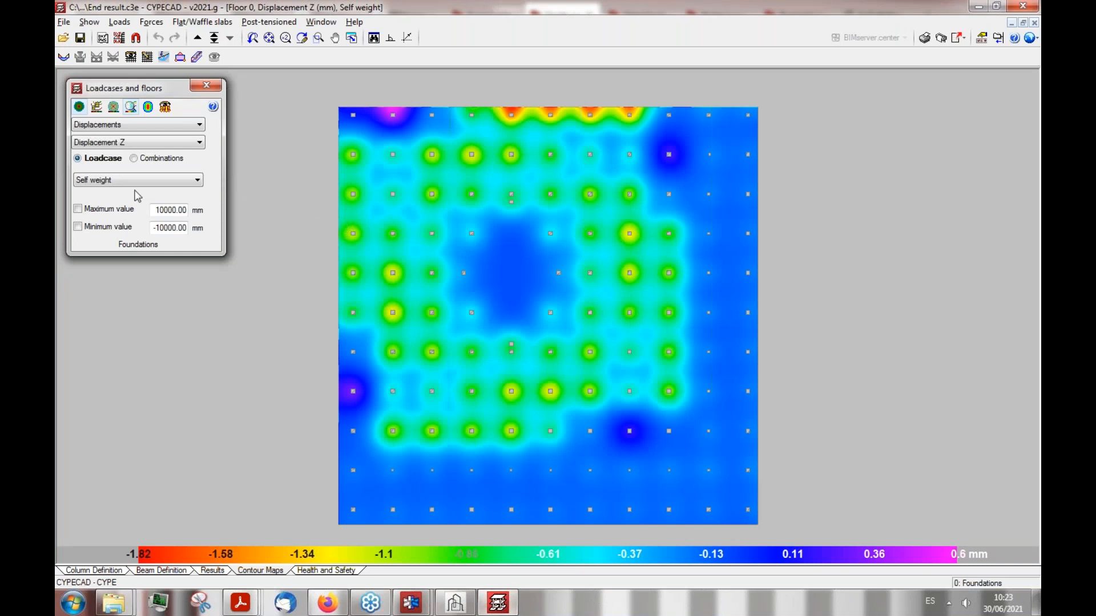
left_click_drag(129, 88, 135, 99)
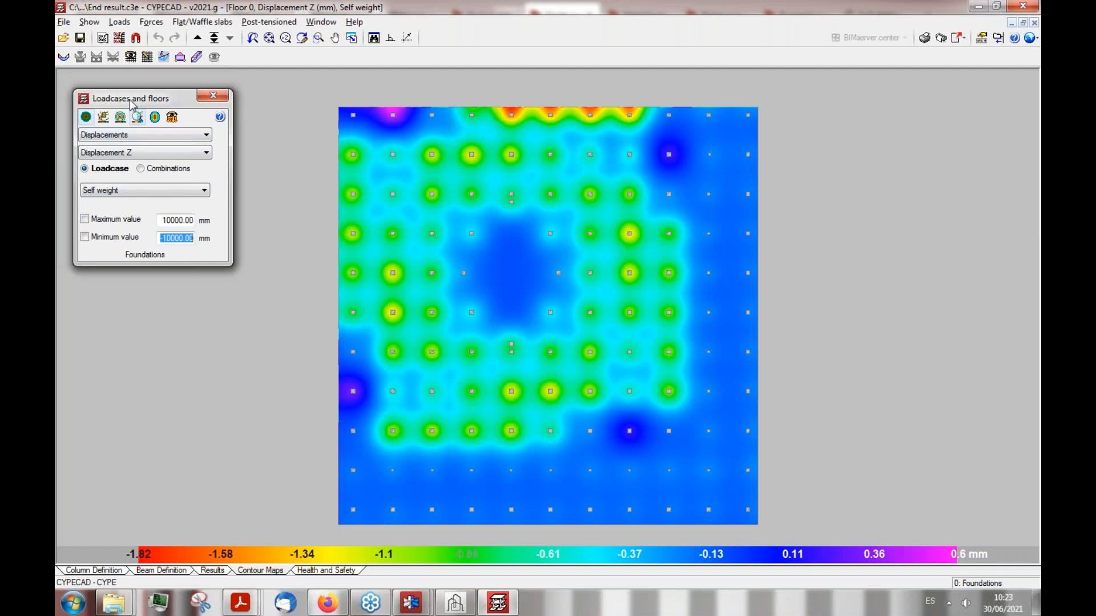
left_click(141, 137)
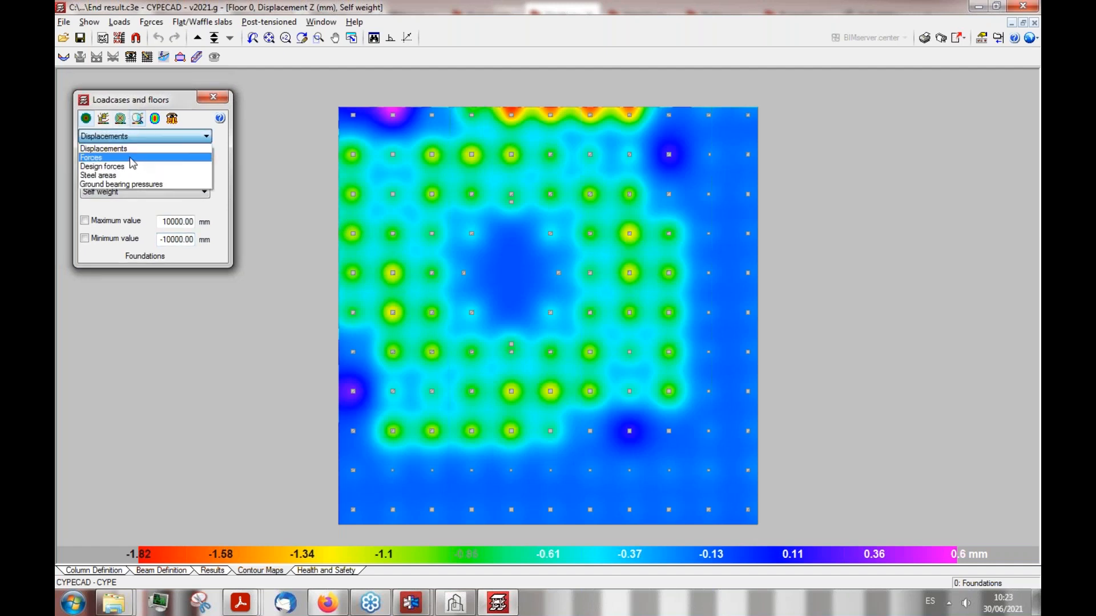
left_click(129, 156)
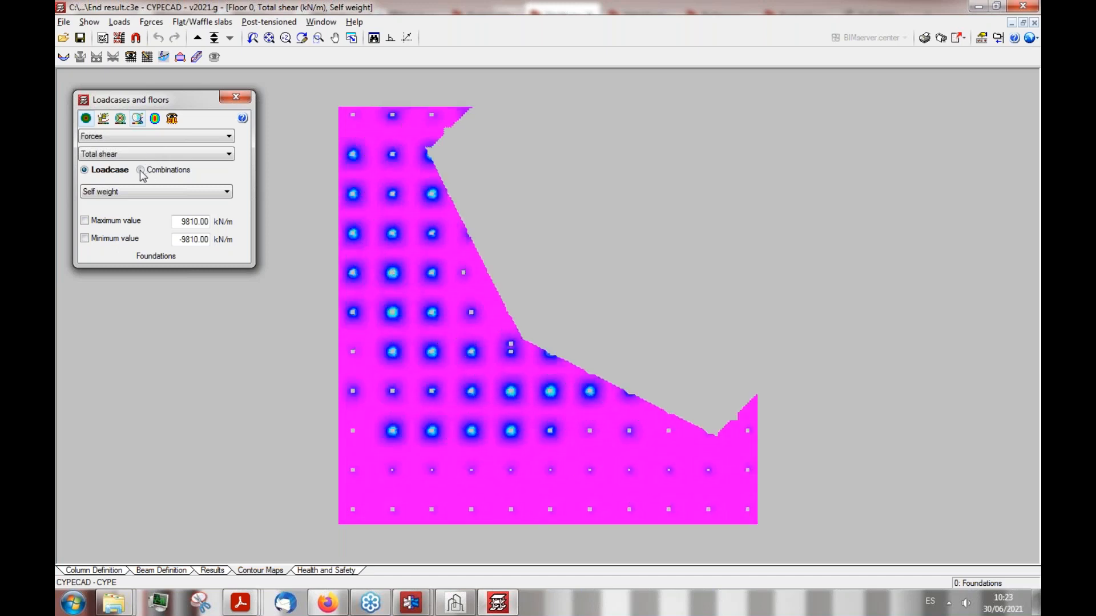
left_click(138, 155)
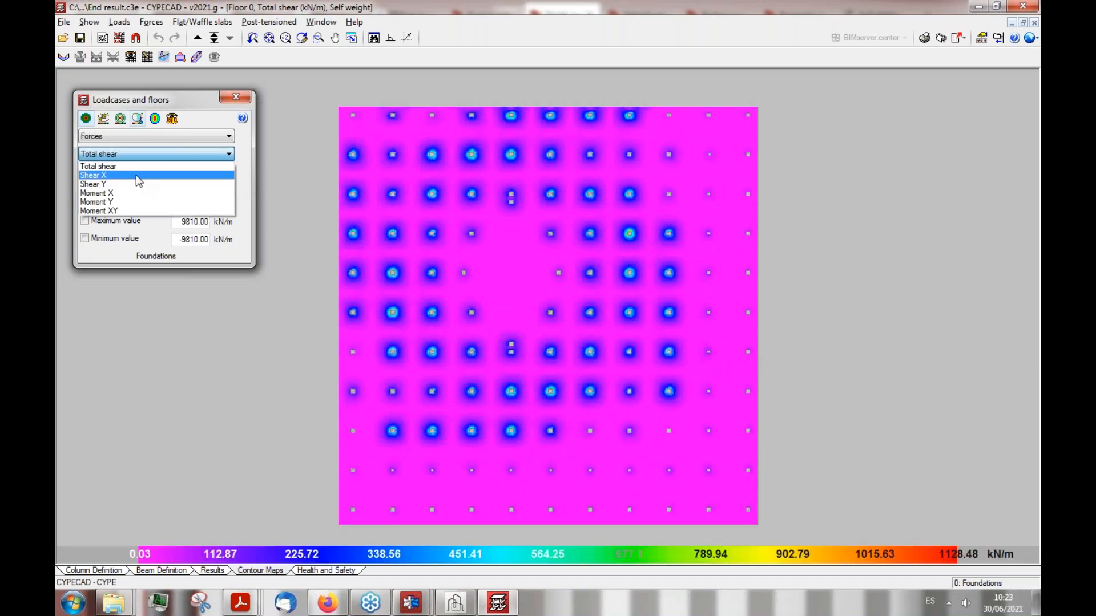
left_click(149, 99)
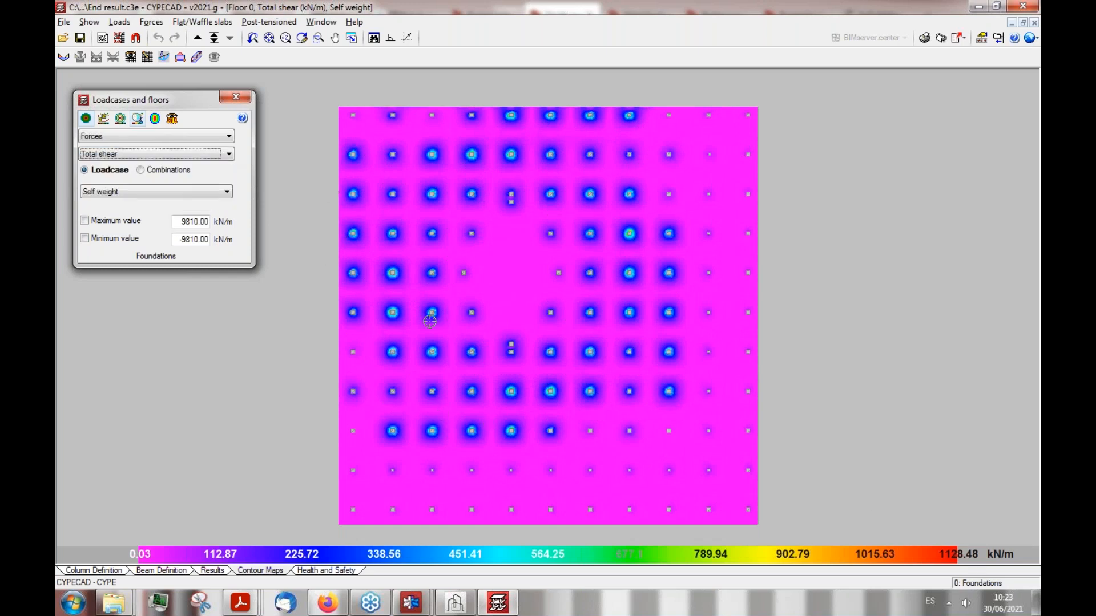
Step: Review the force and loadcase options, then base the foundation's total shear map on combinations instead of a loadcase
left_click(115, 157)
left_click(116, 165)
left_click(118, 190)
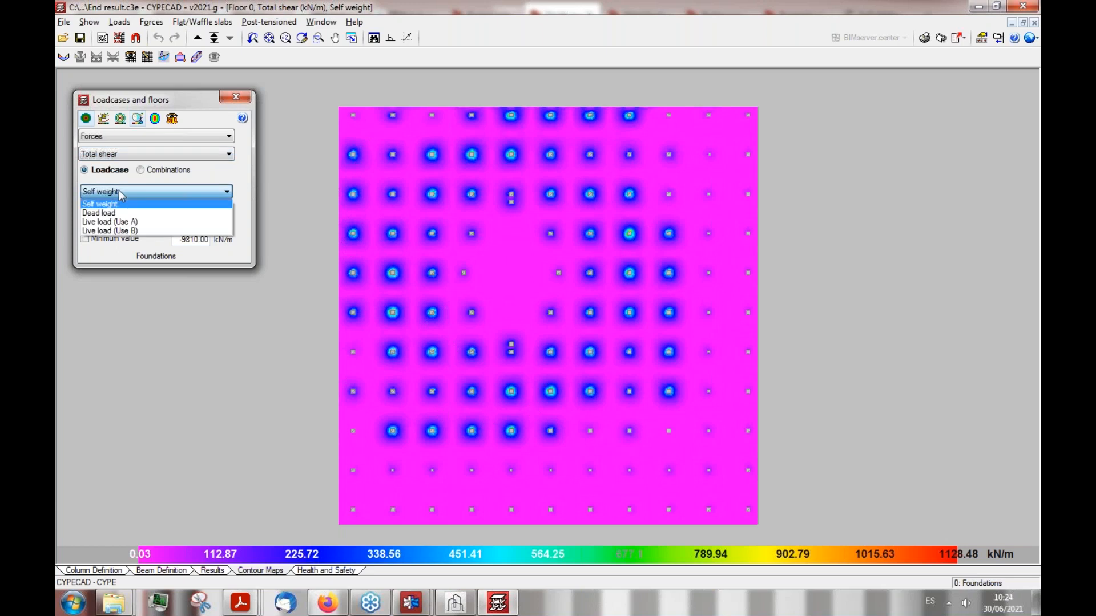
left_click(119, 190)
left_click(142, 169)
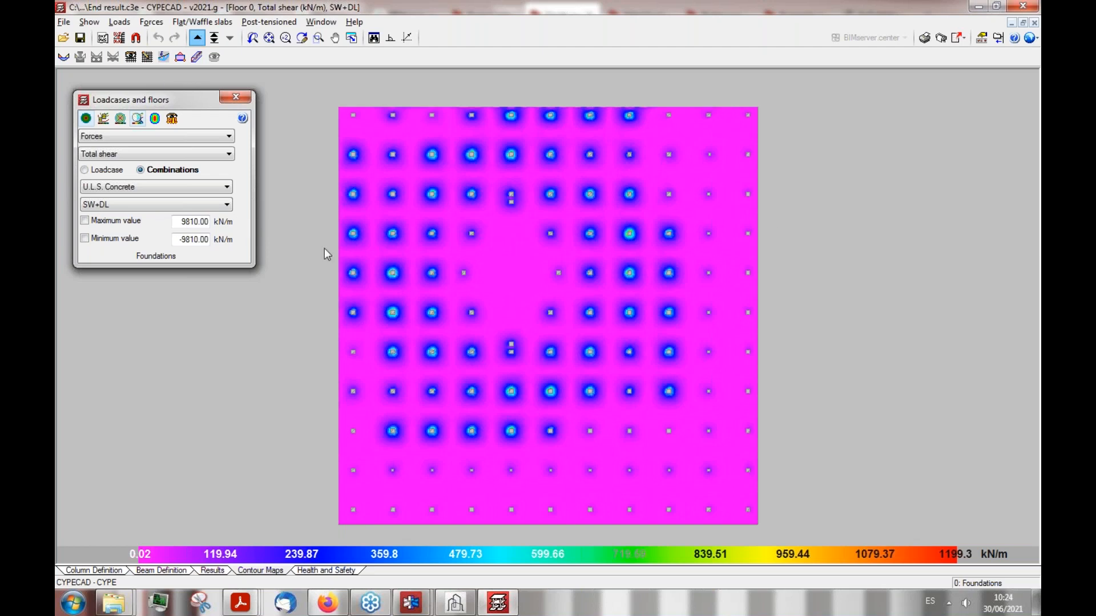
Step: Go up to Floor 1 and display its total shear for the U.L.S. Concrete combination SW+DL+1.05·Qa(A)+1.5·Qa(B)
left_click(197, 38)
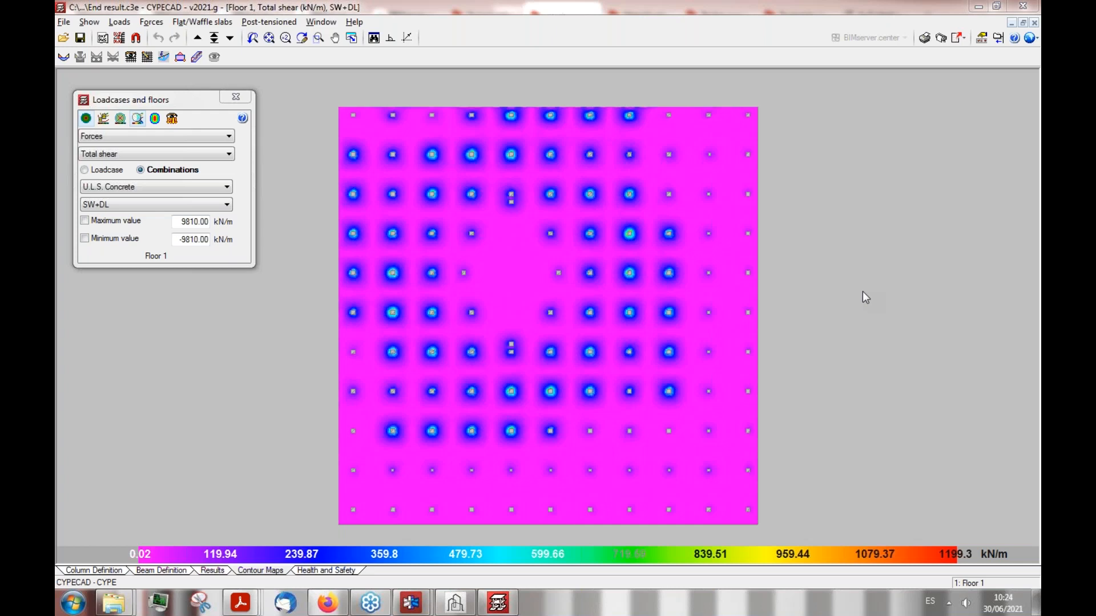
key("Page_Up")
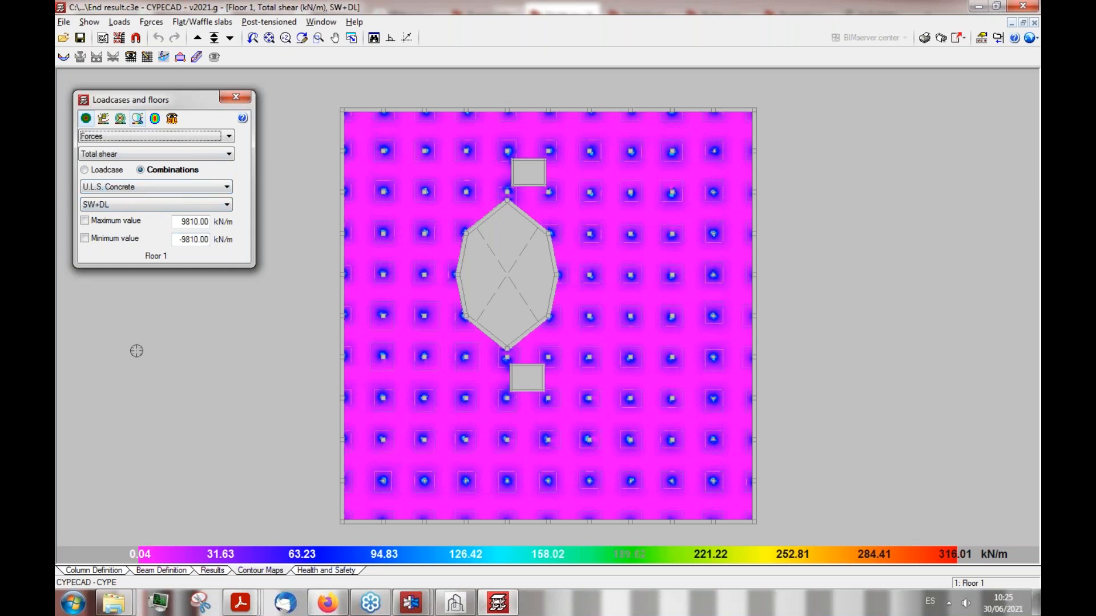
left_click(103, 155)
left_click(103, 160)
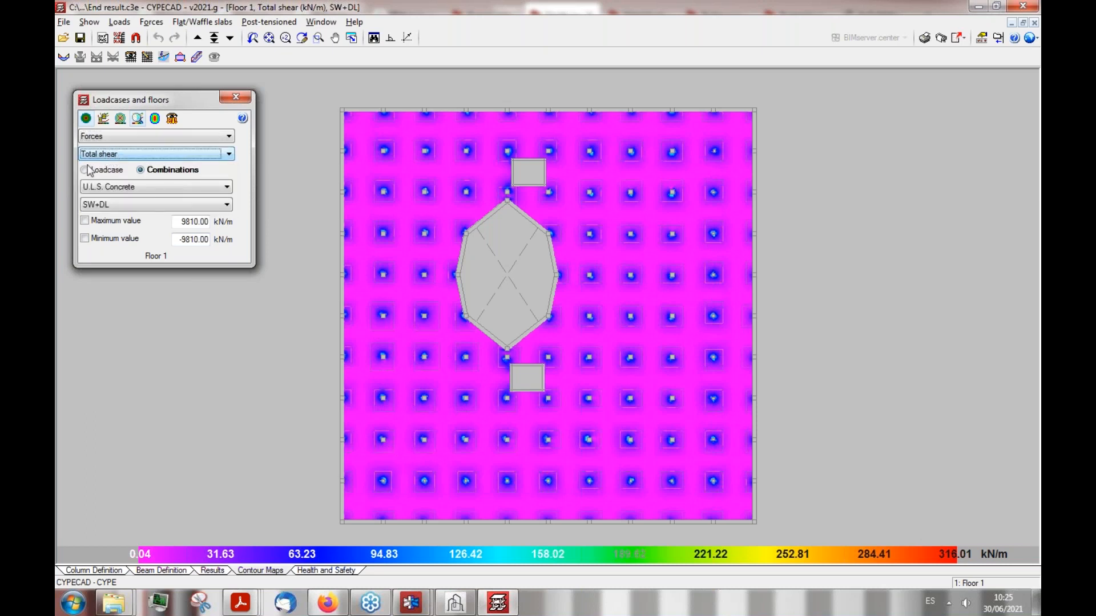
left_click(141, 188)
left_click(141, 188)
left_click(139, 204)
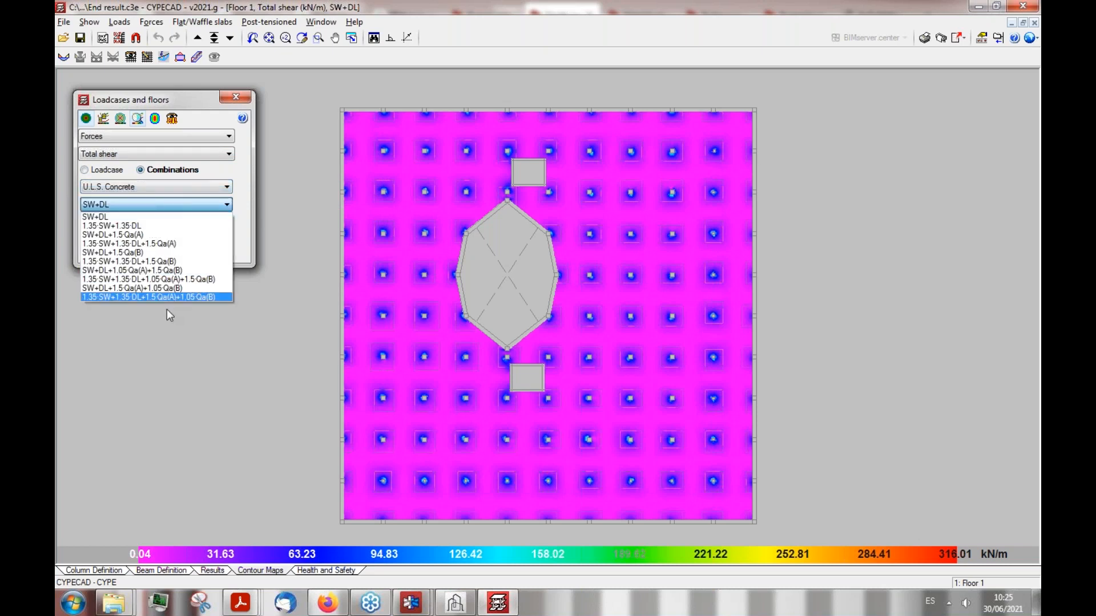
left_click(165, 271)
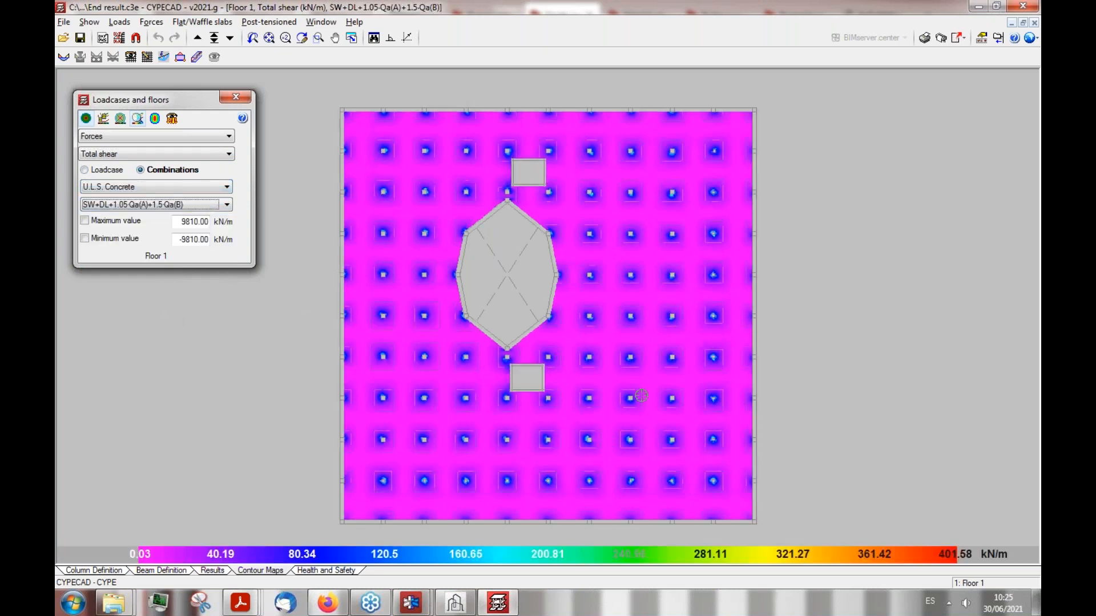
Step: Display isolines over the Total shear contour map of Floor 1
scroll(651, 307, "up", 1)
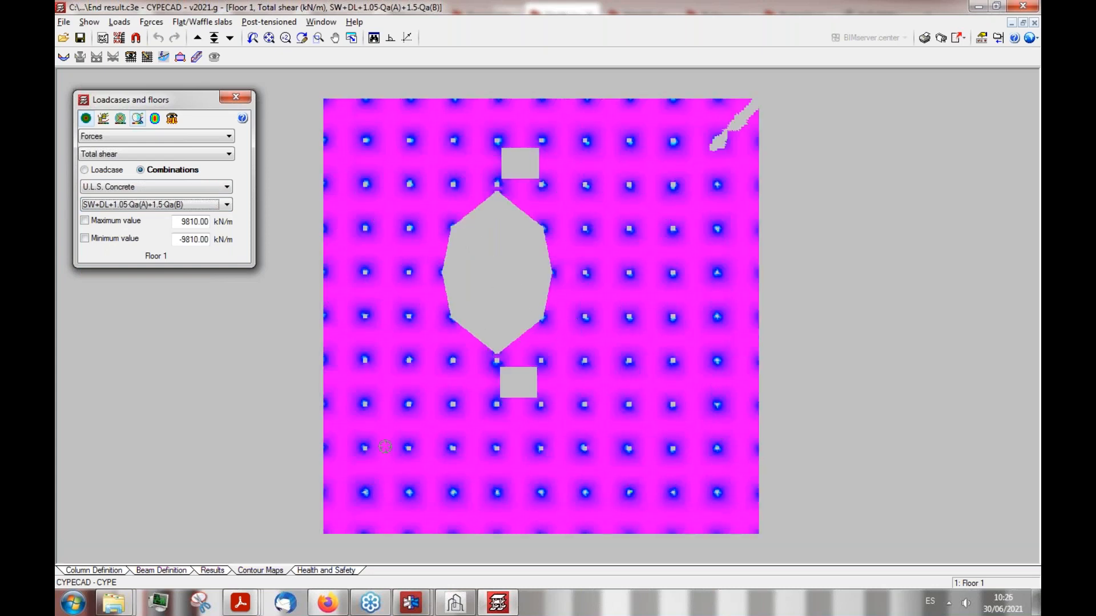
left_click(119, 118)
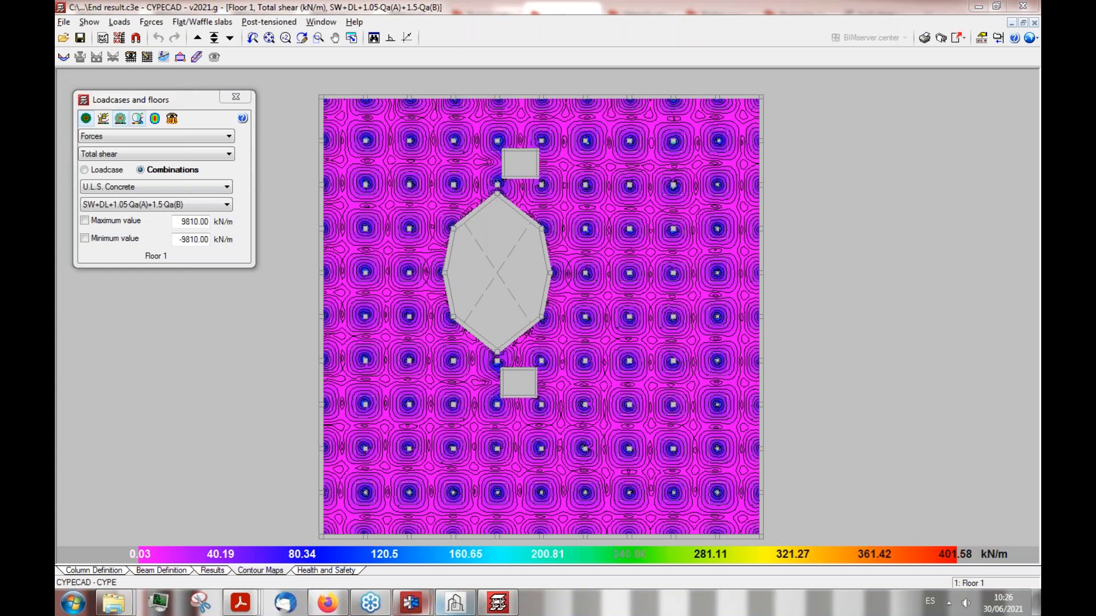
Step: Switch to the open CYPE Connect Steel connection and examine its analysis results and the available result types
mouse_move(423, 610)
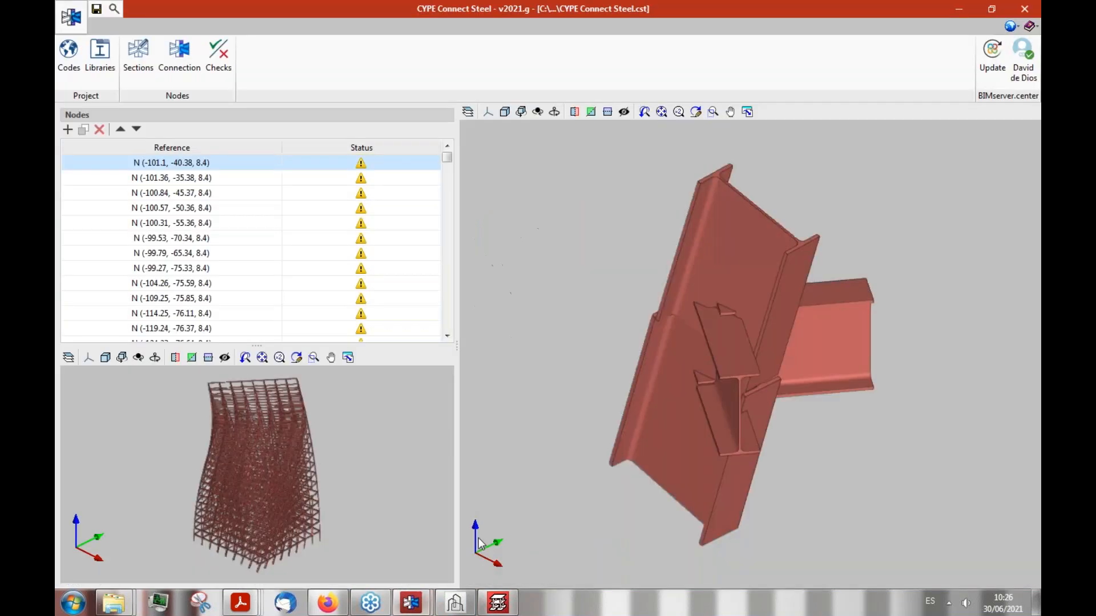
left_click(478, 537)
left_click(375, 543)
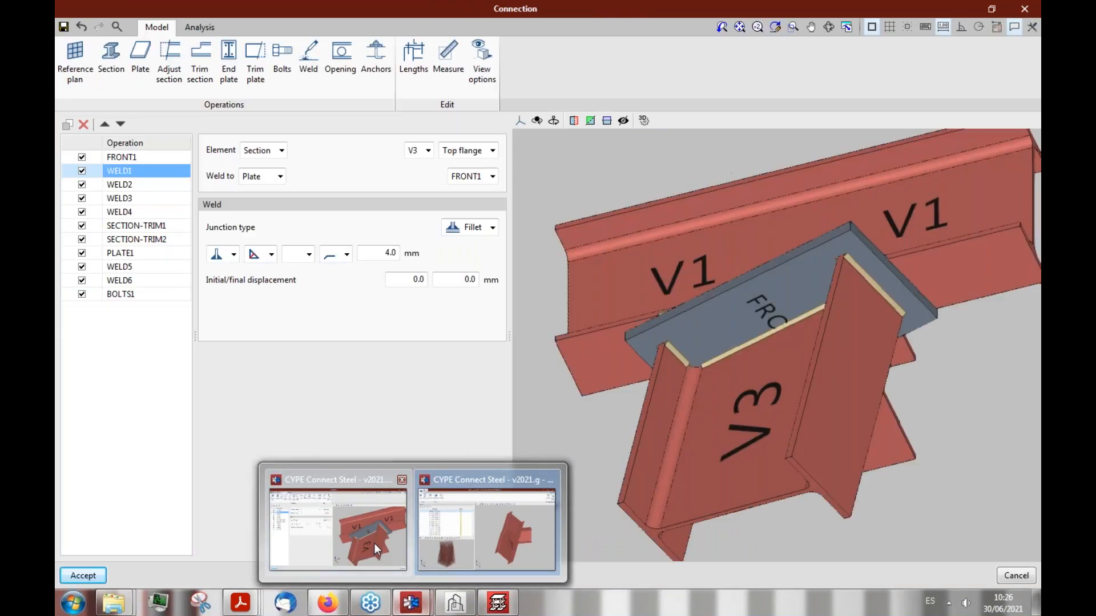
left_click(216, 28)
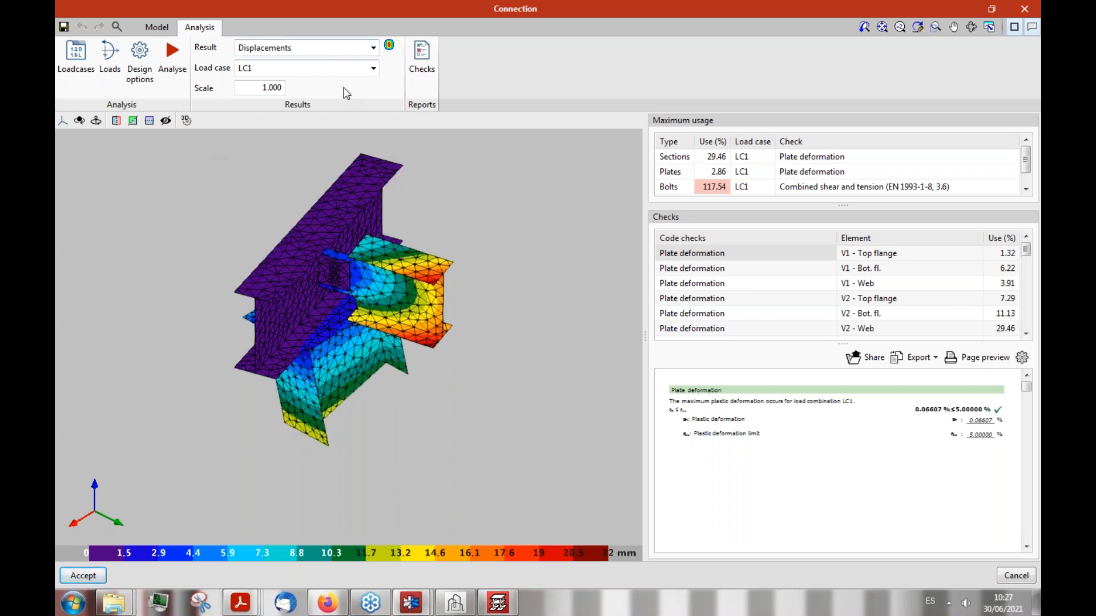
left_click(370, 50)
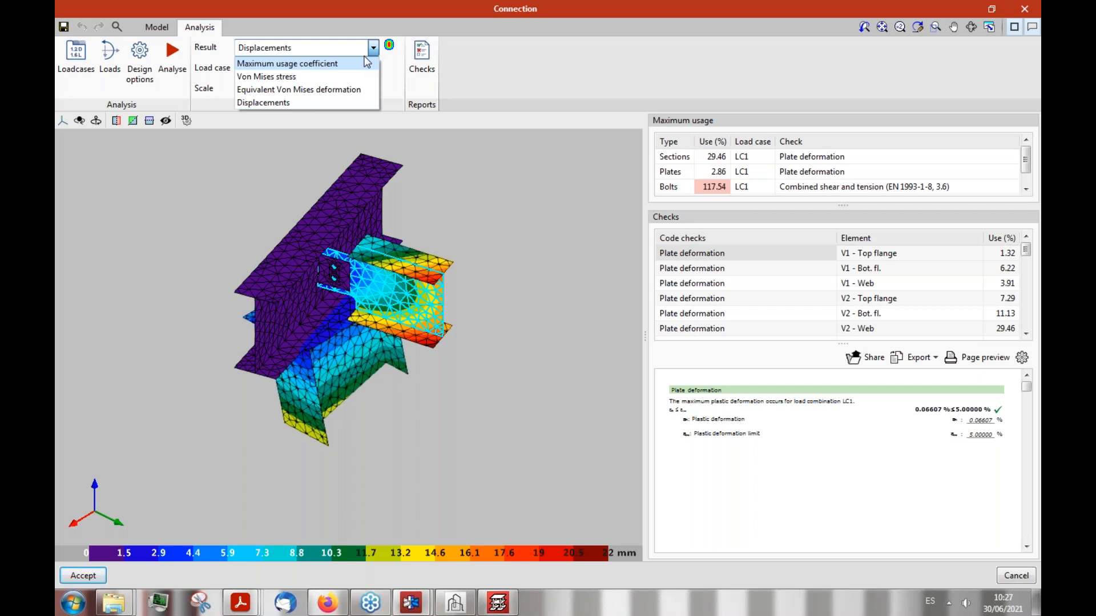
left_click(964, 125)
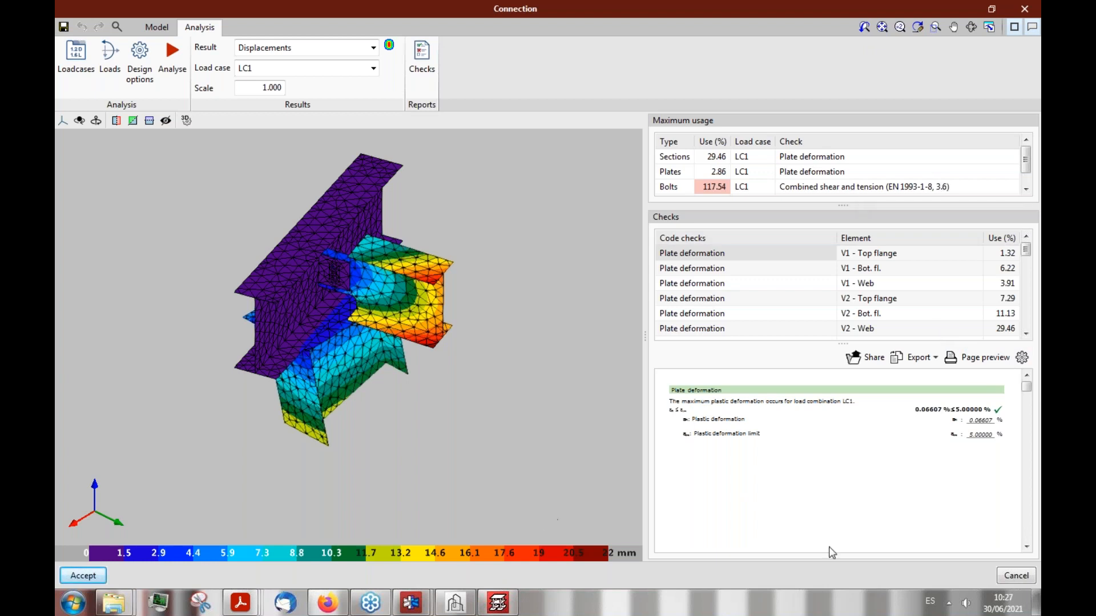
Step: Bring up the CYPE 2021 launcher and start CYPE 3D from its structures programs
left_click(948, 604)
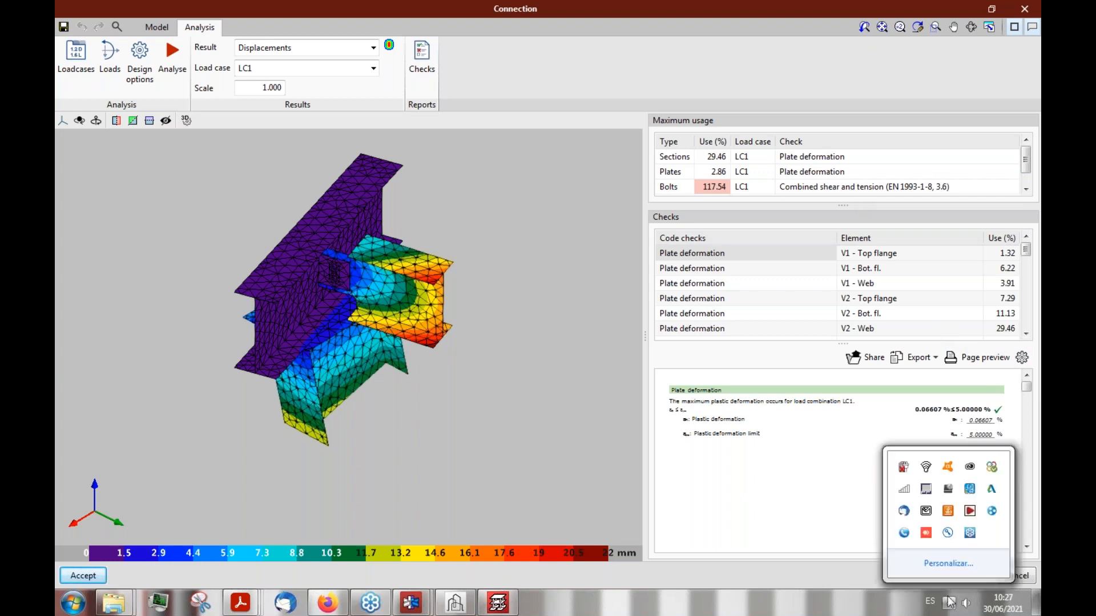
left_click(968, 510)
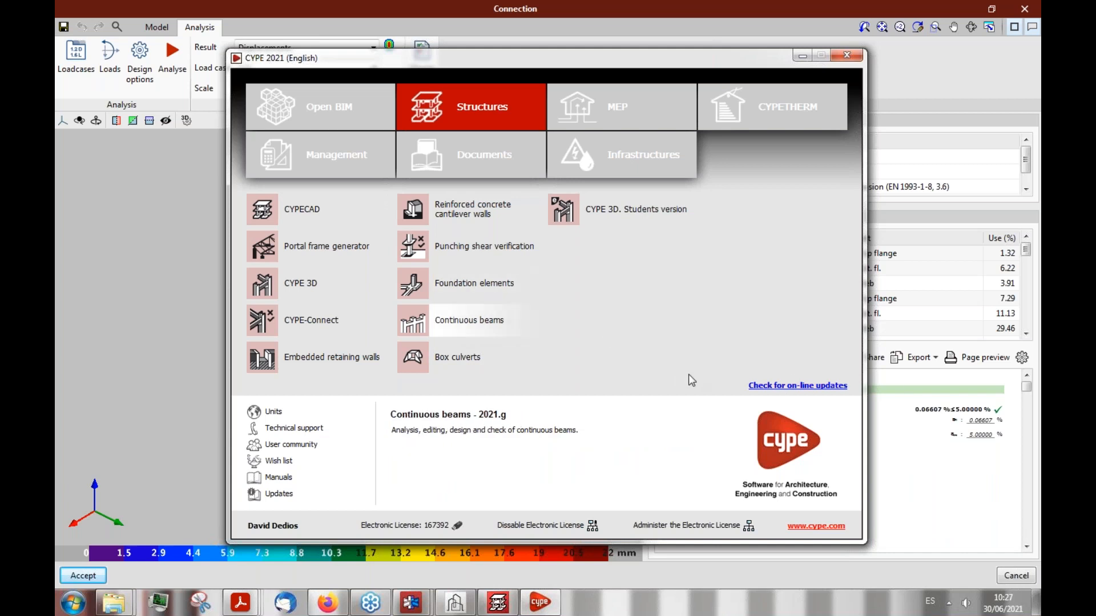
left_click(316, 282)
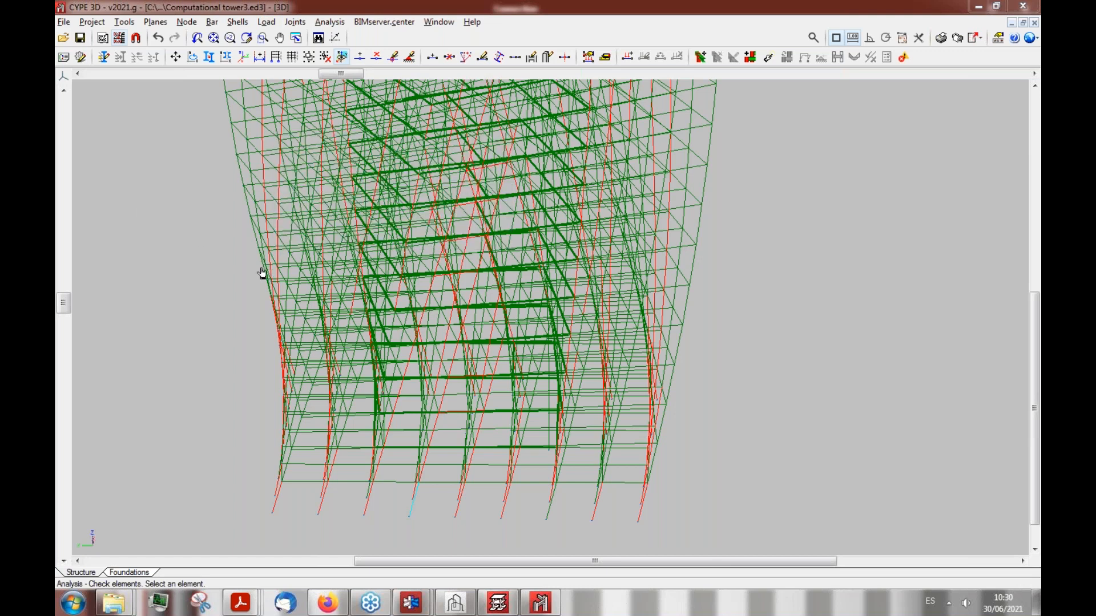
Step: Switch to CYPECAD and open the integrated 3D structures tools in the beam definition of the End result job
left_click(494, 609)
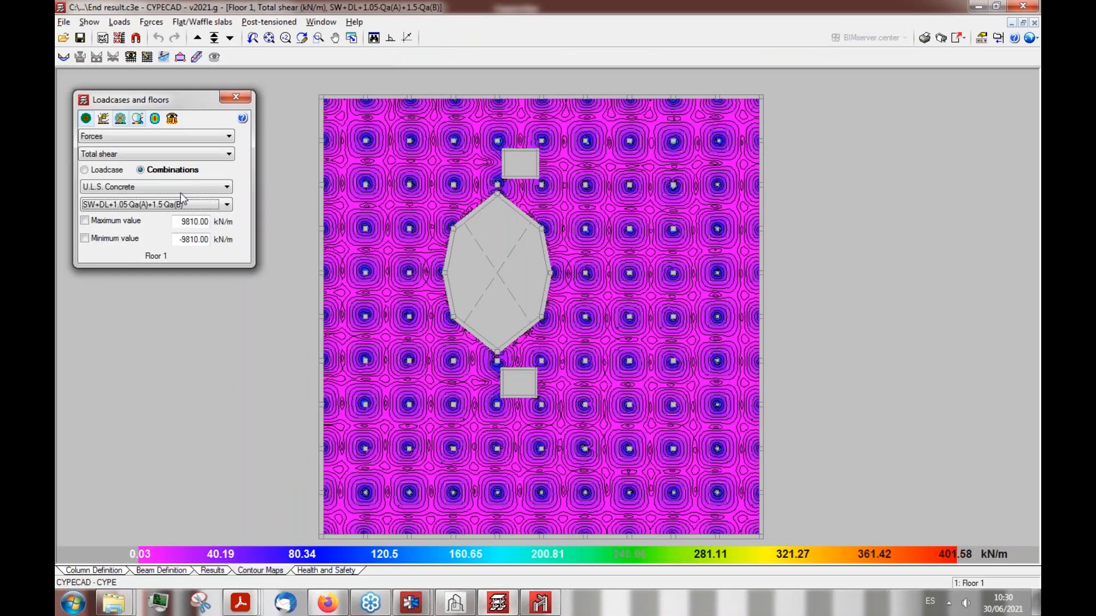
left_click(112, 573)
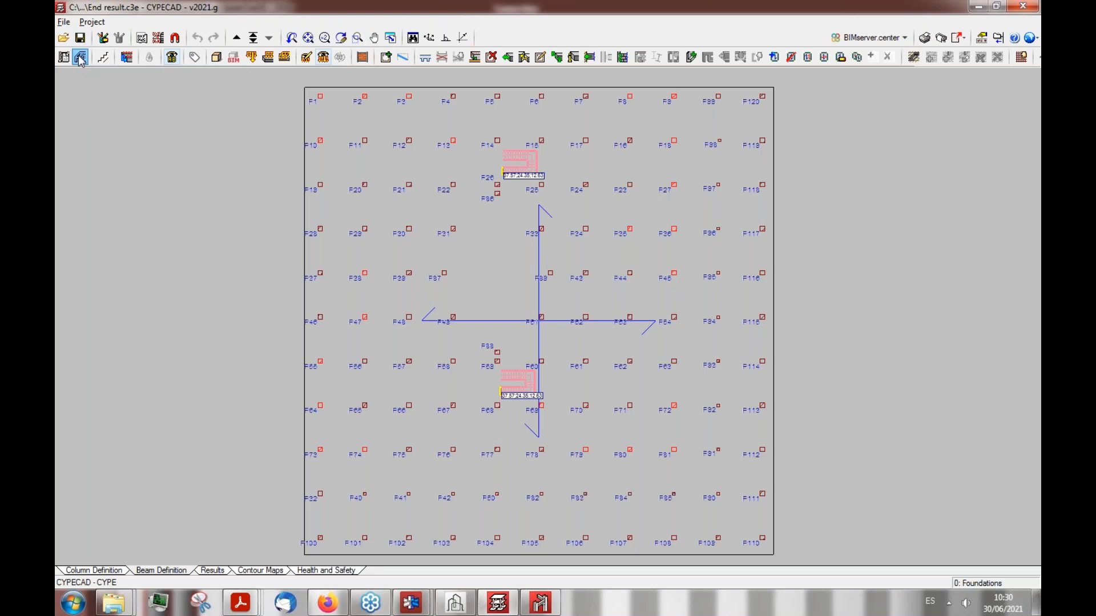
left_click(80, 57)
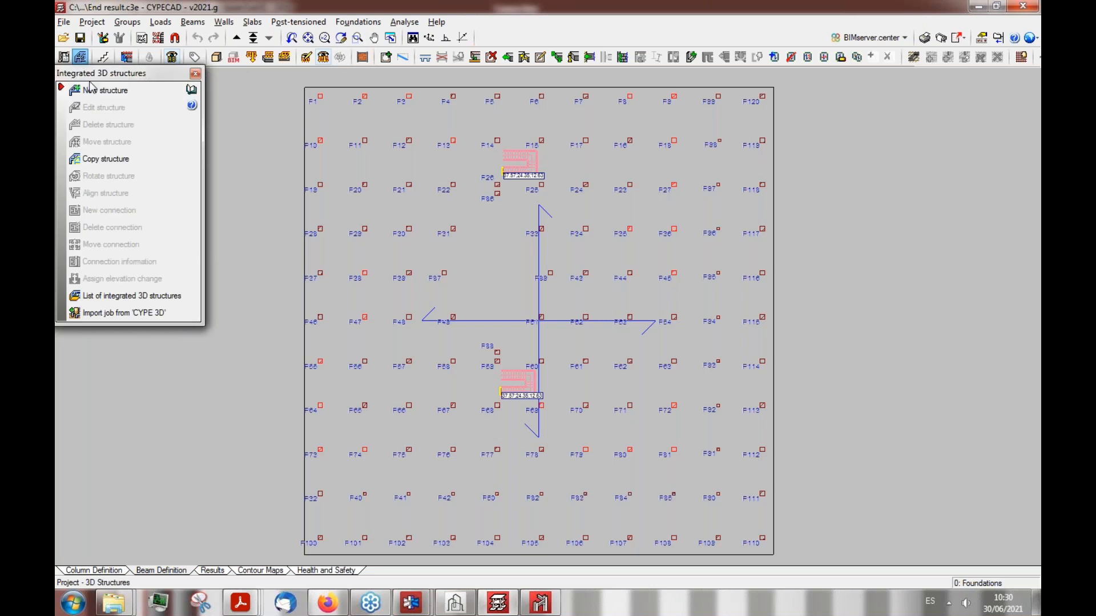
left_click(105, 91)
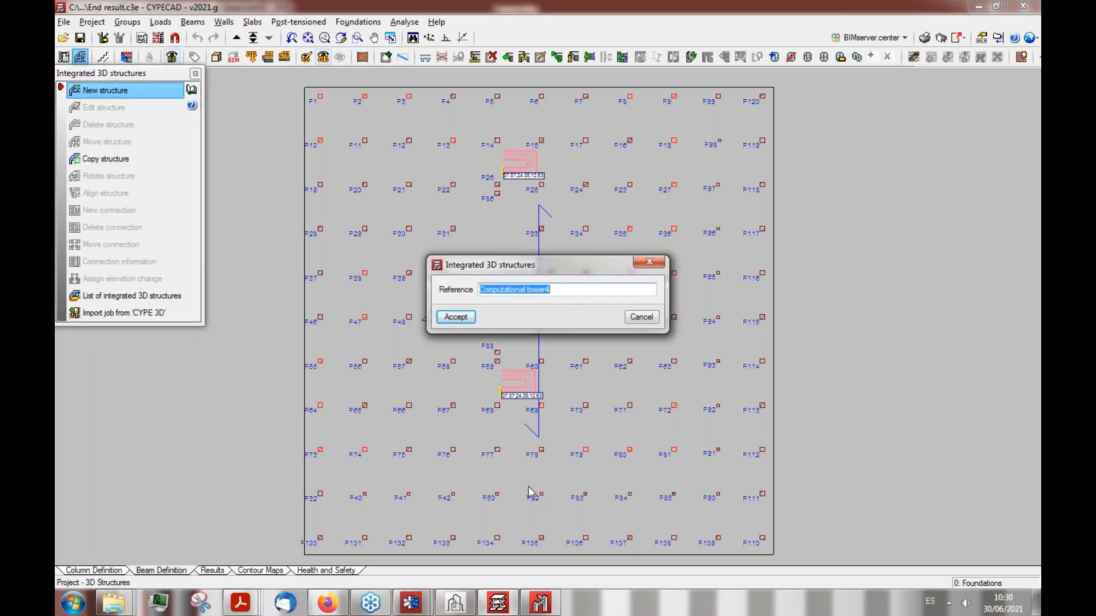
left_click(540, 605)
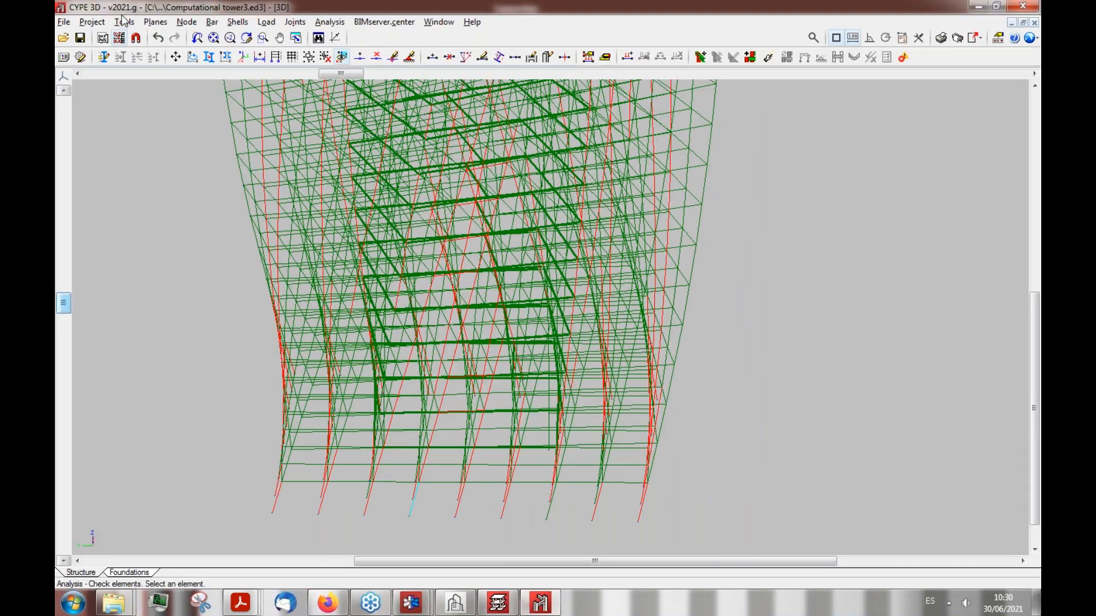
left_click(538, 606)
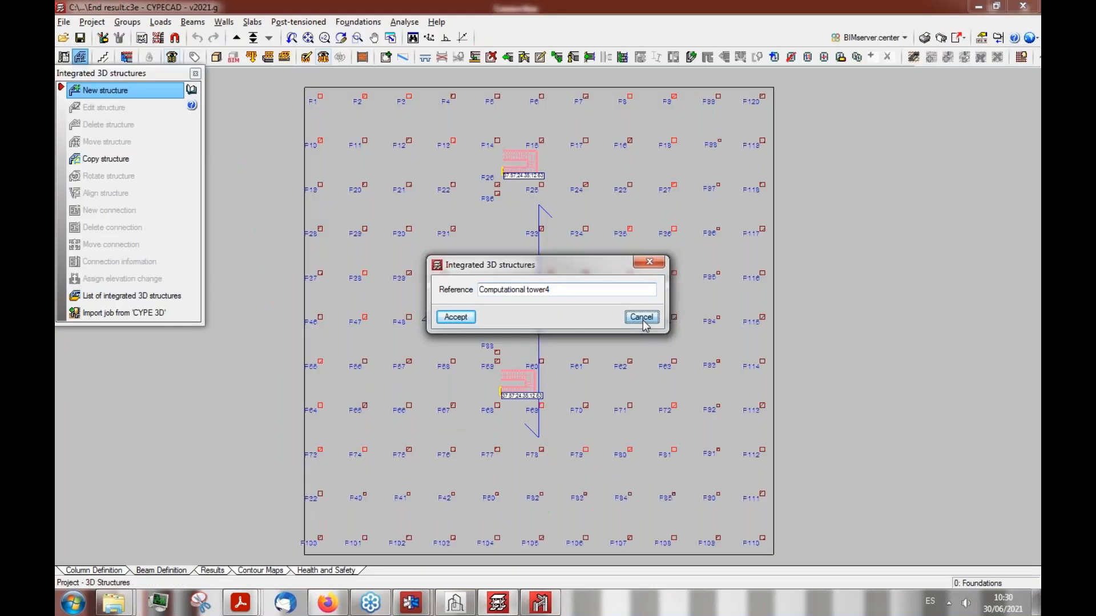
left_click(642, 320)
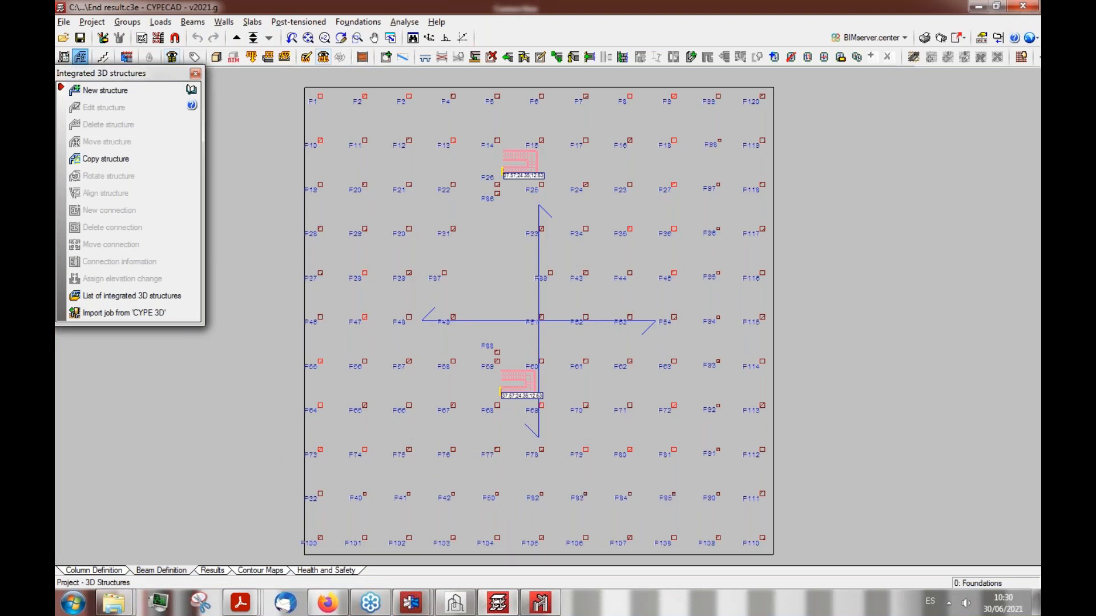
Step: Go up to Floor 1 and start defining a slab panel with the Panel manager
left_click(230, 43)
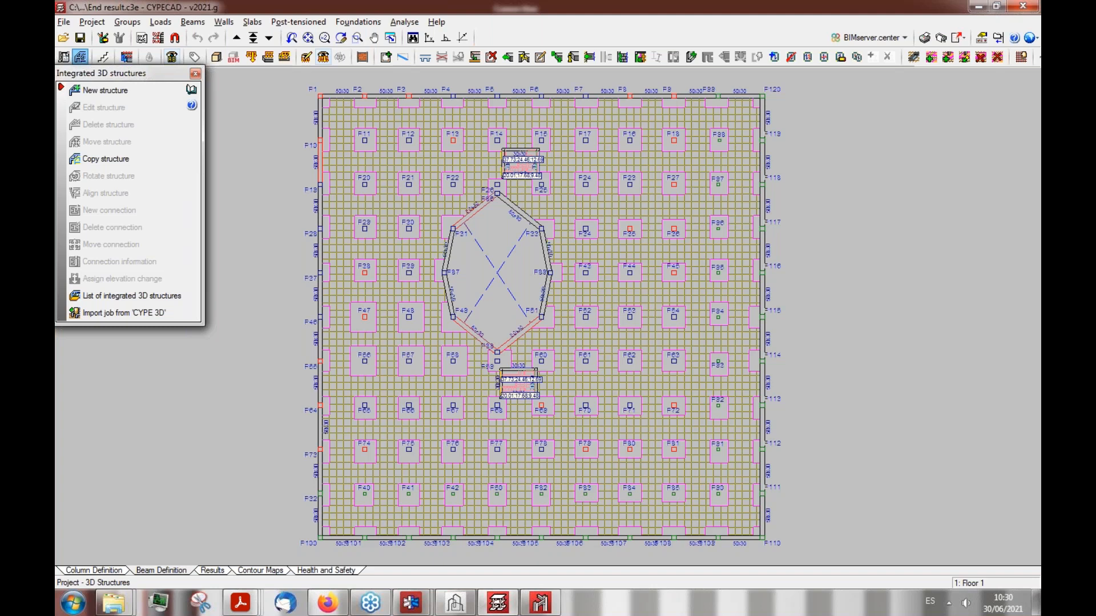
left_click(251, 22)
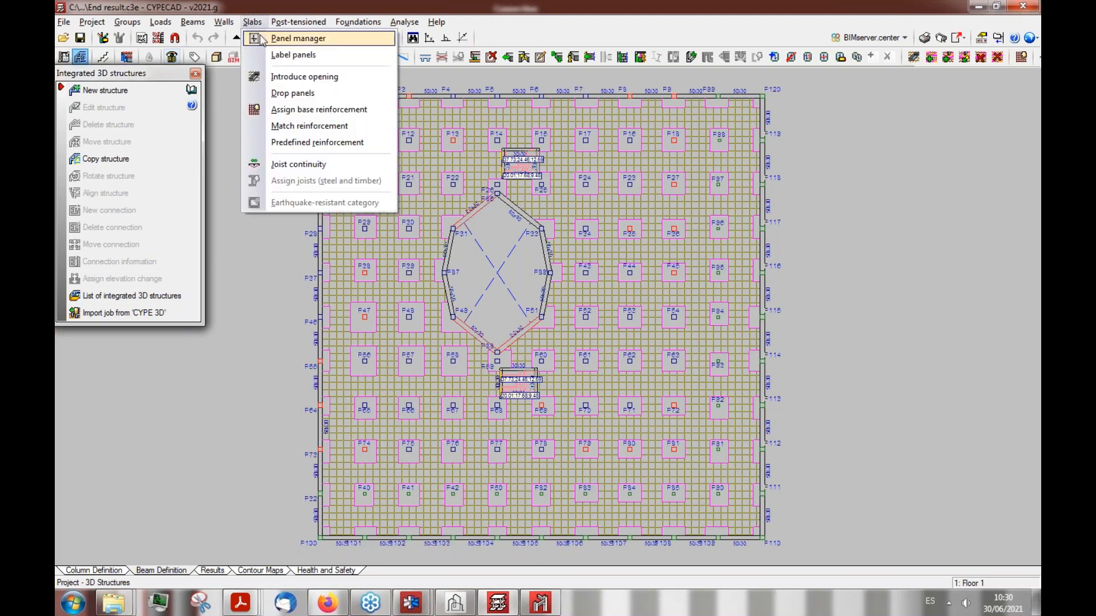
left_click(267, 41)
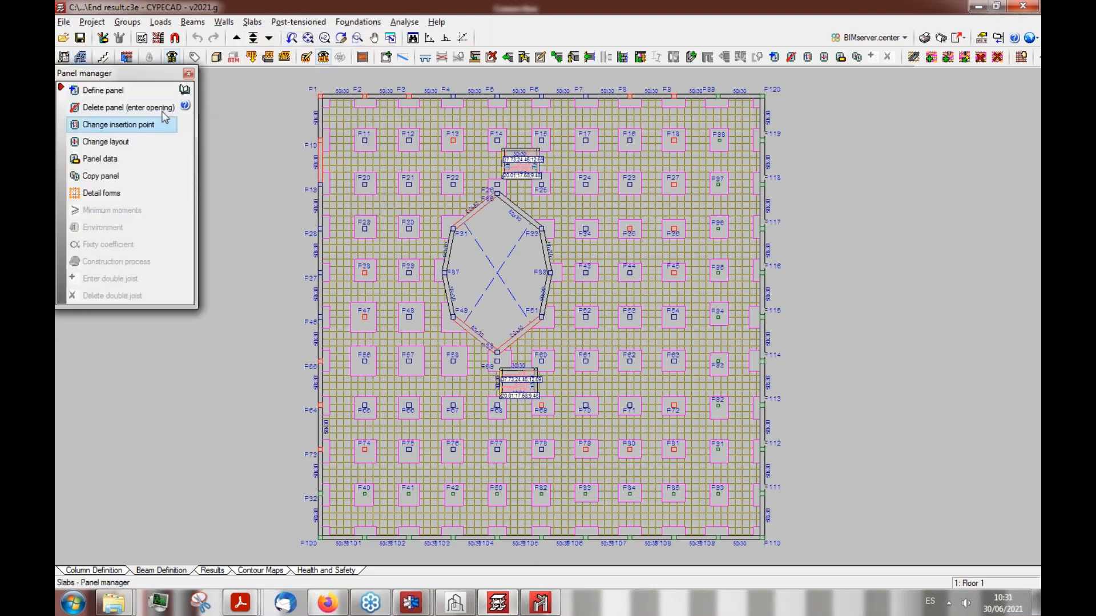
left_click(144, 93)
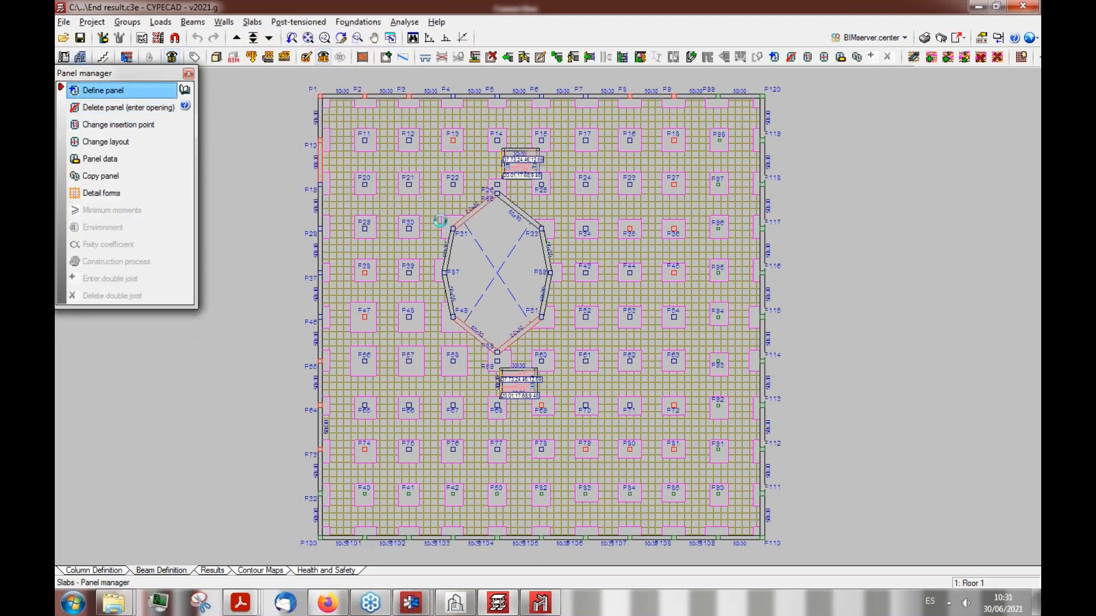
left_click_drag(399, 141, 321, 210)
Step: Examine the composite slab options for the panel, comparing form deck with composite deck and viewing the available form deck series
left_click(261, 261)
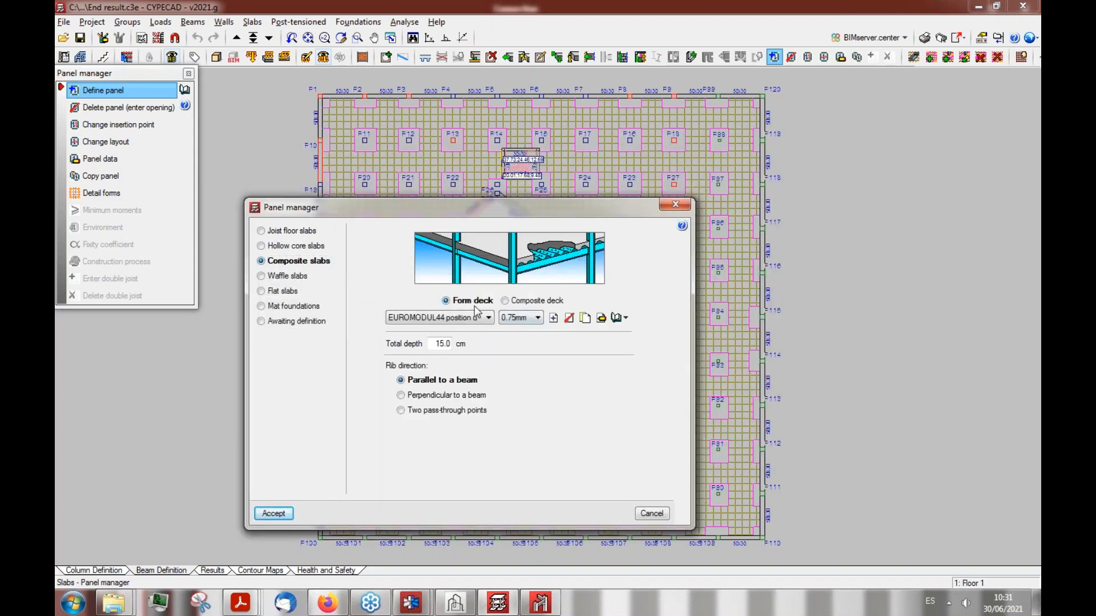
left_click(504, 301)
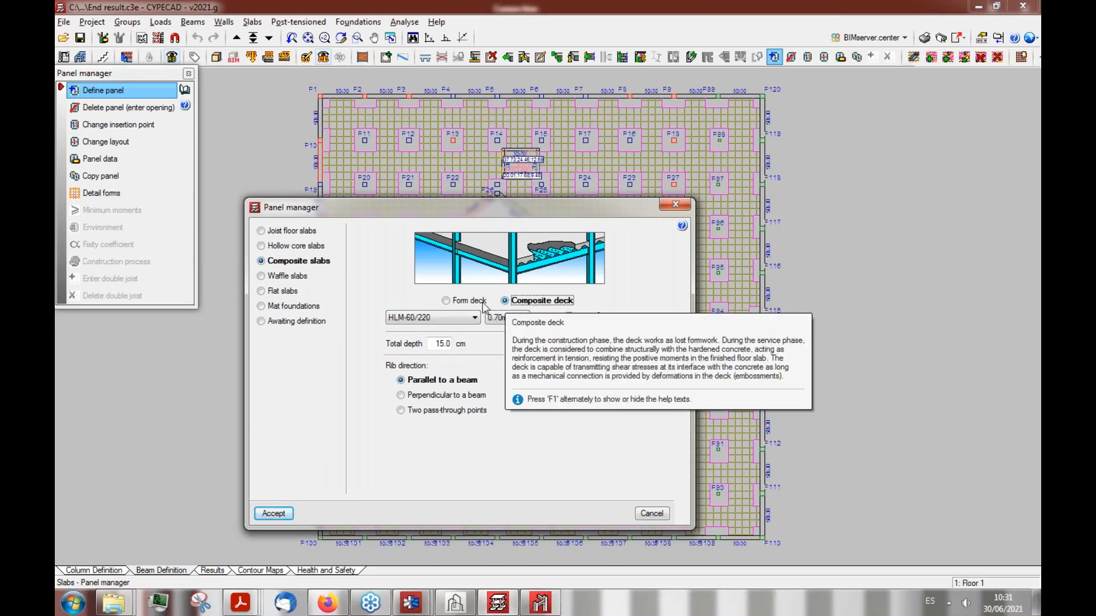
left_click(446, 302)
left_click(488, 318)
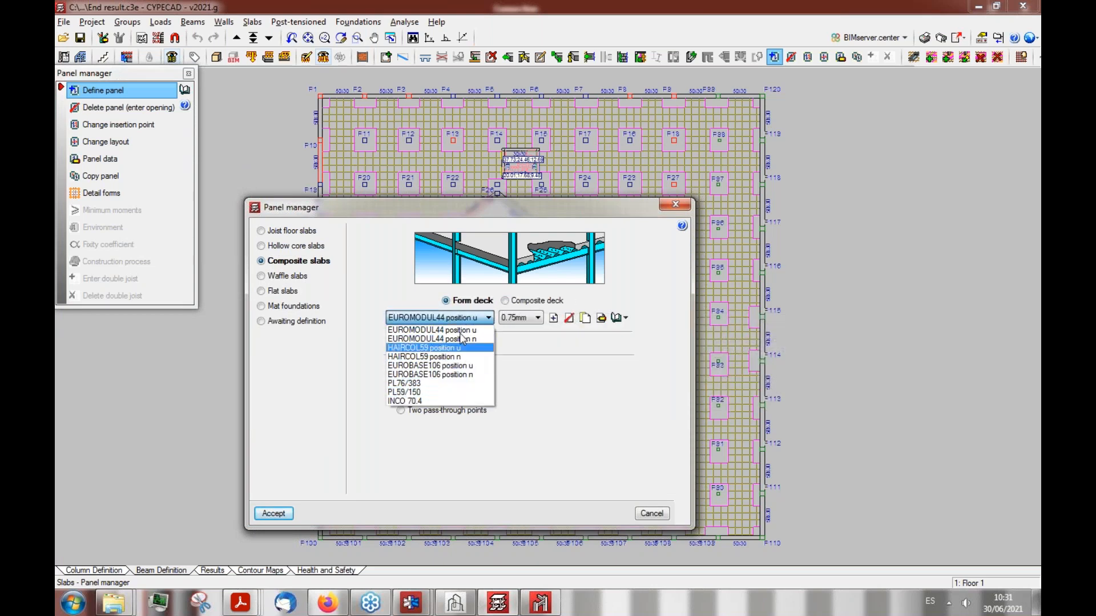
left_click(417, 300)
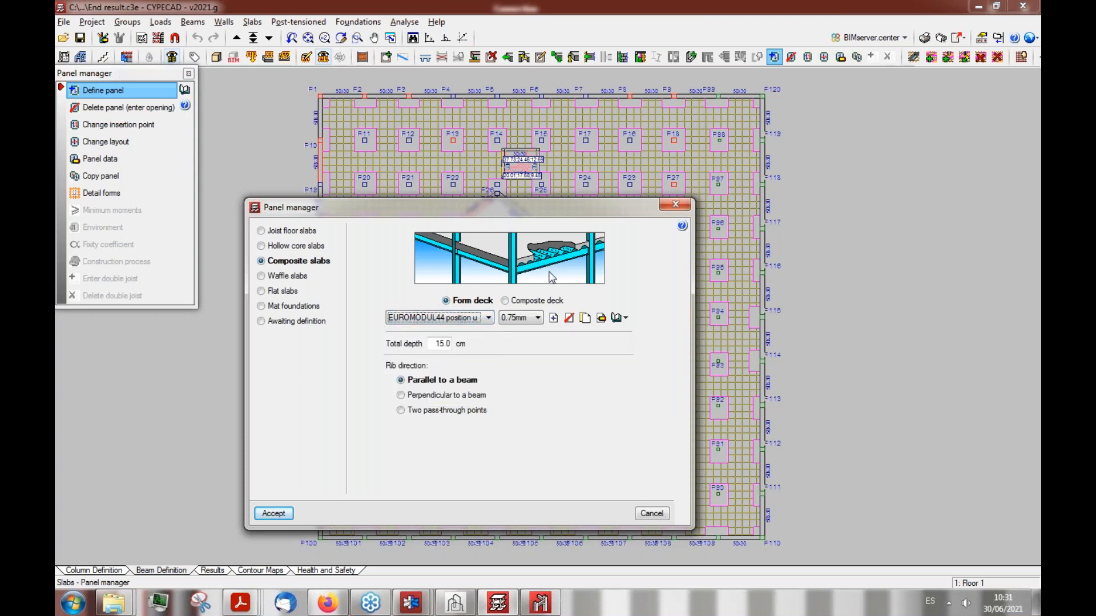
Step: View the fields for a new form deck series and the Awaiting definition panel options, closing both without defining a panel
left_click(553, 318)
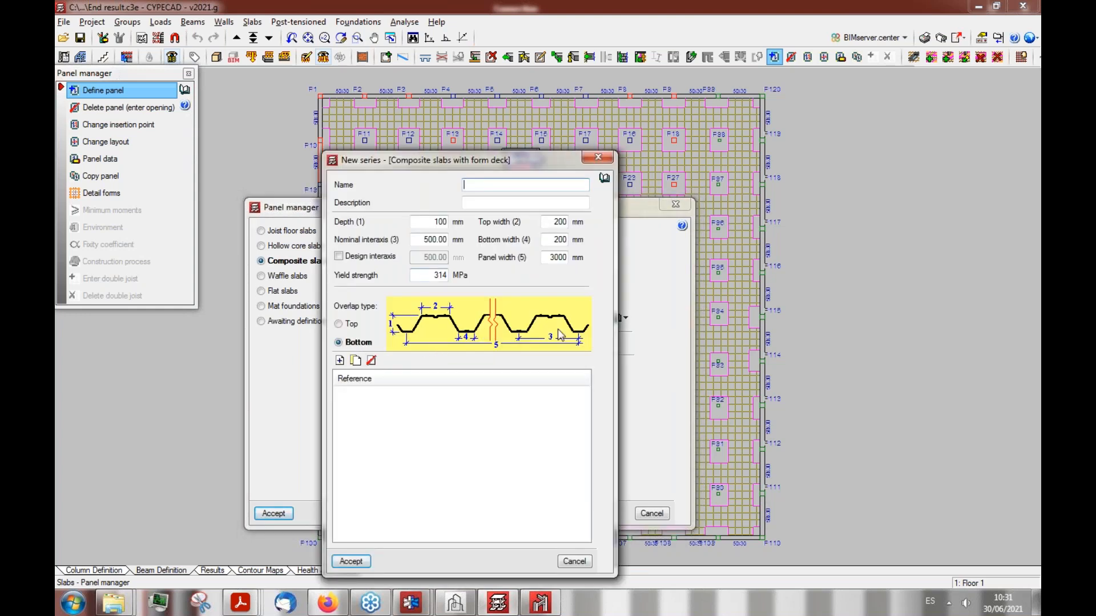
left_click(598, 158)
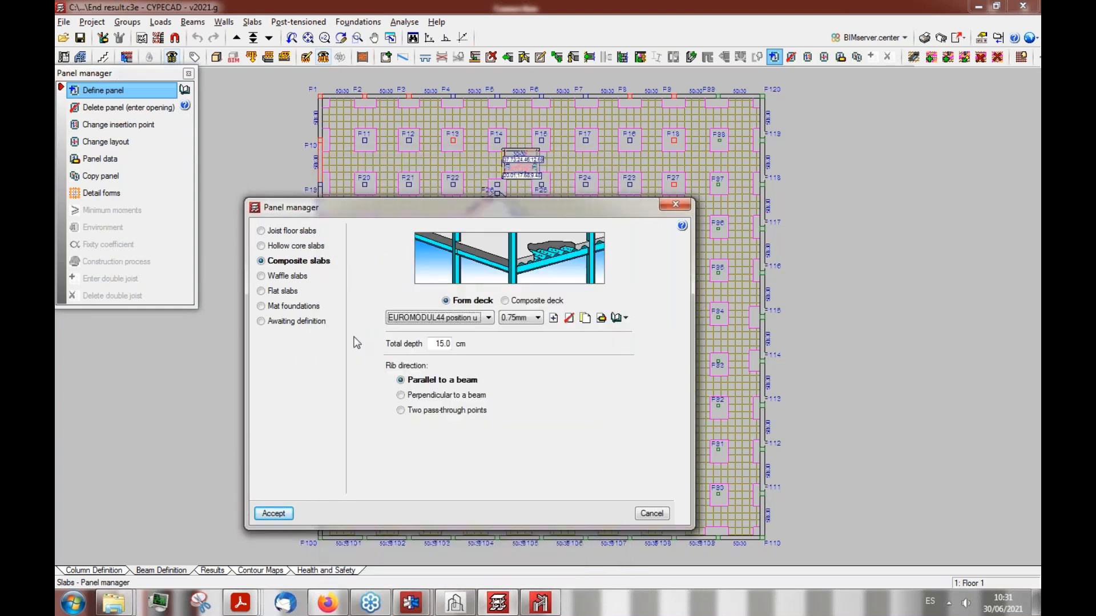
mouse_move(305, 332)
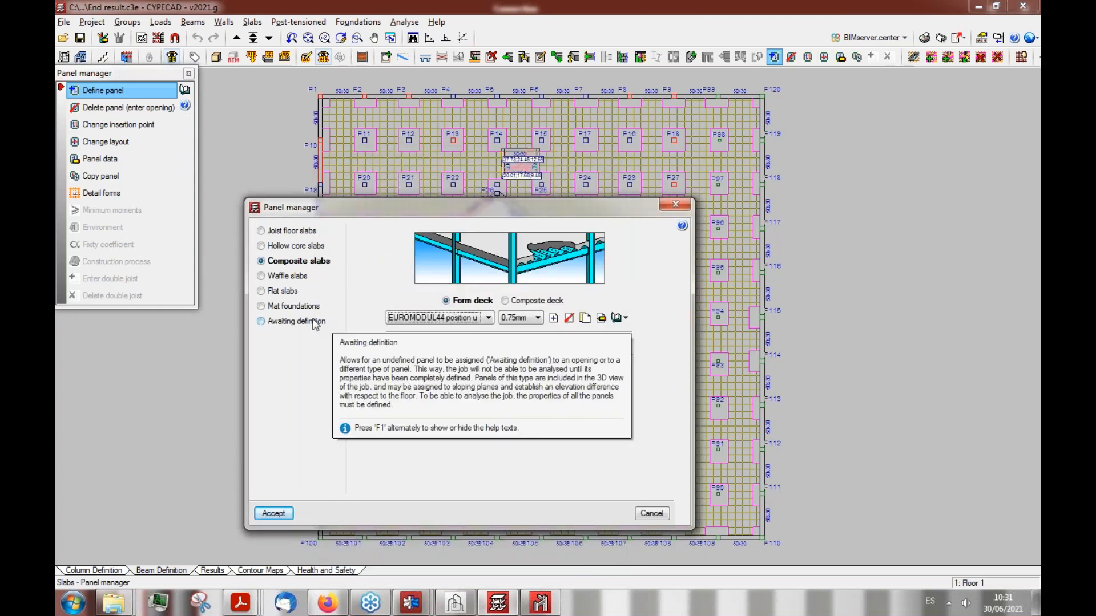
left_click(288, 321)
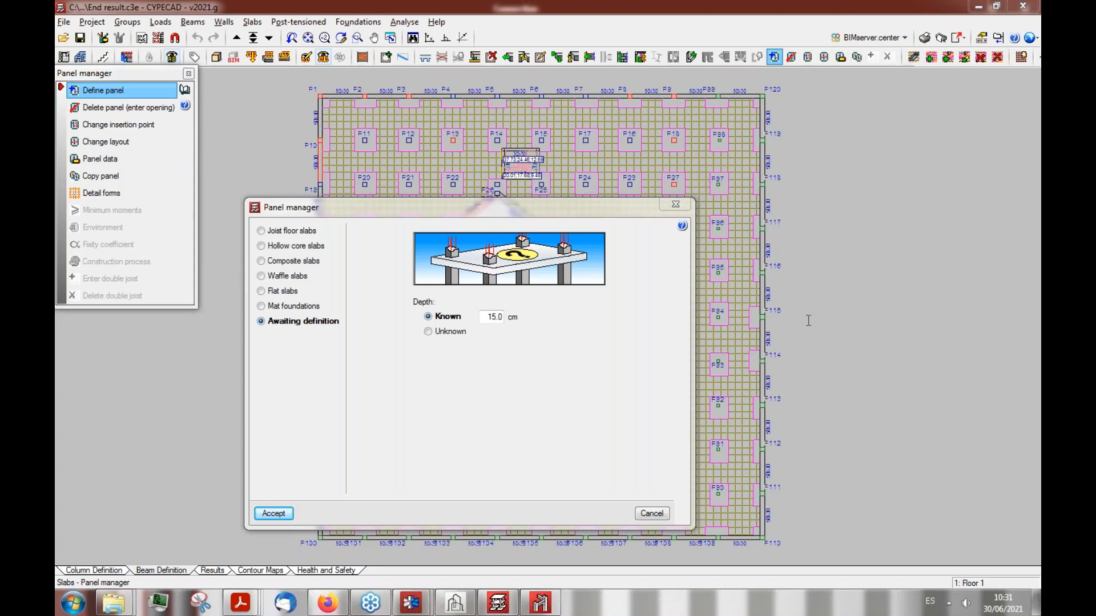
left_click(673, 207)
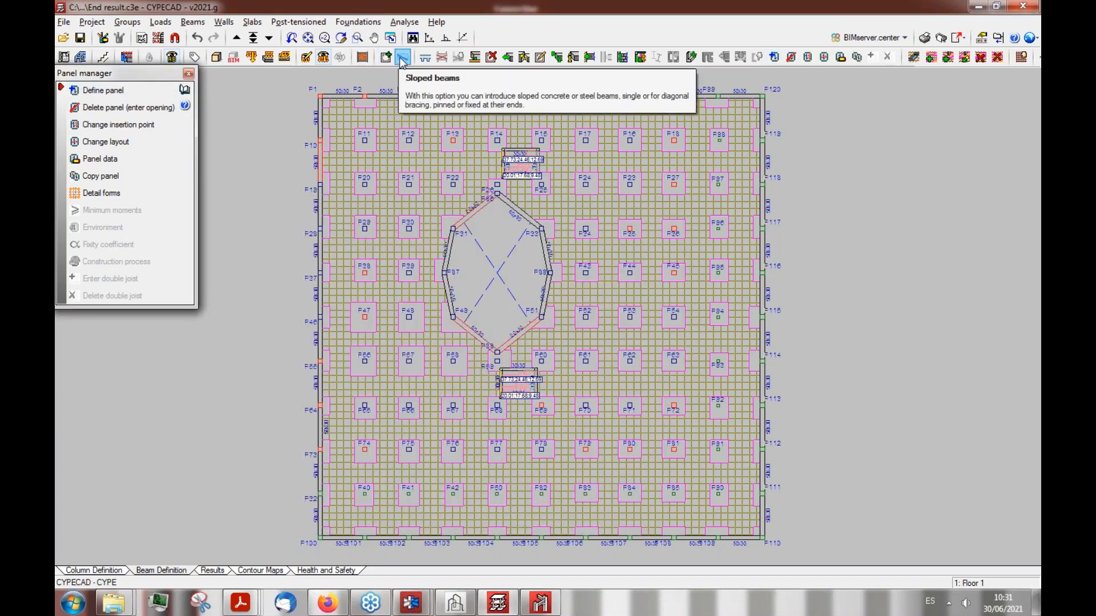
Step: Look through the sloped beam, slab and beam options, viewing the rectangular external edge definition and leaving it without introducing an edge
left_click(403, 59)
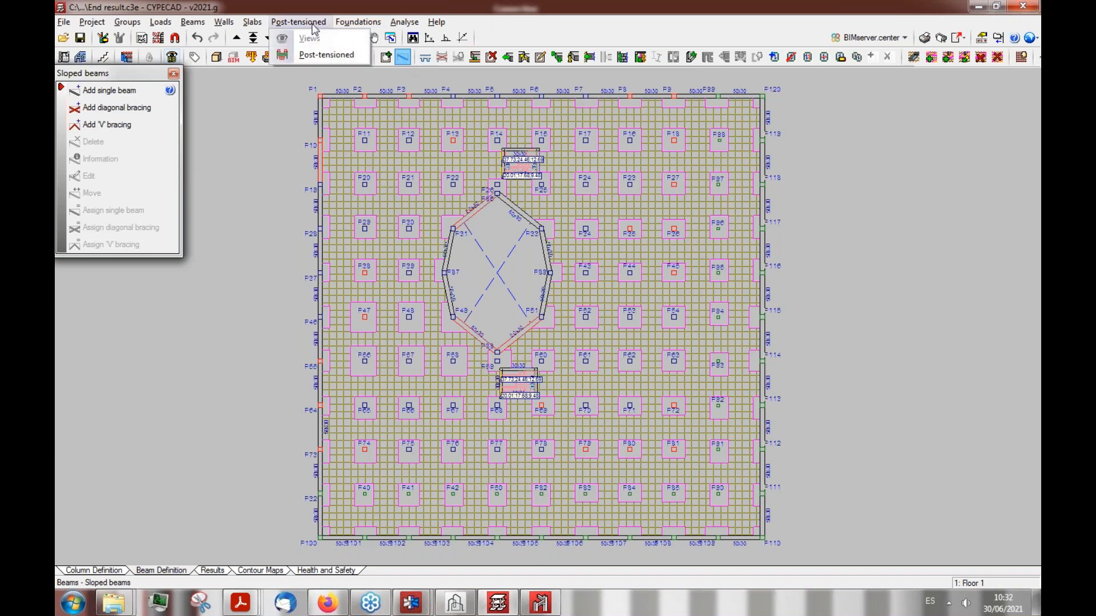
left_click(251, 23)
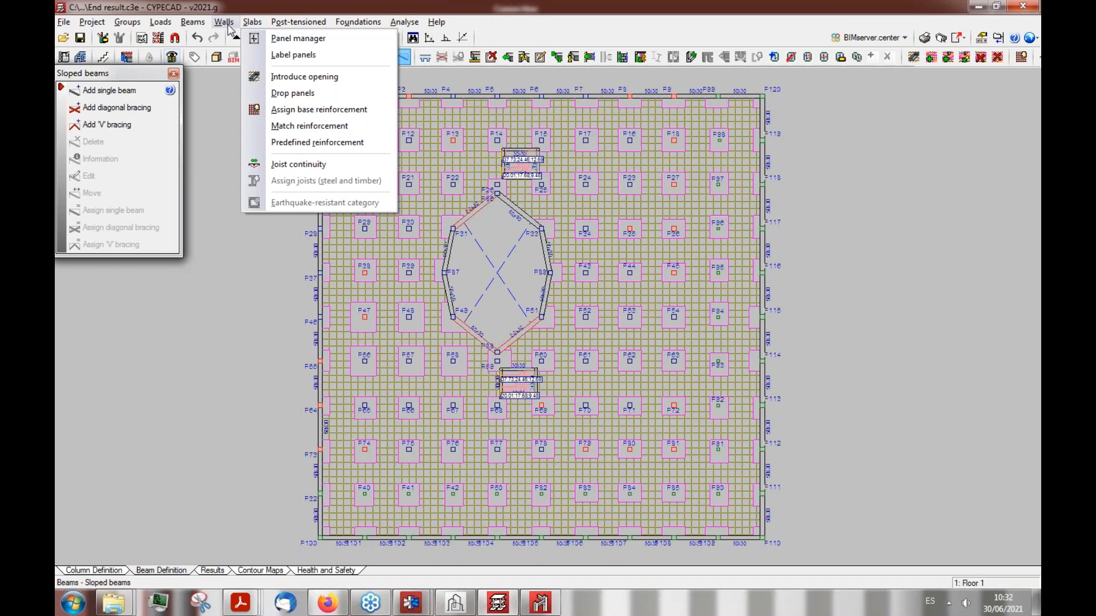
mouse_move(208, 25)
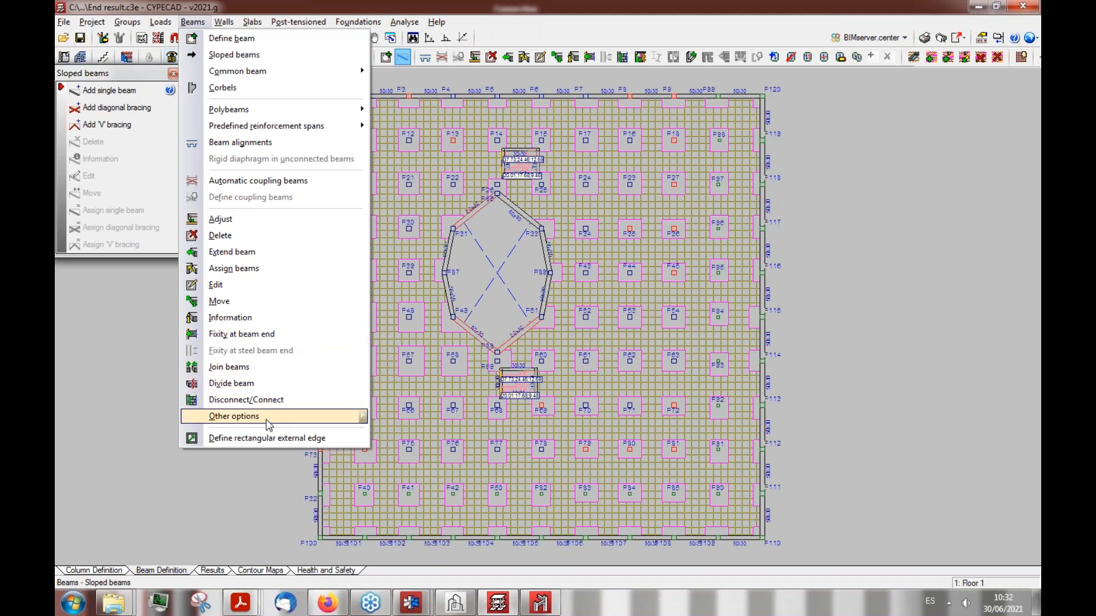
mouse_move(297, 417)
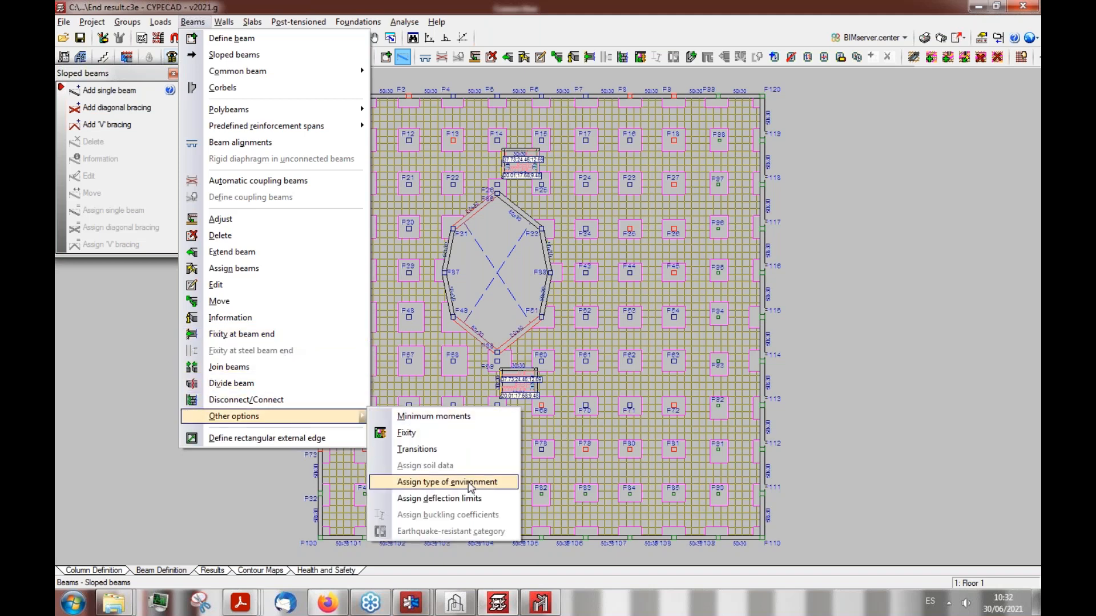
left_click(282, 439)
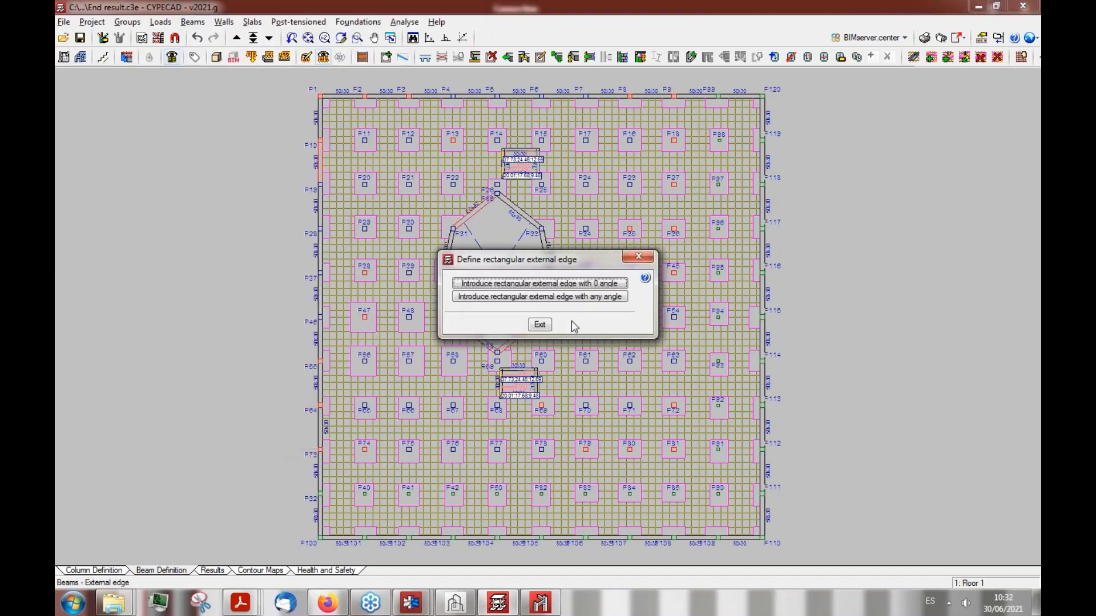
left_click(541, 326)
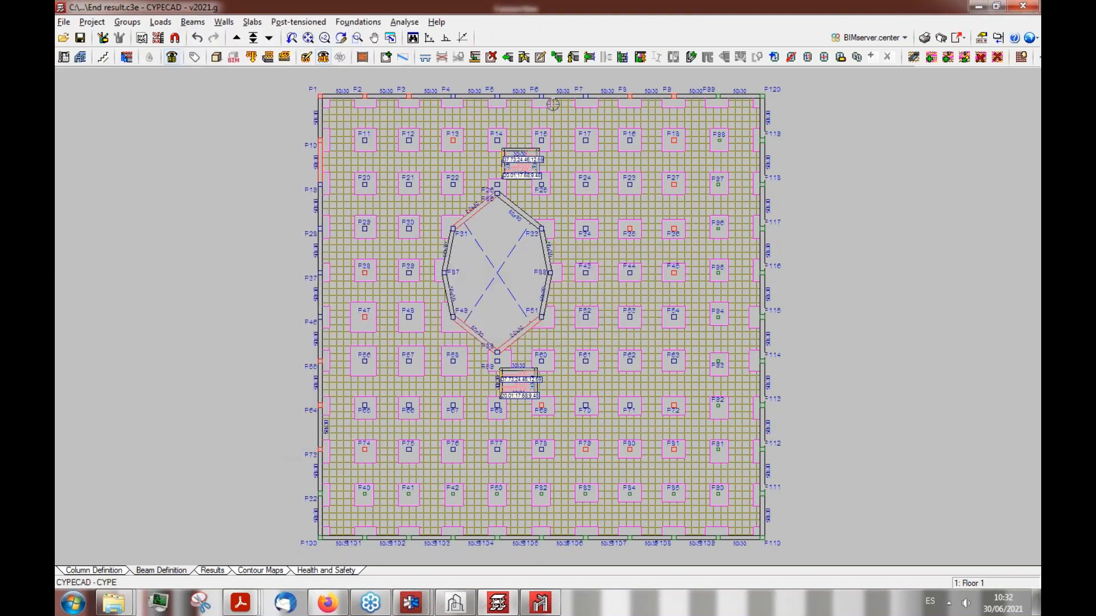
scroll(553, 104, "up", 3)
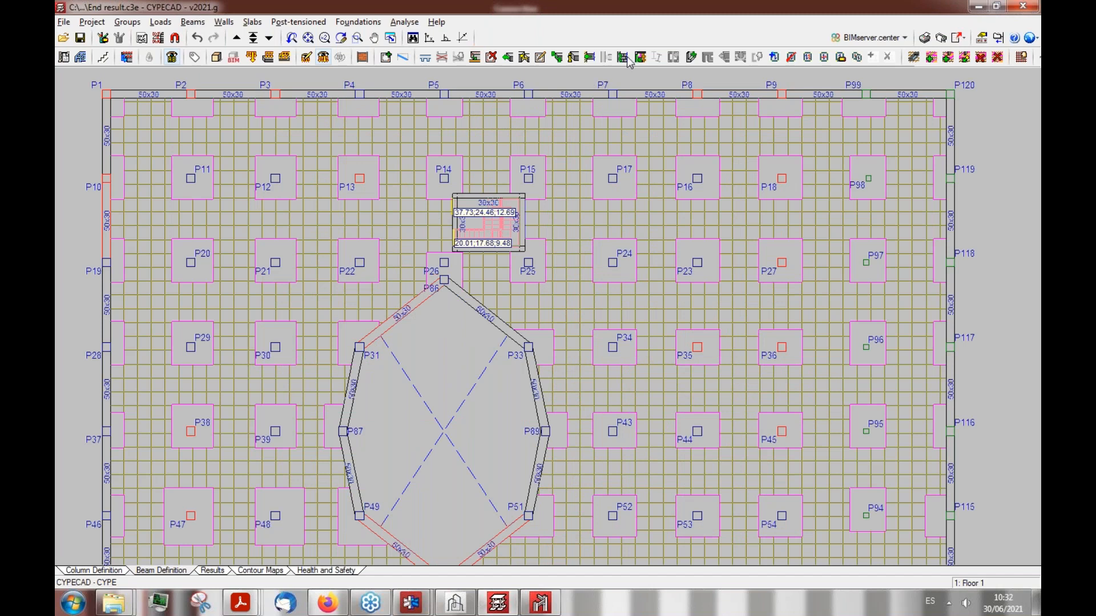
Step: Open the file manager and look through the Documents and Practicas folders on the Desktop for another job
left_click(62, 39)
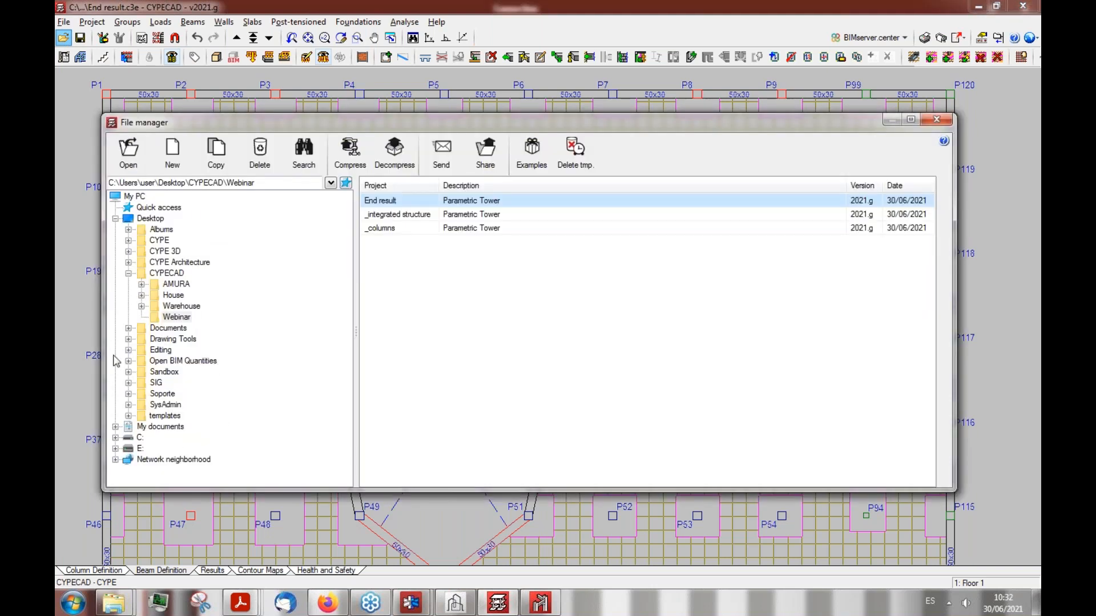
left_click(129, 329)
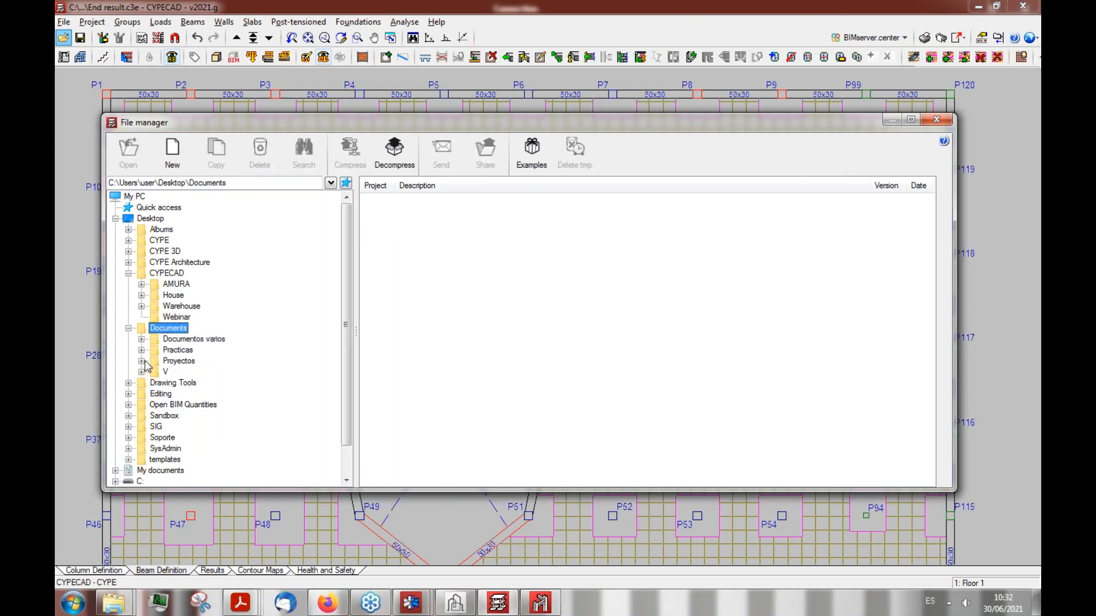
left_click(176, 350)
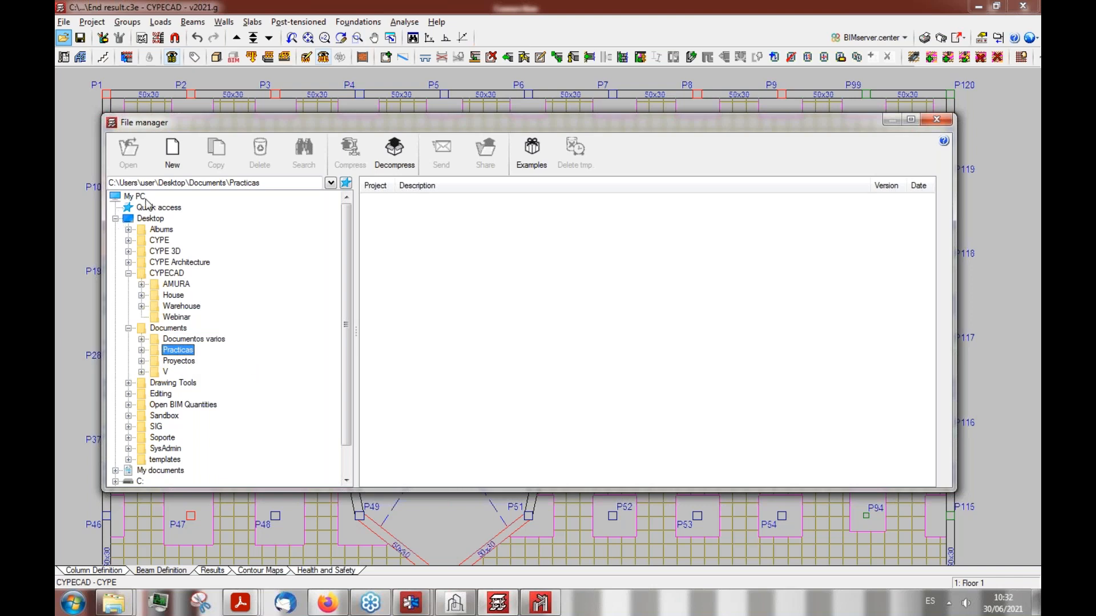
left_click(142, 197)
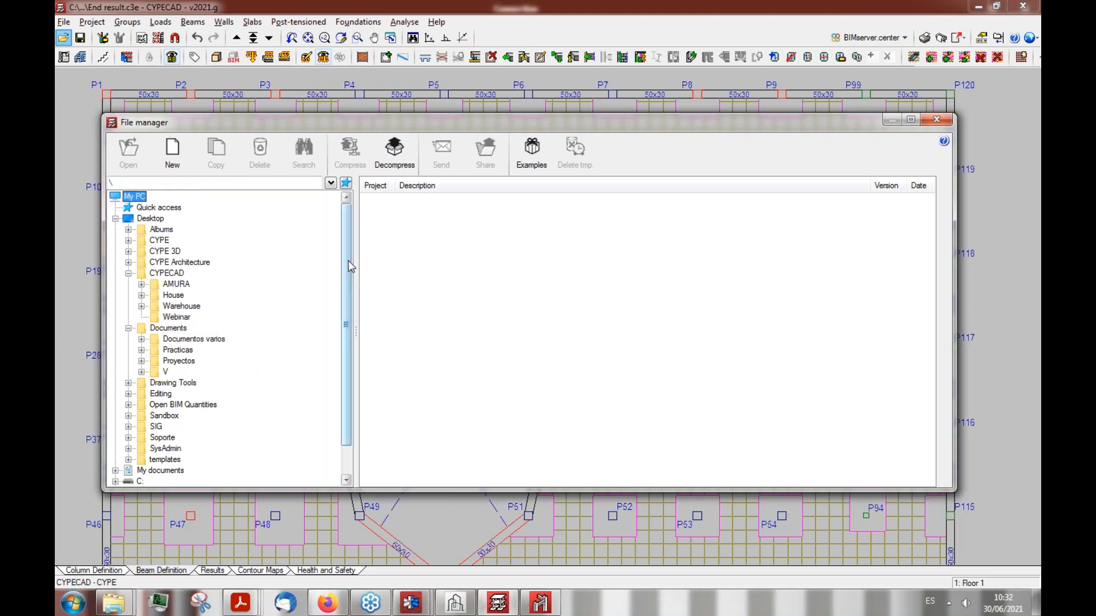
scroll(350, 281, "down", 1)
scroll(350, 280, "down", 1)
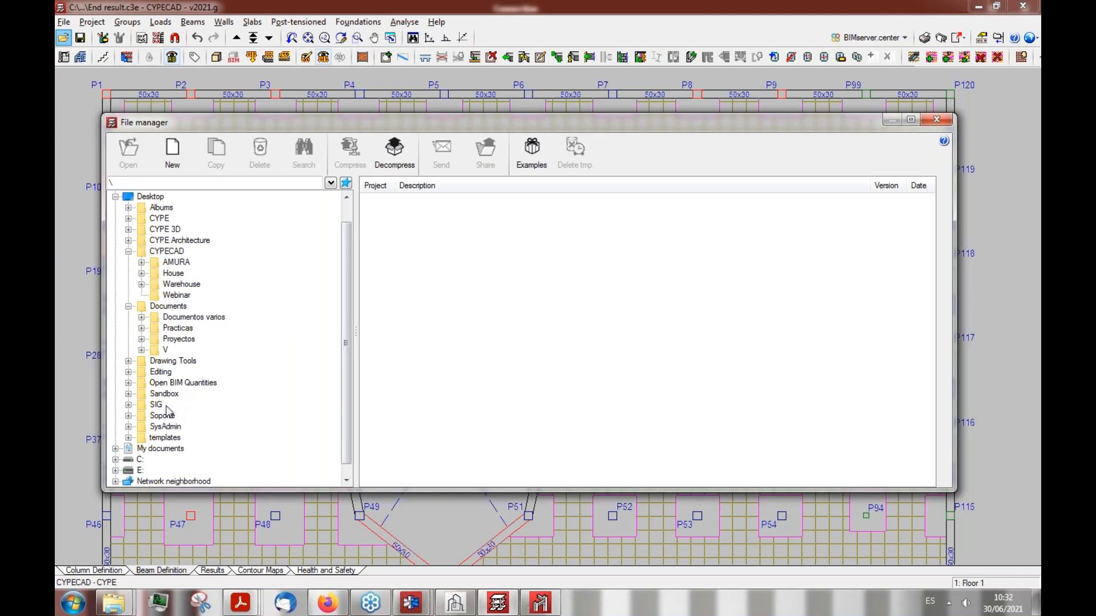
Step: Browse to the CYPECAD projects folder in C:\CYPE Ingenieros\Proyectos
left_click(115, 459)
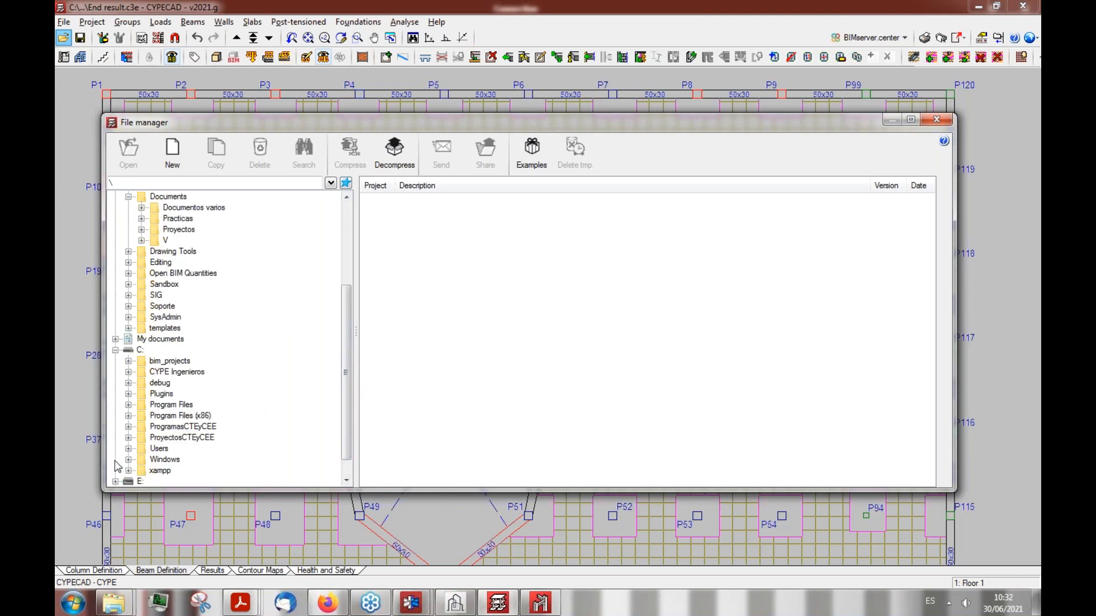
left_click(129, 416)
scroll(134, 416, "up", 2)
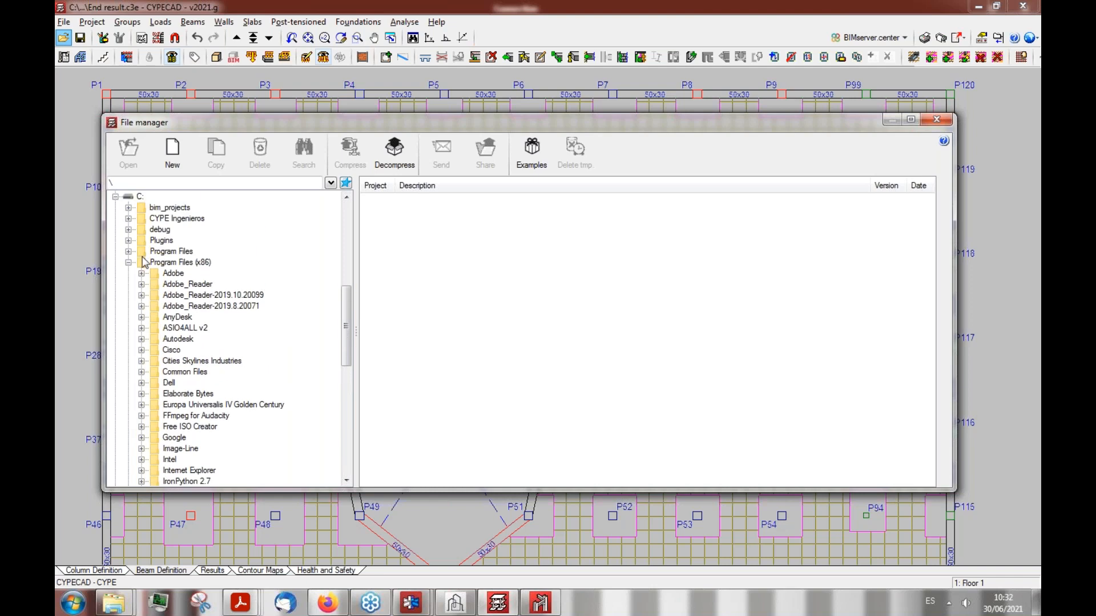
left_click(129, 218)
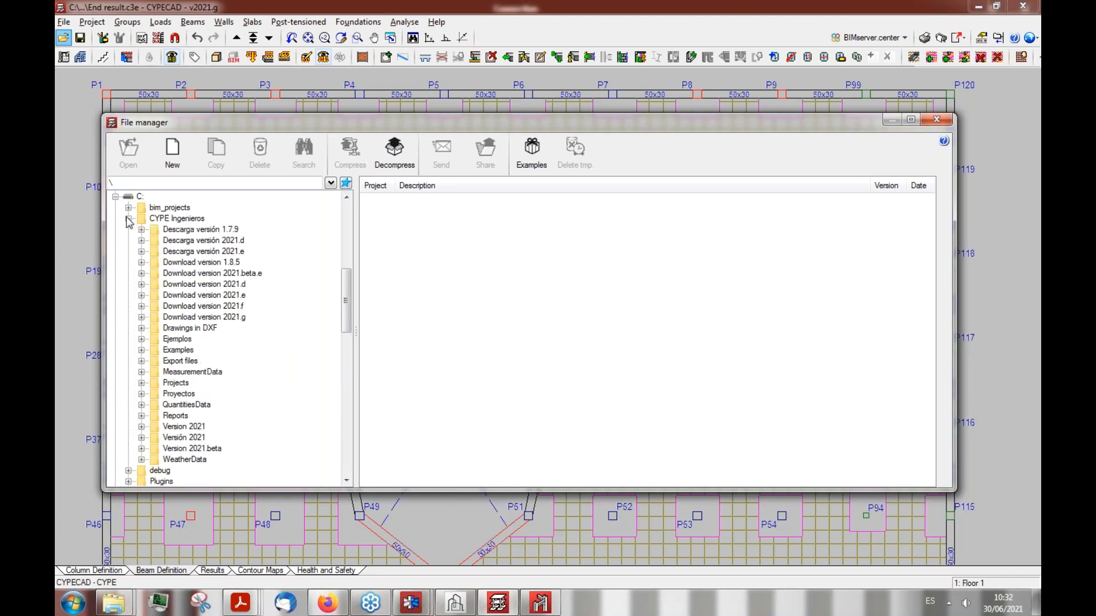
left_click(141, 394)
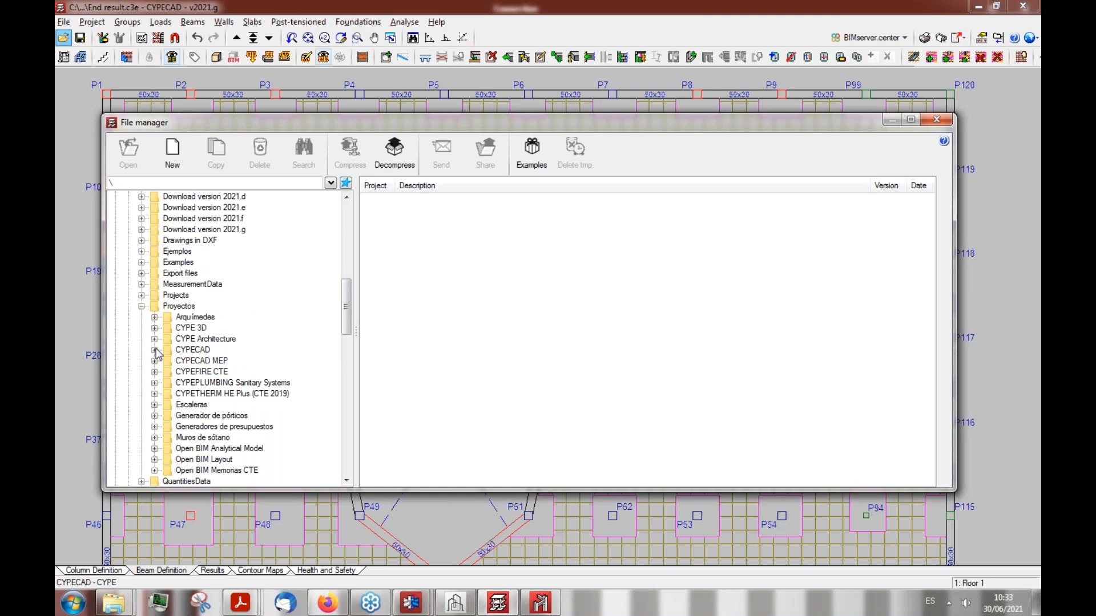
left_click(182, 350)
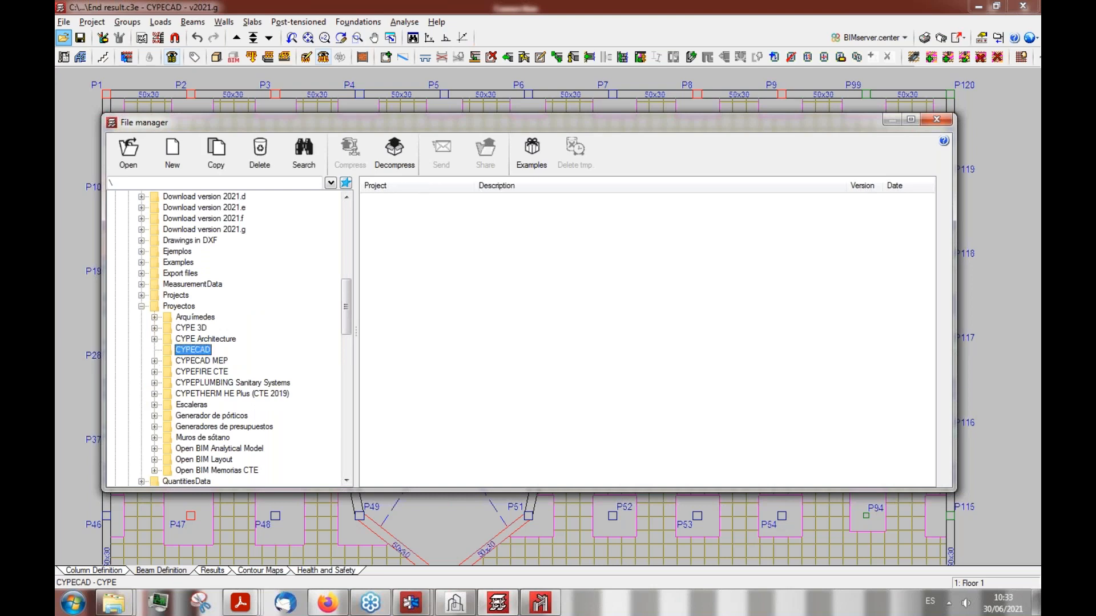
Step: Open the nuevo_1702 job in the current version without saving a copy of the previous version
double_click(436, 206)
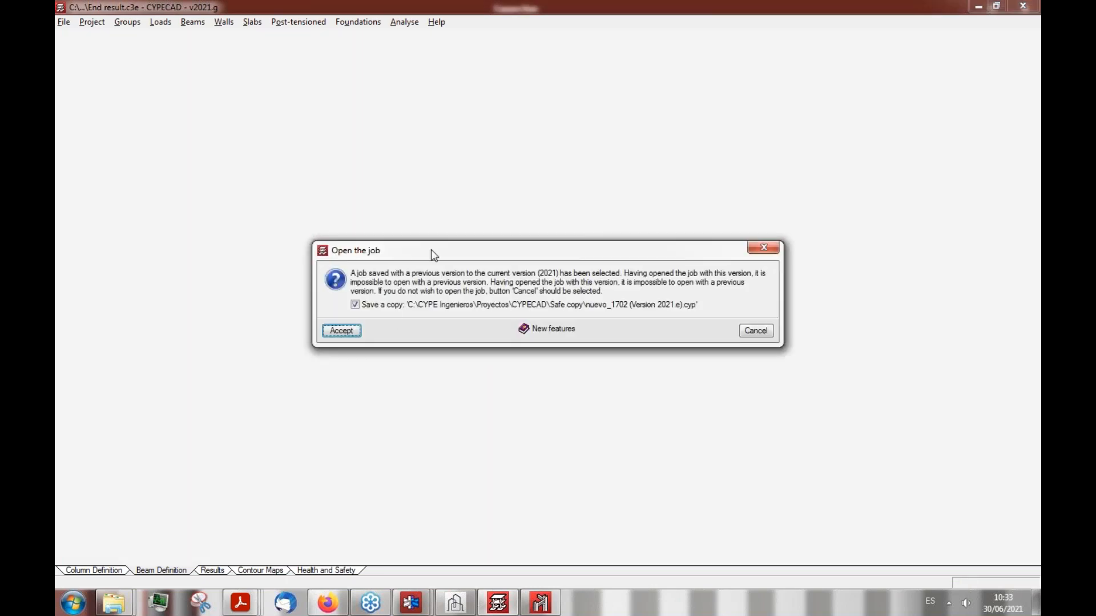
left_click_drag(434, 255, 288, 253)
left_click(209, 302)
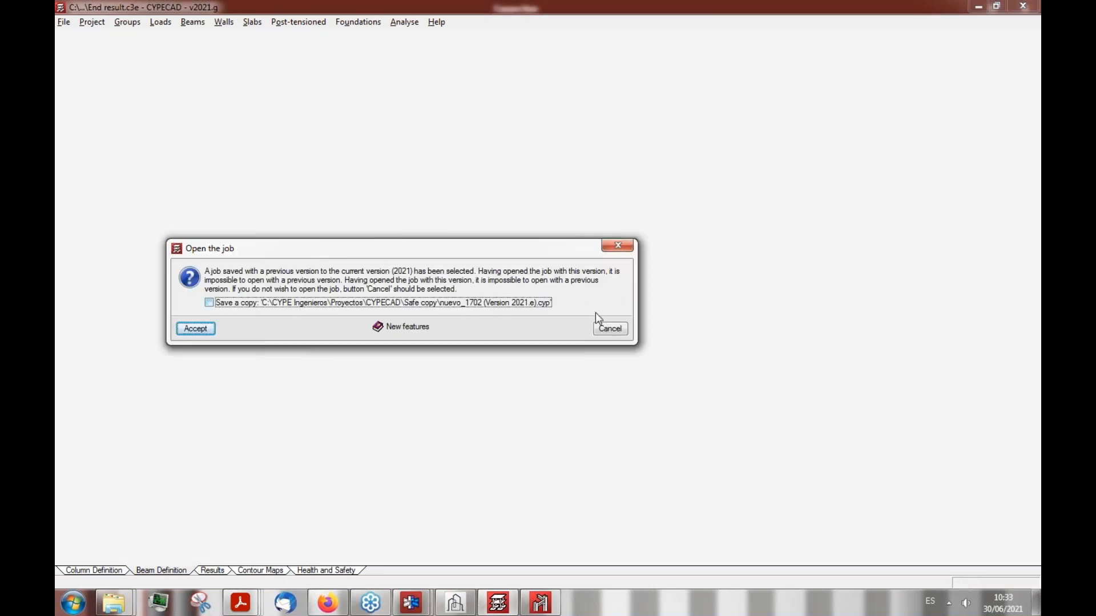
left_click(205, 327)
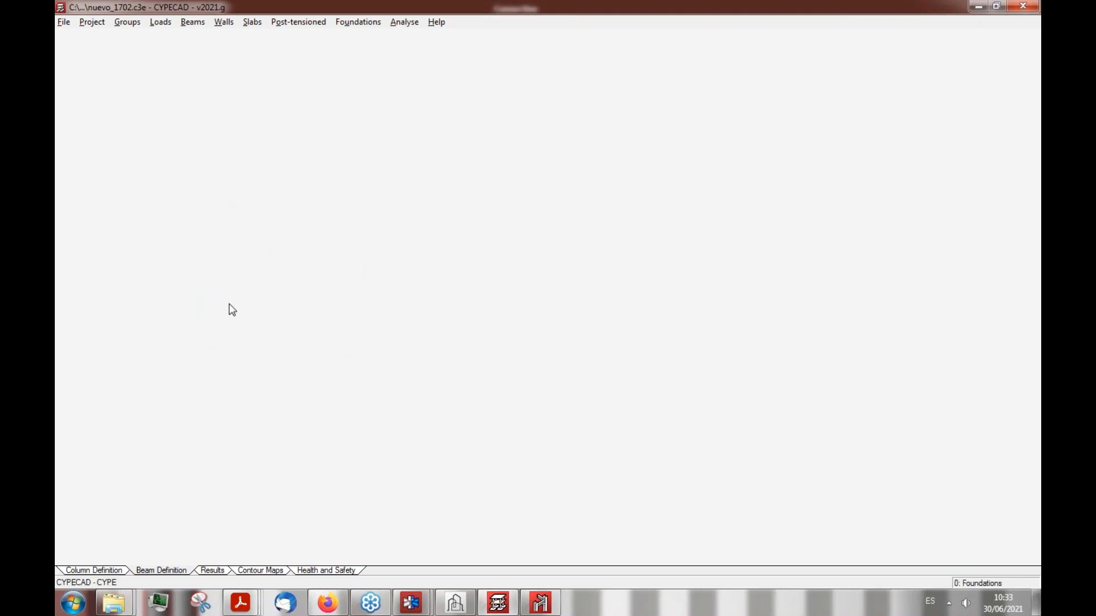
left_click(1023, 5)
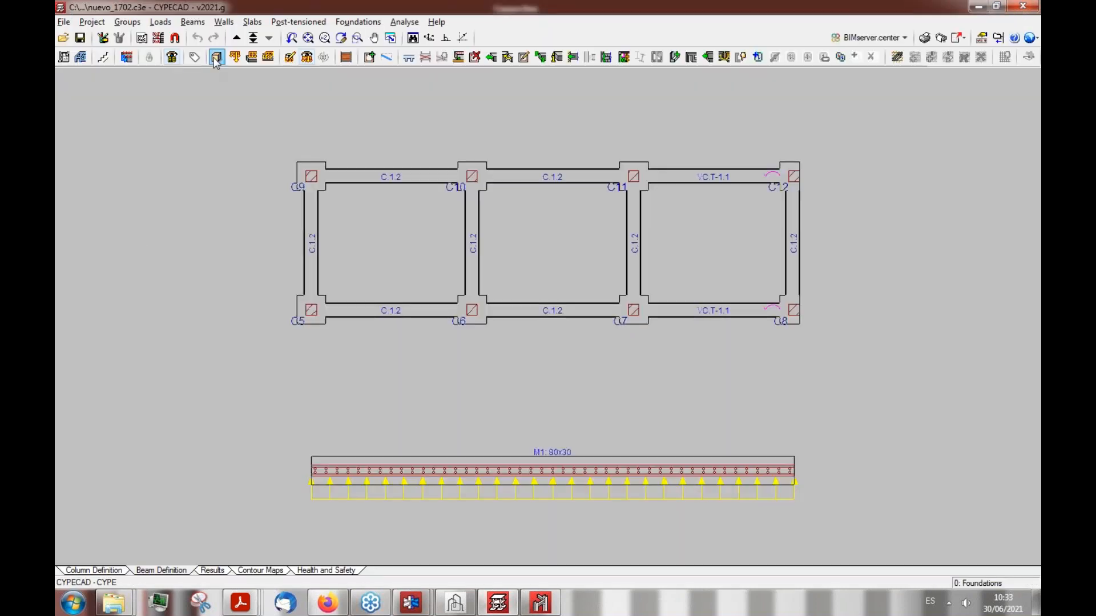
Step: Open the 3D view of the building and examine the sloped beams and panels of its hipped roof
left_click(216, 57)
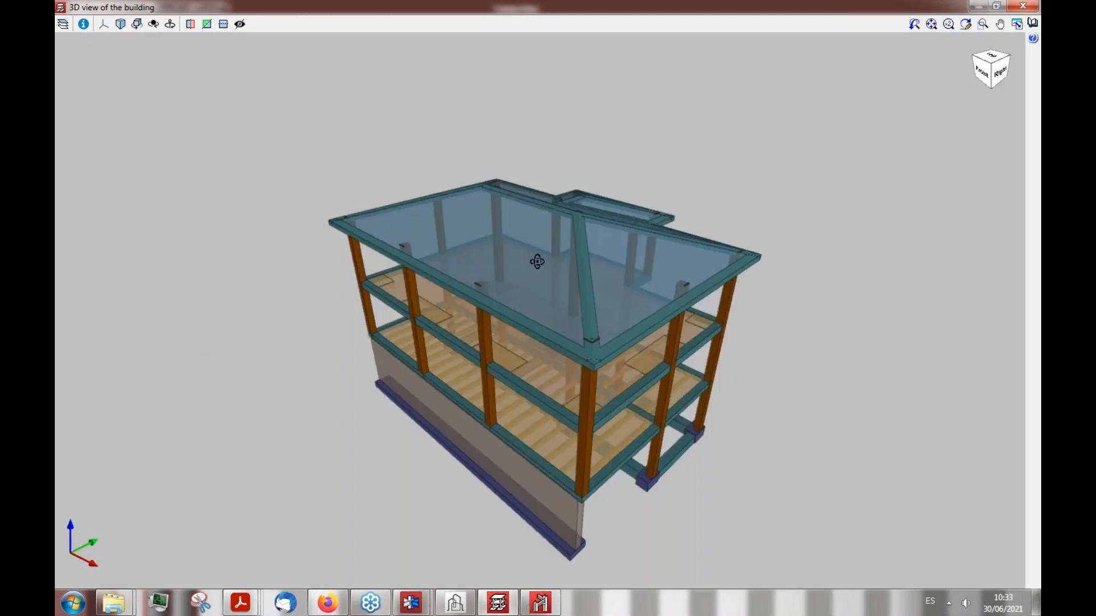
left_click_drag(532, 261, 251, 263)
scroll(506, 232, "up", 4)
left_click_drag(514, 235, 450, 184)
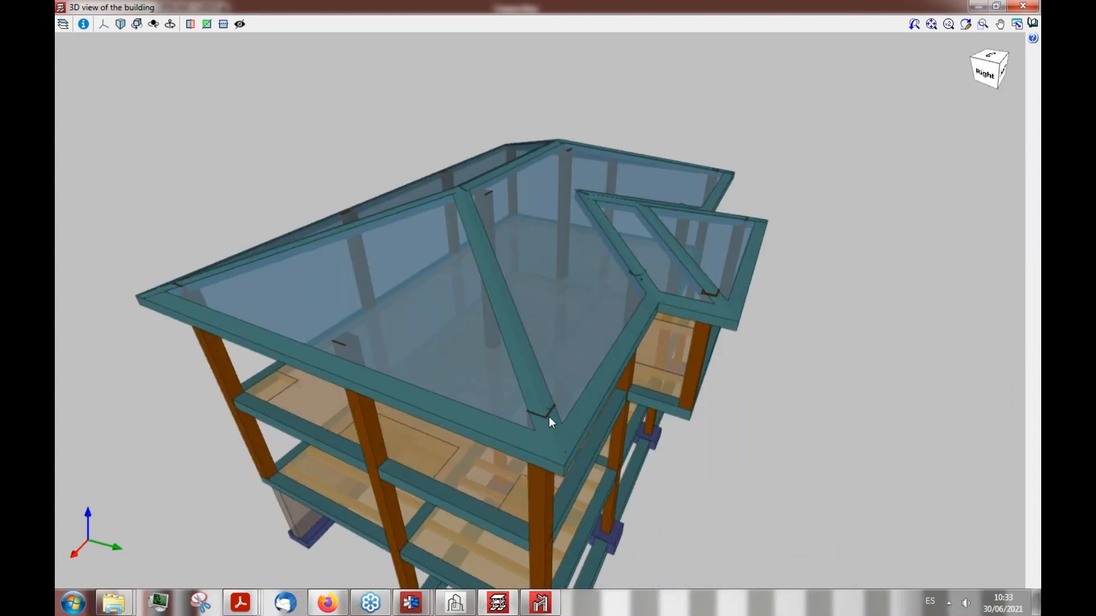
left_click_drag(449, 249, 349, 330)
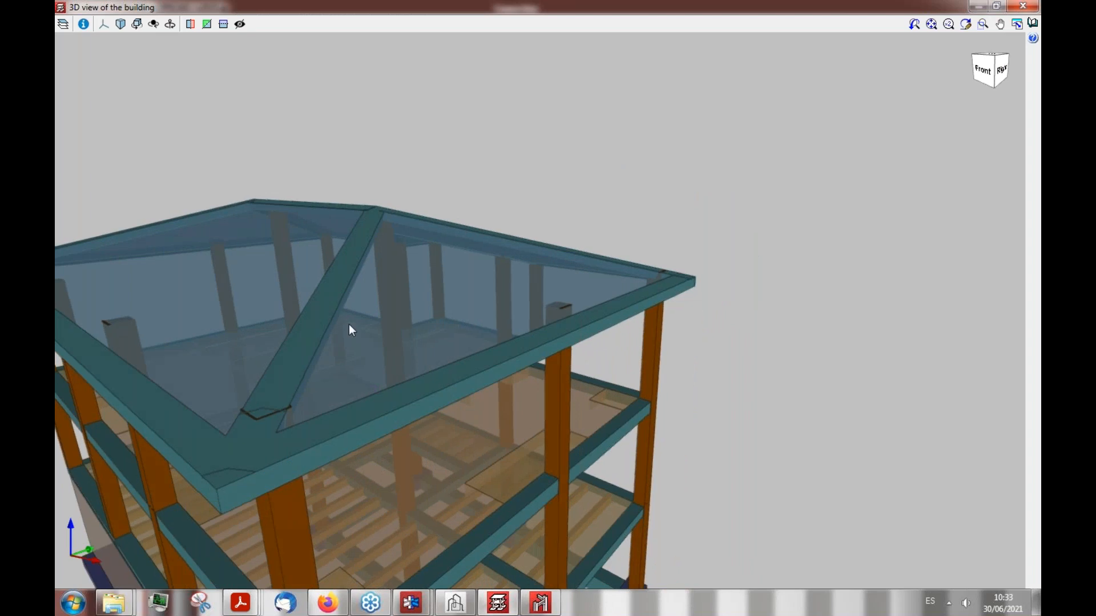
mouse_move(479, 309)
left_mouse_down()
mouse_move(450, 320)
mouse_move(417, 294)
mouse_move(484, 293)
mouse_move(574, 226)
mouse_move(536, 279)
mouse_move(514, 281)
mouse_move(447, 330)
mouse_move(384, 350)
mouse_move(402, 173)
left_mouse_up()
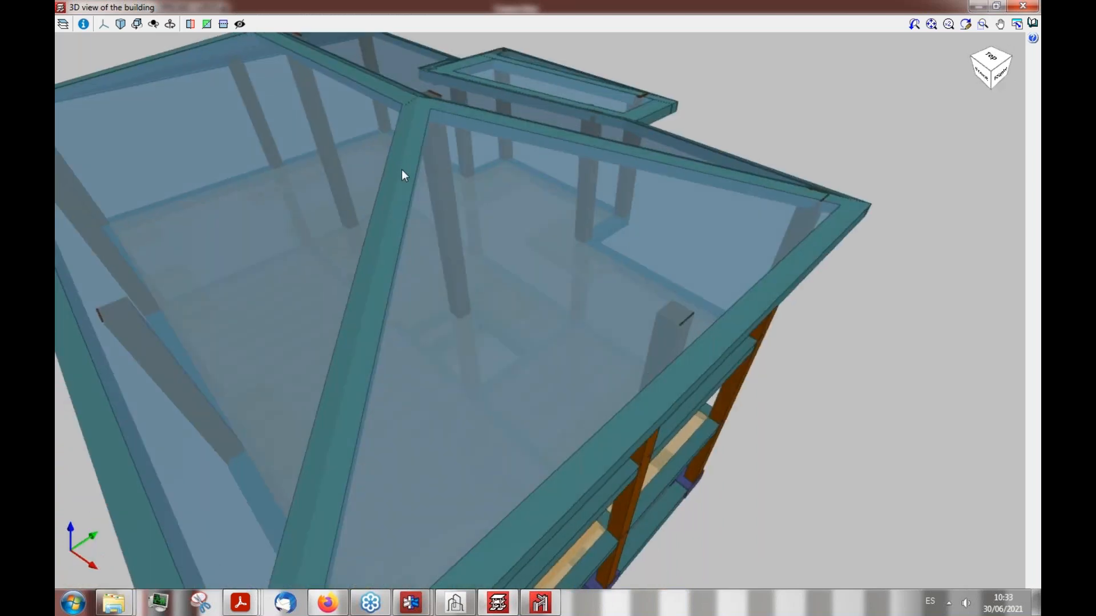
Step: Examine the whole structure around to its back side, including the floors and foundations, and close the 3D view
scroll(402, 169, "down", 3)
left_click_drag(381, 211, 320, 228)
scroll(328, 217, "down", 5)
scroll(593, 201, "up", 4)
left_click_drag(591, 197, 432, 173)
scroll(508, 198, "down", 3)
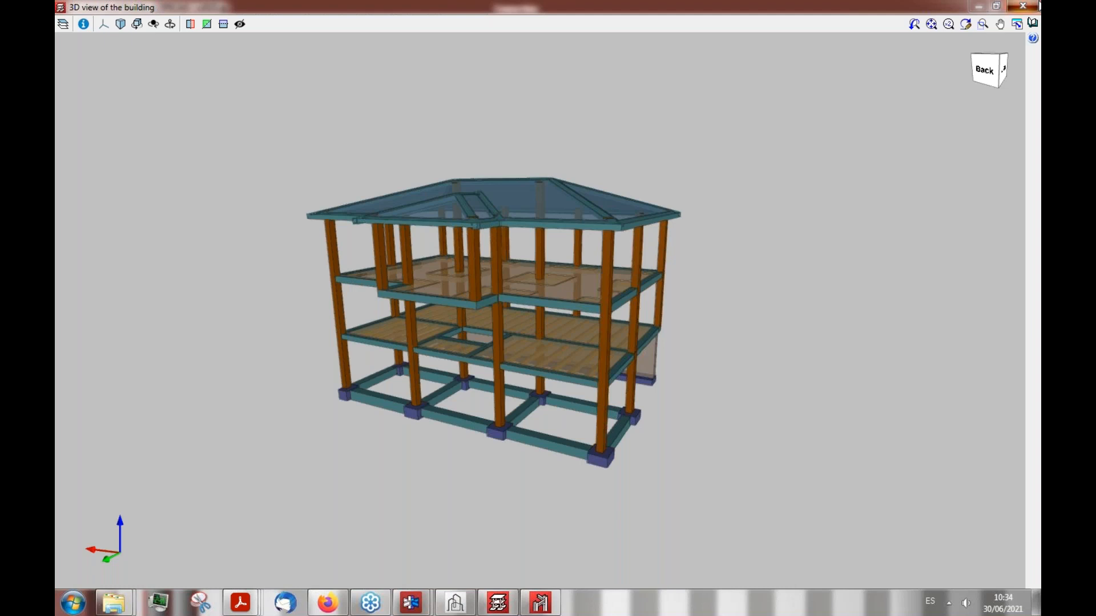
left_click(1022, 6)
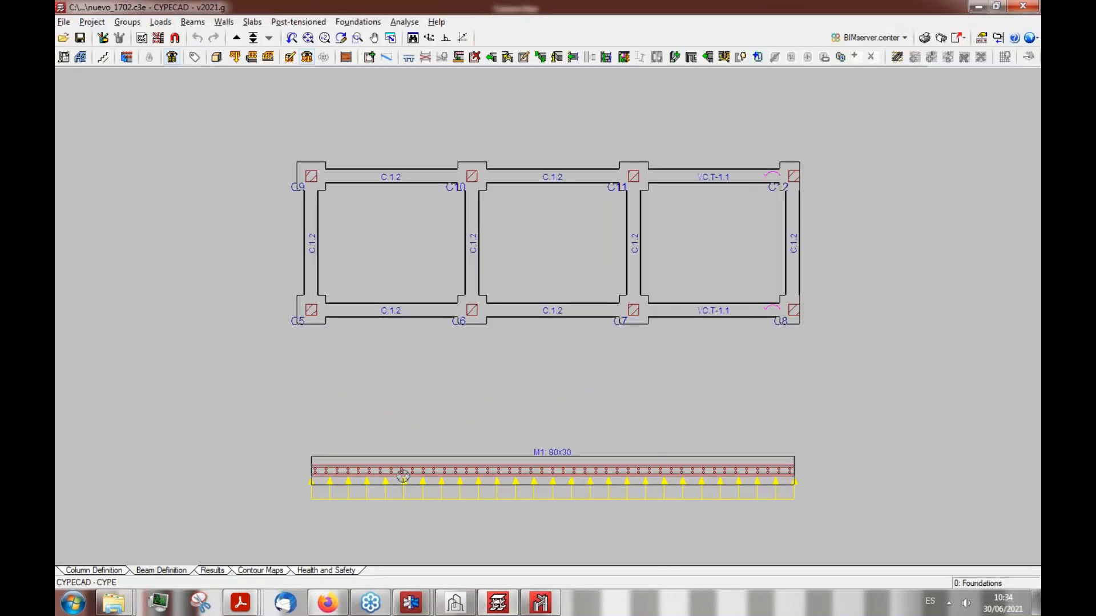
Step: Open reinforced concrete wall M1 for editing and display the diagrams of pressures acting on it
scroll(403, 479, "down", 2)
scroll(622, 480, "up", 1)
scroll(637, 475, "up", 1)
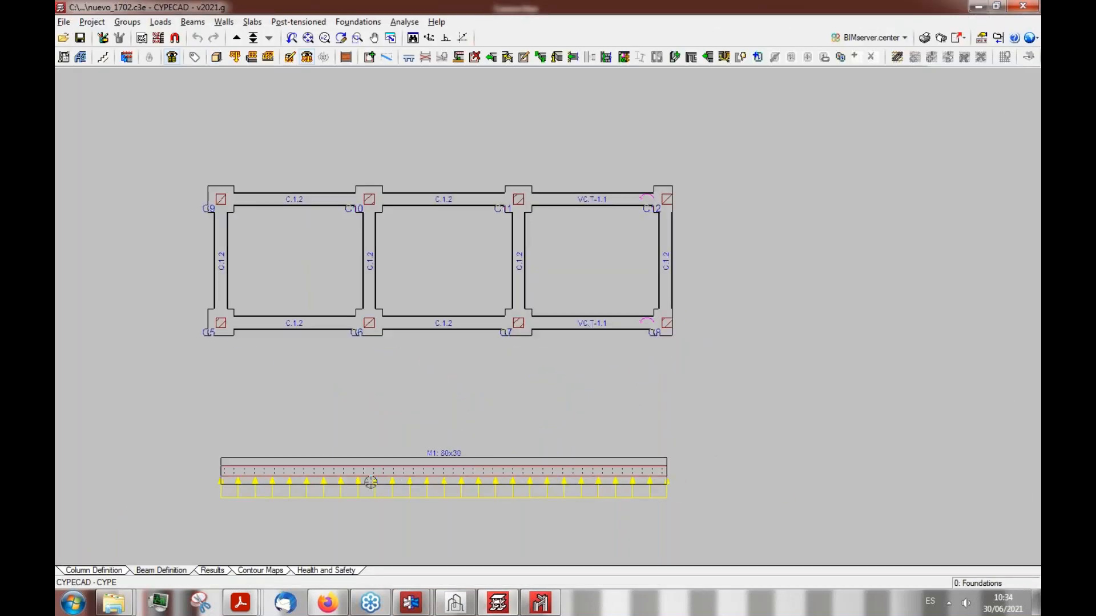
scroll(286, 475, "up", 1)
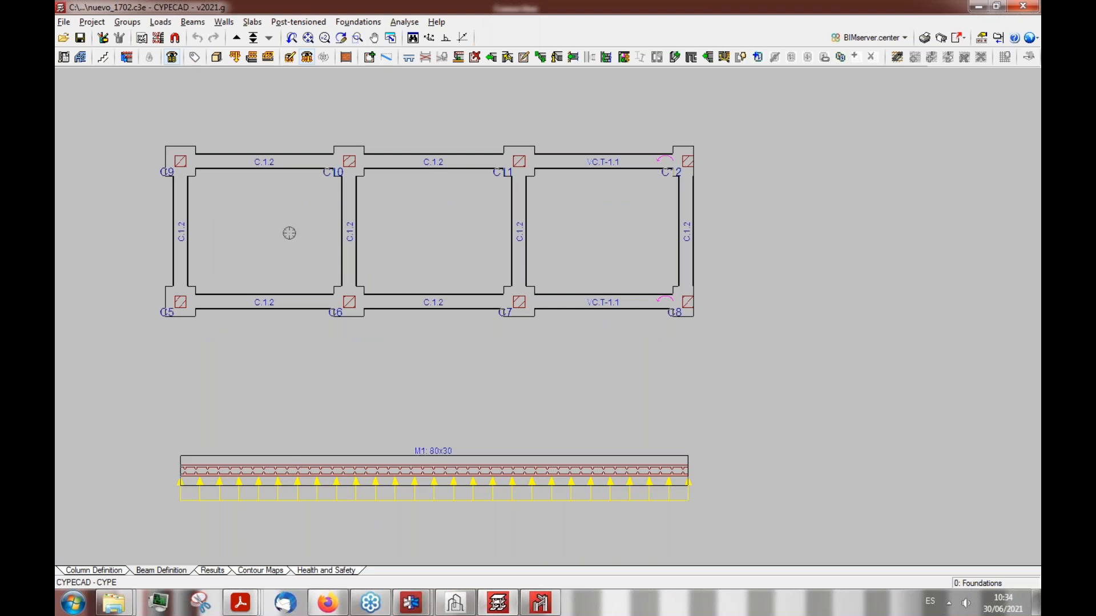
left_click(226, 23)
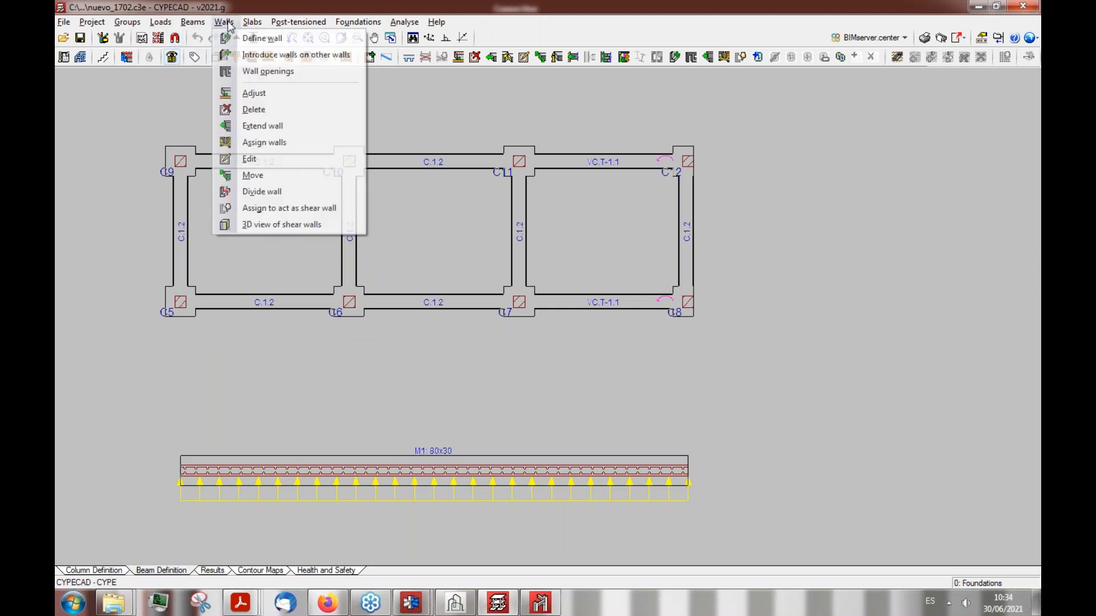
left_click(269, 159)
left_click(400, 467)
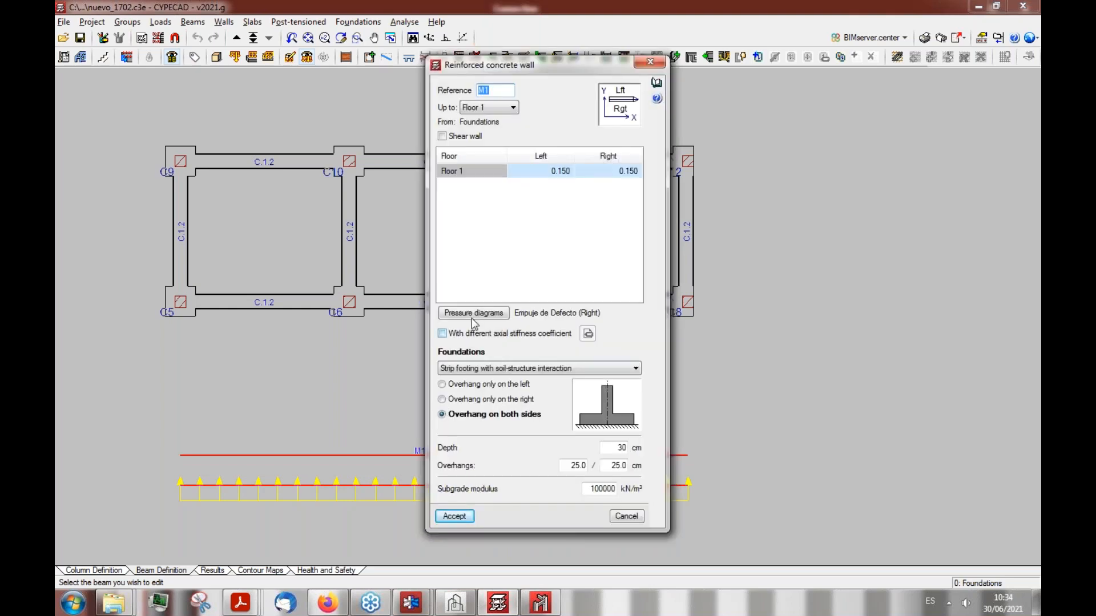
left_click(466, 314)
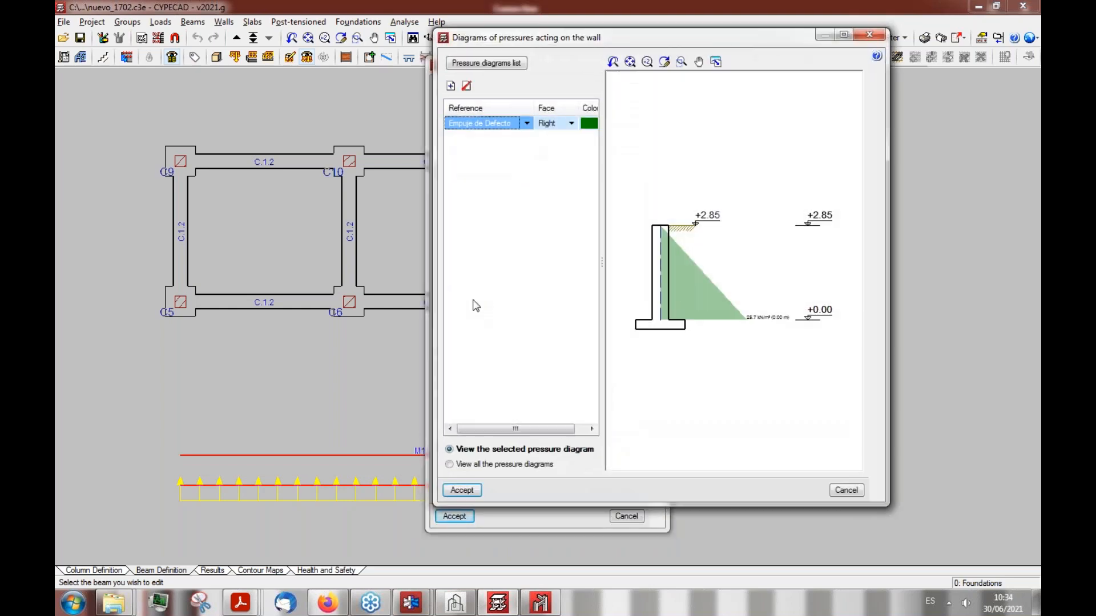
left_click_drag(531, 43, 304, 53)
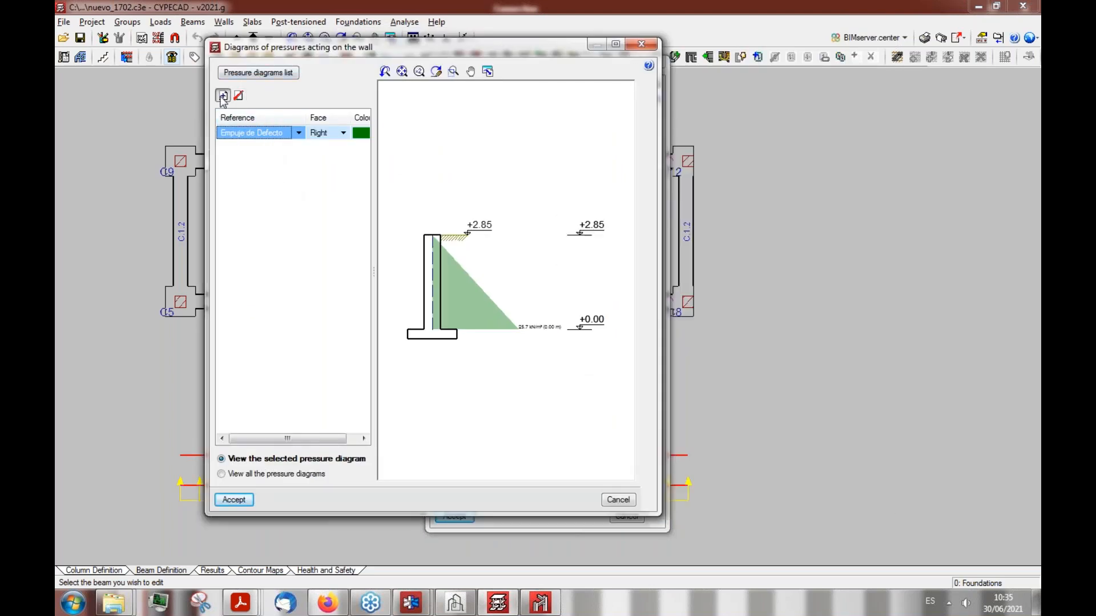
Step: Add a second pressure diagram to the wall's list with the reference Empuje de Defecto
left_click(223, 95)
left_click(300, 147)
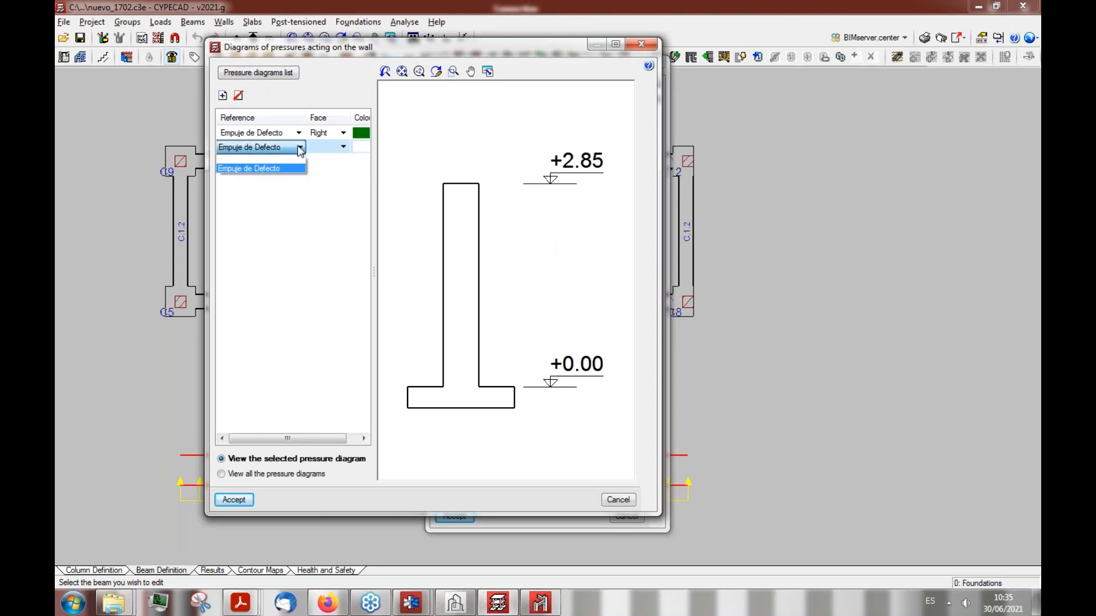
left_click(299, 148)
right_click(271, 150)
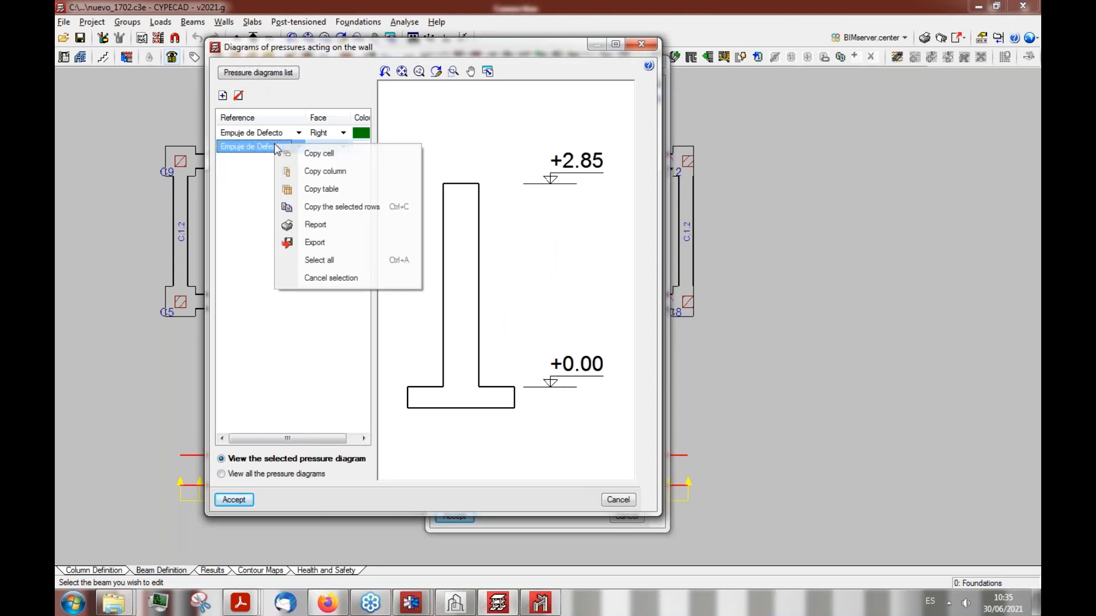
left_click(252, 146)
Step: Include a water table in the Empuje de Defecto pressure definition and view the typical project soil values without importing any
left_click(250, 76)
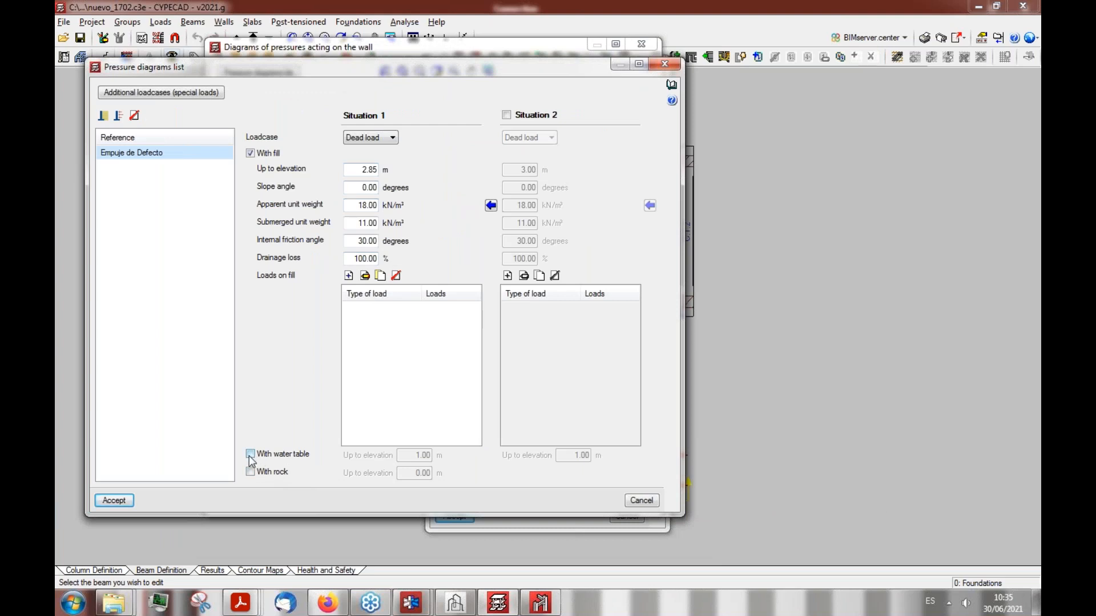
left_click(250, 455)
left_click(408, 455)
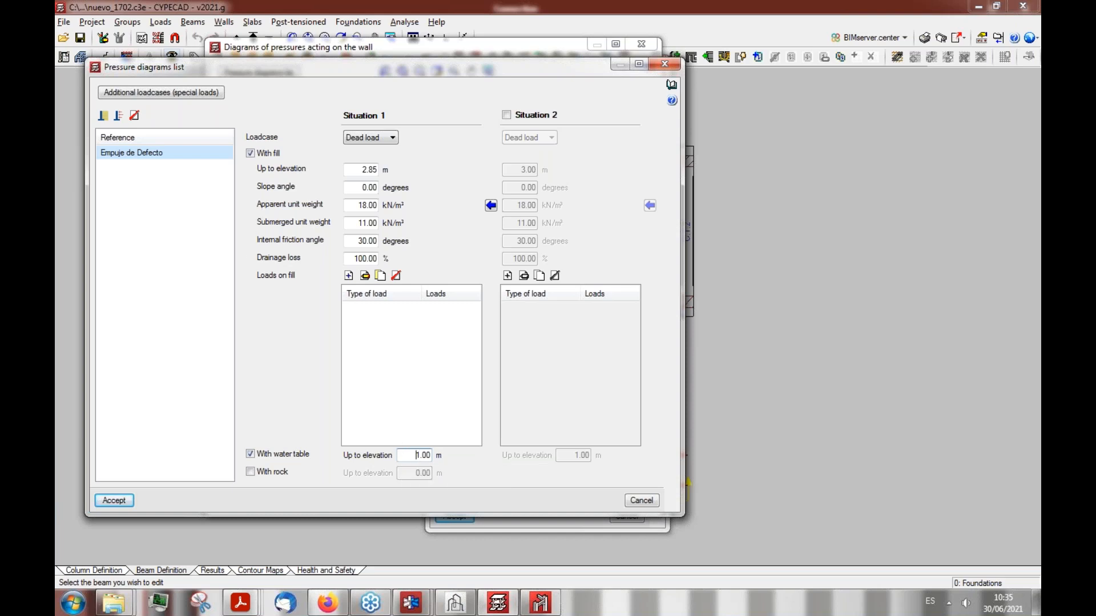
left_click(490, 205)
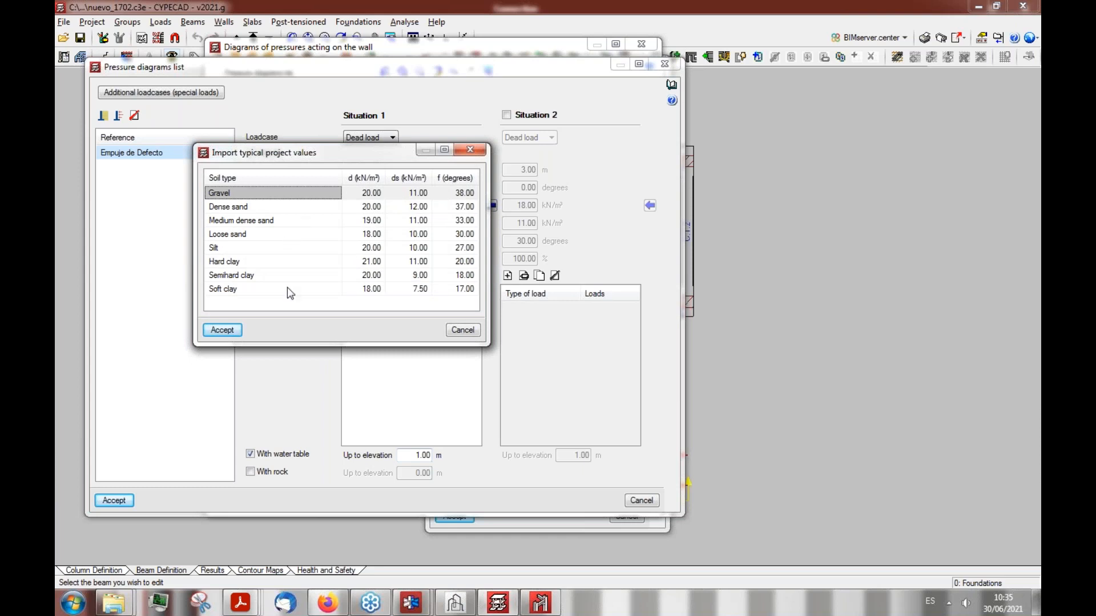
left_click(460, 331)
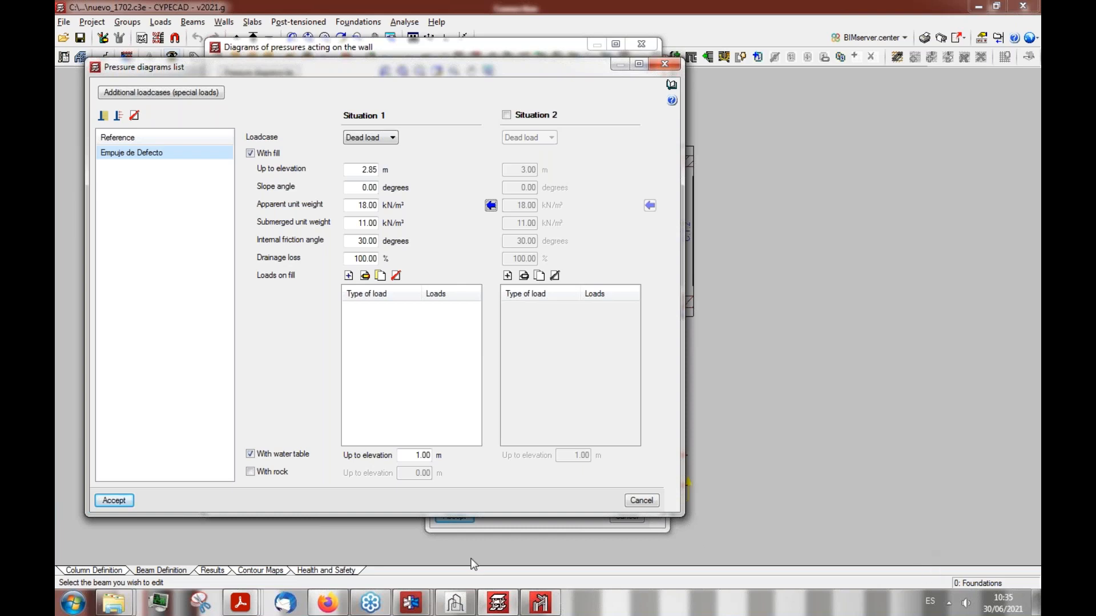
Step: Launch Embedded retaining walls from the Structures group of the CYPE 2021 launcher and switch to it
left_click(950, 603)
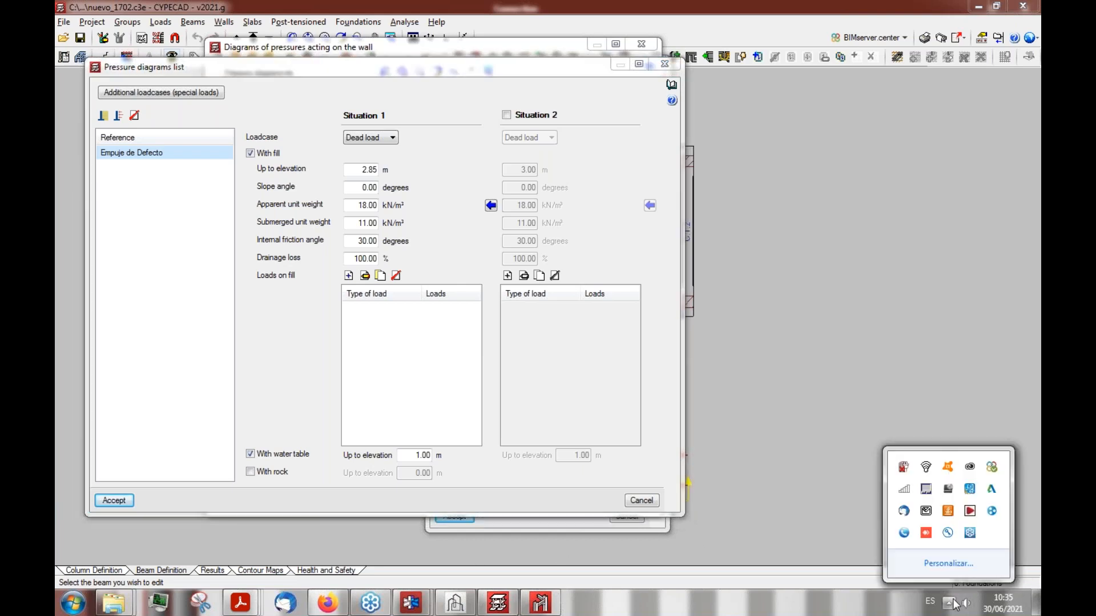
left_click(970, 512)
left_click_drag(603, 64, 448, 63)
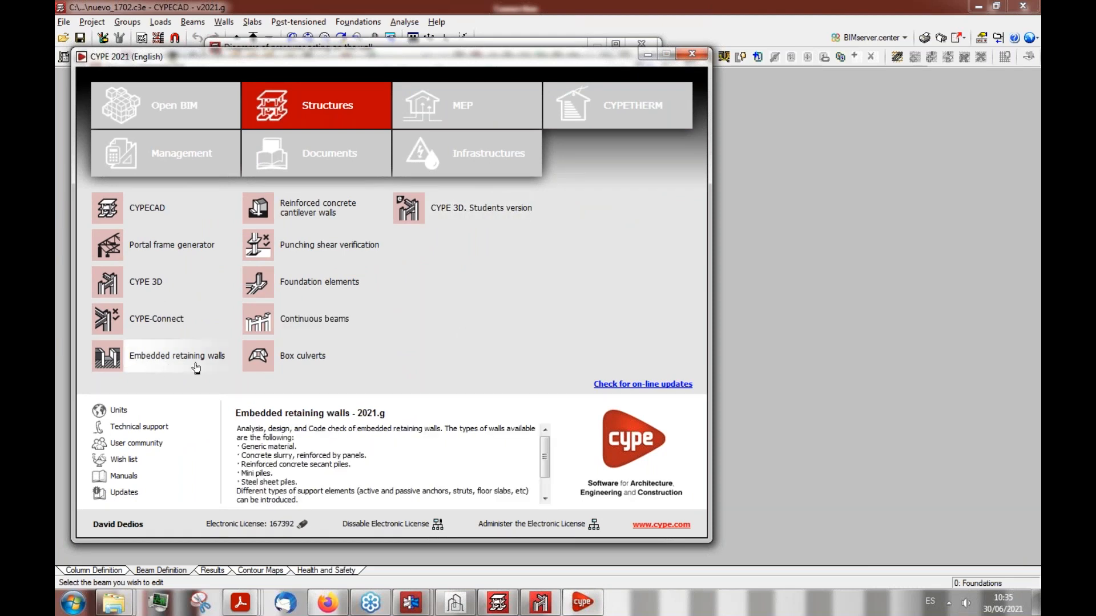
left_click(163, 361)
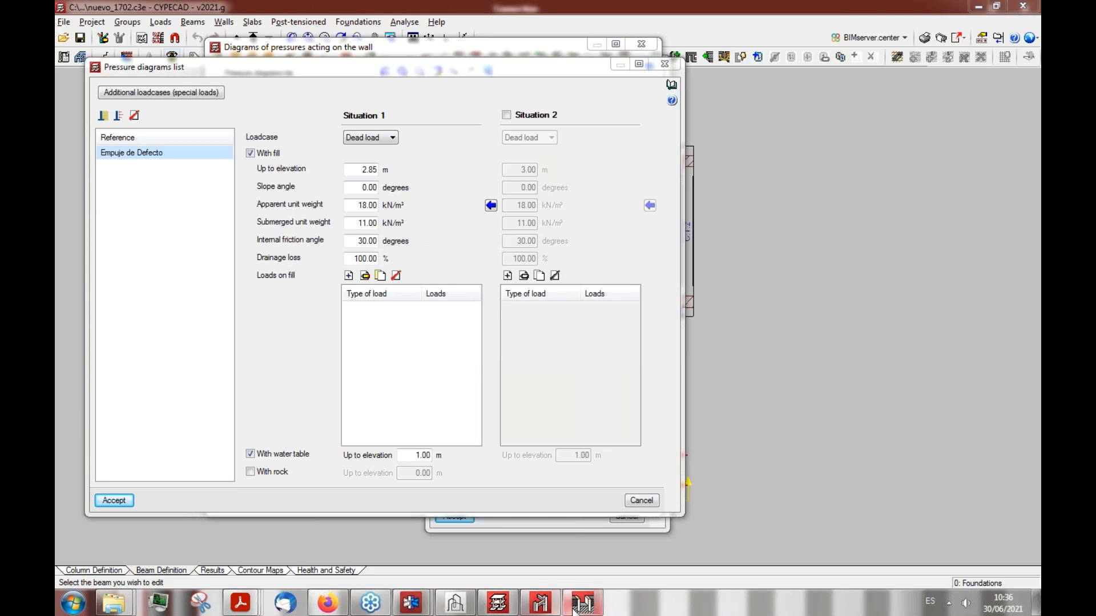
mouse_move(573, 605)
left_click(577, 550)
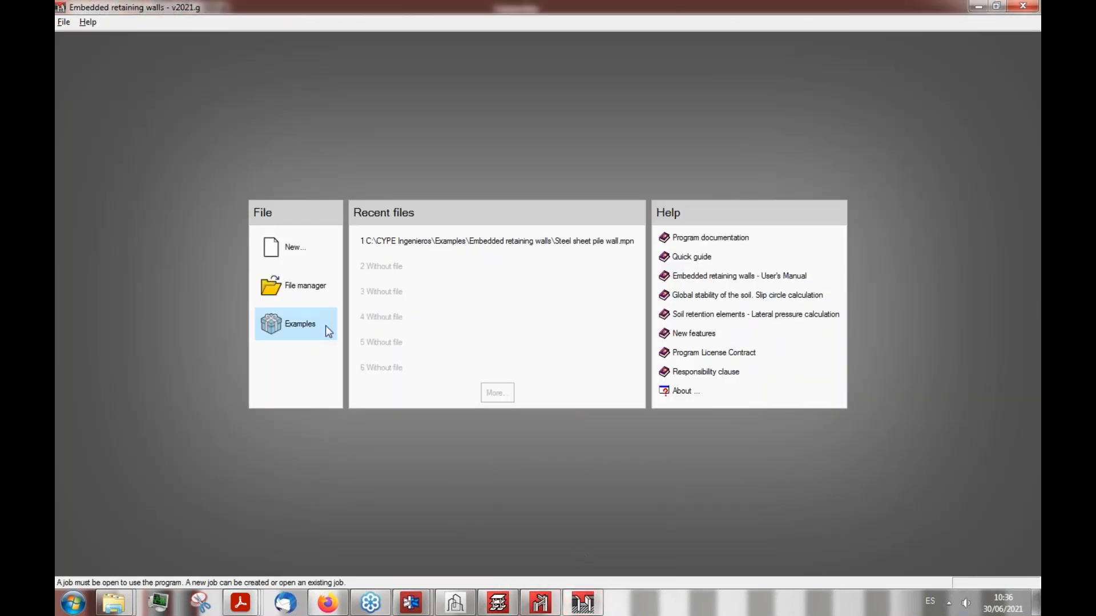
Step: Open the Continuous retaining wall example, described as a continuous reinforced concrete retaining wall
left_click(287, 324)
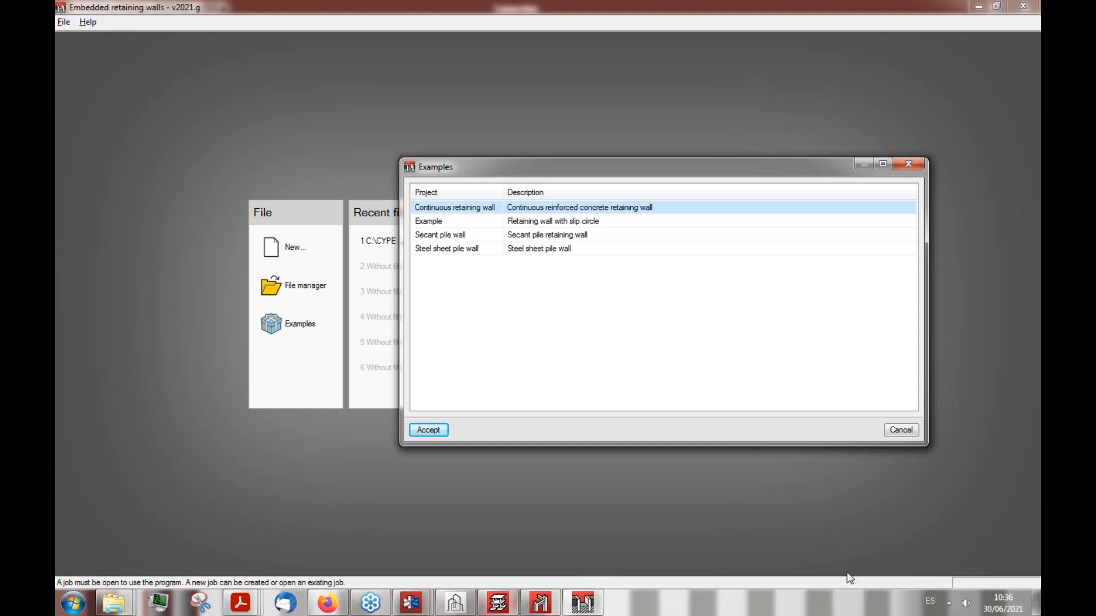
left_click(948, 603)
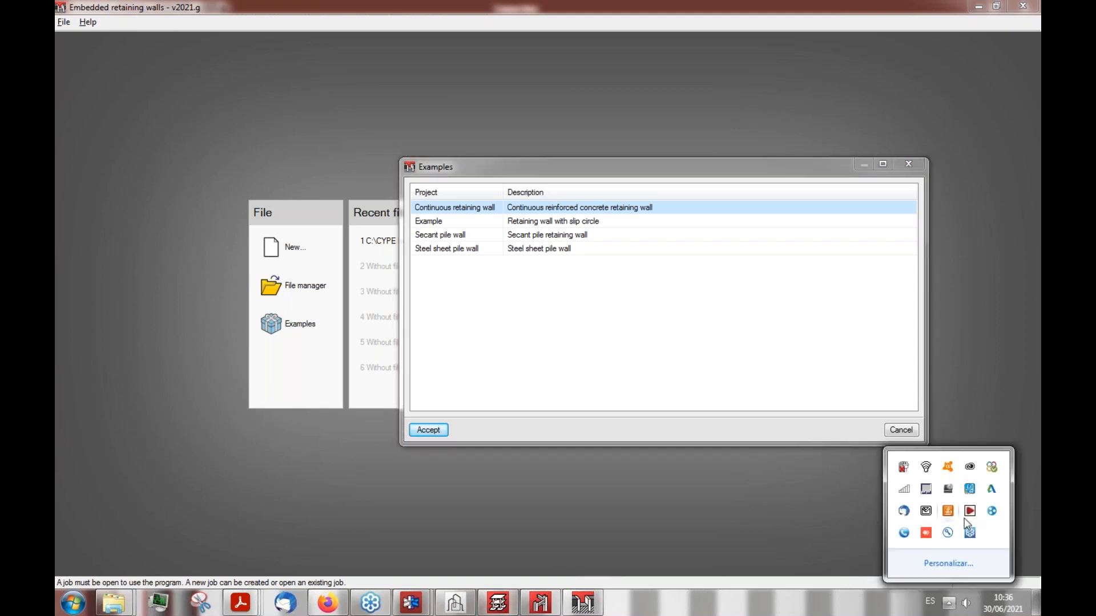
left_click_drag(520, 170, 396, 175)
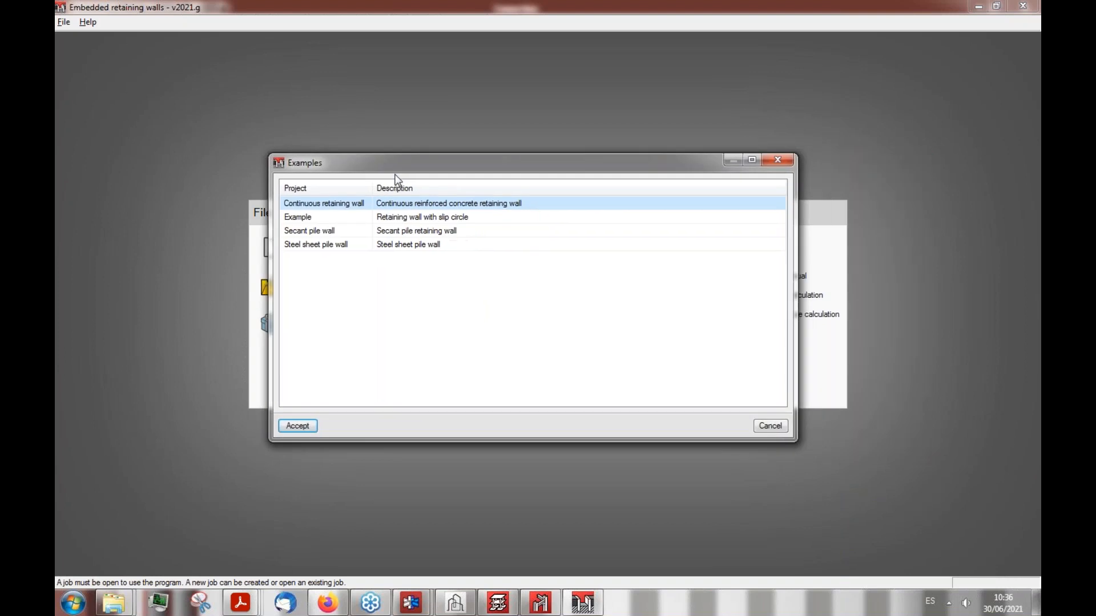
left_click(291, 426)
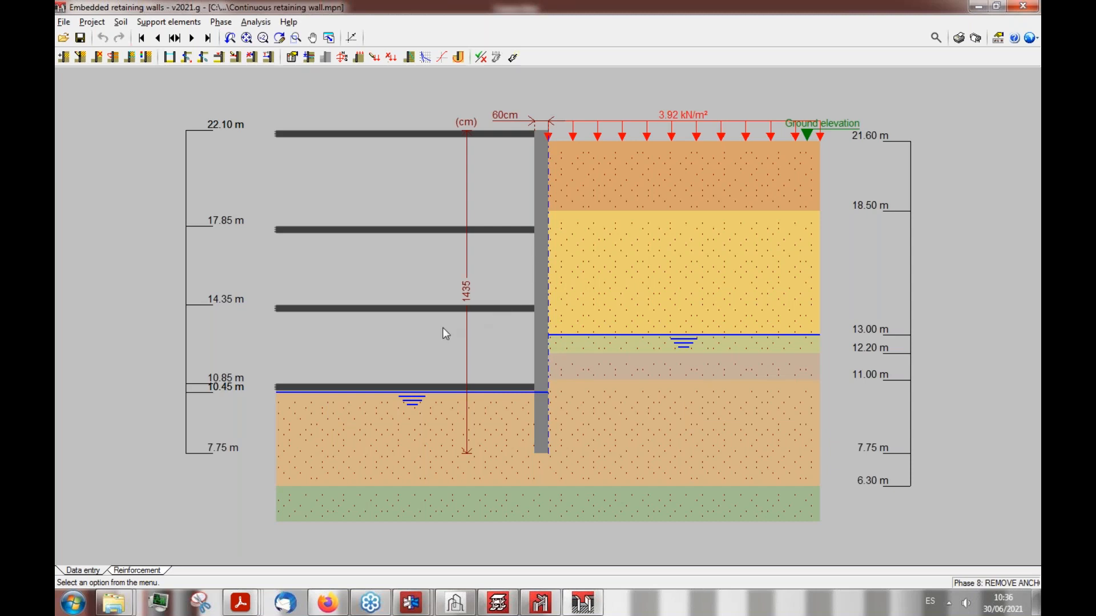
Step: Examine the section of the continuous retaining wall, including its floor slabs, elevations and ground level
scroll(442, 327, "down", 3)
scroll(561, 207, "up", 3)
scroll(561, 206, "up", 3)
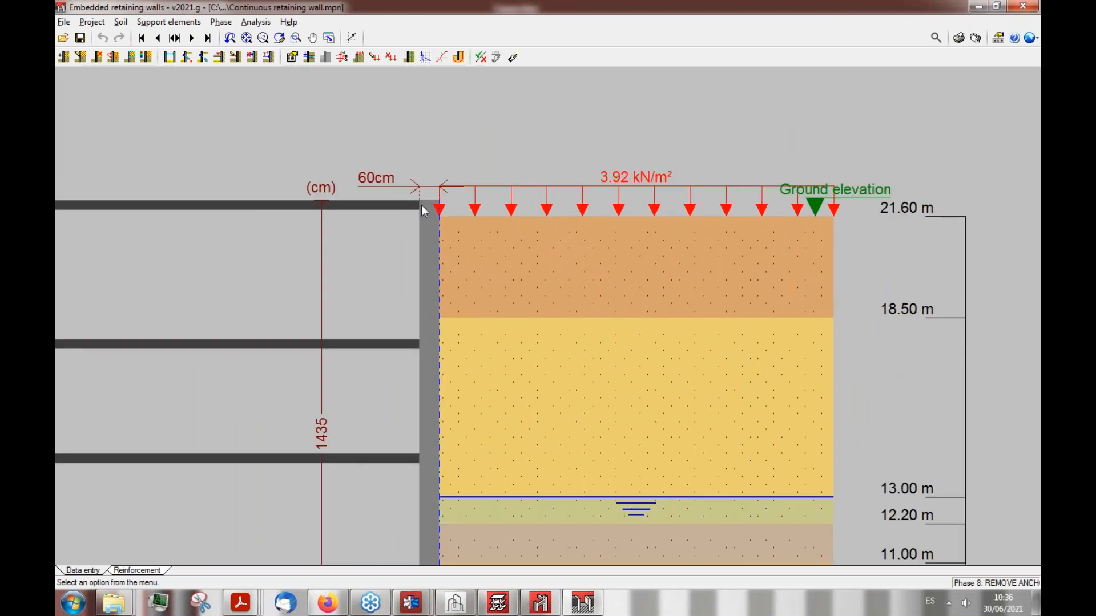
scroll(516, 256, "down", 4)
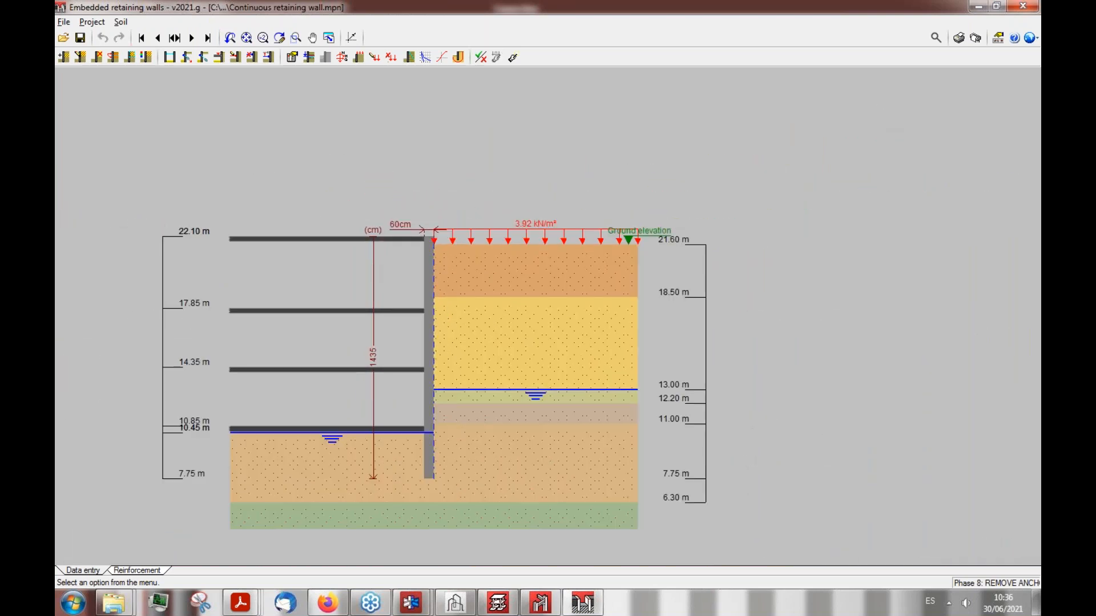
scroll(812, 306, "down", 2)
left_click(812, 306)
scroll(300, 412, "up", 5)
left_click(795, 128)
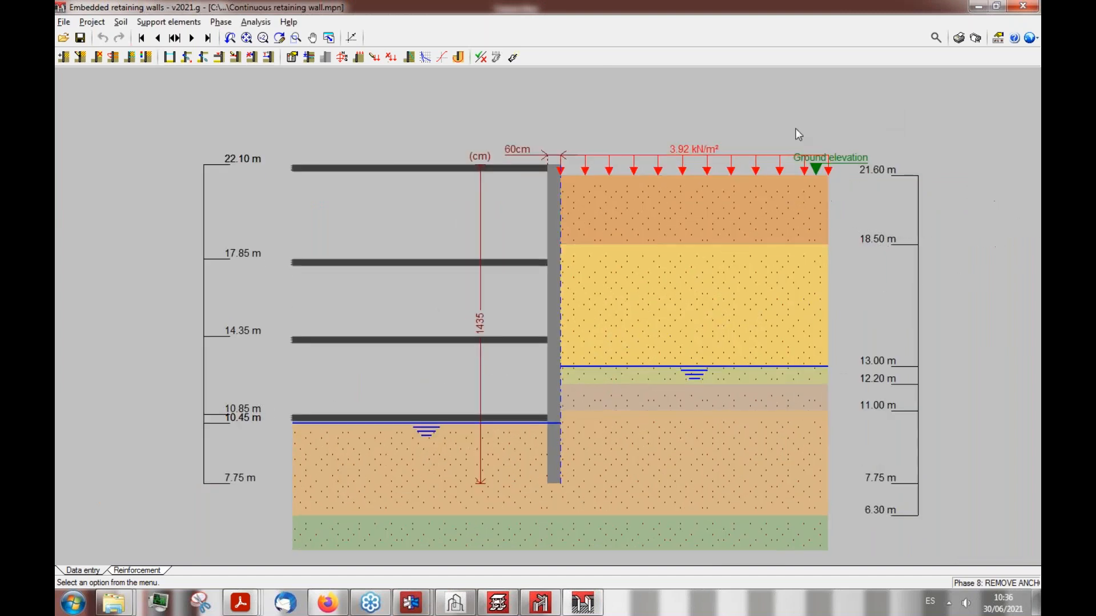
scroll(681, 171, "up", 2)
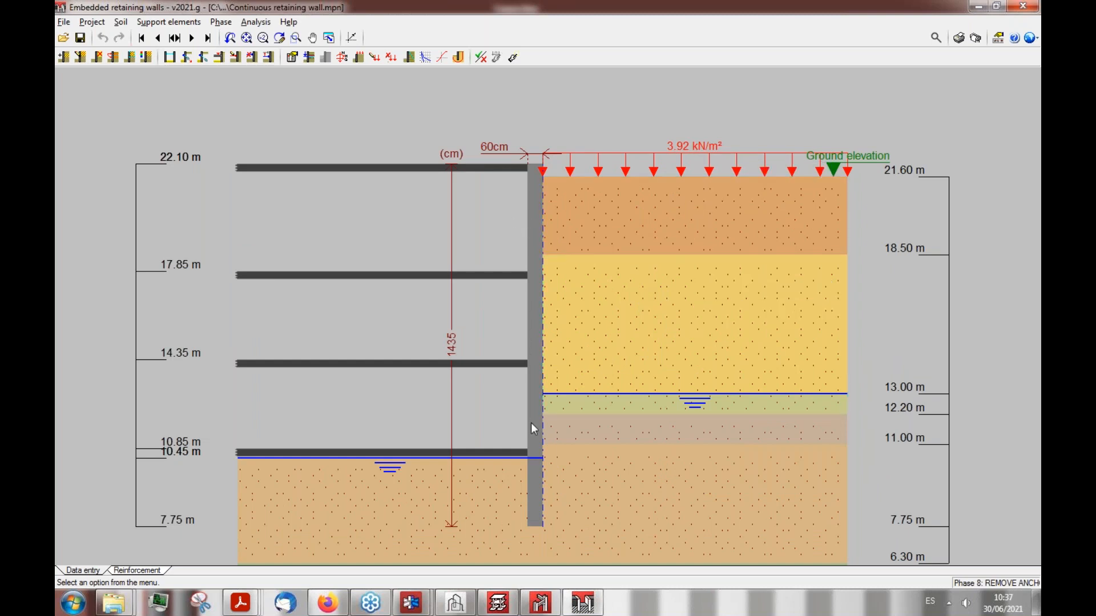
Step: Examine the soil strata, their properties, the water table and the surcharge acting behind the wall
scroll(563, 217, "down", 2)
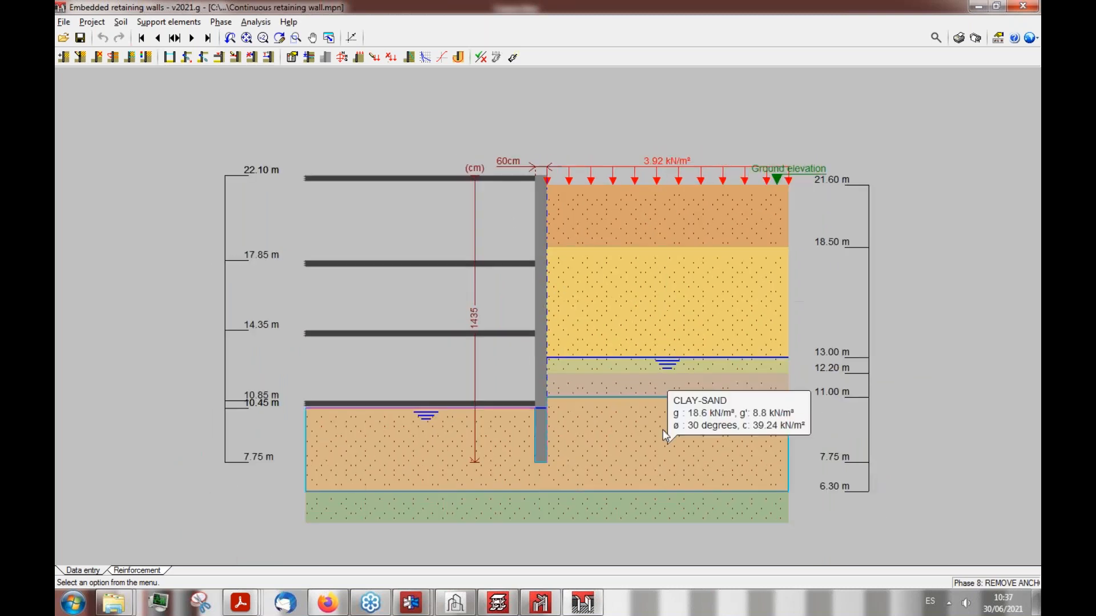
scroll(663, 430, "up", 1)
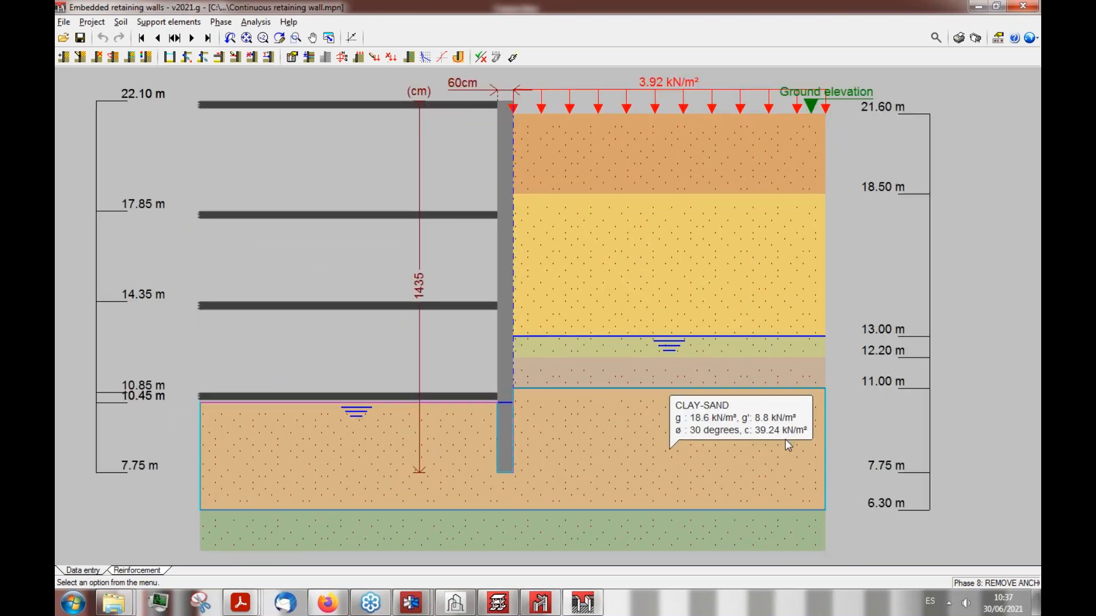
mouse_move(625, 166)
scroll(648, 77, "up", 2)
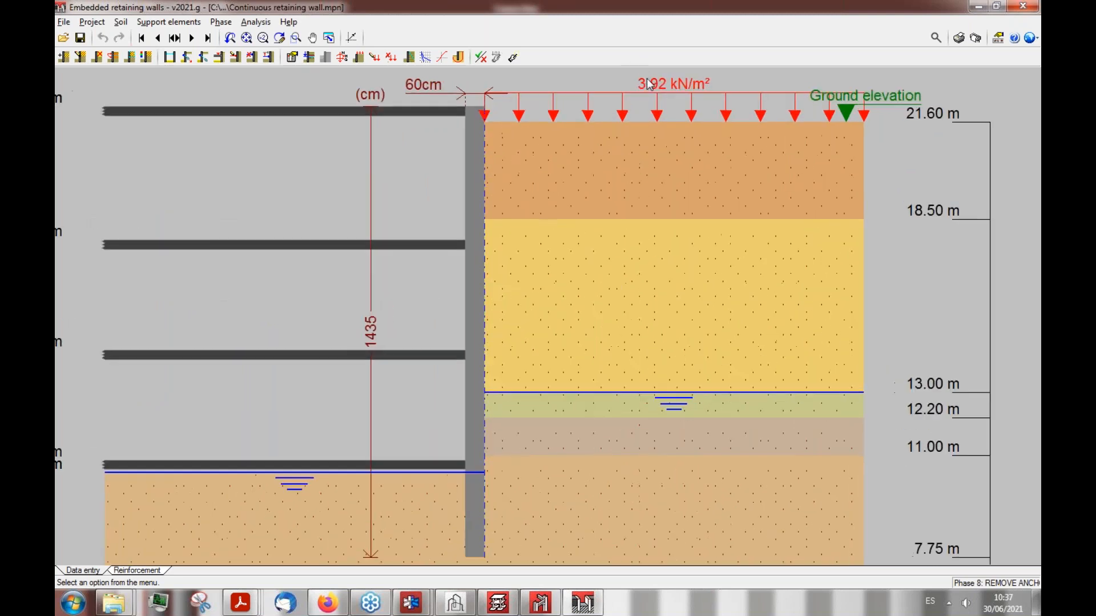
scroll(653, 221, "down", 3)
scroll(540, 214, "up", 2)
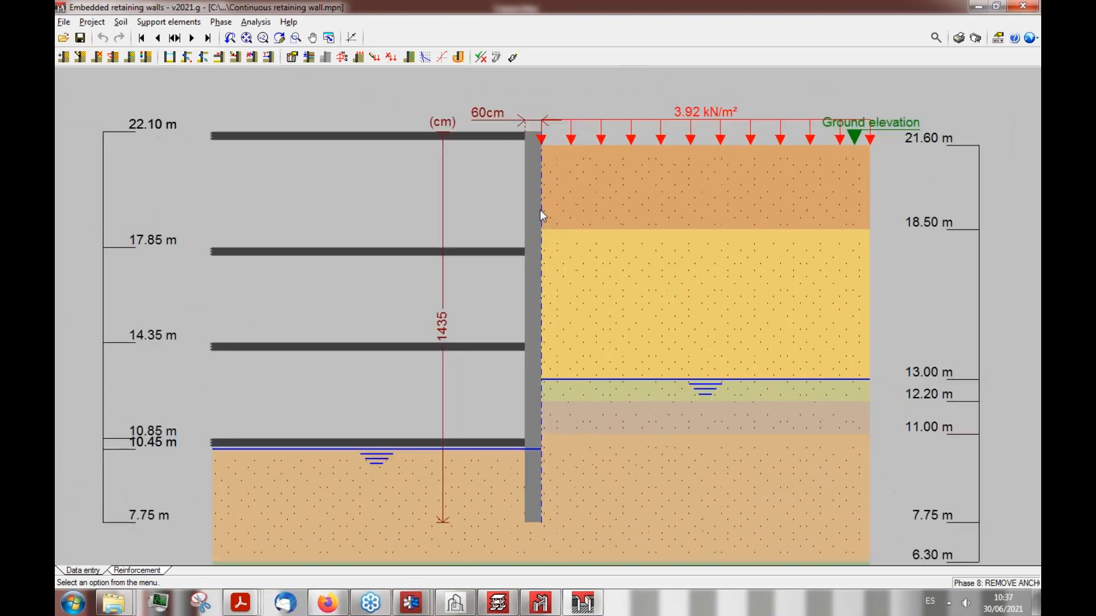
Step: Run the code check of the retaining wall, agreeing to alter the calculation of the 9 phases
left_click(480, 57)
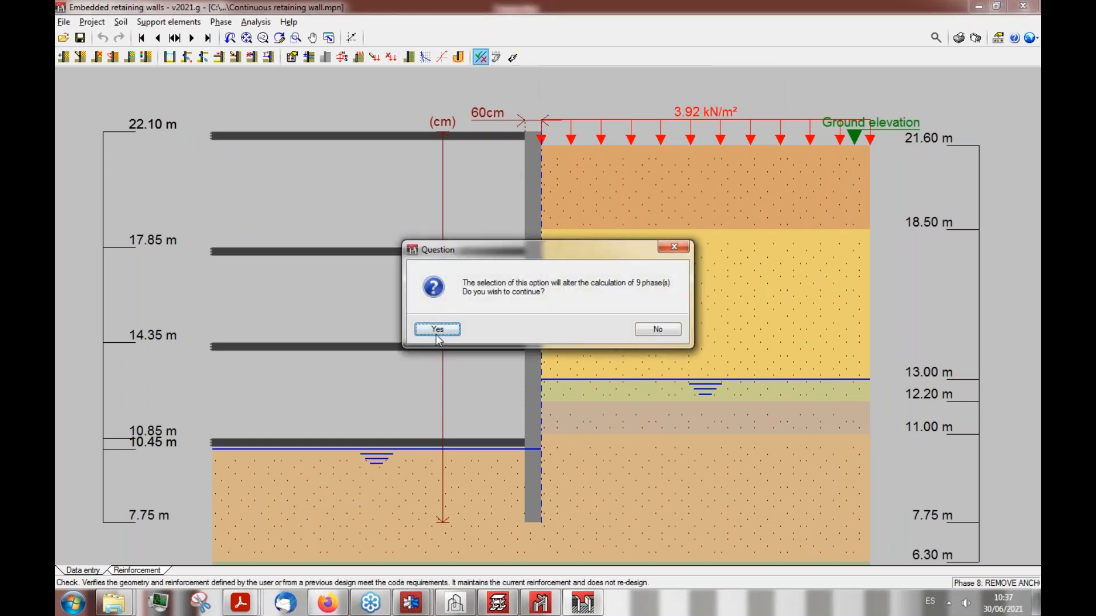
left_click(438, 331)
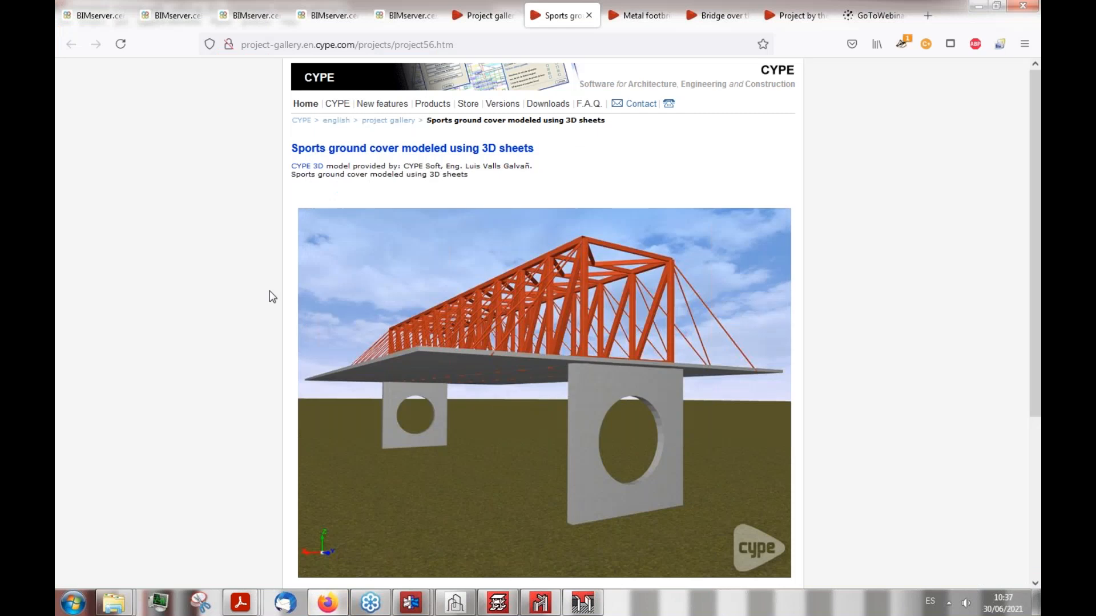
Step: Switch to the browser and look through the StruBIM applications in the BIMserver.center Store
left_click(173, 16)
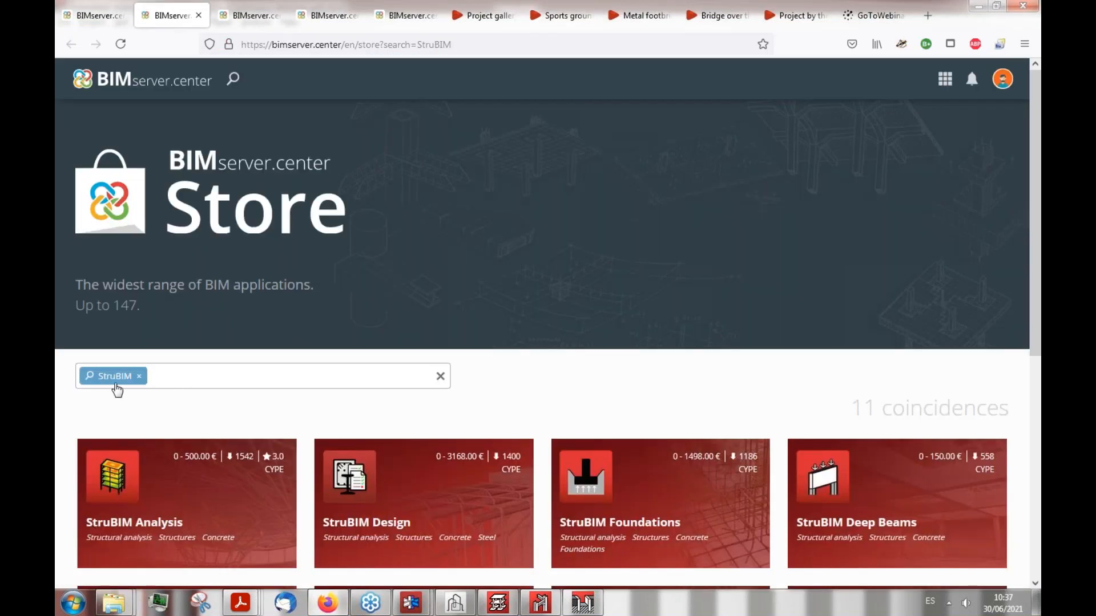
scroll(246, 333, "down", 5)
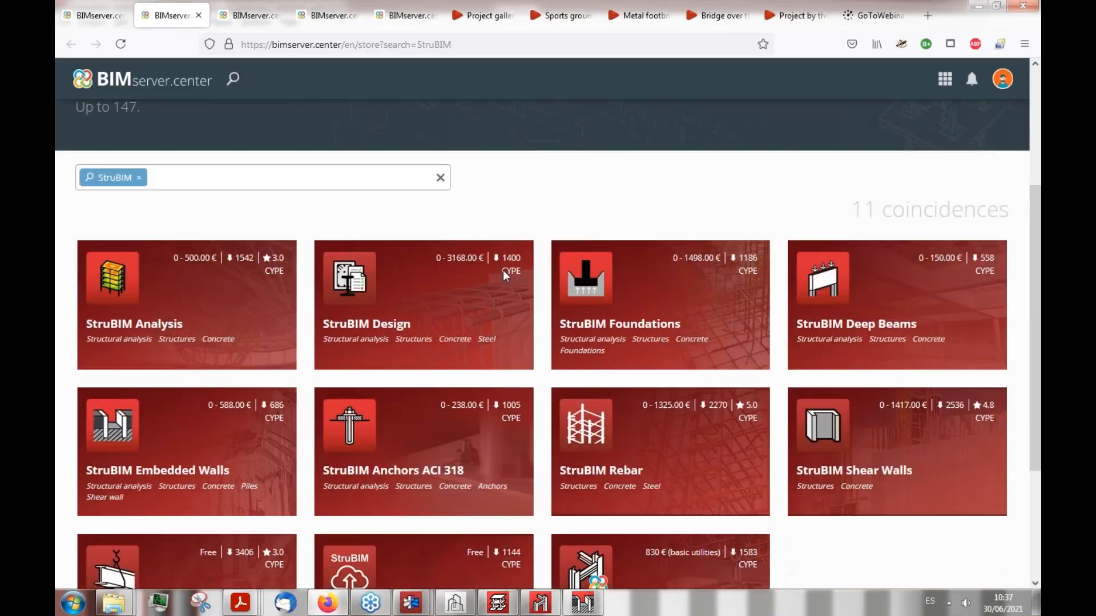
scroll(627, 309, "down", 1)
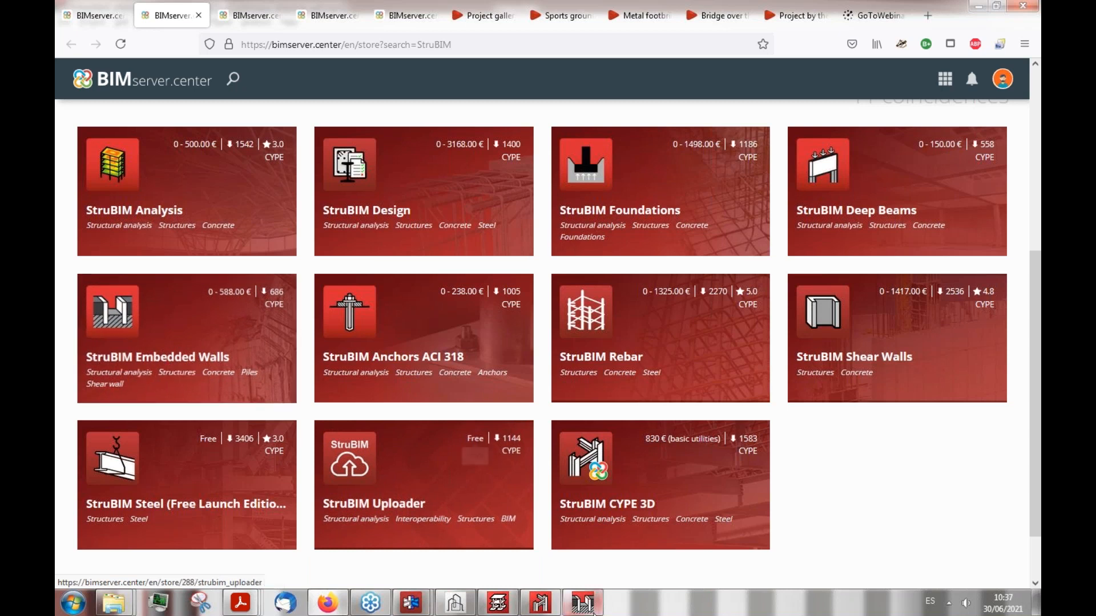
Step: Return to Embedded retaining walls, open the complete report of the assessed checks, and examine its geometry, reinforcement and code checks
mouse_move(582, 602)
left_click(597, 571)
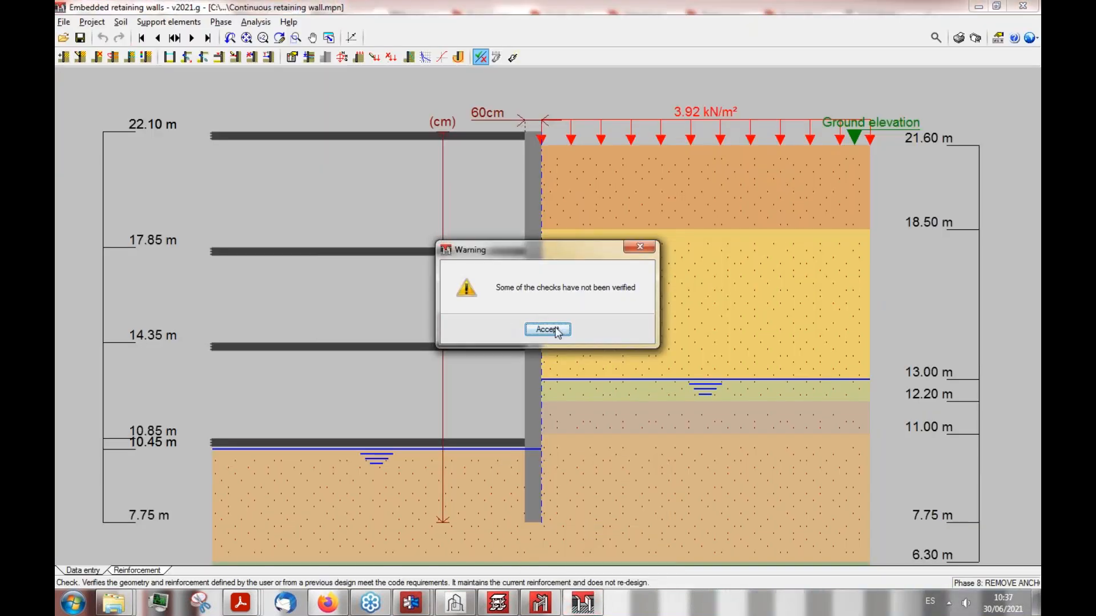
key("Return")
left_click(432, 329)
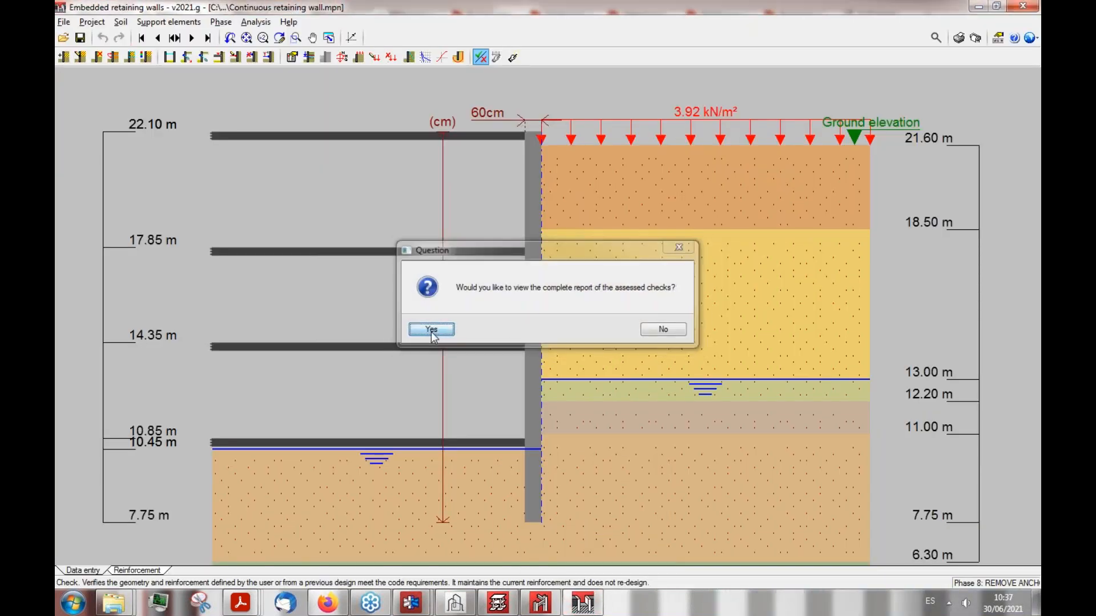
scroll(534, 188, "down", 3)
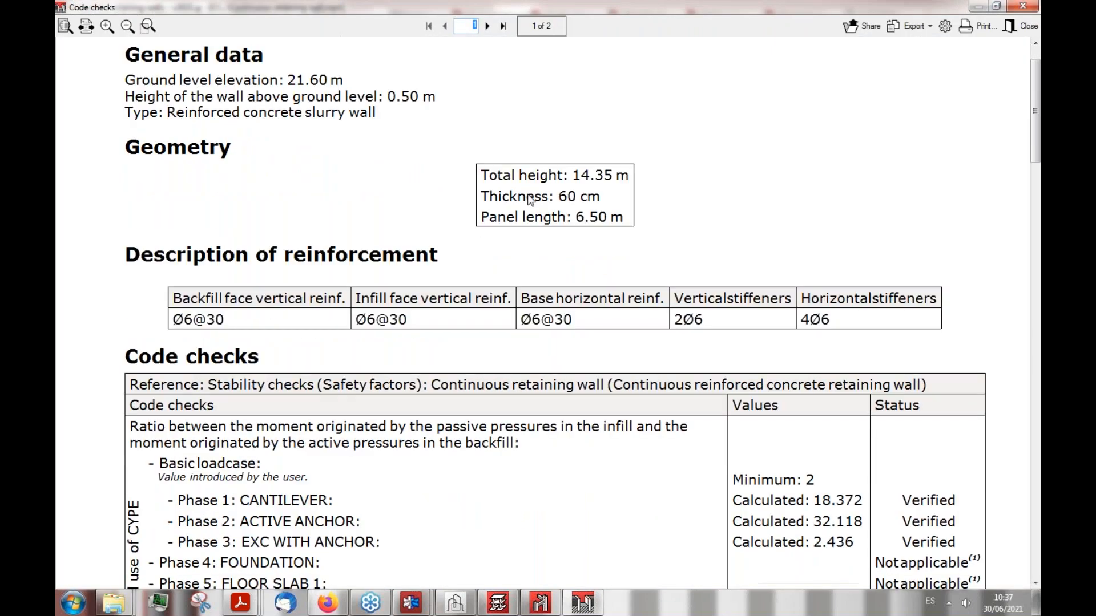
scroll(528, 196, "up", 3)
mouse_move(1033, 65)
left_mouse_down()
mouse_move(1029, 137)
mouse_move(1027, 69)
left_mouse_up()
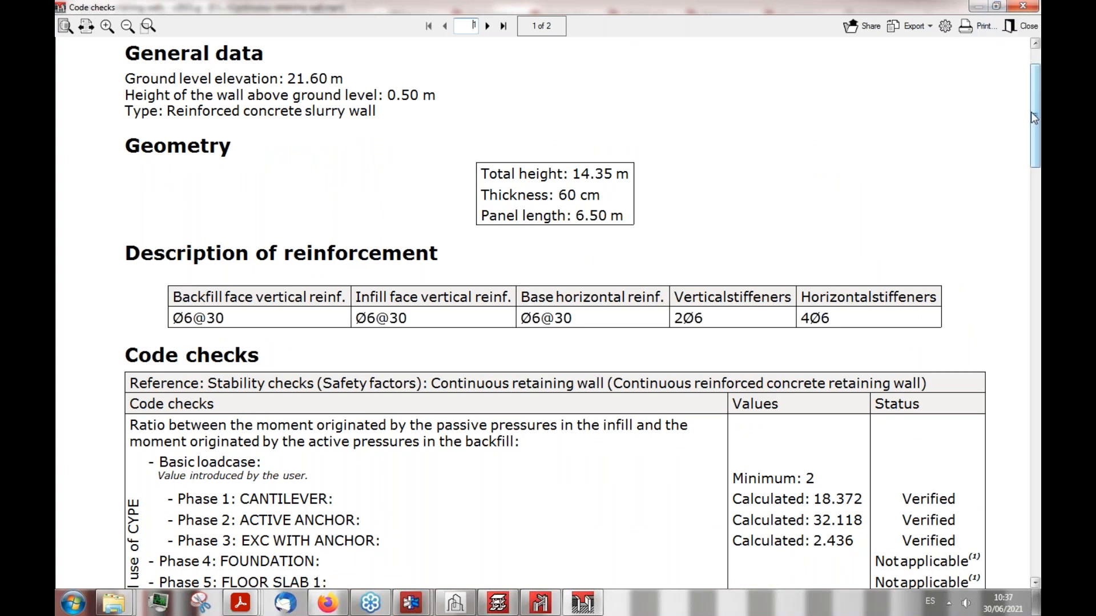
Step: Switch to the browser and display the project gallery at project-gallery.en.cype.com with its structural model examples
left_click(498, 603)
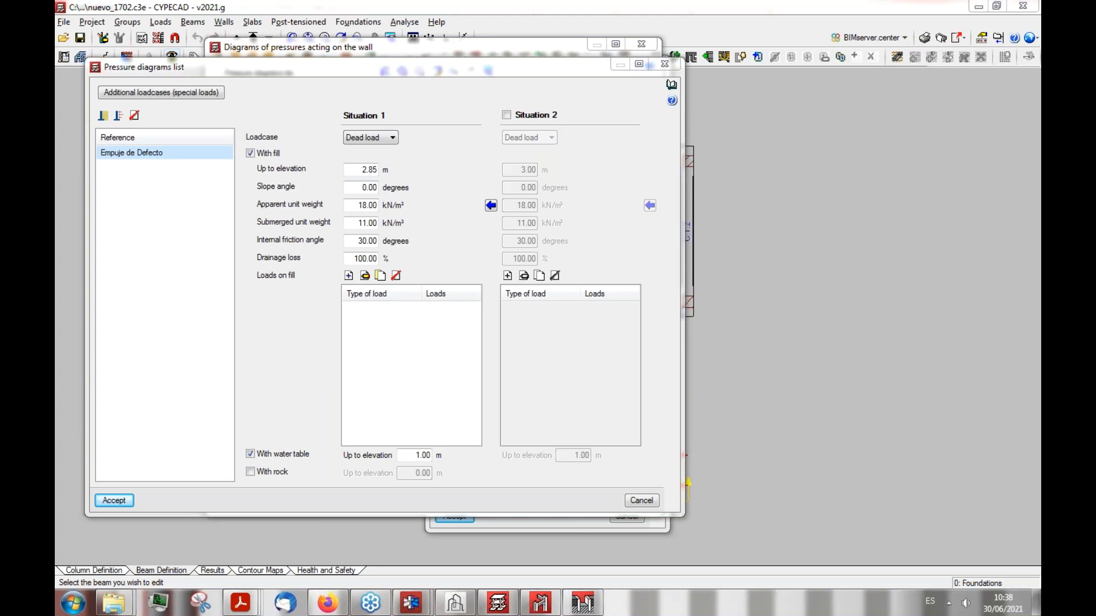
left_click(327, 602)
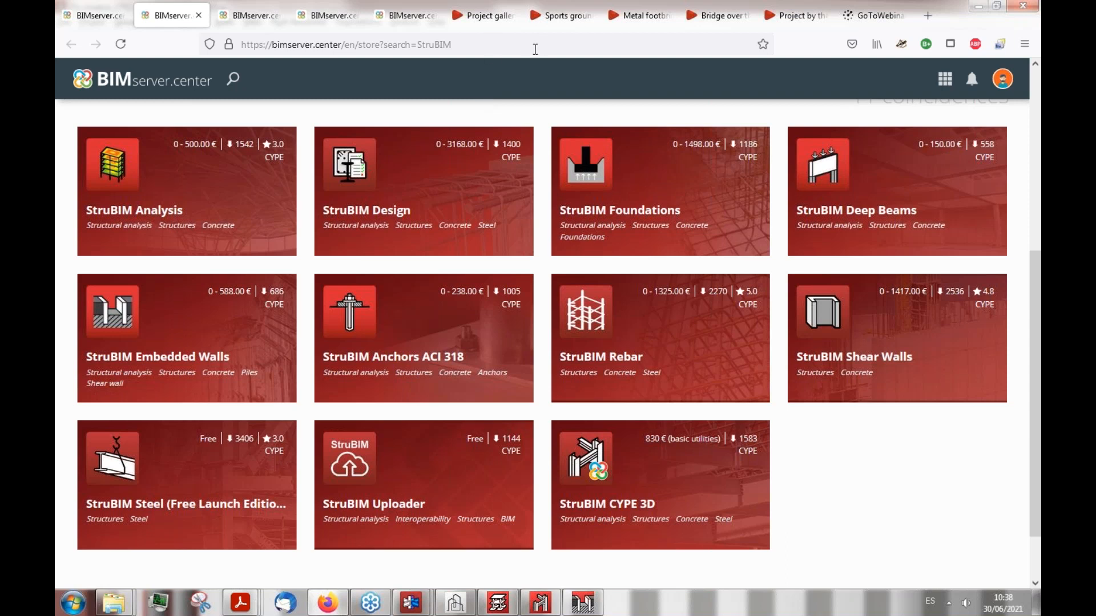
left_click(473, 17)
left_click(291, 44)
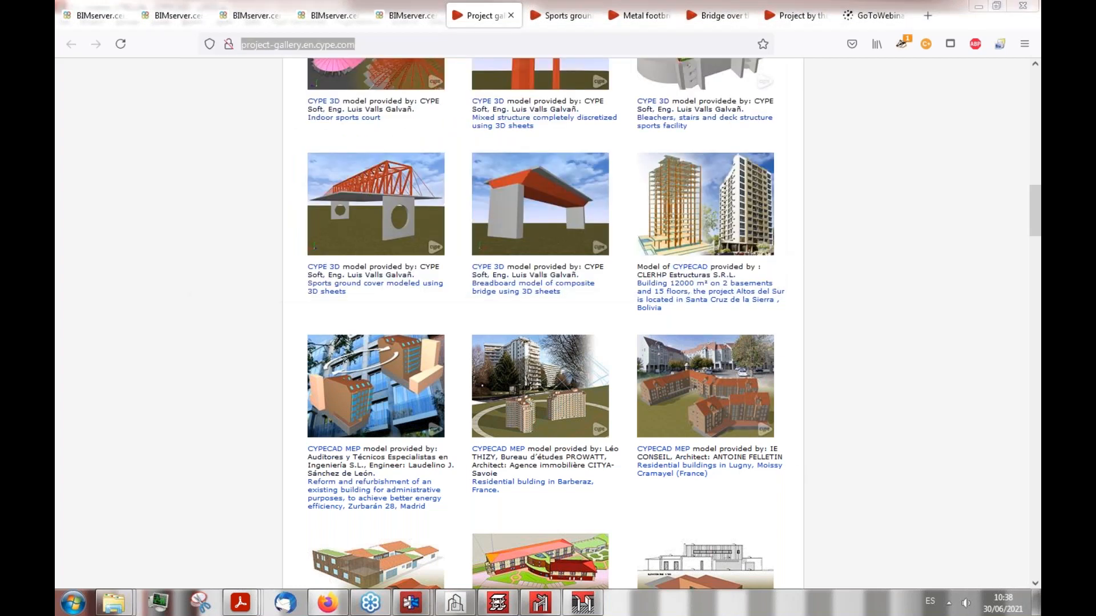
left_click(796, 384)
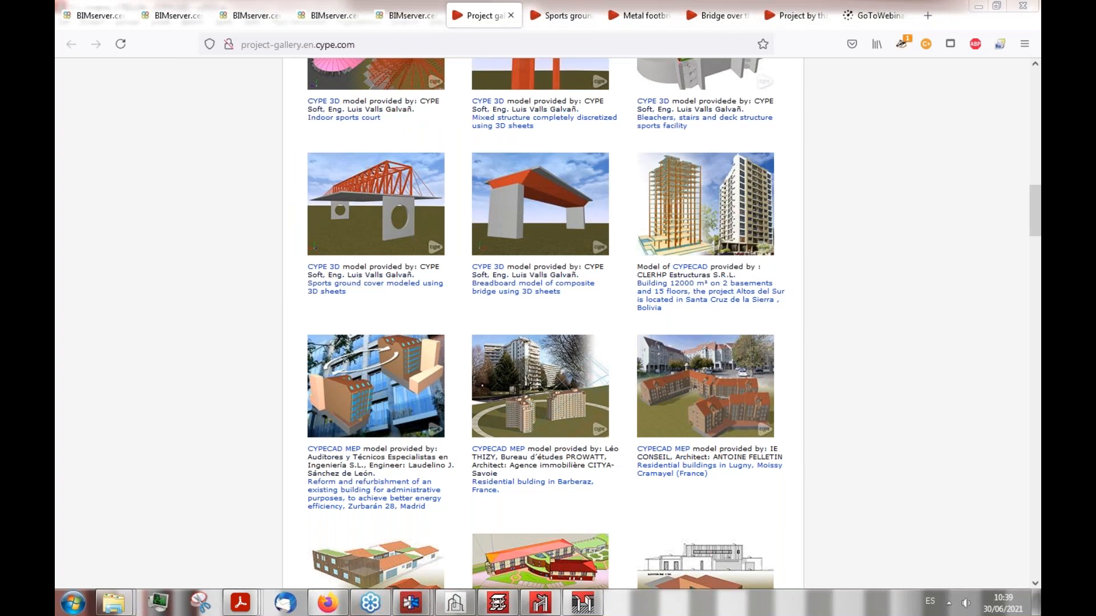
Step: Open the Metal structure deposit project from the gallery in a new browser tab and examine its stress model
left_click(220, 207)
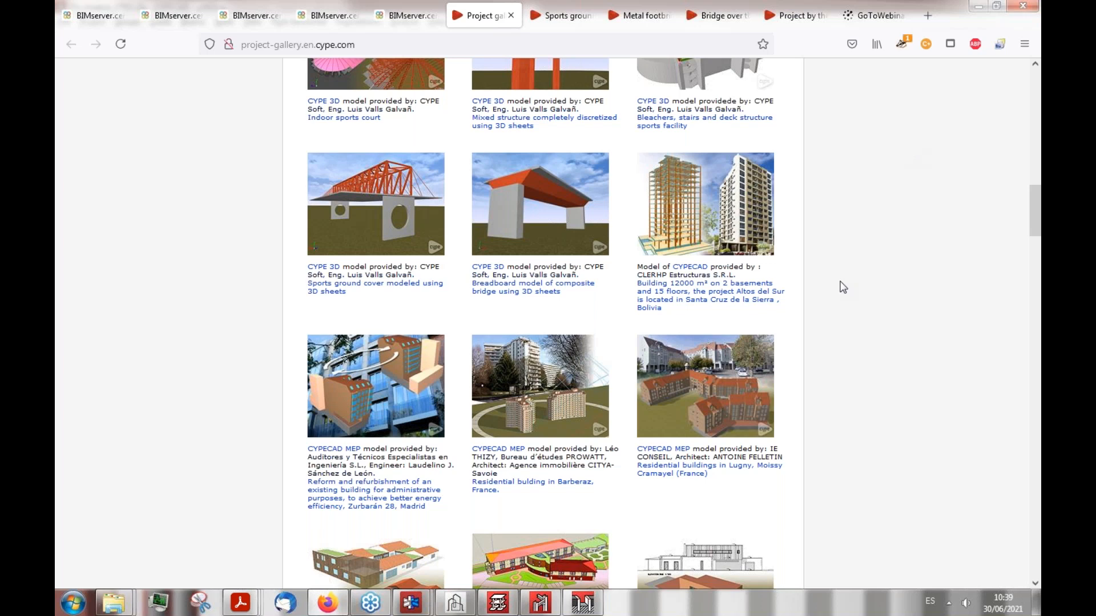
scroll(842, 287, "up", 8)
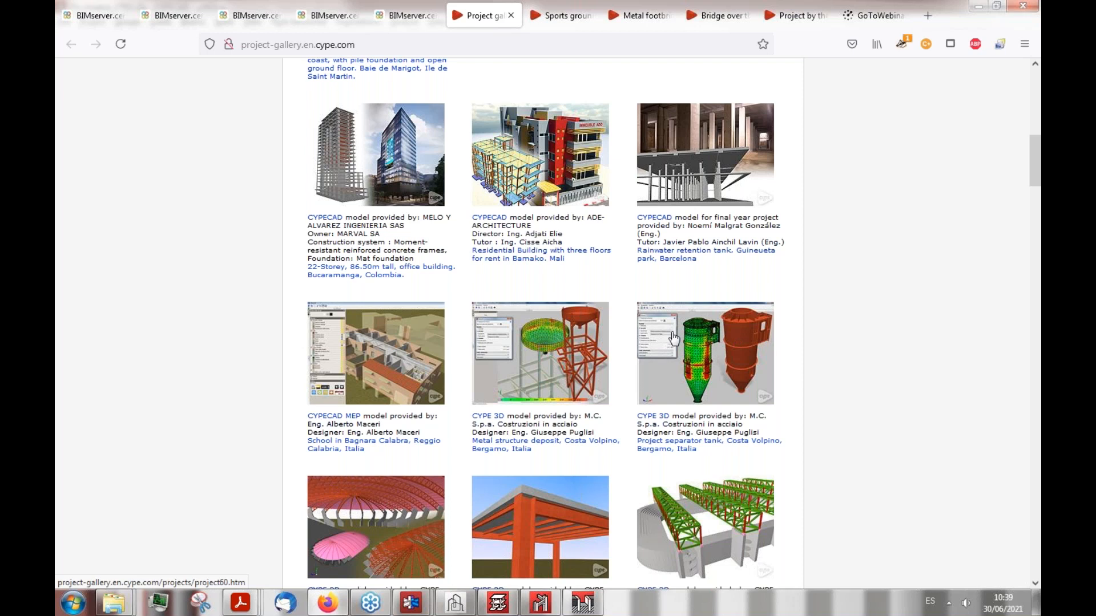
right_click(540, 358)
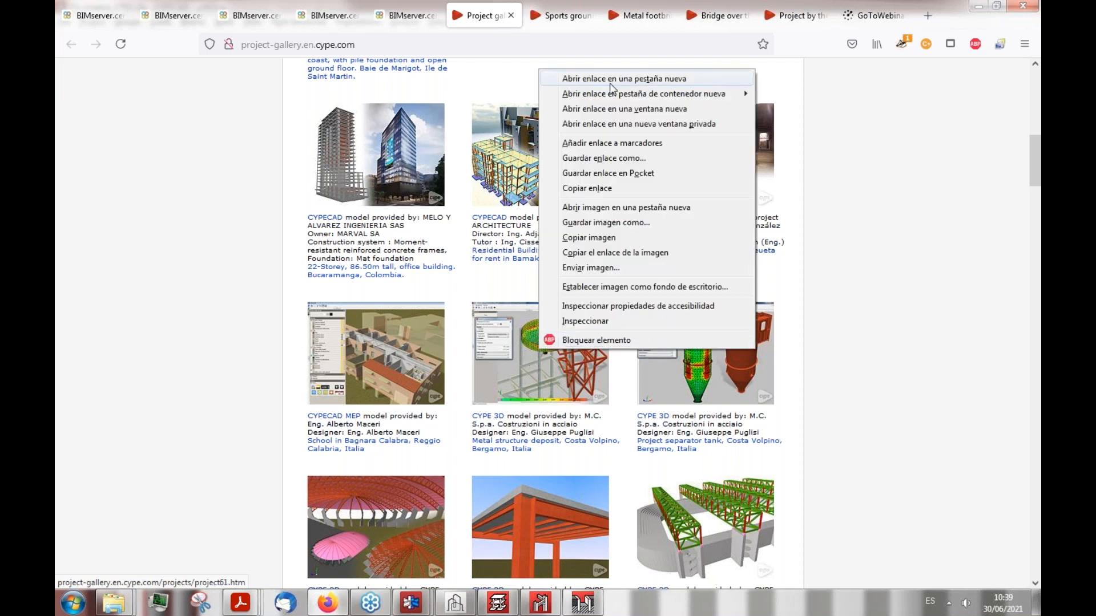
left_click(576, 78)
left_click(513, 21)
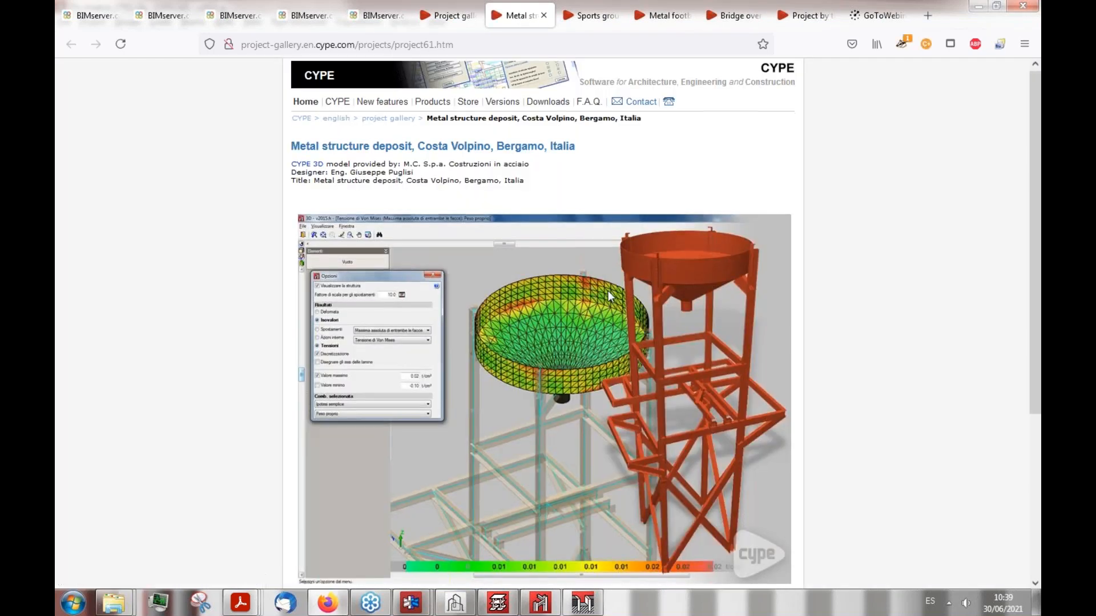
scroll(608, 291, "down", 5)
scroll(662, 372, "up", 1)
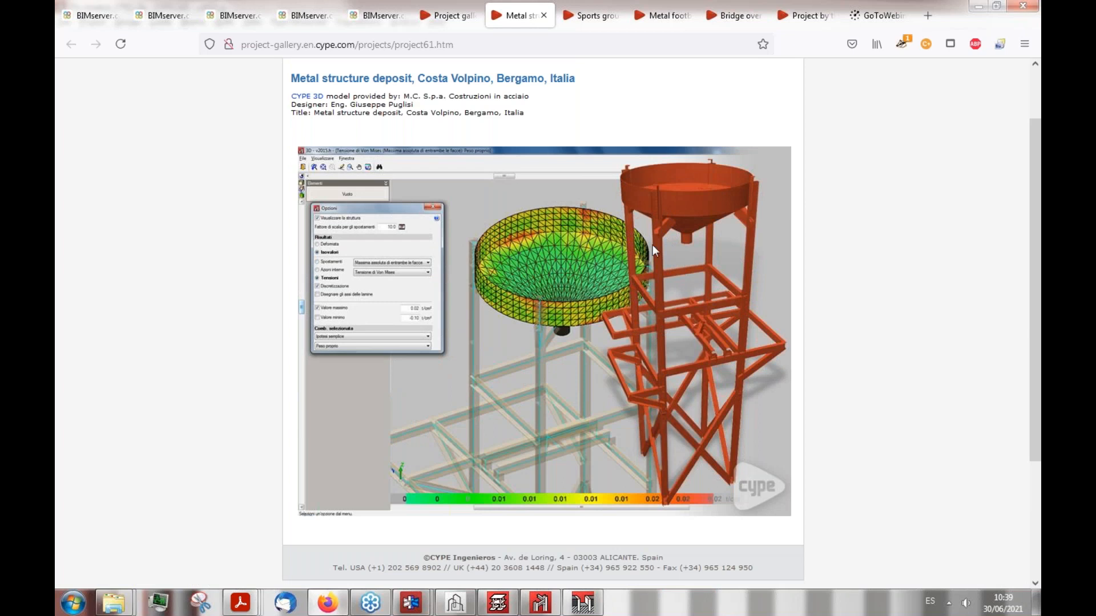
scroll(674, 294, "up", 1)
scroll(675, 294, "down", 2)
scroll(365, 201, "up", 1)
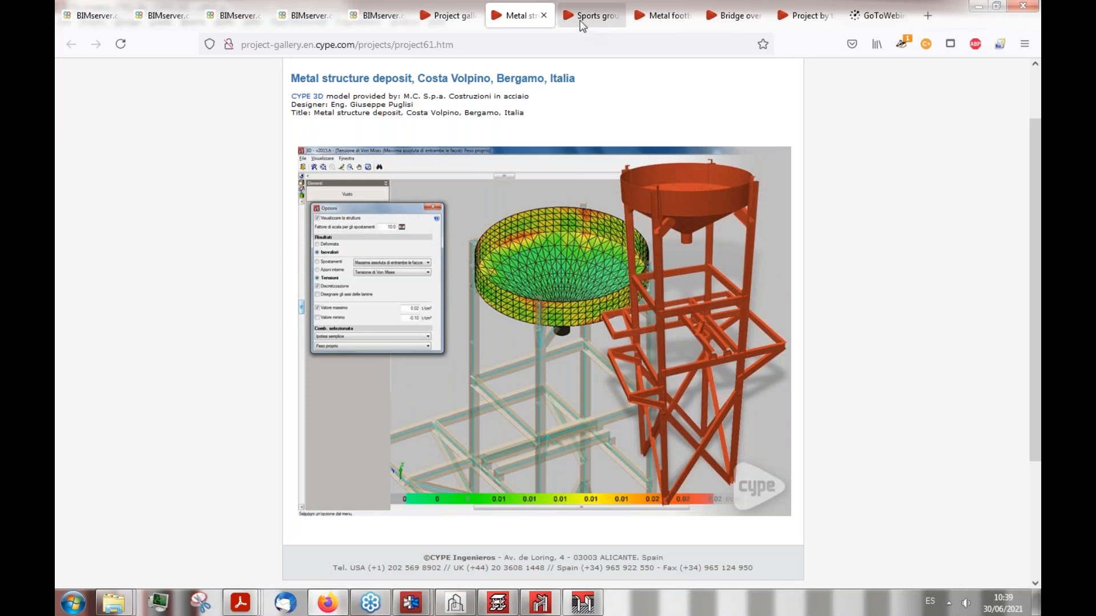
Step: Open the Project separator tank page from the gallery in a new browser tab and examine its stress model
left_click(445, 16)
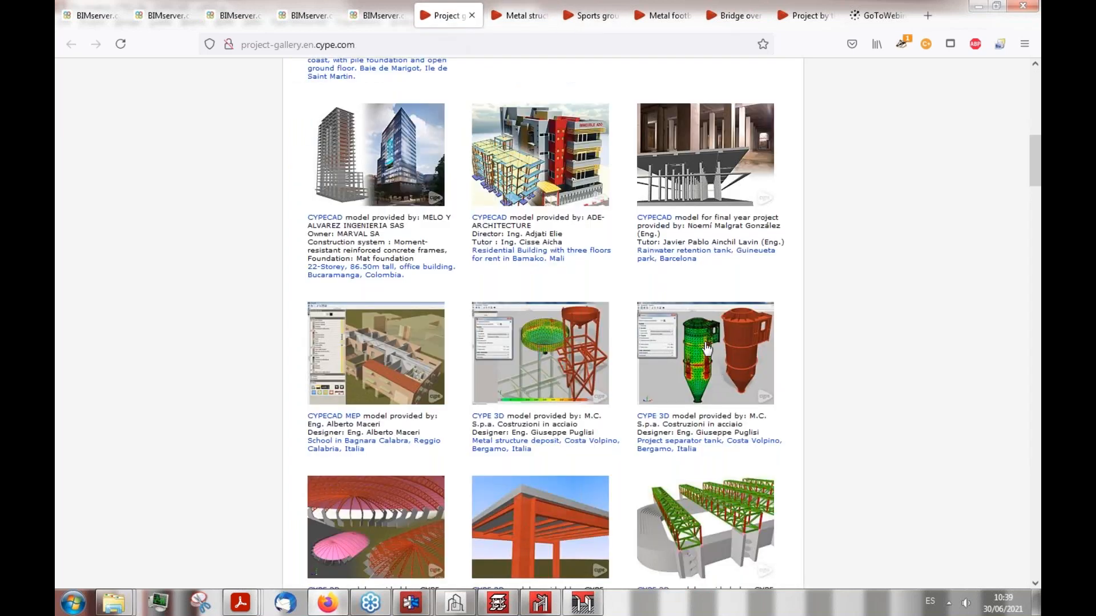
right_click(707, 348)
left_click(771, 64)
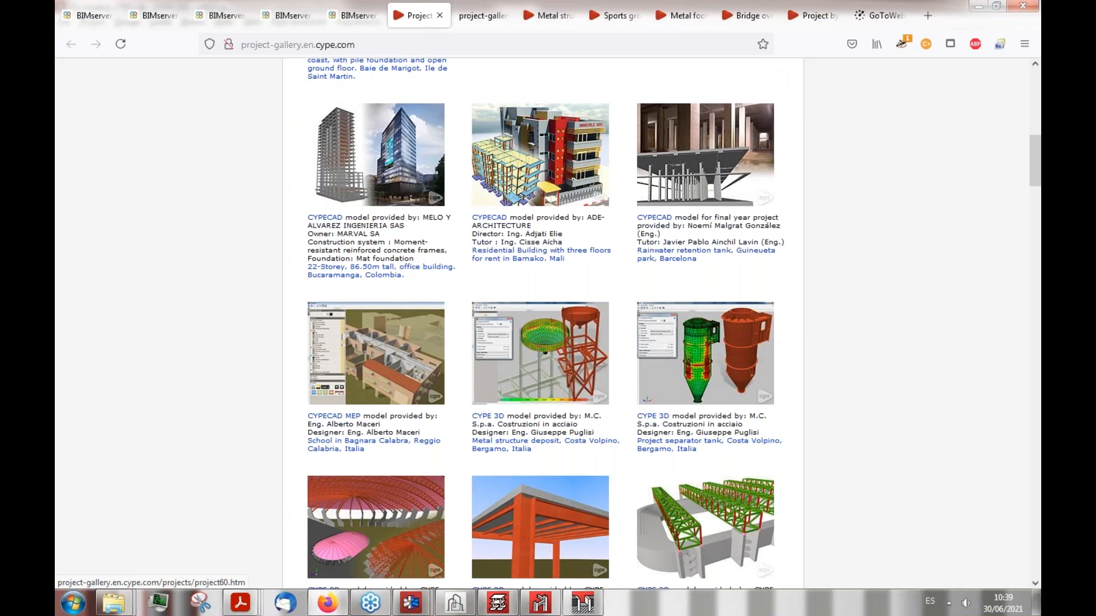
left_click(479, 16)
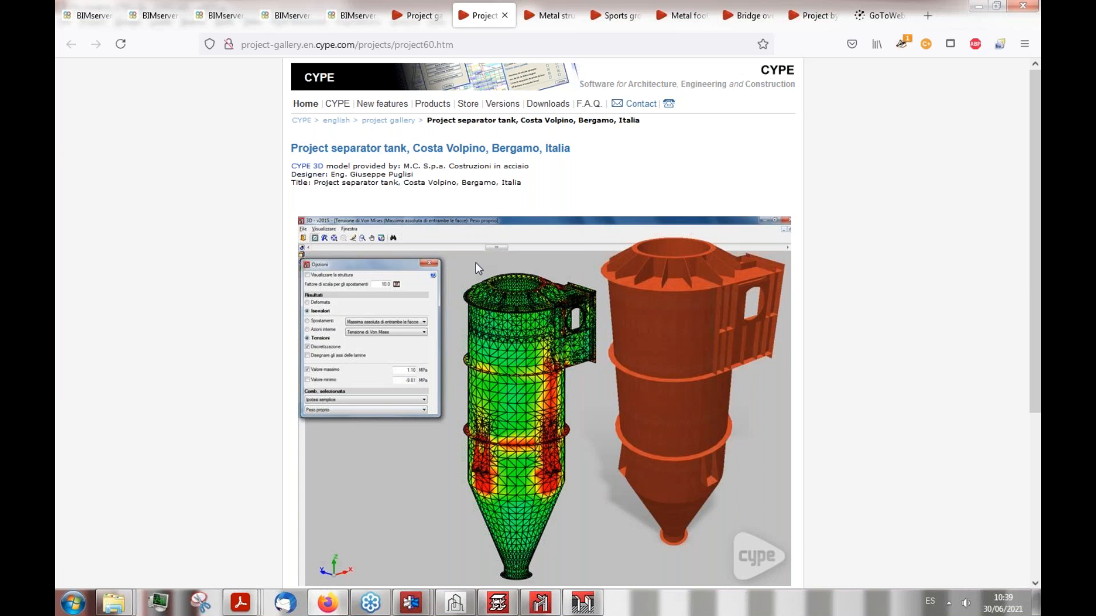
Step: Find the children's playground swing set in Elche in the gallery and view its project page in a new browser tab
left_click(421, 13)
scroll(542, 319, "down", 15)
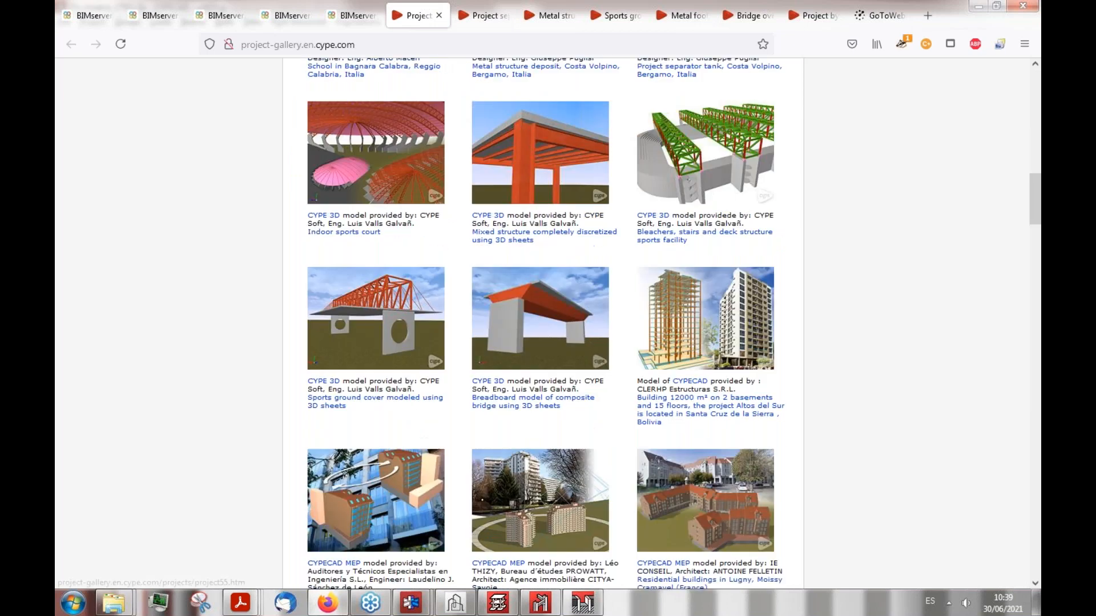
scroll(559, 261, "down", 12)
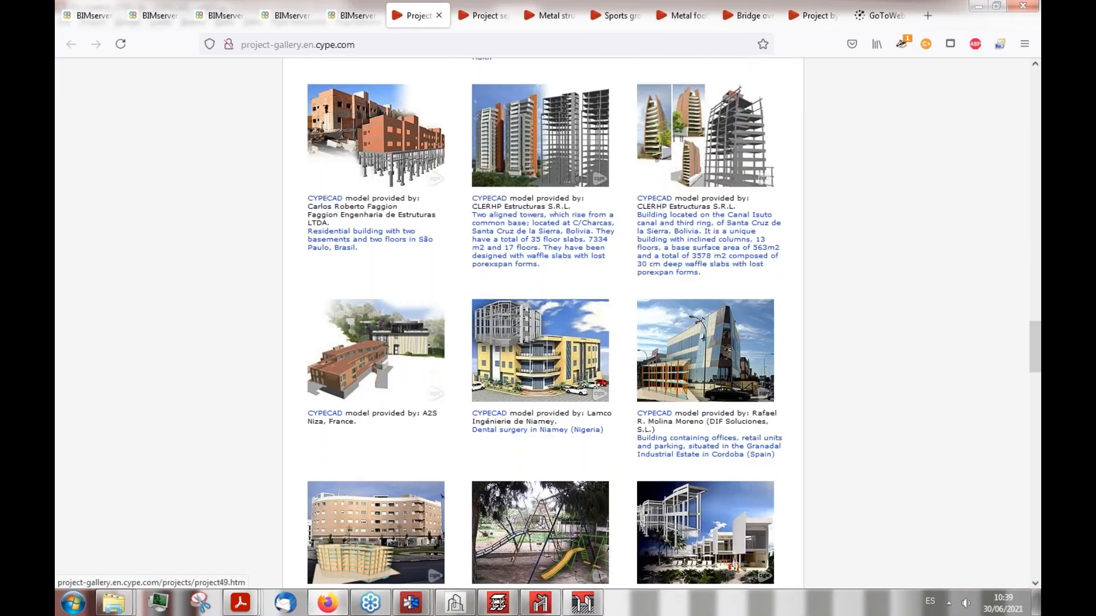
right_click(559, 261)
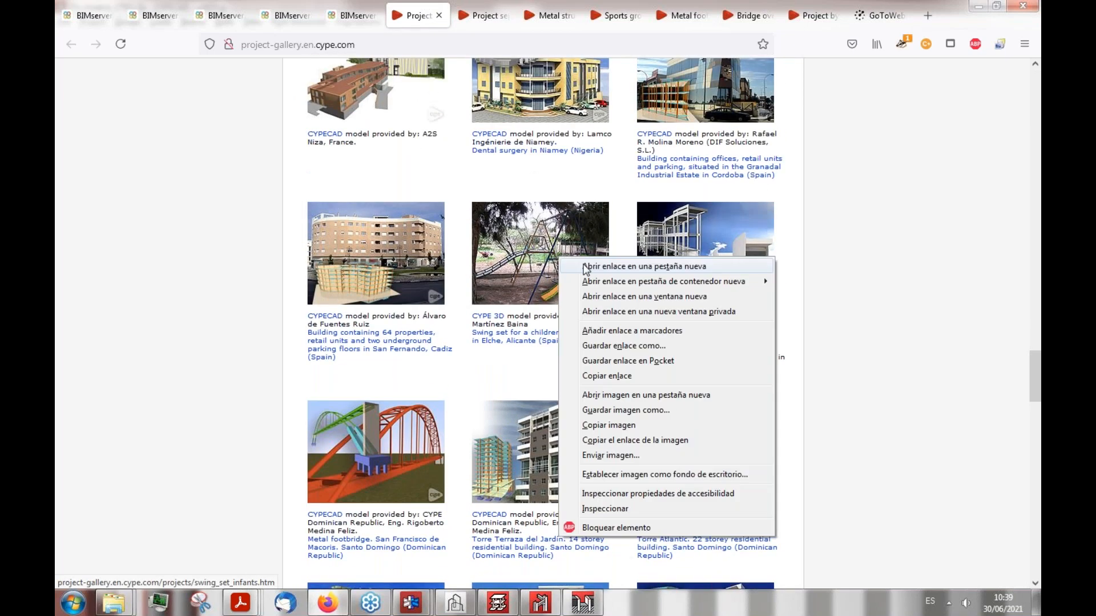
left_click(593, 265)
left_click(449, 6)
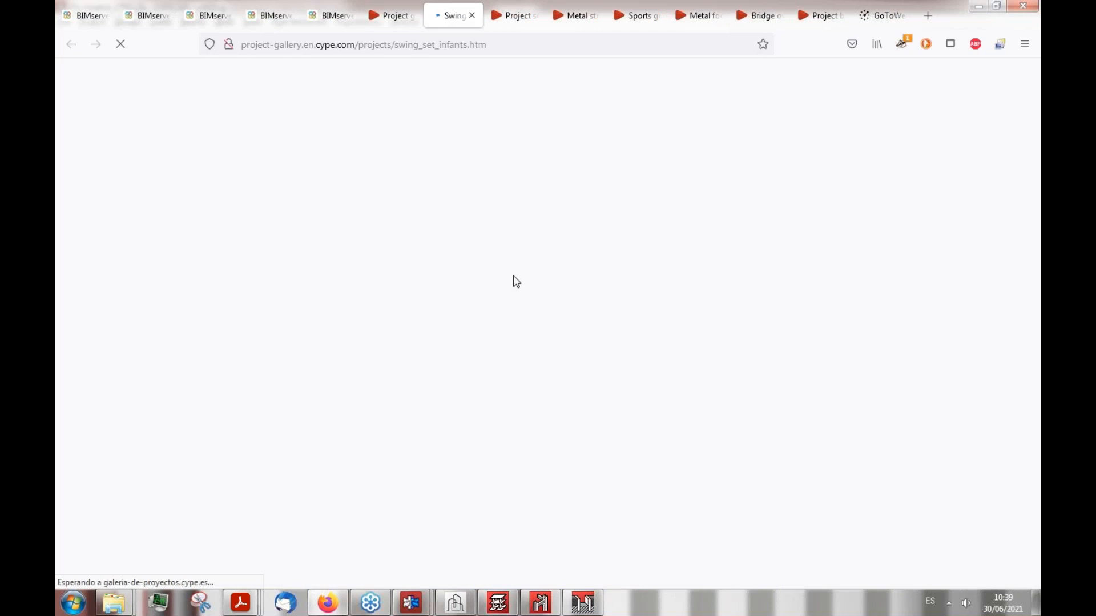
scroll(671, 423, "down", 2)
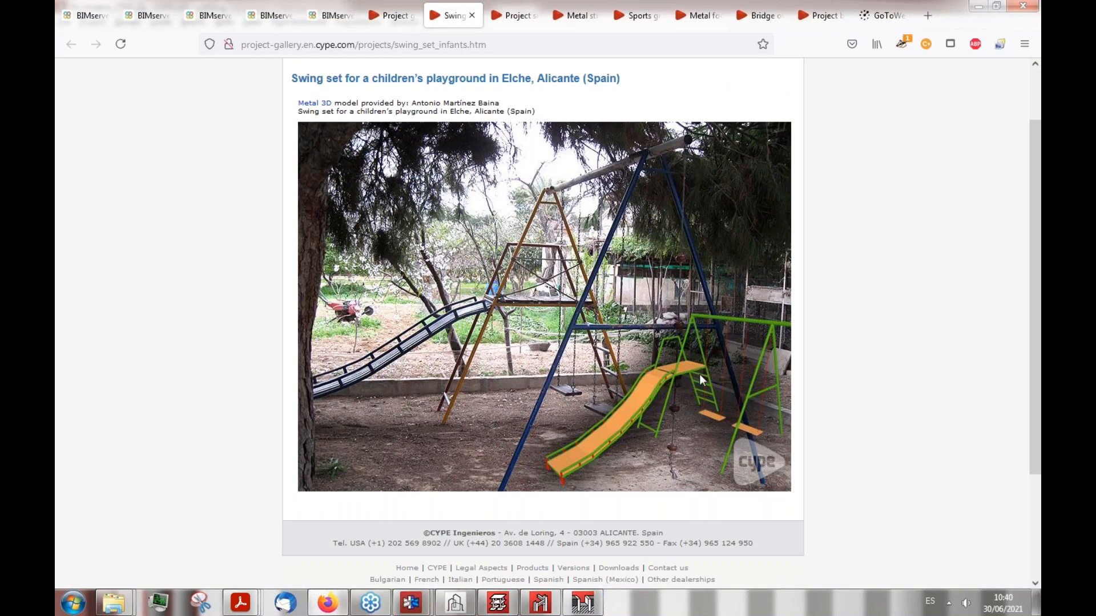
scroll(709, 379, "up", 2)
Step: Revisit the project pages of the separator tank, the metal structure deposit and the swing set to compare their models
left_click(400, 16)
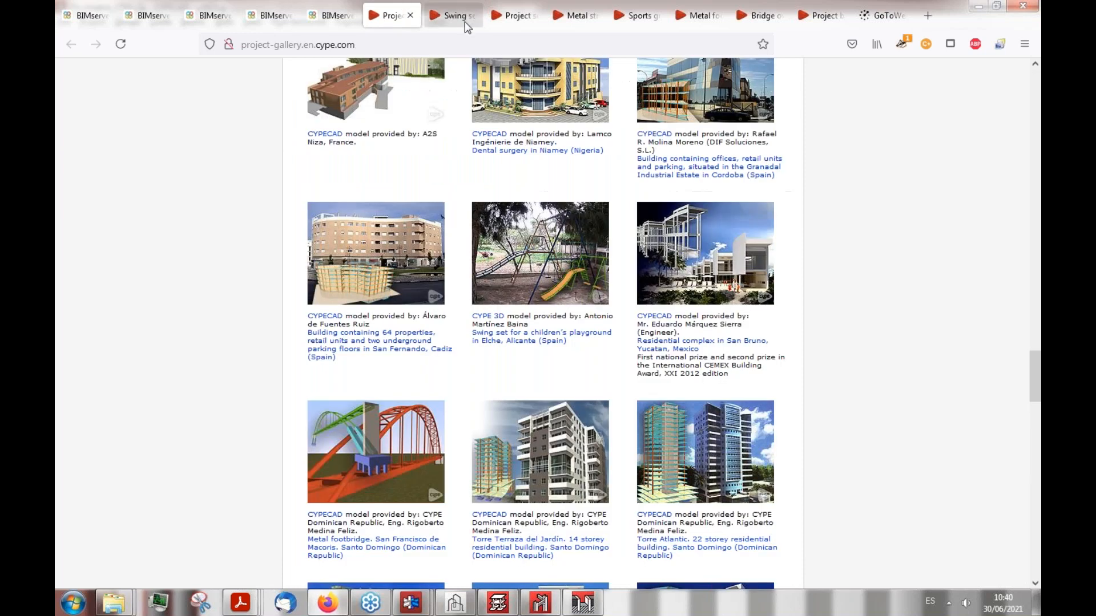
scroll(493, 304, "up", 1)
scroll(764, 531, "up", 13)
left_click(514, 15)
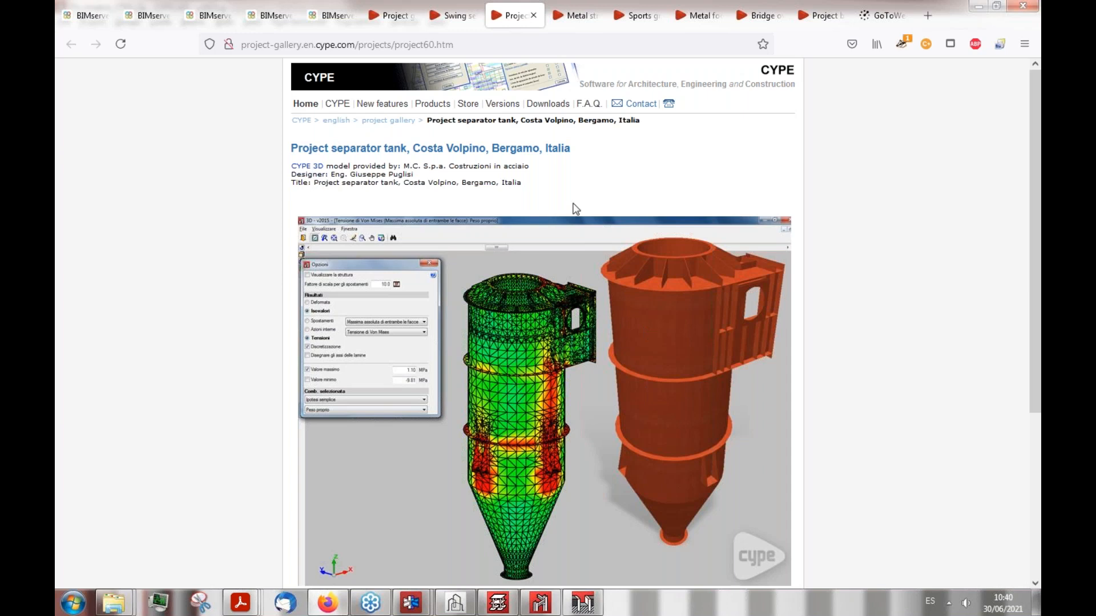
left_click(572, 15)
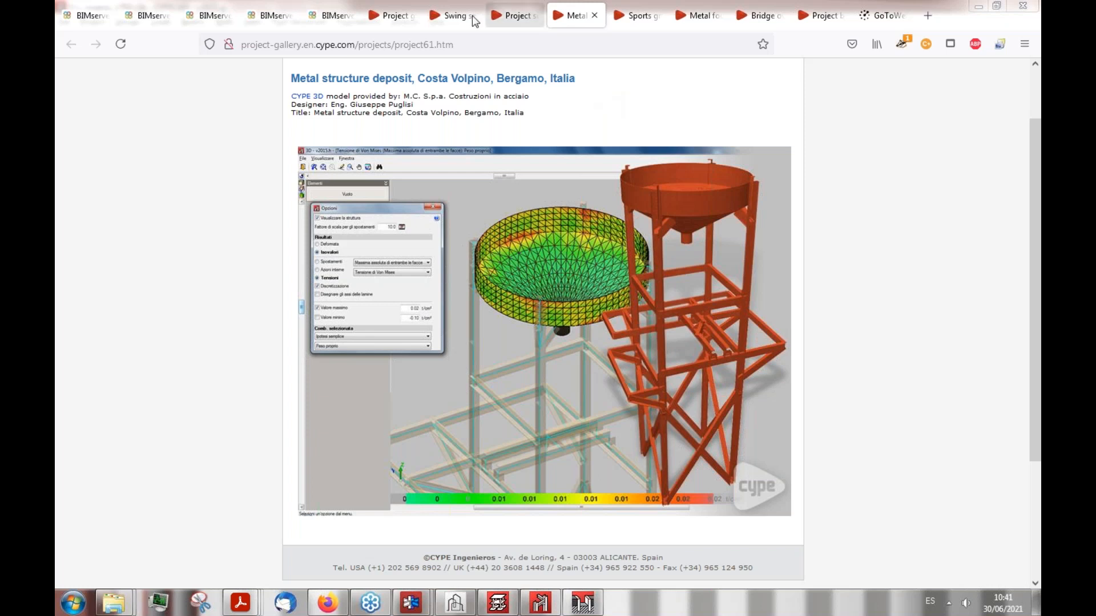
left_click(454, 15)
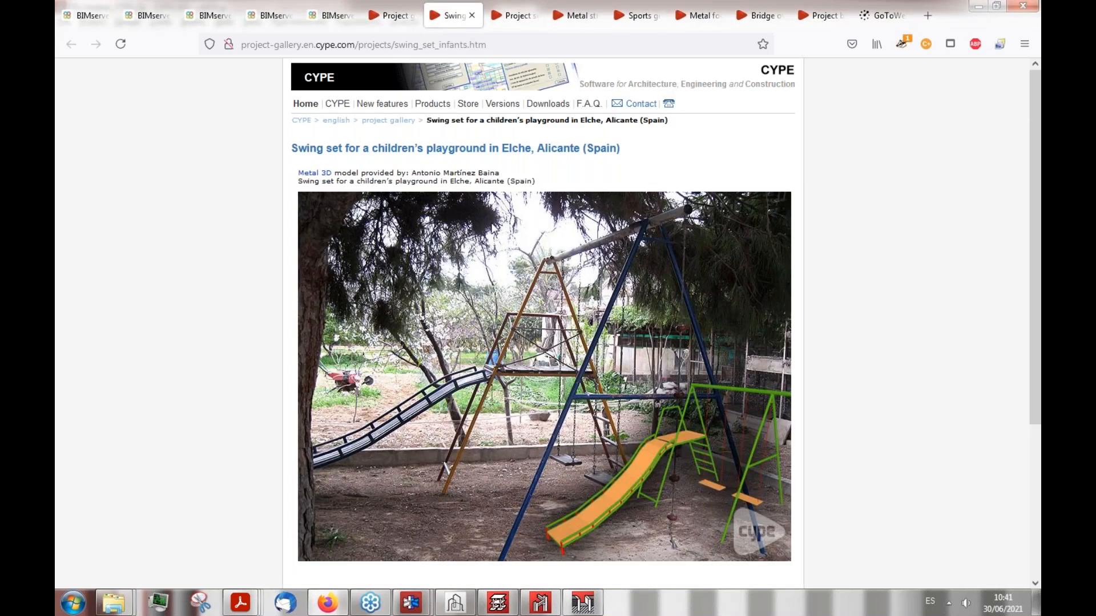
scroll(566, 354, "down", 3)
scroll(567, 354, "up", 3)
Step: Browse the project gallery's residential, footbridge and 3D sheet structure examples, finishing at the start of the page
left_click(402, 18)
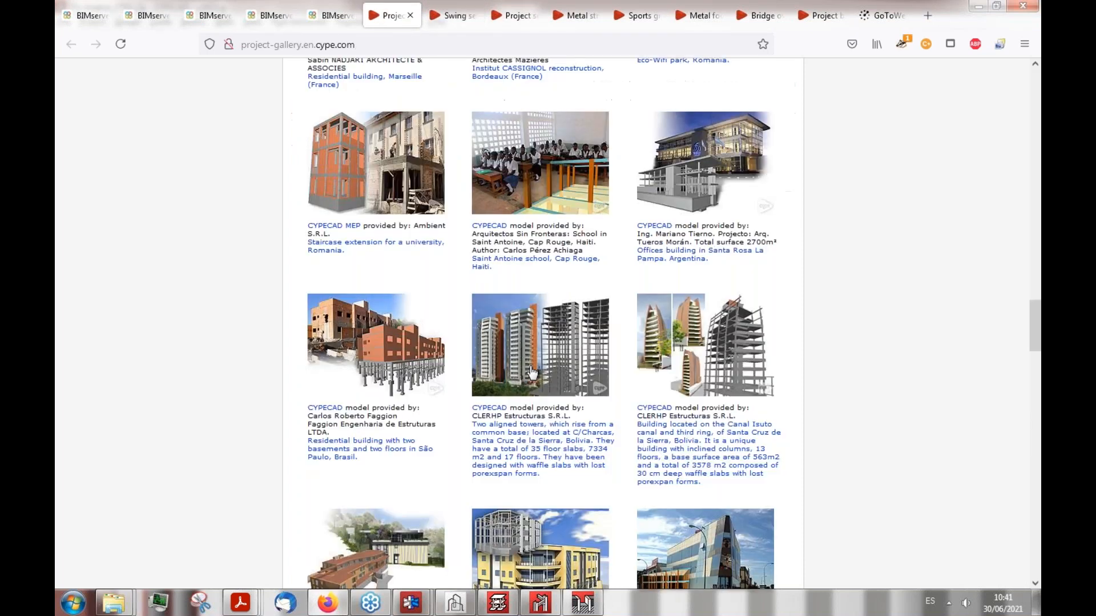
scroll(532, 372, "down", 3)
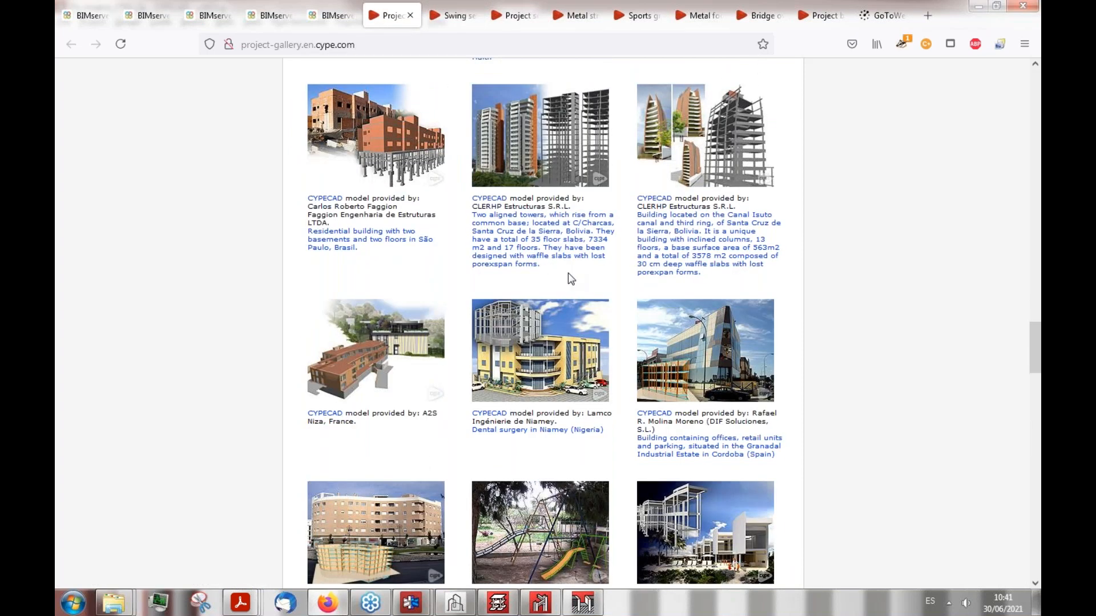
scroll(568, 279, "down", 9)
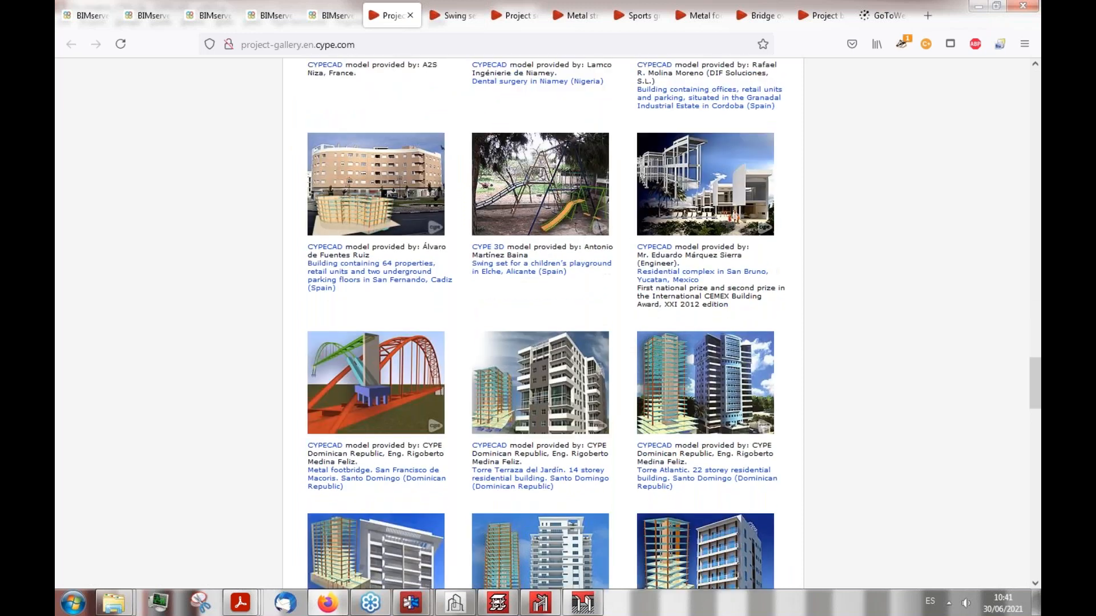
scroll(542, 330, "down", 1)
scroll(542, 329, "up", 5)
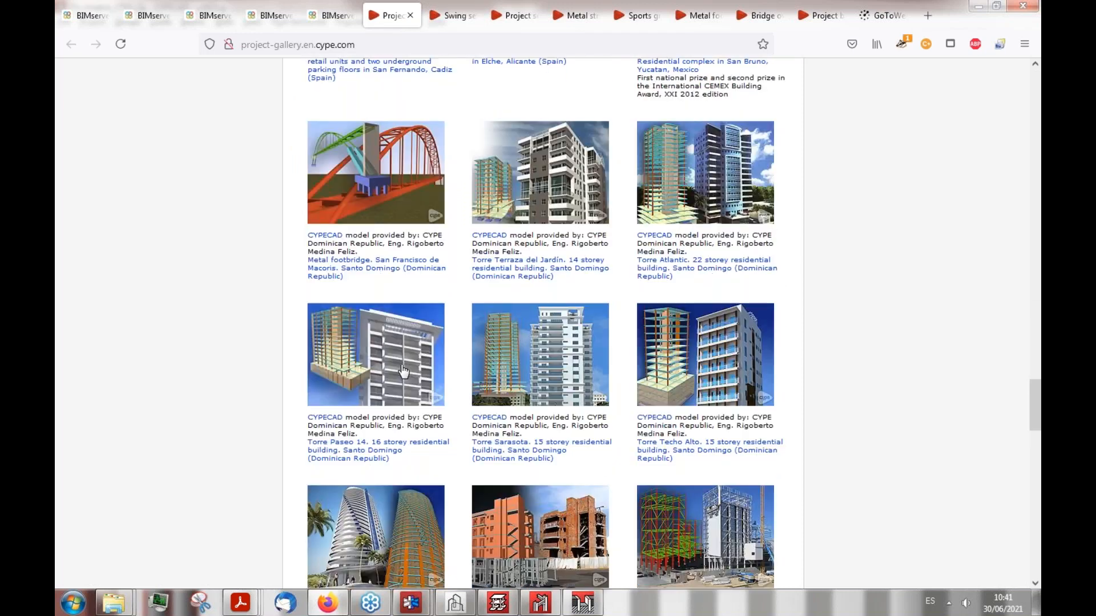
scroll(404, 365, "up", 10)
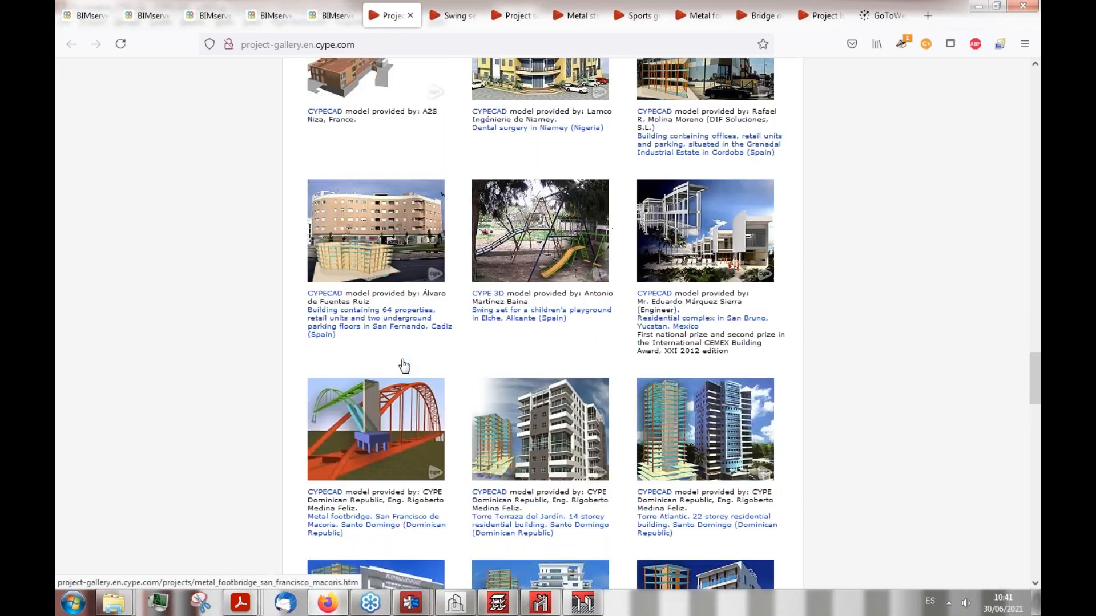
scroll(424, 364, "up", 12)
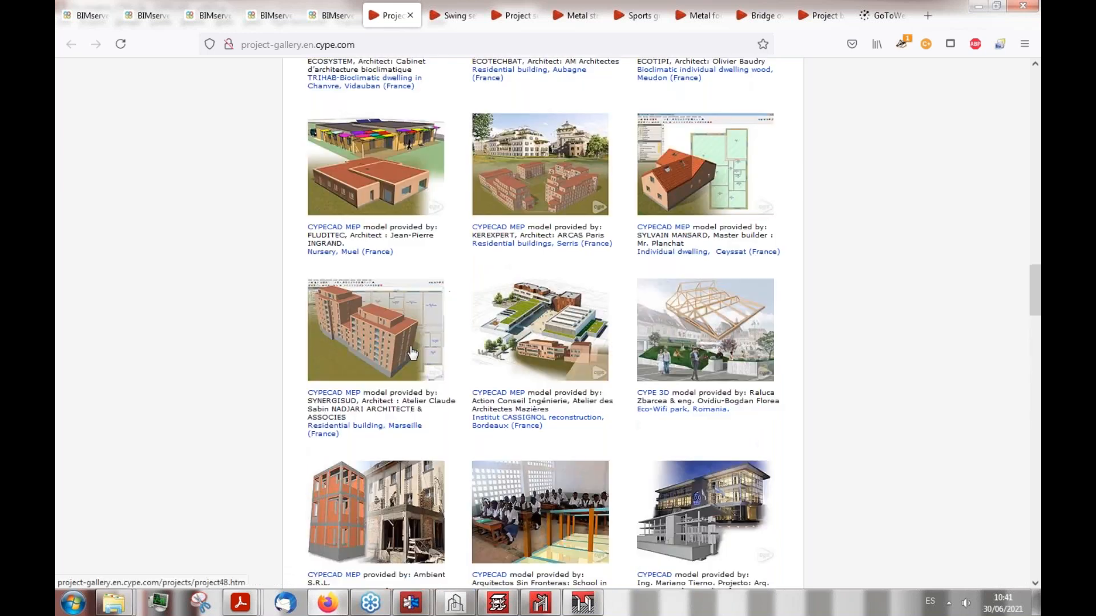
scroll(433, 362, "up", 2)
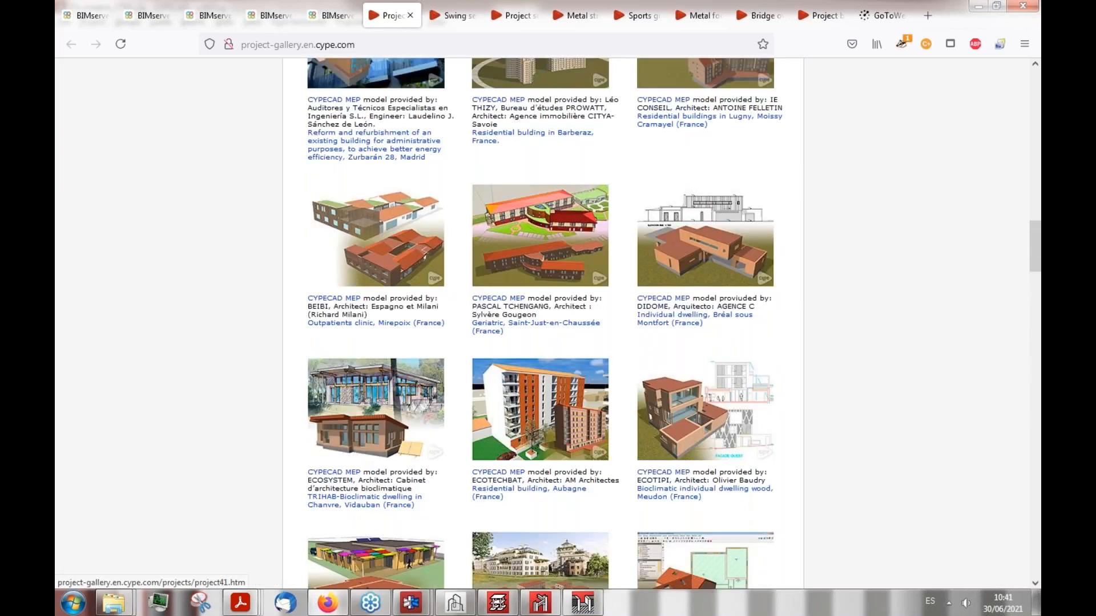
scroll(460, 358, "up", 10)
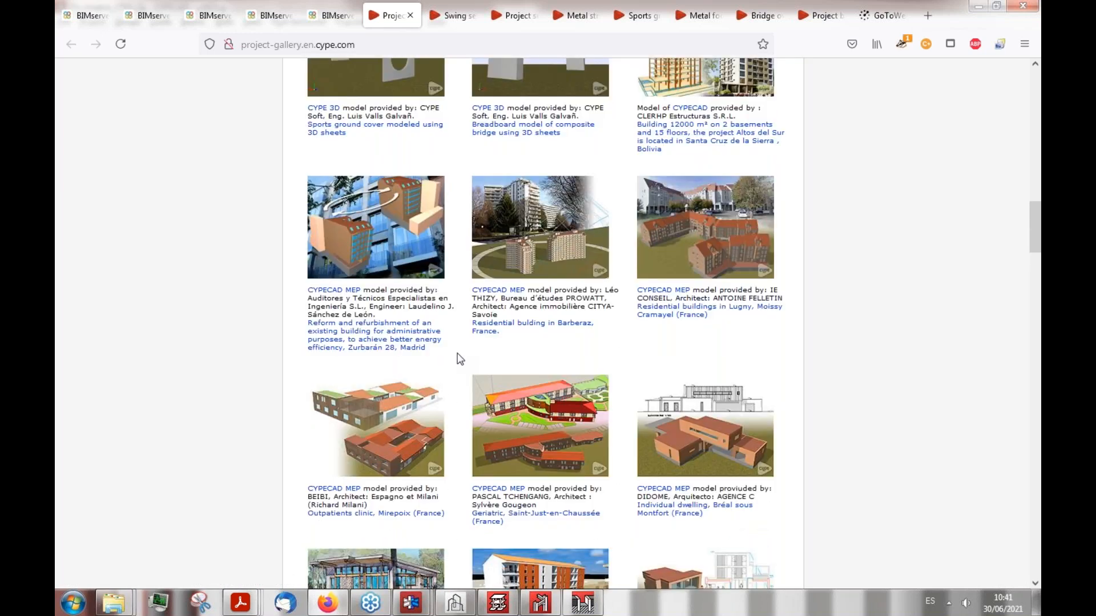
scroll(458, 359, "up", 7)
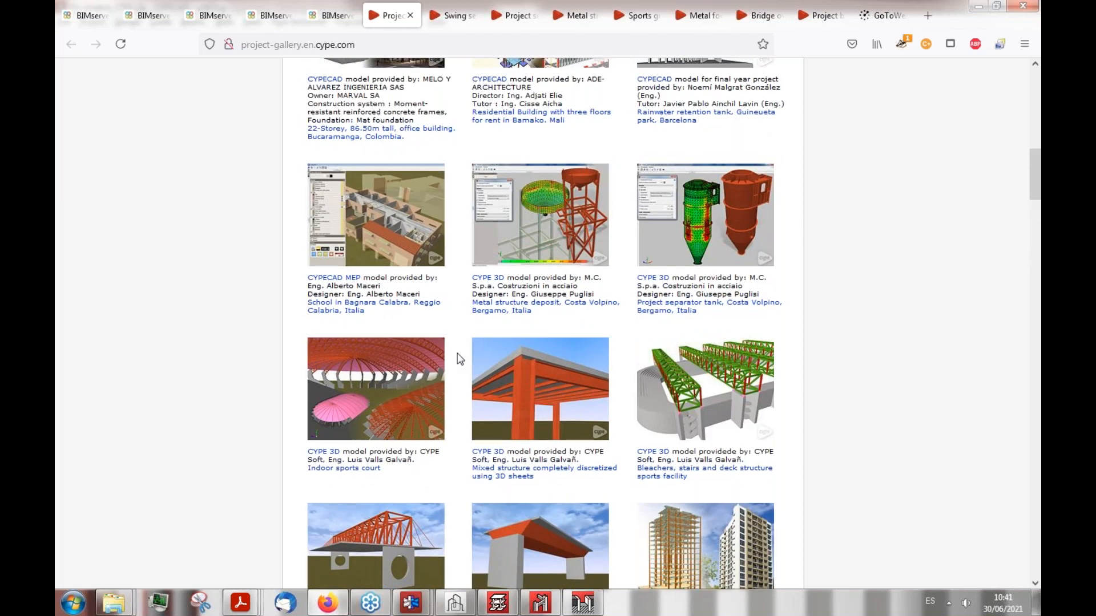
scroll(456, 357, "up", 4)
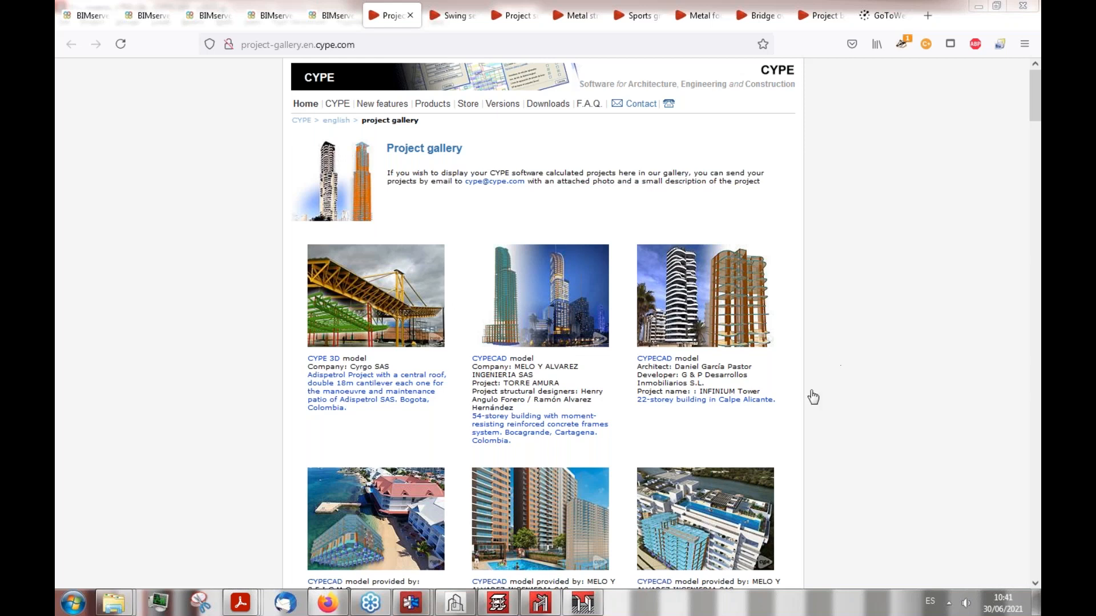
Step: Switch to CYPE 3D and start a new bar in the Computational tower3 model with the IPE 330 section
left_click(541, 606)
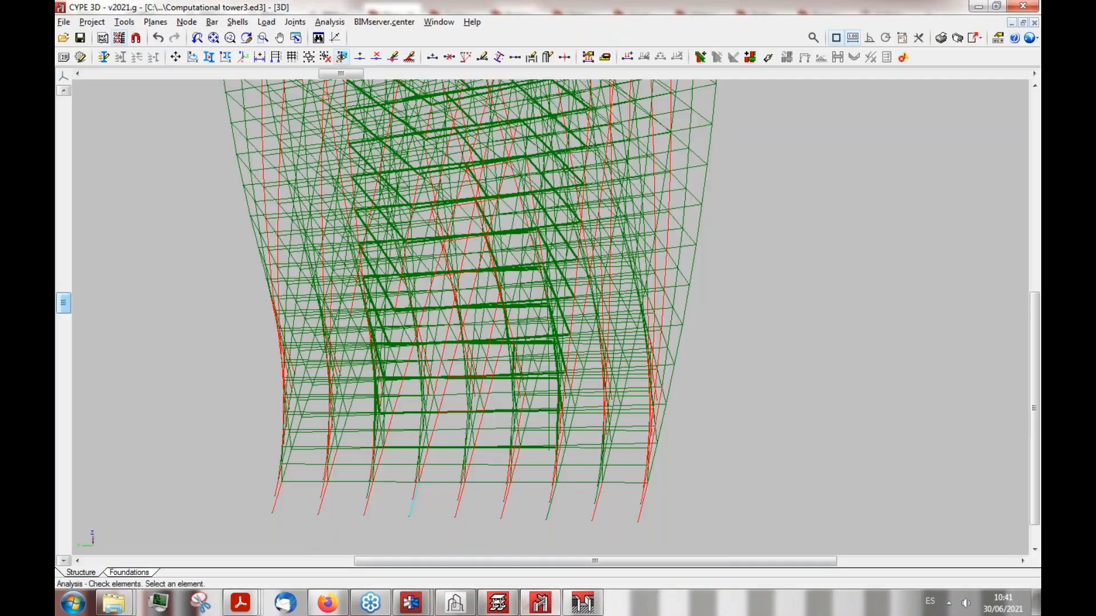
mouse_move(402, 407)
left_click(212, 22)
left_click(229, 372)
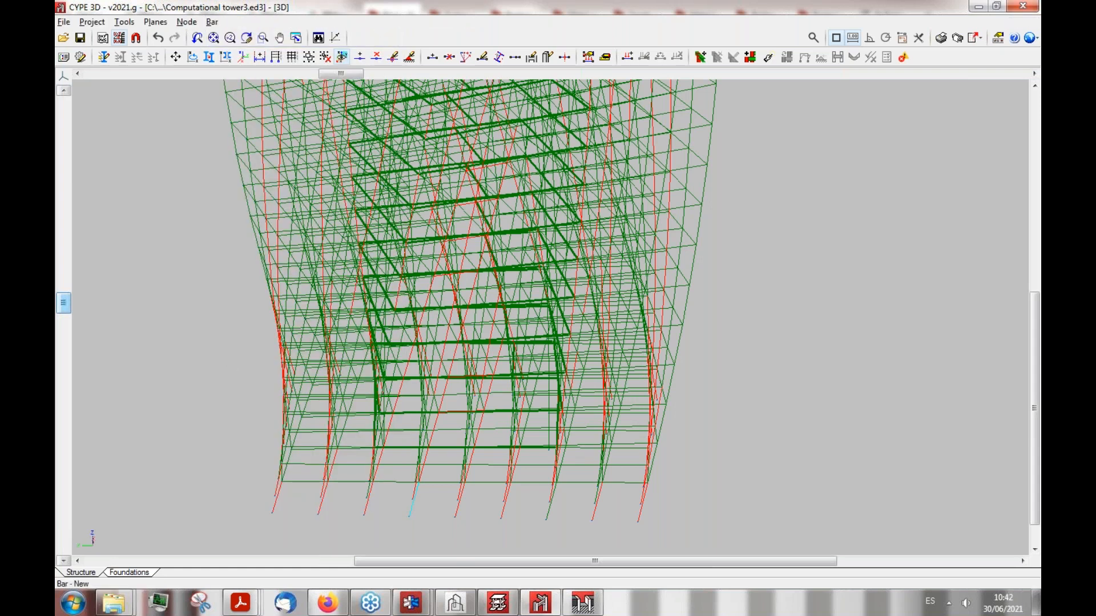
left_click(159, 497)
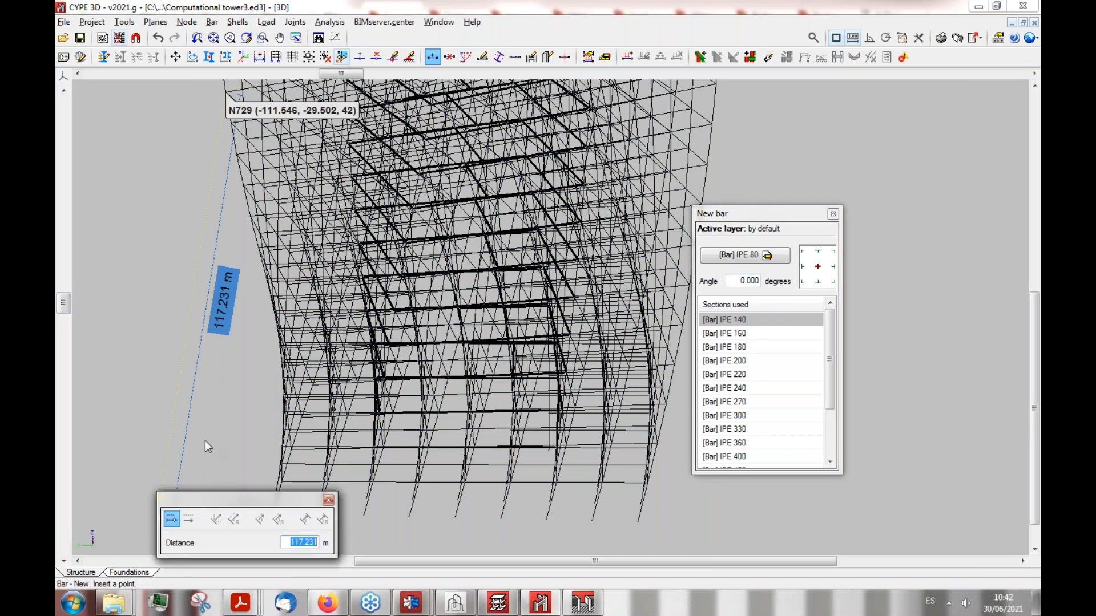
key("Return")
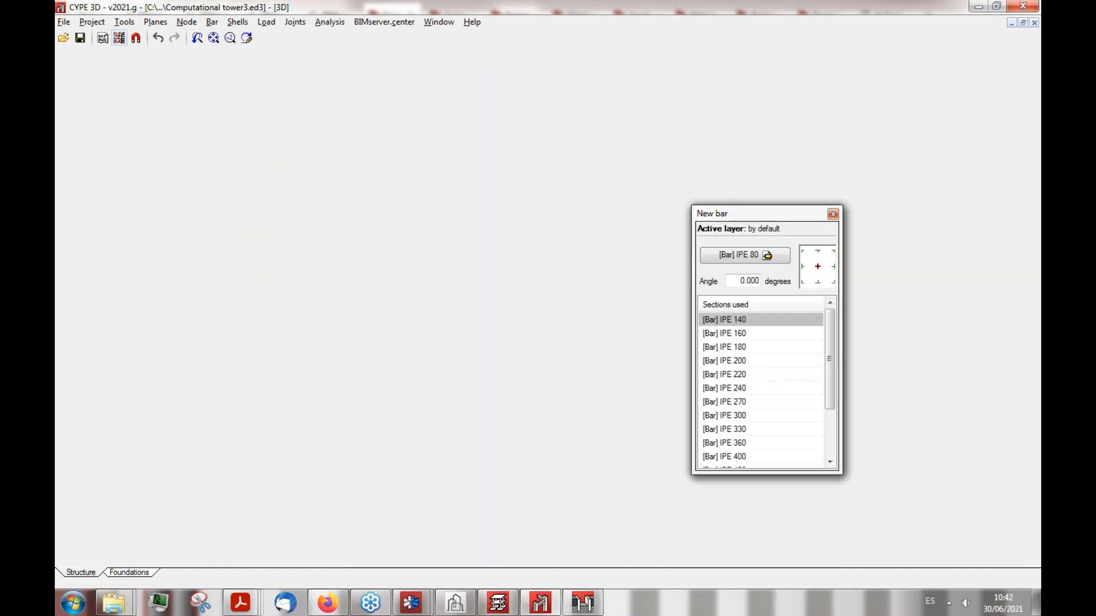
left_click(708, 430)
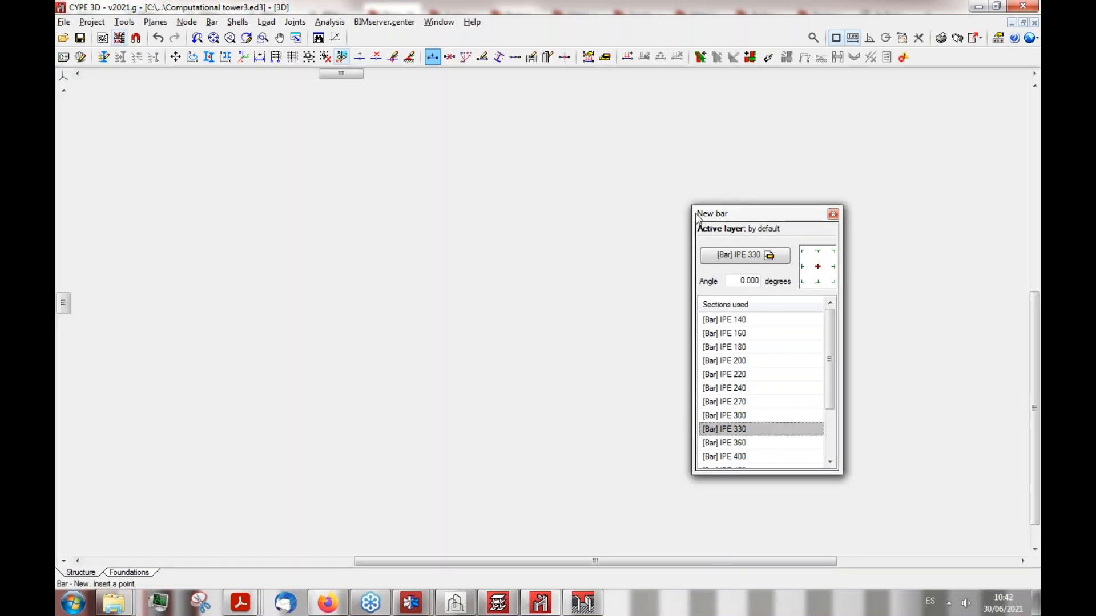
Step: Open the new bar's section description and view the batten-plate, welded box and concrete slab layouts for IPE 330
left_click_drag(699, 213, 292, 228)
left_click(321, 270)
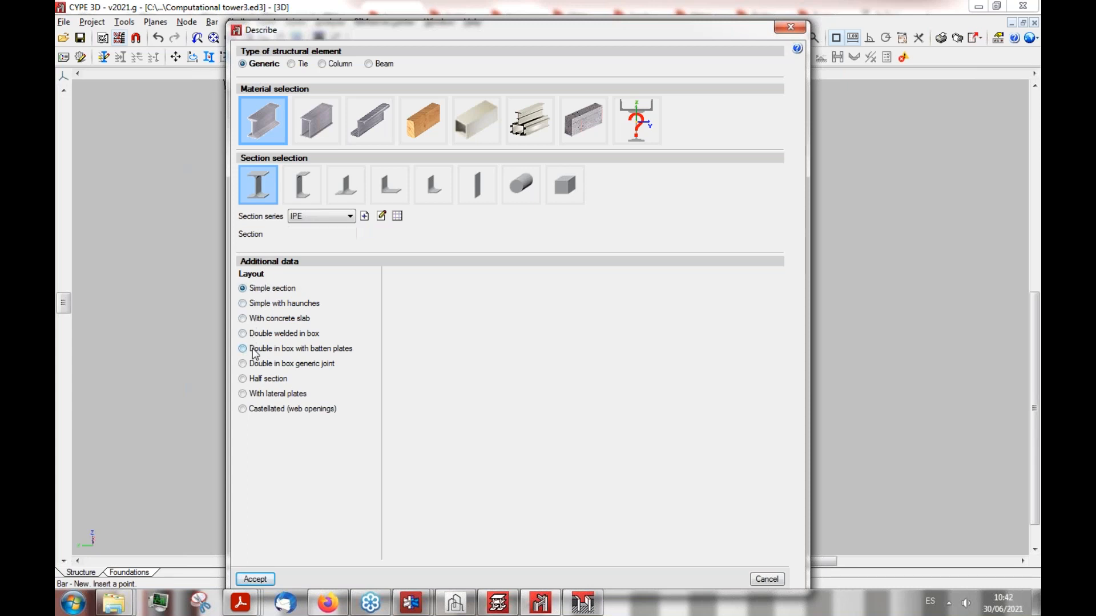
left_click(359, 348)
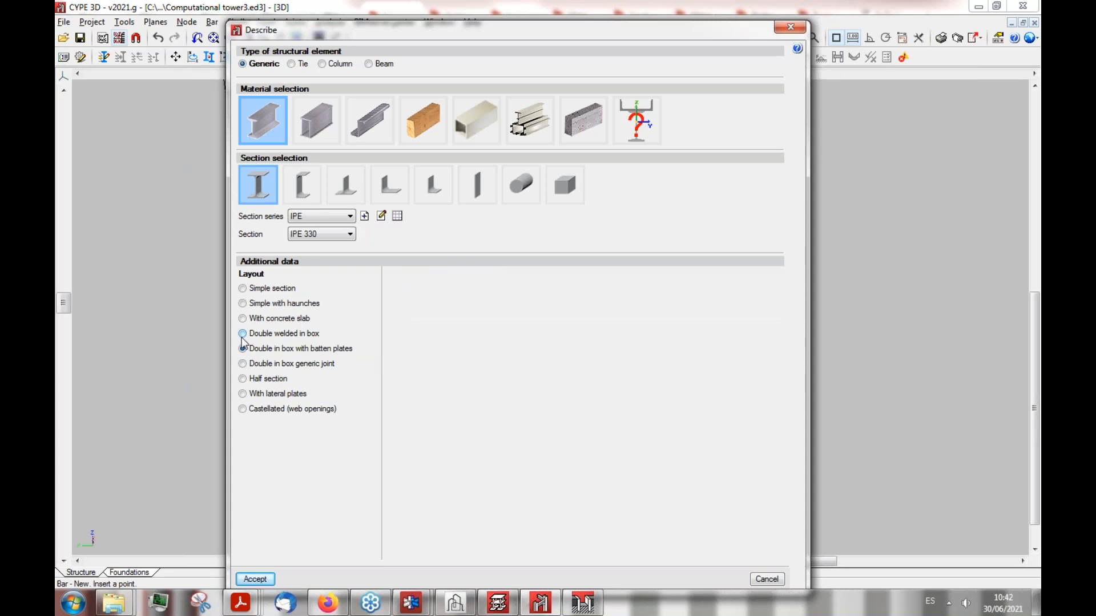
left_click(243, 335)
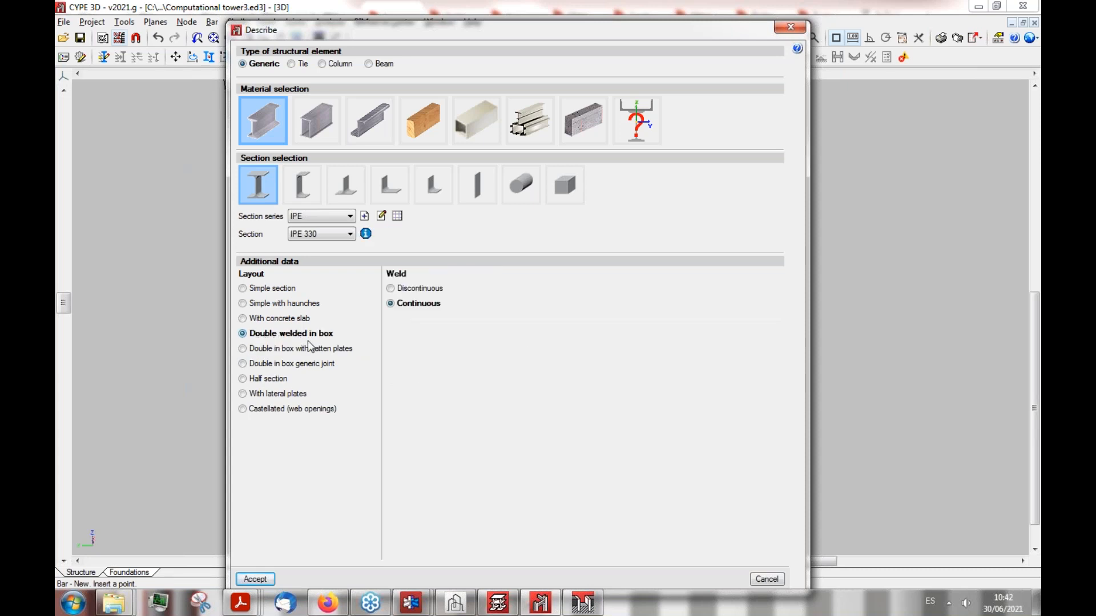
left_click(243, 319)
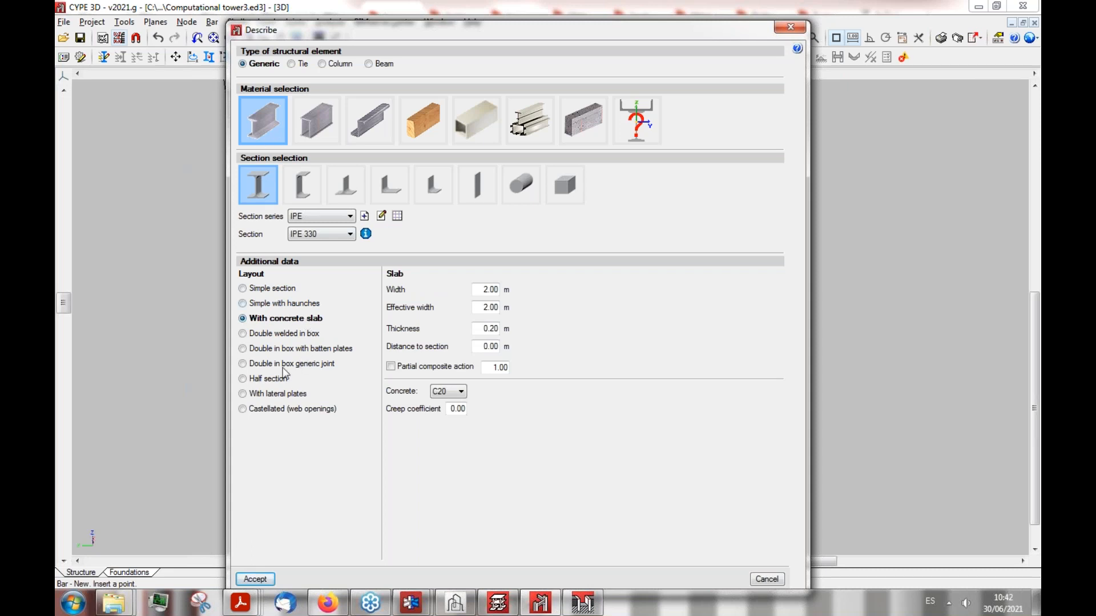
Step: View the half section, double in box generic joint and batten plates layouts, then close the description without accepting it
left_click(245, 379)
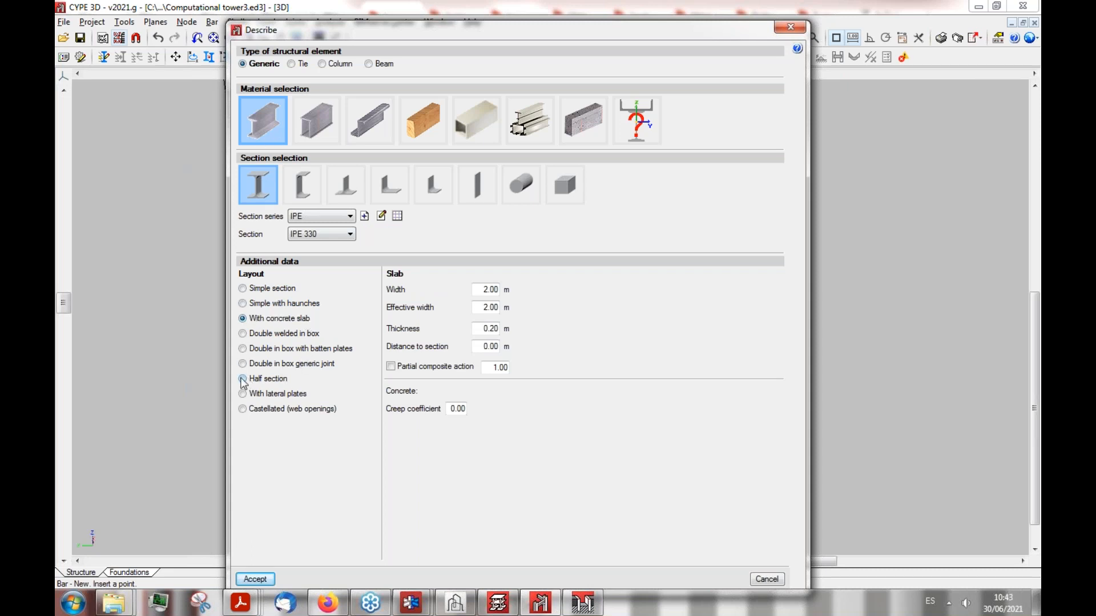
left_click(243, 364)
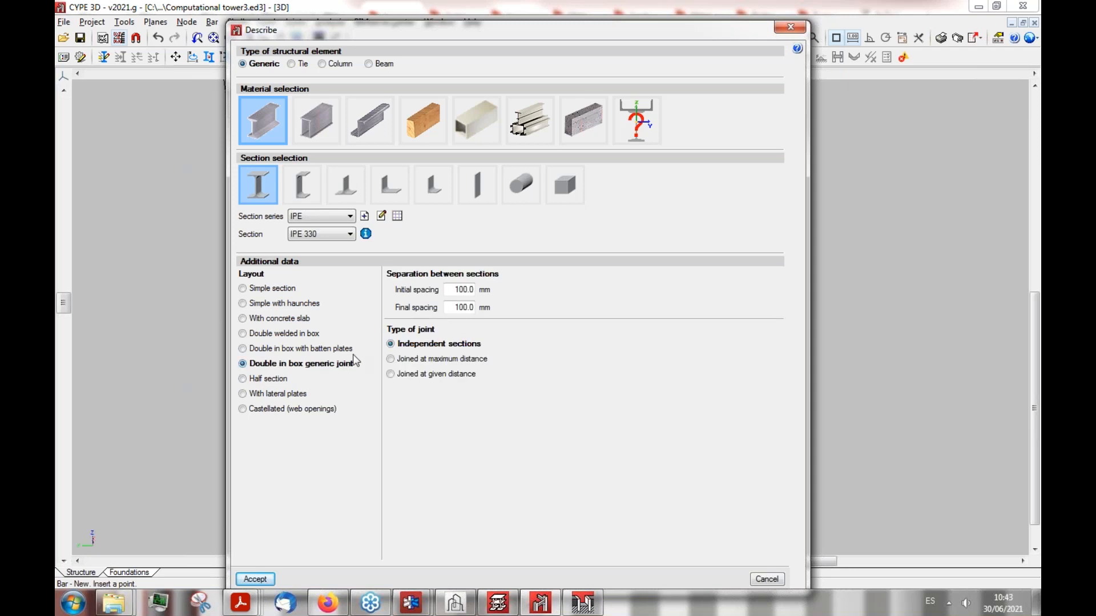
left_click(276, 354)
left_click_drag(495, 29, 368, 18)
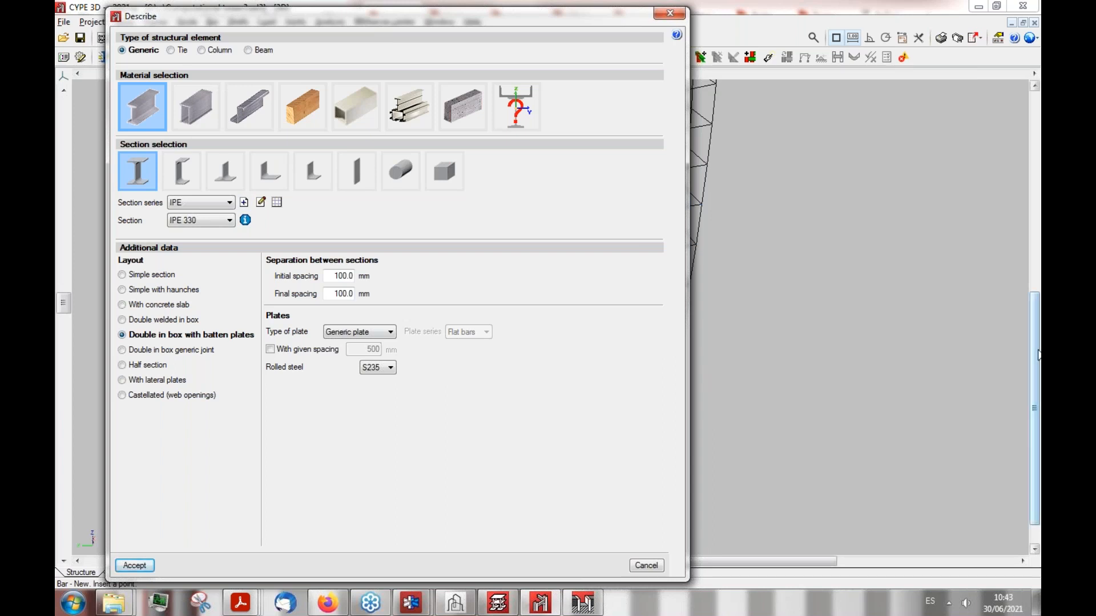
left_click(1020, 358)
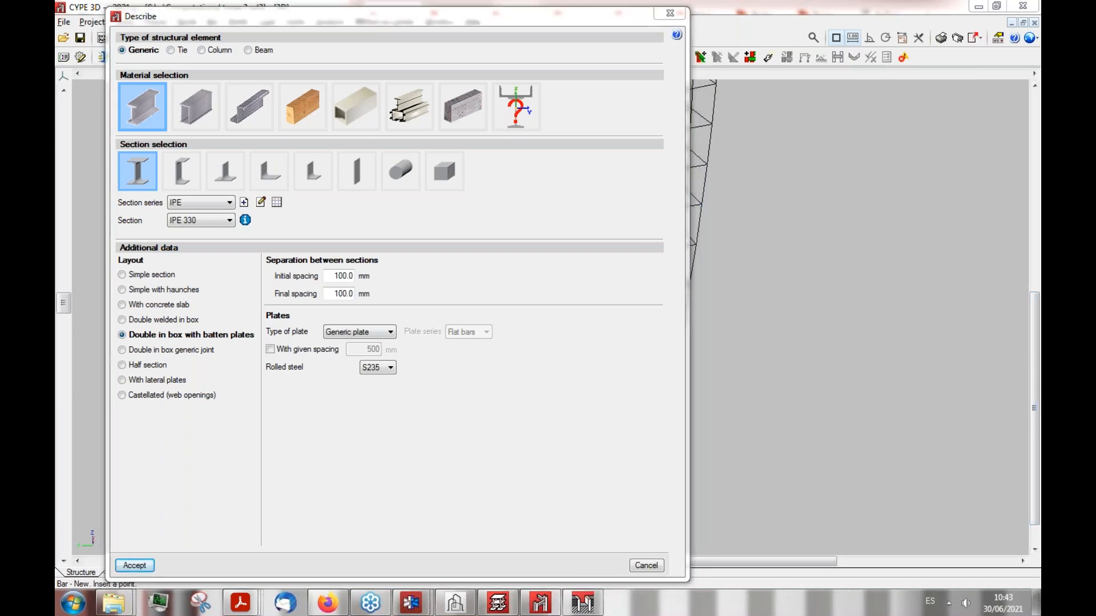
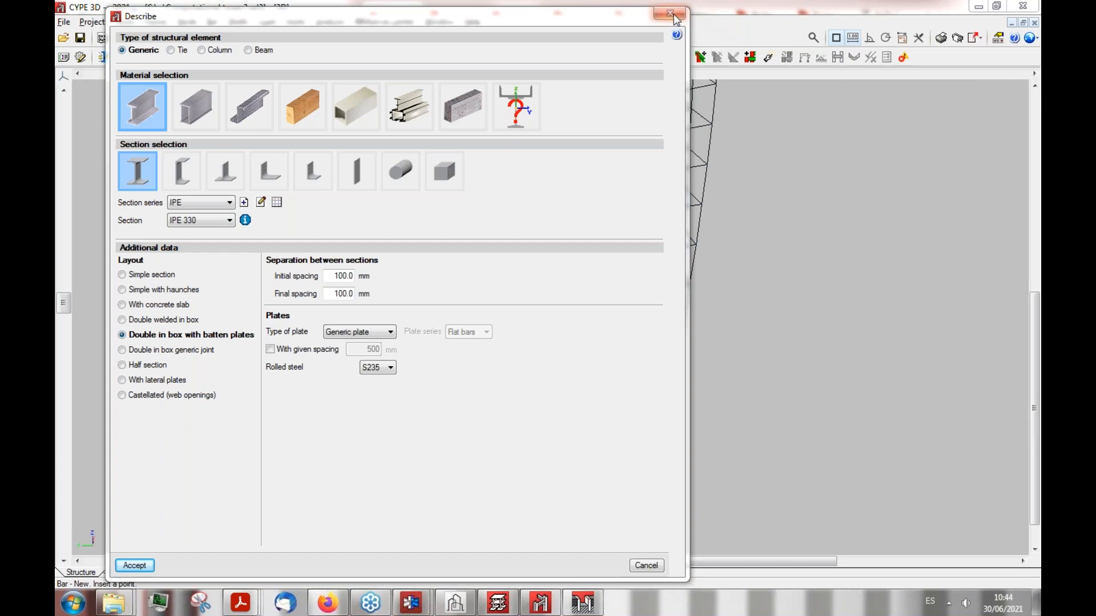
key("Return")
left_click(425, 229)
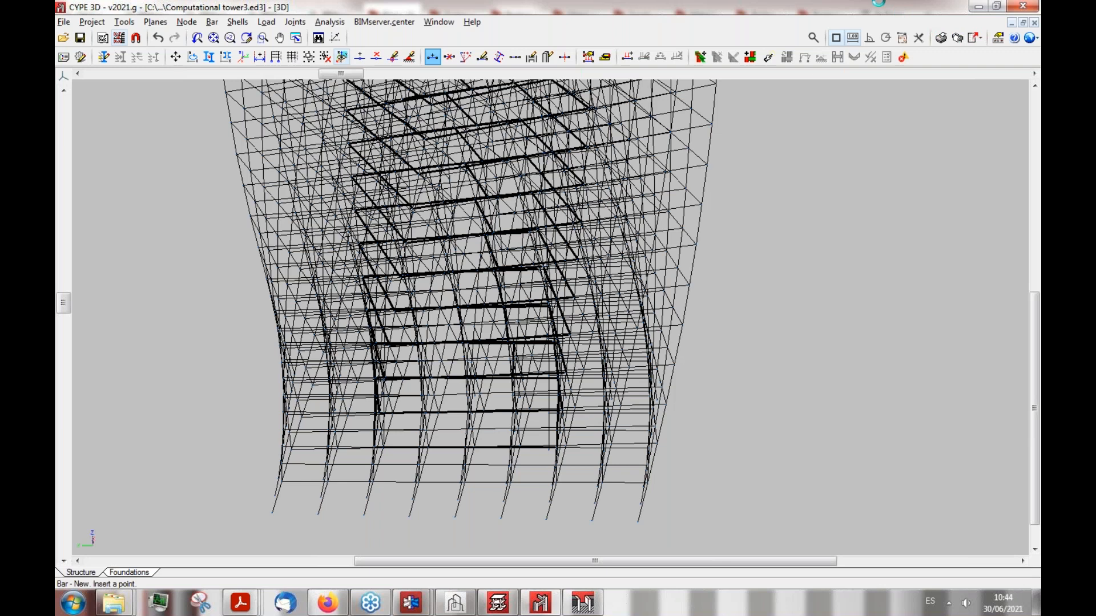
Step: Switch to the nuevo_1702 project in CYPECAD and close the wall pressure diagram dialogs
mouse_move(497, 603)
left_click(507, 520)
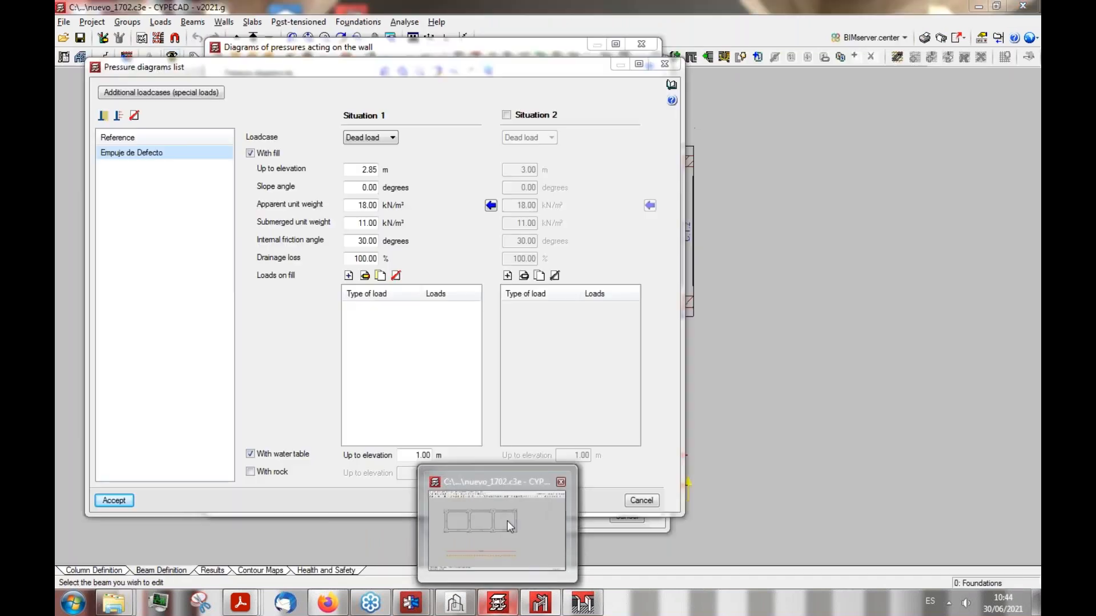
left_click(664, 64)
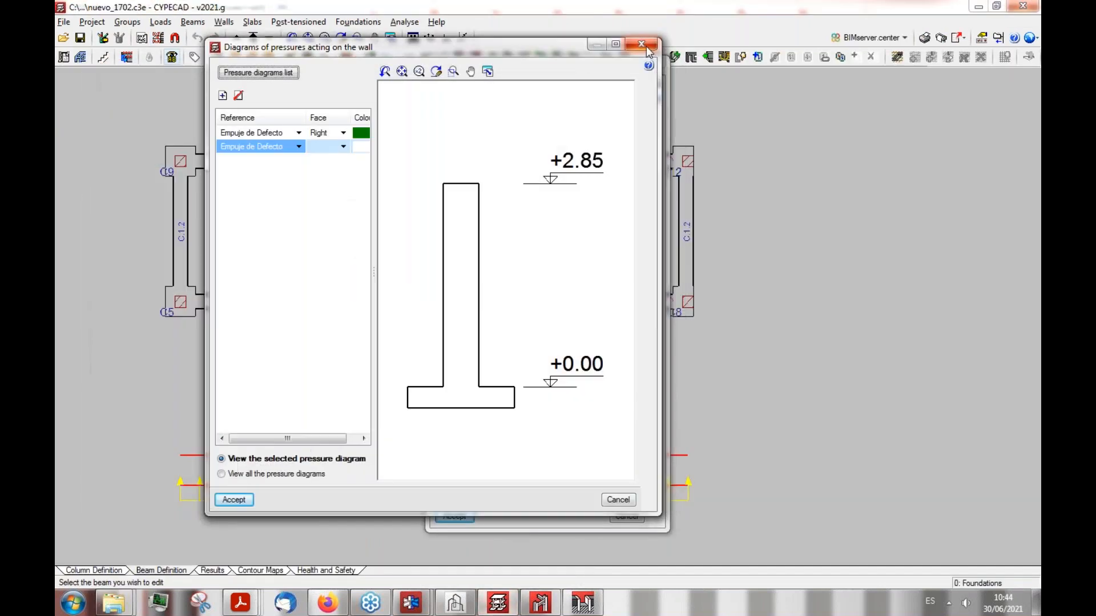
left_click(638, 46)
left_click(650, 63)
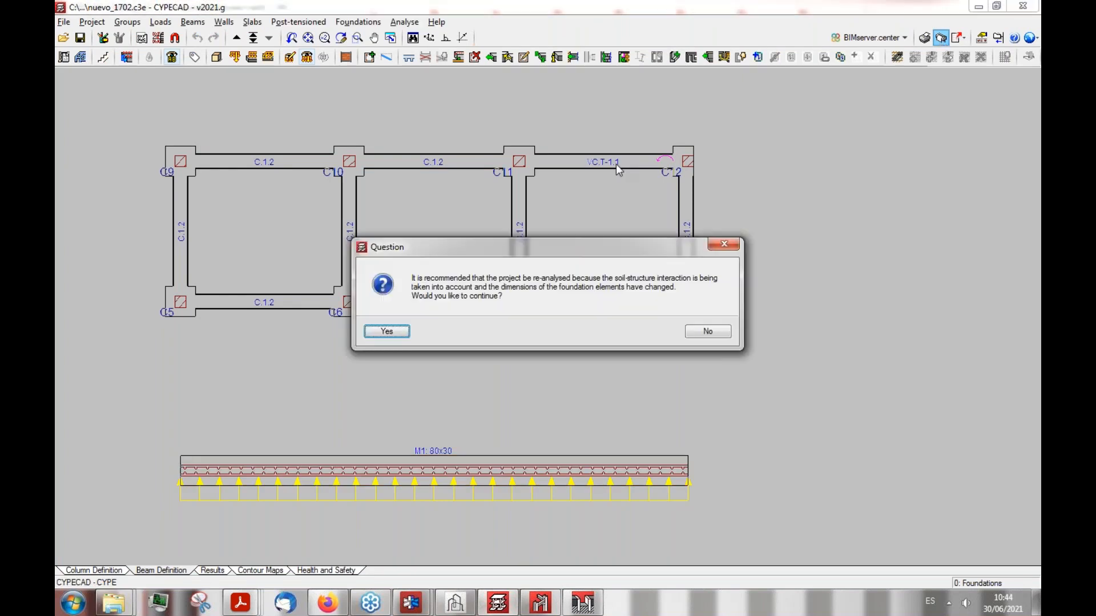
Step: Continue to the drawing selection without re-analysing and add a Floor plans drawing of type Replanteo at scale 1/125
left_click_drag(529, 248, 423, 259)
left_click(283, 342)
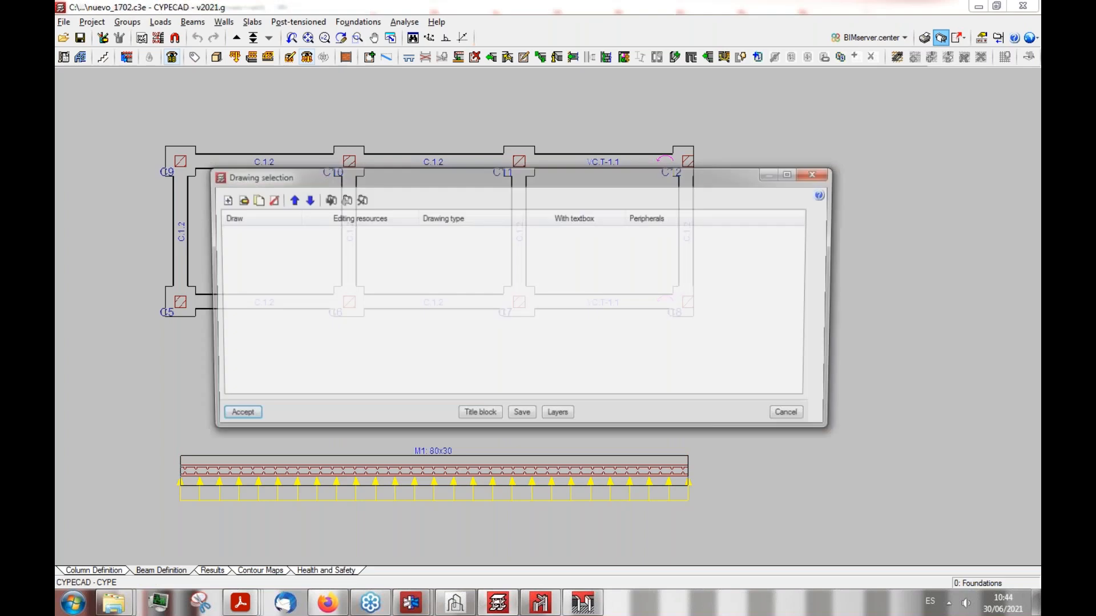
left_click_drag(416, 177, 284, 189)
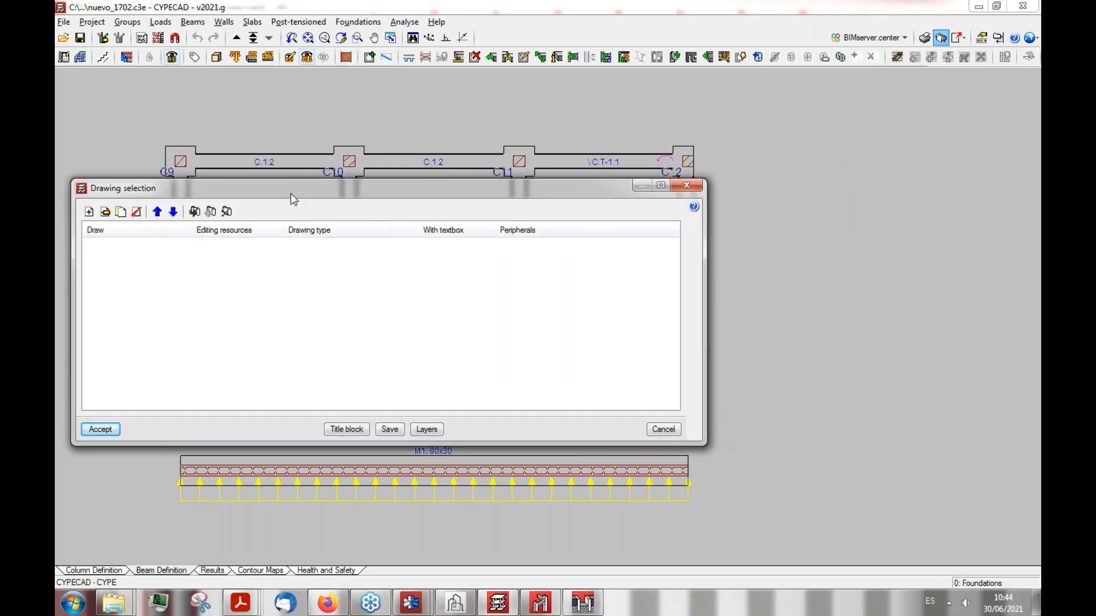
left_click(89, 212)
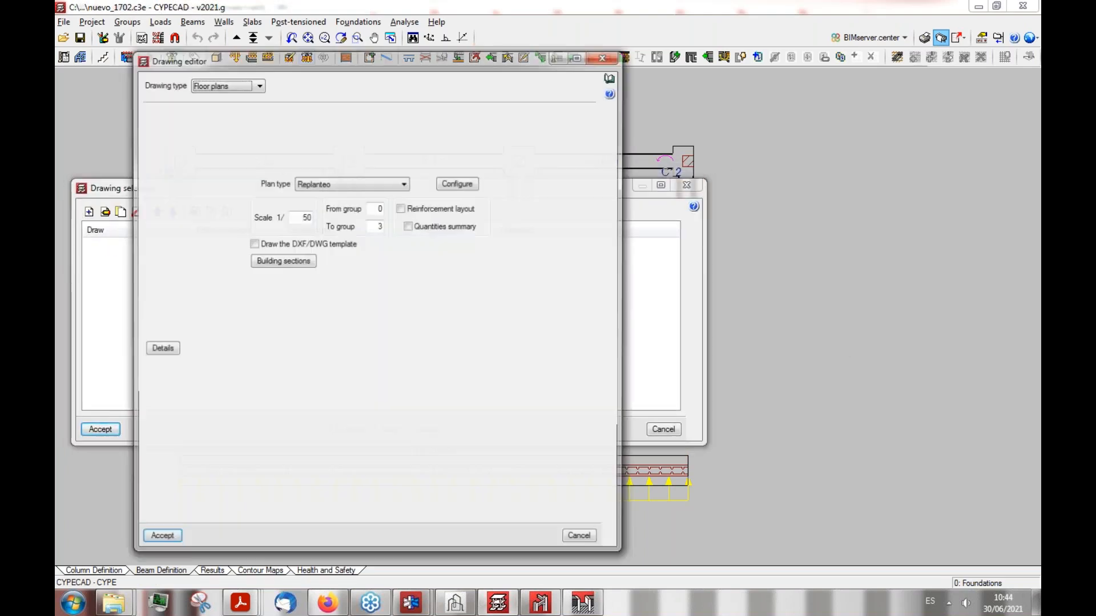
left_click_drag(284, 58, 306, 57)
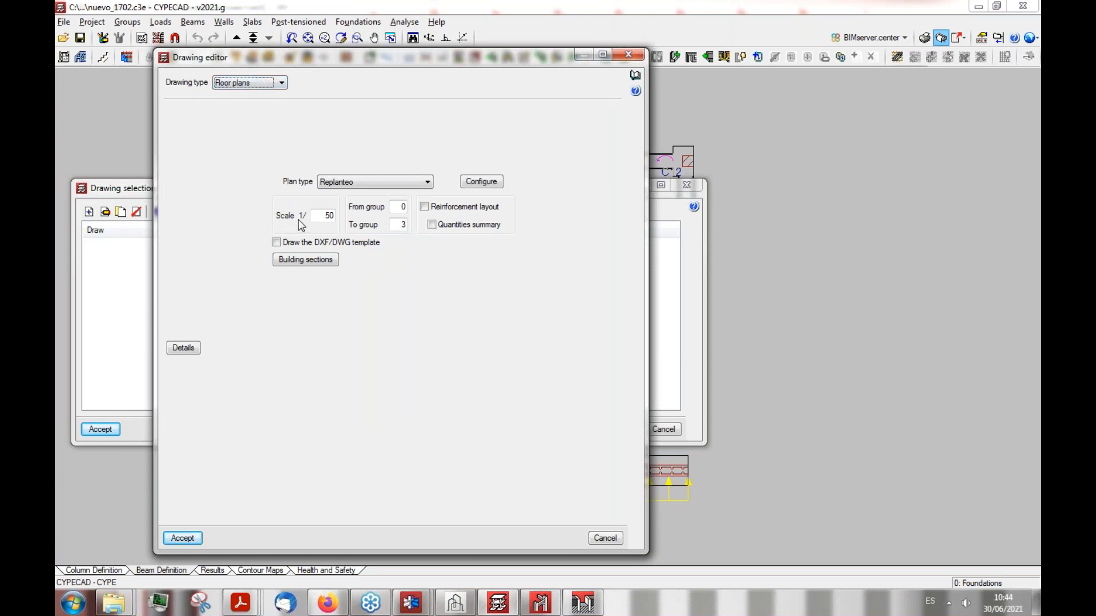
double_click(329, 215)
type("12")
left_click_drag(390, 59, 406, 57)
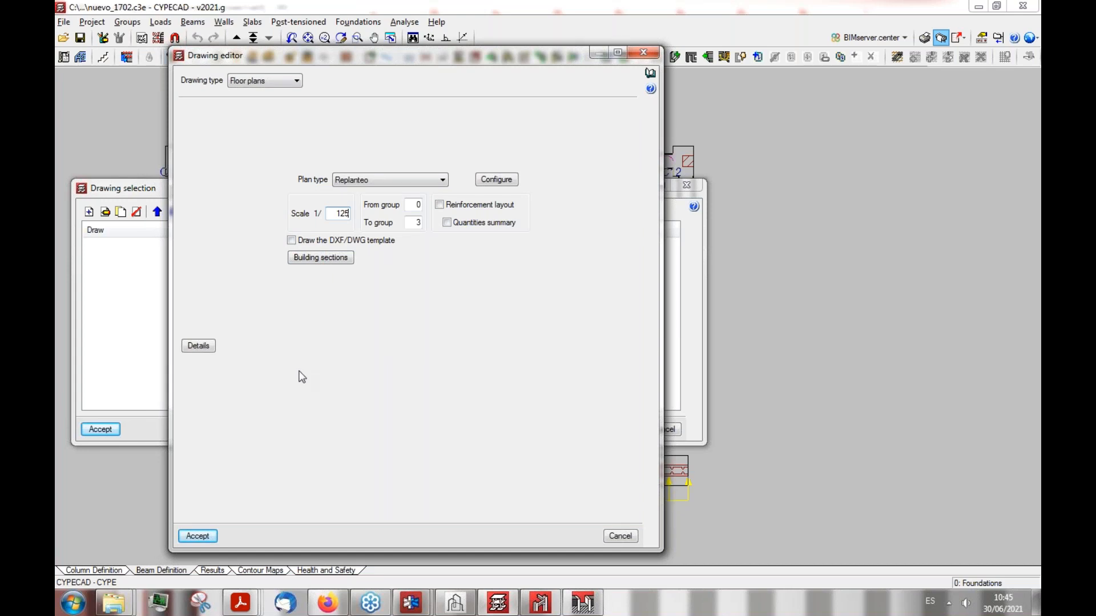
left_click(198, 537)
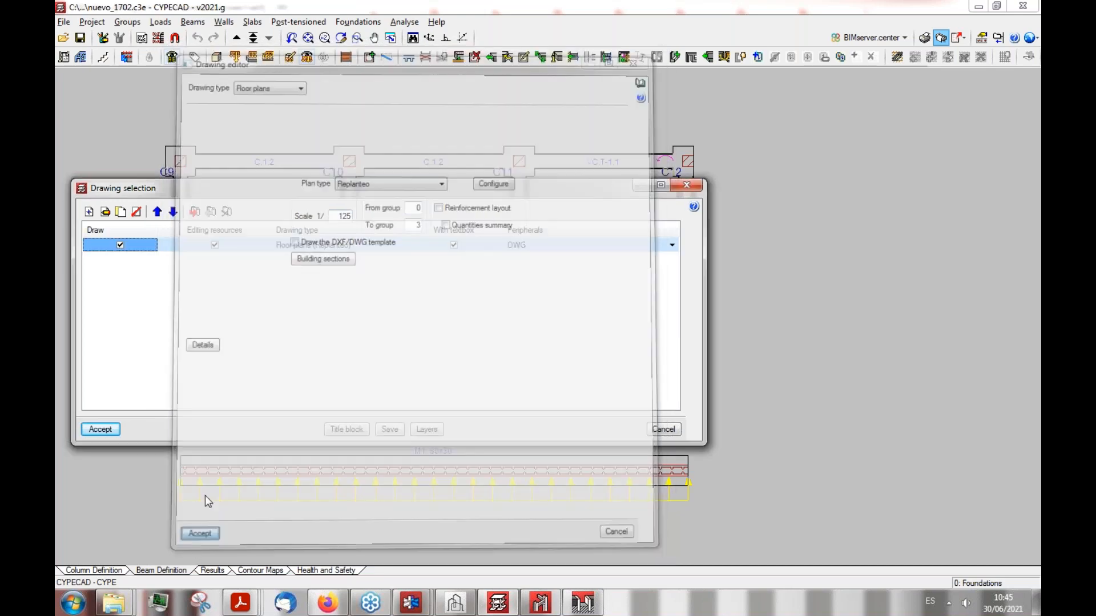
Step: Generate the drawing composition, show the detail of all the drawings and check the Foundations sheet's text box
left_click(111, 430)
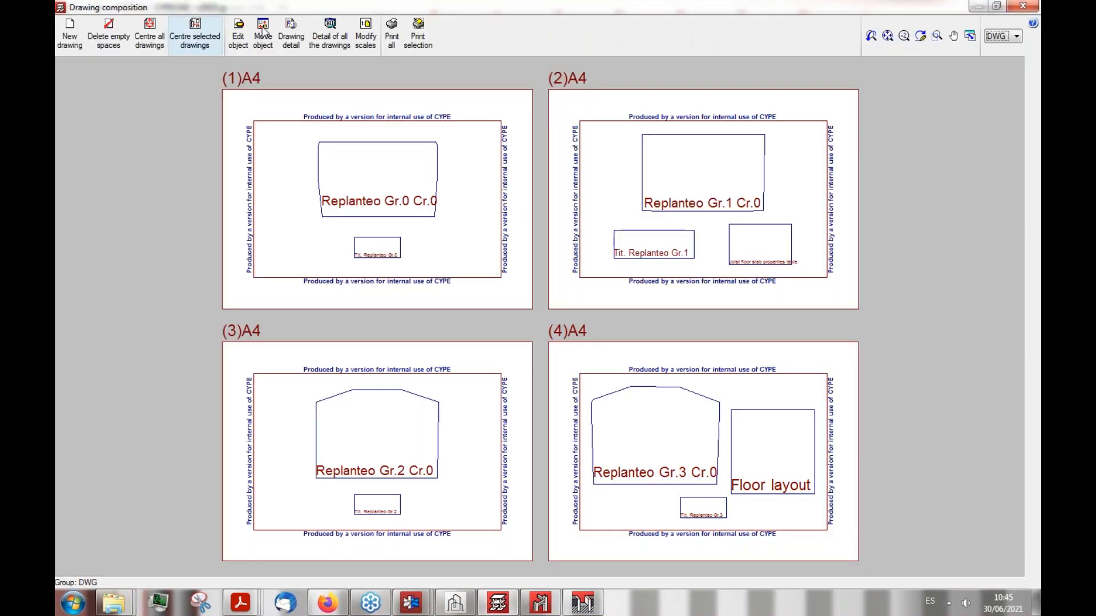
left_click(329, 44)
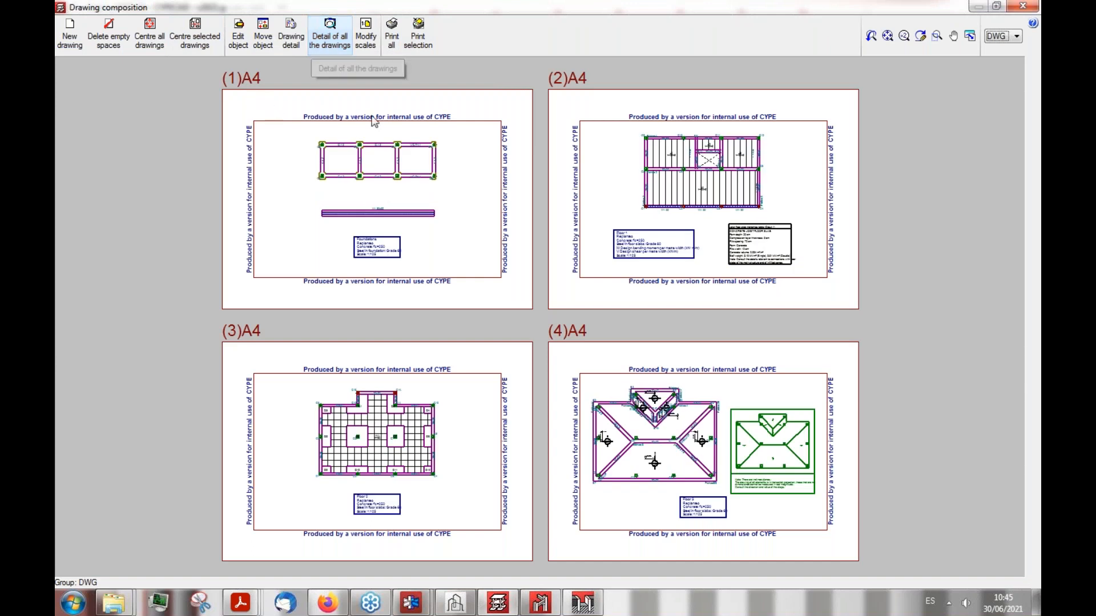
scroll(385, 254, "up", 1)
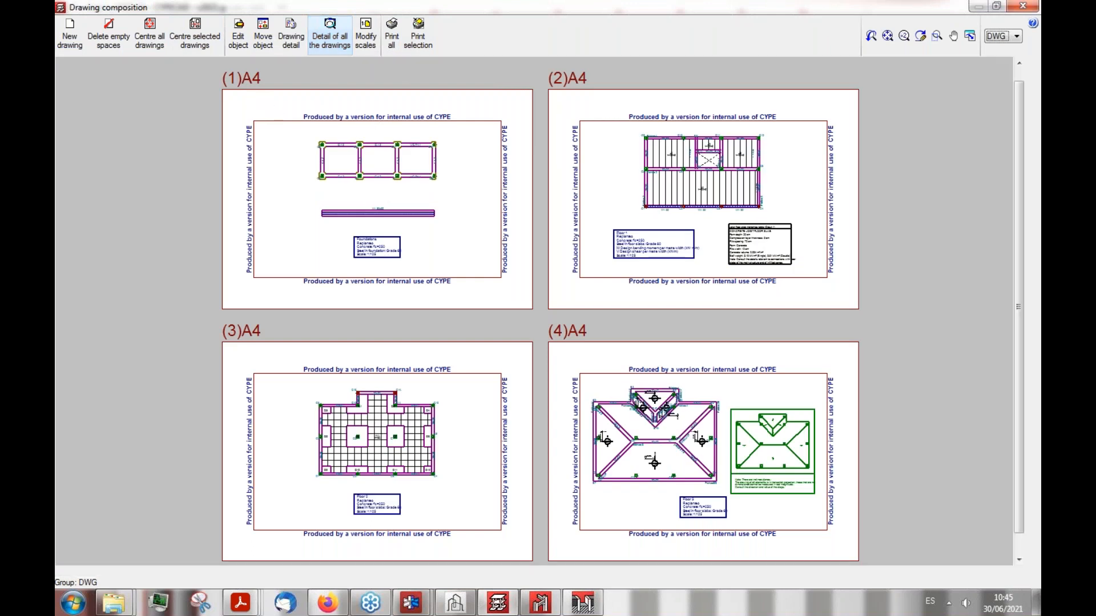
scroll(388, 255, "up", 5)
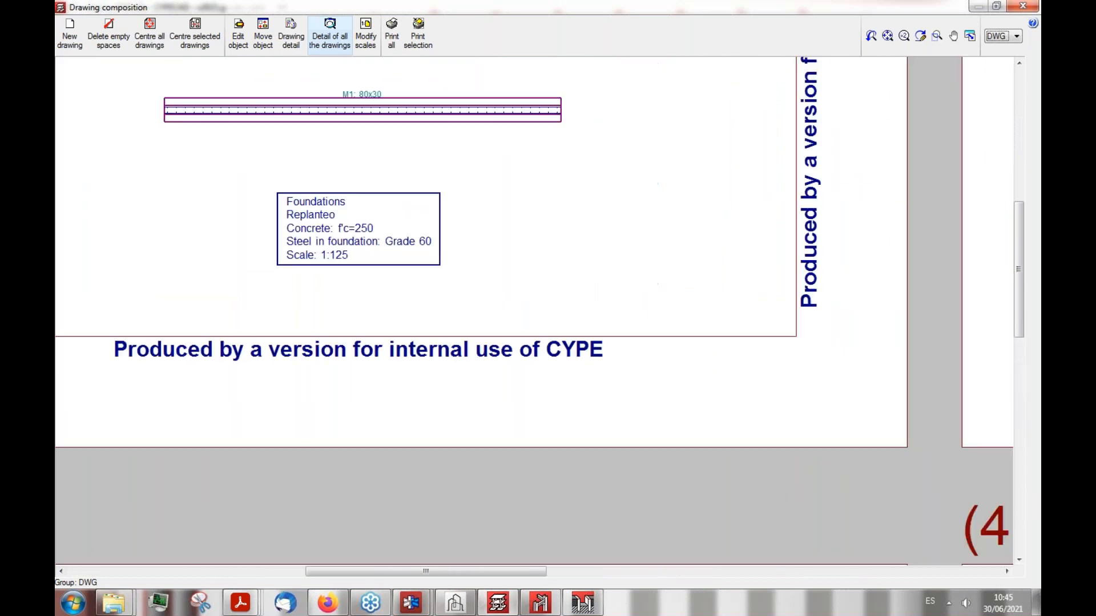
scroll(296, 264, "up", 3)
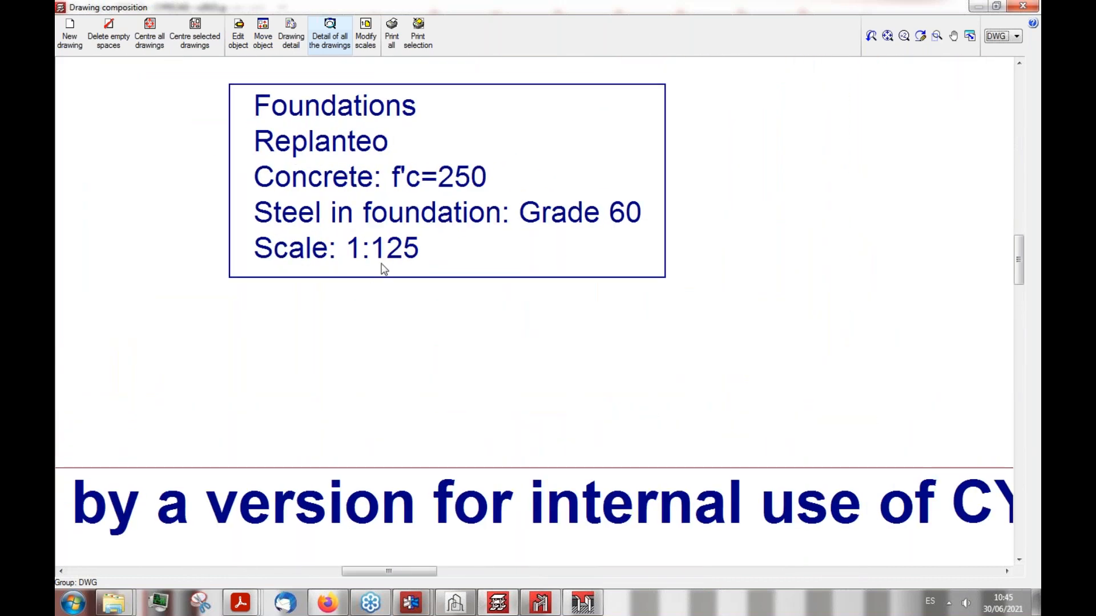
Step: Examine the layout of the A4 sheets and the scale in the Foundations text box, then leave the composition
scroll(384, 269, "down", 7)
scroll(330, 354, "up", 7)
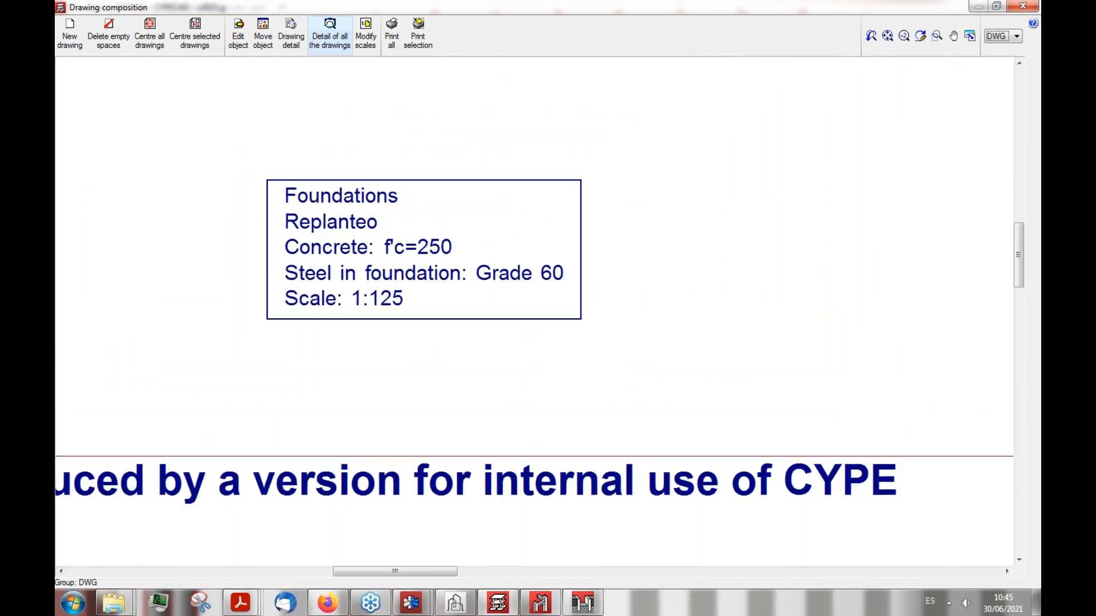
scroll(329, 355, "down", 8)
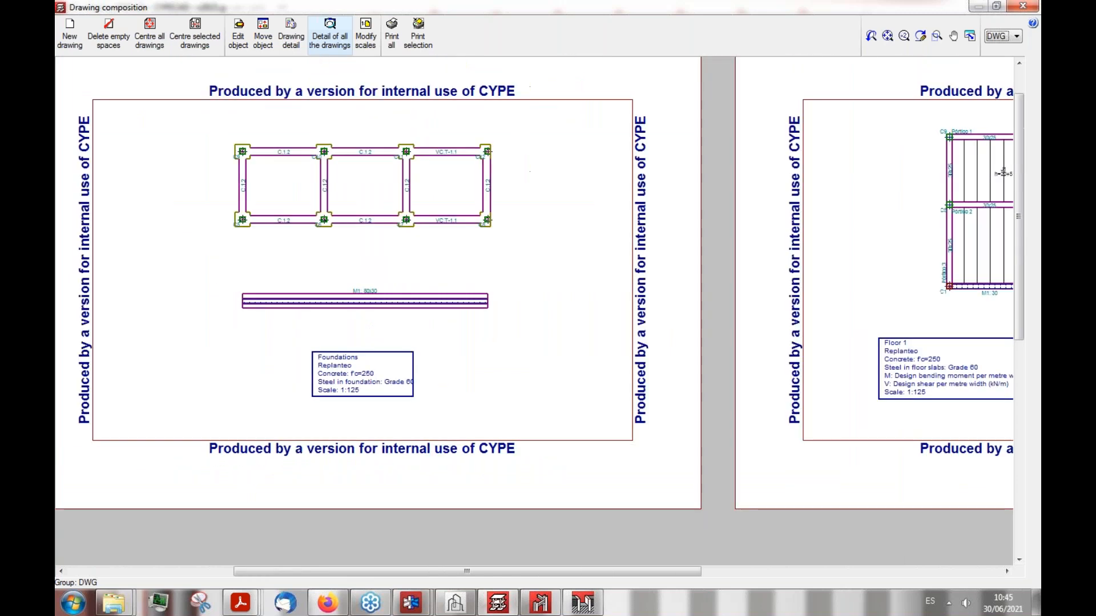
scroll(292, 242, "up", 2)
scroll(344, 242, "down", 2)
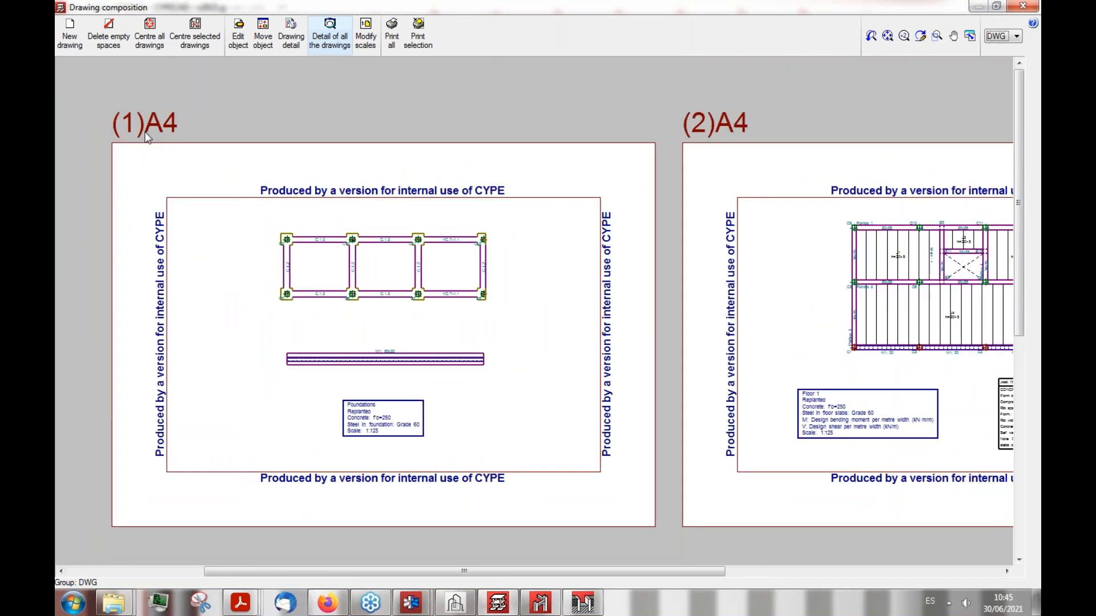
scroll(280, 273, "down", 6)
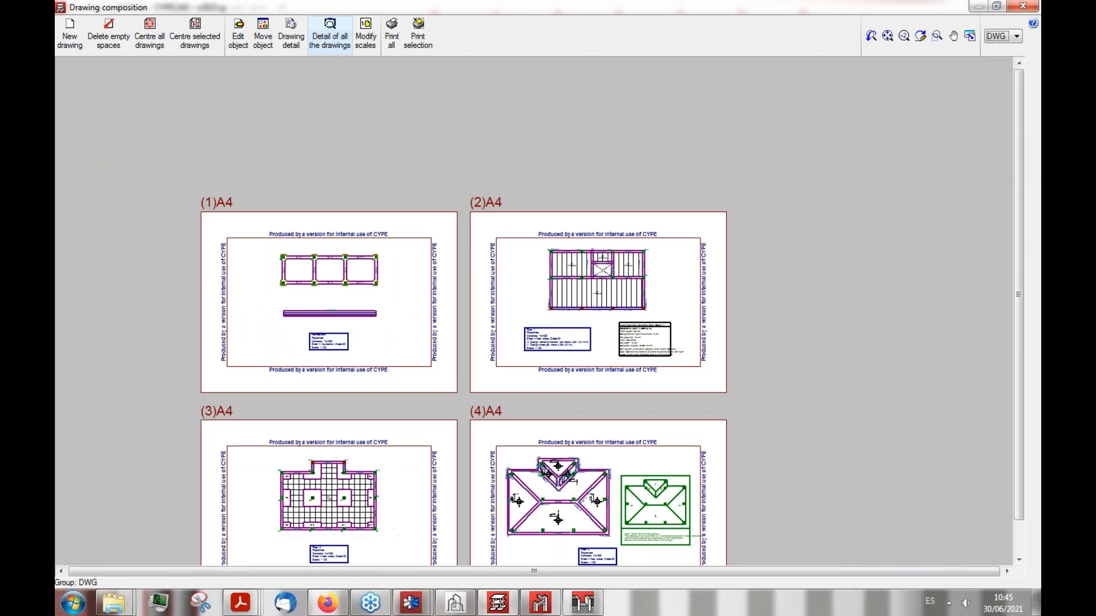
scroll(313, 320, "up", 2)
scroll(300, 293, "up", 5)
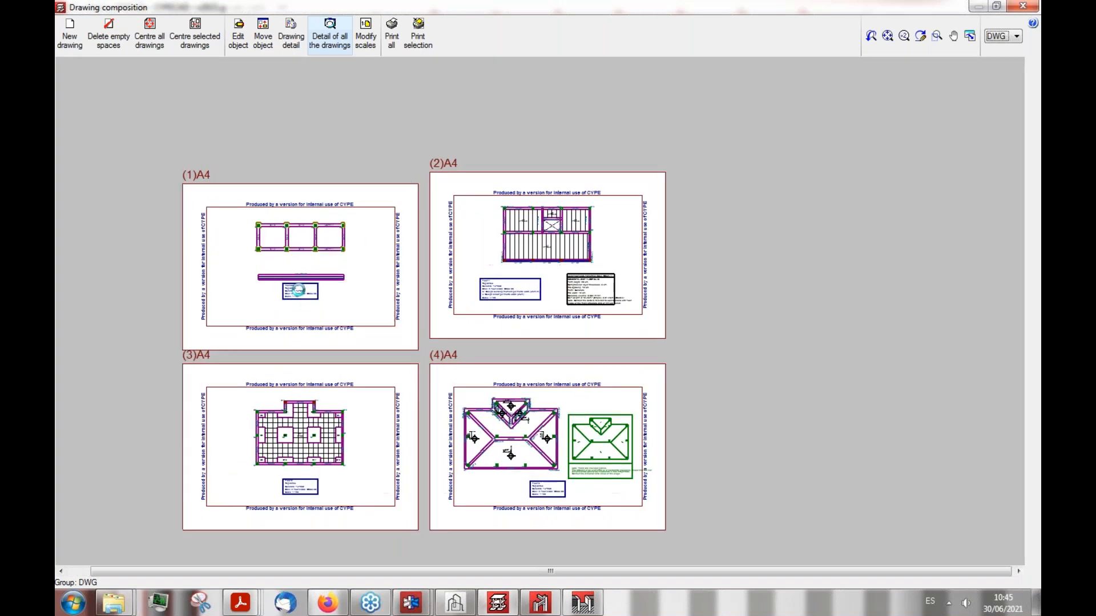
scroll(295, 320, "down", 4)
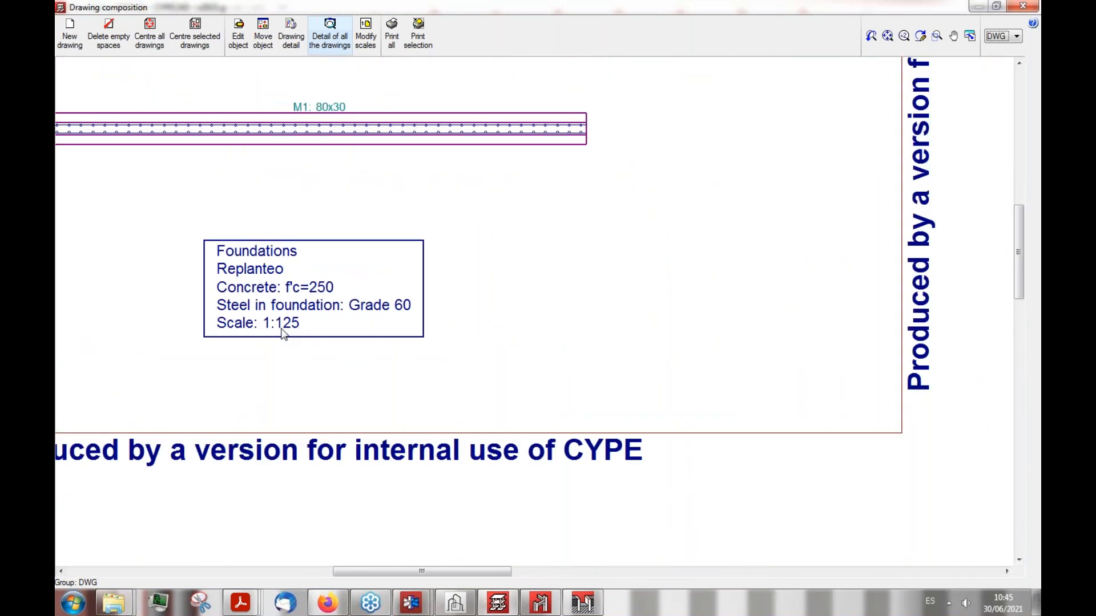
scroll(255, 318, "down", 3)
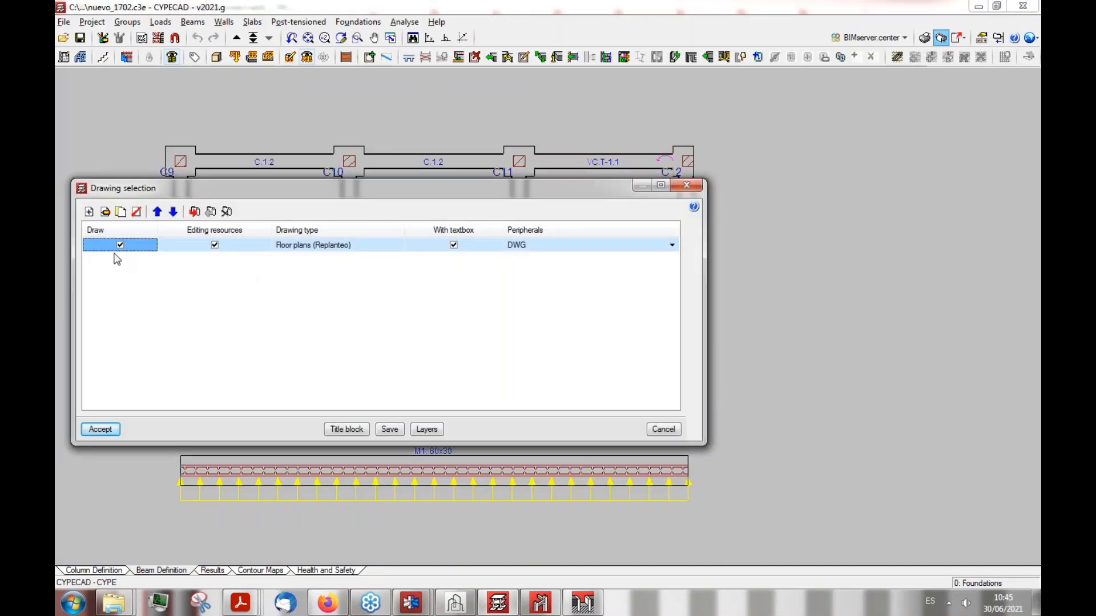
Step: Set the scale of the Floor plans (Replanteo) drawing to 1/25
left_click(121, 212)
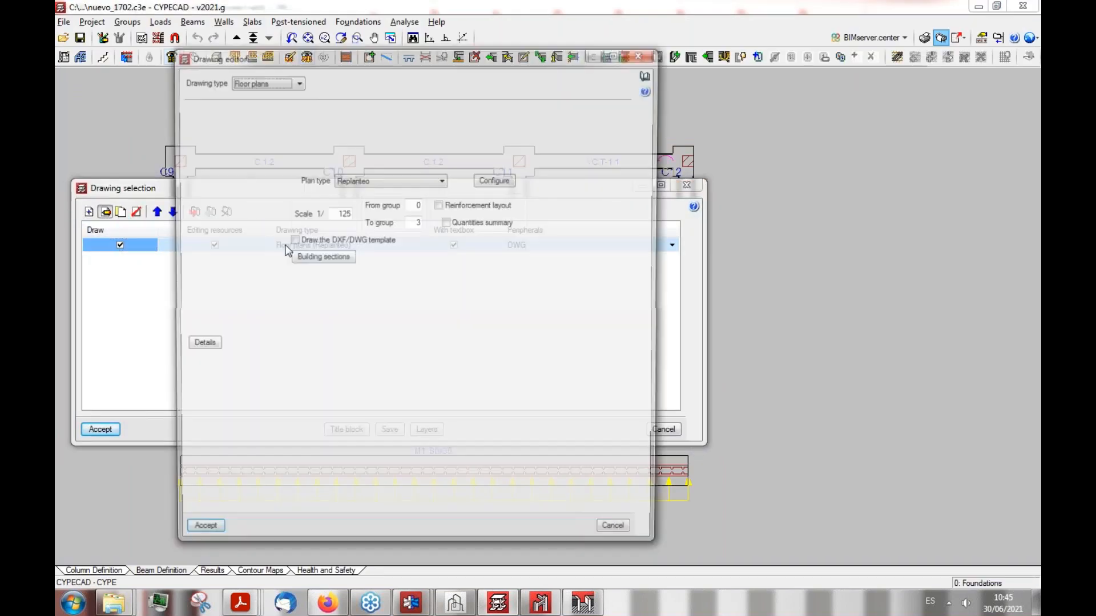
left_click_drag(339, 213, 348, 212)
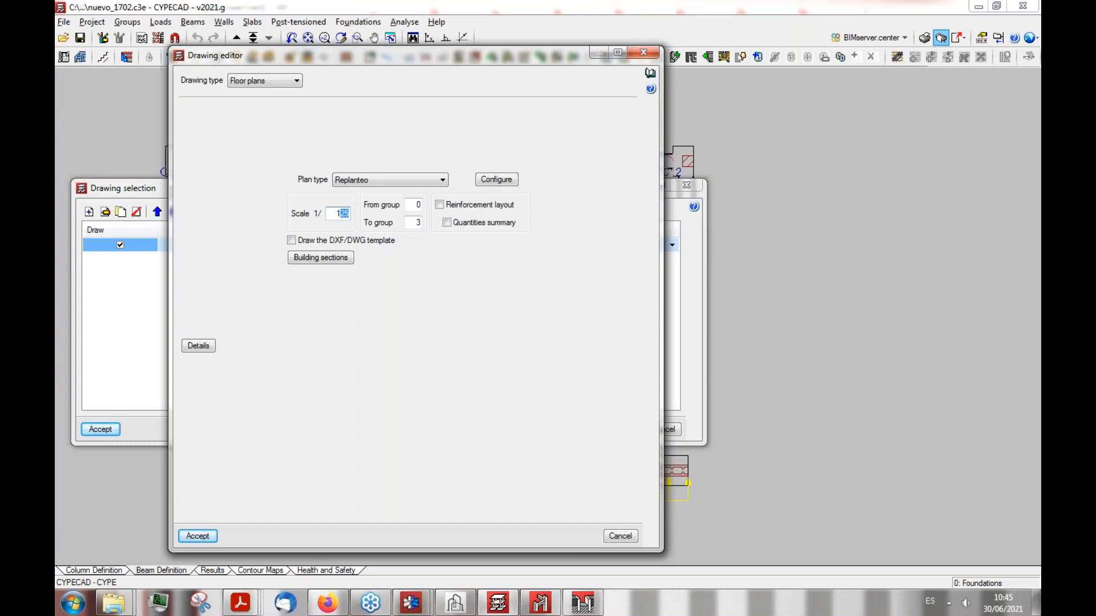
key("Tab")
double_click(342, 213)
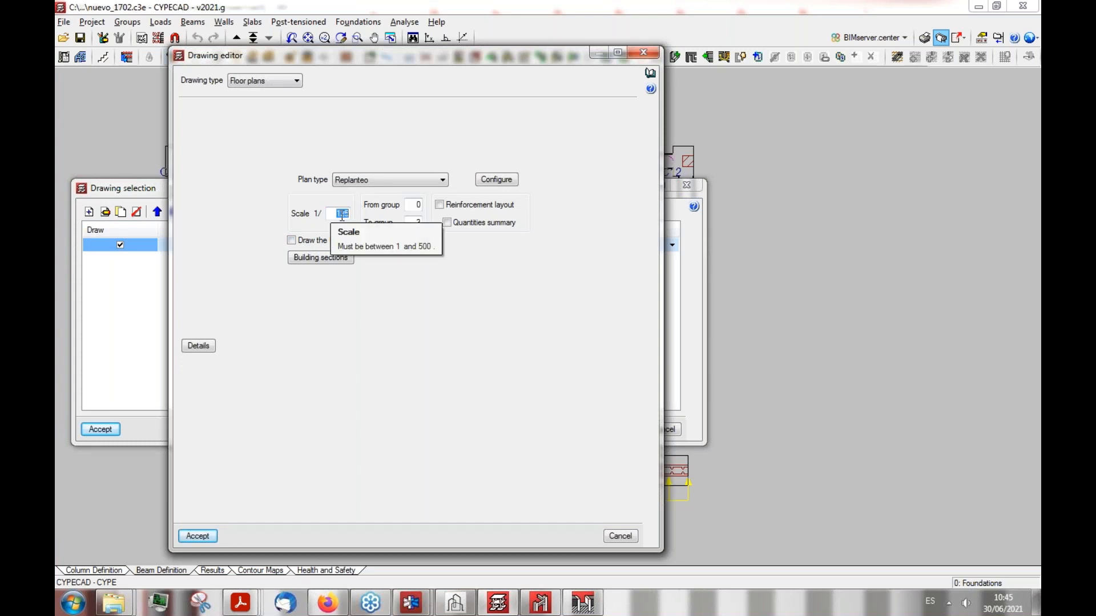
type("25")
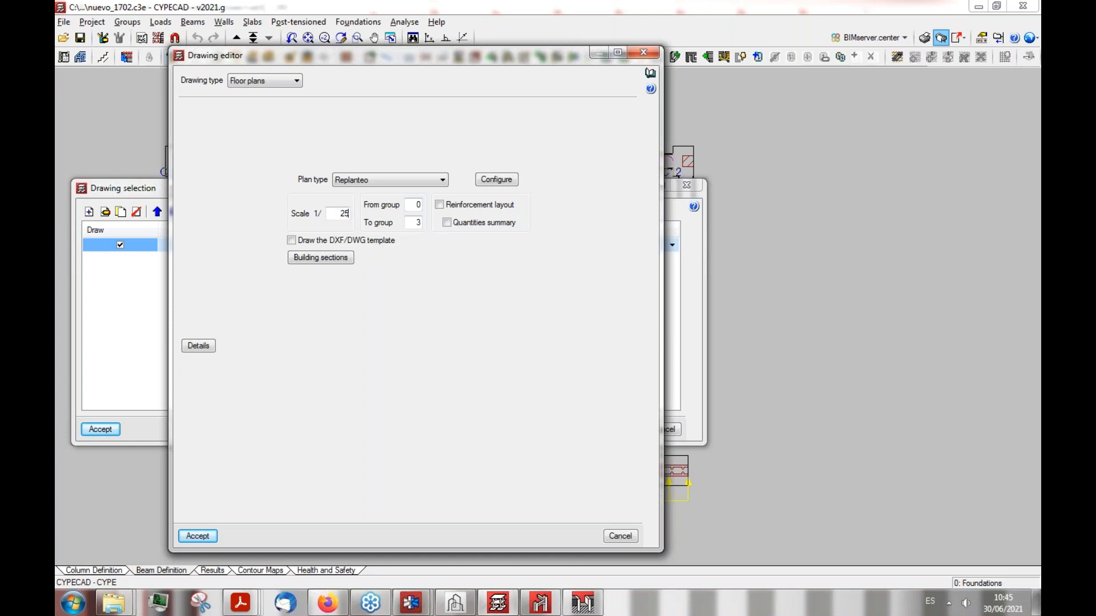
left_click(199, 536)
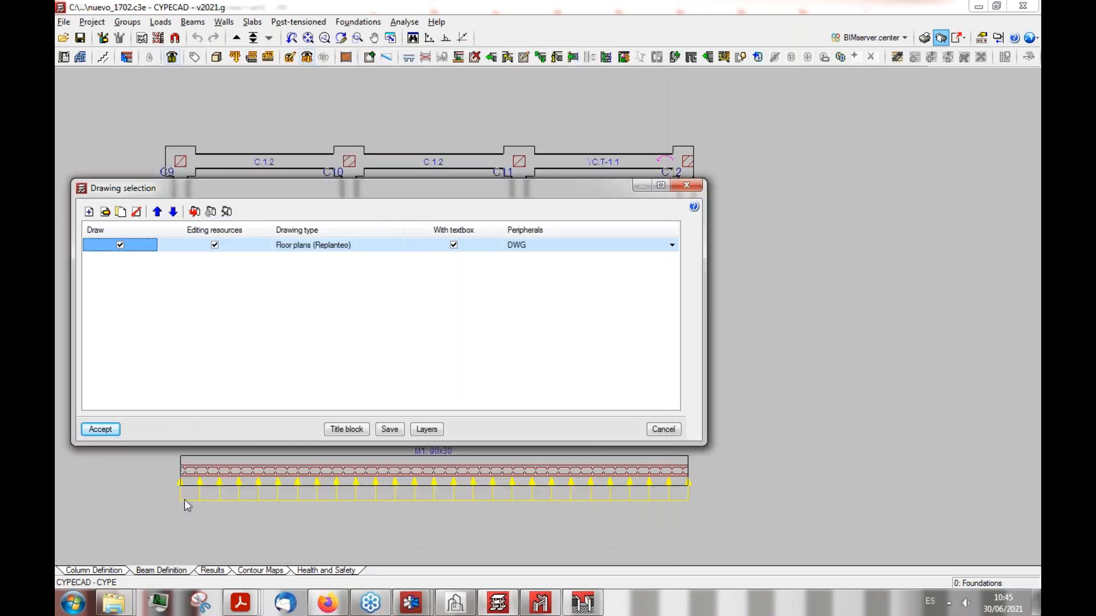
Step: Generate the drawing composition without keeping the previous composition settings and check the paper size of the first sheet
left_click(107, 429)
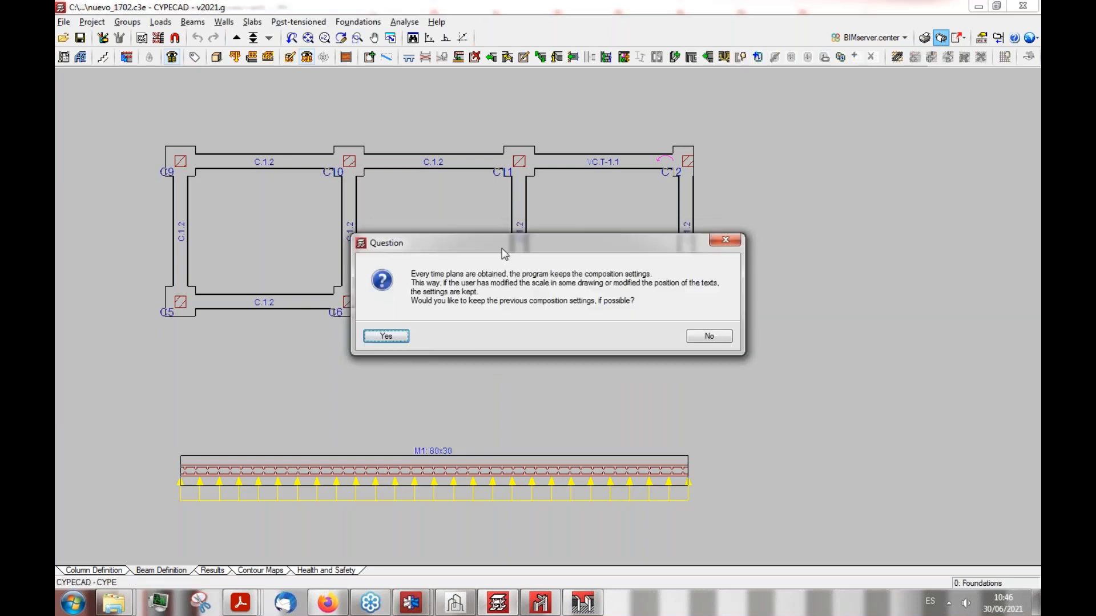
left_click_drag(542, 236, 416, 236)
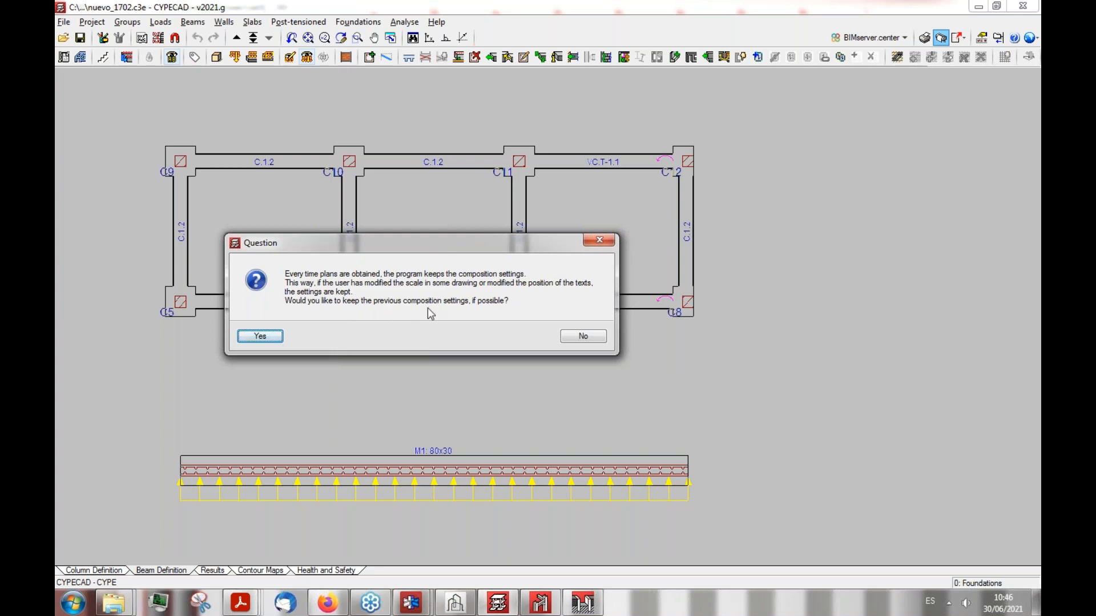
left_click(575, 336)
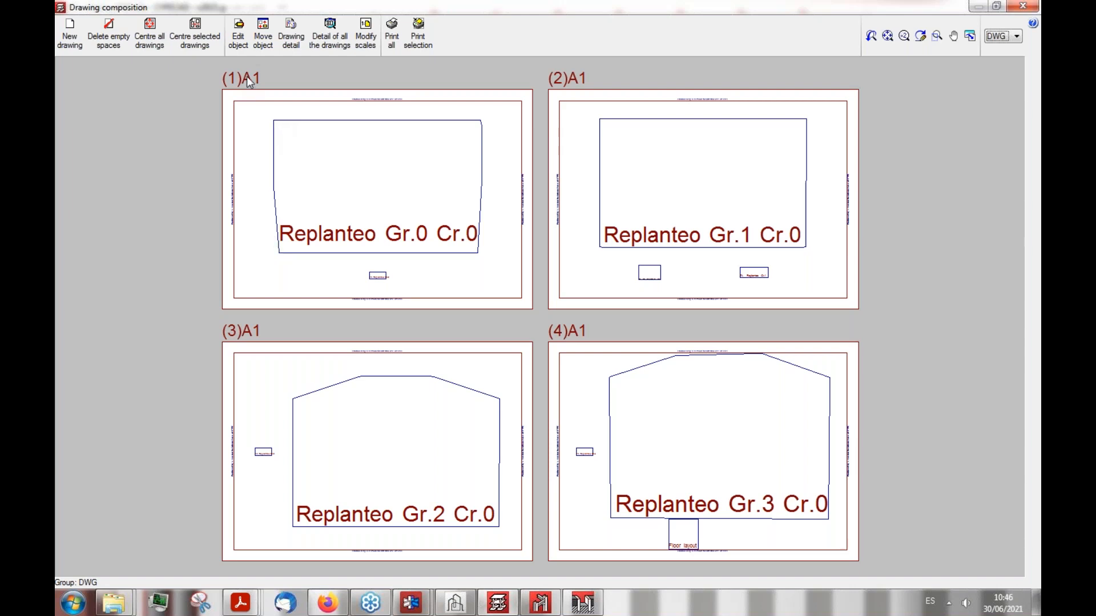
scroll(256, 79, "up", 5)
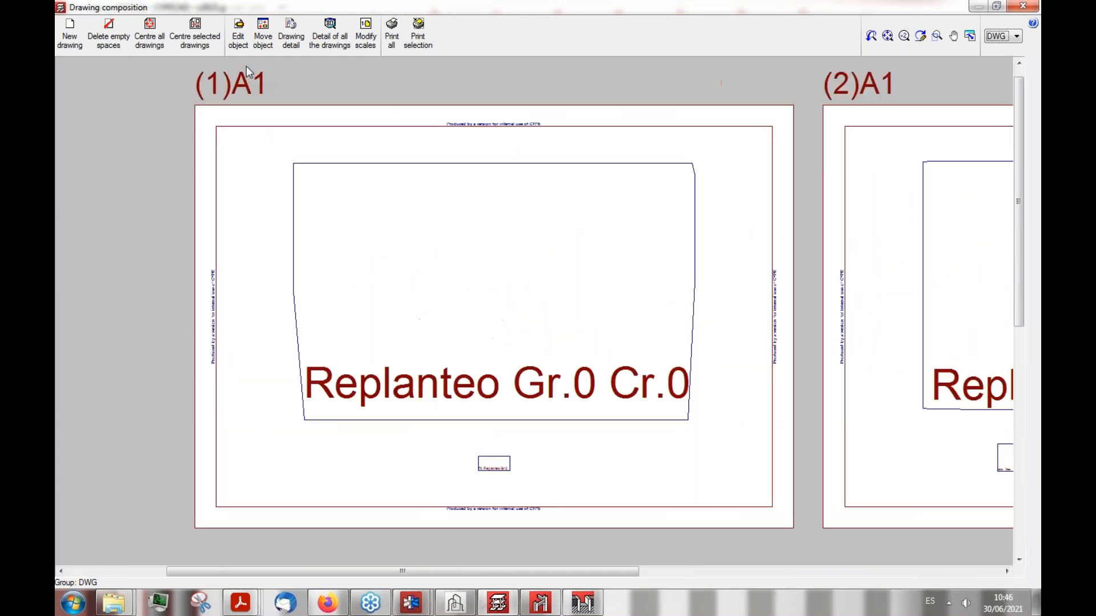
scroll(247, 71, "down", 2)
scroll(208, 144, "down", 4)
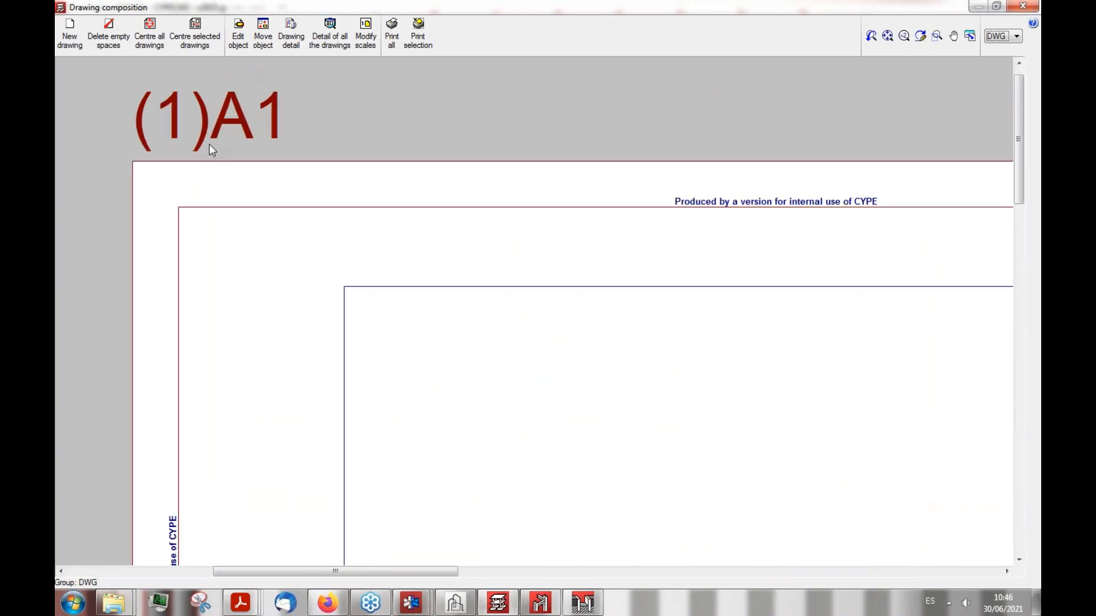
scroll(337, 270, "up", 1)
Step: Show the detail of all the drawings and check the scale in the Foundations text box
left_click(334, 38)
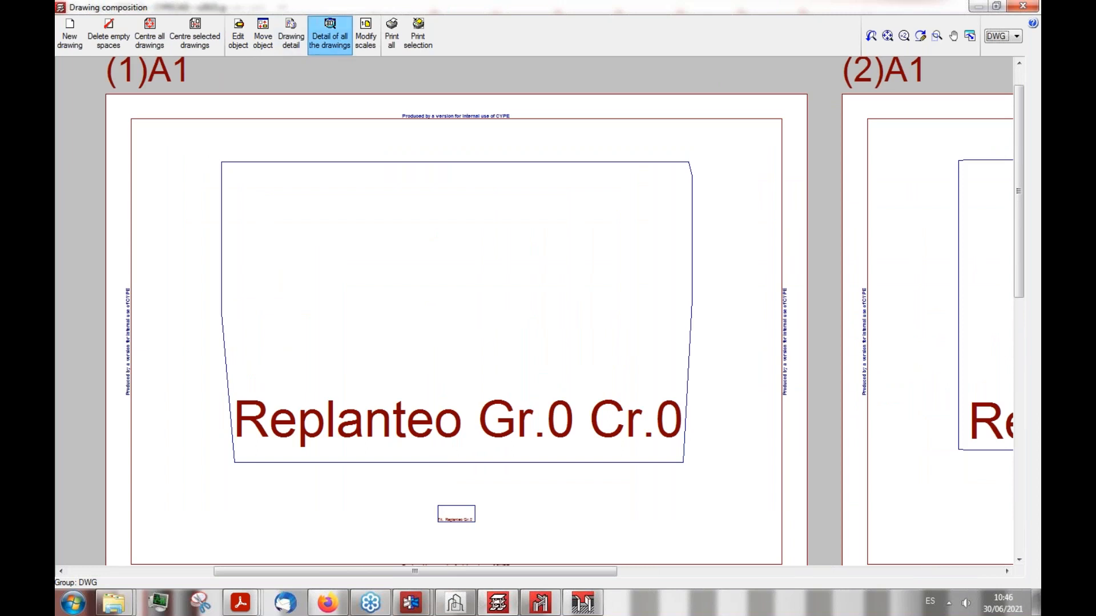
scroll(472, 520, "up", 4)
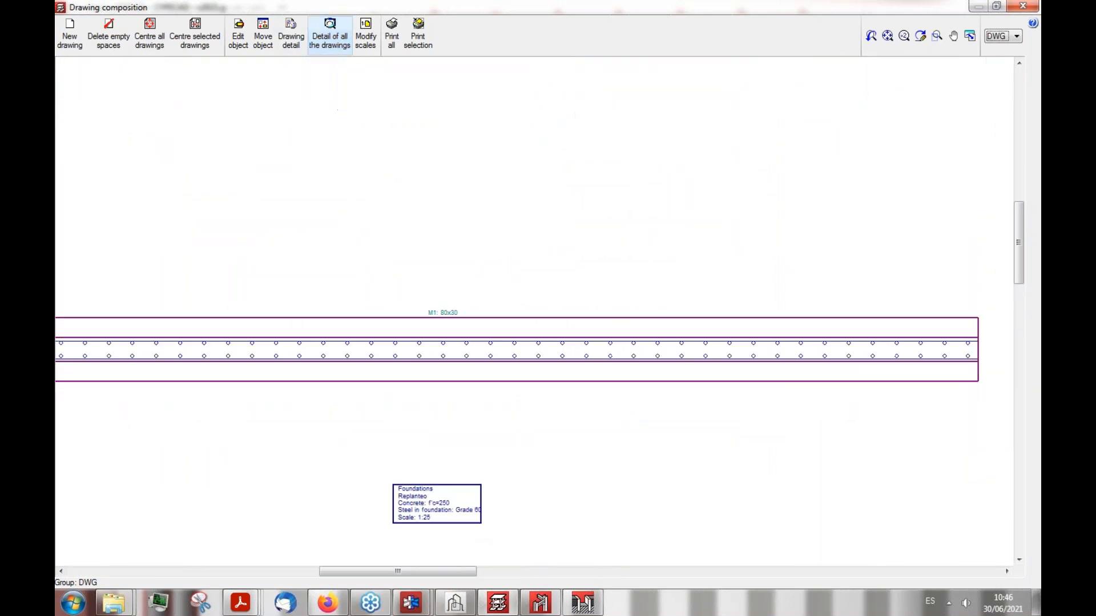
scroll(341, 527, "up", 3)
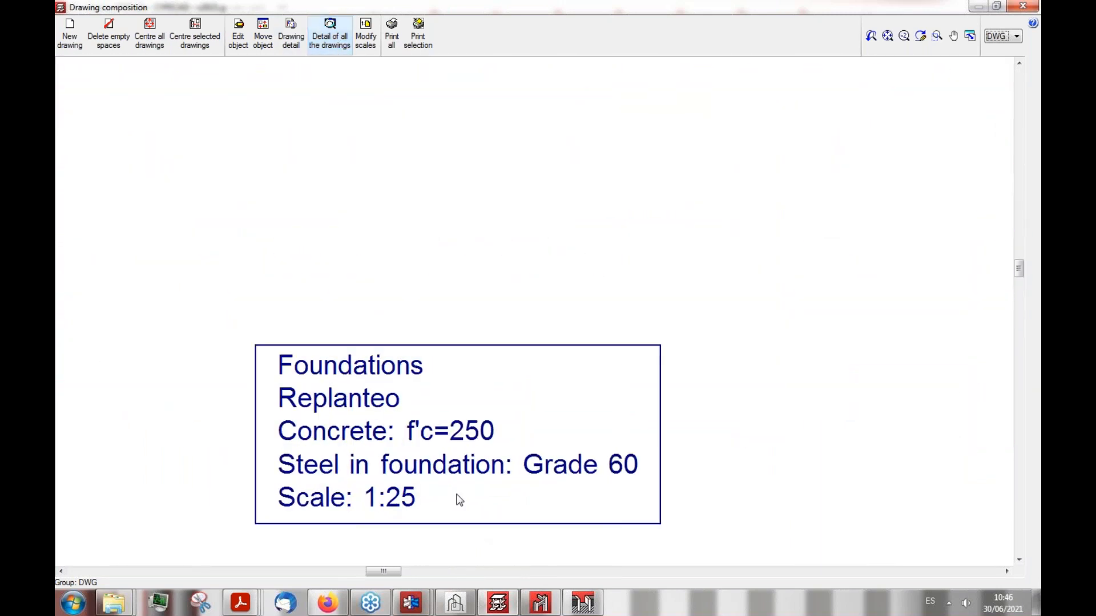
scroll(303, 485, "down", 4)
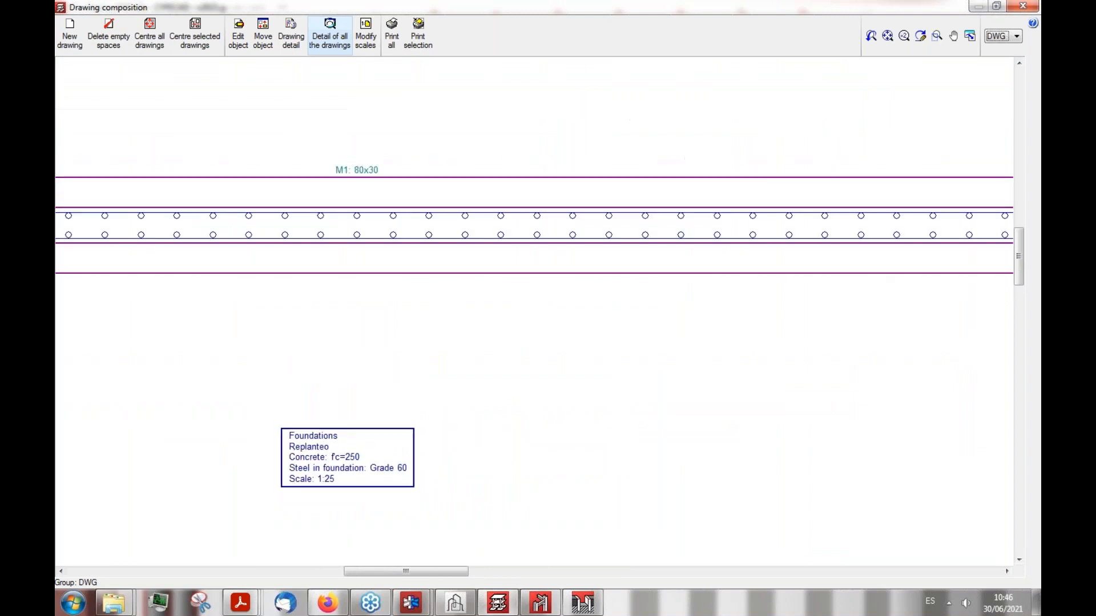
scroll(286, 439, "down", 4)
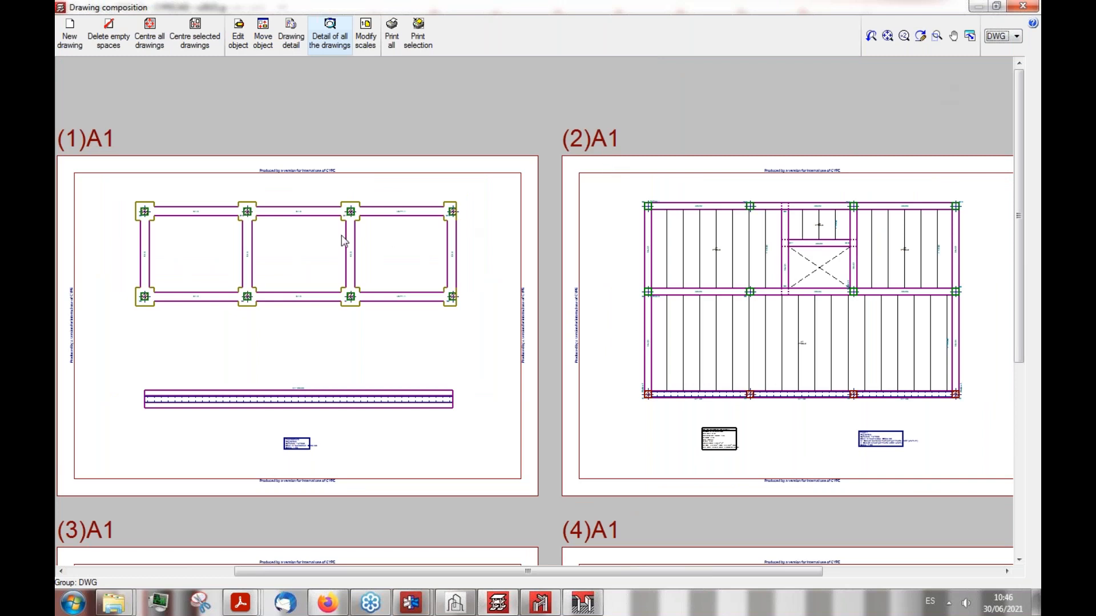
Step: Examine the foundation plan, its columns and the text box on the first A1 sheet
scroll(200, 303, "up", 5)
scroll(161, 316, "up", 2)
scroll(224, 297, "down", 4)
scroll(161, 149, "down", 4)
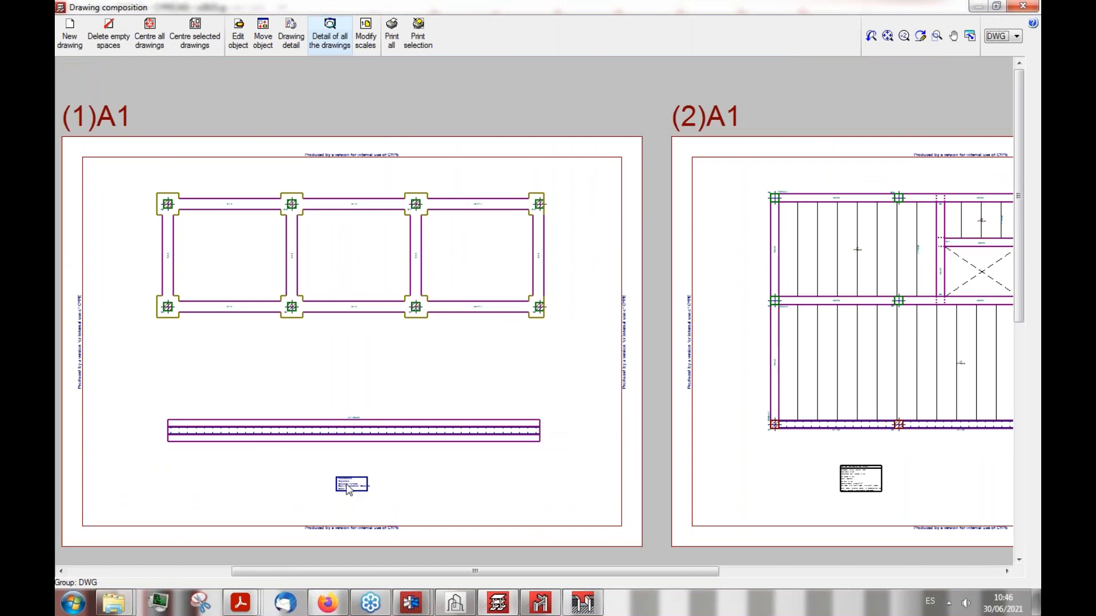
scroll(349, 486, "up", 5)
scroll(411, 517, "down", 5)
scroll(106, 279, "up", 3)
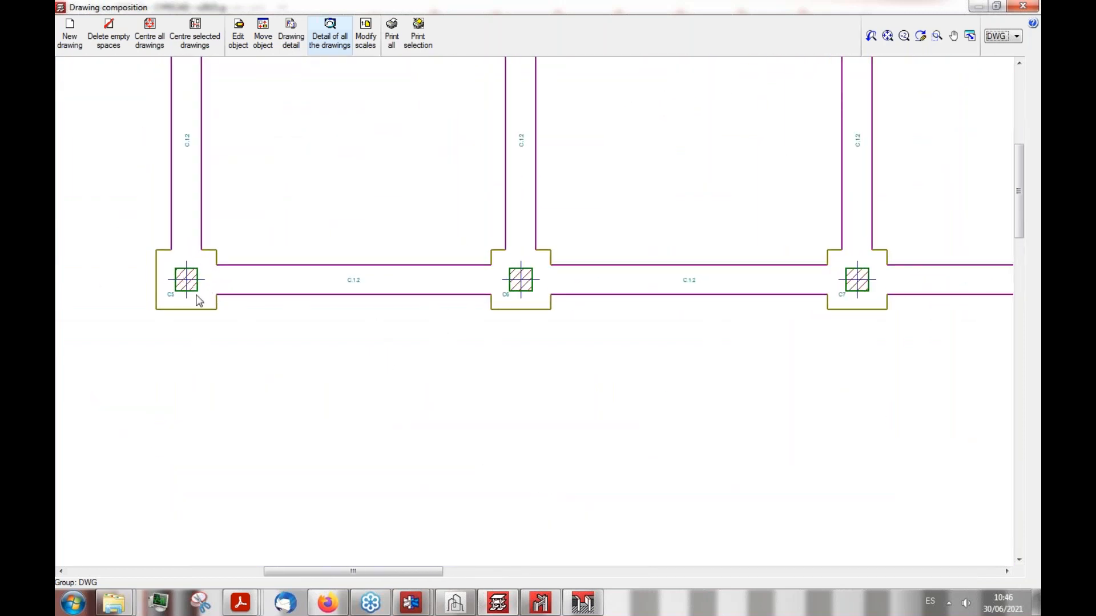
scroll(308, 328, "down", 3)
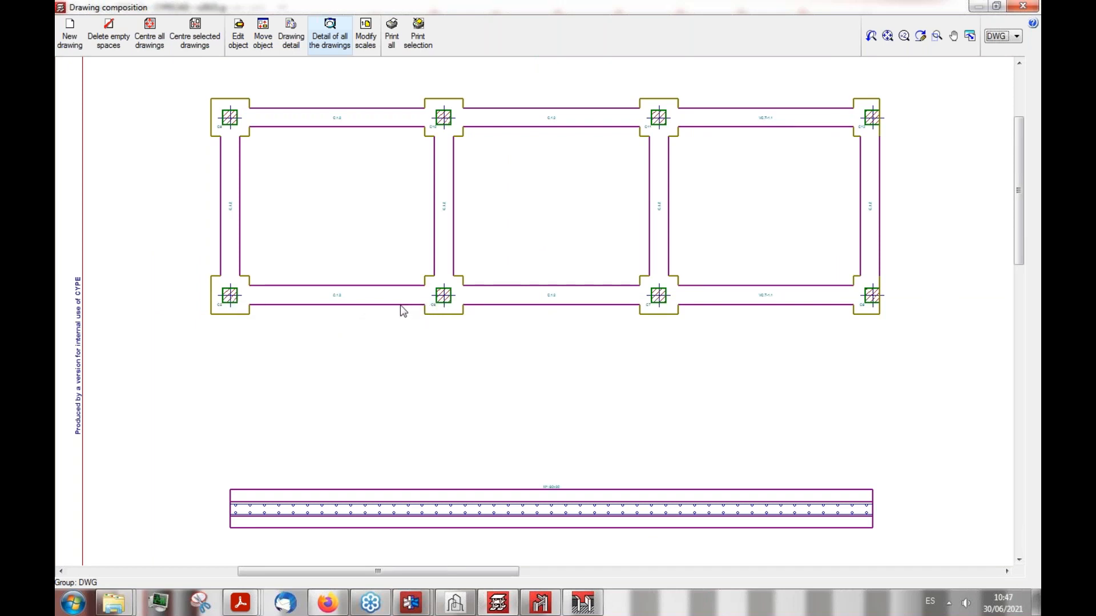
scroll(335, 327, "down", 2)
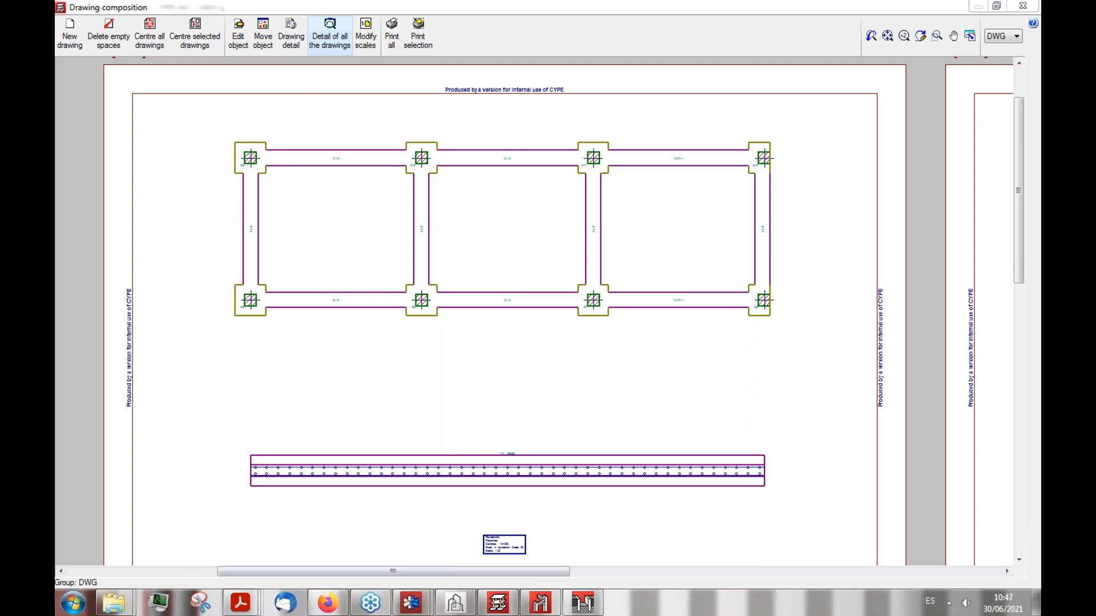
Step: Switch to CYPE 3D and bring up its file manager, moved fully into view
mouse_move(537, 599)
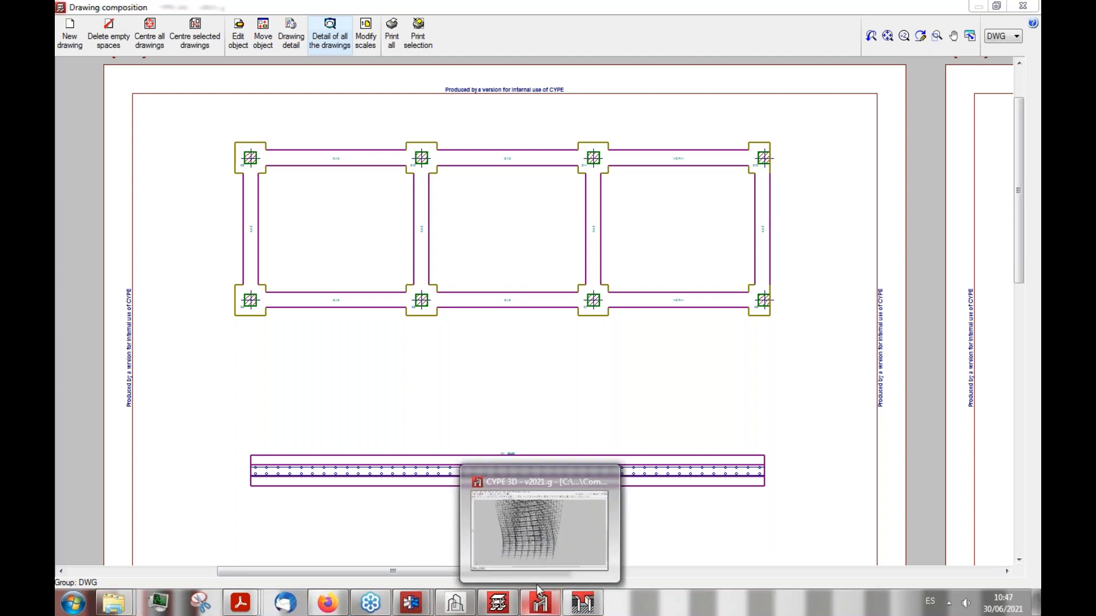
left_click(543, 533)
left_click(544, 533)
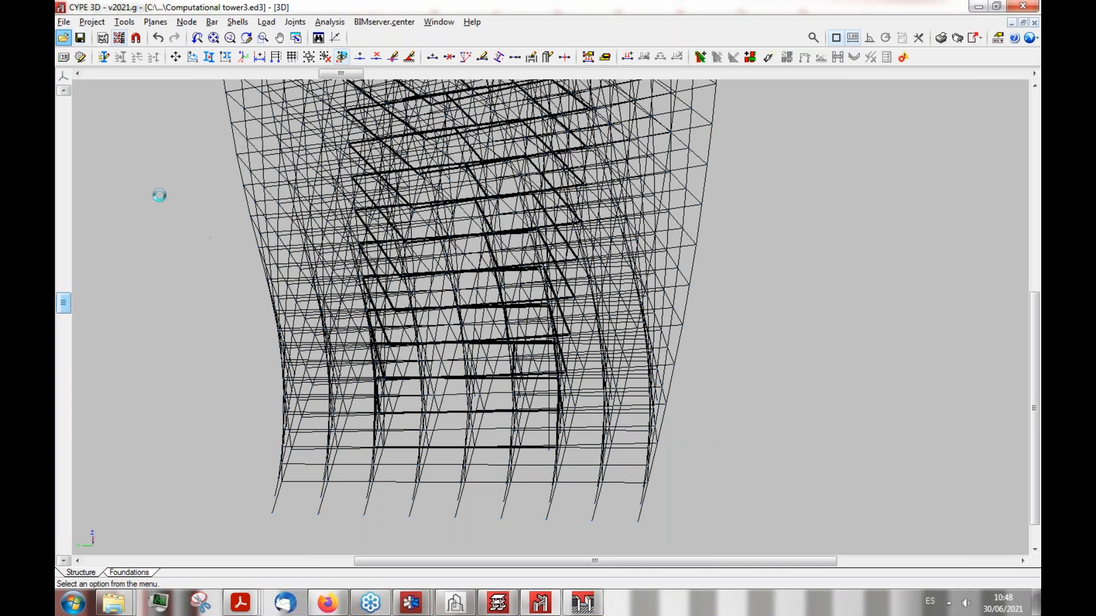
left_click(63, 38)
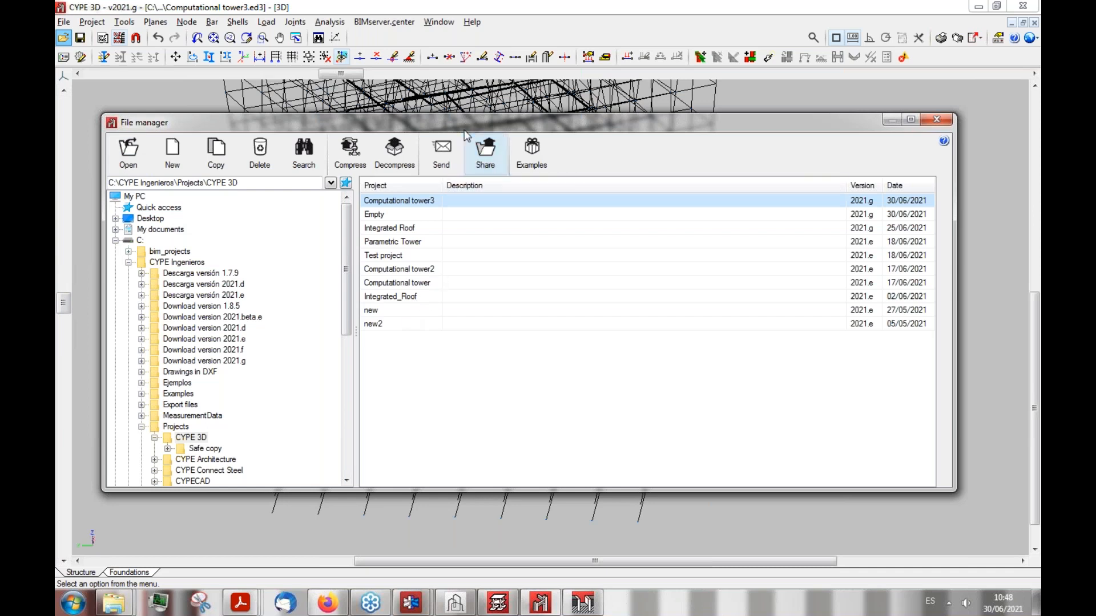
left_click_drag(453, 121, 396, 107)
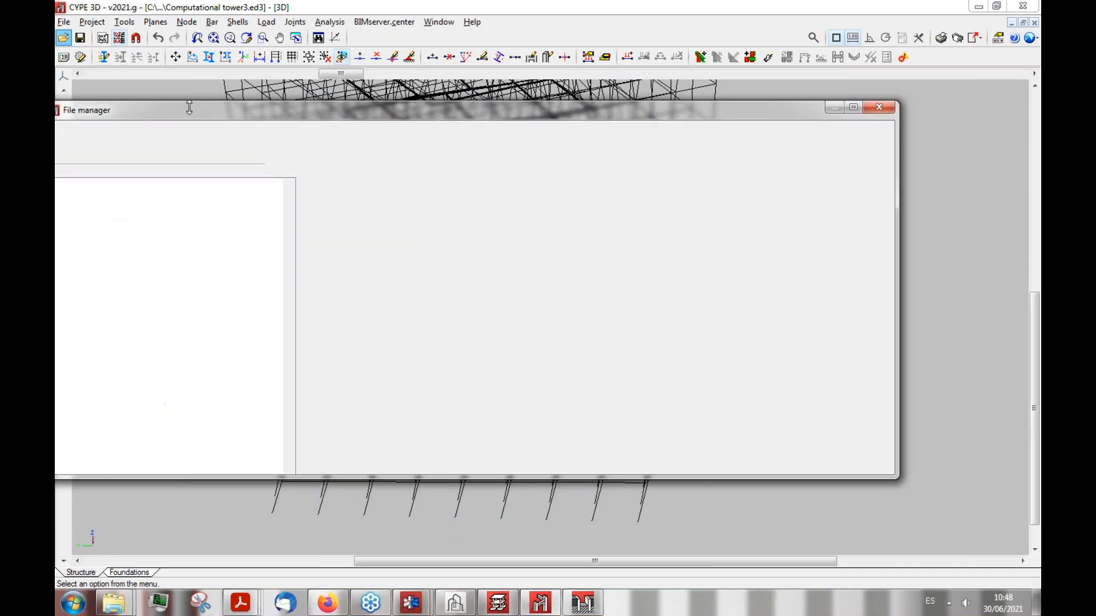
left_click_drag(195, 111, 303, 111)
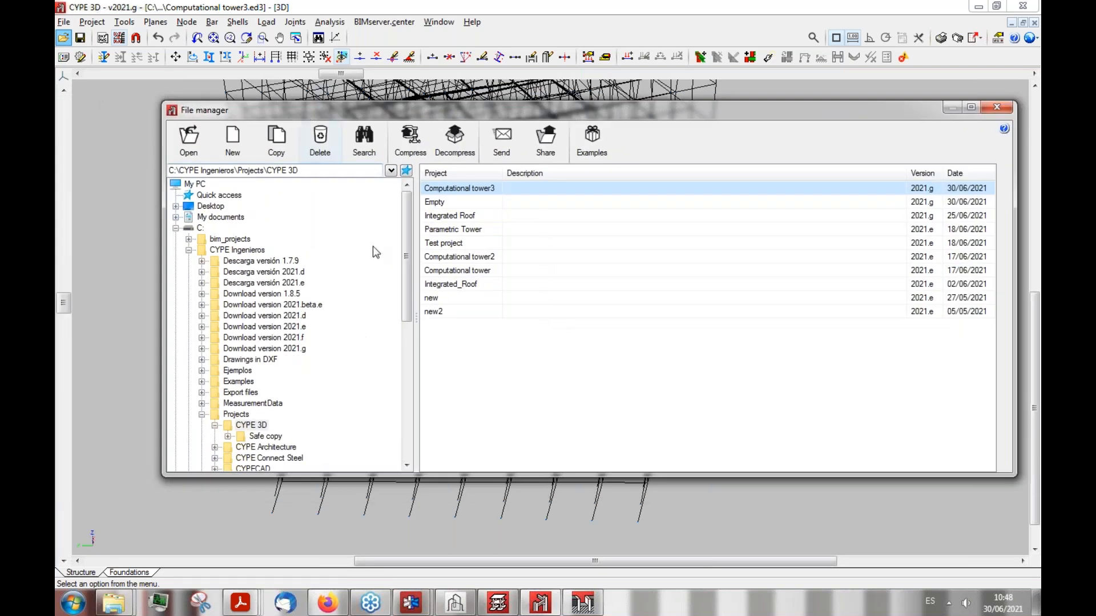
Step: Open the Integrated structure project from the CYPE 3D folder on the Desktop
scroll(265, 308, "down", 1)
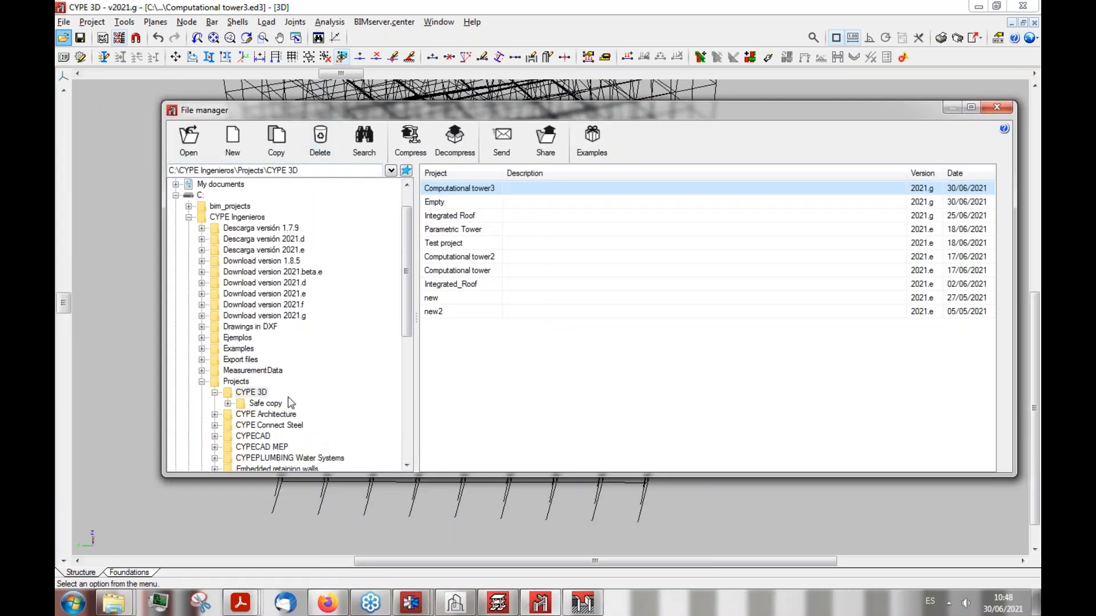
left_click(255, 393)
scroll(180, 215, "up", 6)
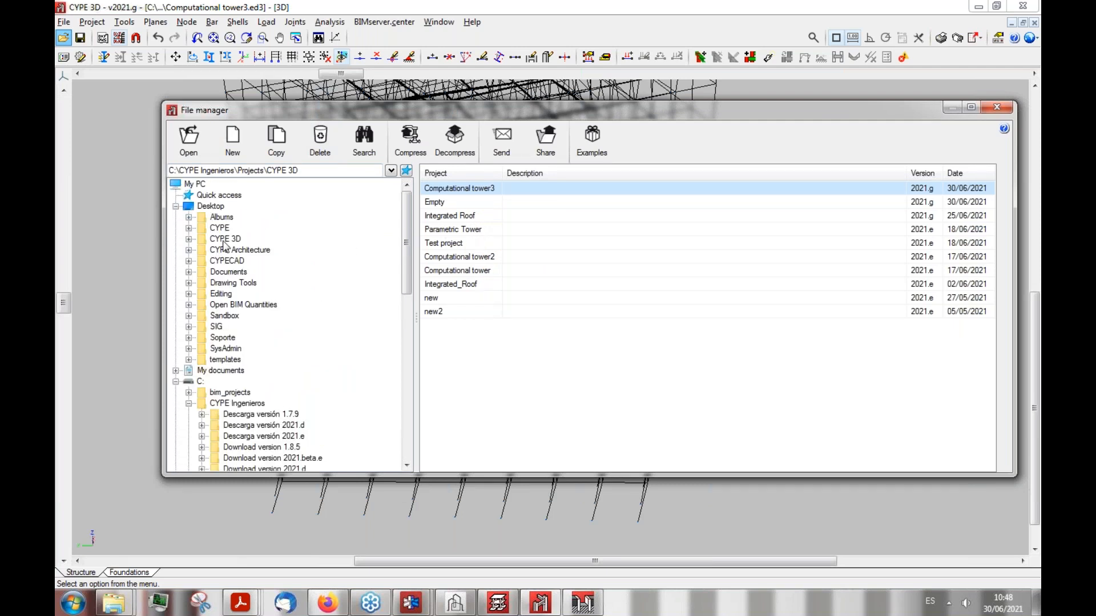
left_click(189, 239)
left_click(230, 243)
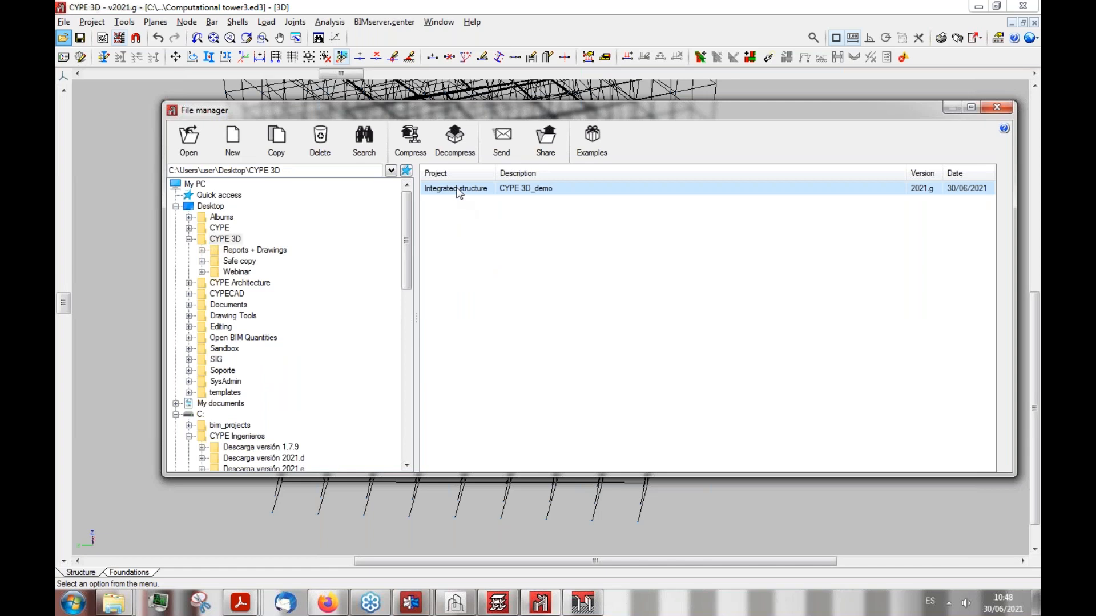
double_click(459, 190)
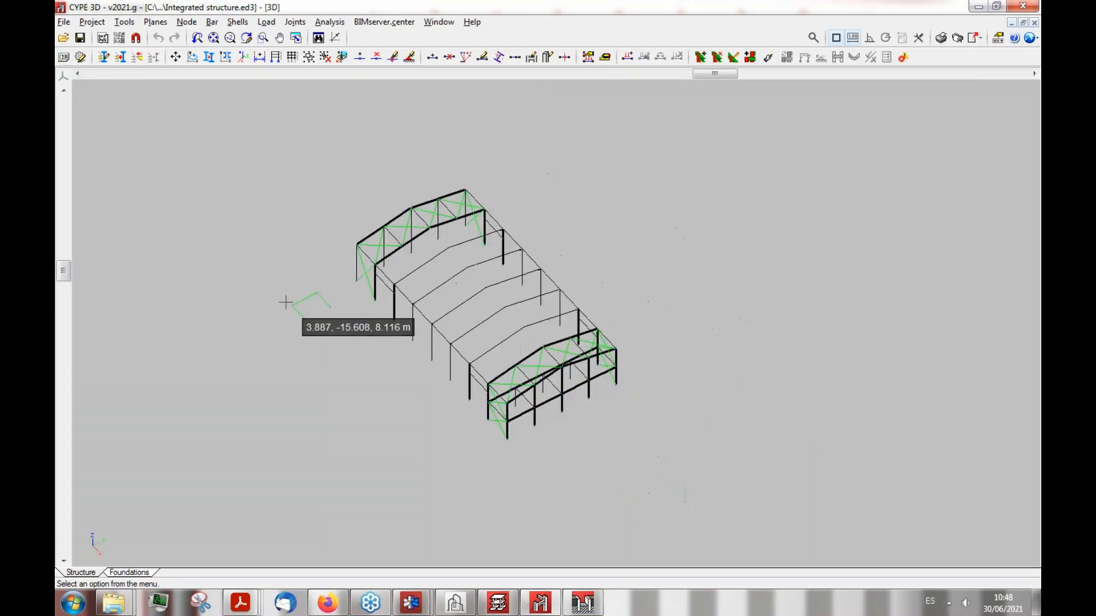
Step: Display the 3D view of the complete structure and inspect the steel frame model
scroll(563, 318, "up", 5)
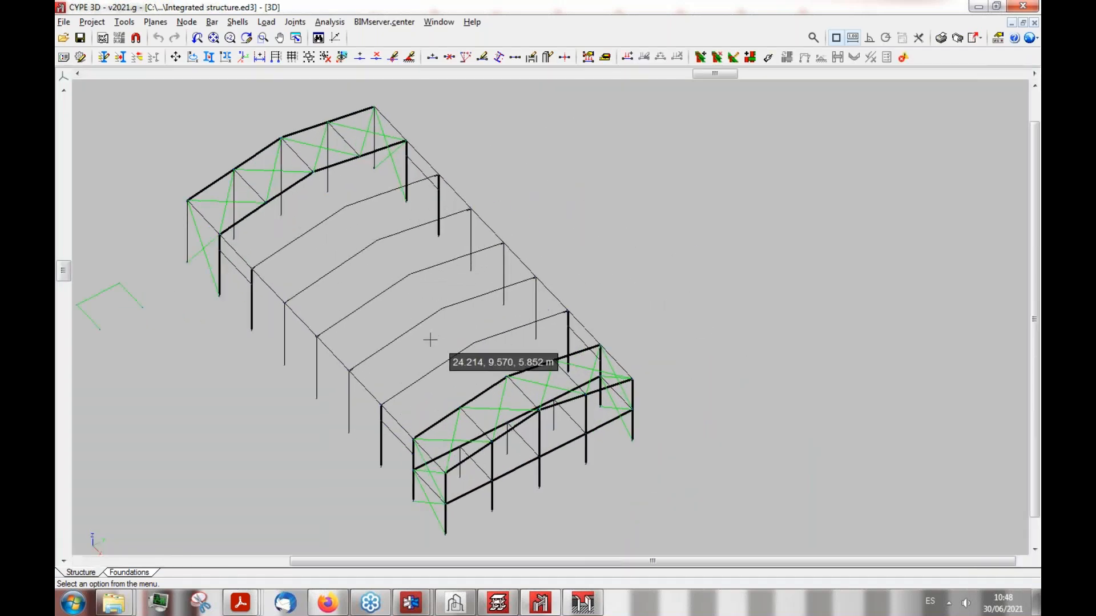
scroll(430, 340, "up", 1)
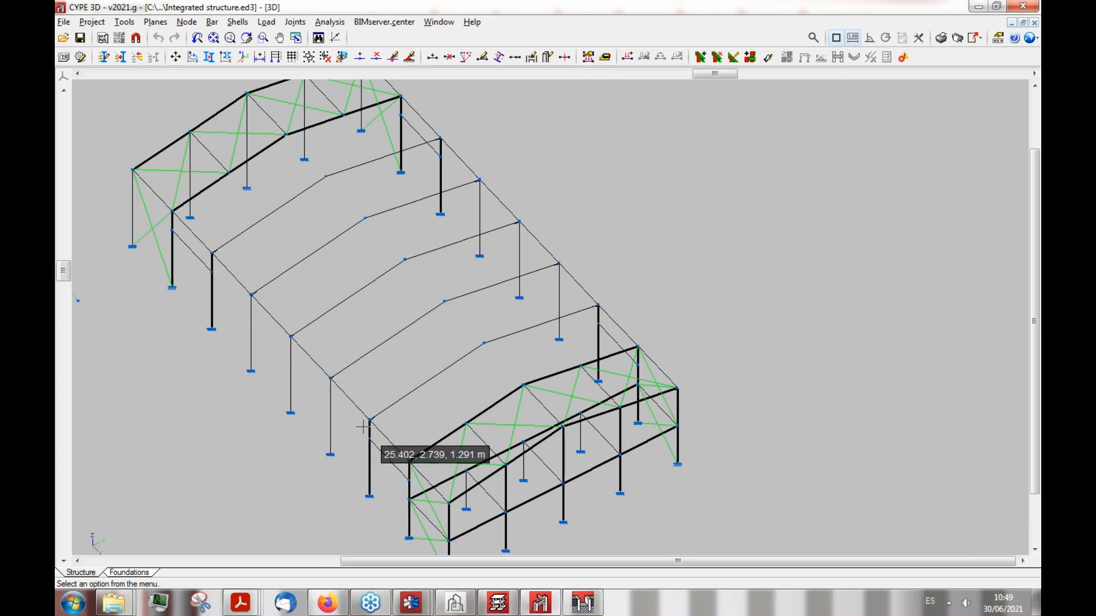
scroll(388, 266, "up", 2)
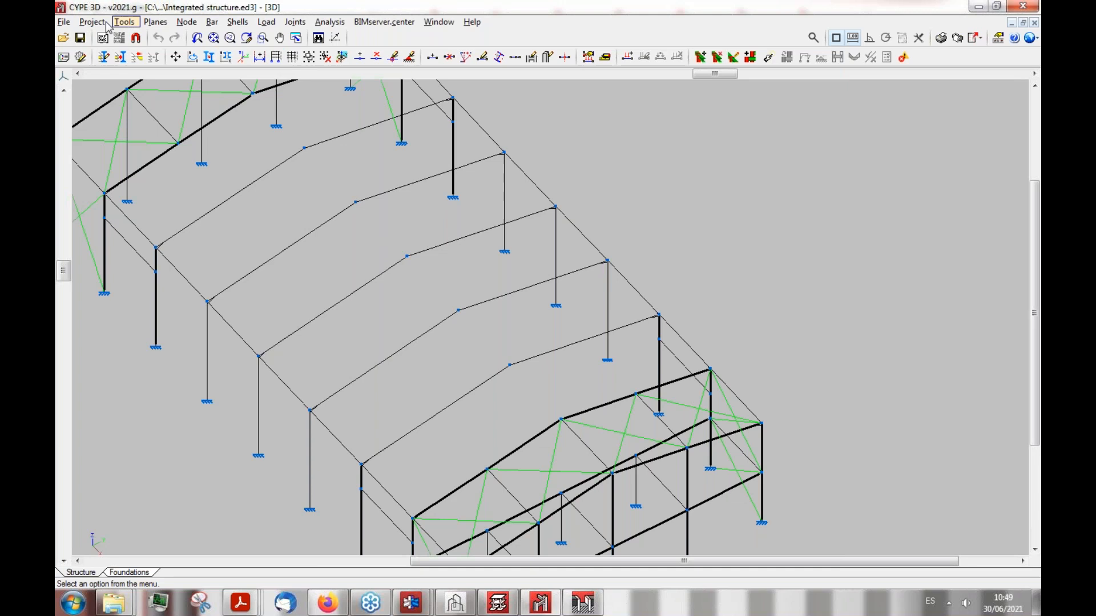
left_click(123, 23)
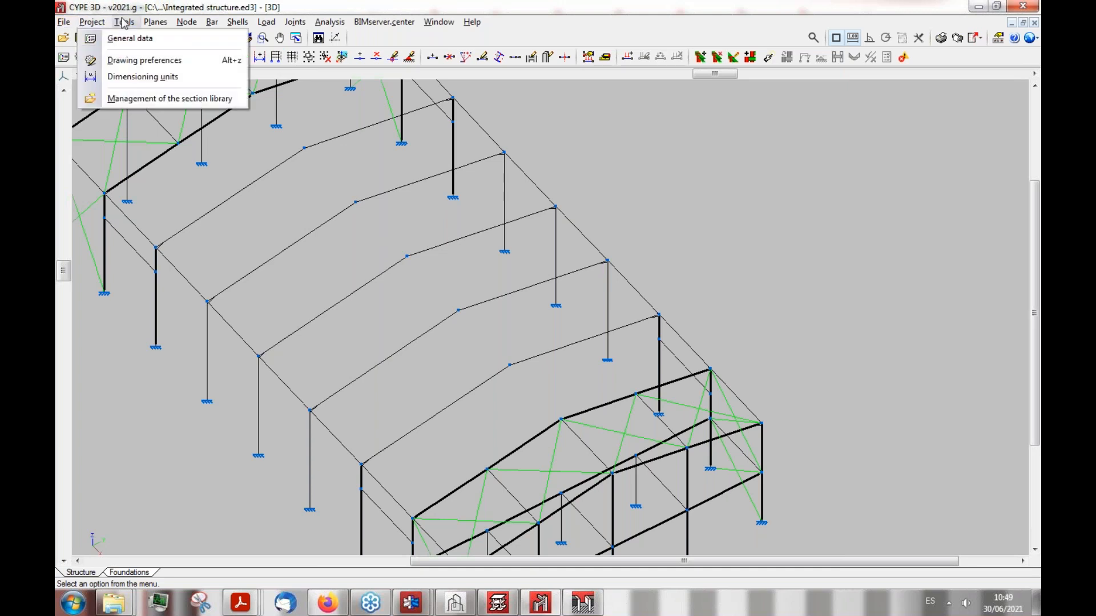
mouse_move(166, 323)
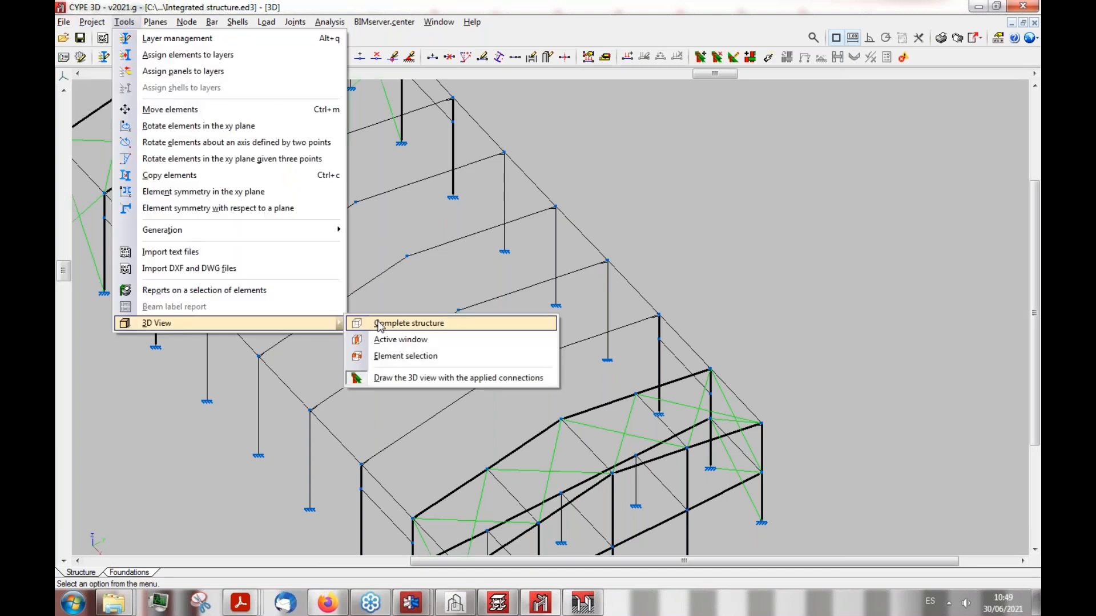
left_click(380, 323)
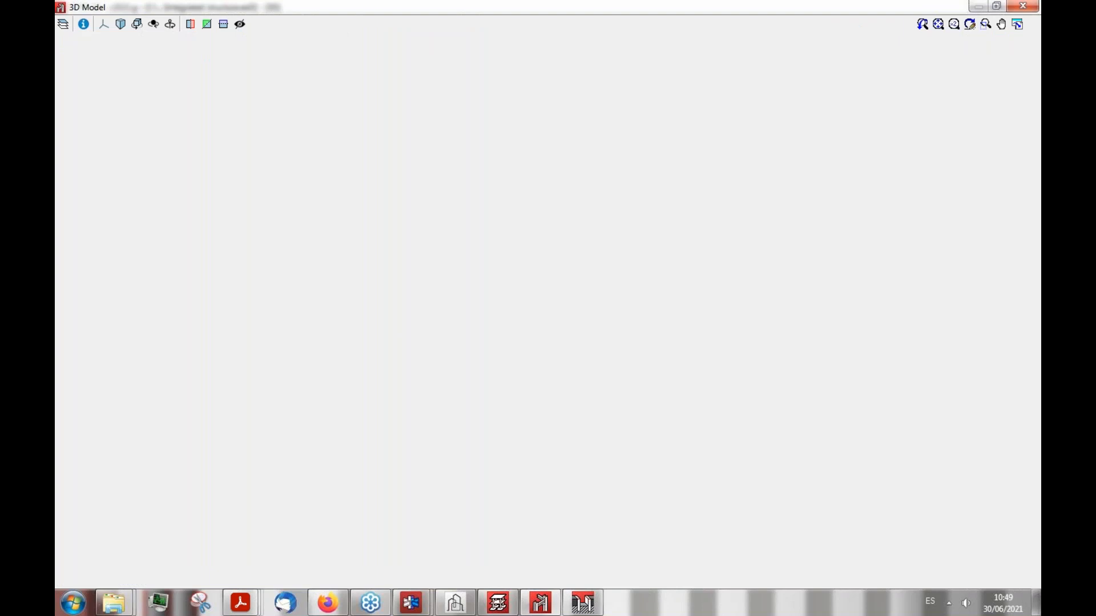
scroll(580, 285, "up", 6)
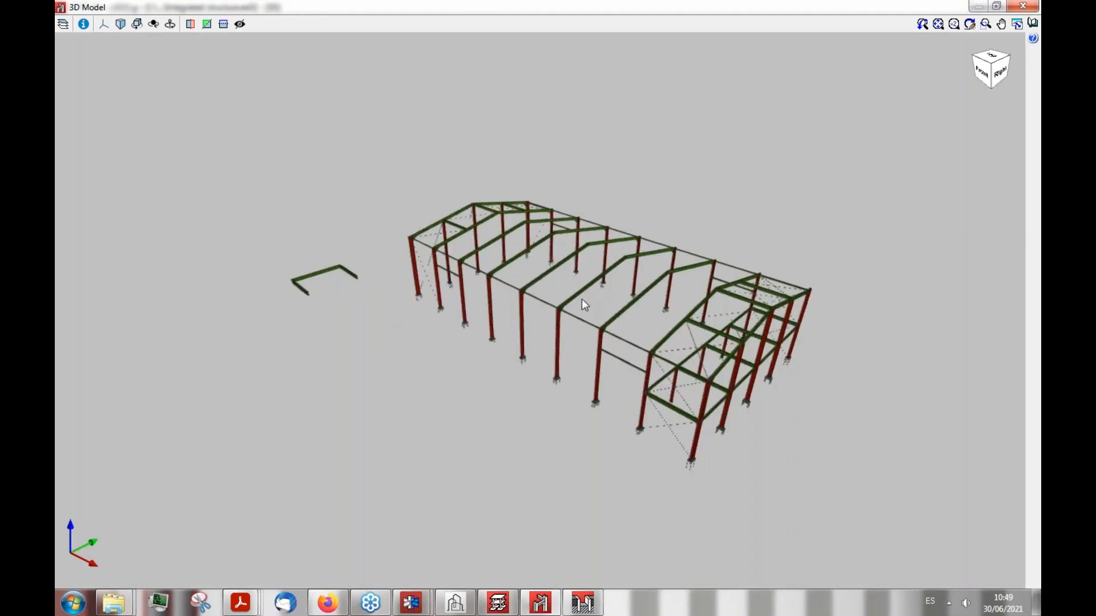
Step: Inspect the steel portal frames, haunched rafters and eave joints along the 3D model of the structure
scroll(485, 323, "down", 3)
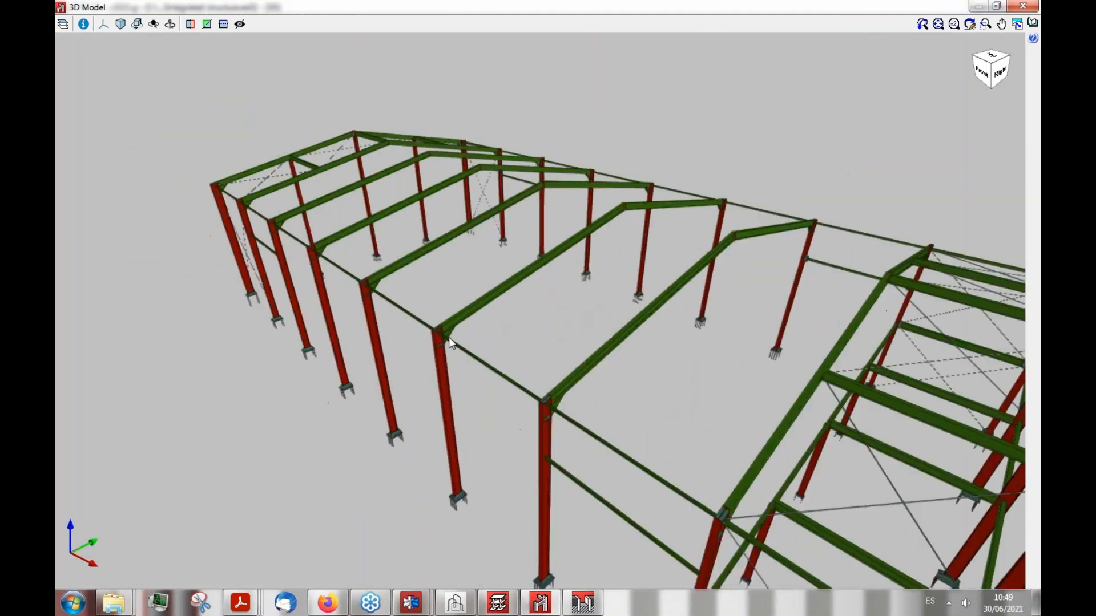
scroll(443, 326, "up", 5)
scroll(441, 326, "up", 2)
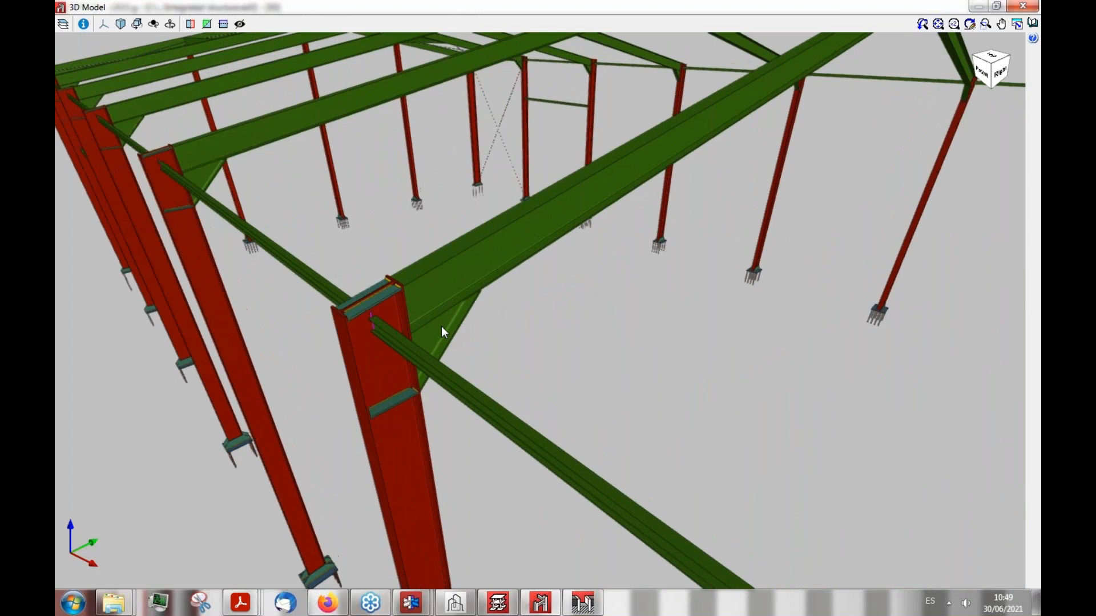
middle_click_drag(454, 308, 200, 288)
scroll(199, 286, "down", 5)
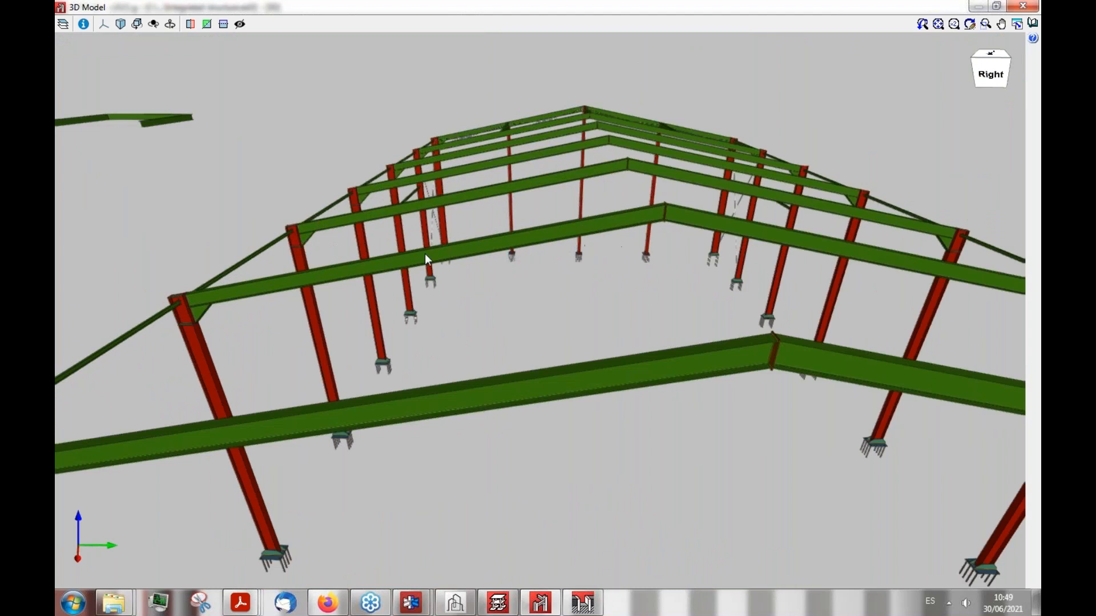
scroll(180, 300, "up", 3)
scroll(148, 315, "up", 2)
scroll(148, 315, "down", 3)
scroll(151, 313, "up", 3)
scroll(163, 313, "down", 3)
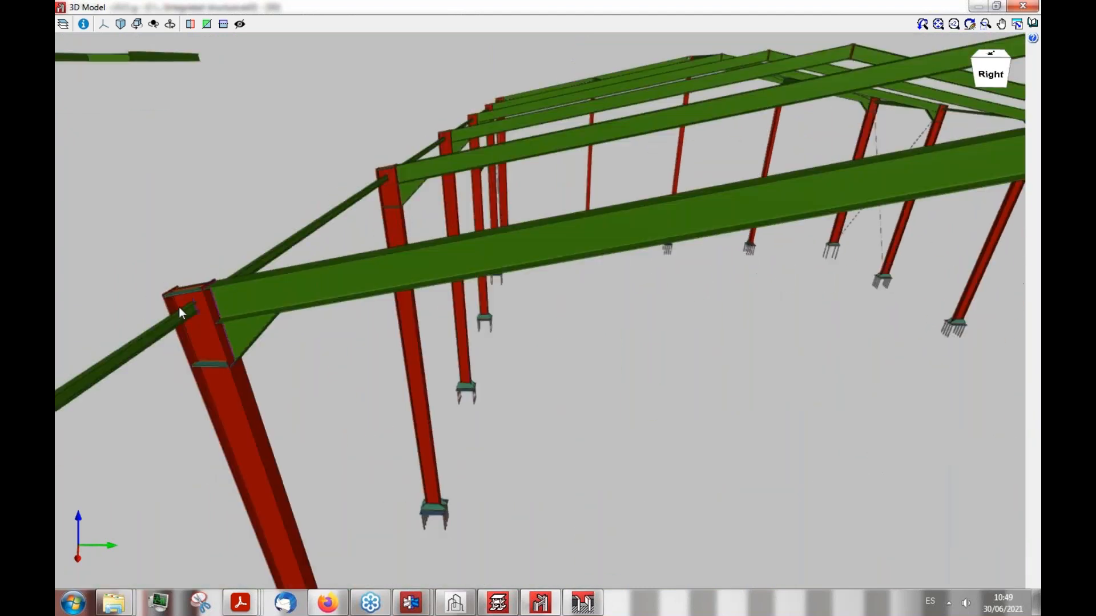
Step: Examine the welded eave joint up close, including the column stiffeners, the haunch and the longitudinal tie beam
scroll(176, 307, "up", 2)
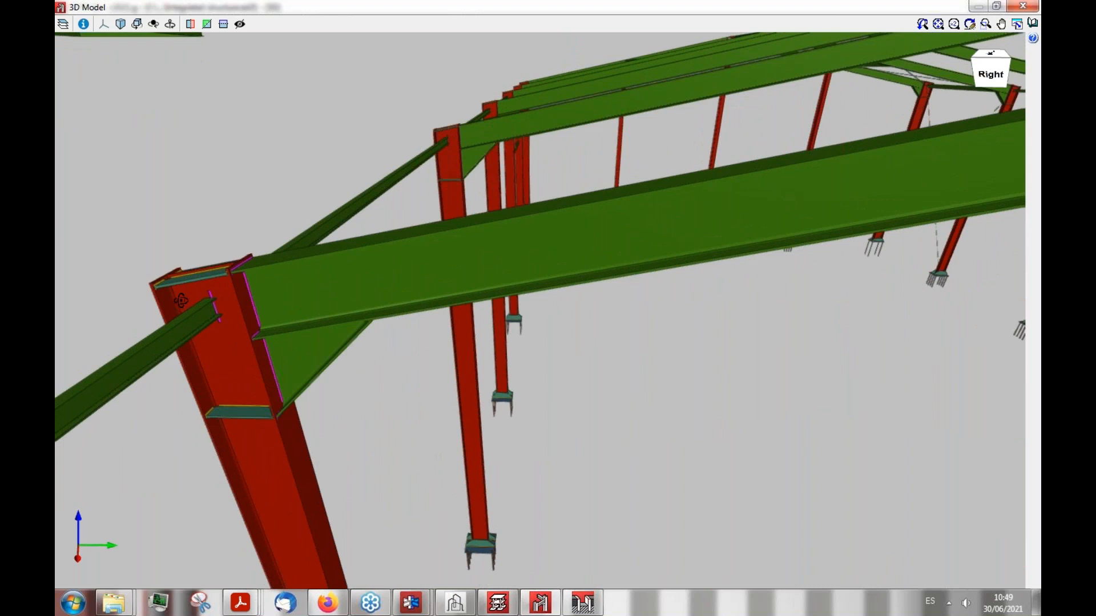
middle_click_drag(180, 301, 173, 292)
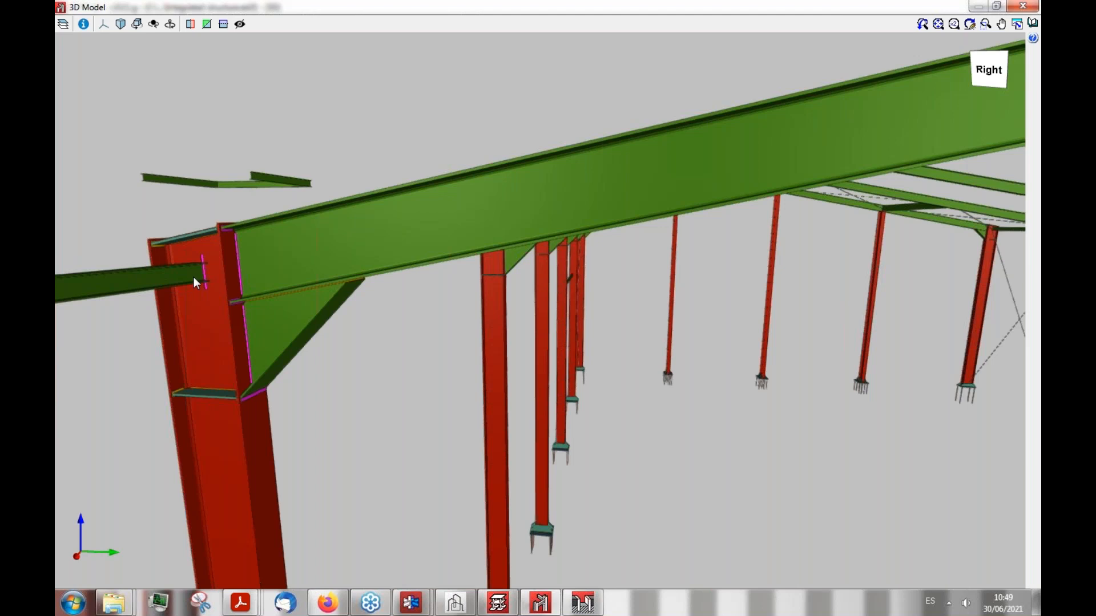
middle_click_drag(193, 276, 303, 290)
scroll(304, 289, "up", 3)
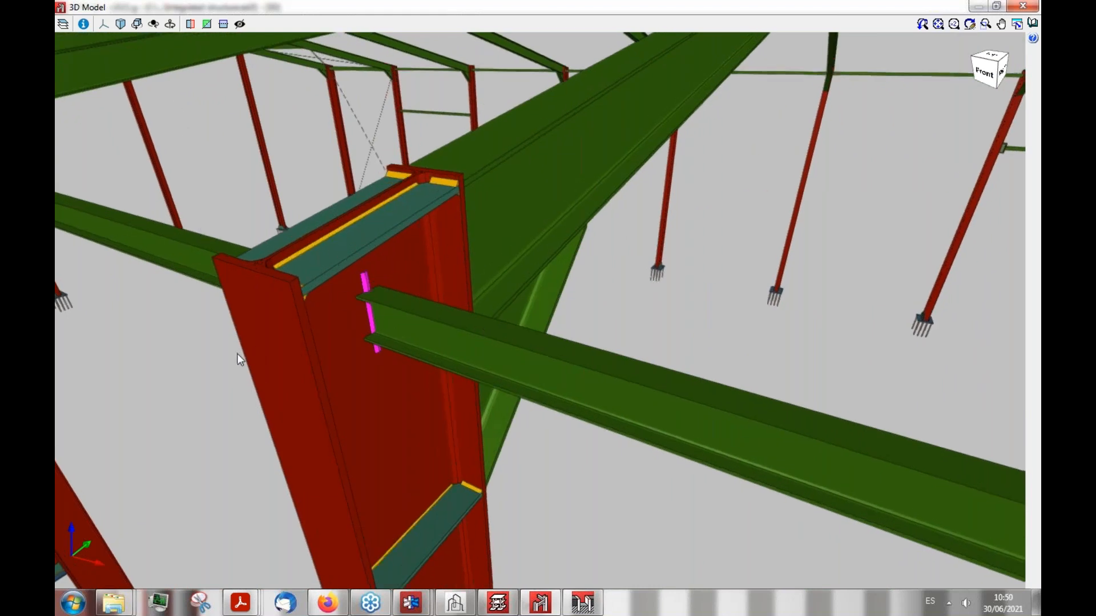
scroll(238, 354, "down", 5)
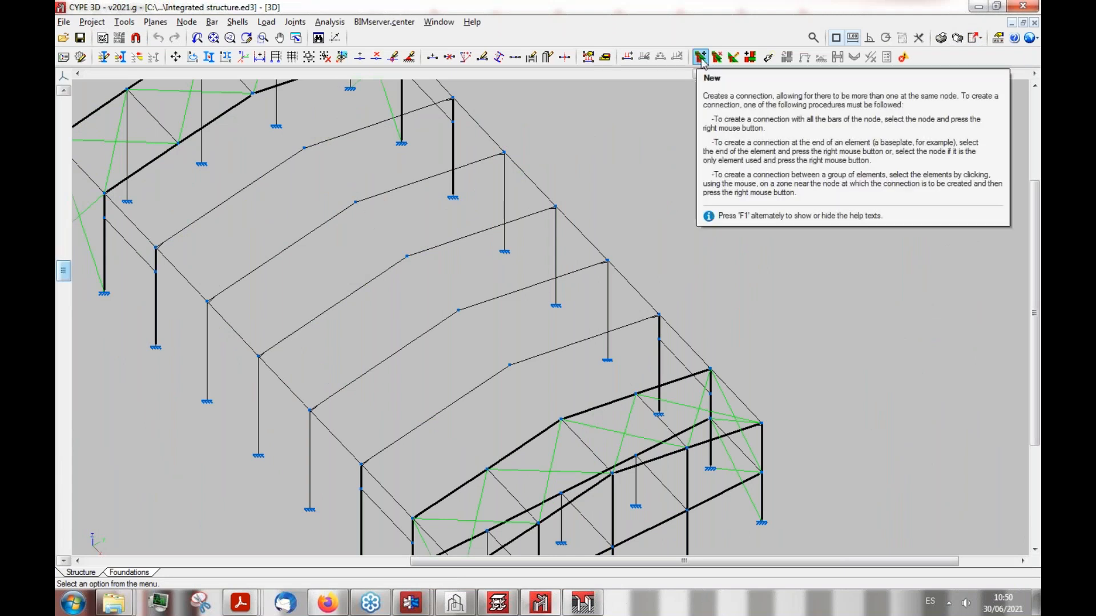
Step: Open the Type 57 connection at an eave node for editing and review the incidents for beams (b) and (c)
left_click(733, 57)
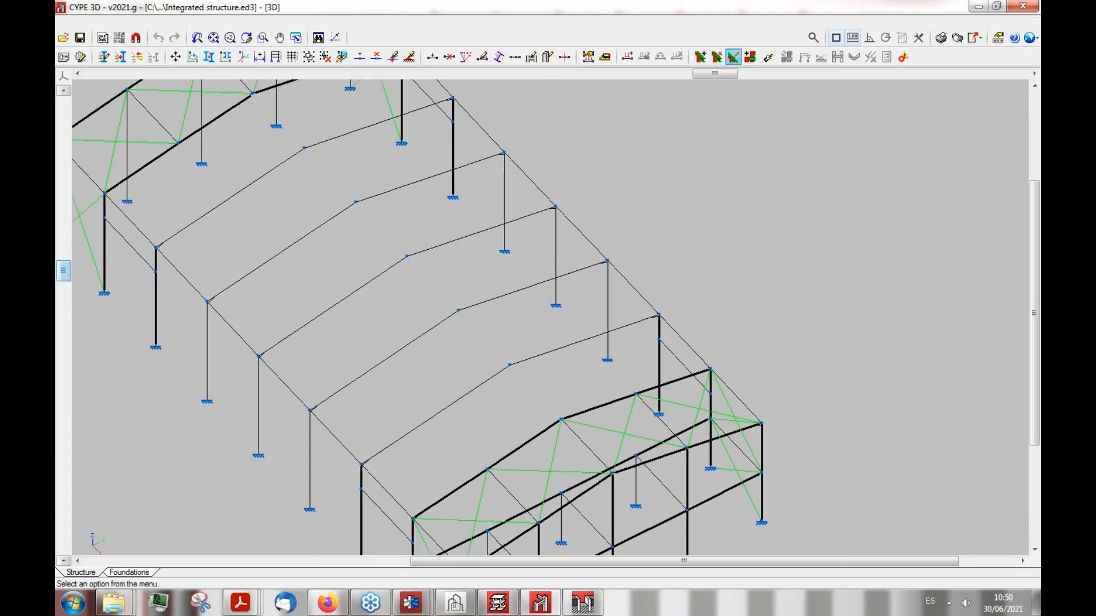
mouse_move(257, 359)
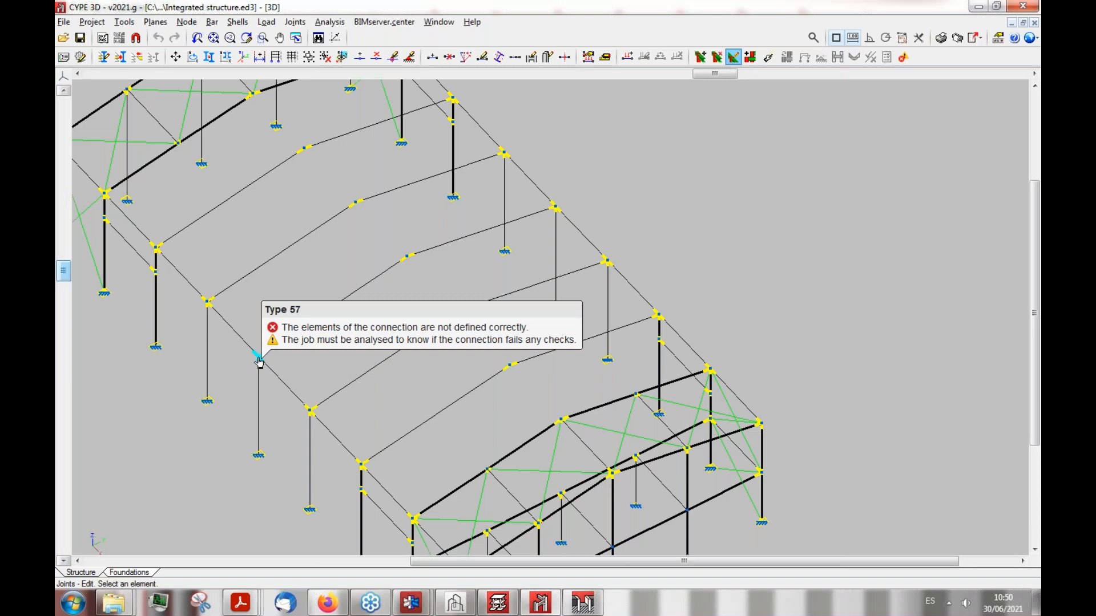
left_click(258, 358)
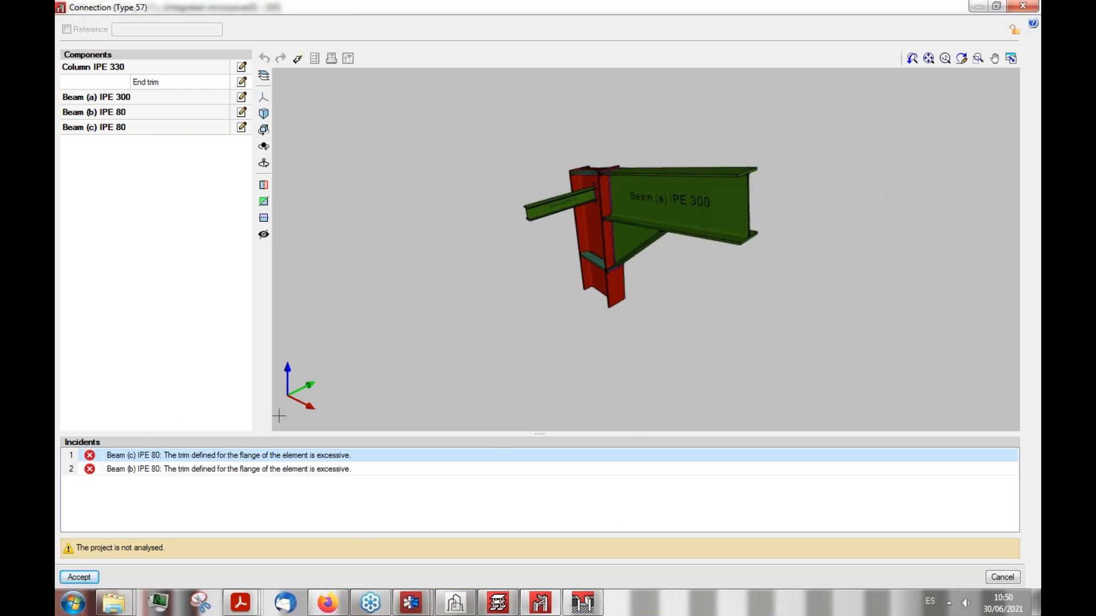
left_click(119, 470)
left_click(119, 458)
left_click(122, 471)
Step: Design the connection with all elements welded, using the configuration defined for the job
left_click(298, 58)
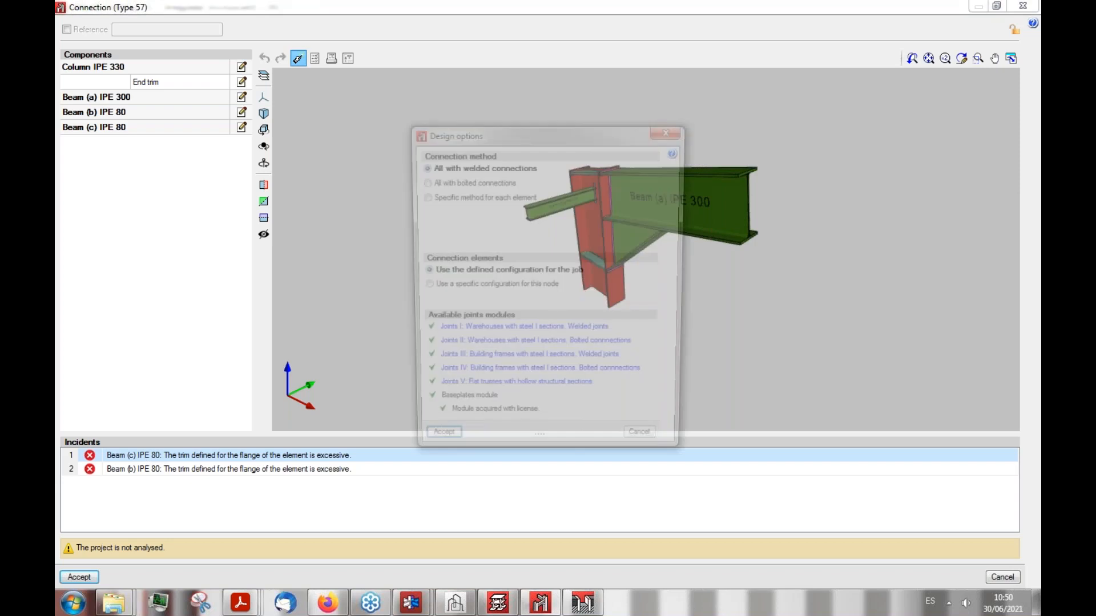
left_click_drag(489, 132, 253, 105)
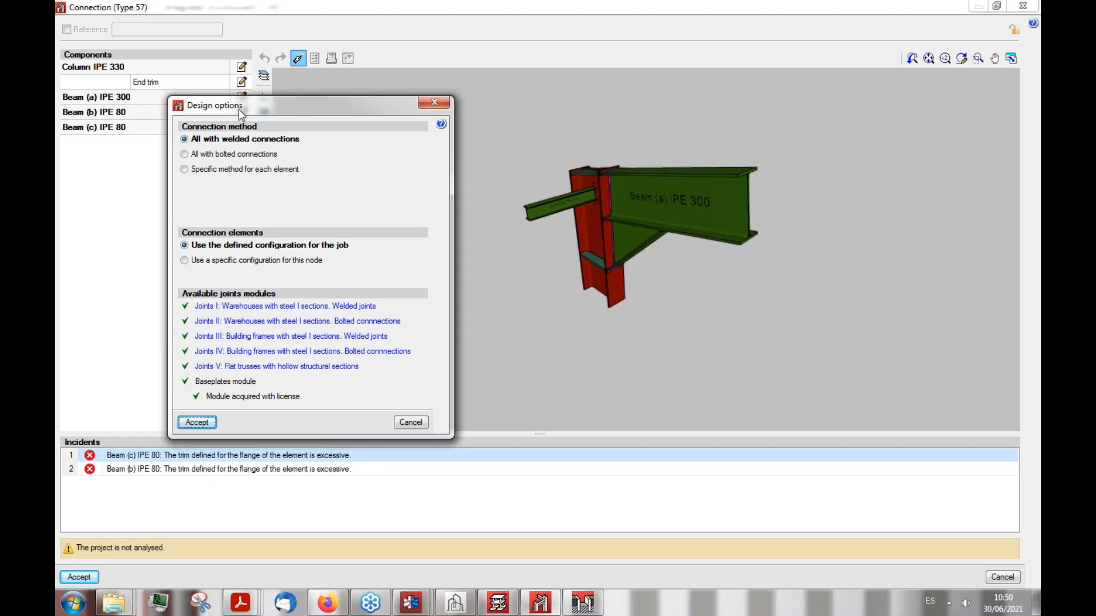
left_click_drag(242, 112, 341, 127)
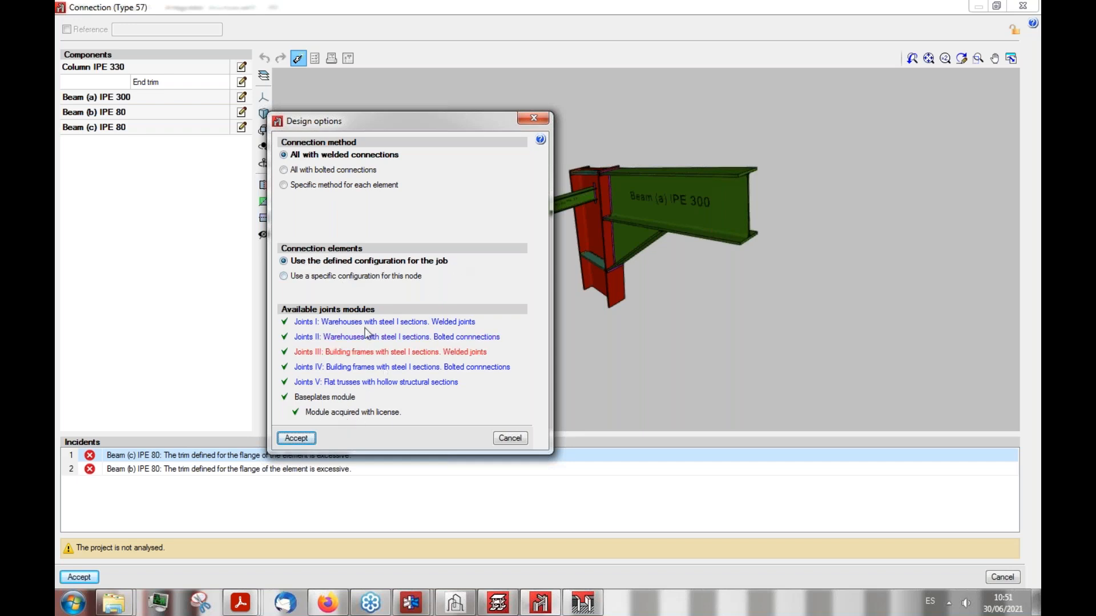
left_click(296, 439)
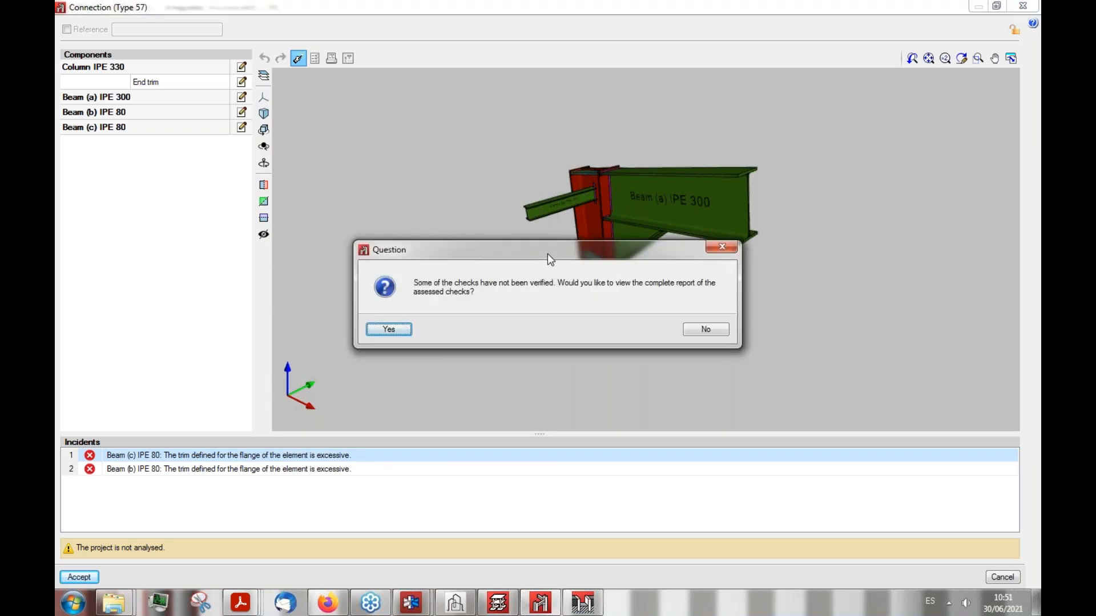
Step: Move the question dialog clear of the joint, display the complete report of the assessed checks and maximise it
left_click_drag(547, 253, 471, 265)
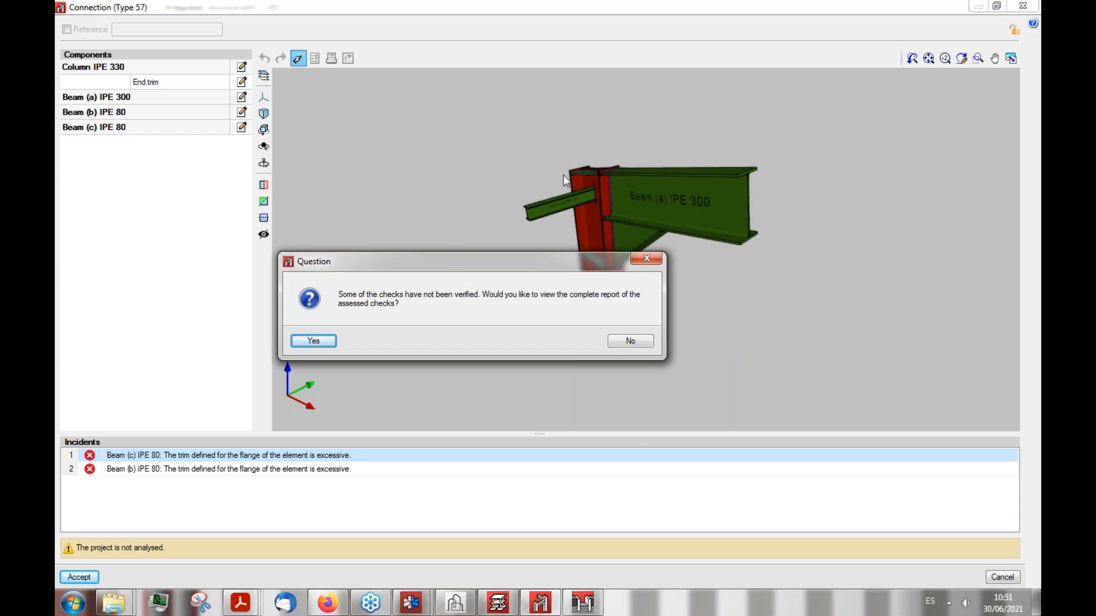
left_click_drag(407, 266, 757, 320)
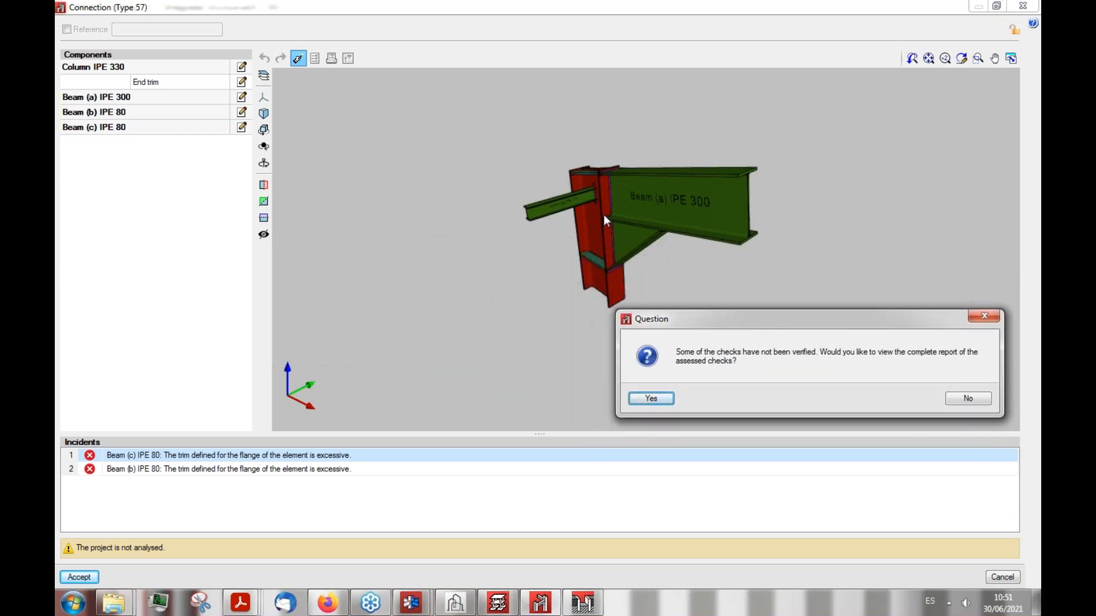
left_click(659, 399)
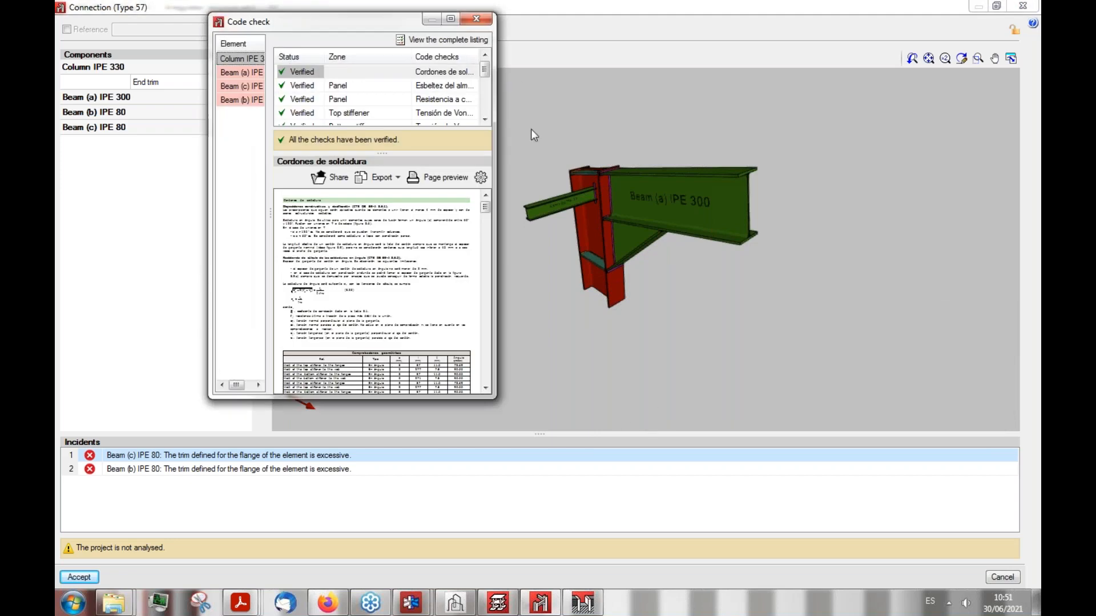
left_click(450, 19)
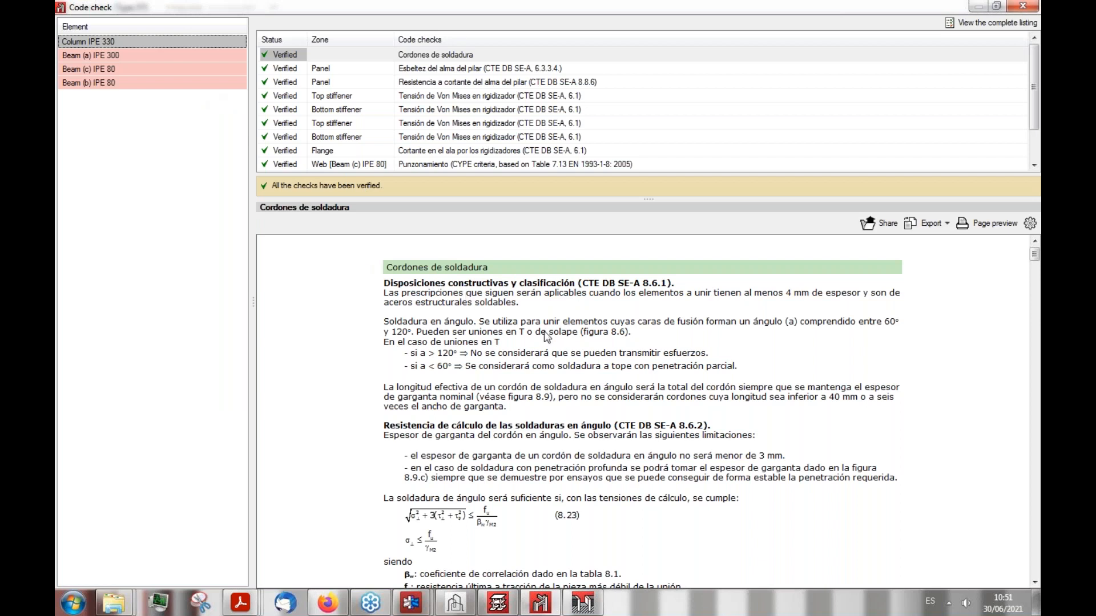
Step: Read the weld check of Column IPE 330, from the resistance formulas to the geometric and strength tables
scroll(459, 306, "down", 5)
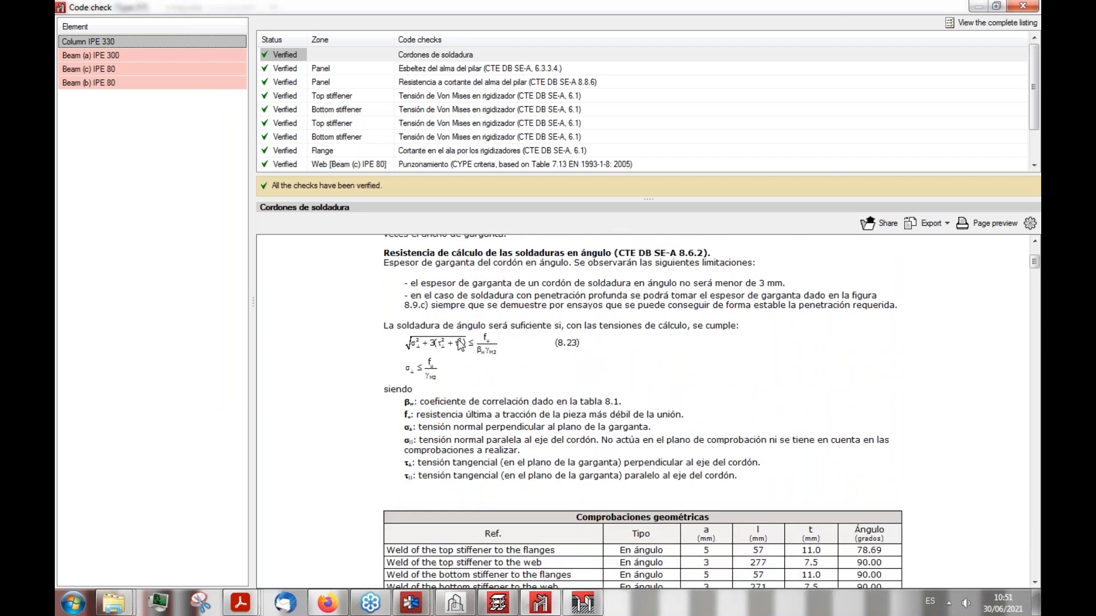
scroll(461, 341, "down", 1)
scroll(461, 340, "up", 4)
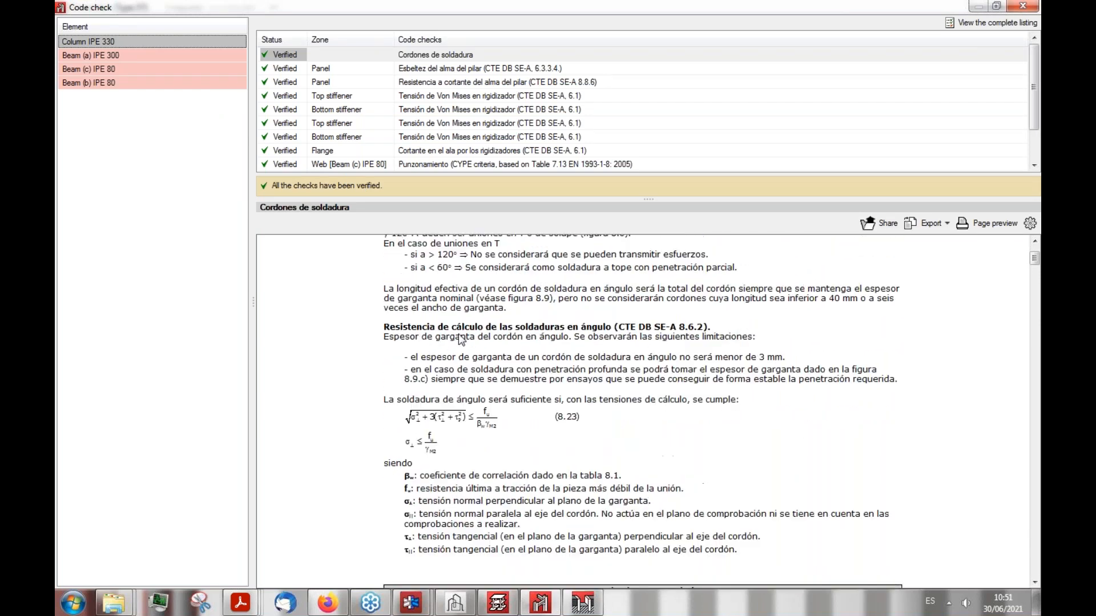
scroll(581, 330, "down", 12)
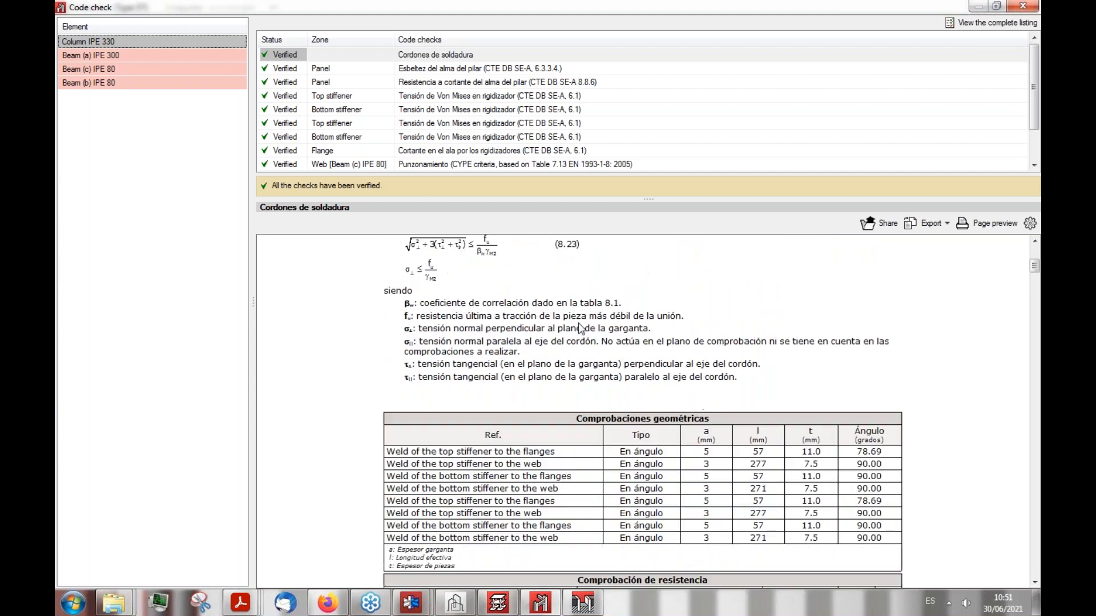
scroll(581, 330, "down", 8)
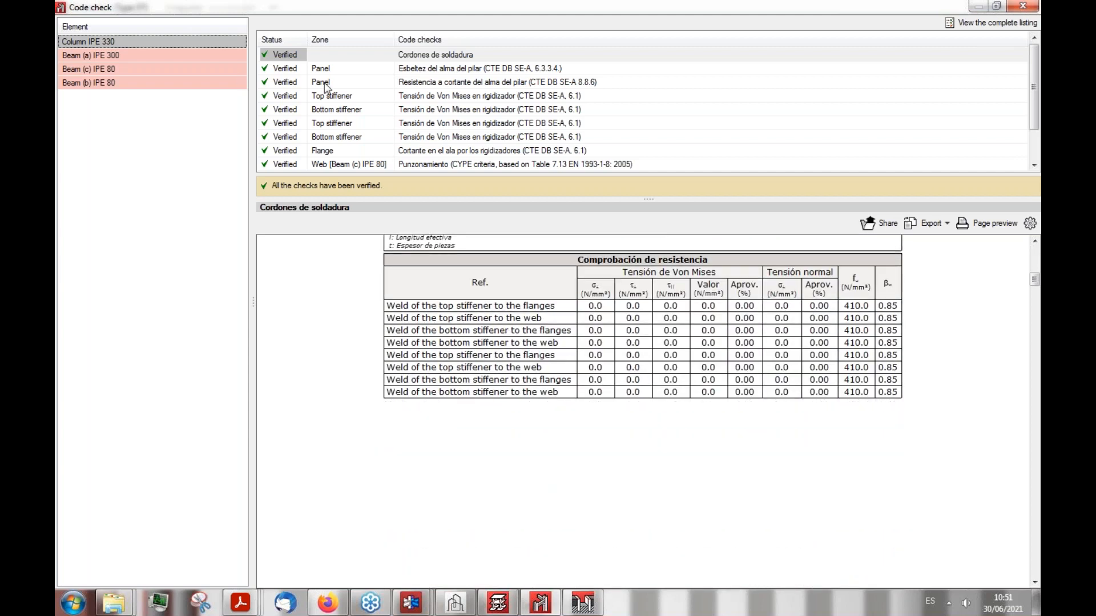
Step: Browse the other code checks of Column IPE 330 for the panel, stiffeners and web, returning to the weld check
left_click(346, 69)
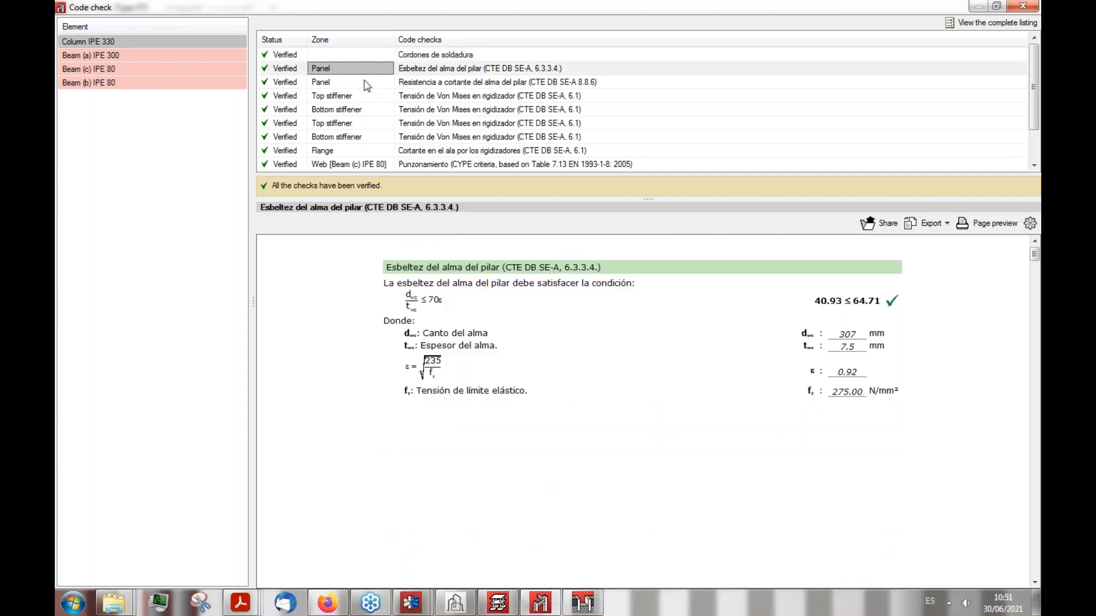
left_click(365, 84)
left_click(365, 96)
left_click(362, 122)
left_click(348, 166)
left_click(355, 68)
left_click(331, 55)
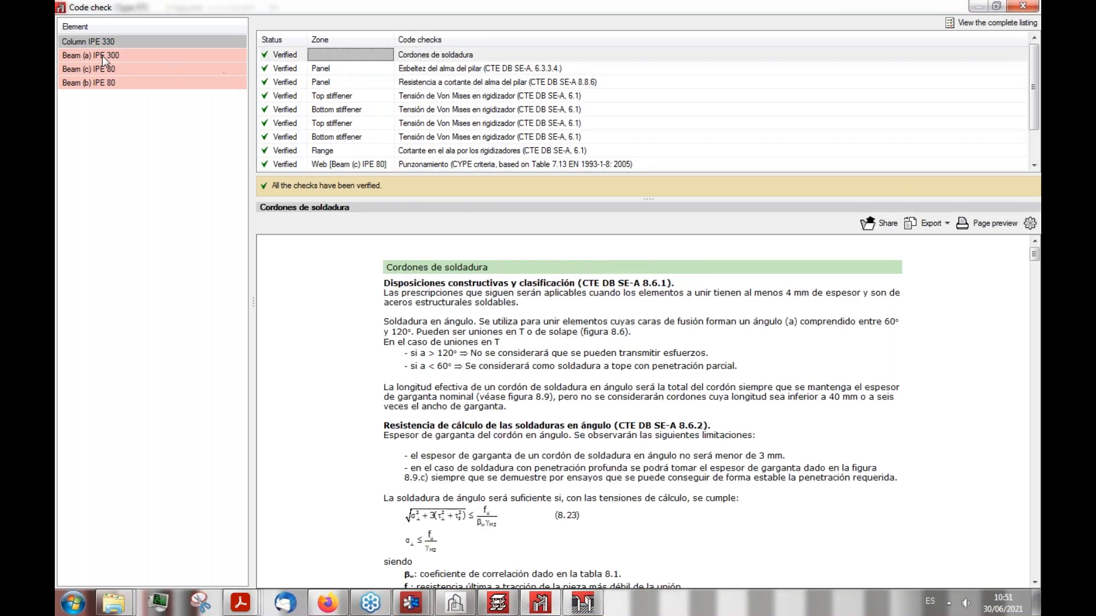
Step: Review the failed weld check of Beam (a) IPE 300, including the angles in its geometric checks table
left_click(102, 56)
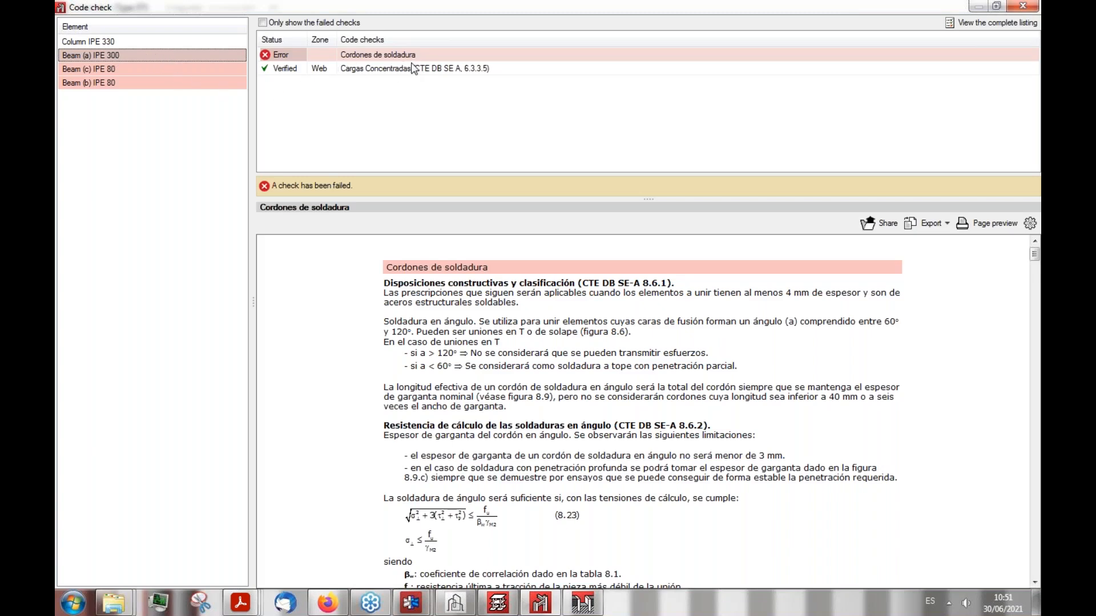
scroll(463, 412, "down", 1)
scroll(469, 355, "up", 1)
scroll(425, 342, "down", 5)
scroll(426, 341, "down", 3)
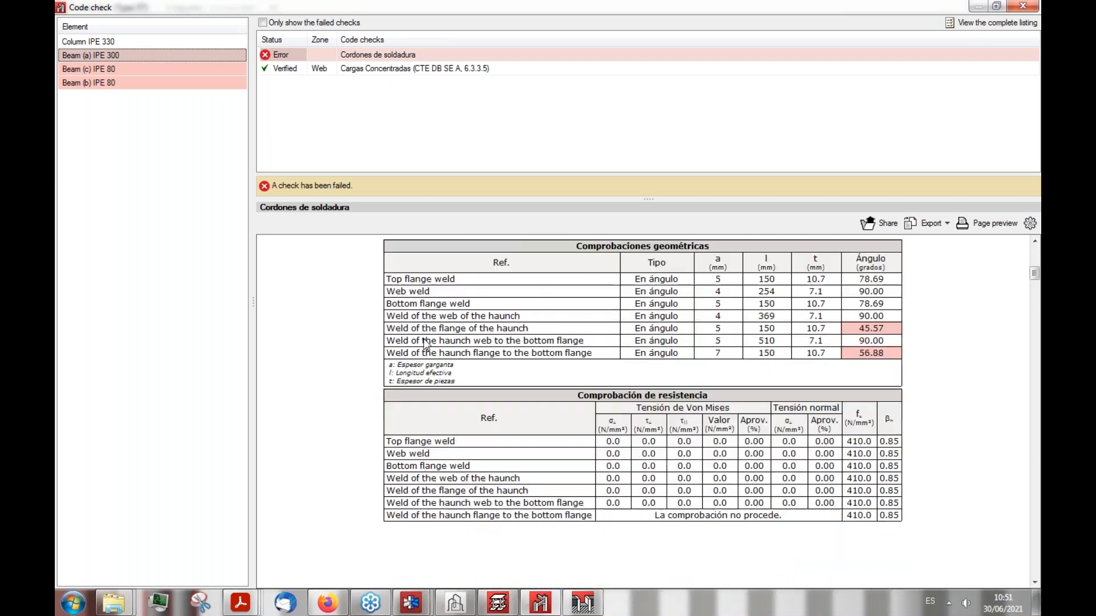
scroll(833, 370, "up", 3)
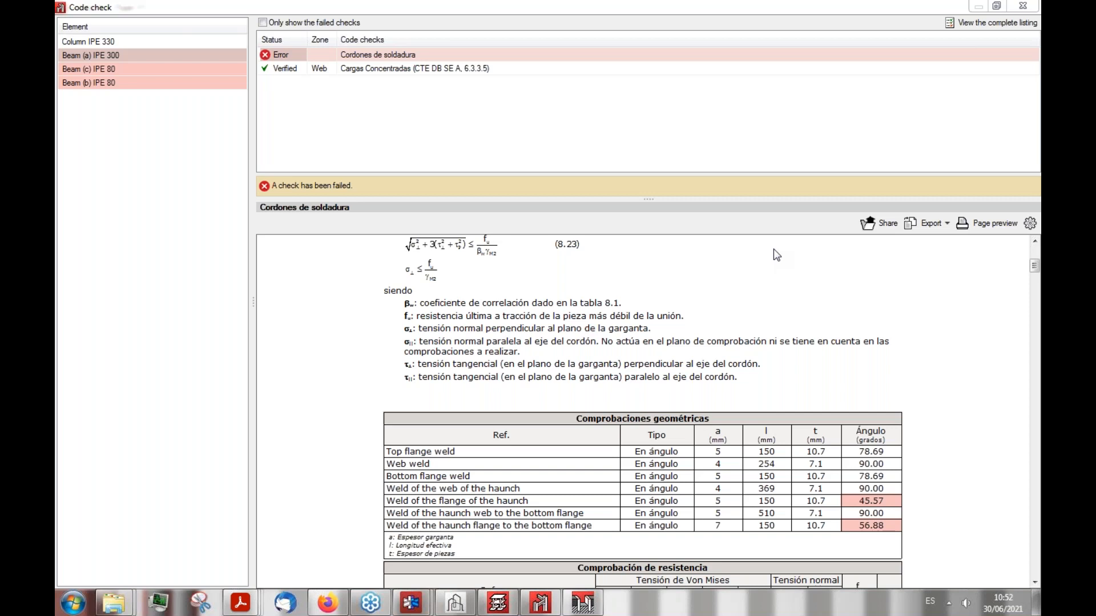
Step: Switch to CYPE Architecture, orbit the building model and turn on the external facade and internal partition layers
left_click(464, 609)
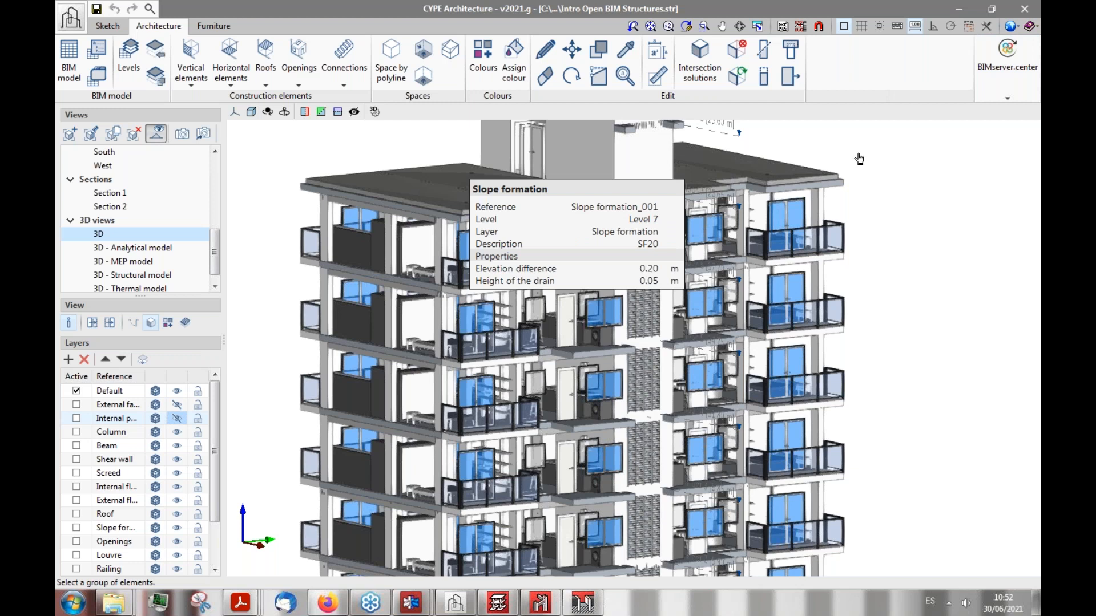
middle_click_drag(859, 159, 911, 205, "shift")
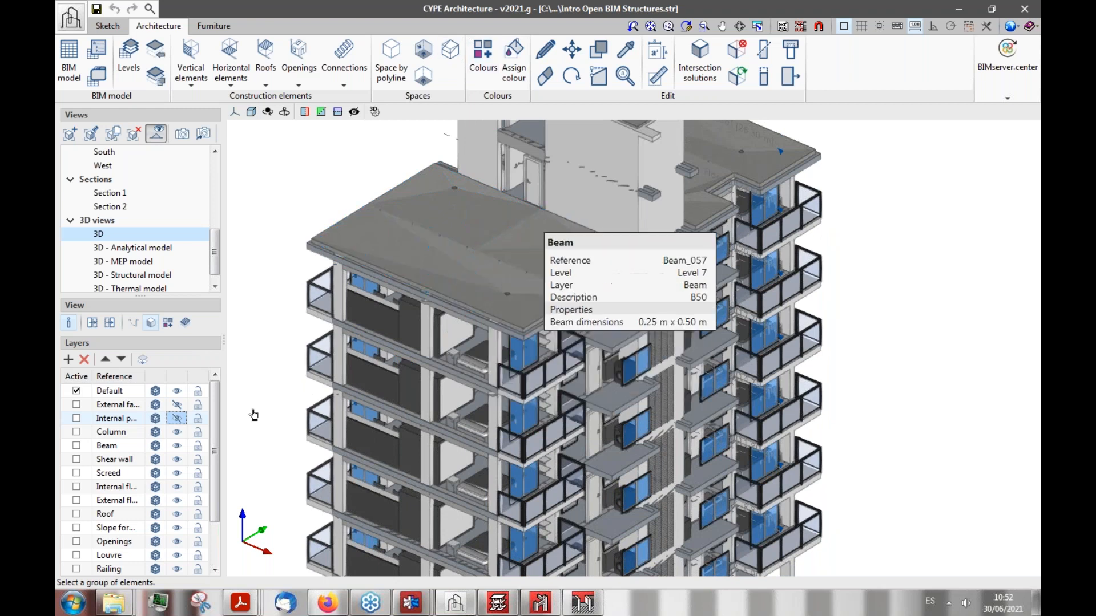
left_click(177, 405)
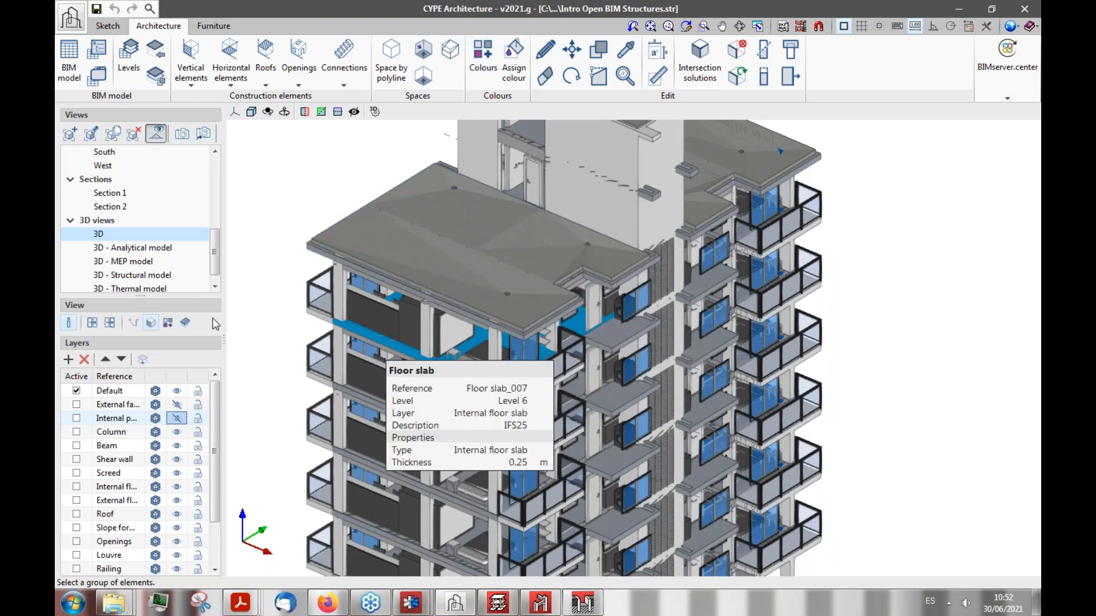
left_click(194, 83)
left_click(192, 68)
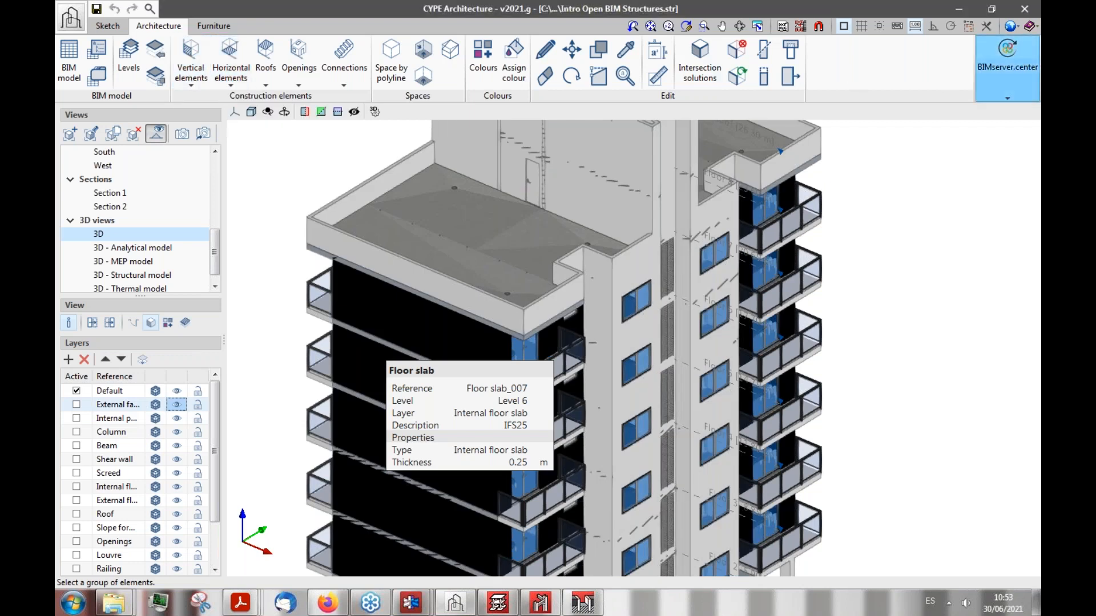
Step: View the file name and description offered for exporting the model to the BIMserver.center project, and cancel the export
left_click(1007, 69)
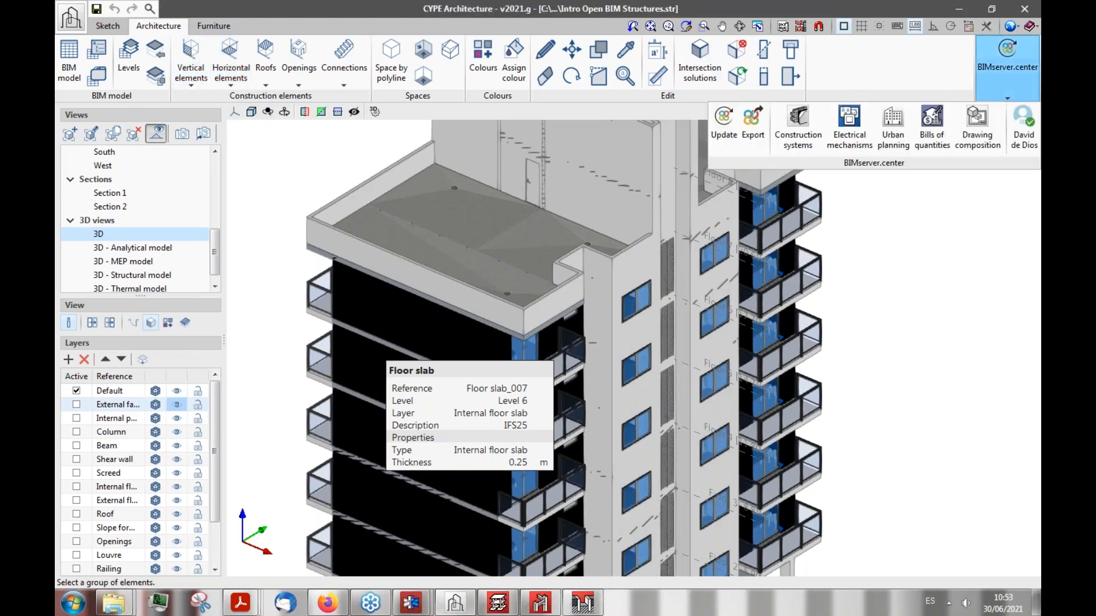
left_click(751, 130)
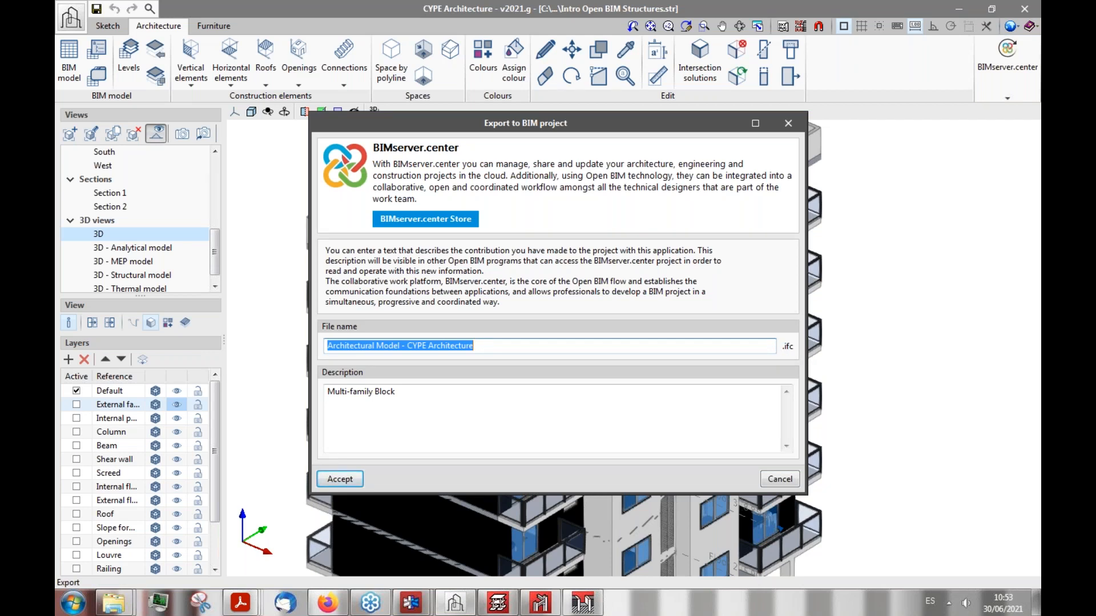
left_click(780, 480)
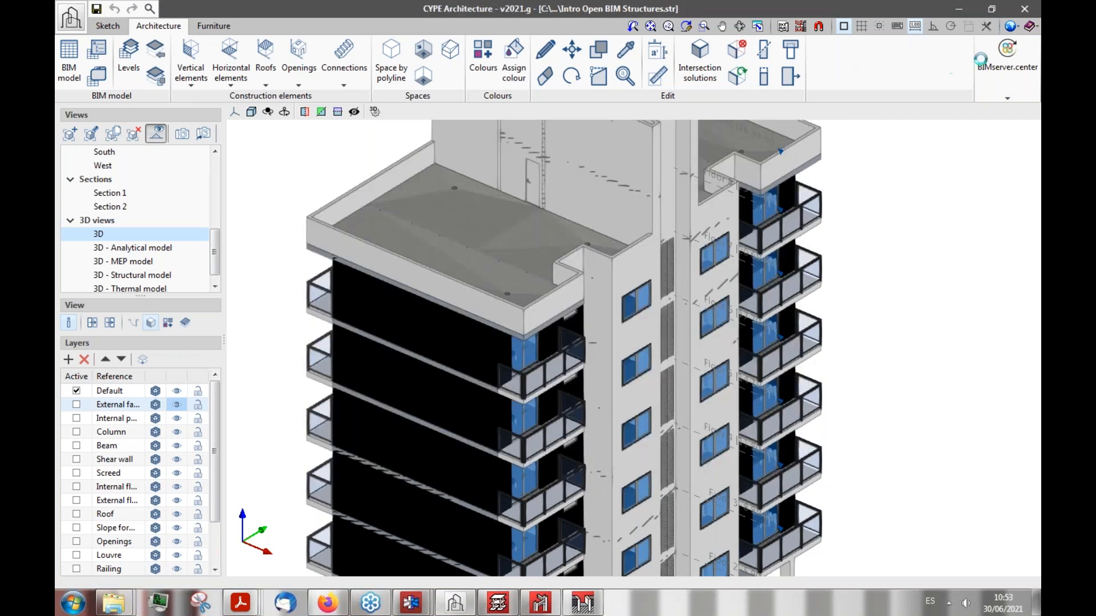
Step: Switch from CYPE Architecture to CYPECAD, close the drawing composition and cancel the drawing selection
left_click(1005, 86)
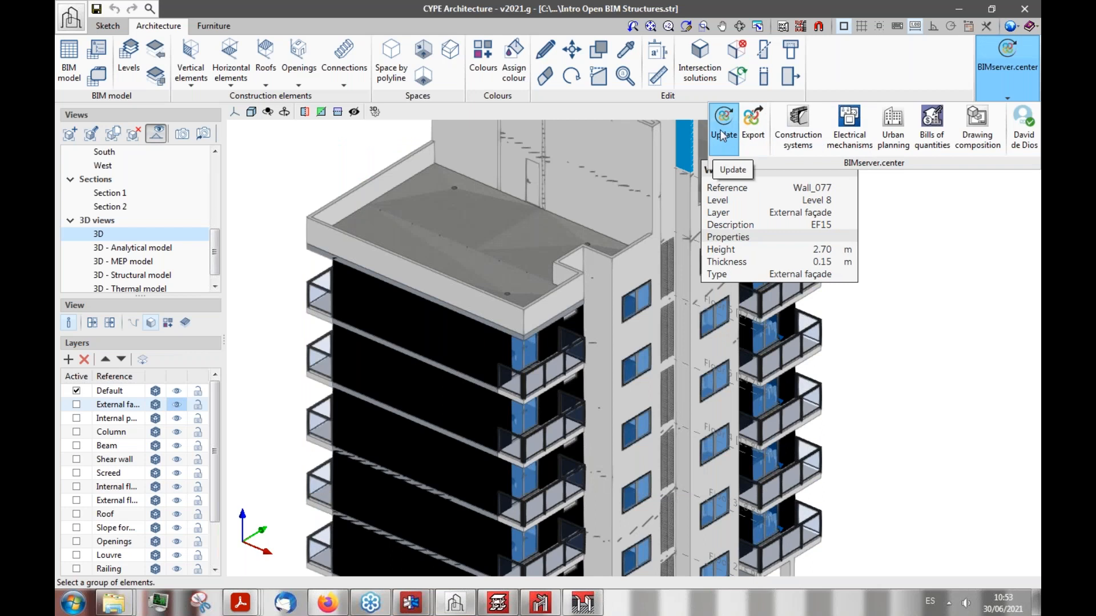
left_click(991, 86)
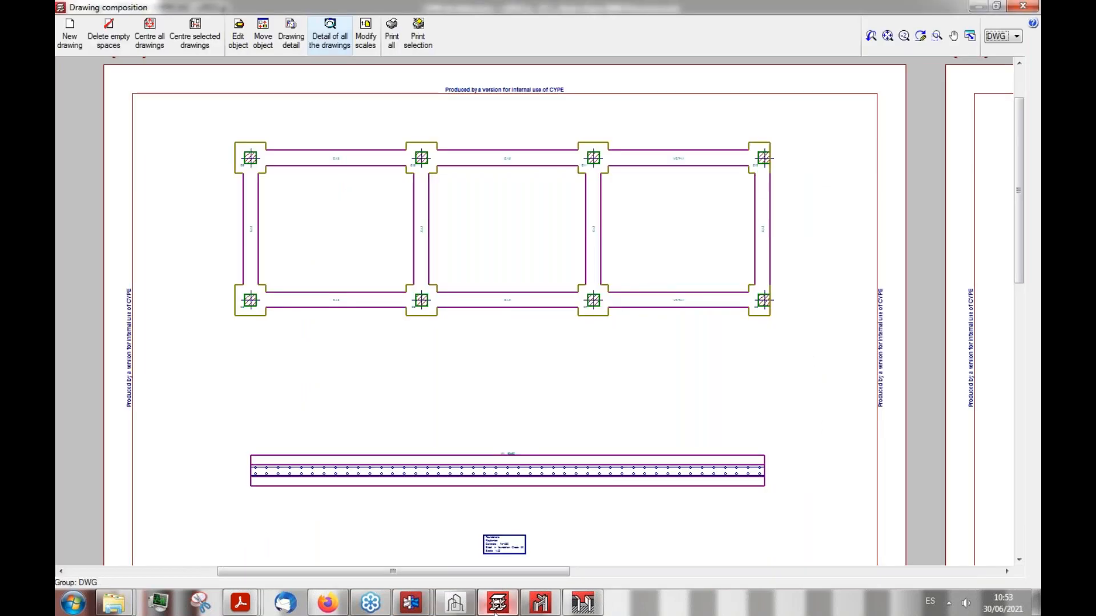
left_click(1023, 5)
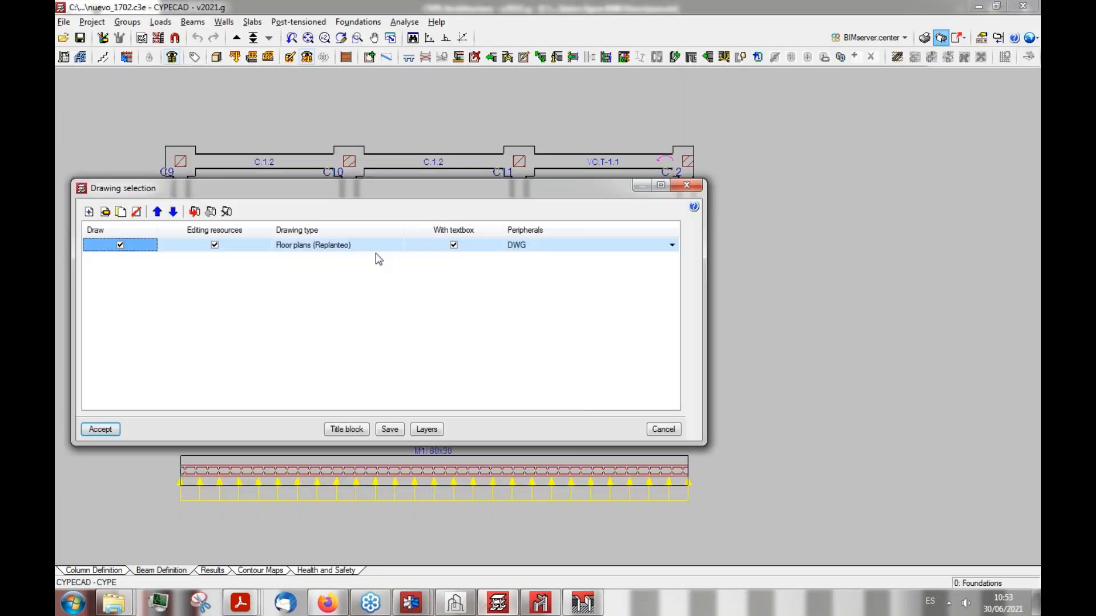
left_click(650, 431)
Step: Create a new job with the file name "Import test"
left_click(63, 22)
left_click(82, 39)
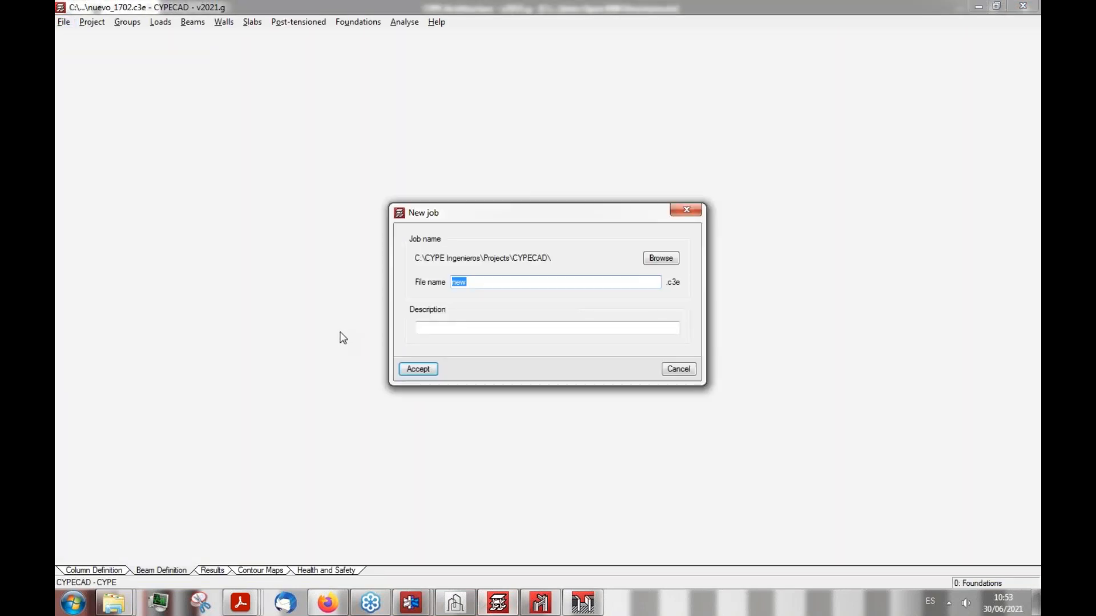
type("Import test")
left_click(402, 370)
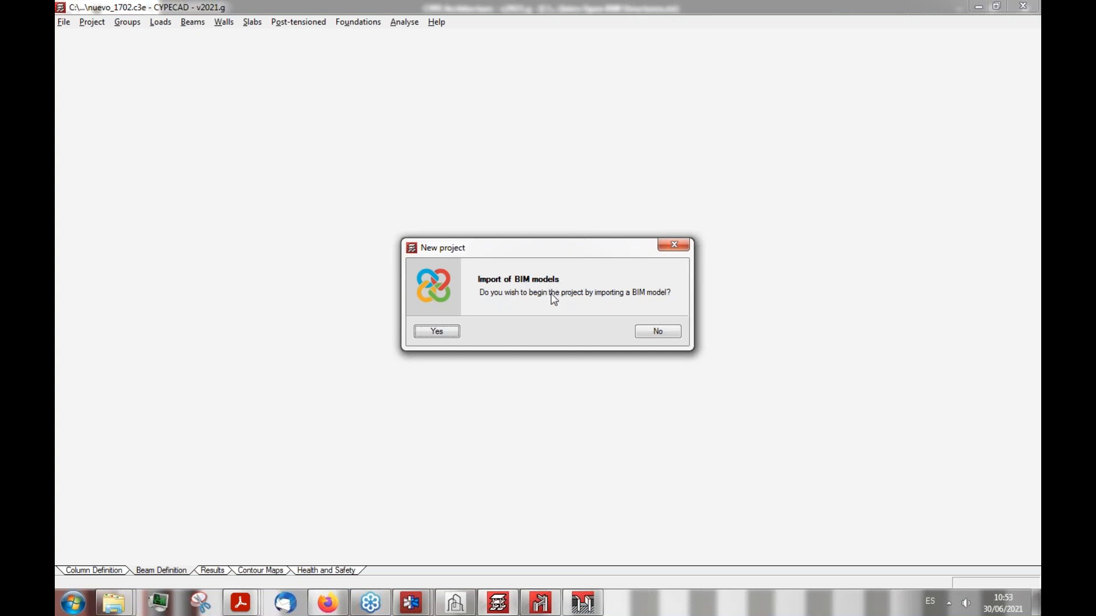
Step: Switch to CYPE Architecture and open the export of the building model to BIMserver.center
left_click(455, 602)
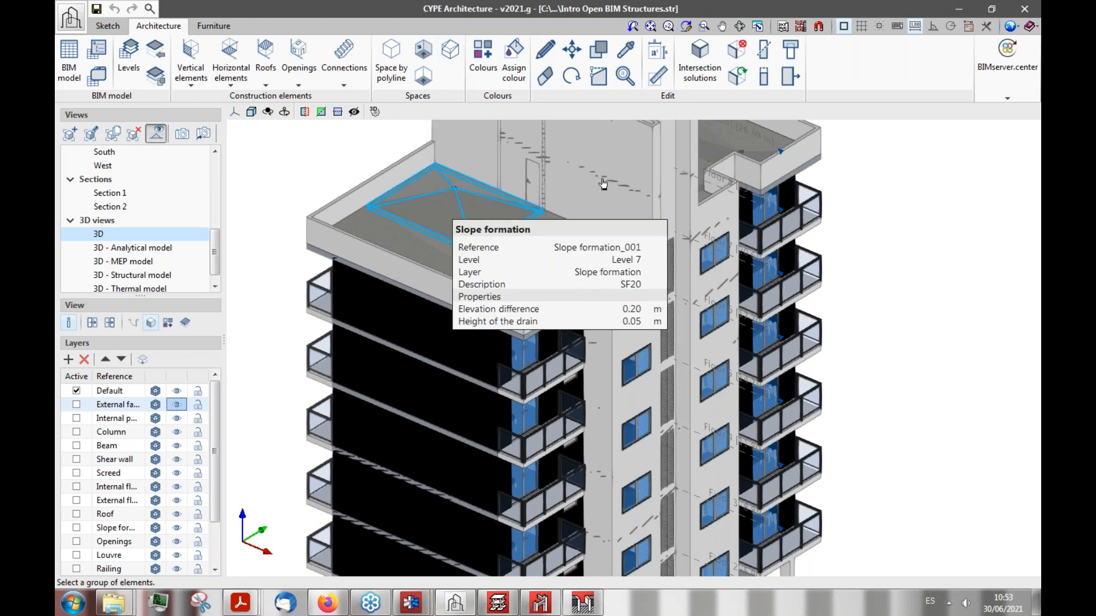
left_click(995, 93)
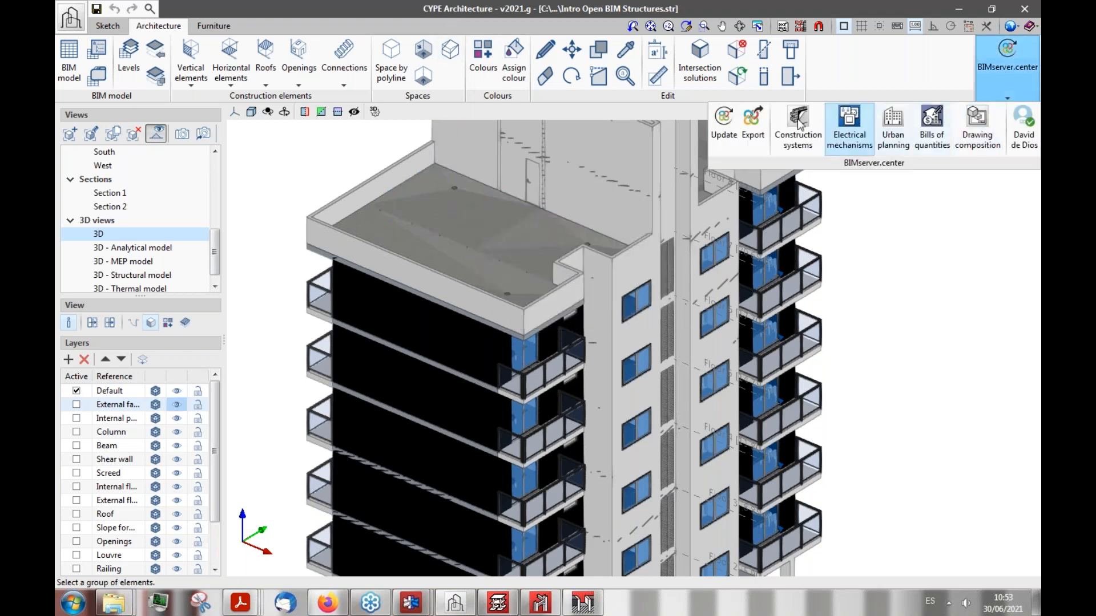
left_click(748, 140)
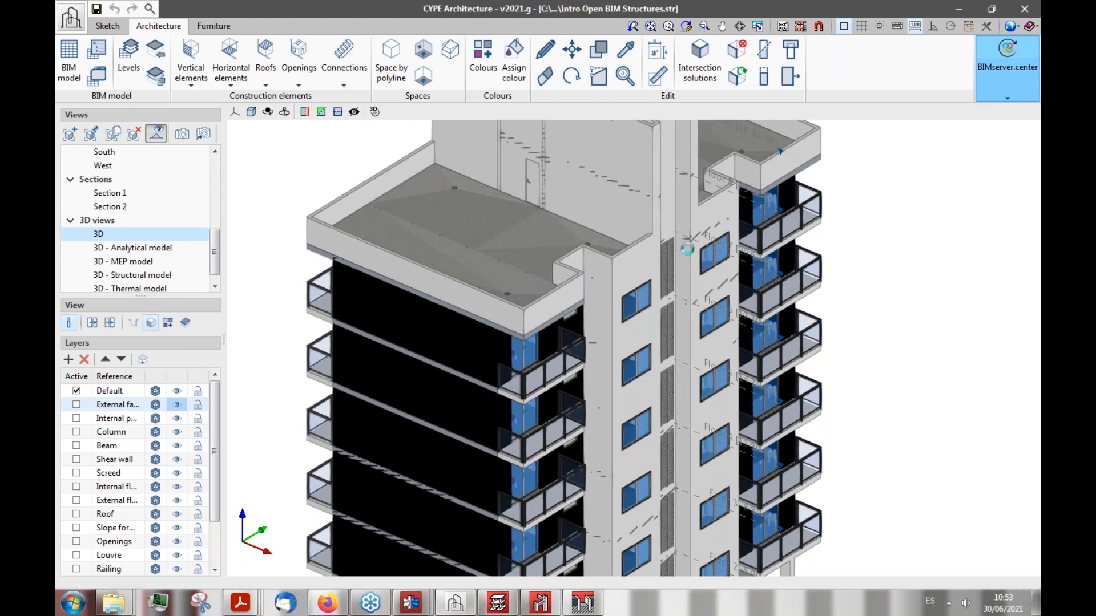
left_click(485, 341)
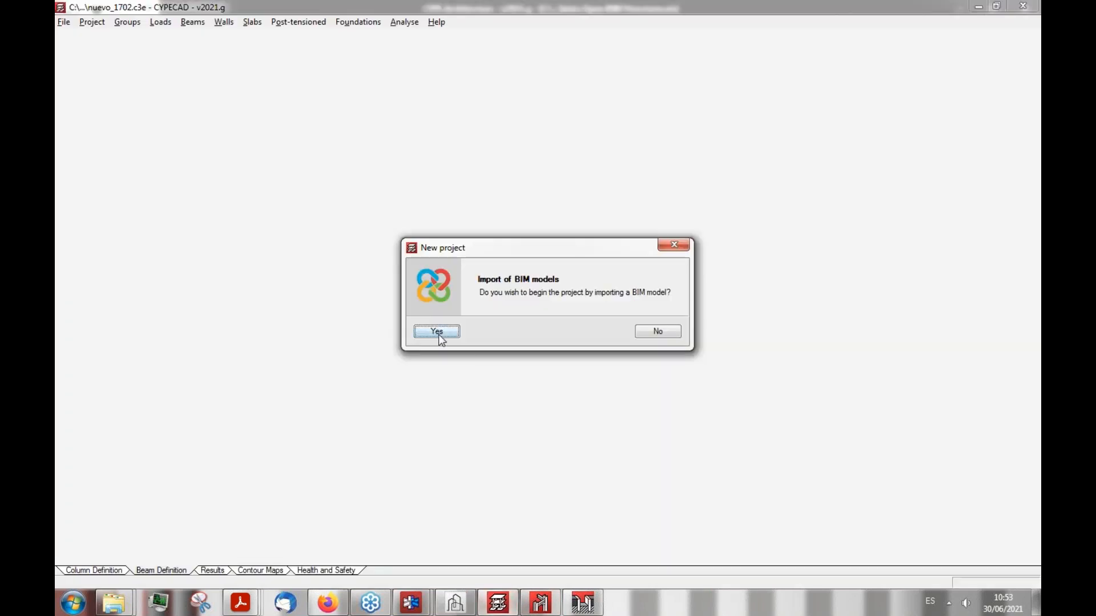
Step: In CYPECAD, choose to begin the new project by importing a BIM model and open the list of BIMserver.center projects
left_click(434, 334)
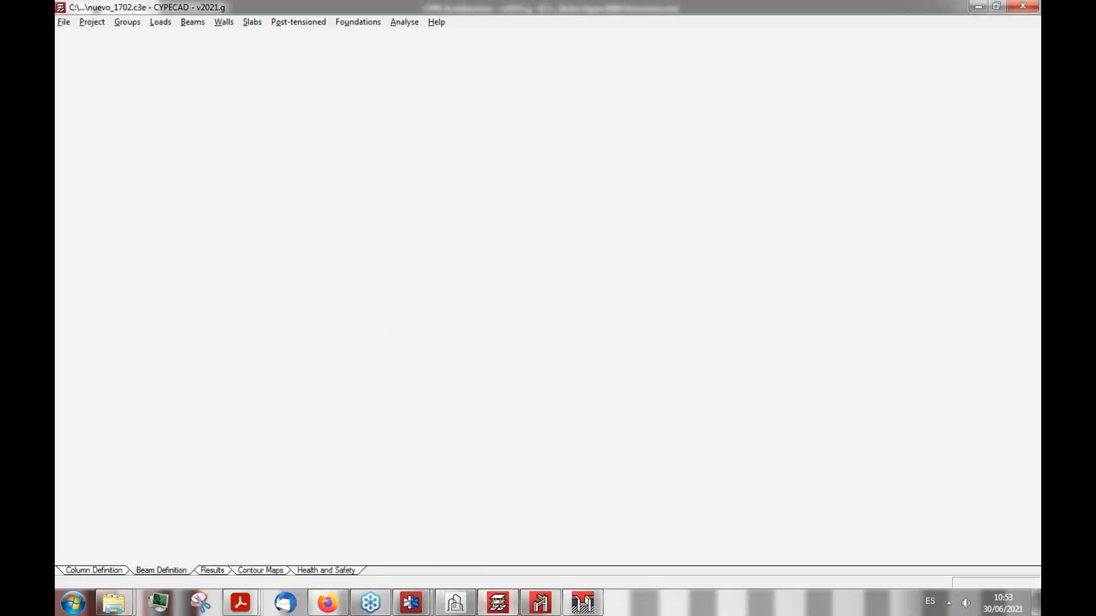
left_click_drag(581, 154, 561, 164)
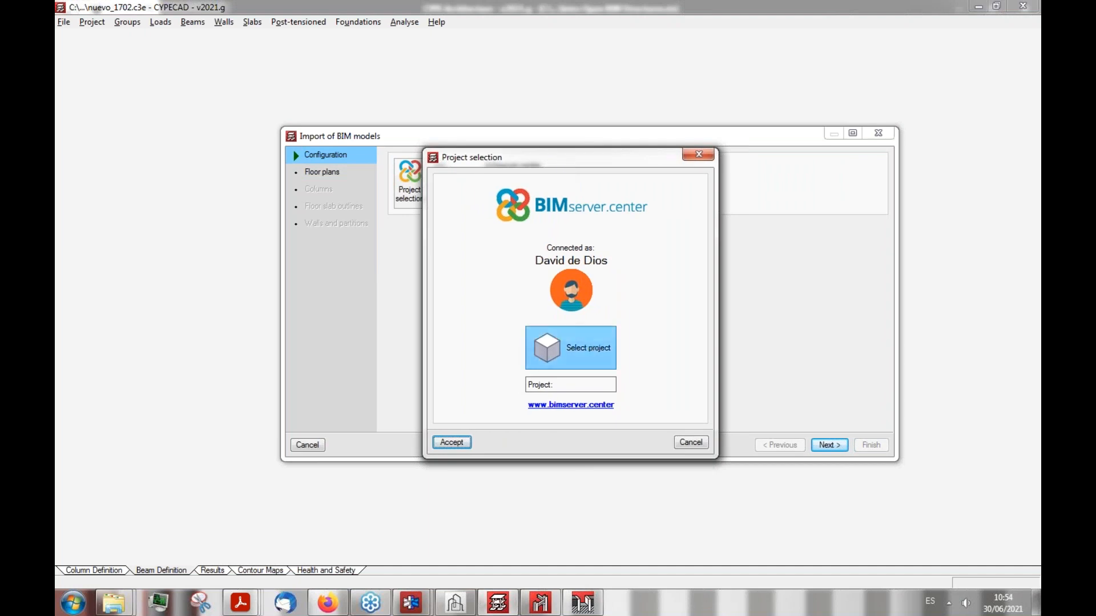
left_click(601, 345)
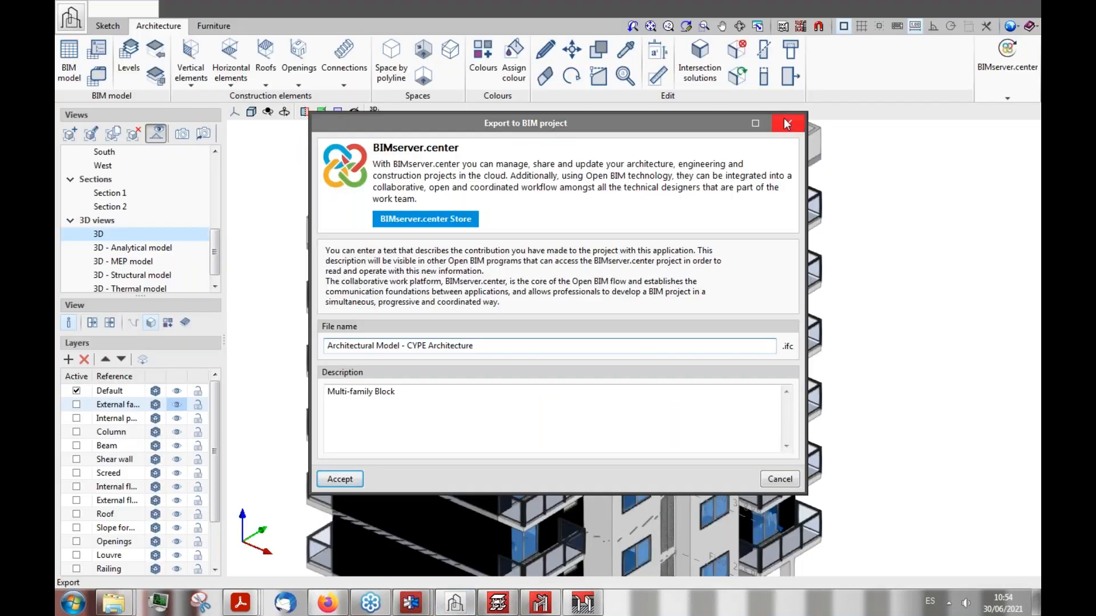
Step: Cancel the export in CYPE Architecture, return to CYPECAD and link the import to the Intro Open BIM Demo project
left_click(786, 123)
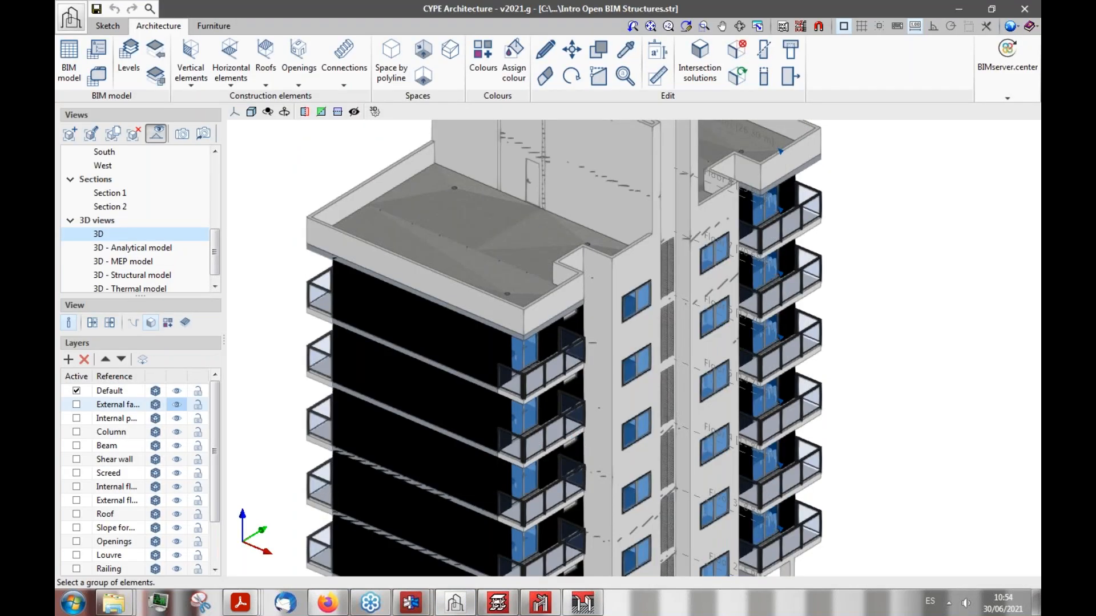
left_click(501, 602)
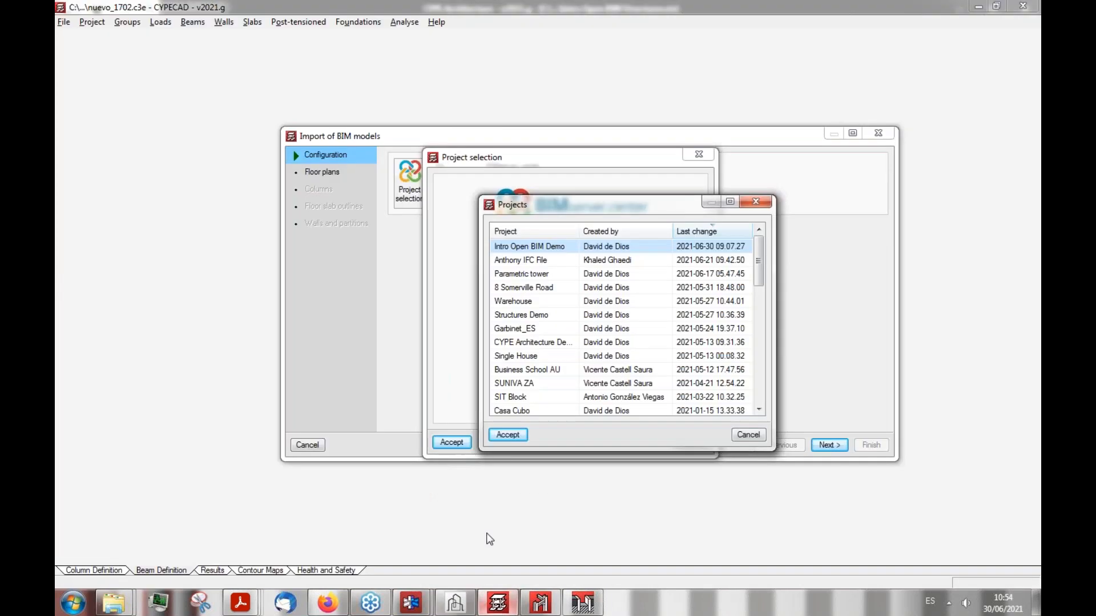
left_click(509, 434)
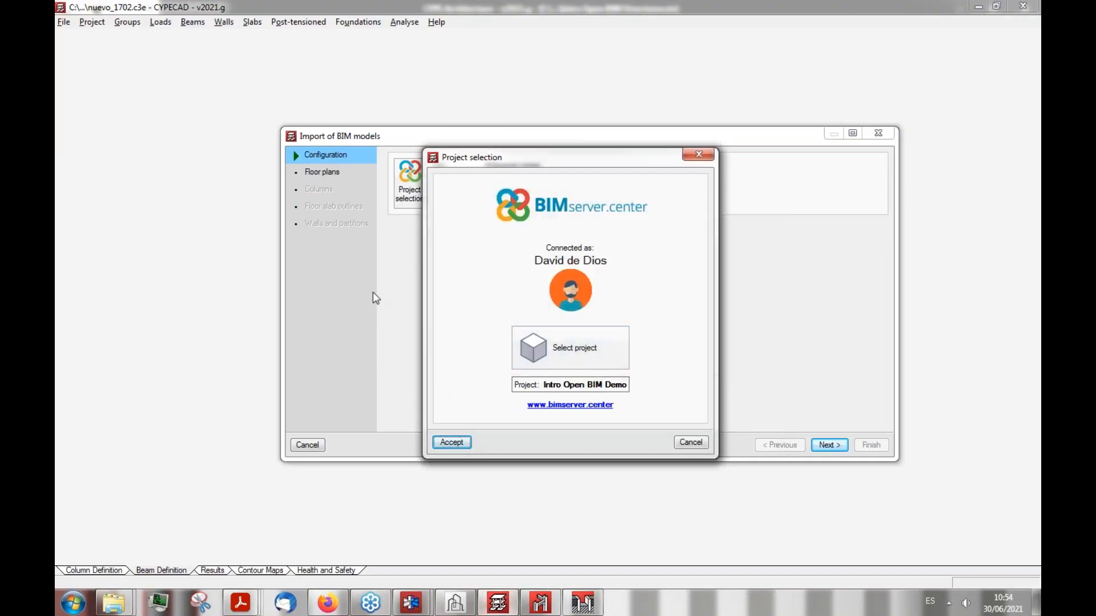
left_click(444, 442)
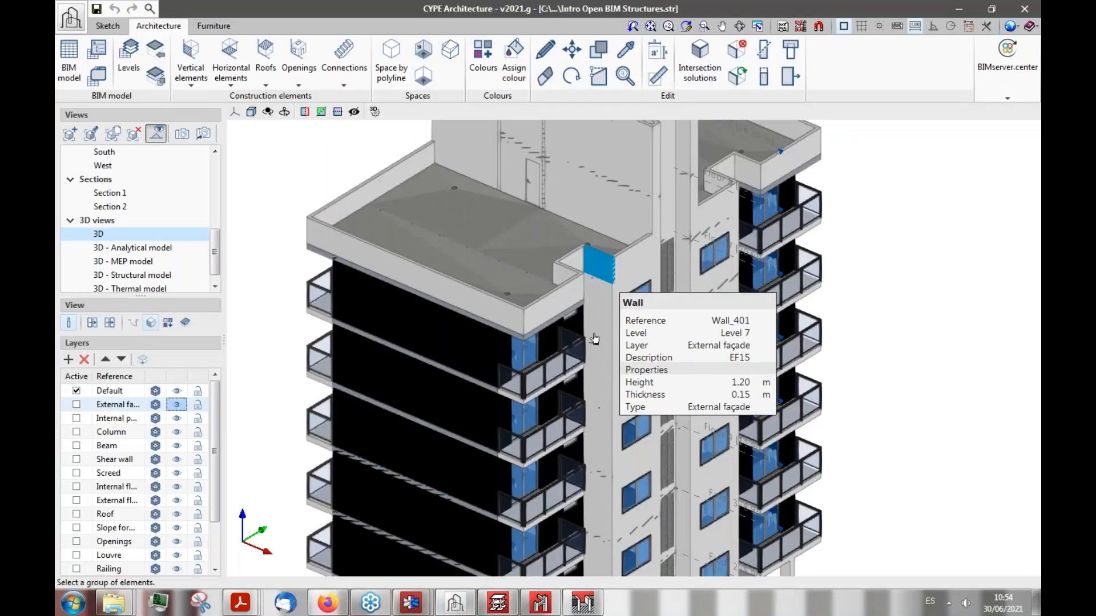
Step: Examine the balcony railings and roof of the building in CYPE Architecture, and show the BIMserver.center options
scroll(531, 319, "up", 3)
scroll(519, 464, "up", 5)
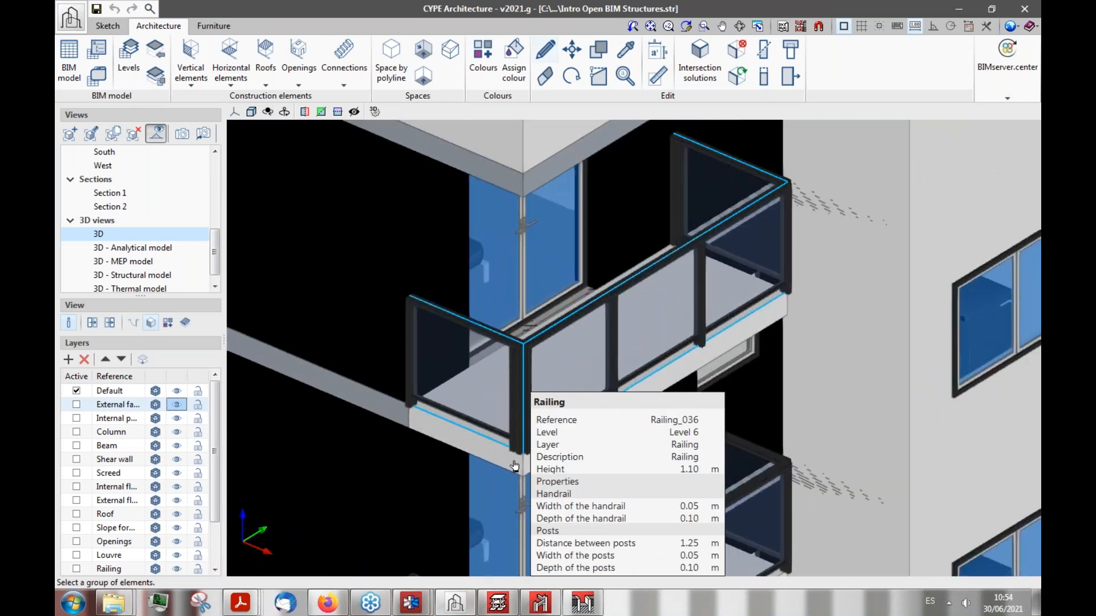
scroll(519, 463, "down", 5)
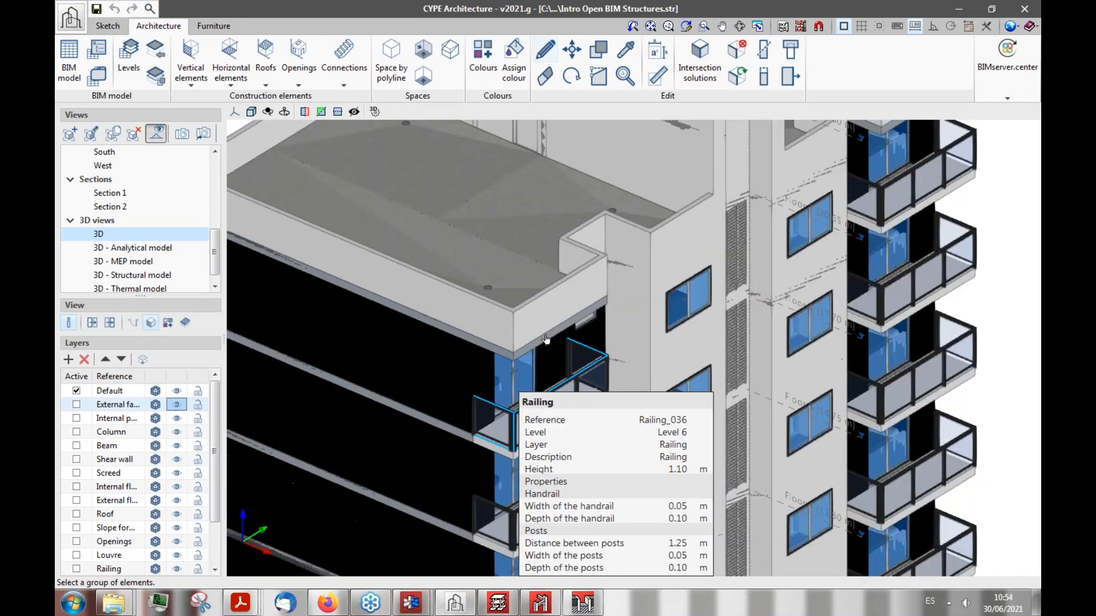
scroll(518, 442, "down", 5)
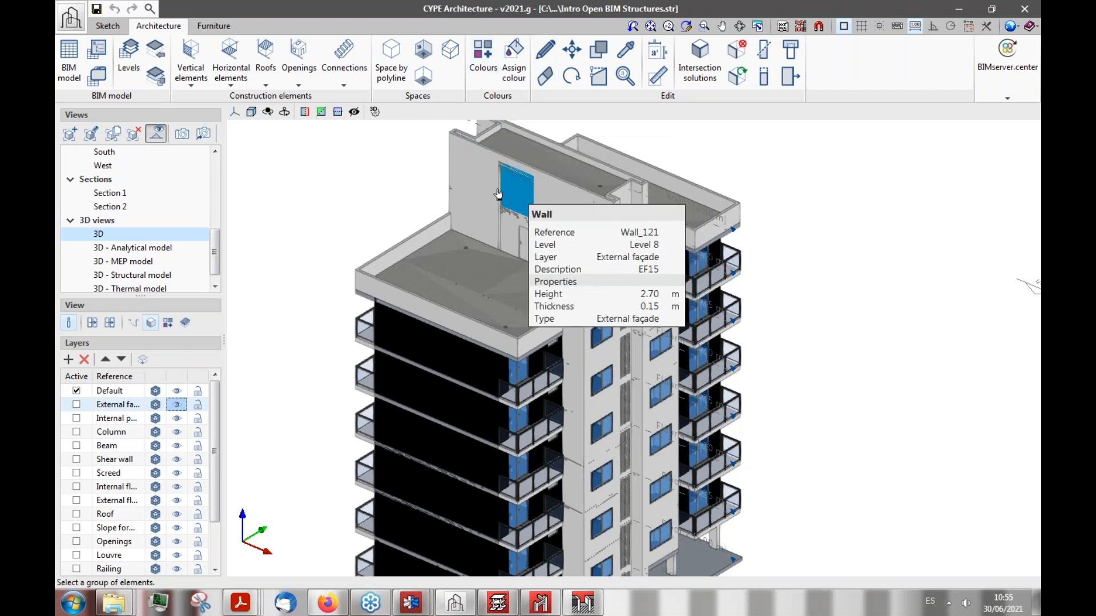
left_click(1008, 86)
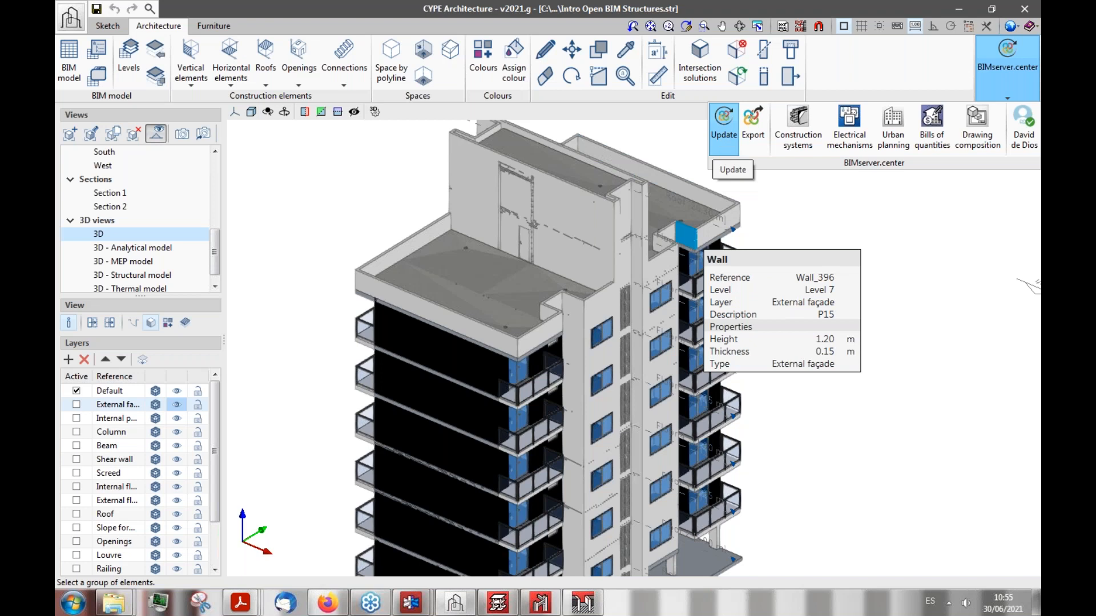
Step: Switch to the Firefox browser and open the Projects section of the BIMserver.center dashboard
left_click(327, 603)
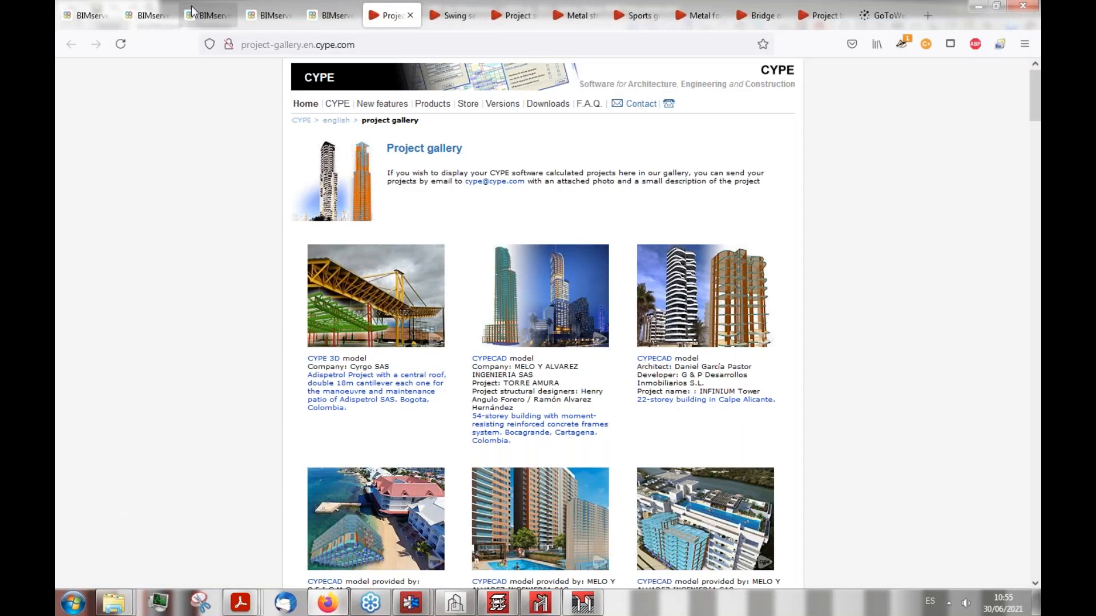
left_click(150, 10)
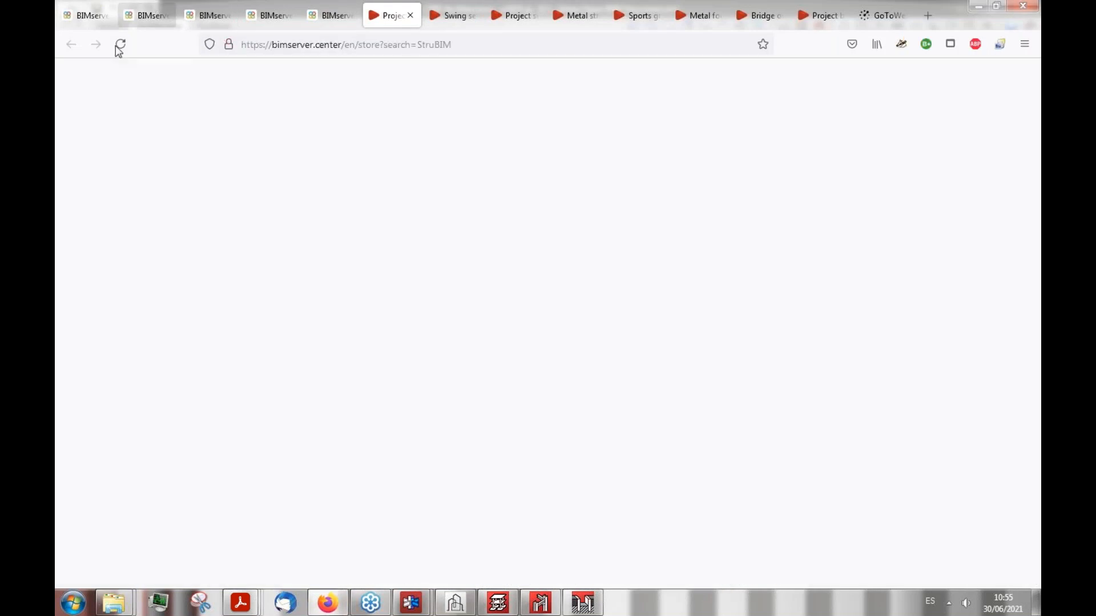
left_click(86, 18)
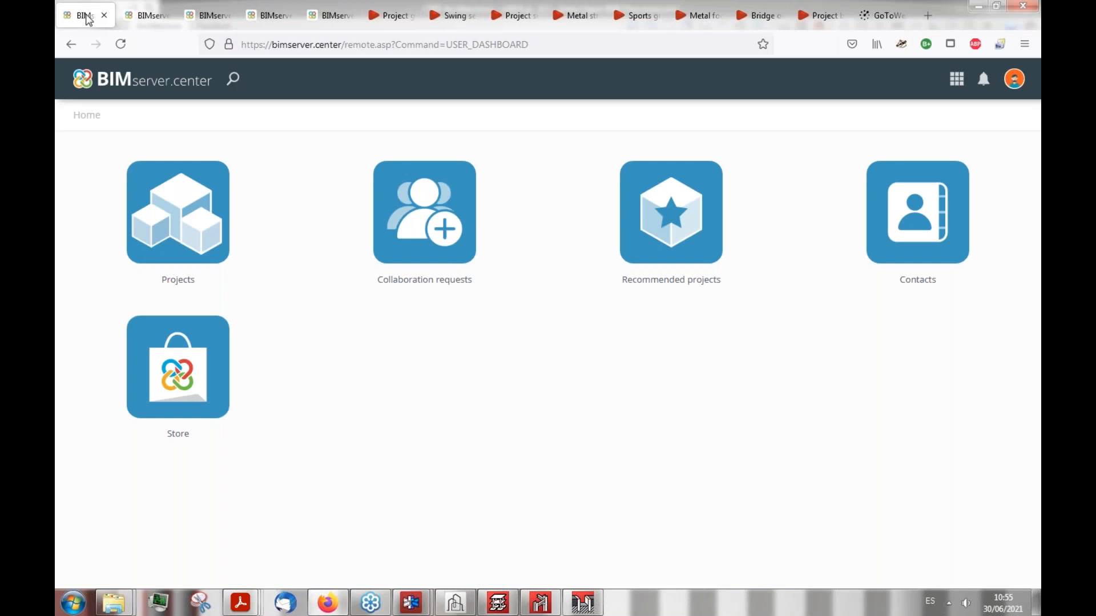
left_click(180, 237)
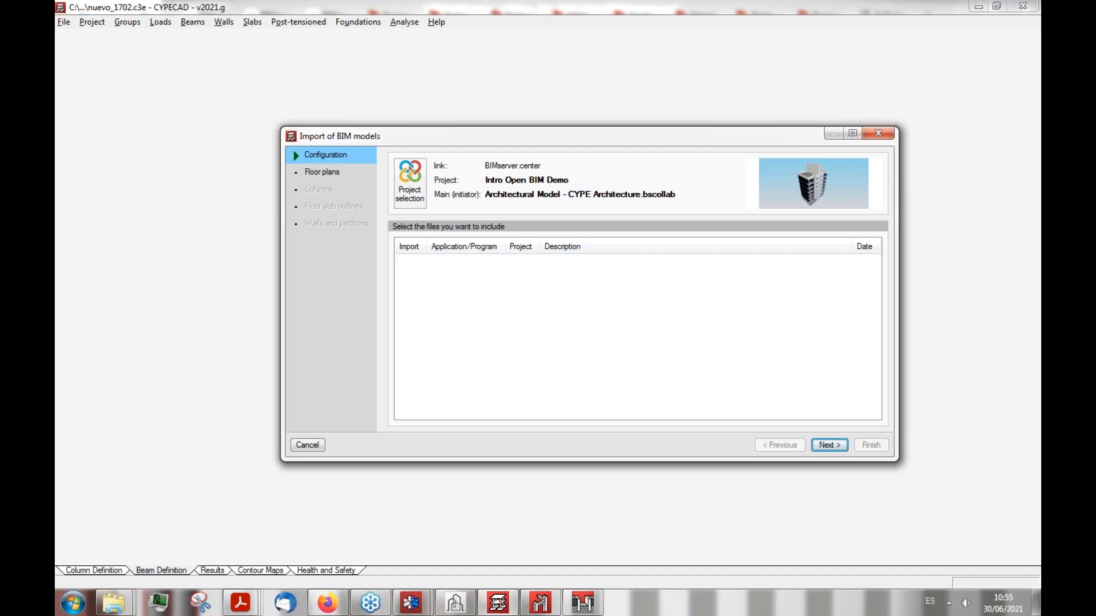
Step: Return to CYPECAD and close the BIM model import wizard without finishing the import
left_click(914, 581)
left_click(833, 446)
left_click(879, 134)
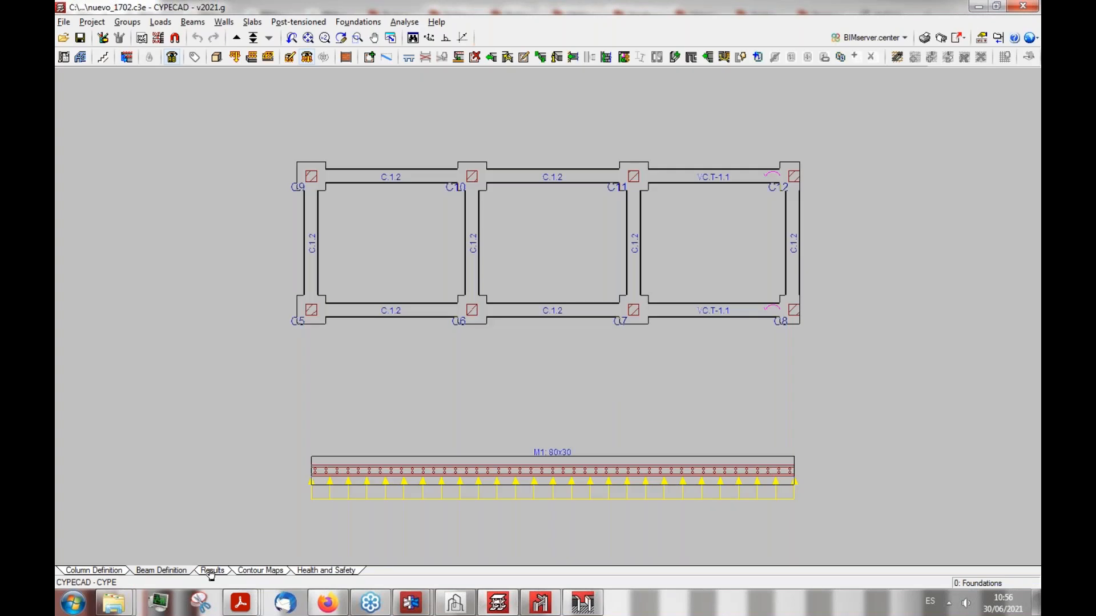
Step: Display the results view of the nuevo_1702 job and go up from the foundations to the Floor 1 plan
left_click(207, 571)
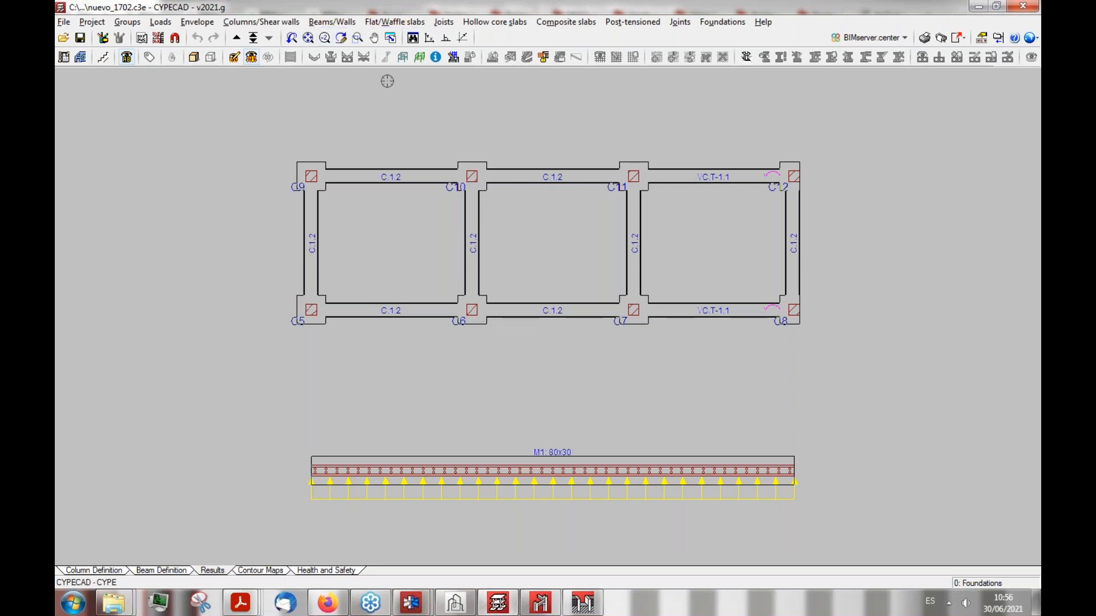
left_click(236, 37)
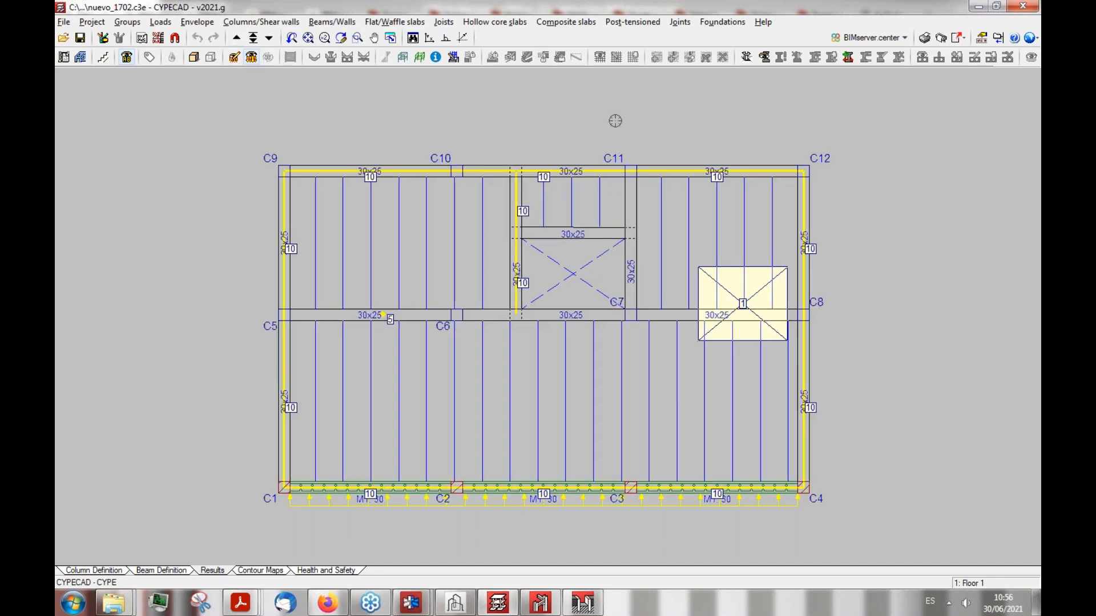
scroll(615, 120, "up", 1)
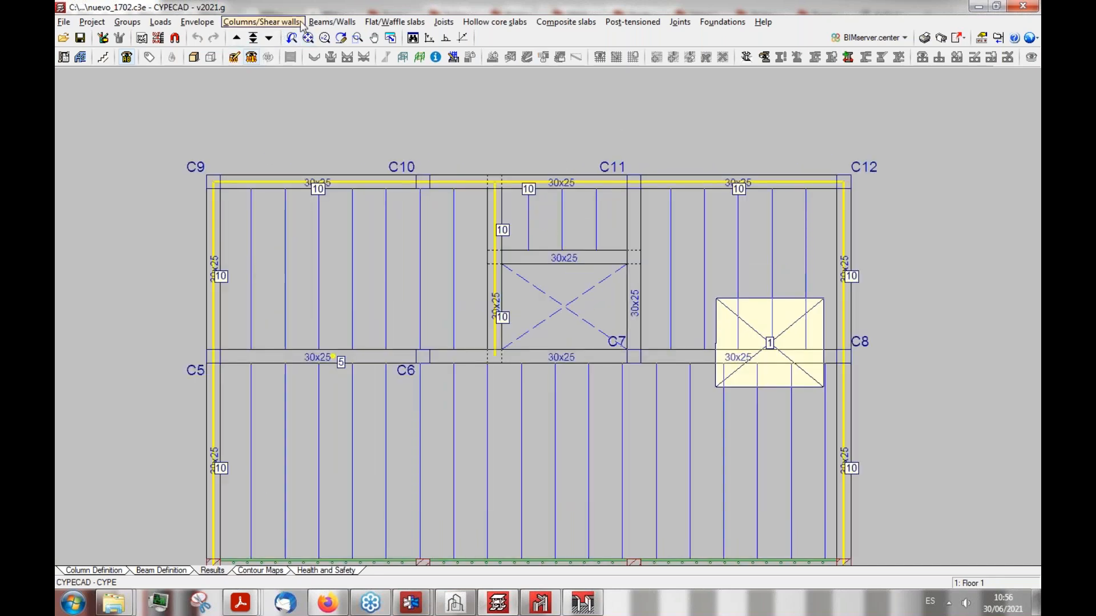
Step: View the edit settings of column C9 on Floor 1 and close them without changes
left_click(332, 22)
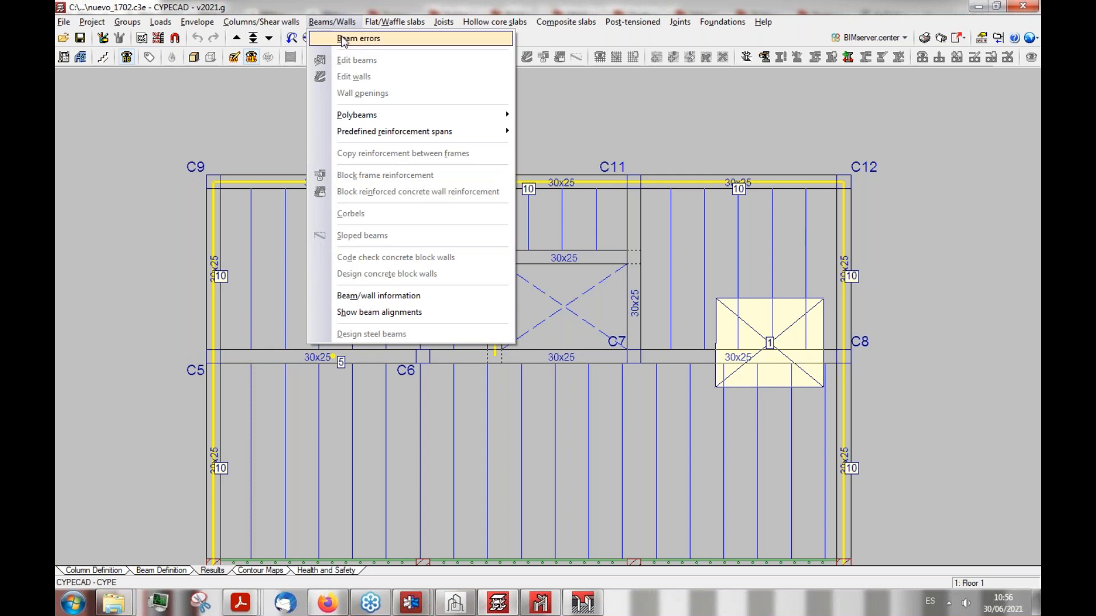
mouse_move(274, 19)
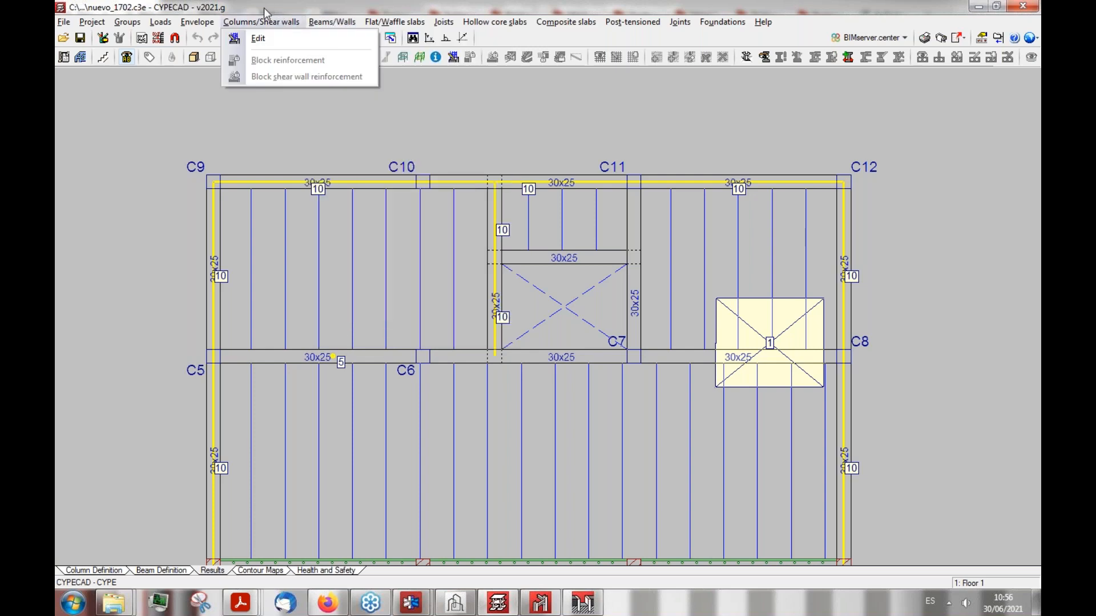
left_click(260, 38)
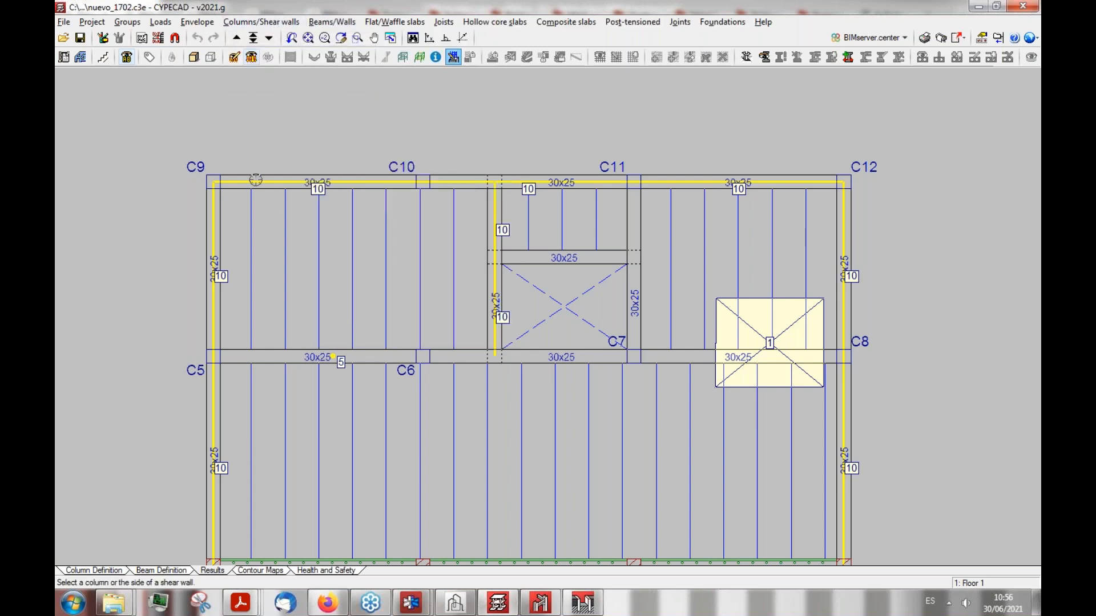
left_click(214, 182)
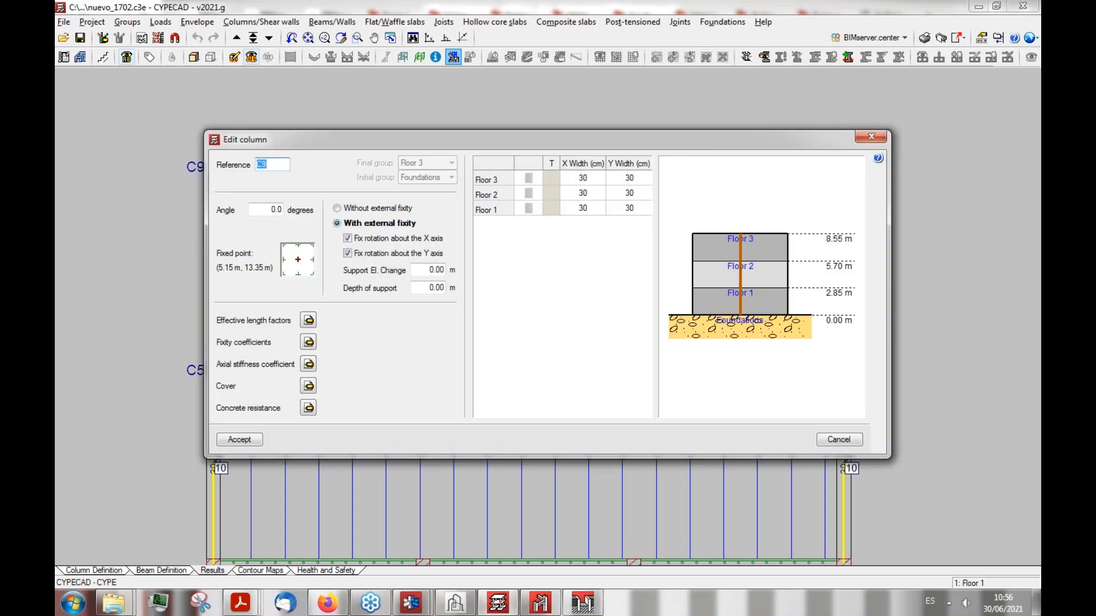
left_click(871, 137)
scroll(594, 120, "up", 3)
scroll(250, 194, "up", 3)
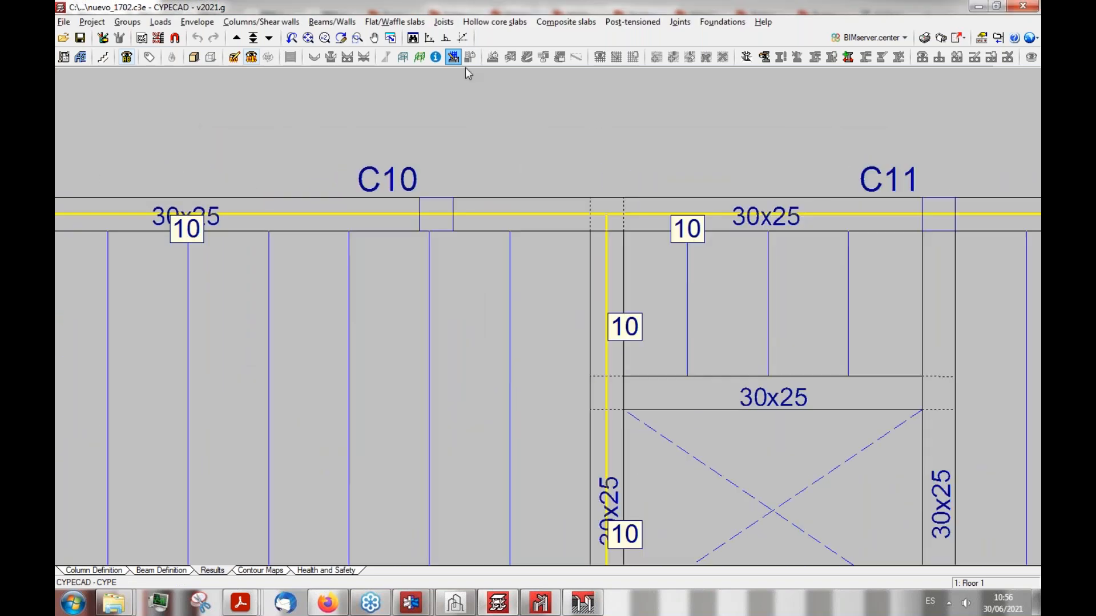
left_click(334, 23)
left_click(334, 23)
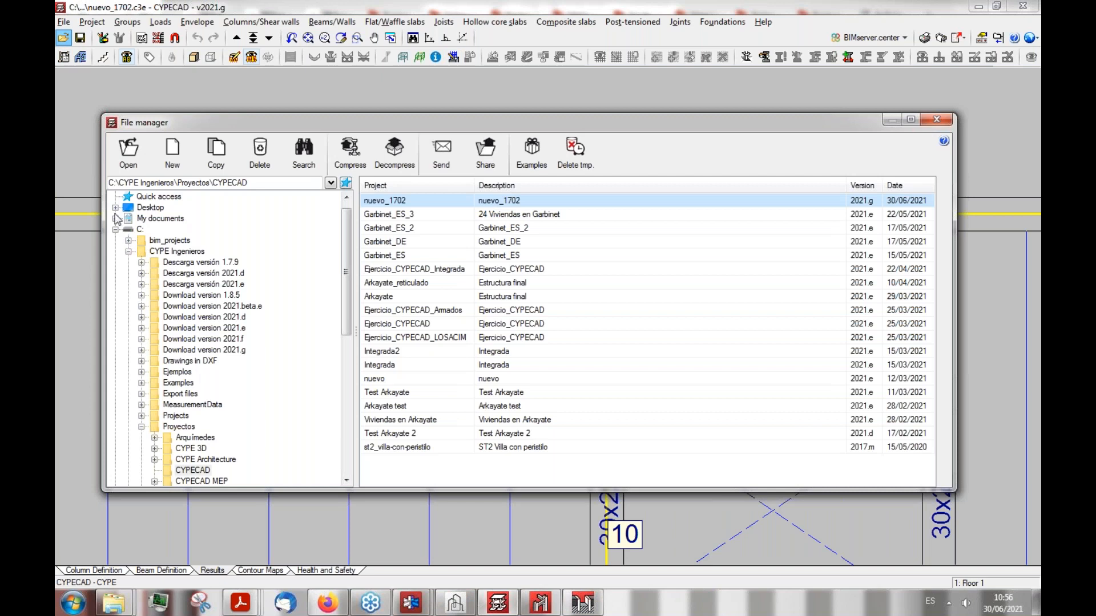
Step: Open the End result job from the Desktop\CYPECAD\Webinar folder and close its analysis error report
left_click(115, 208)
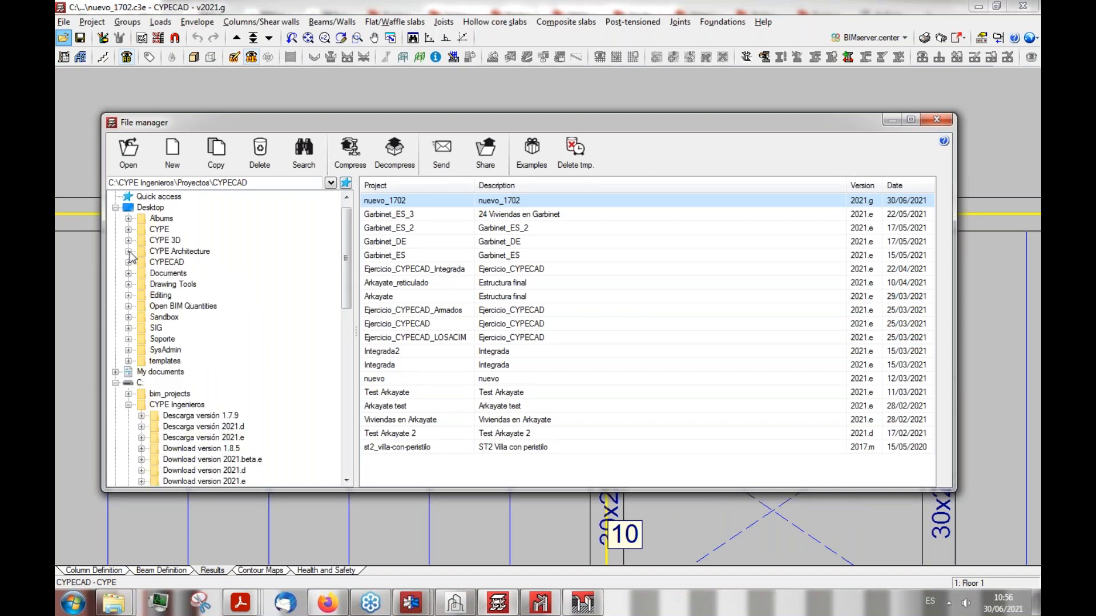
left_click(128, 263)
left_click(176, 306)
left_click_drag(514, 119, 488, 115)
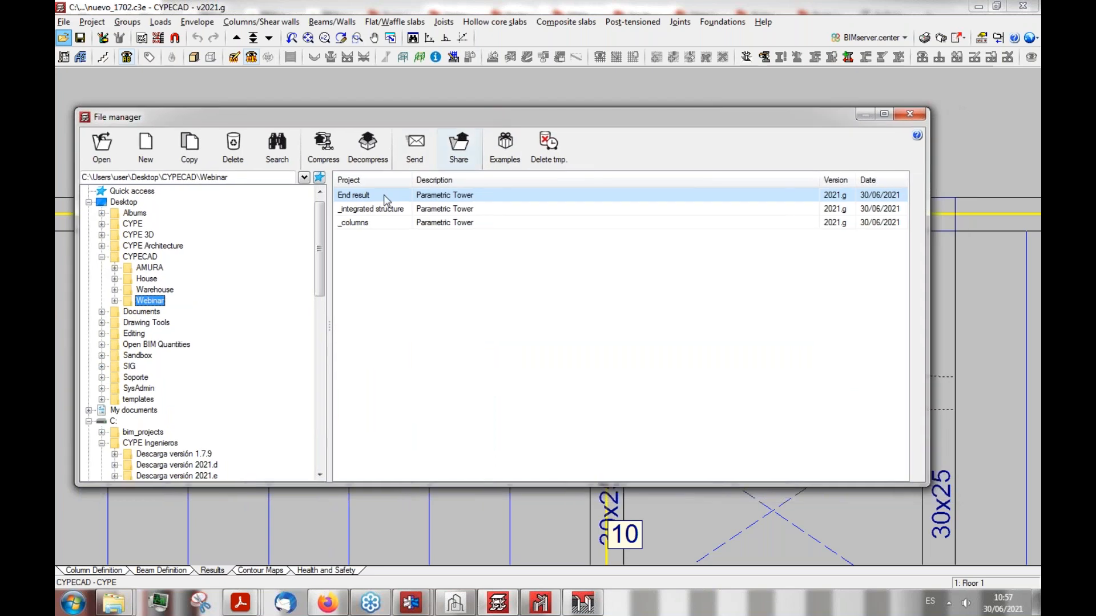
double_click(386, 195)
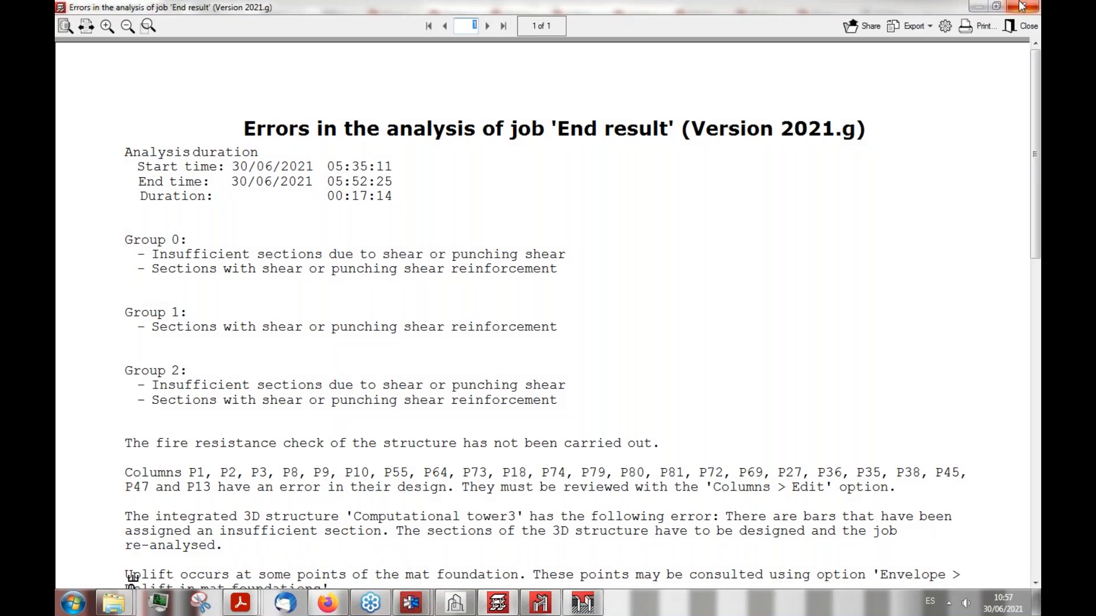
left_click(1022, 5)
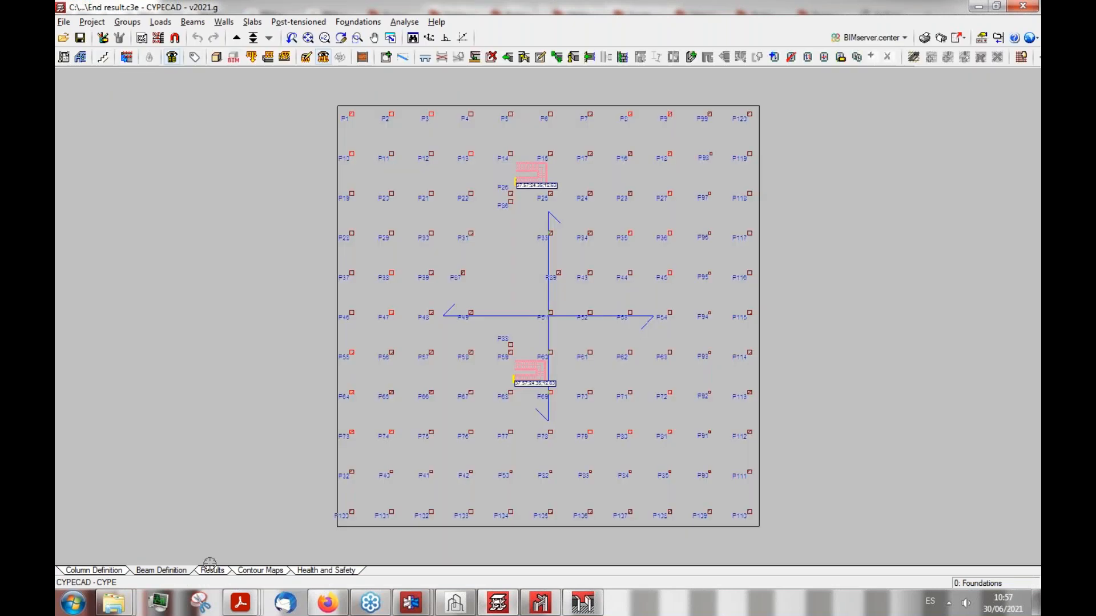
Step: Display the results view of the End result job and go up from the foundations to the Floor 1 plan
left_click(211, 571)
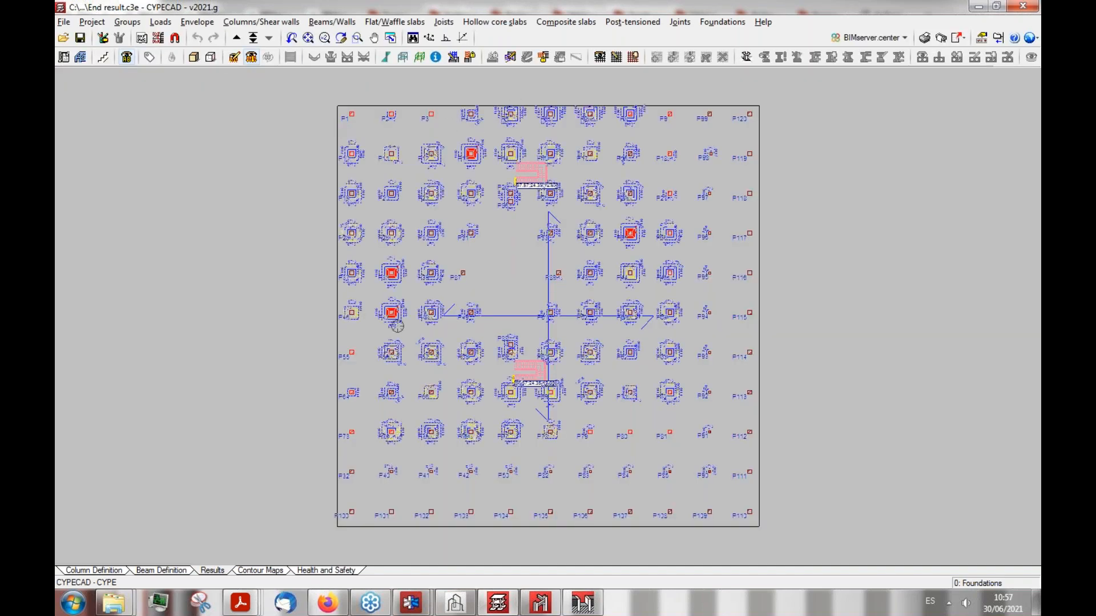
left_click(271, 24)
mouse_move(334, 22)
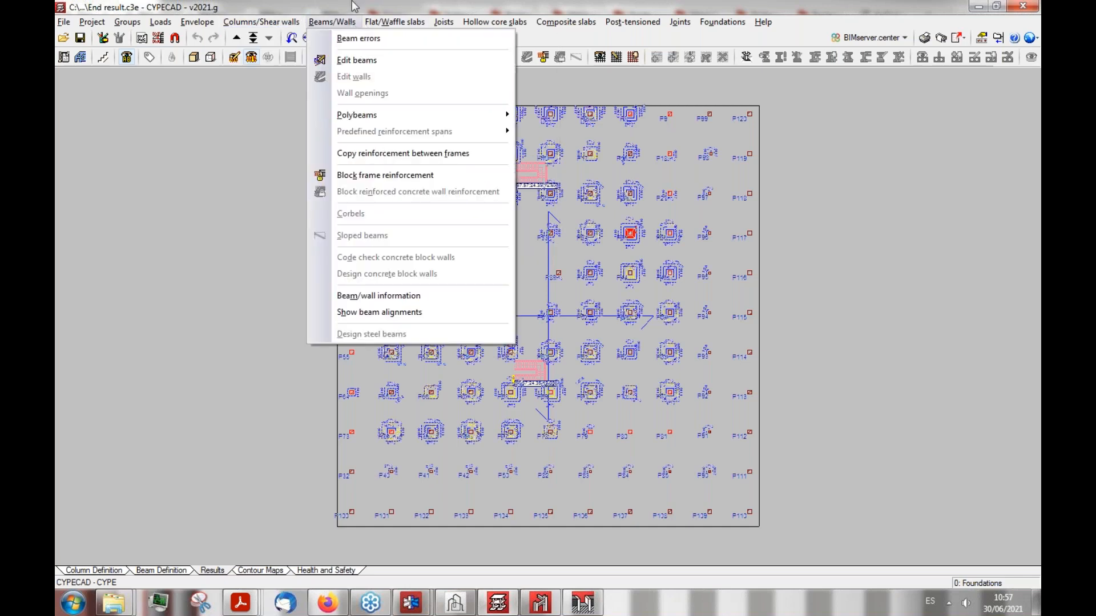
left_click(969, 198)
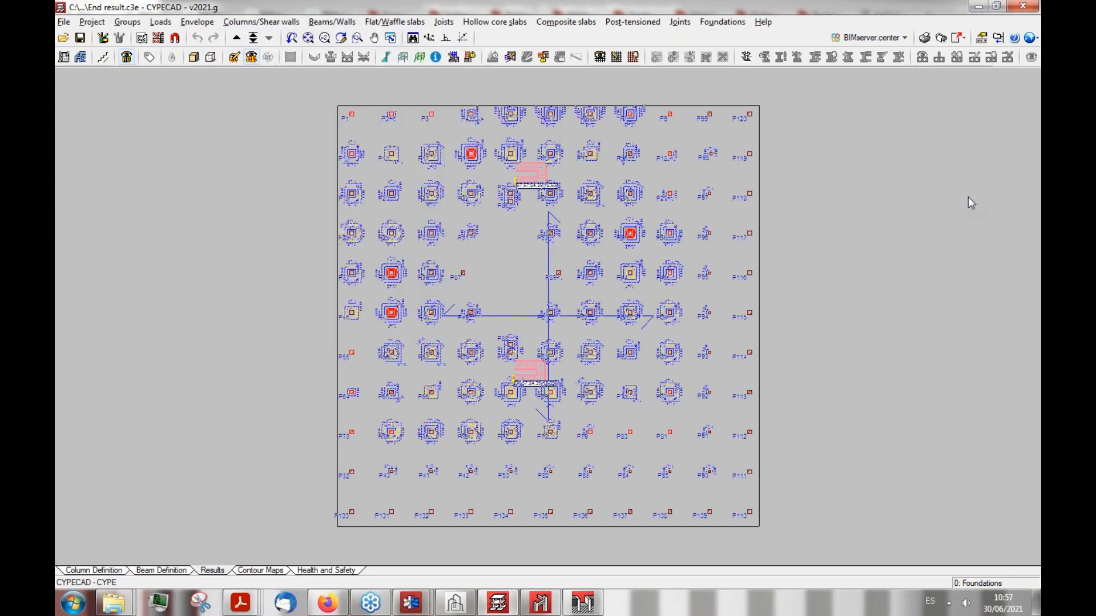
left_click(235, 38)
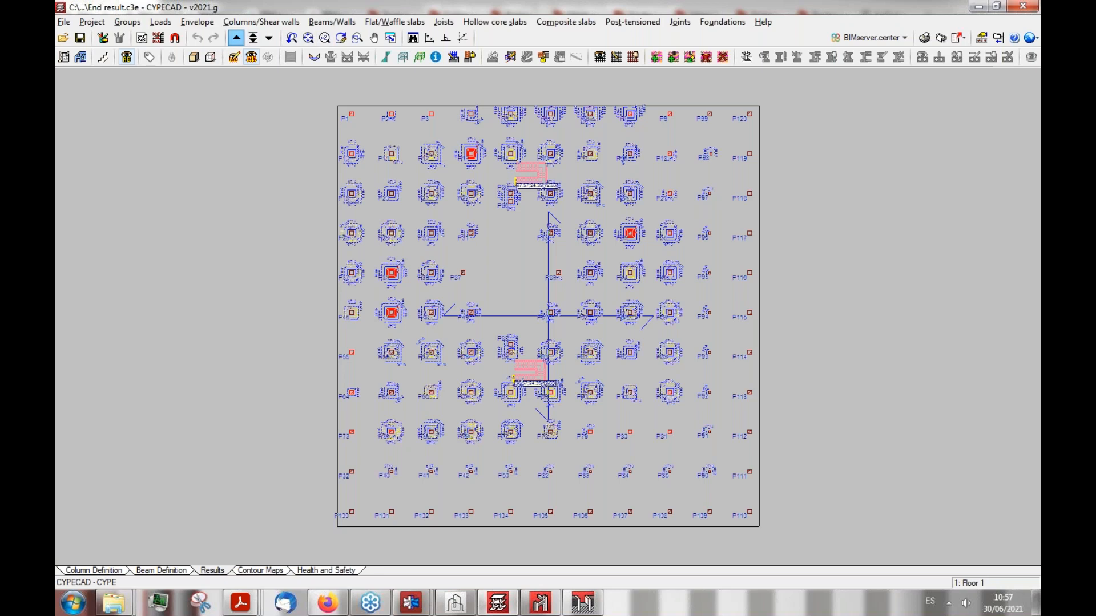
Step: Open the beam editor on Floor 1 and examine the reinforcement, cross sections and force diagrams of Frame 1 around columns P100 to P103
left_click(332, 22)
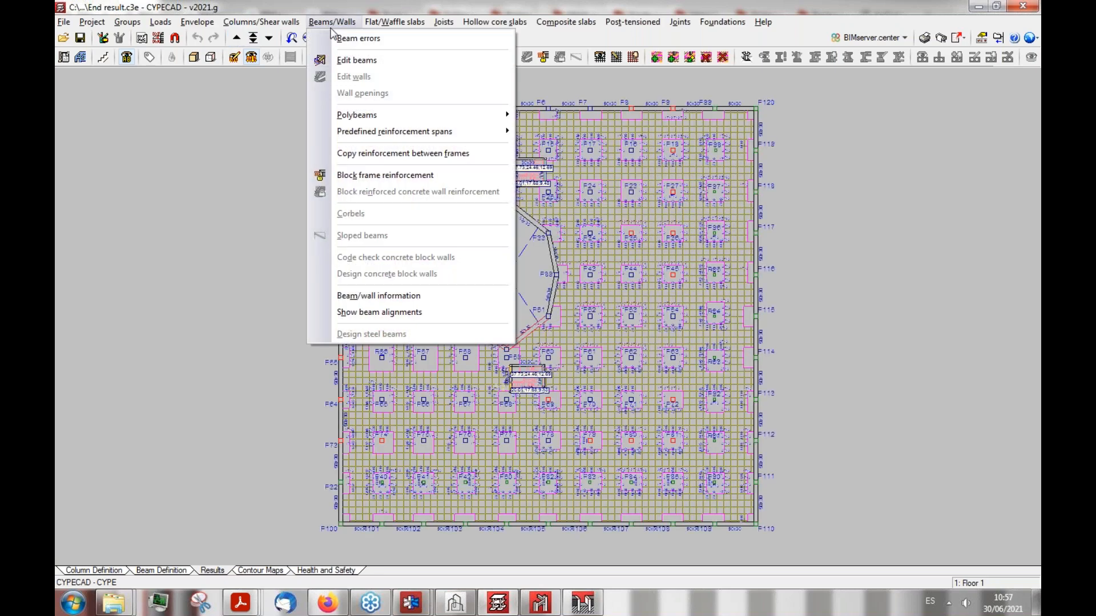
left_click(357, 61)
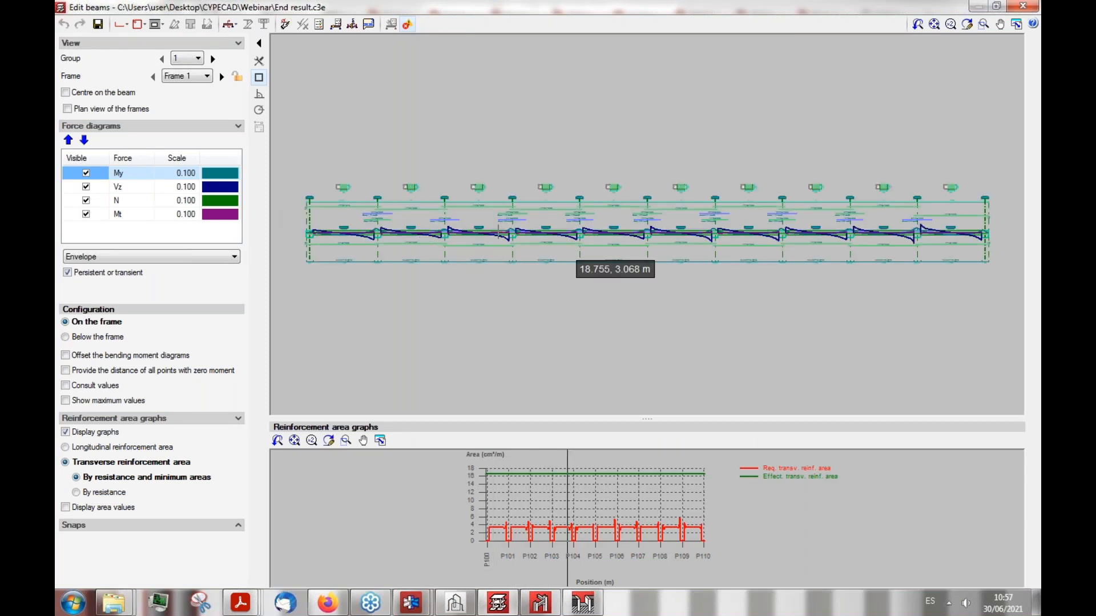
scroll(419, 236, "up", 5)
scroll(335, 120, "up", 4)
scroll(587, 166, "down", 3)
scroll(665, 194, "up", 4)
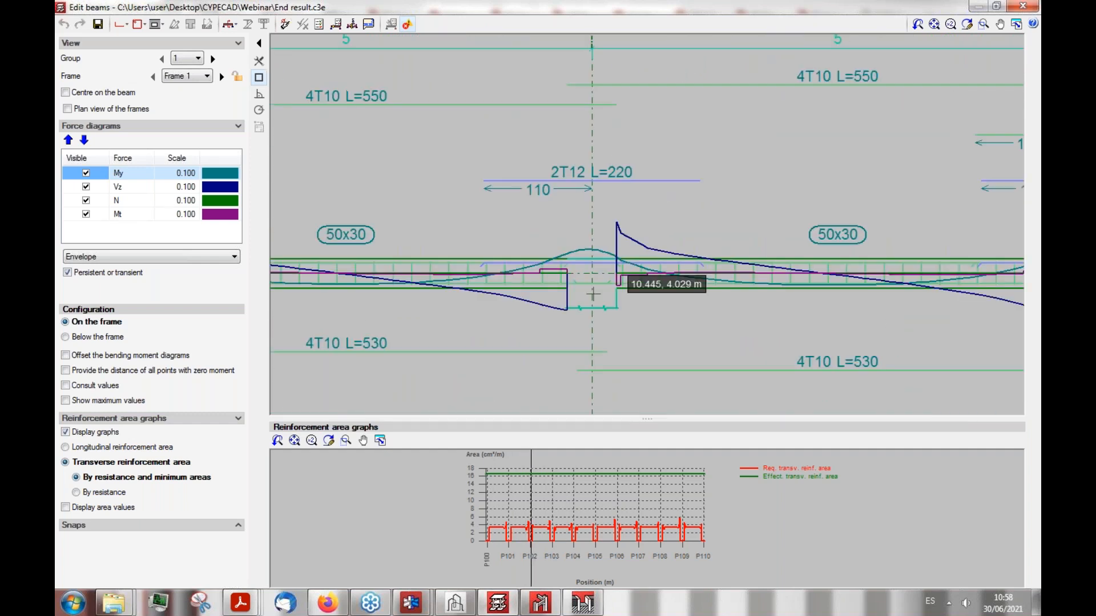
scroll(599, 234, "down", 2)
scroll(631, 238, "up", 1)
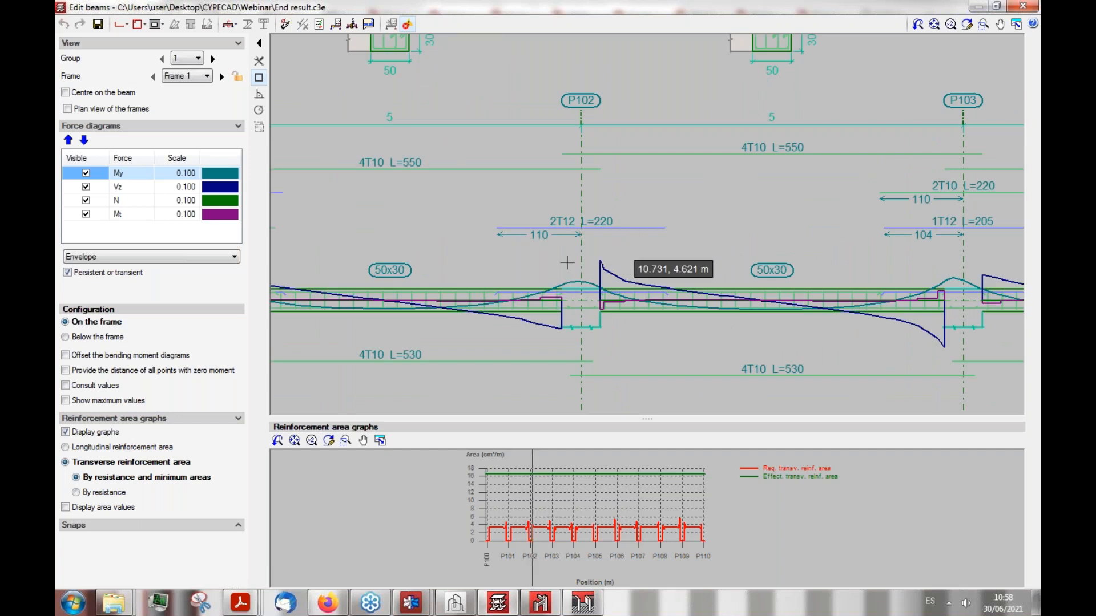
scroll(665, 259, "down", 1)
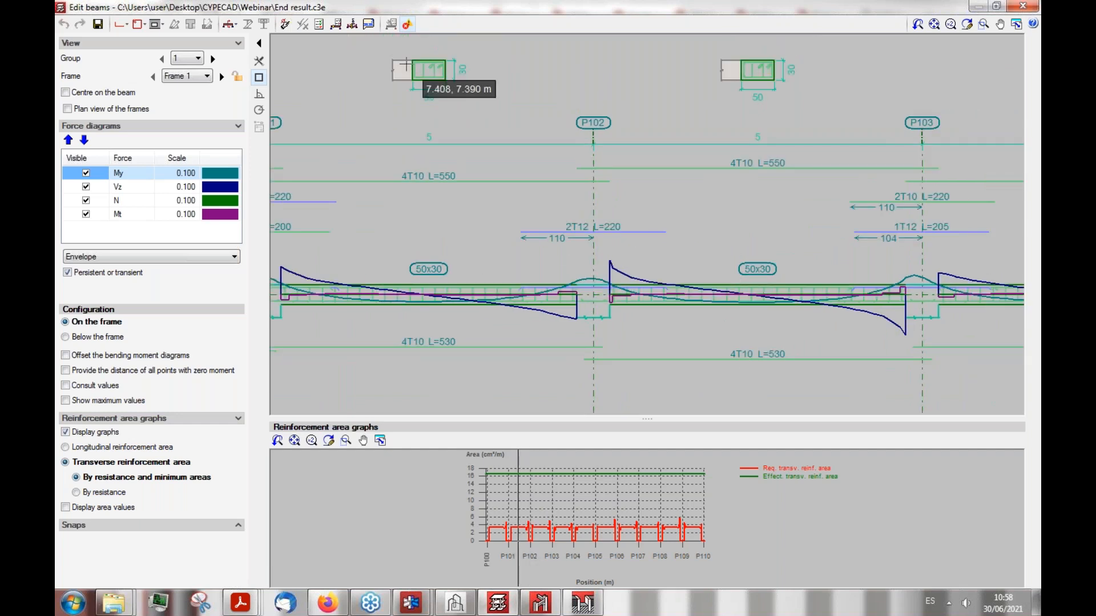
scroll(422, 57, "up", 4)
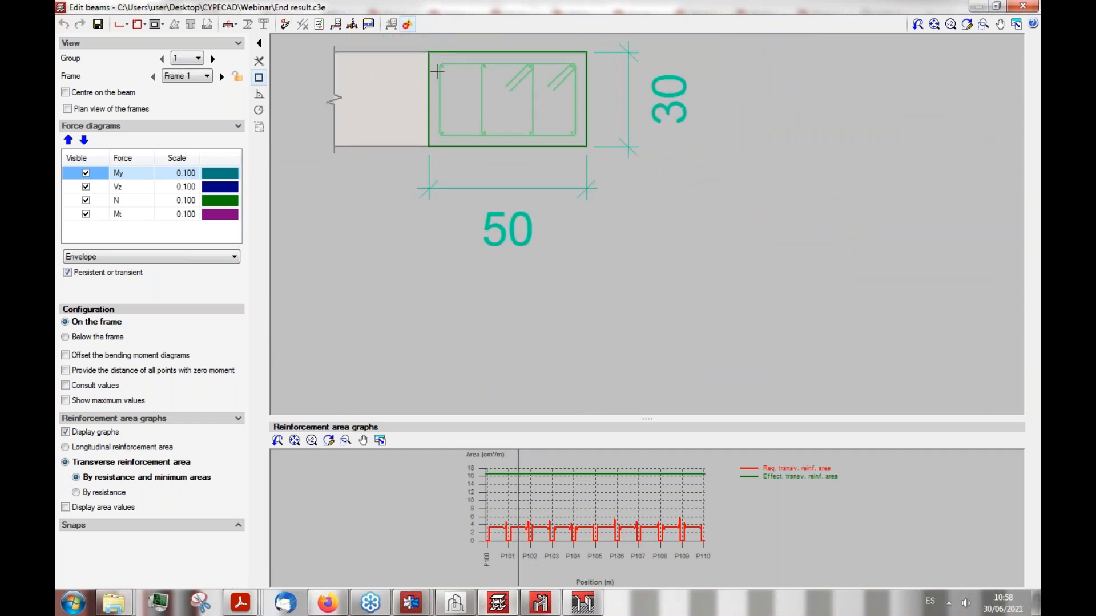
scroll(564, 124, "down", 3)
scroll(564, 127, "down", 4)
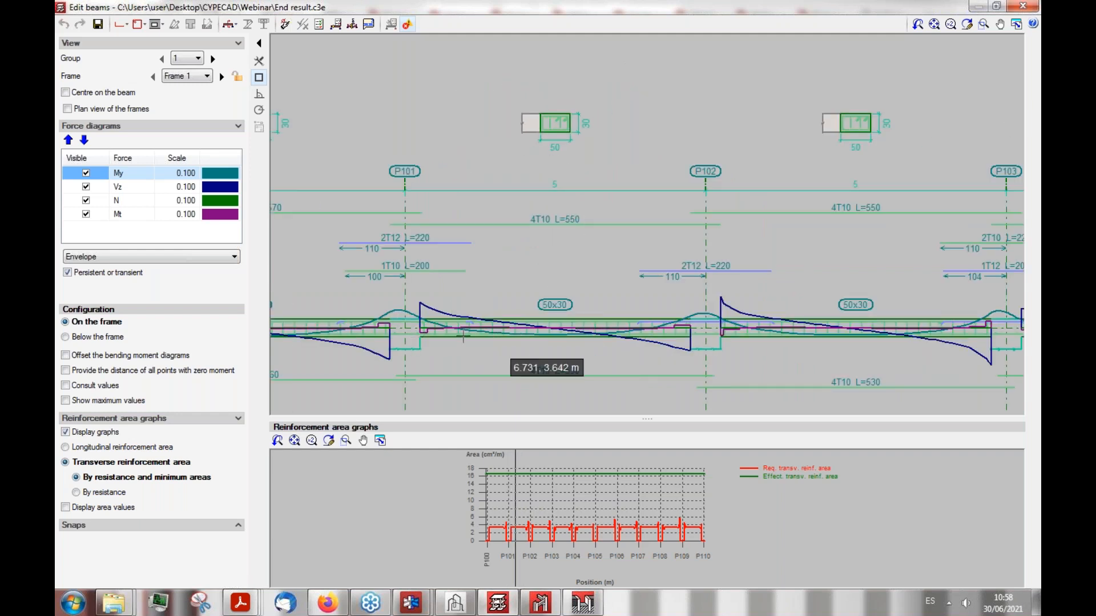
scroll(462, 335, "up", 3)
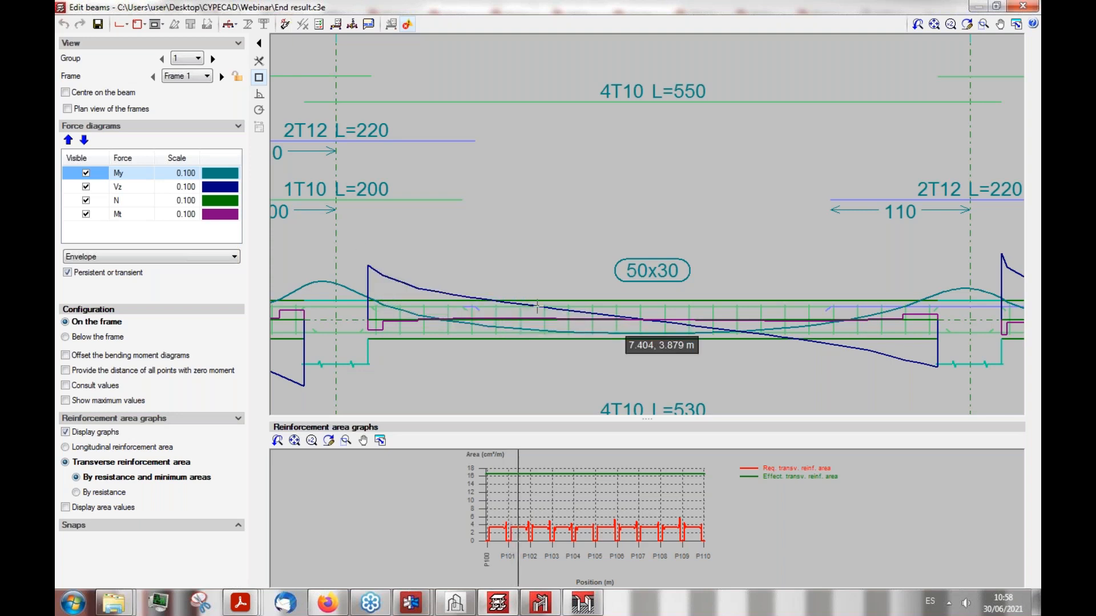
scroll(663, 321, "down", 3)
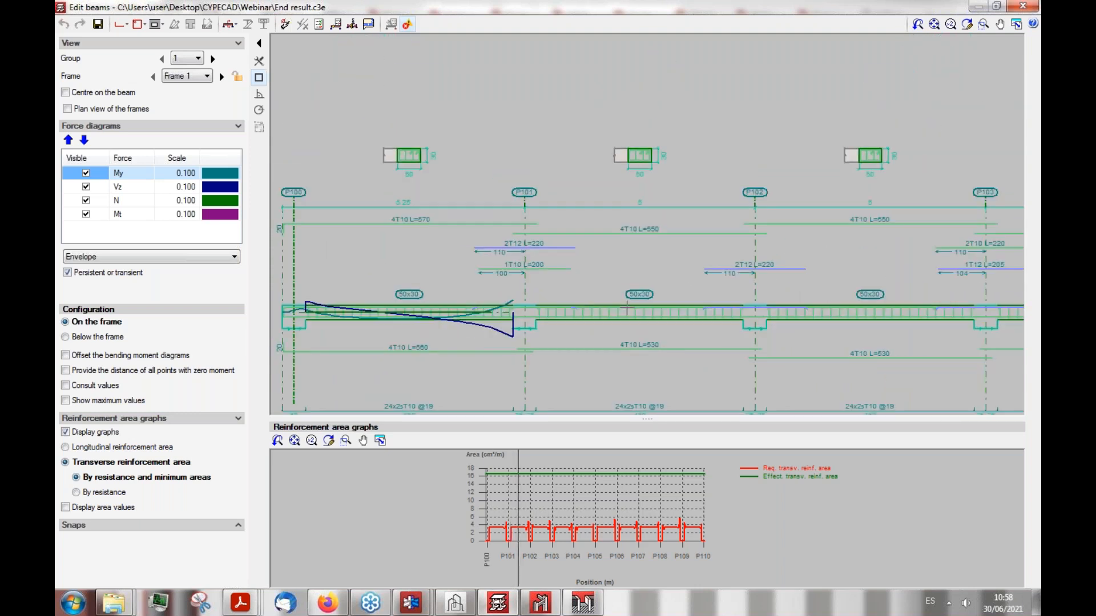
scroll(357, 337, "up", 4)
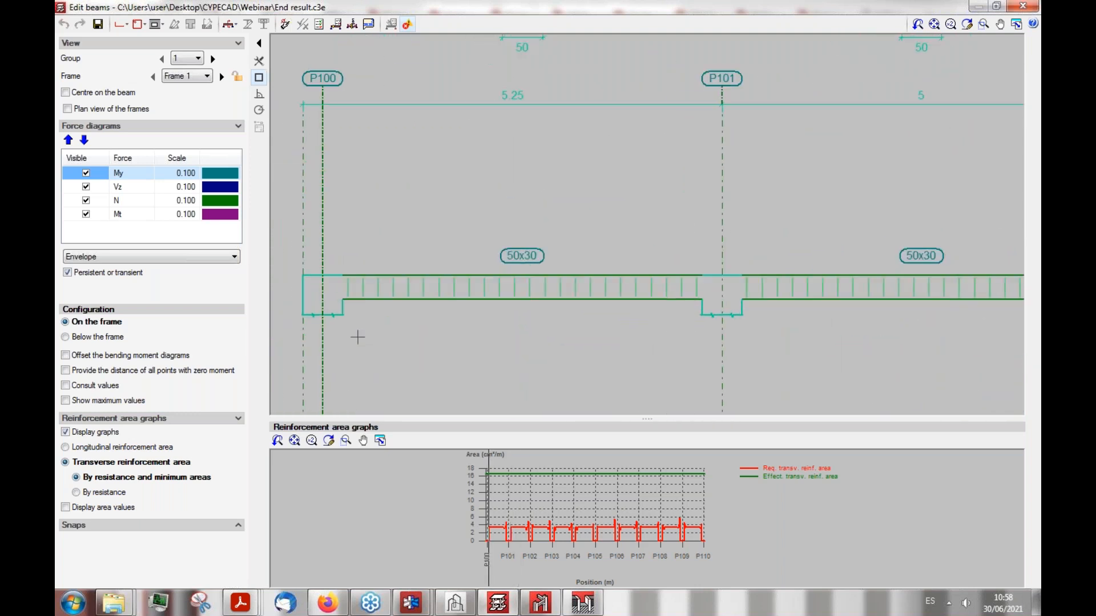
scroll(357, 337, "up", 1)
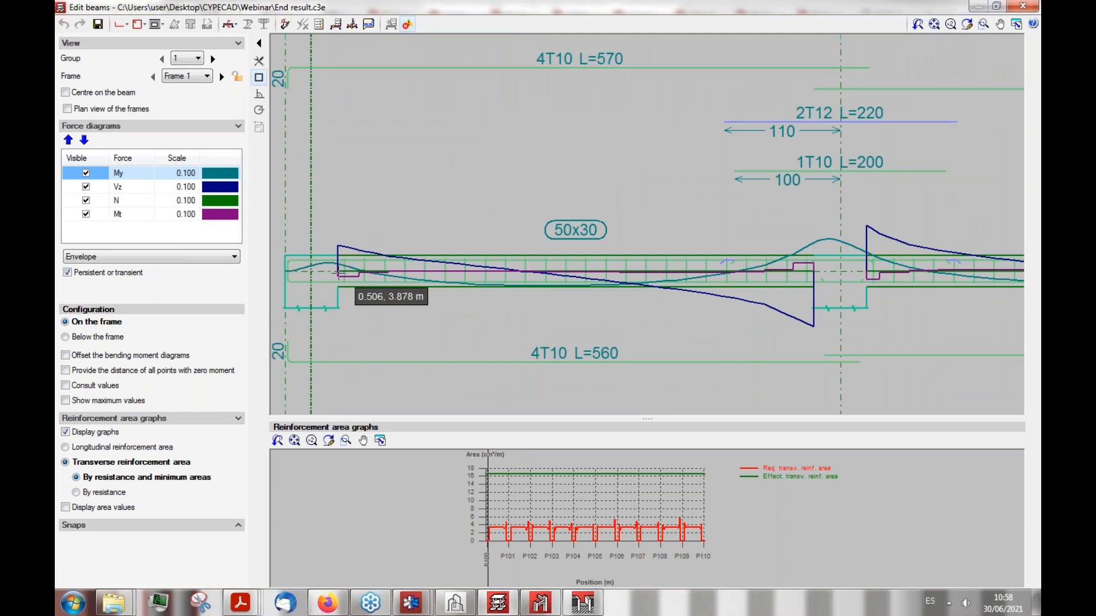
scroll(341, 258, "down", 1)
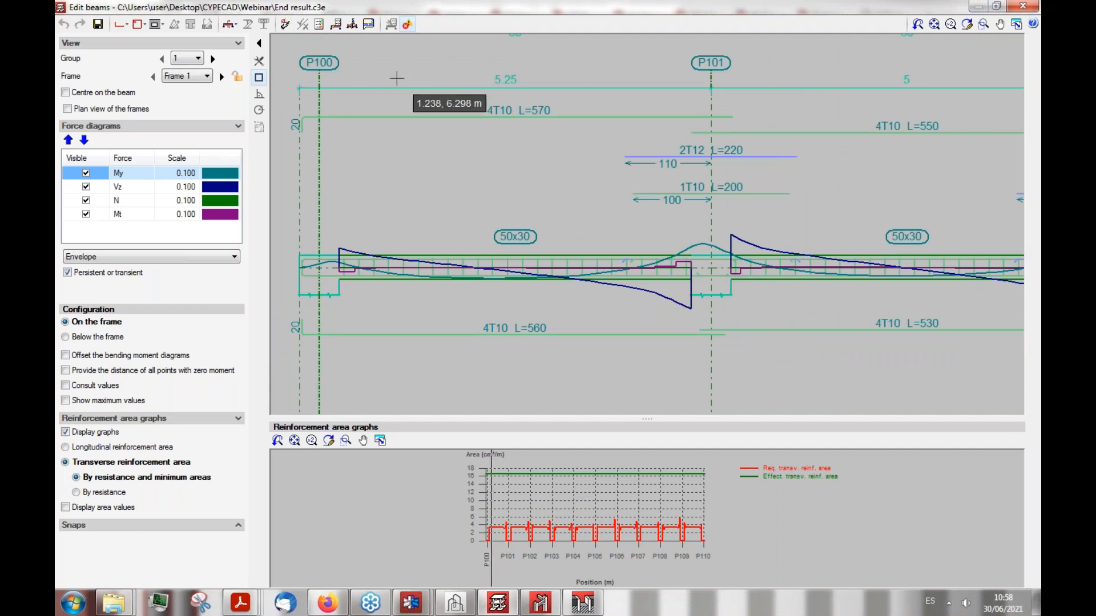
Step: Add one T10 top longitudinal bar, about 255 cm long, starting at column P100 in the first span of Frame 1
left_click(121, 24)
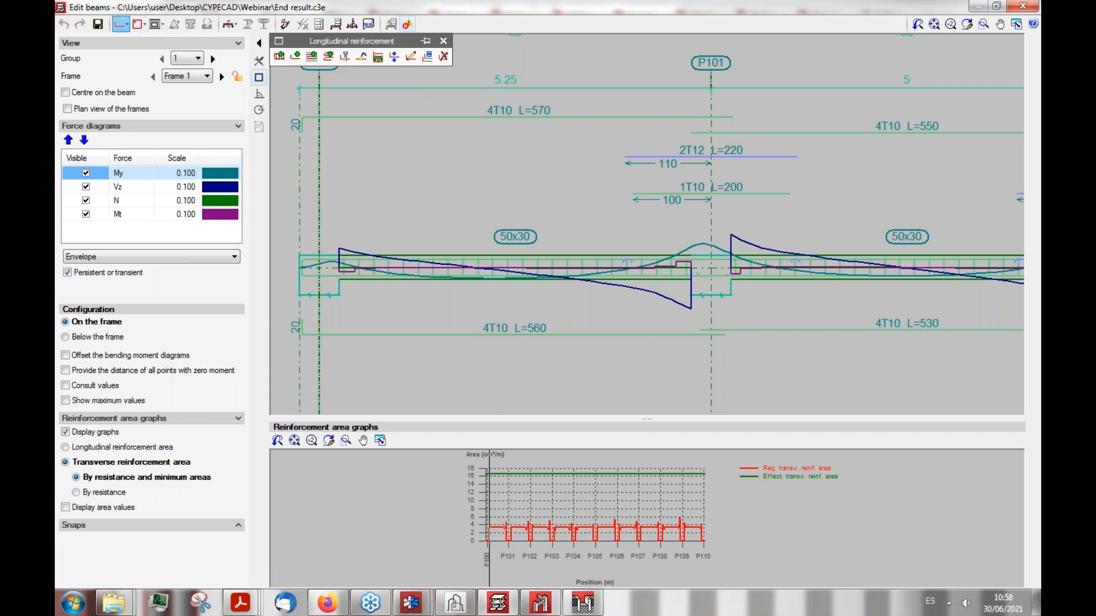
left_click(295, 55)
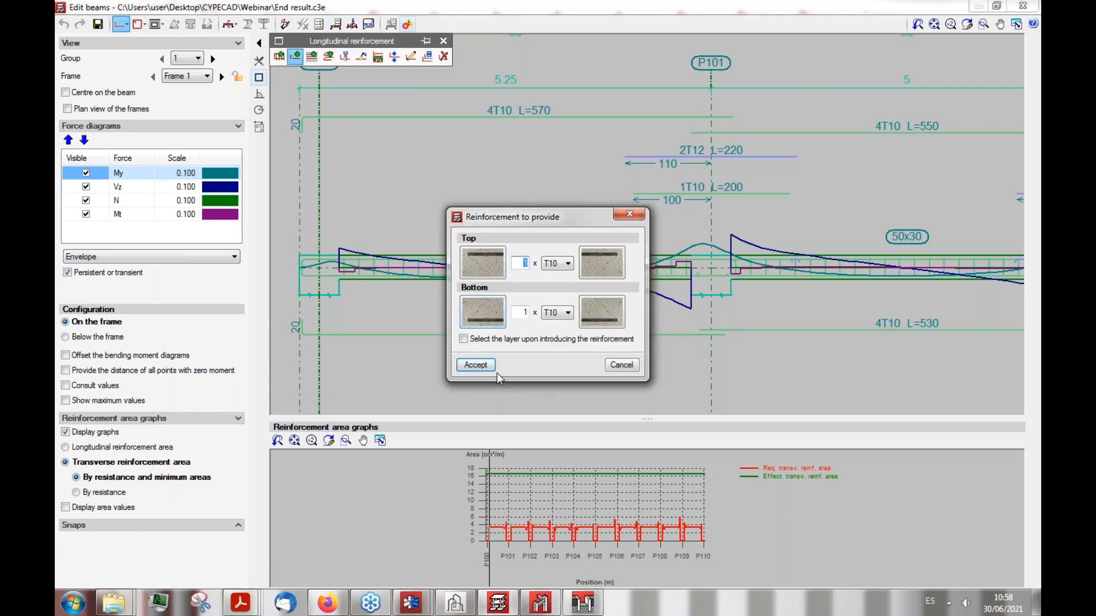
left_click(483, 369)
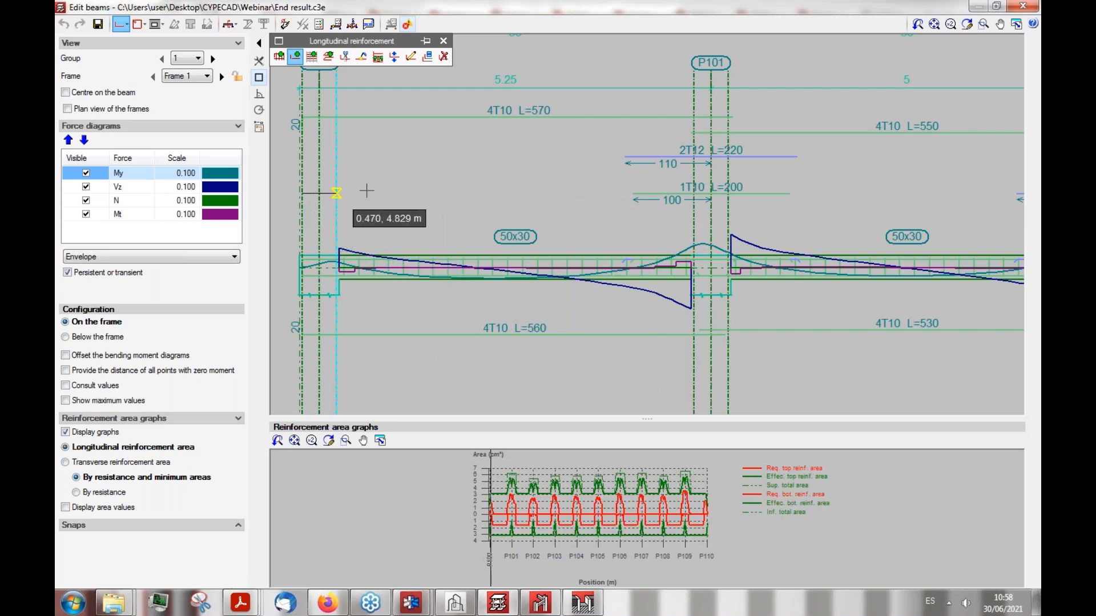
left_click(478, 193)
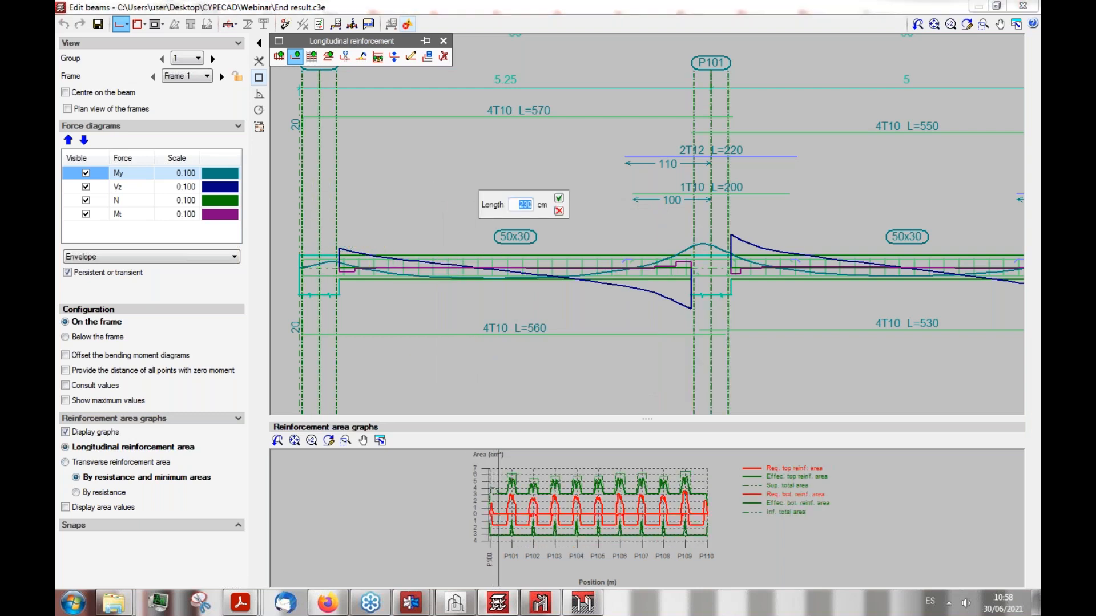
left_click(559, 197)
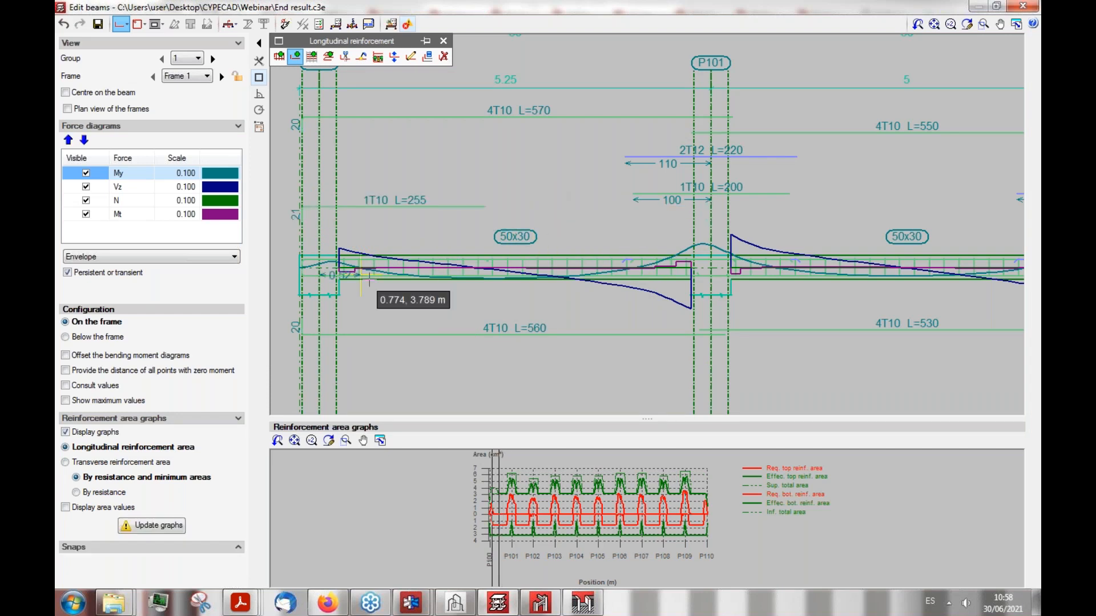
scroll(320, 210, "up", 3)
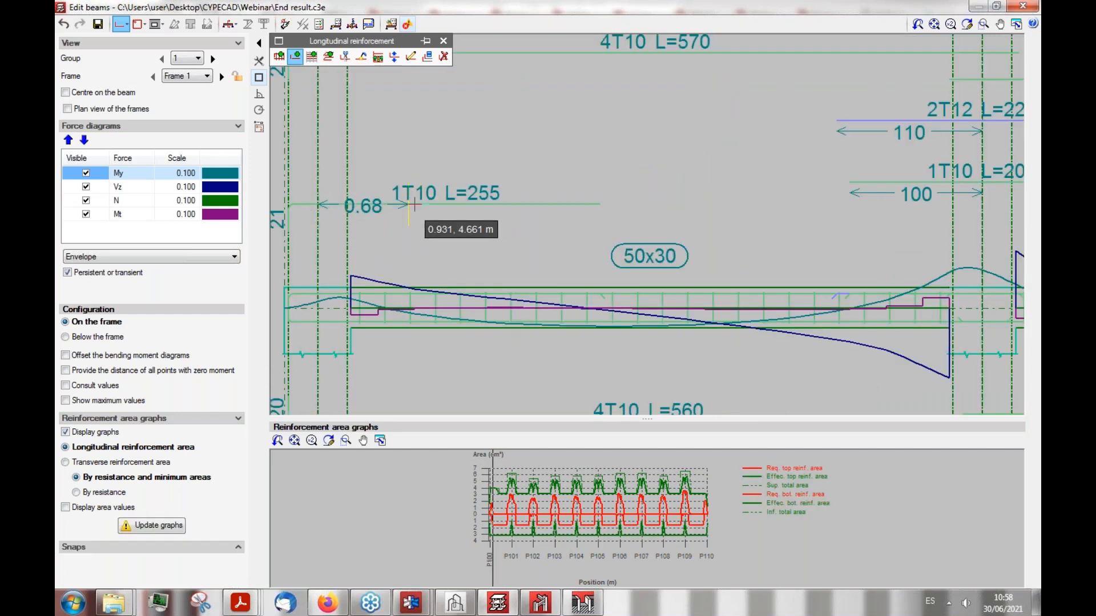
Step: Change the added top bar at column P100 to one T32 bar
left_click(411, 56)
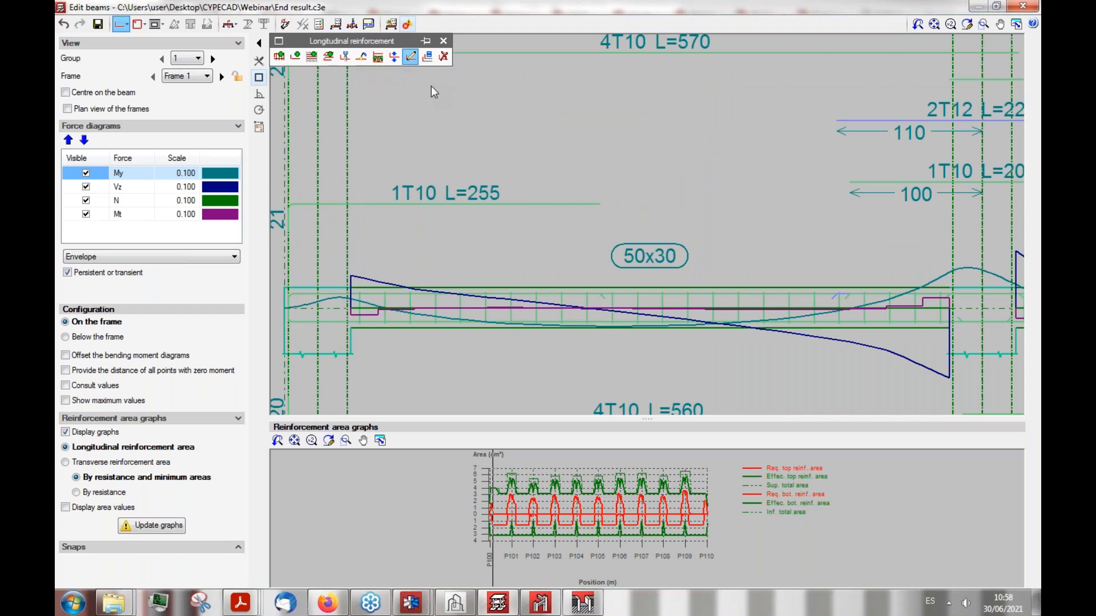
left_click(421, 206)
left_click(533, 290)
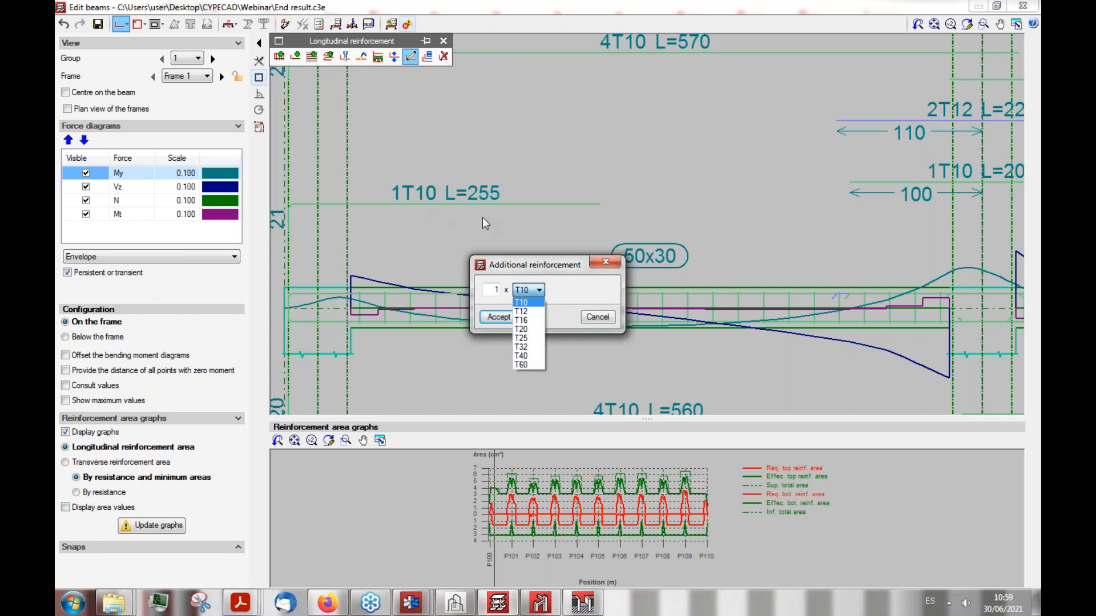
left_click(535, 348)
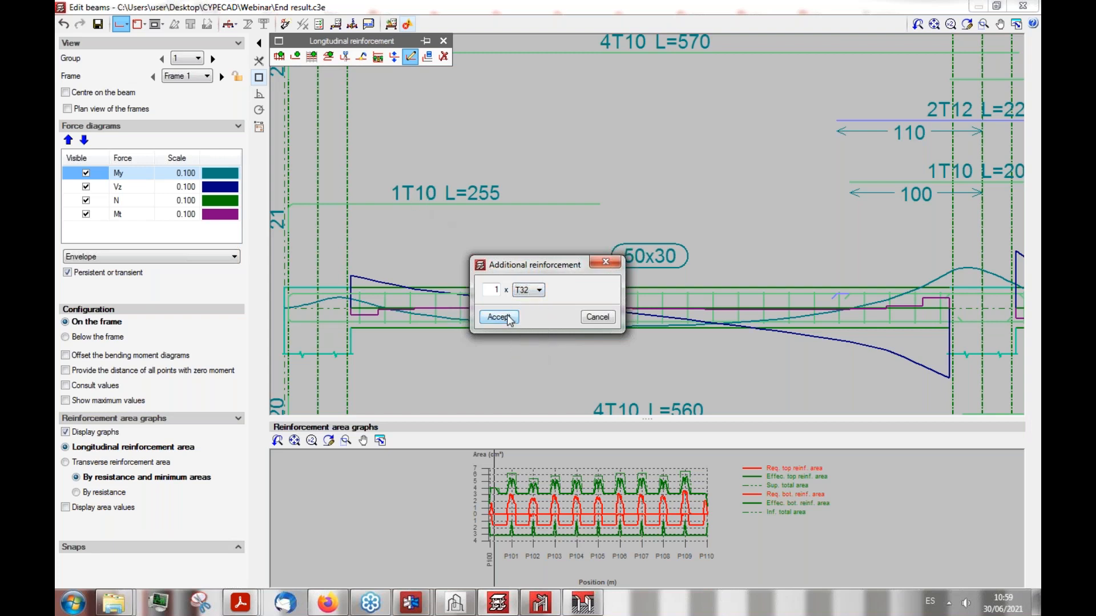
left_click(507, 315)
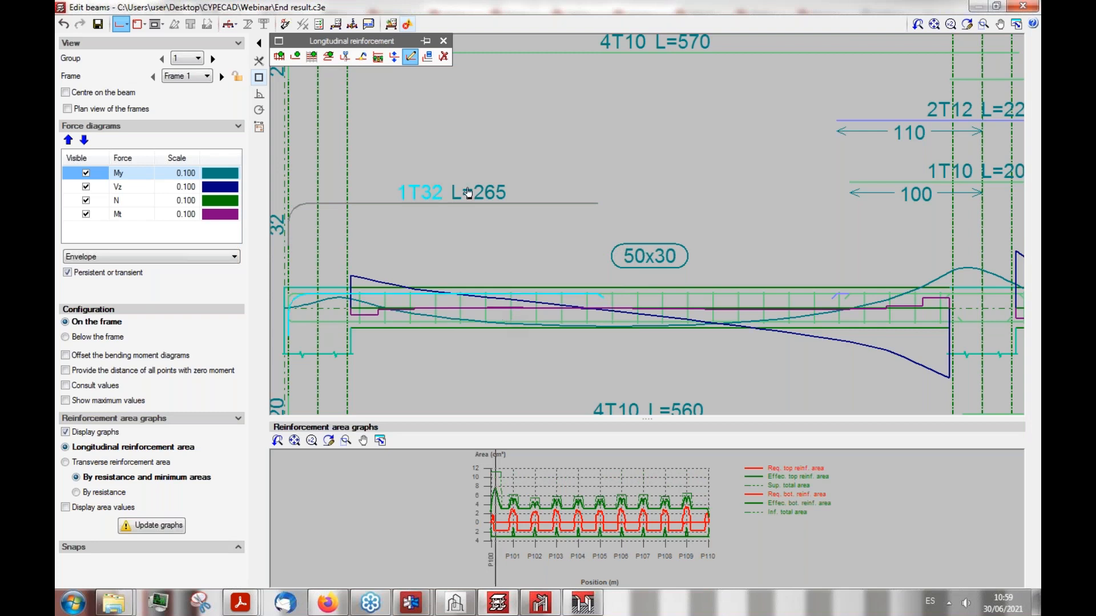
Step: Examine the reinforcement area graph of Frame 1 around column P100
scroll(490, 532, "up", 1)
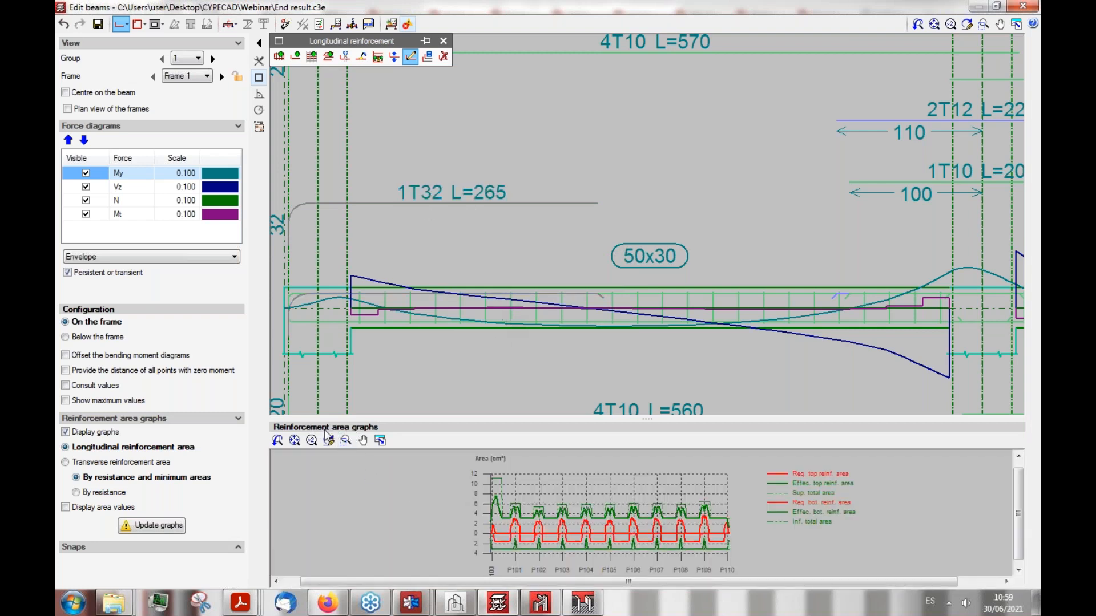
scroll(496, 482, "up", 3)
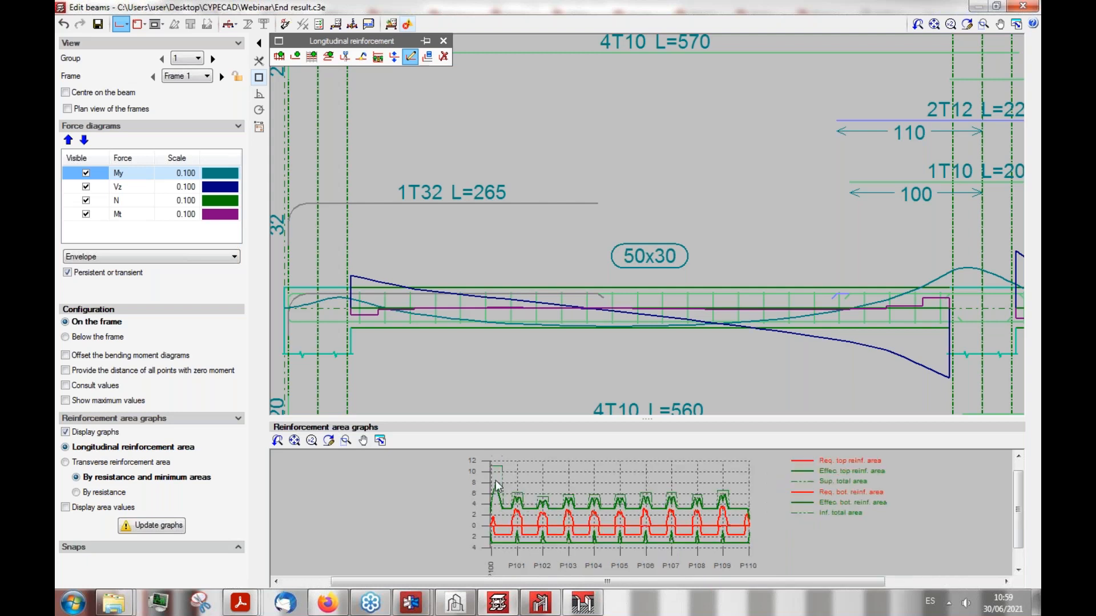
scroll(500, 506, "up", 1)
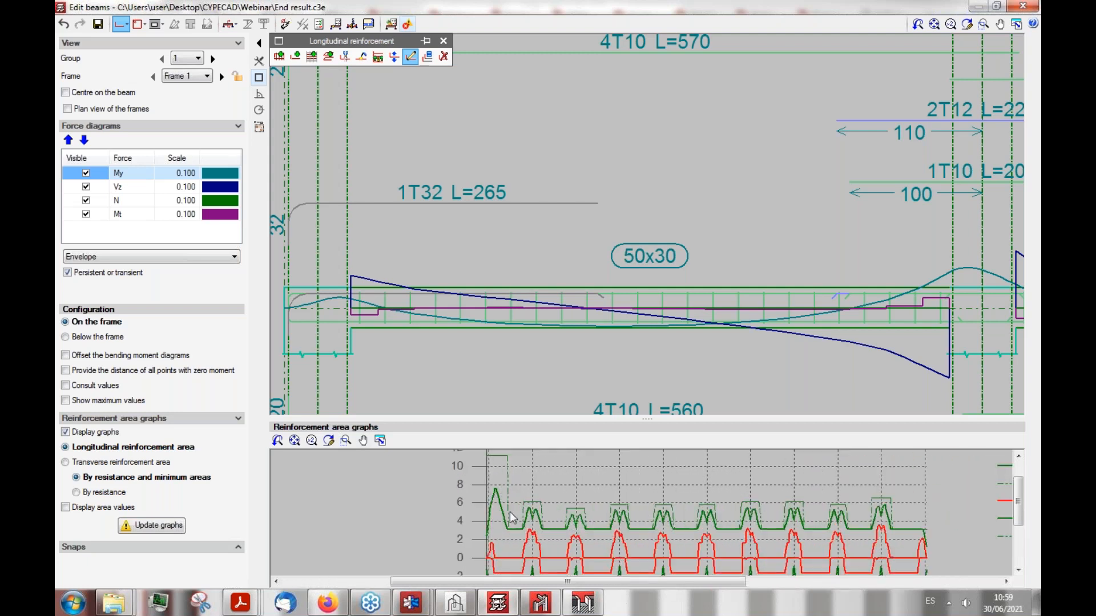
scroll(509, 501, "down", 5)
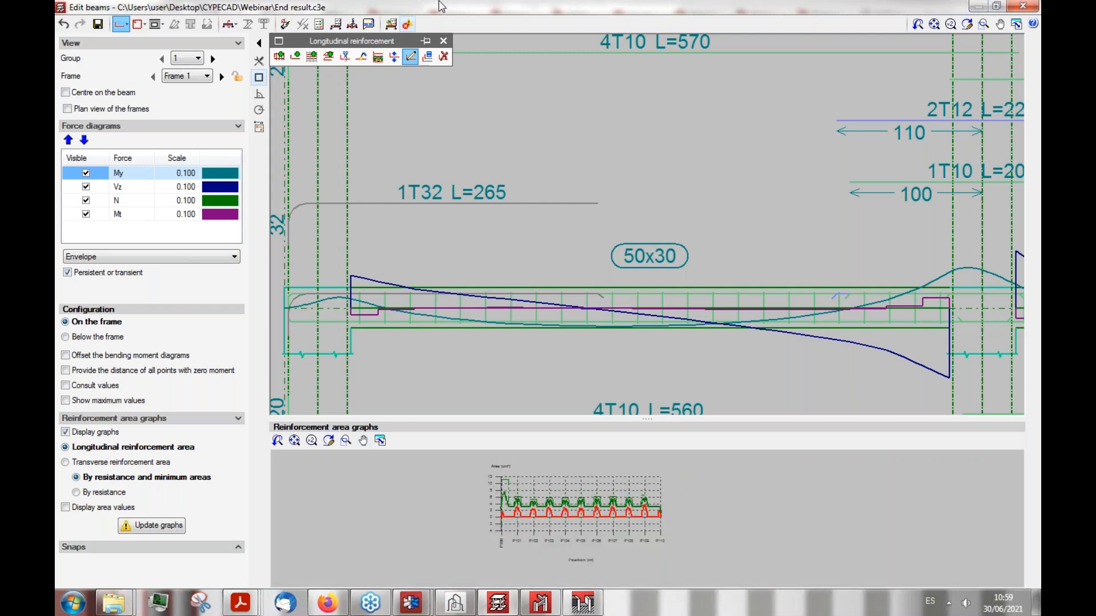
Step: Rebuild Frame 1 and check the regenerated reinforcement in the spans from column P100 to P102
left_click(285, 24)
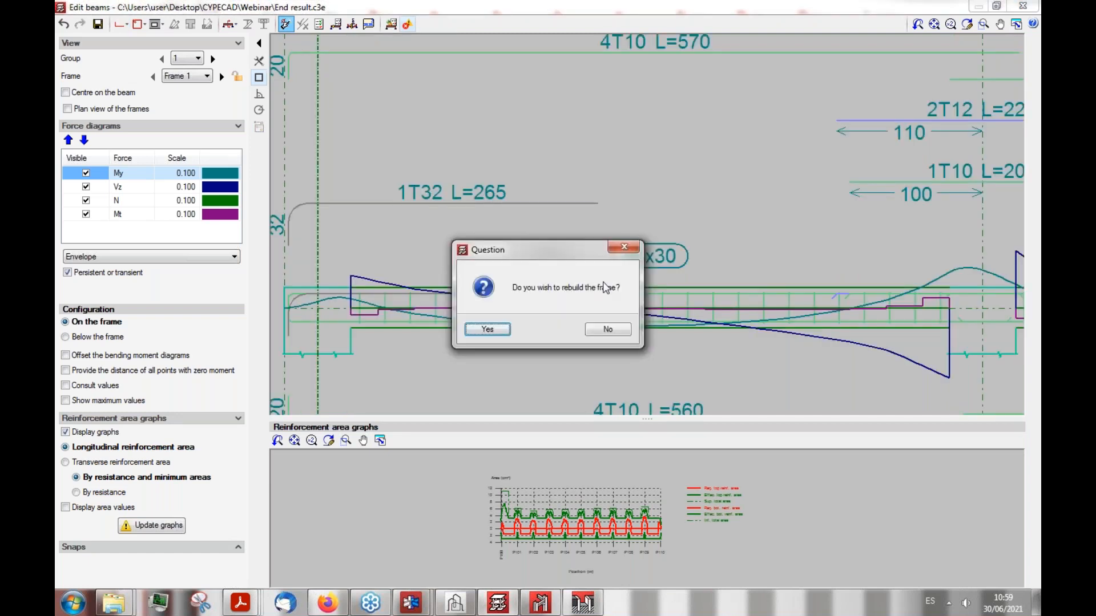
left_click(608, 329)
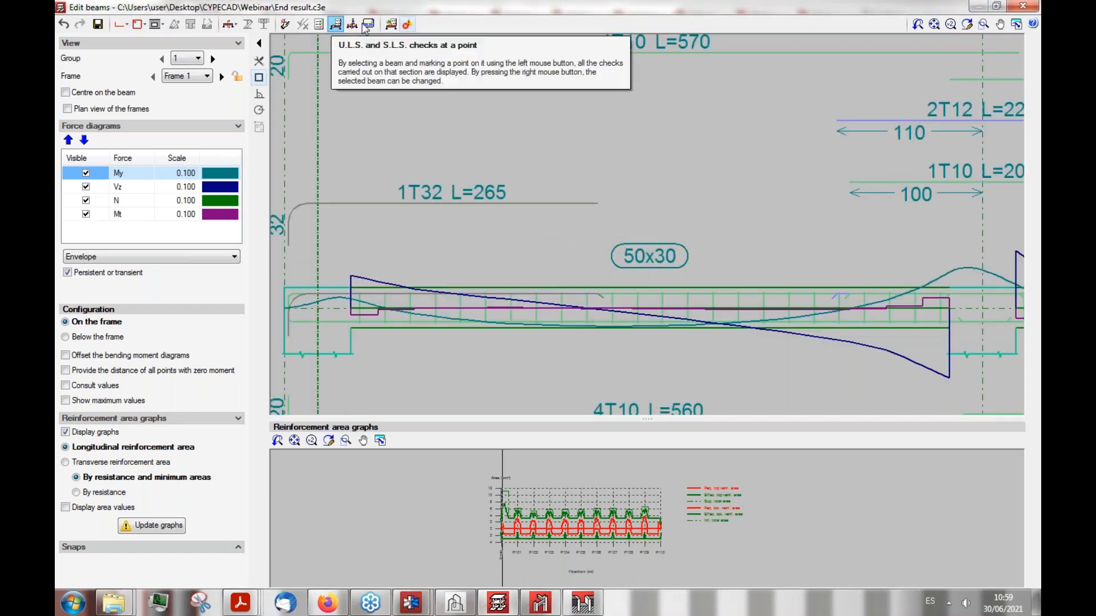
left_click(390, 25)
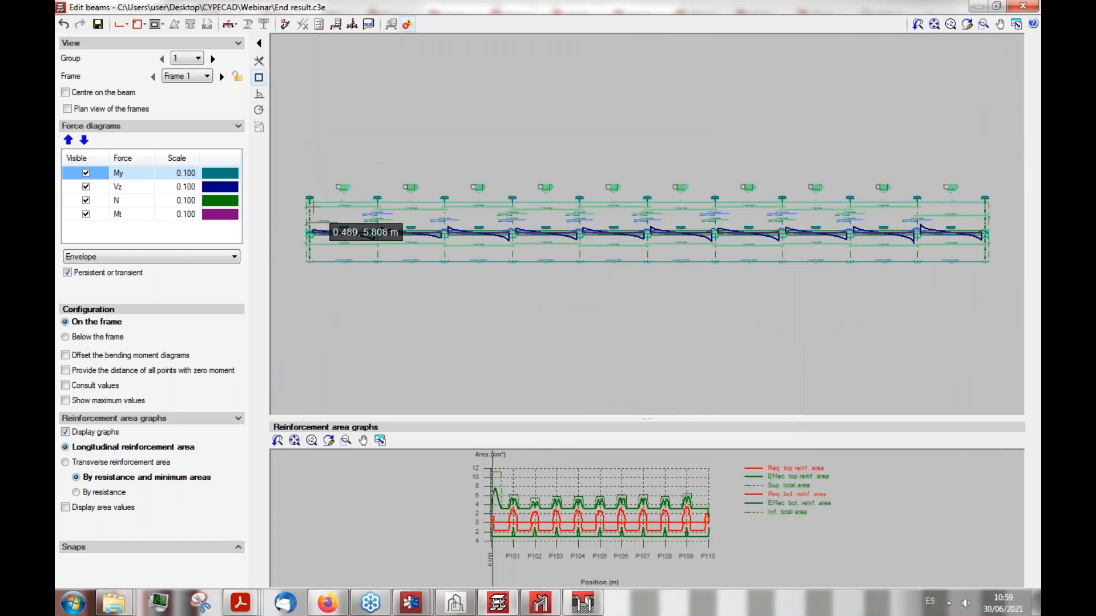
scroll(547, 205, "up", 2)
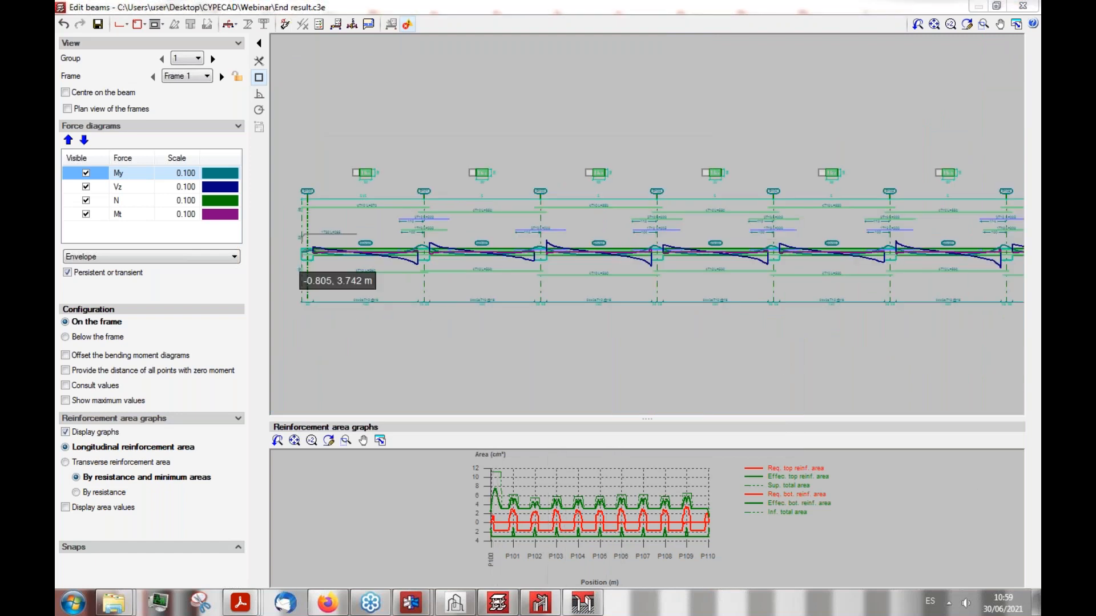
left_click(286, 24)
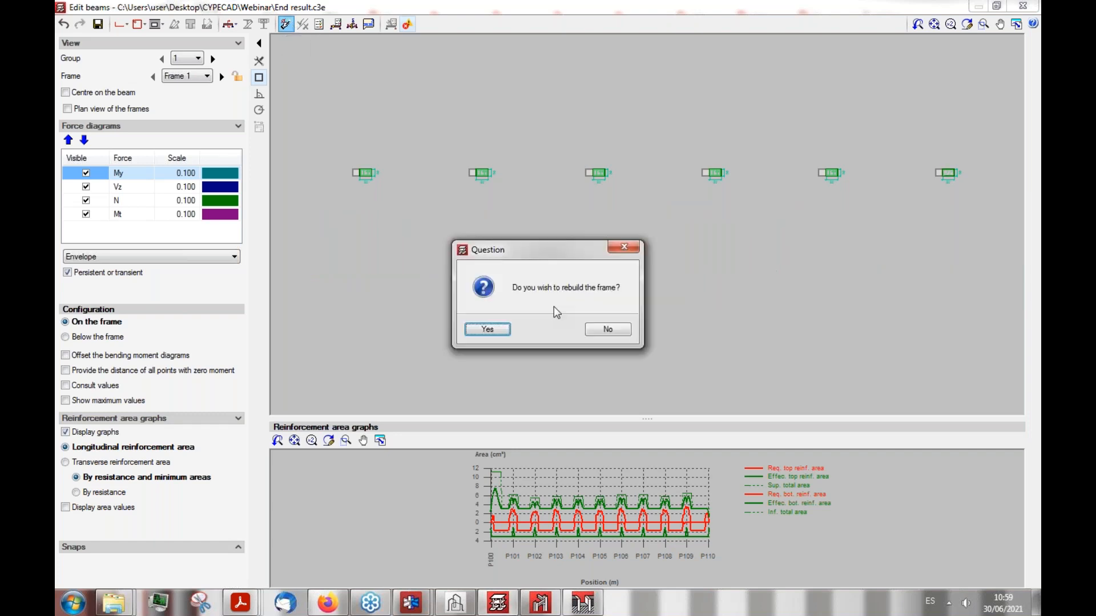
left_click(486, 328)
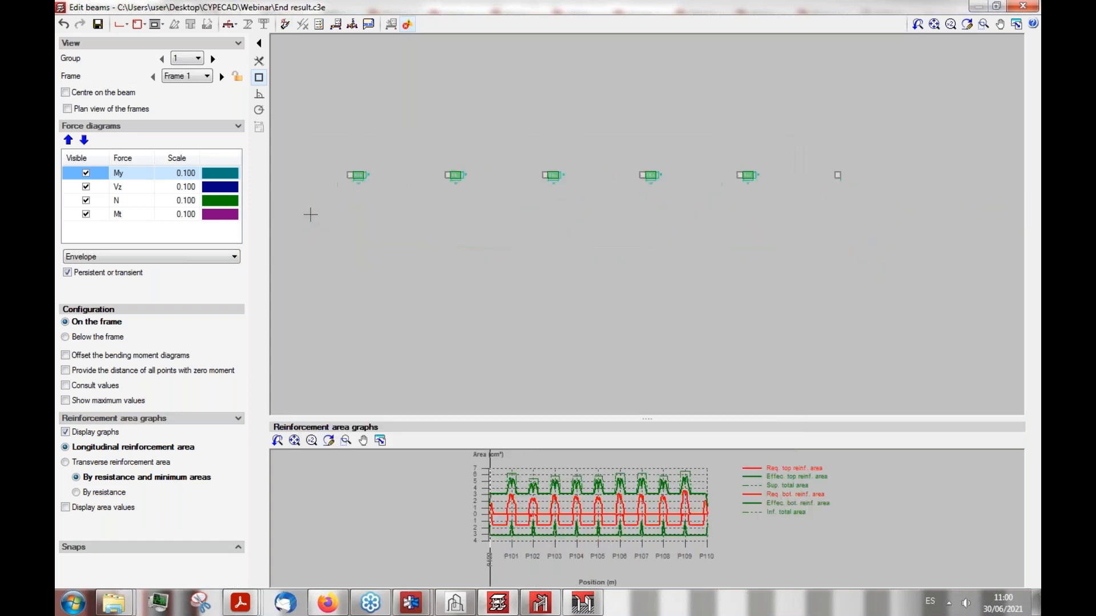
scroll(305, 228, "up", 5)
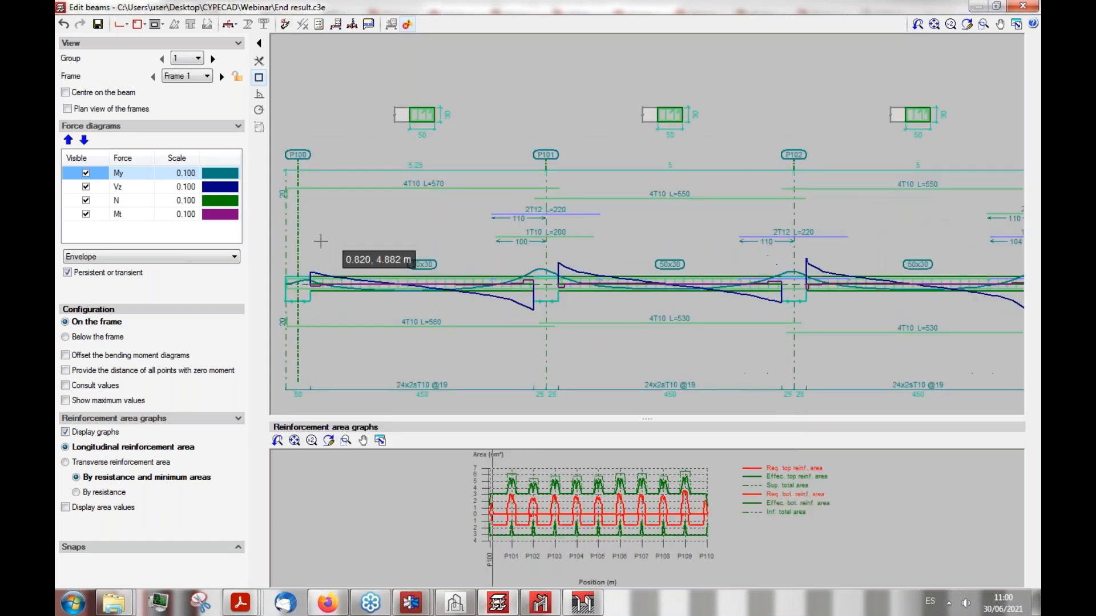
scroll(746, 311, "down", 2)
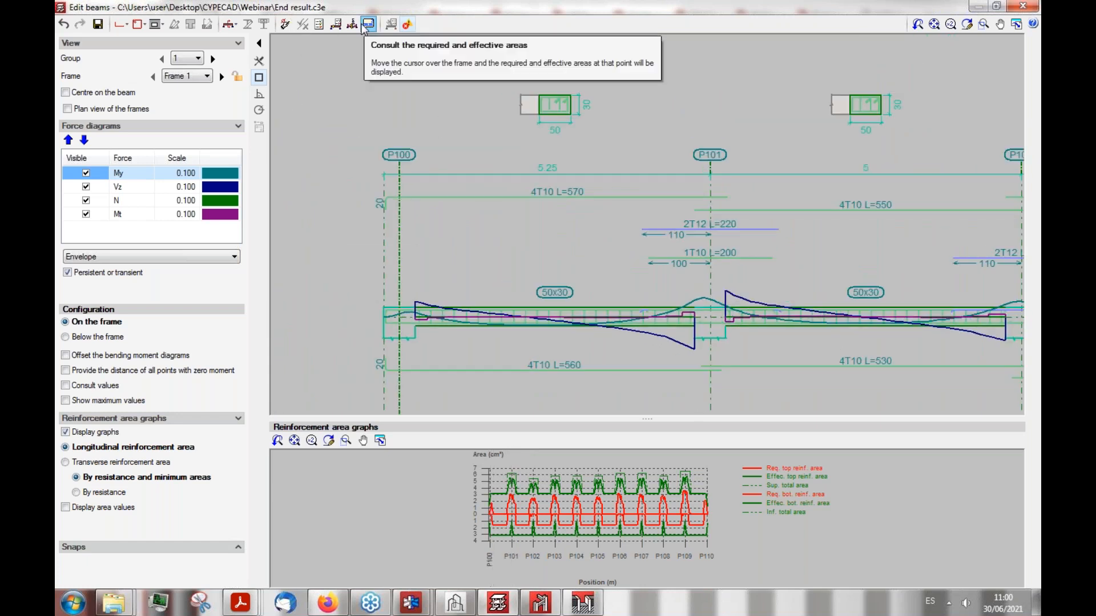
Step: Open the U.L.S. and S.L.S. checks of the P100-P101 beam and read the normal stresses check for the top reinforcement
left_click(318, 24)
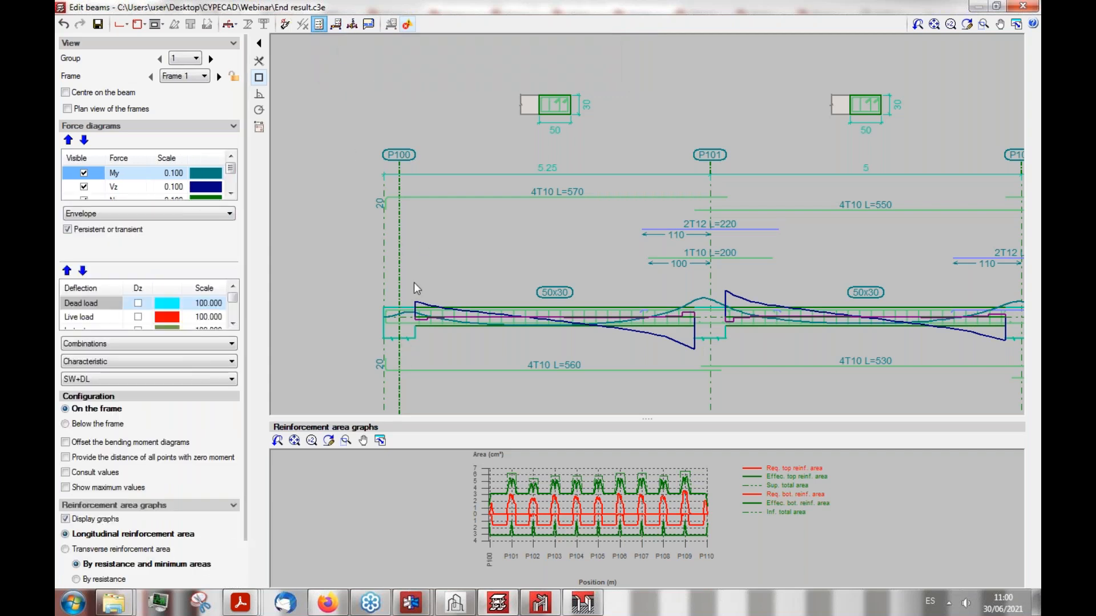
left_click(419, 329)
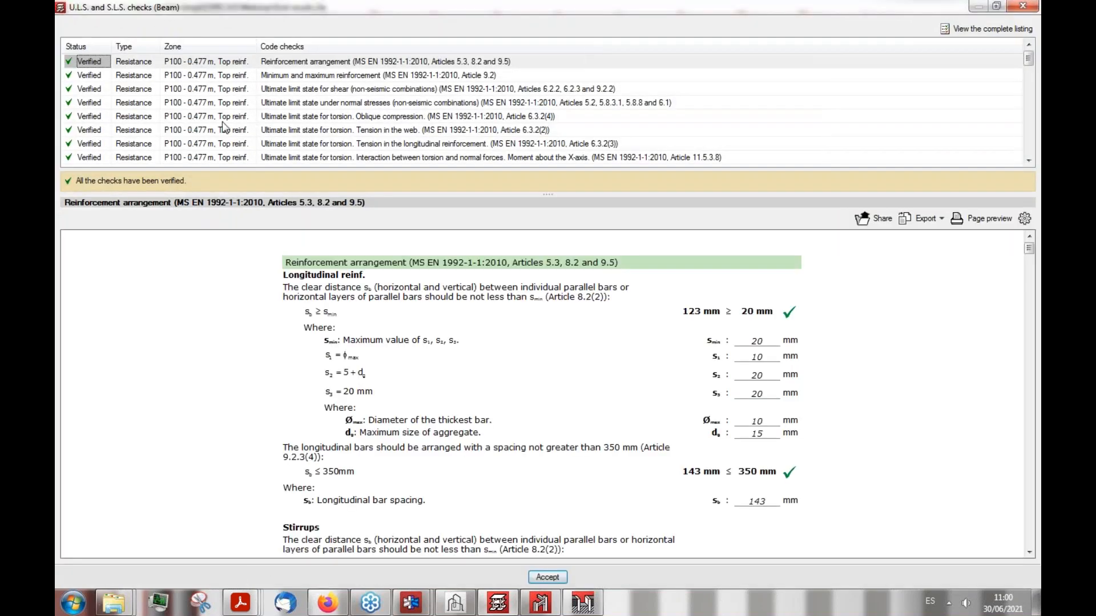
left_click(121, 105)
scroll(628, 407, "down", 2)
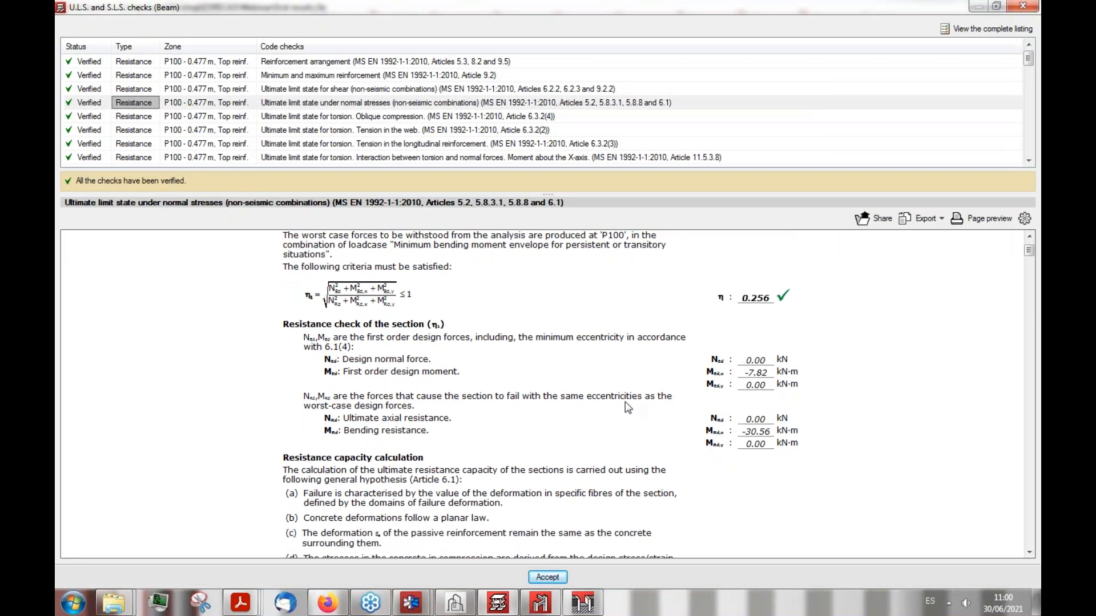
scroll(423, 328, "down", 3)
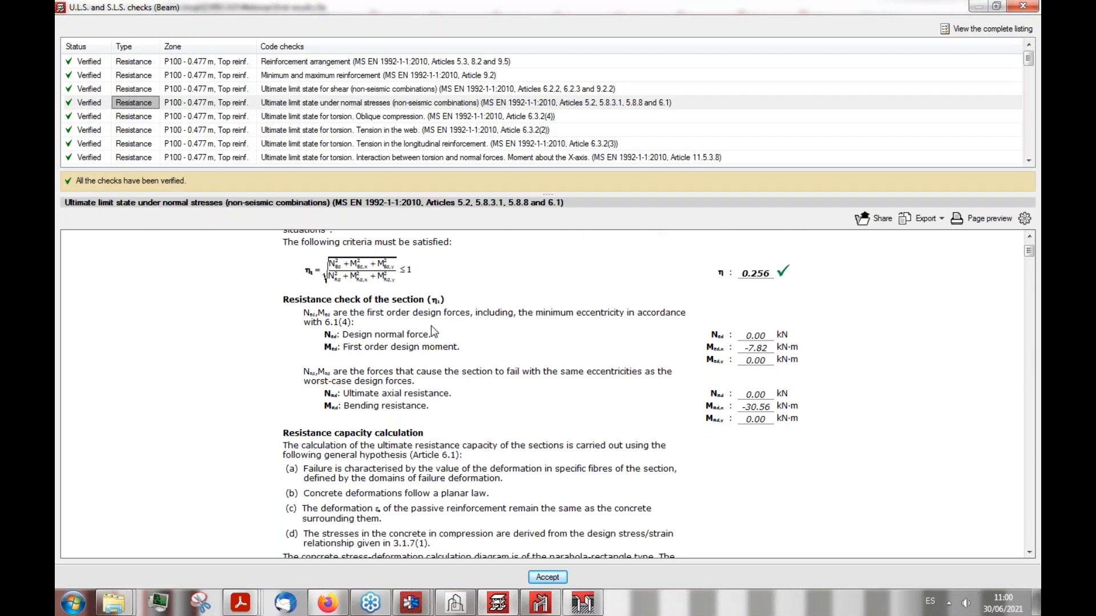
scroll(434, 331, "down", 1)
Step: Review the torsion checks for oblique compression, tension in the web and tension in the longitudinal reinforcement
left_click(128, 117)
left_click(132, 130)
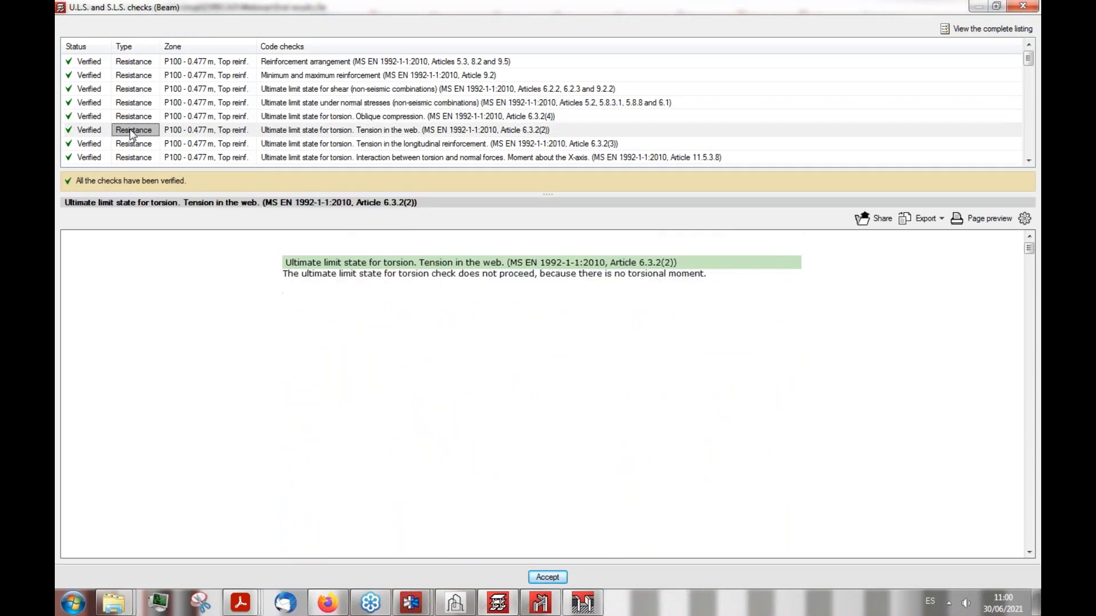
left_click(137, 145)
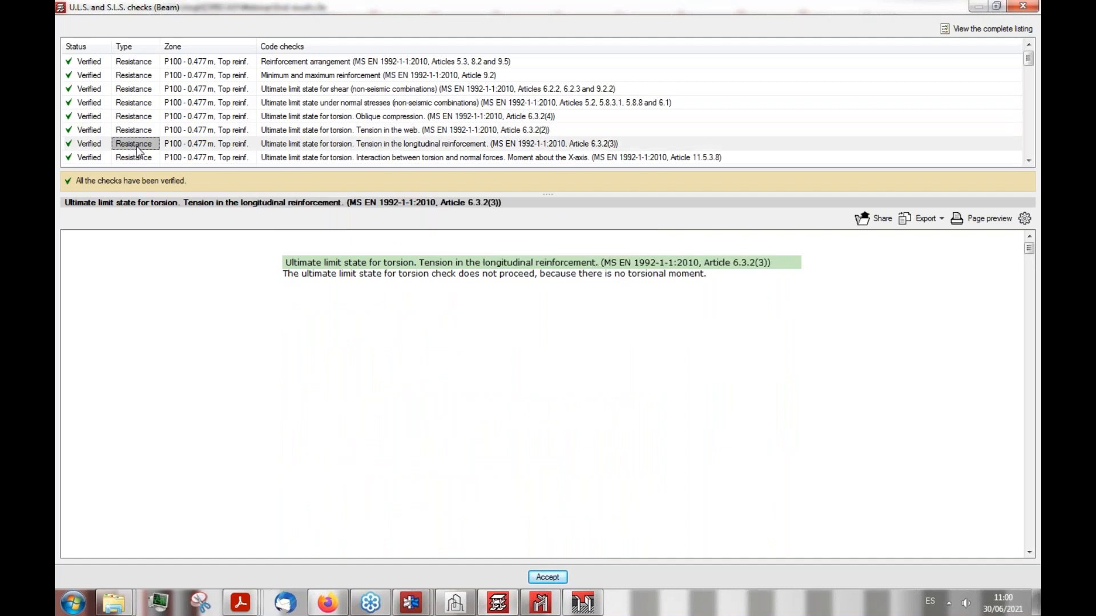
Step: Review the reinforcement arrangement check for the bottom reinforcement at P100 - 3.893 m and close the checks report
scroll(279, 128, "down", 2)
left_click(341, 131)
scroll(342, 130, "down", 1)
left_click(342, 130)
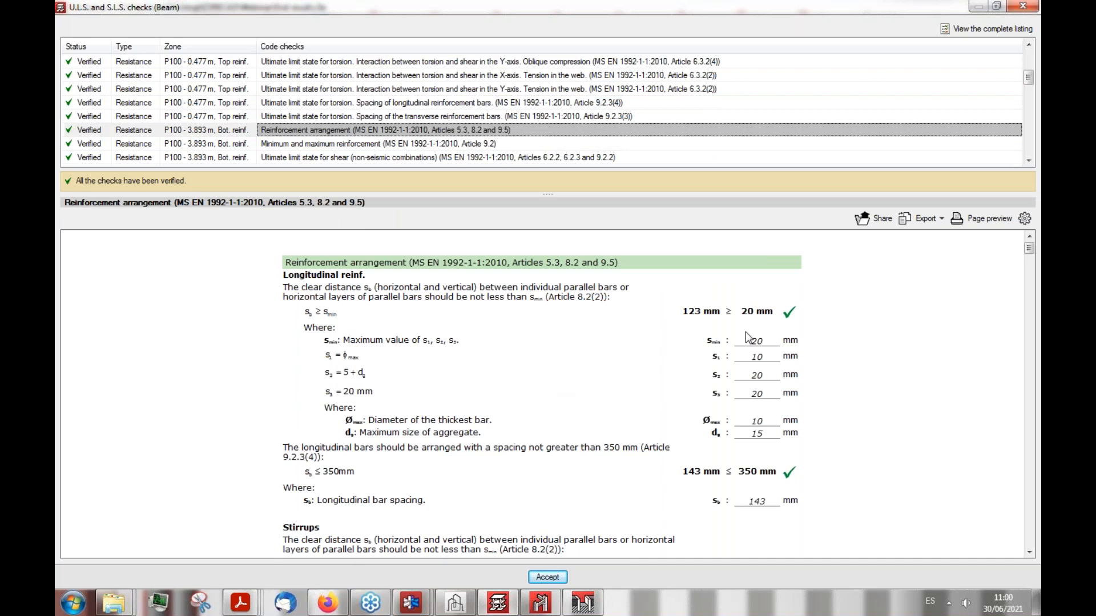
scroll(602, 282, "down", 1)
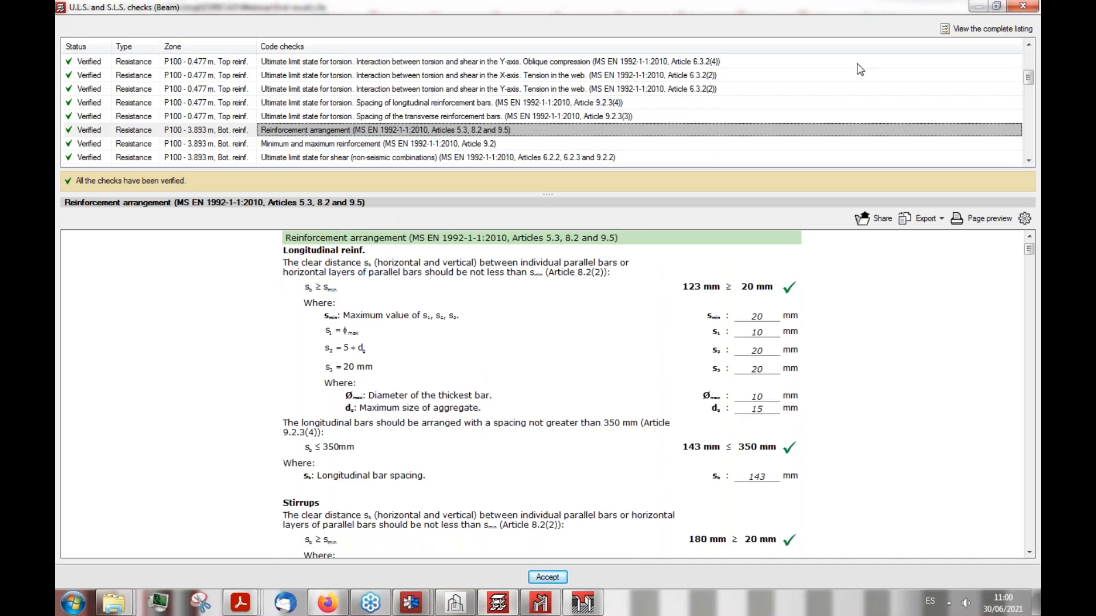
left_click(1022, 6)
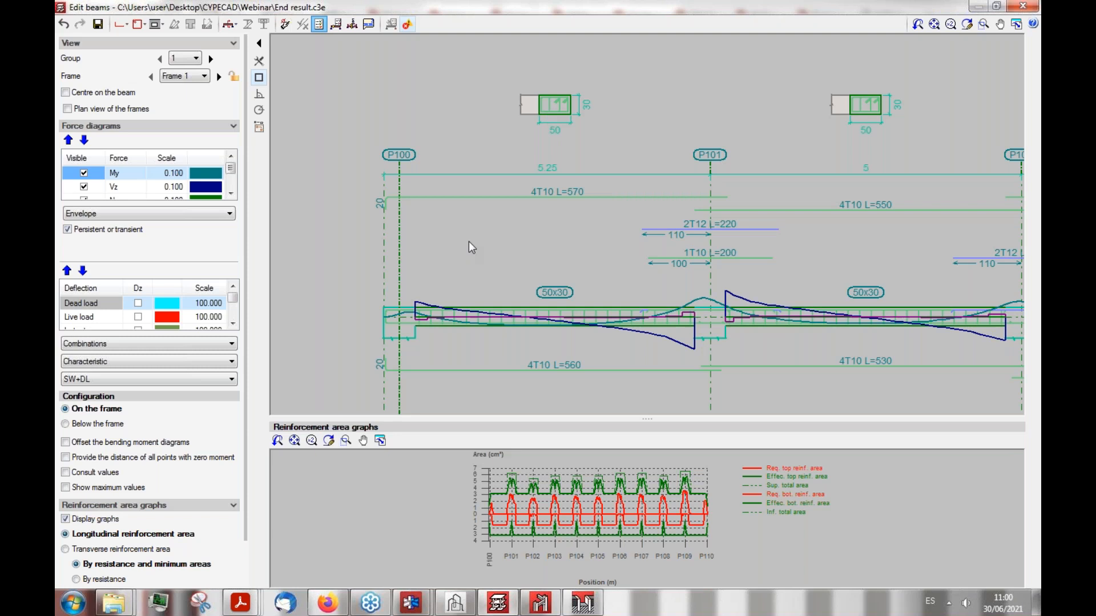
Step: Leave the beam editor and start generating the job drawings, accepting the existing entries in the fields editor
left_click(1022, 6)
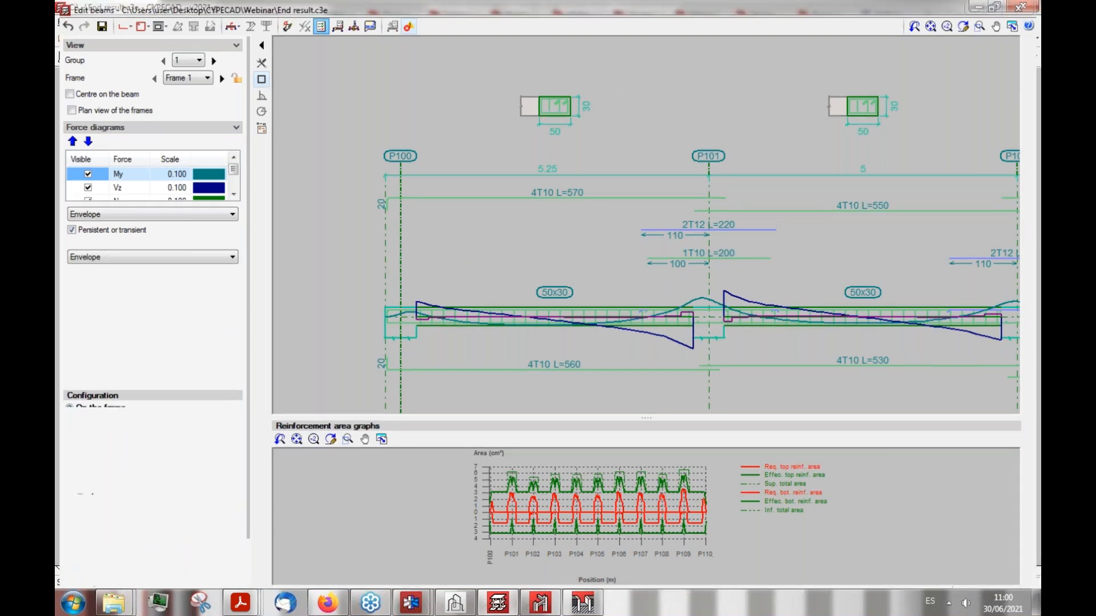
left_click(939, 40)
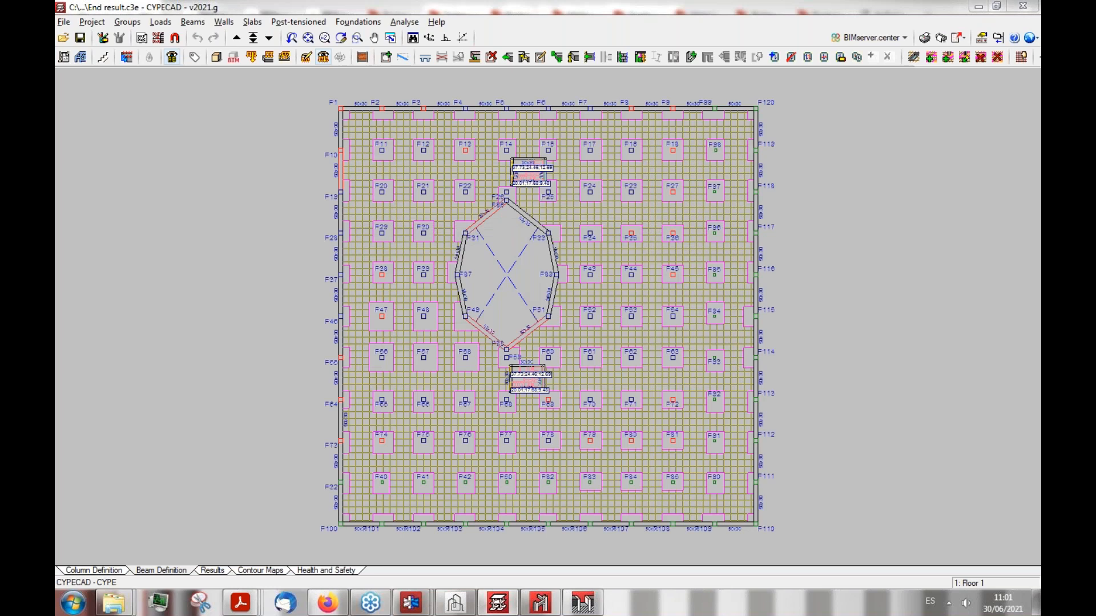
left_click(100, 429)
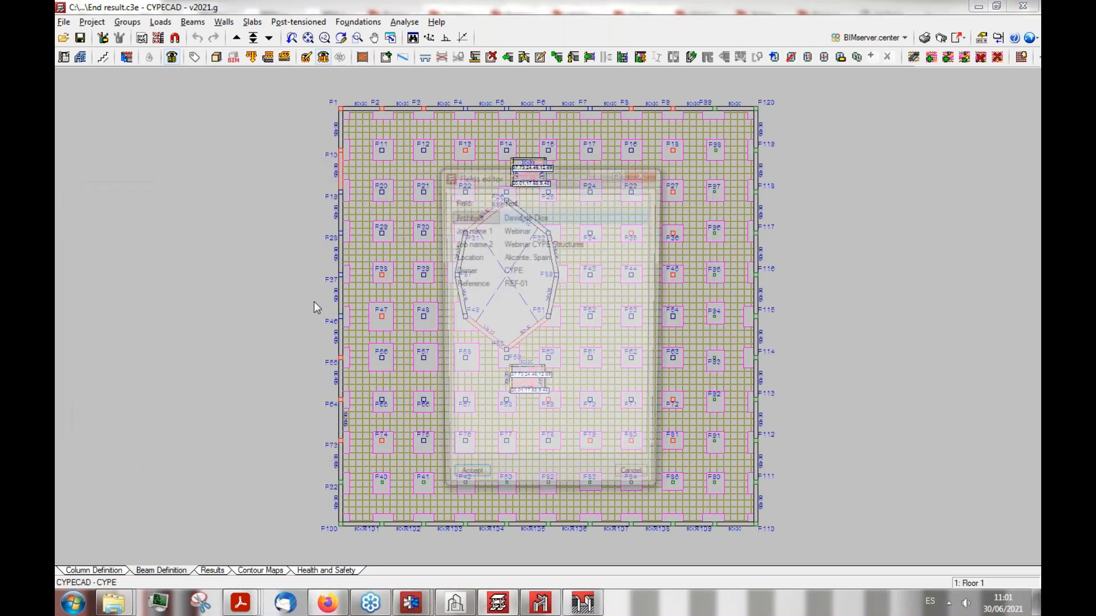
left_click(465, 486)
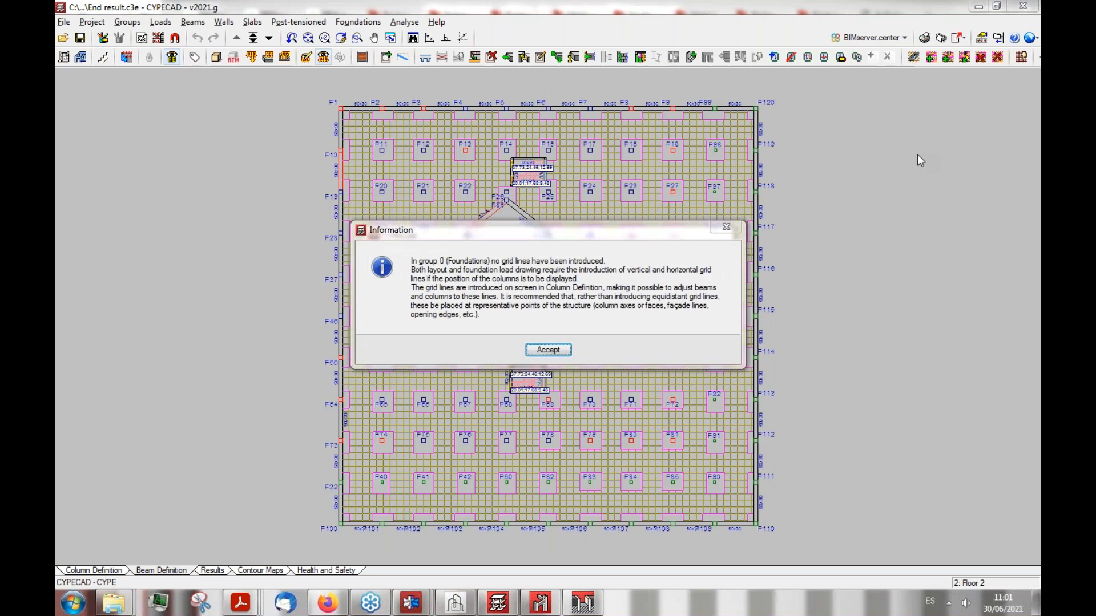
Step: Complete the generation of the drawing composition, keeping the previous composition settings and accepting the larger drawing formats
left_click_drag(616, 232, 546, 236)
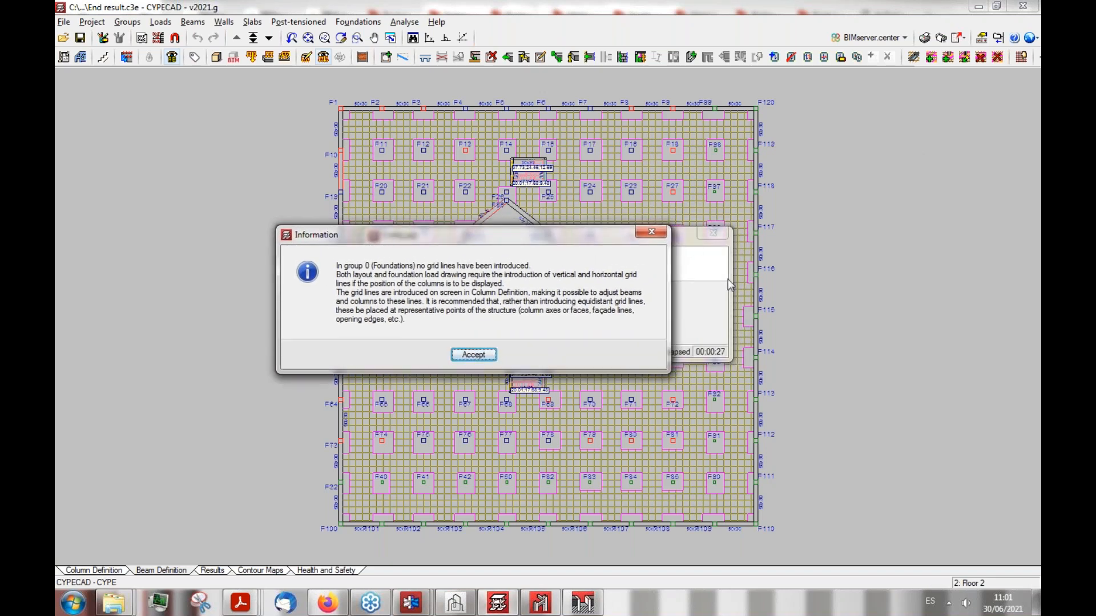
left_click(473, 355)
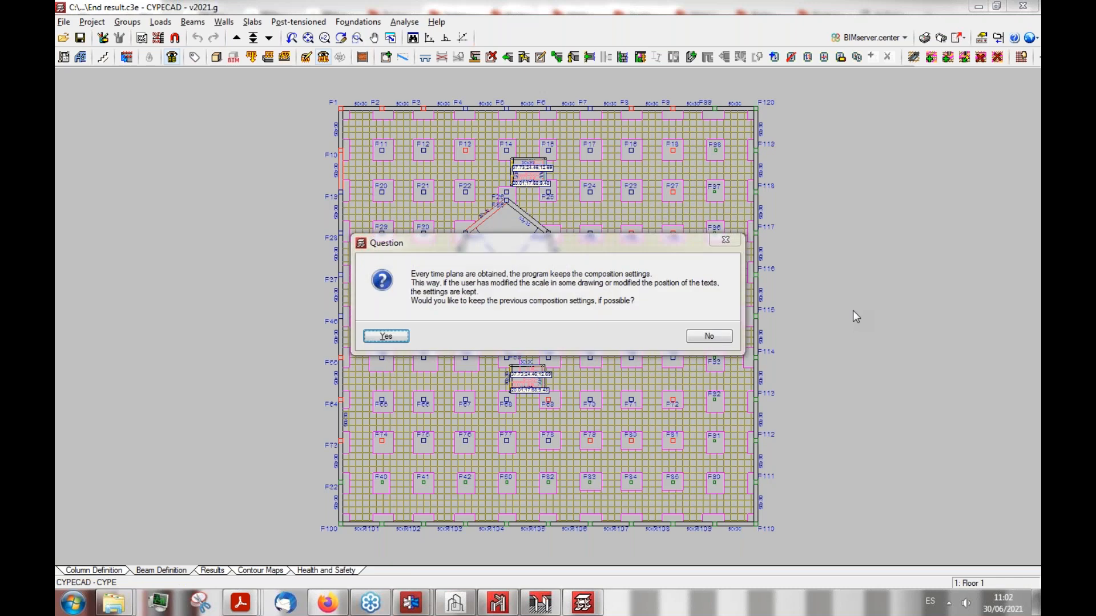
left_click_drag(526, 242, 383, 243)
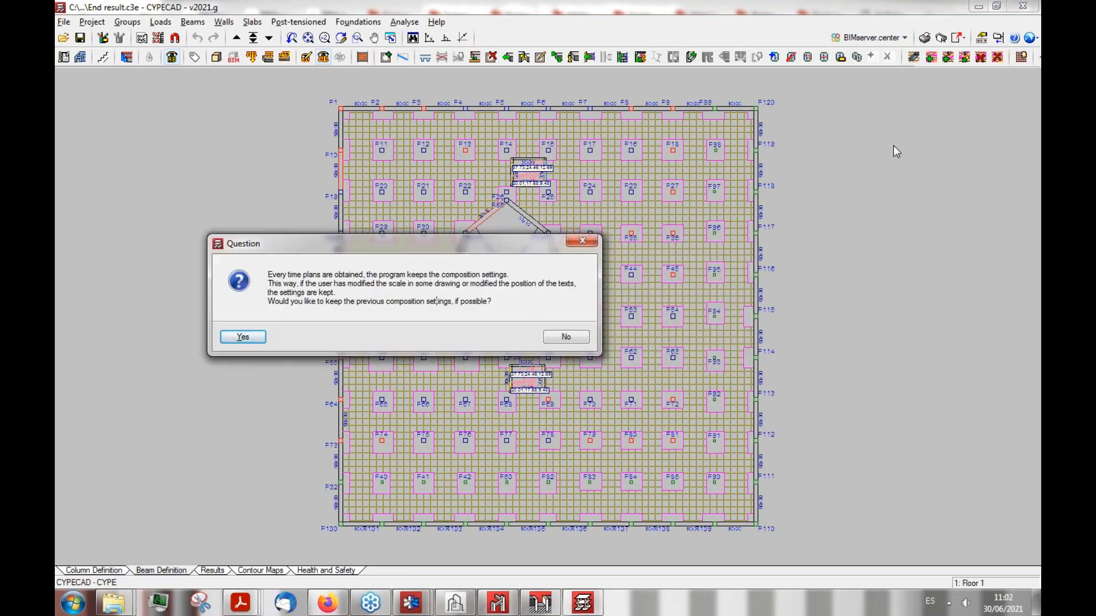
left_click(244, 335)
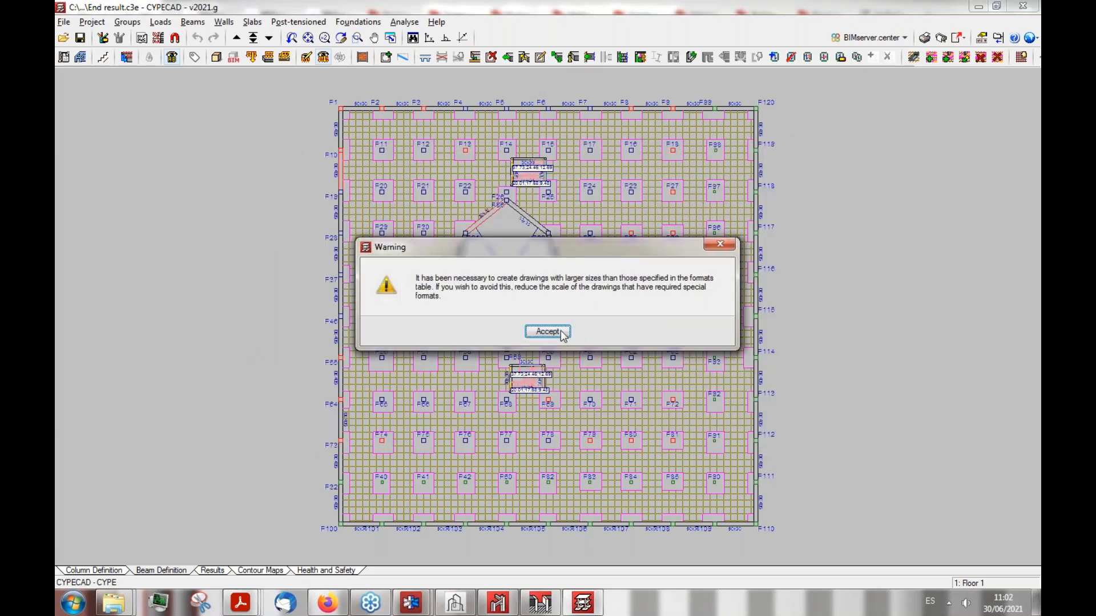
left_click(547, 331)
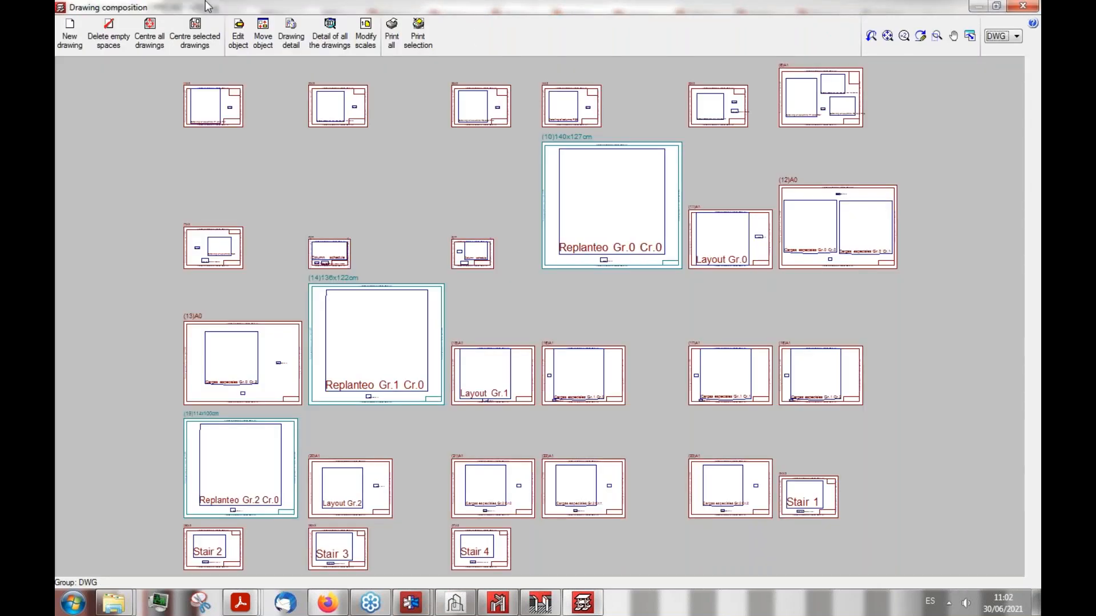
Step: Show the full detail of the "Detailing of columns P1 and P81" object on sheet (1)A2 and examine the column reinforcement
scroll(205, 93, "up", 5)
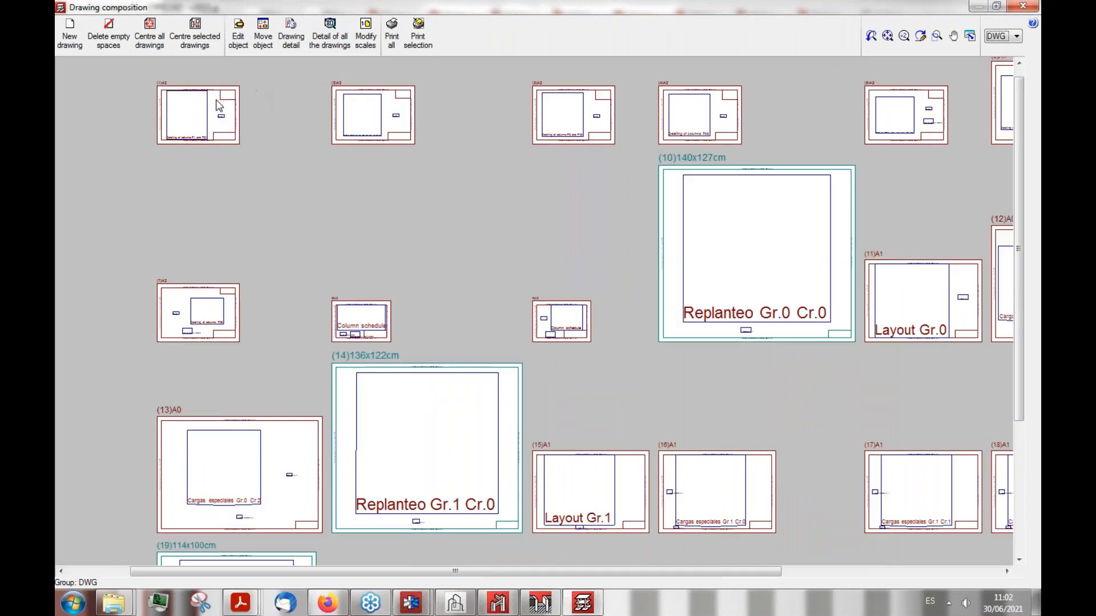
scroll(193, 270, "down", 3)
scroll(177, 161, "up", 5)
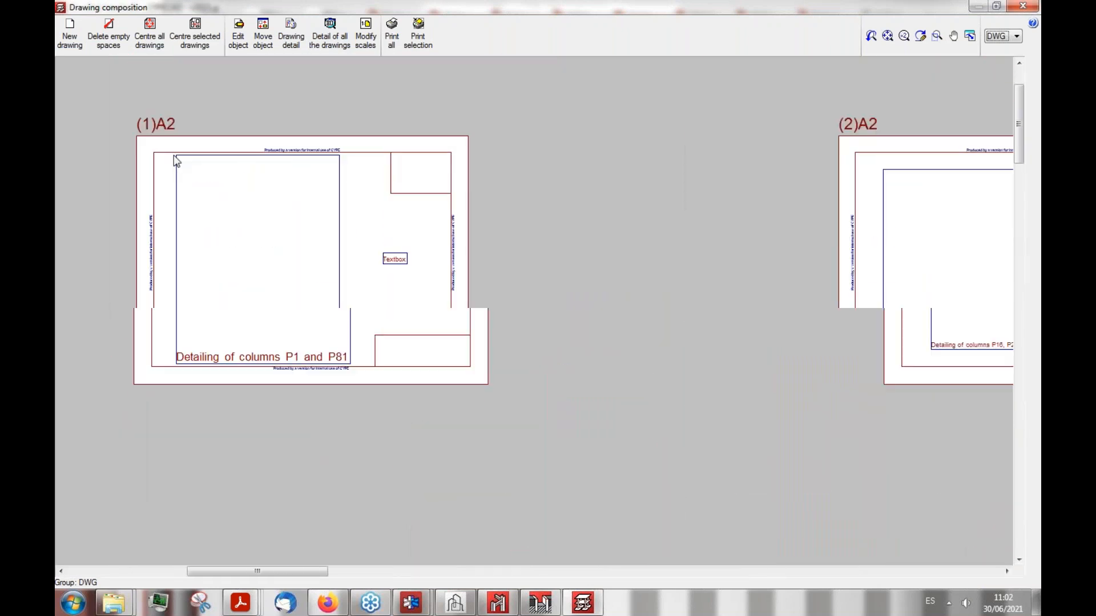
scroll(179, 267, "down", 2)
scroll(230, 265, "up", 1)
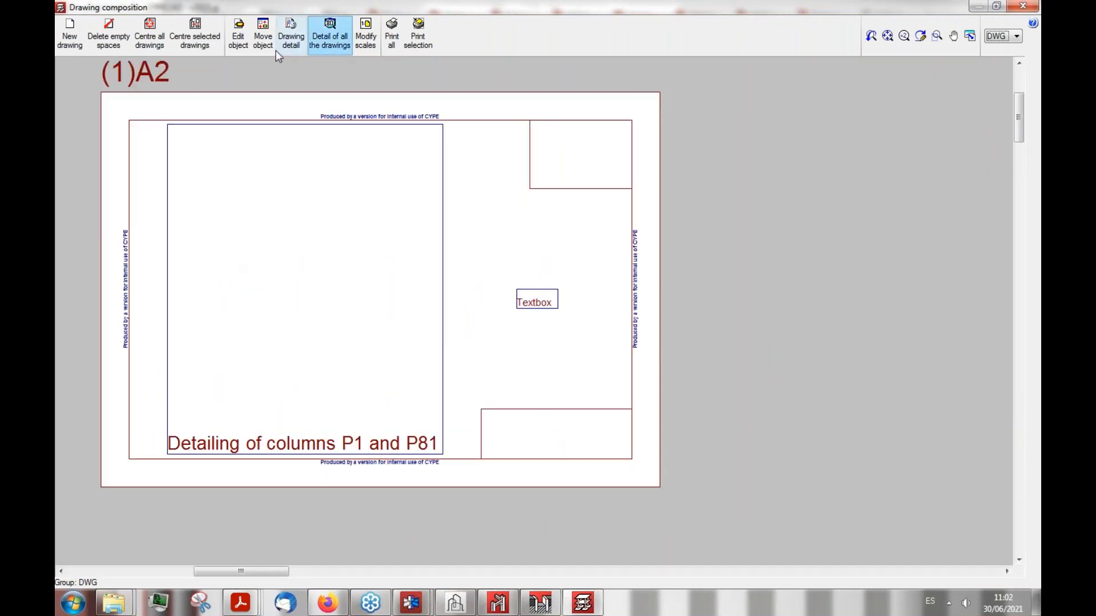
left_click(296, 45)
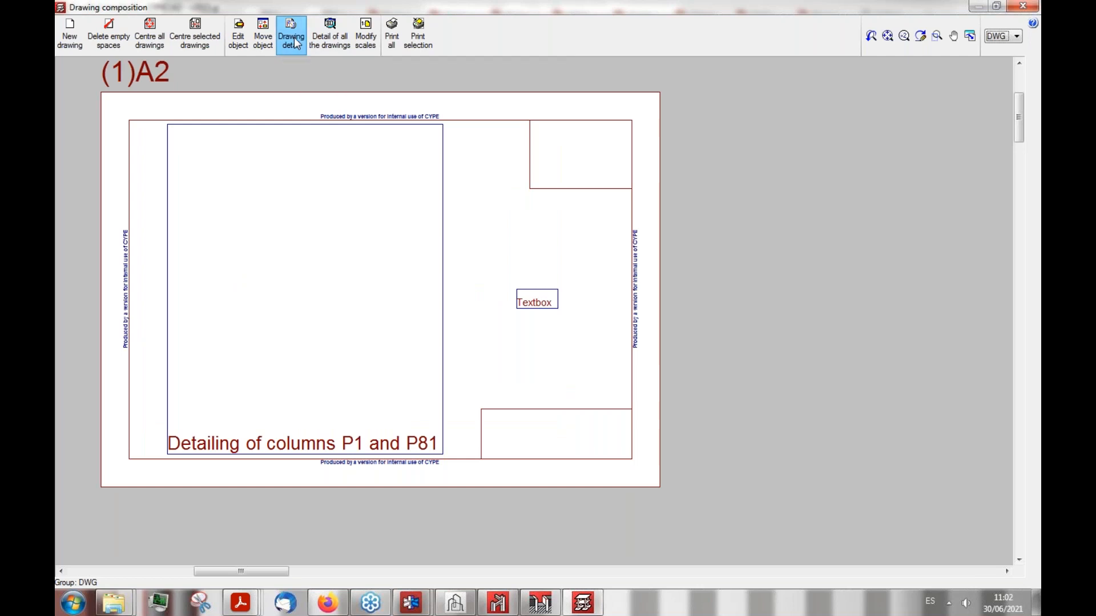
left_click(296, 256)
scroll(198, 282, "up", 1)
scroll(201, 281, "up", 4)
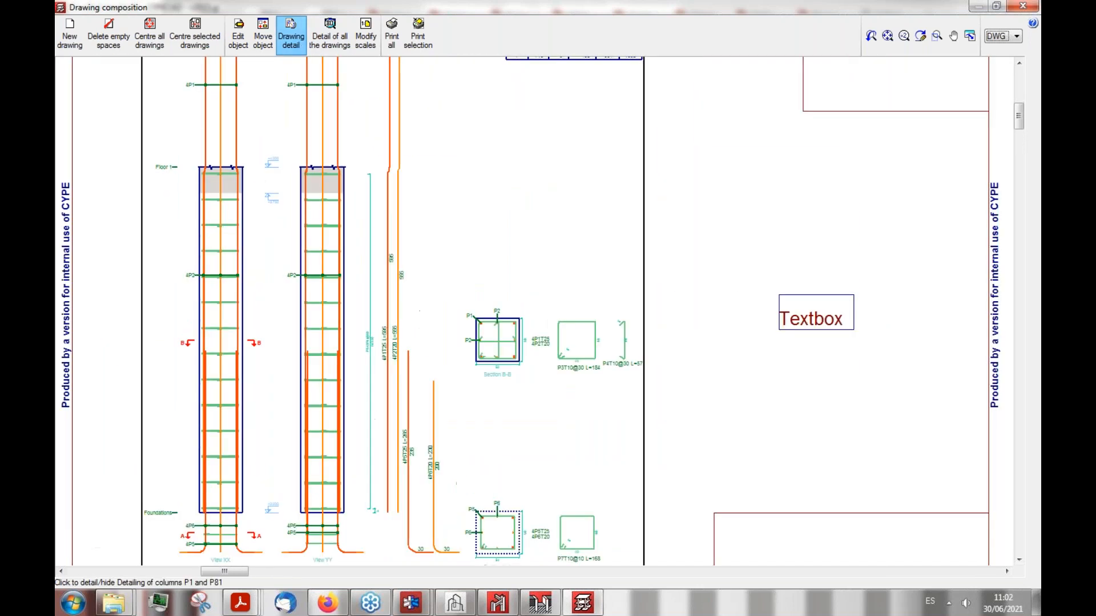
Step: Examine the elevations of columns P1 and P81 down to the foundation starter bars, and the bar arrangement in sections A-A and B-B
scroll(214, 291, "up", 1)
scroll(215, 294, "down", 5)
scroll(302, 202, "down", 4)
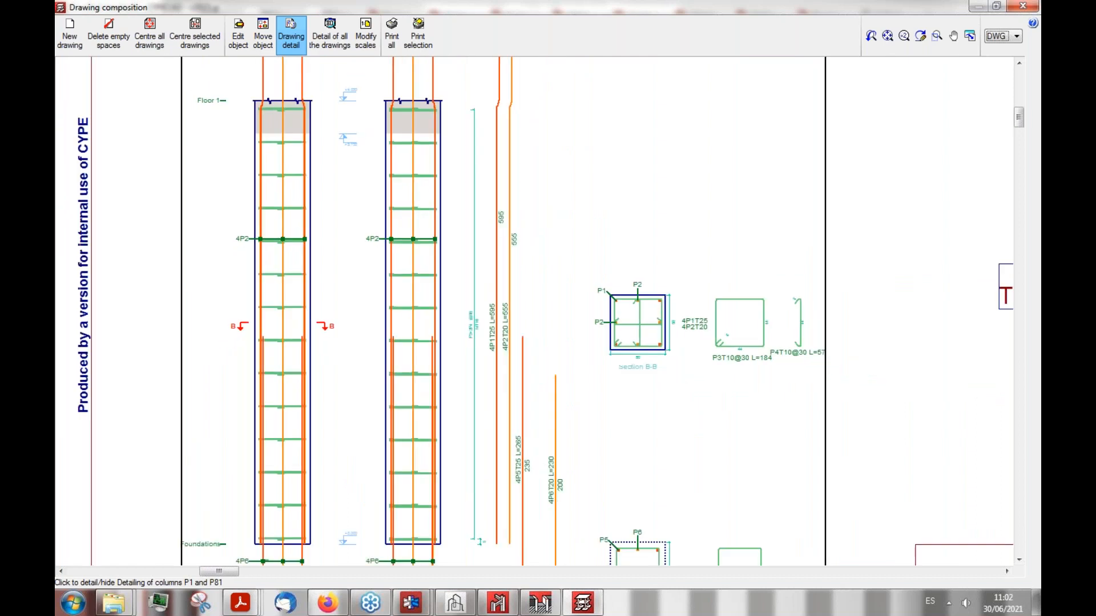
scroll(279, 518, "up", 6)
scroll(258, 521, "up", 5)
scroll(225, 456, "down", 3)
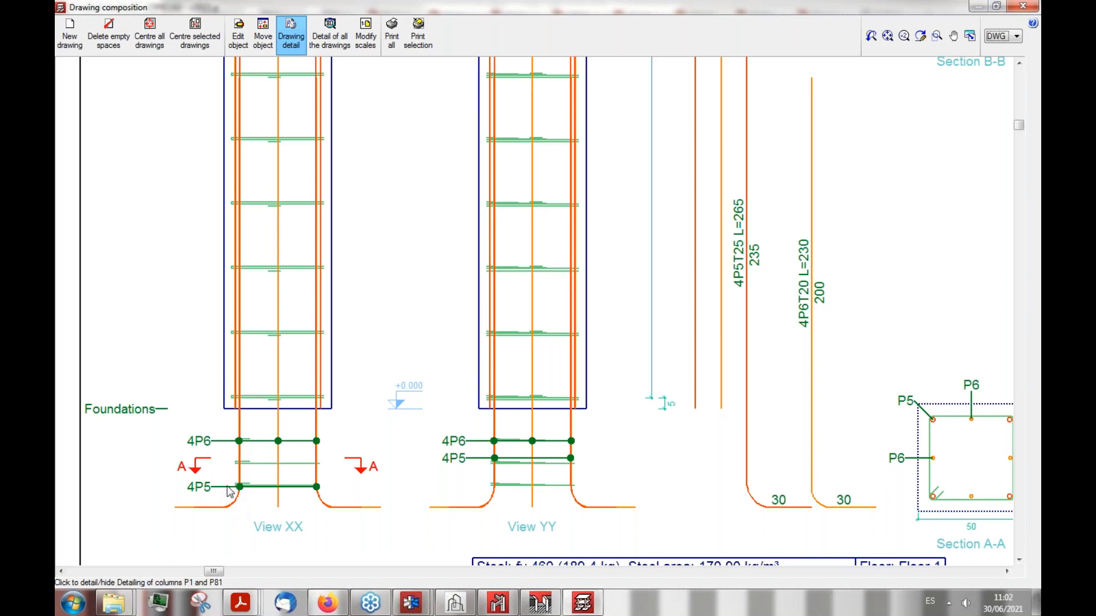
scroll(230, 492, "down", 2)
scroll(517, 237, "up", 6)
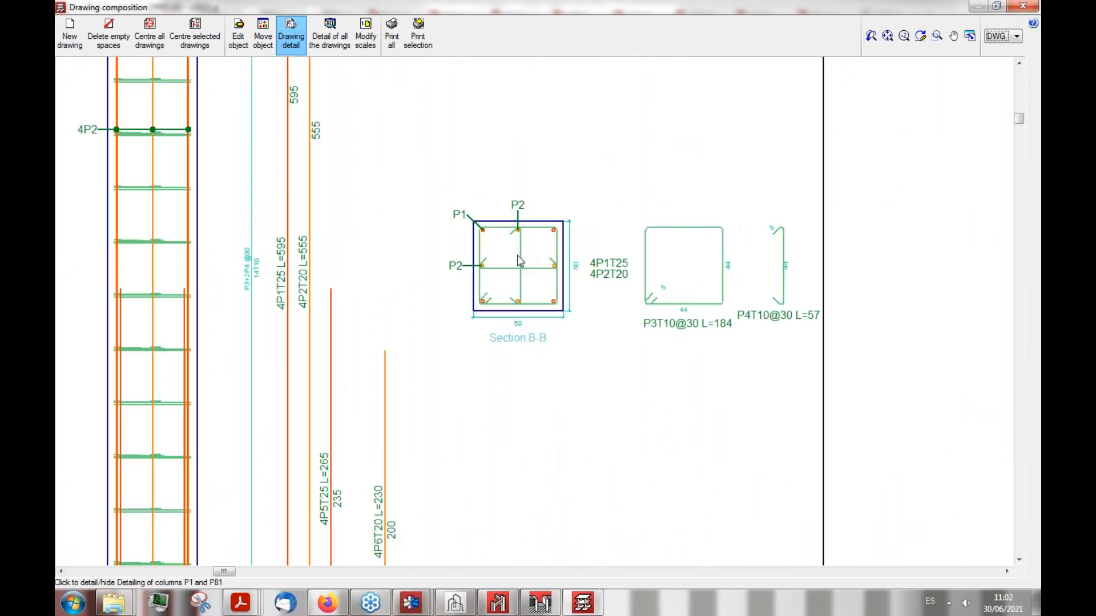
scroll(517, 237, "down", 4)
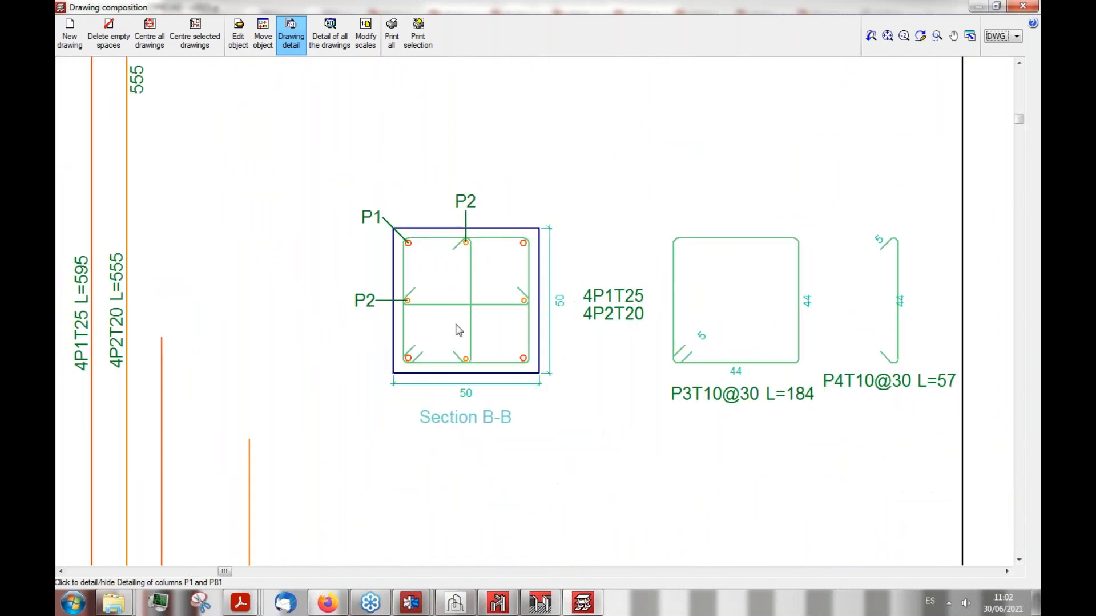
Step: Examine the bar schedule for columns P1 and P81 on sheet (1)A2, including diameters, shapes, lengths and steel weights
scroll(515, 312, "down", 6)
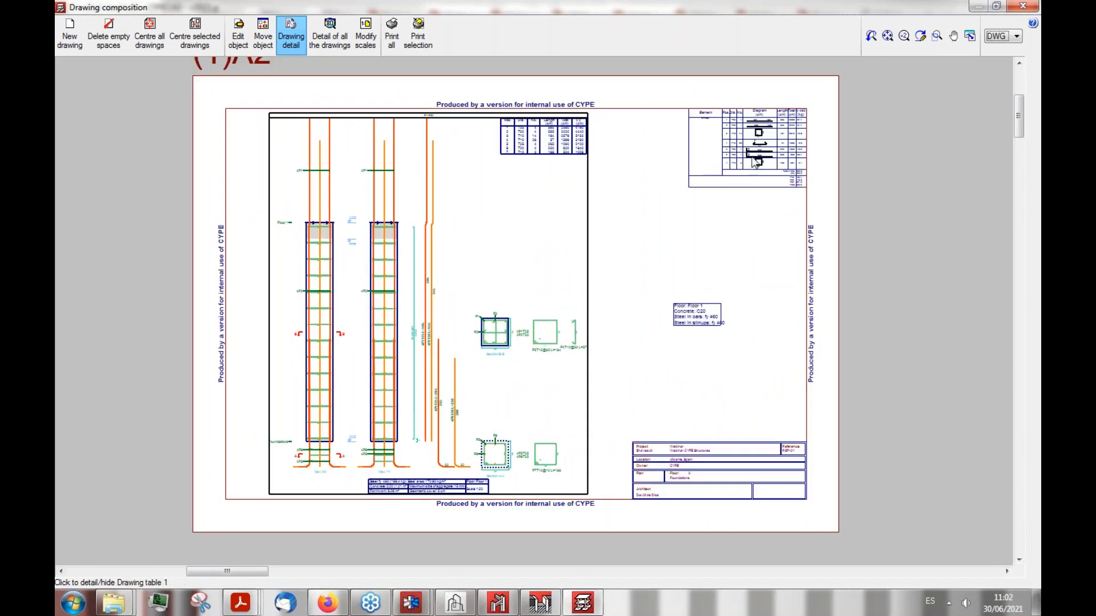
scroll(768, 117, "up", 8)
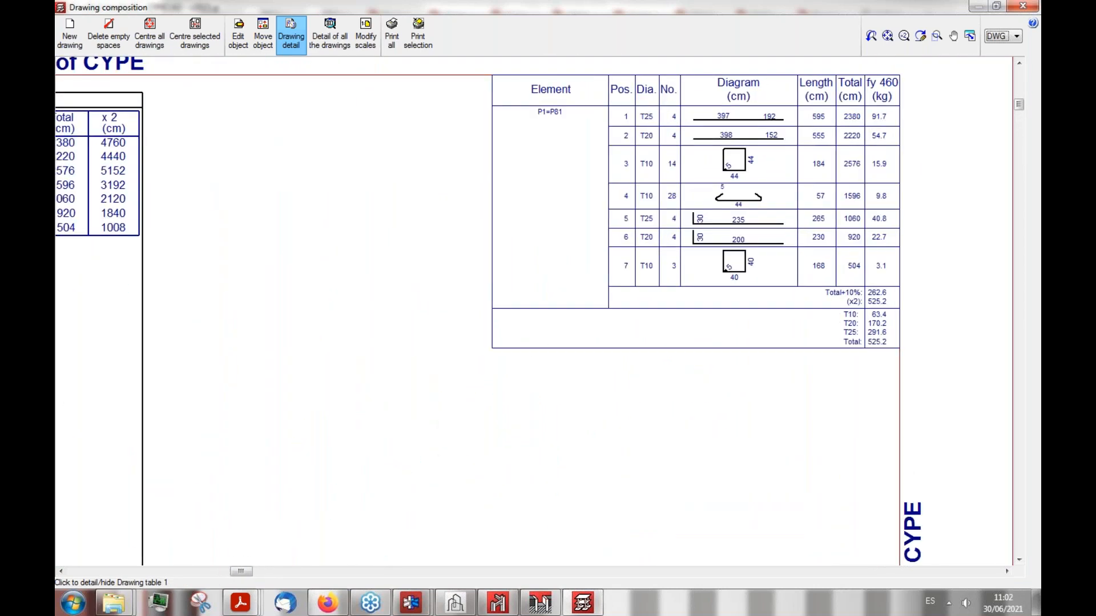
scroll(879, 118, "up", 4)
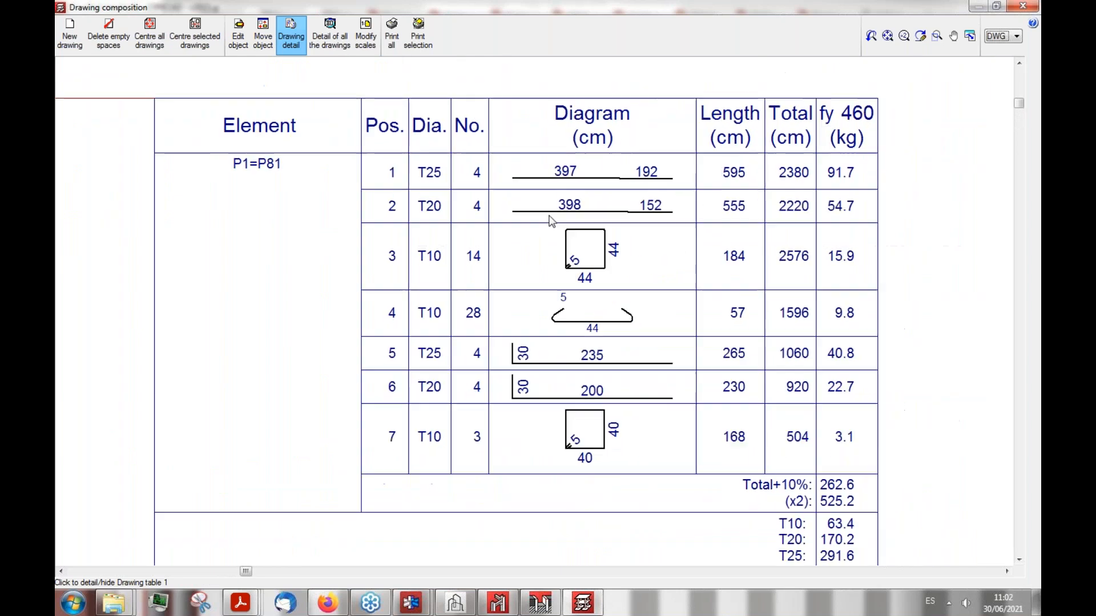
scroll(488, 194, "down", 2)
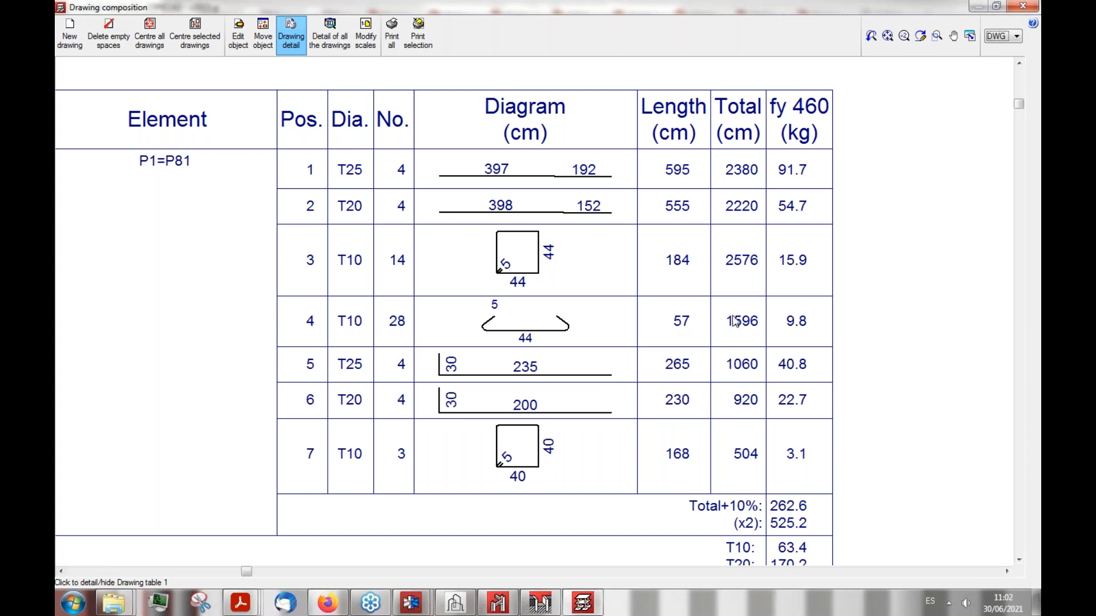
scroll(797, 309, "down", 5)
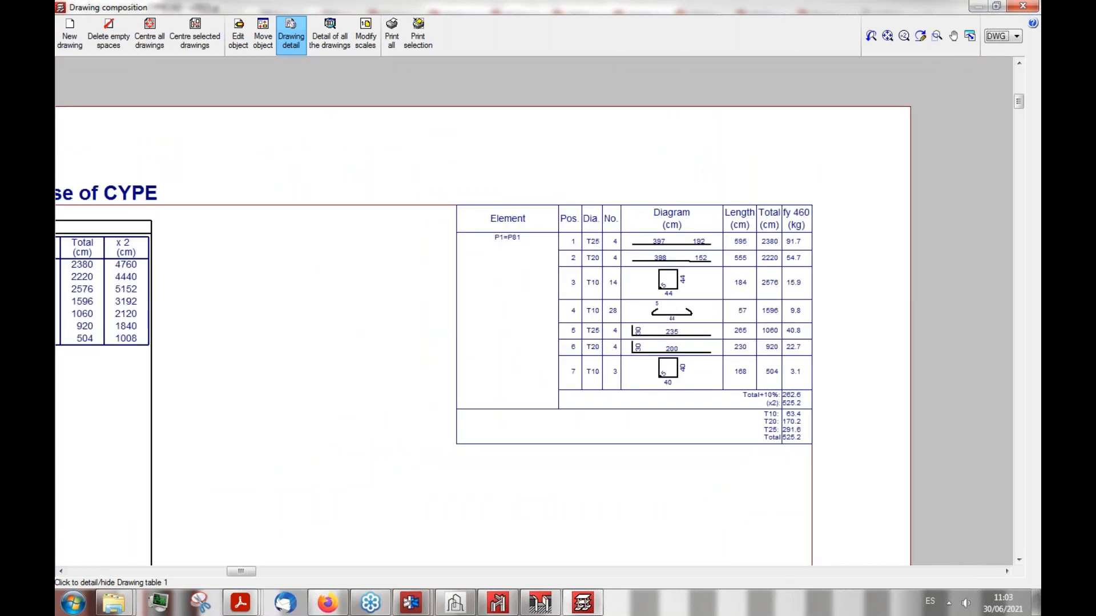
scroll(740, 240, "down", 4)
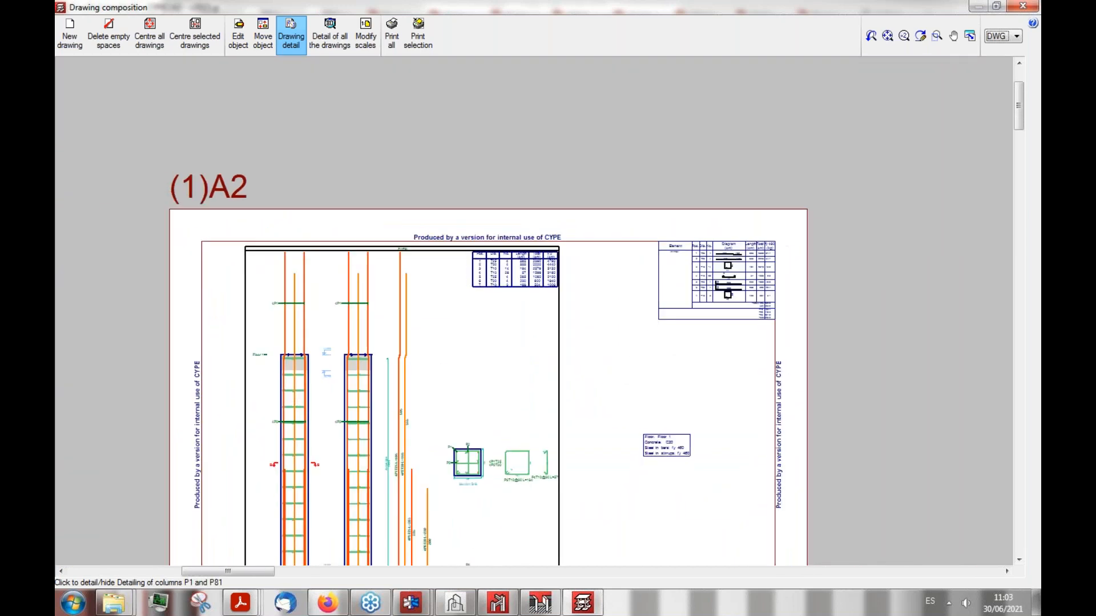
scroll(707, 229, "down", 2)
scroll(593, 420, "up", 3)
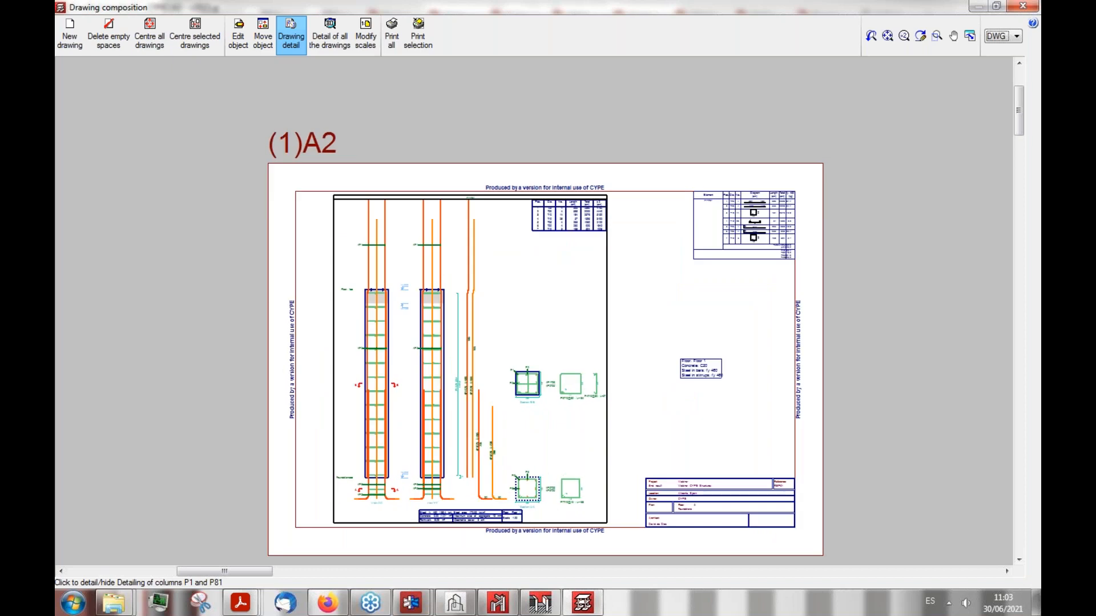